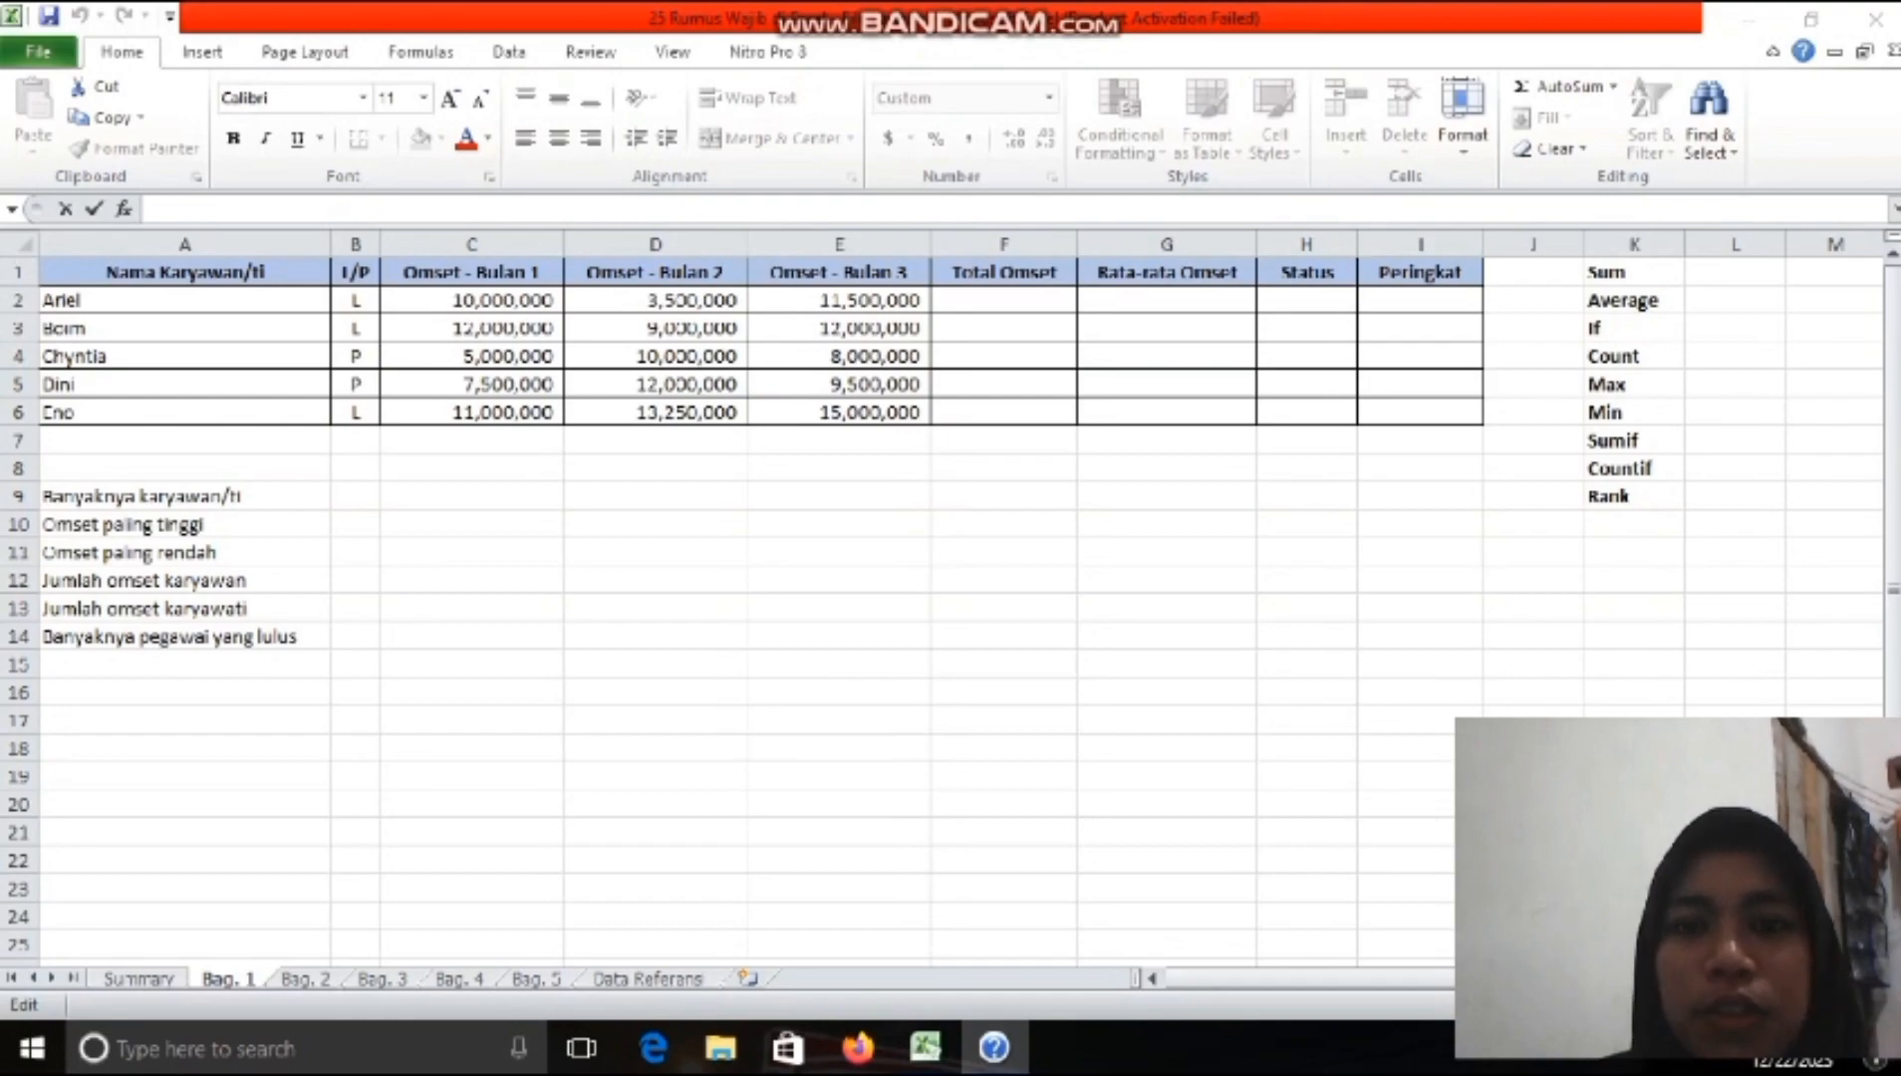
# - Calculate Total Omset in F2 with =SUM(C2:E2) and fill the formula down to F6
pyautogui.click(1072, 309)
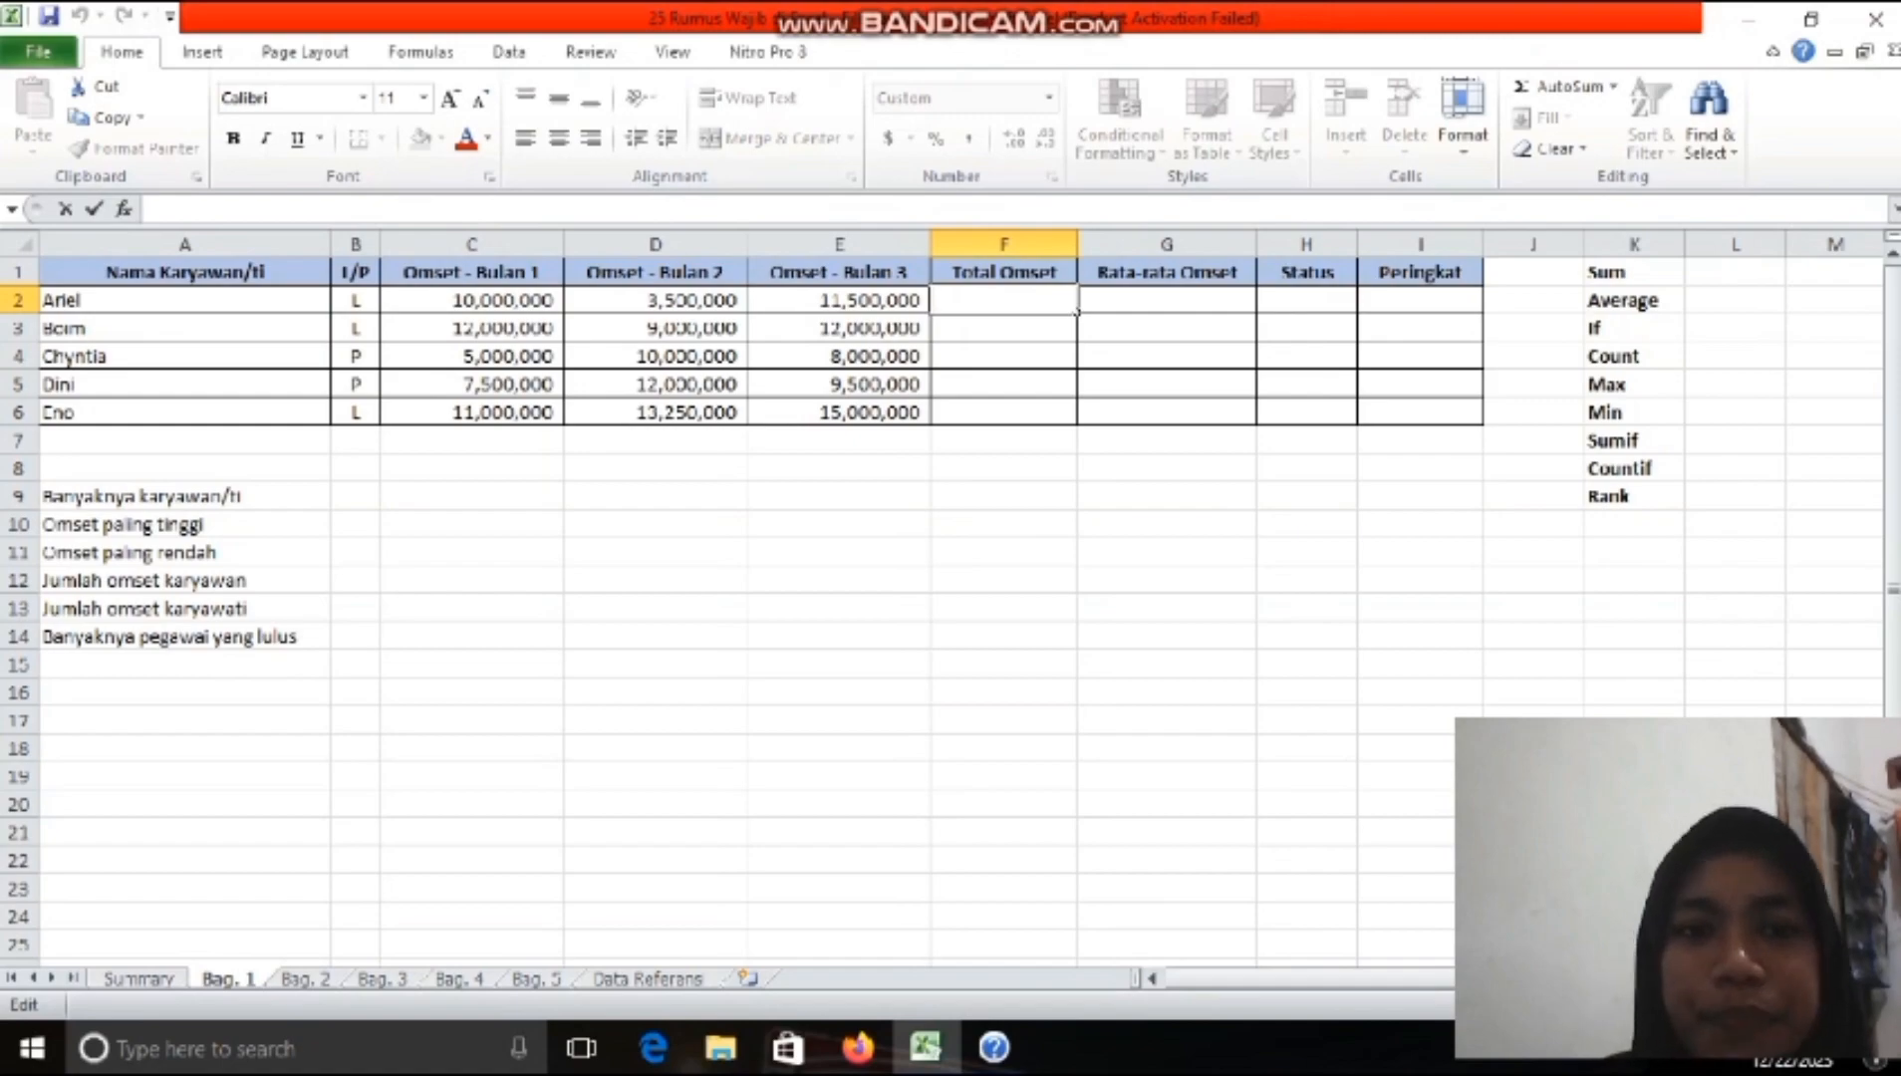
pyautogui.write('=')
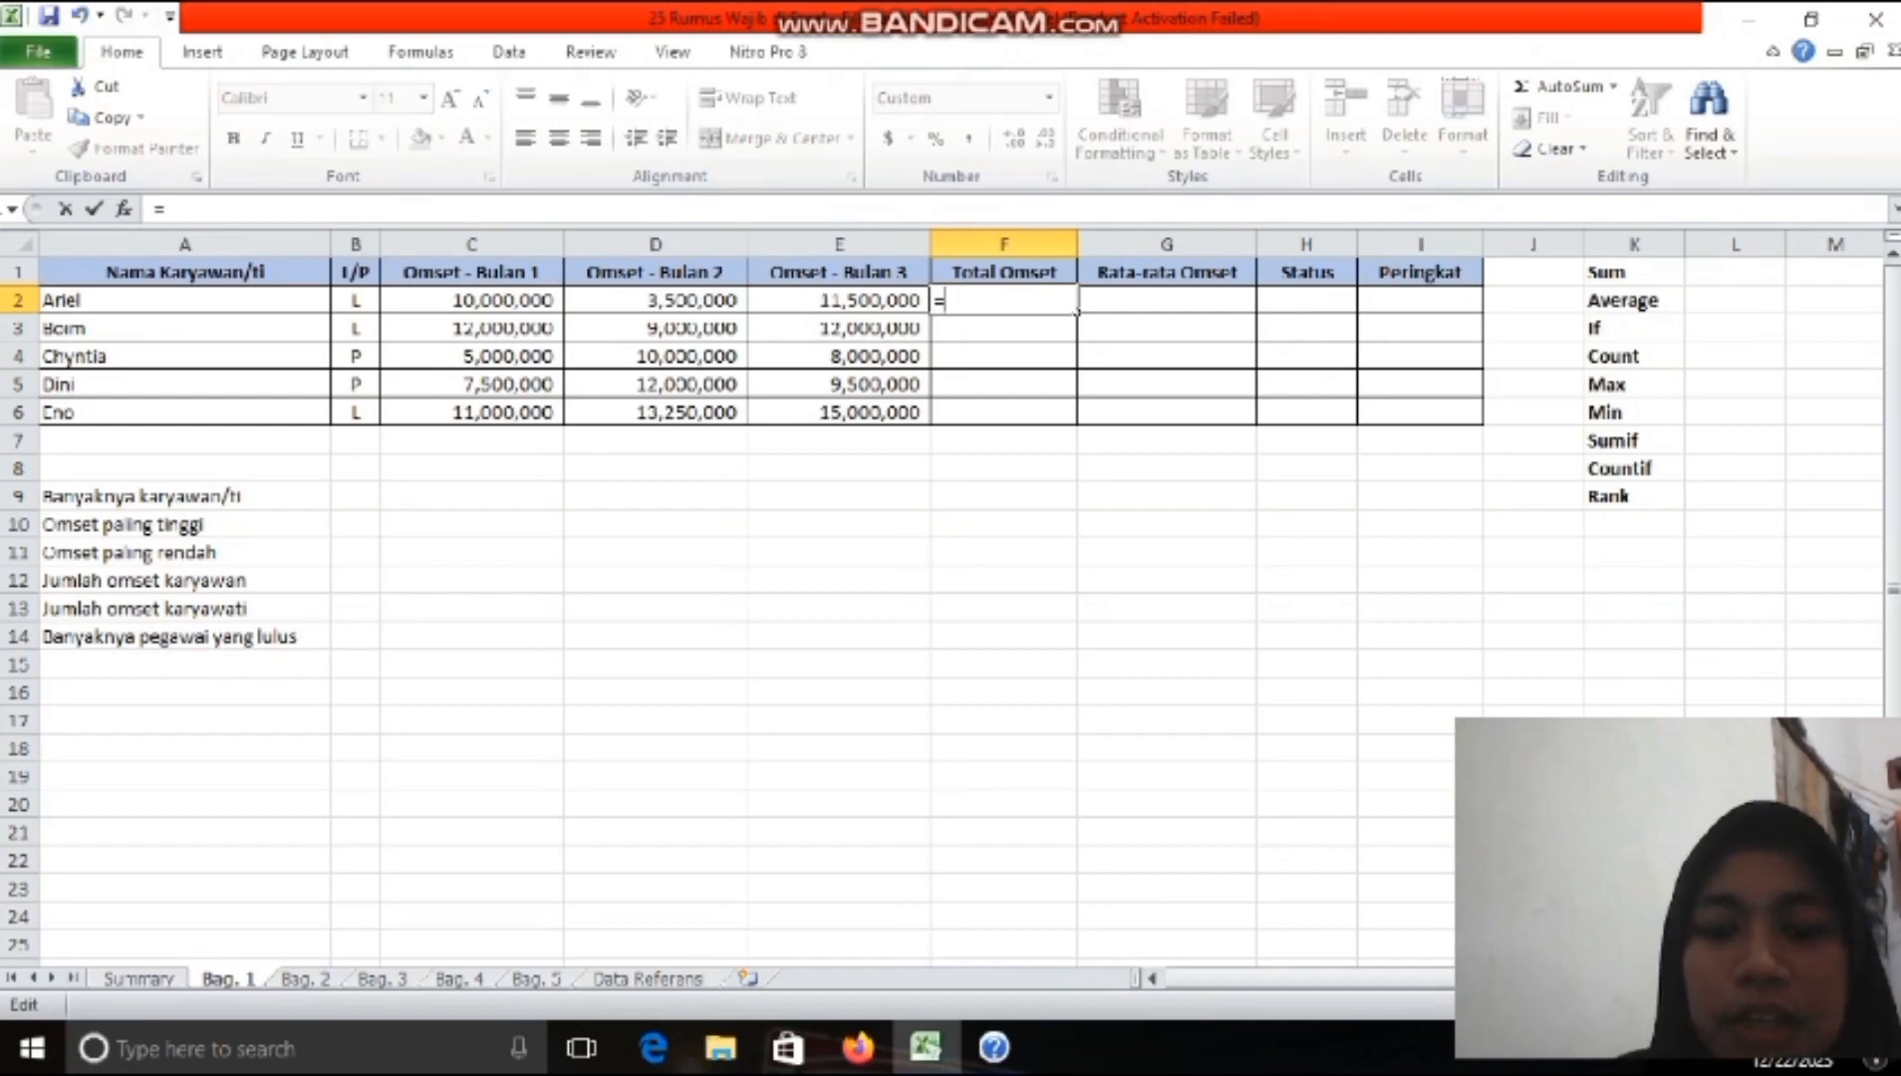
pyautogui.write('sum')
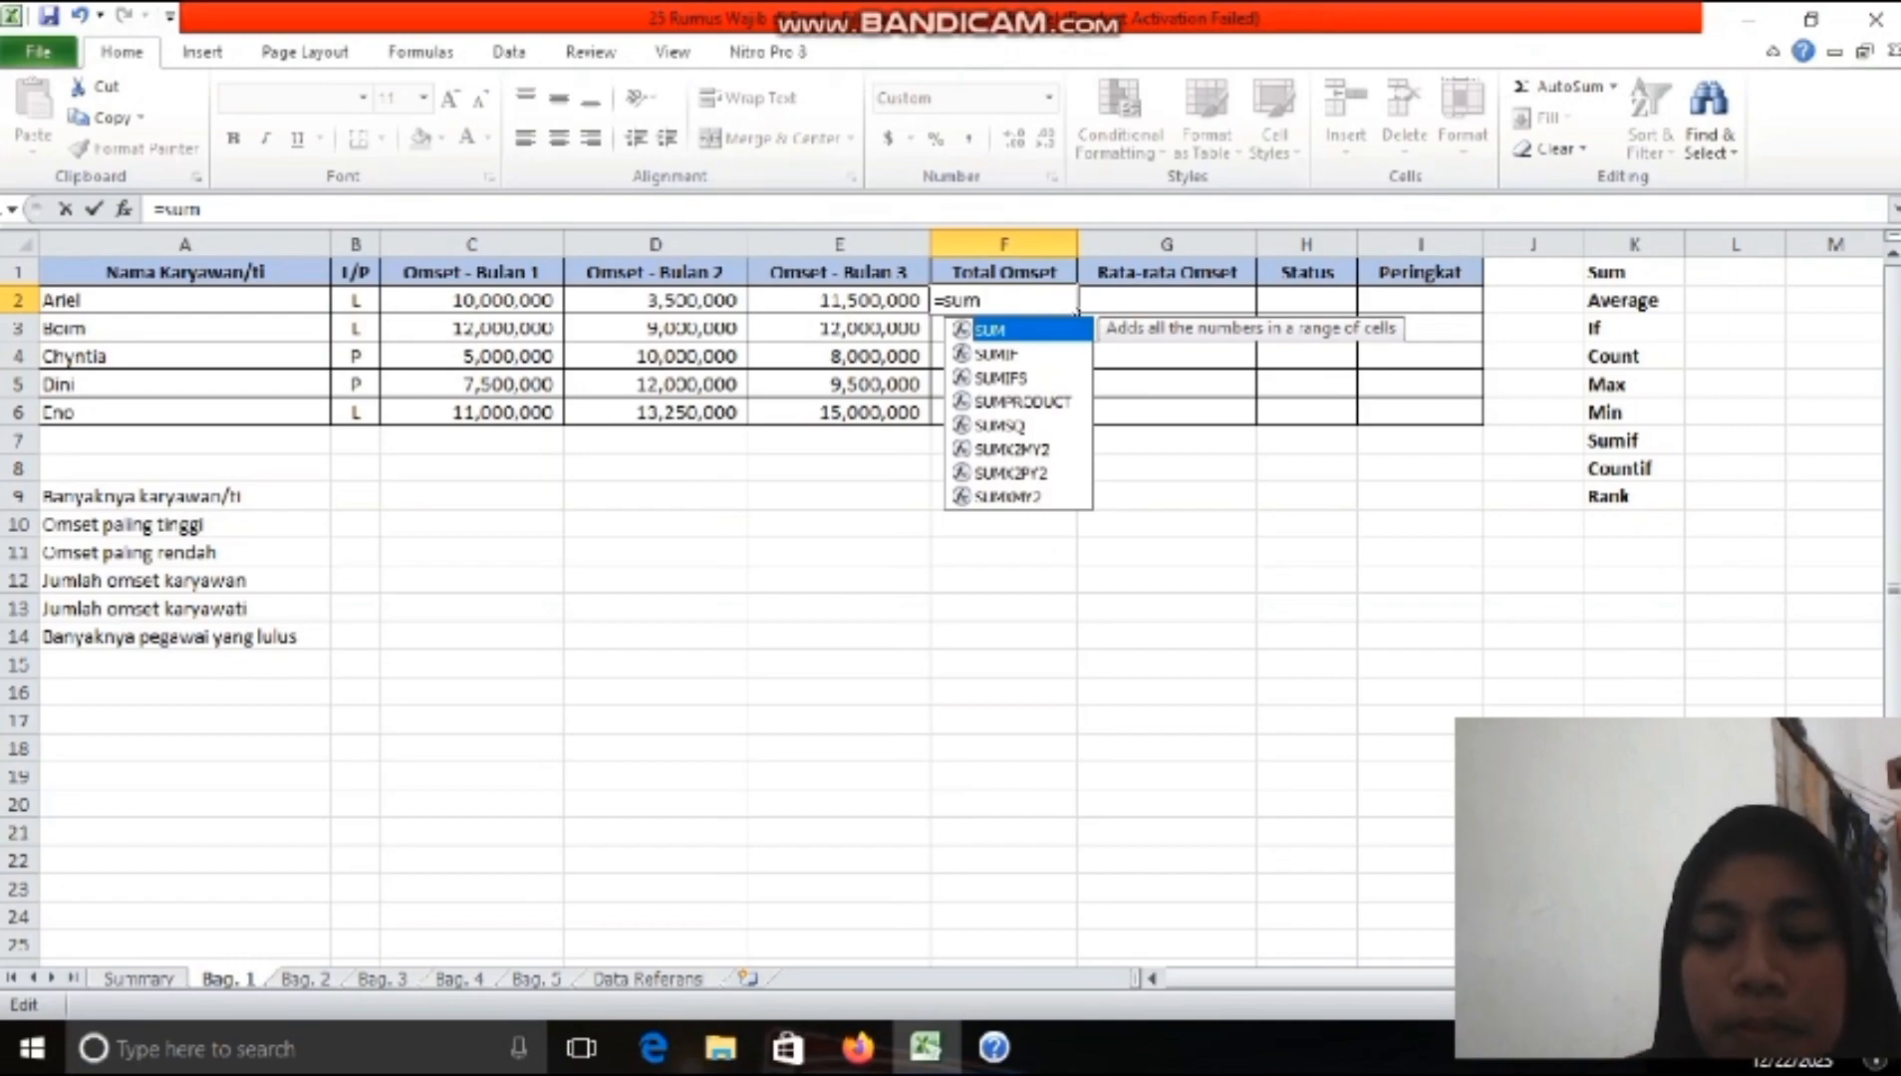
pyautogui.write('(')
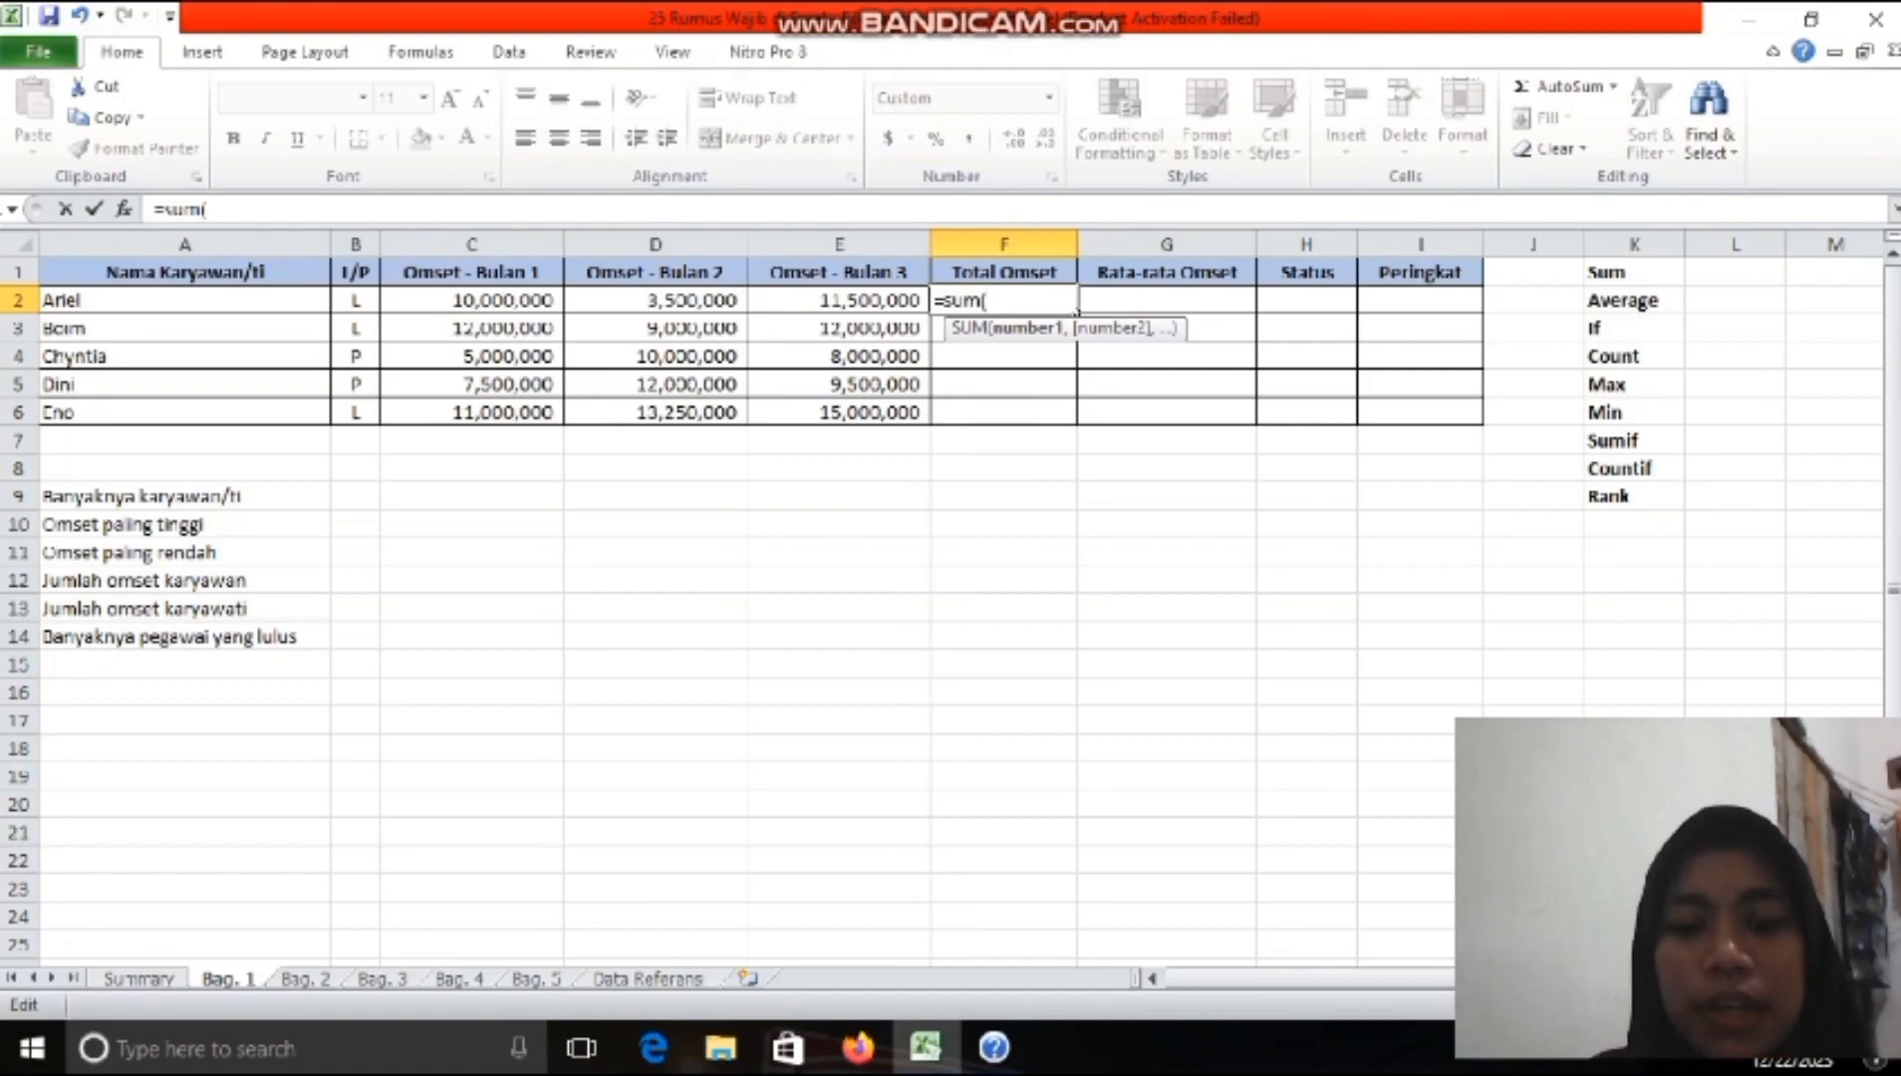
pyautogui.press('Left')
pyautogui.press('Left')
pyautogui.press('Left')
pyautogui.hotkey('shift', 'Right')
pyautogui.hotkey('shift', 'Right')
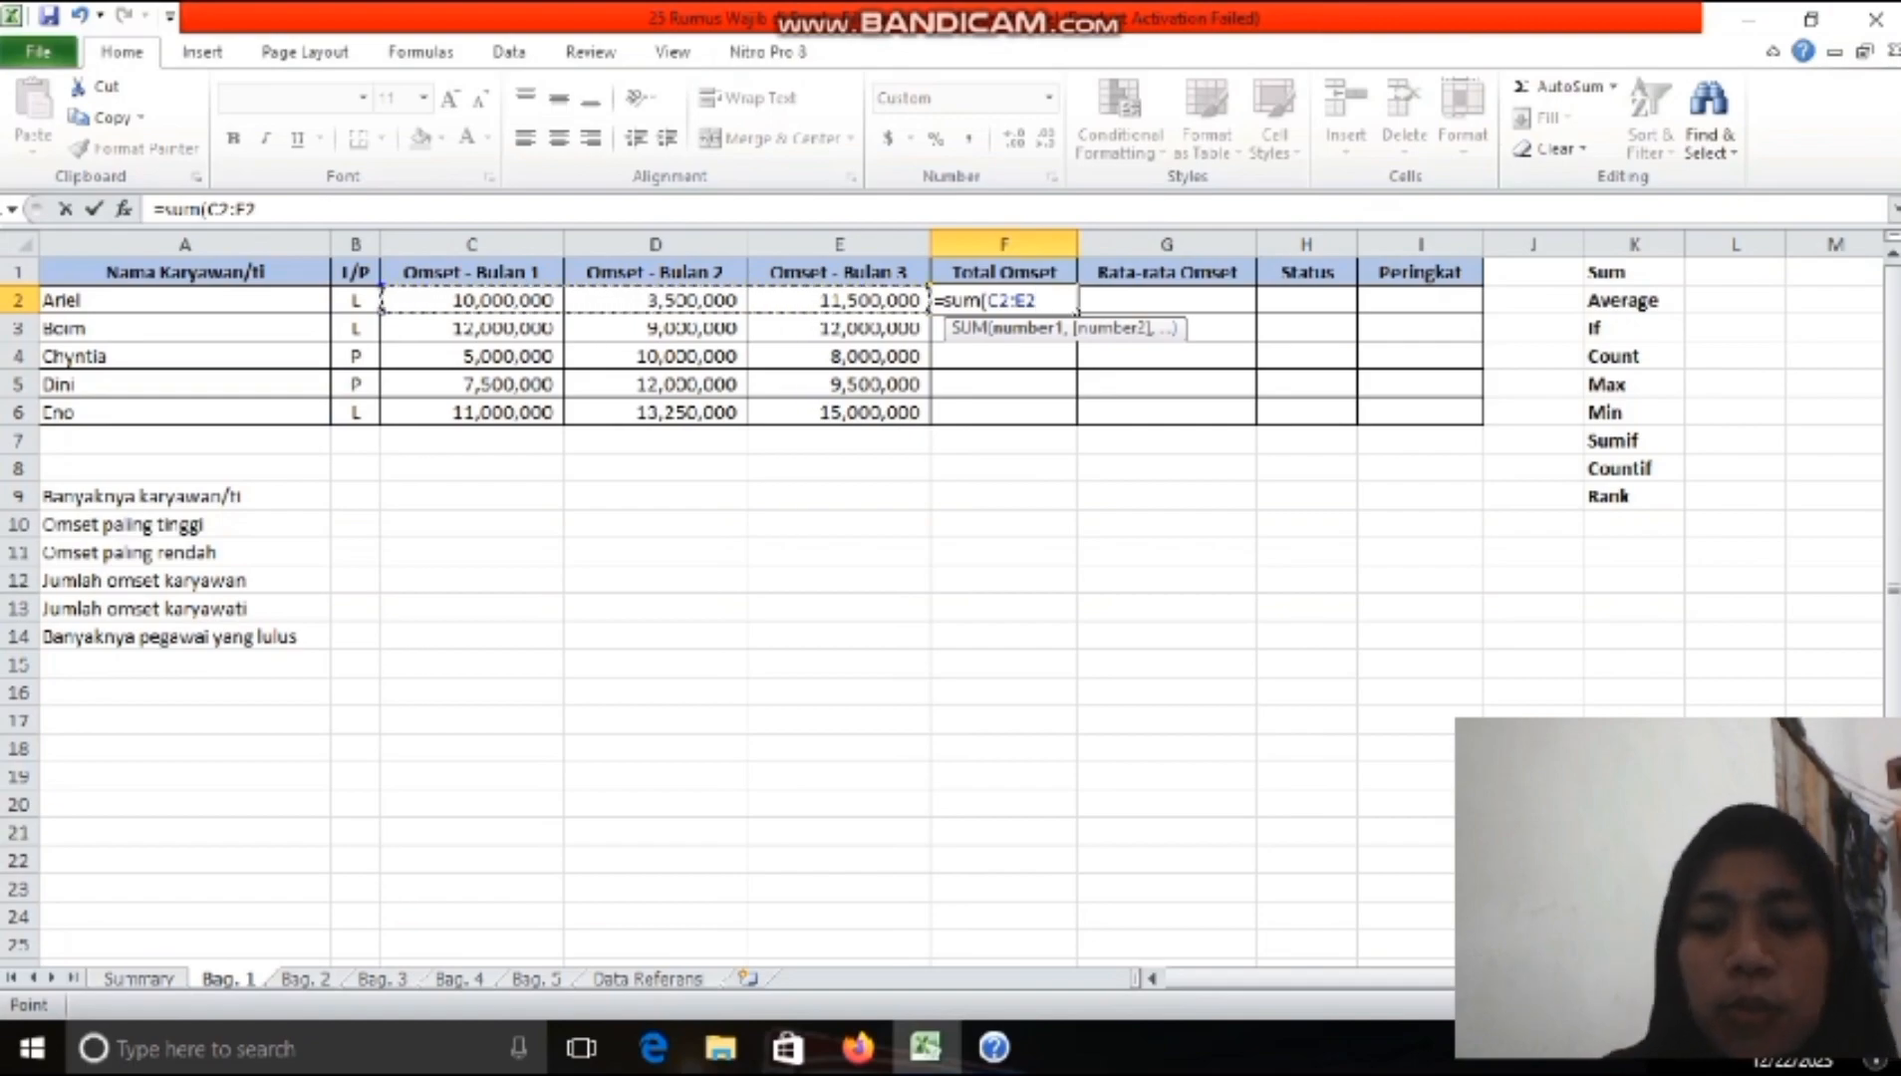
pyautogui.write(')')
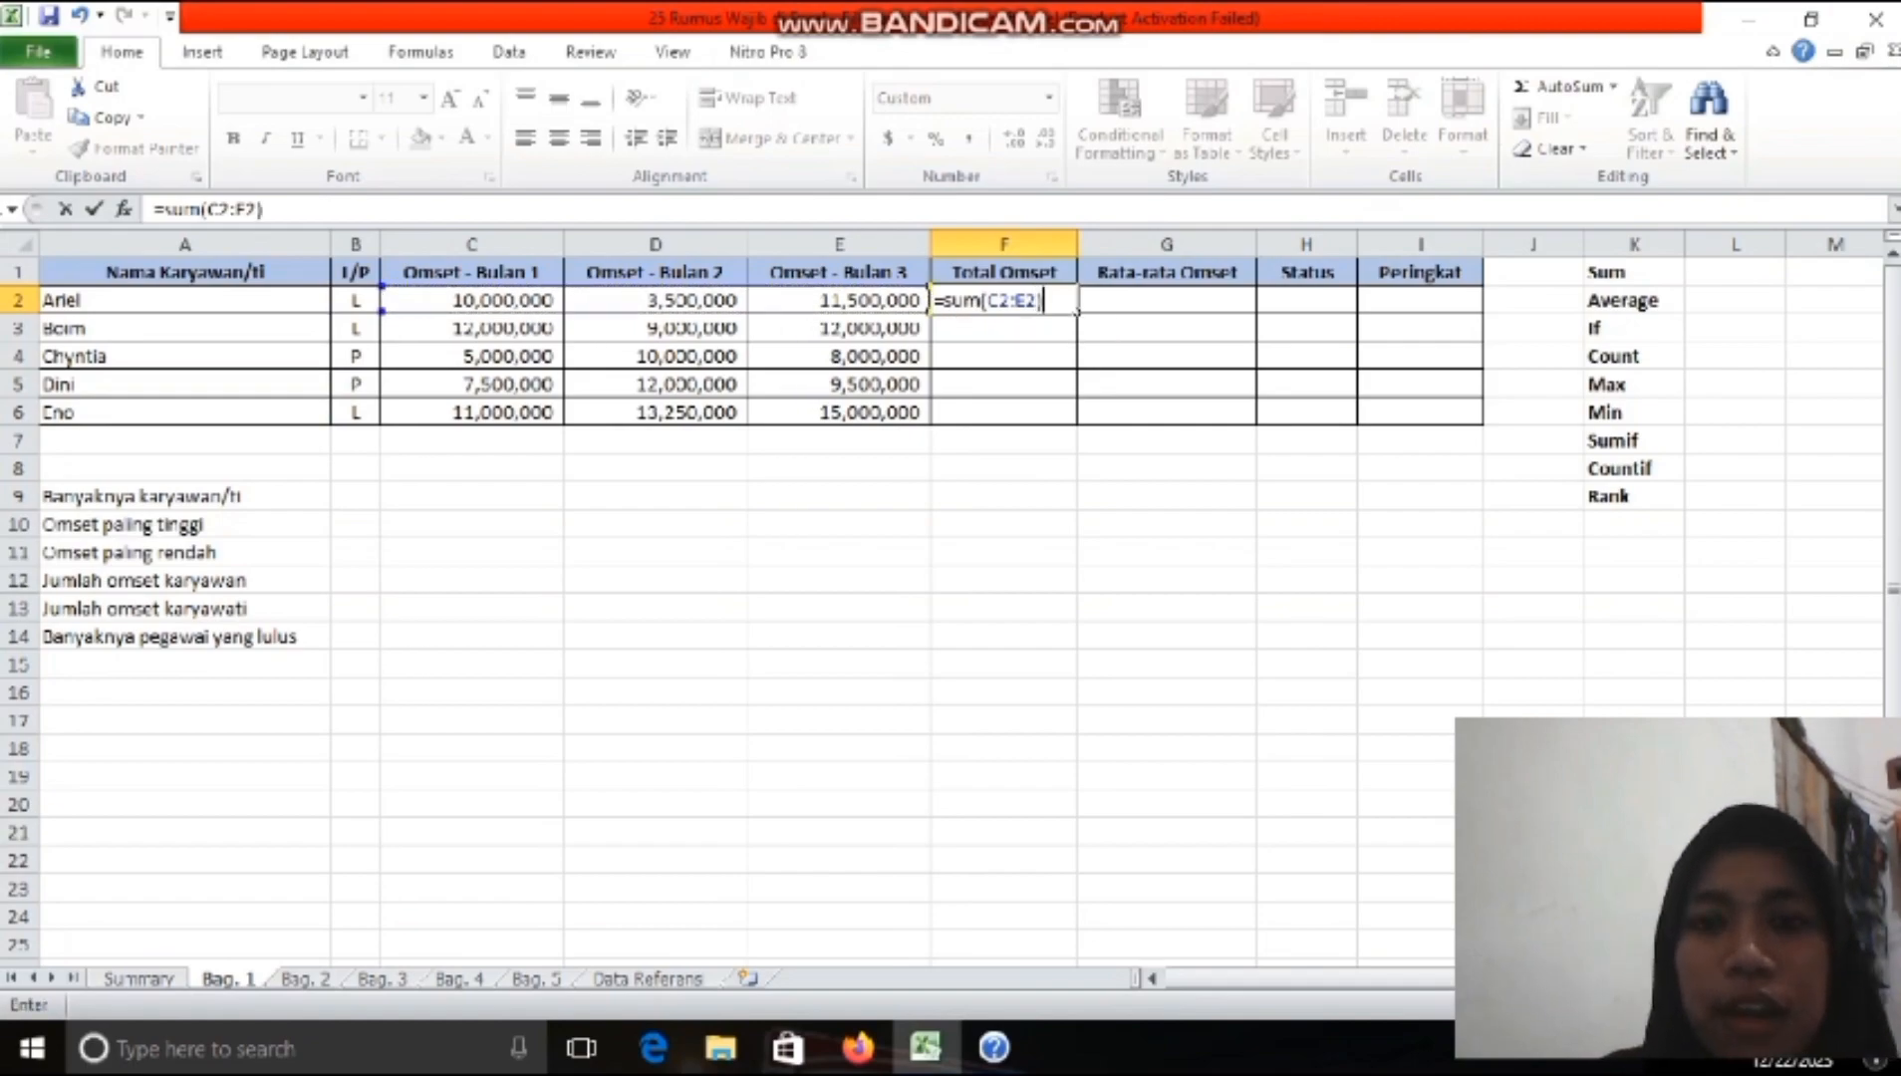
pyautogui.press('Return')
pyautogui.press('Up')
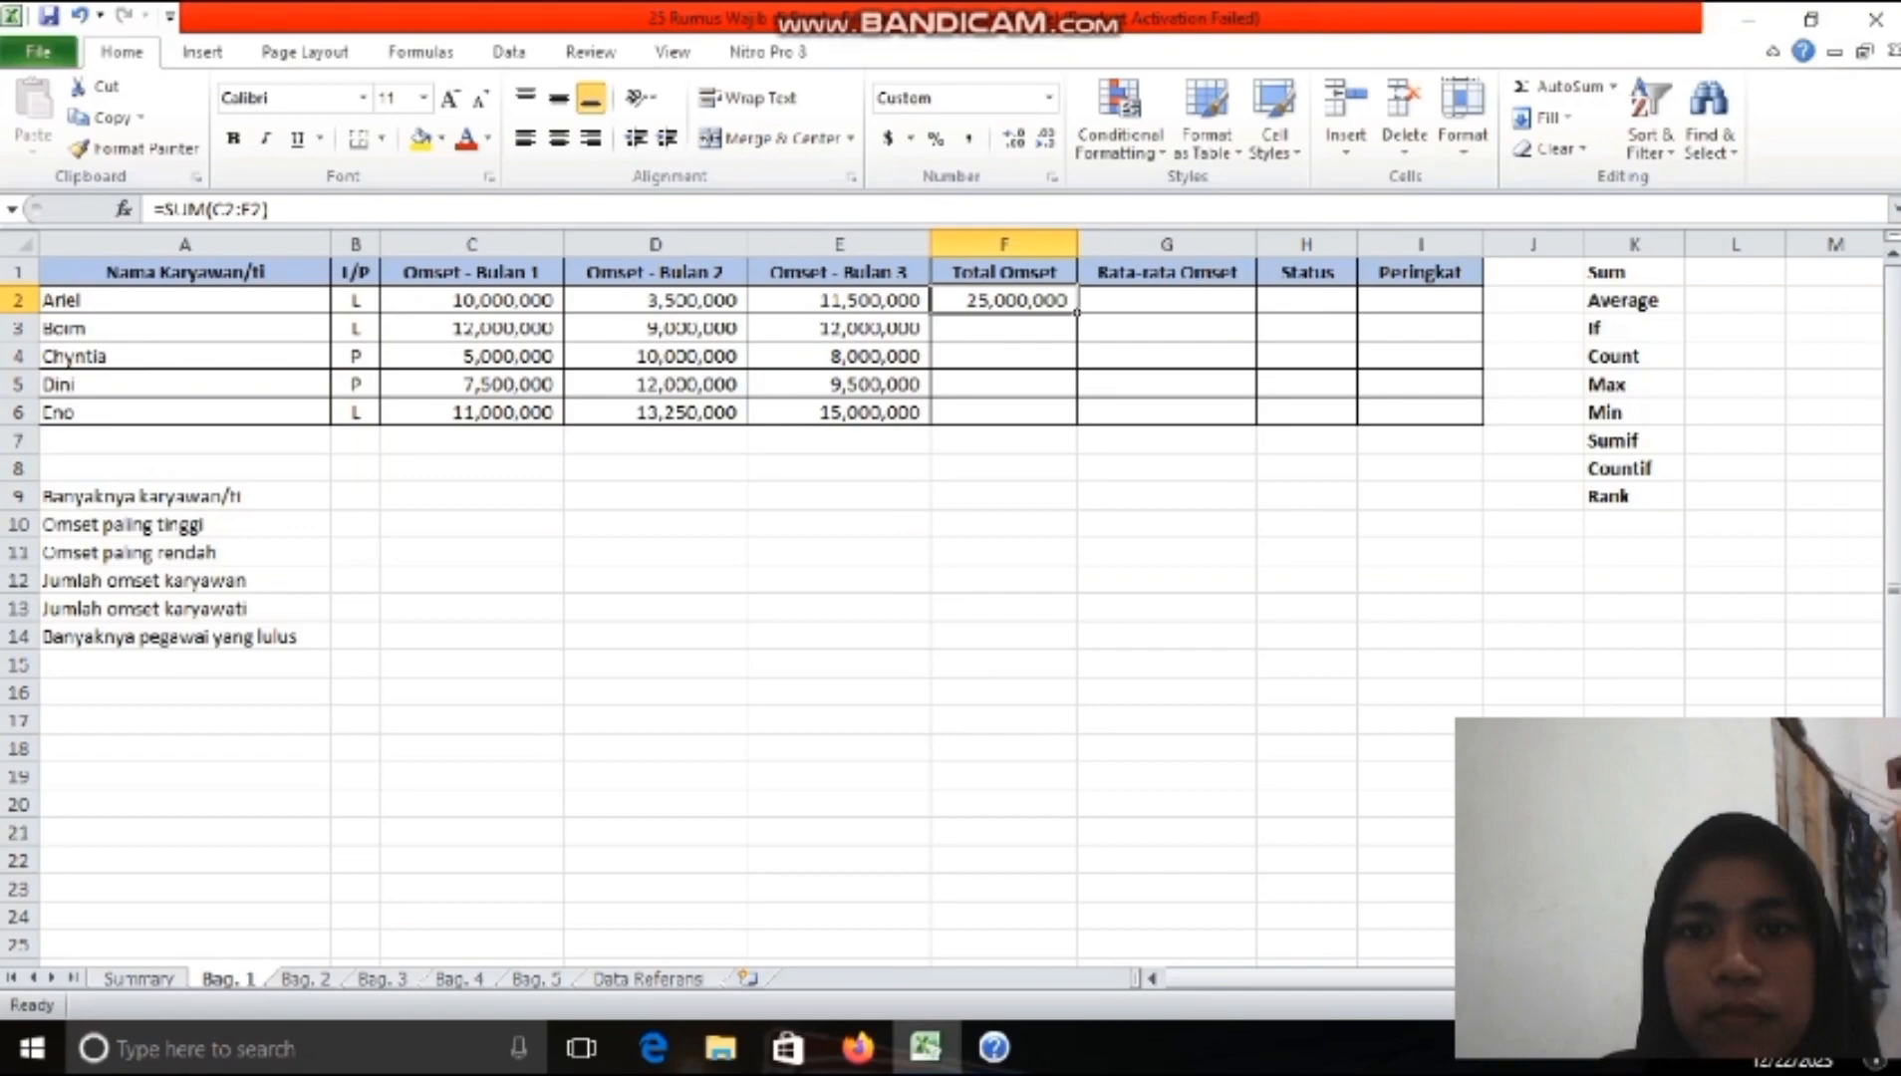
pyautogui.moveTo(1077, 311); pyautogui.dragTo(1076, 423)
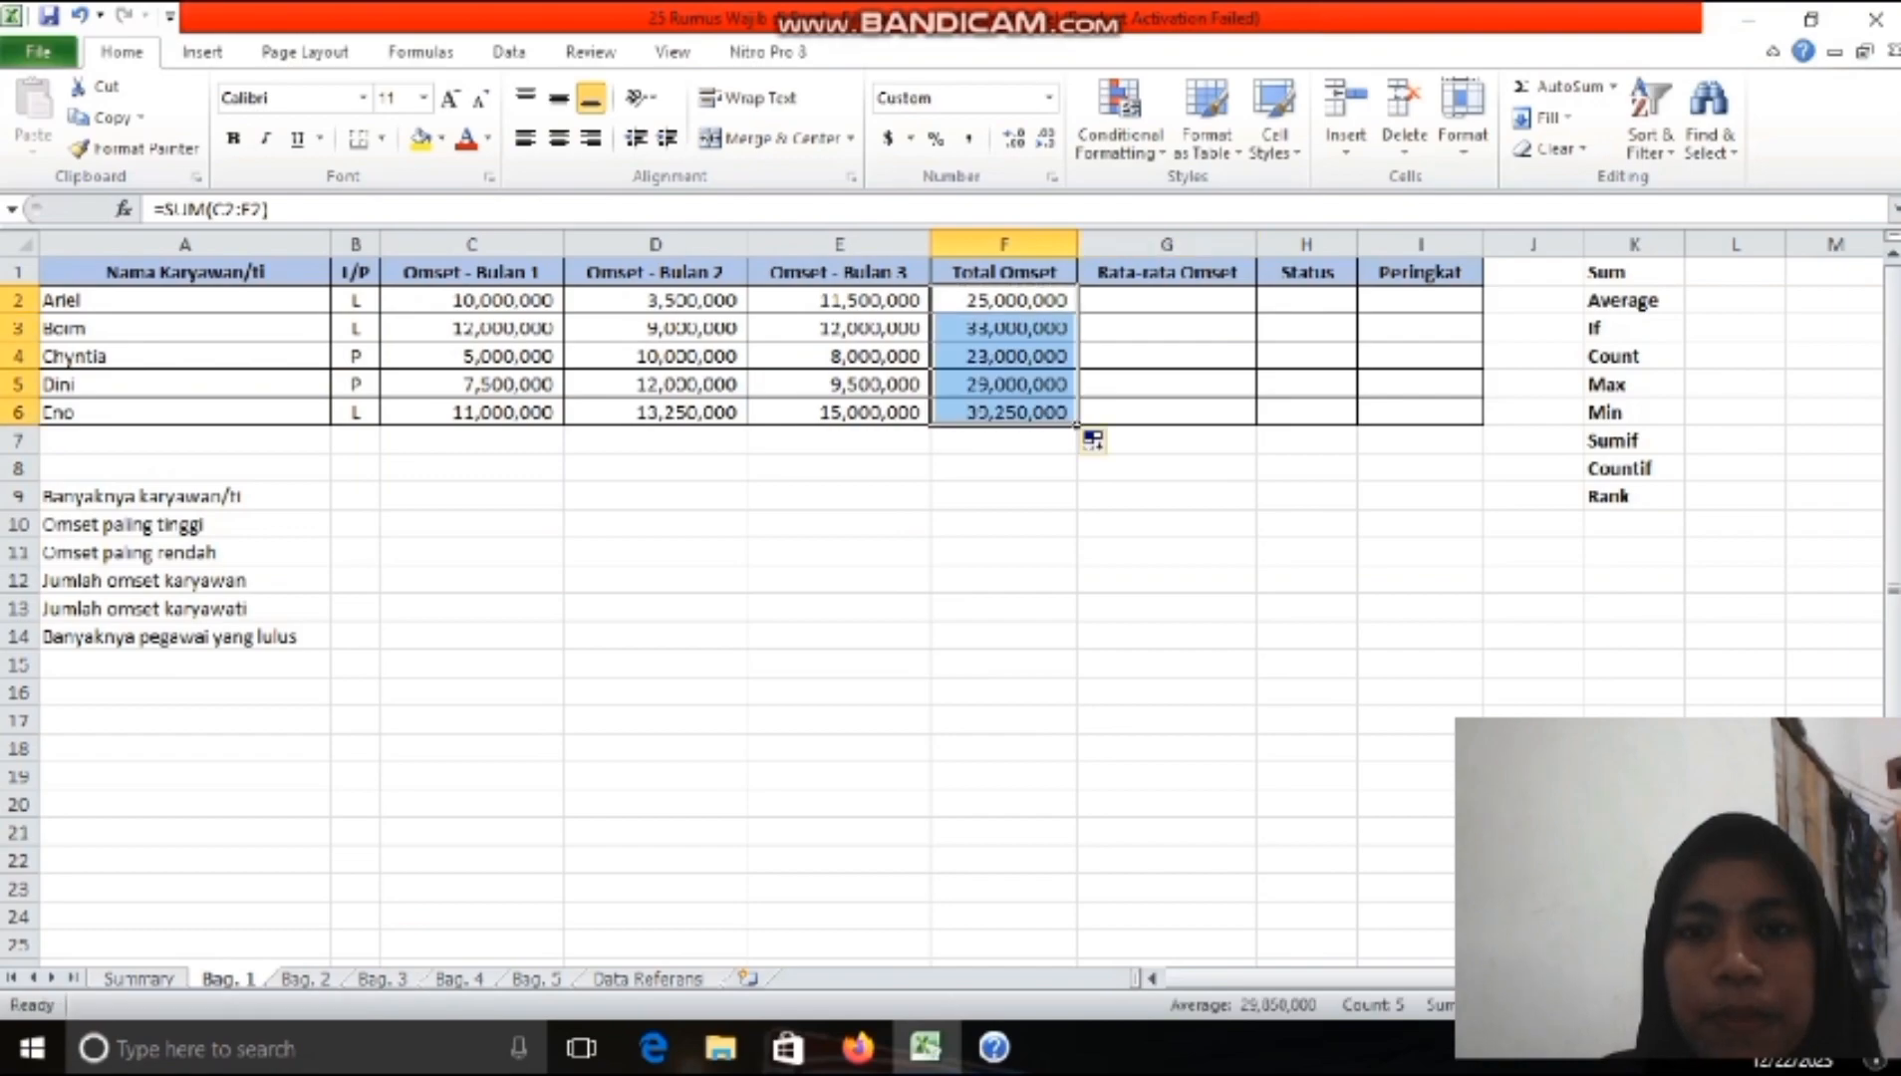
# - Calculate Rata-rata Omset in G2 with =AVERAGE(C2:E2) and fill the formula down to G6
pyautogui.click(1166, 300)
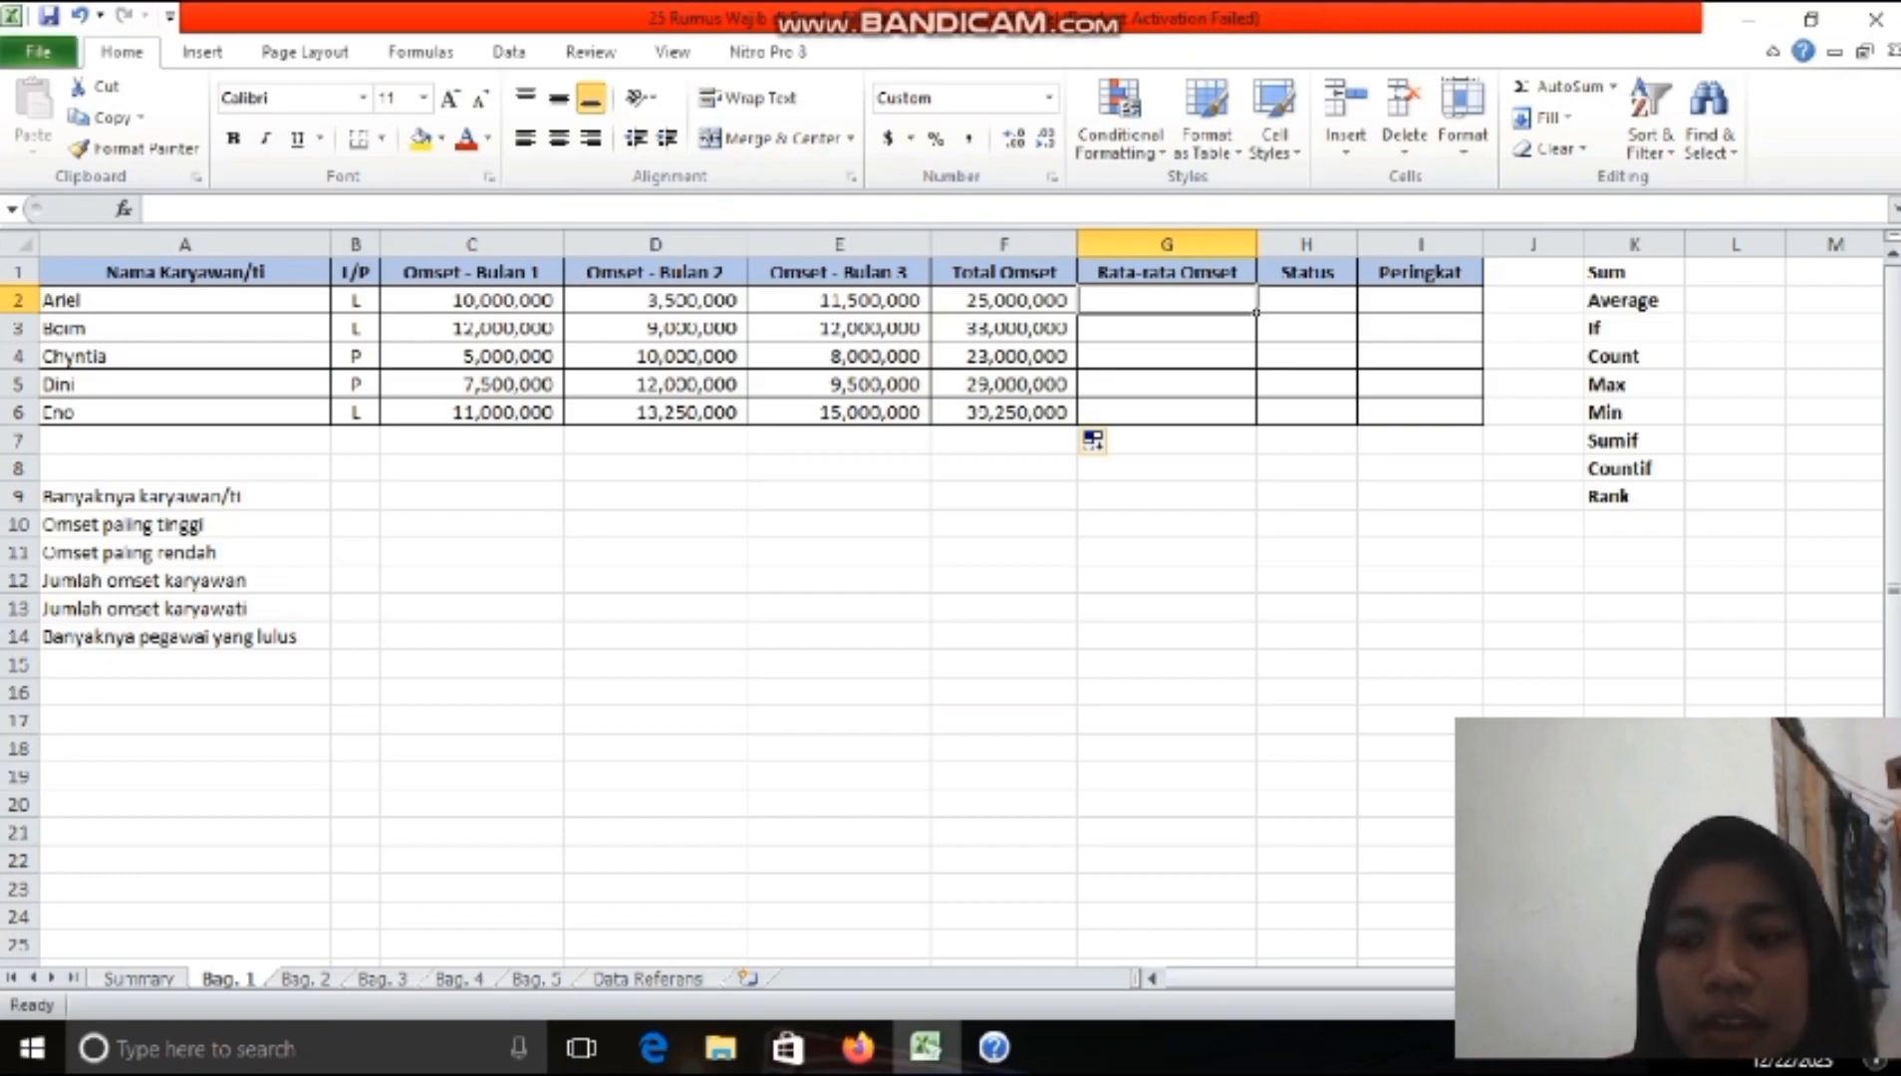
pyautogui.write('=')
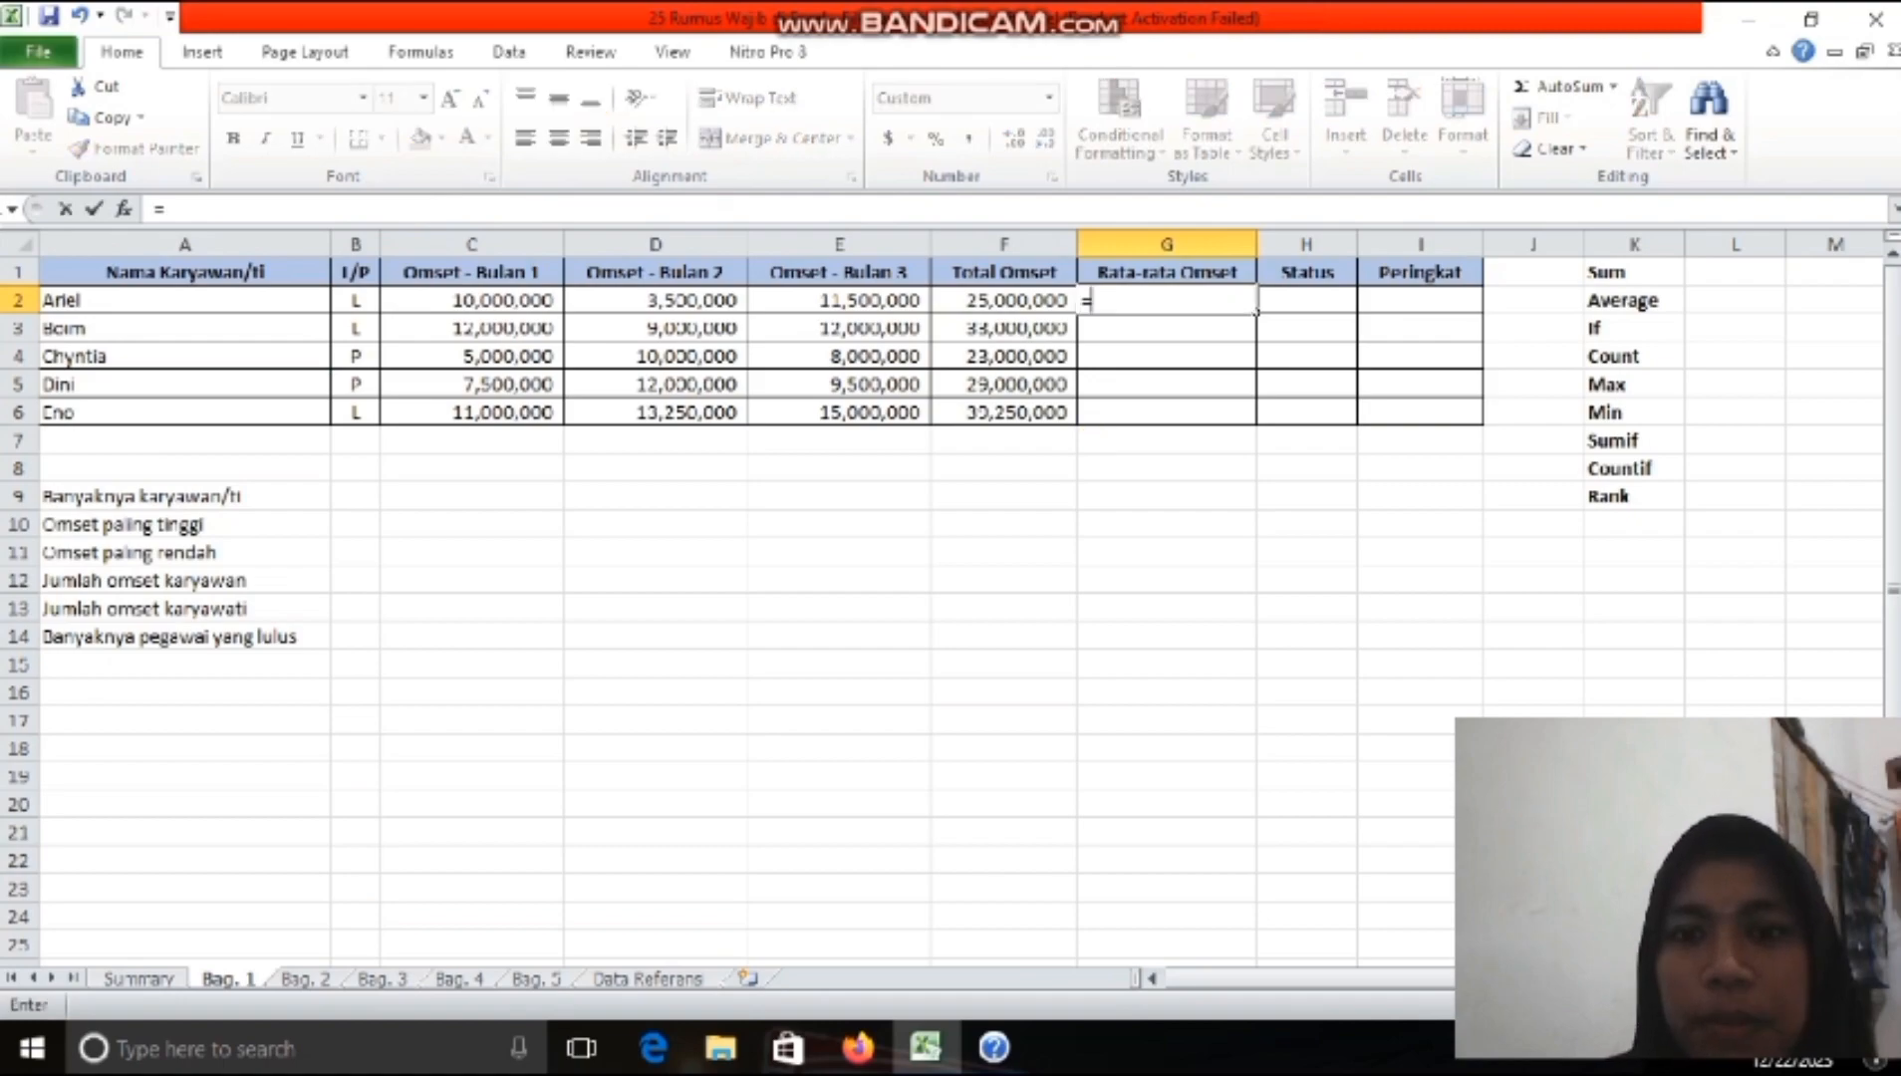
pyautogui.write('a')
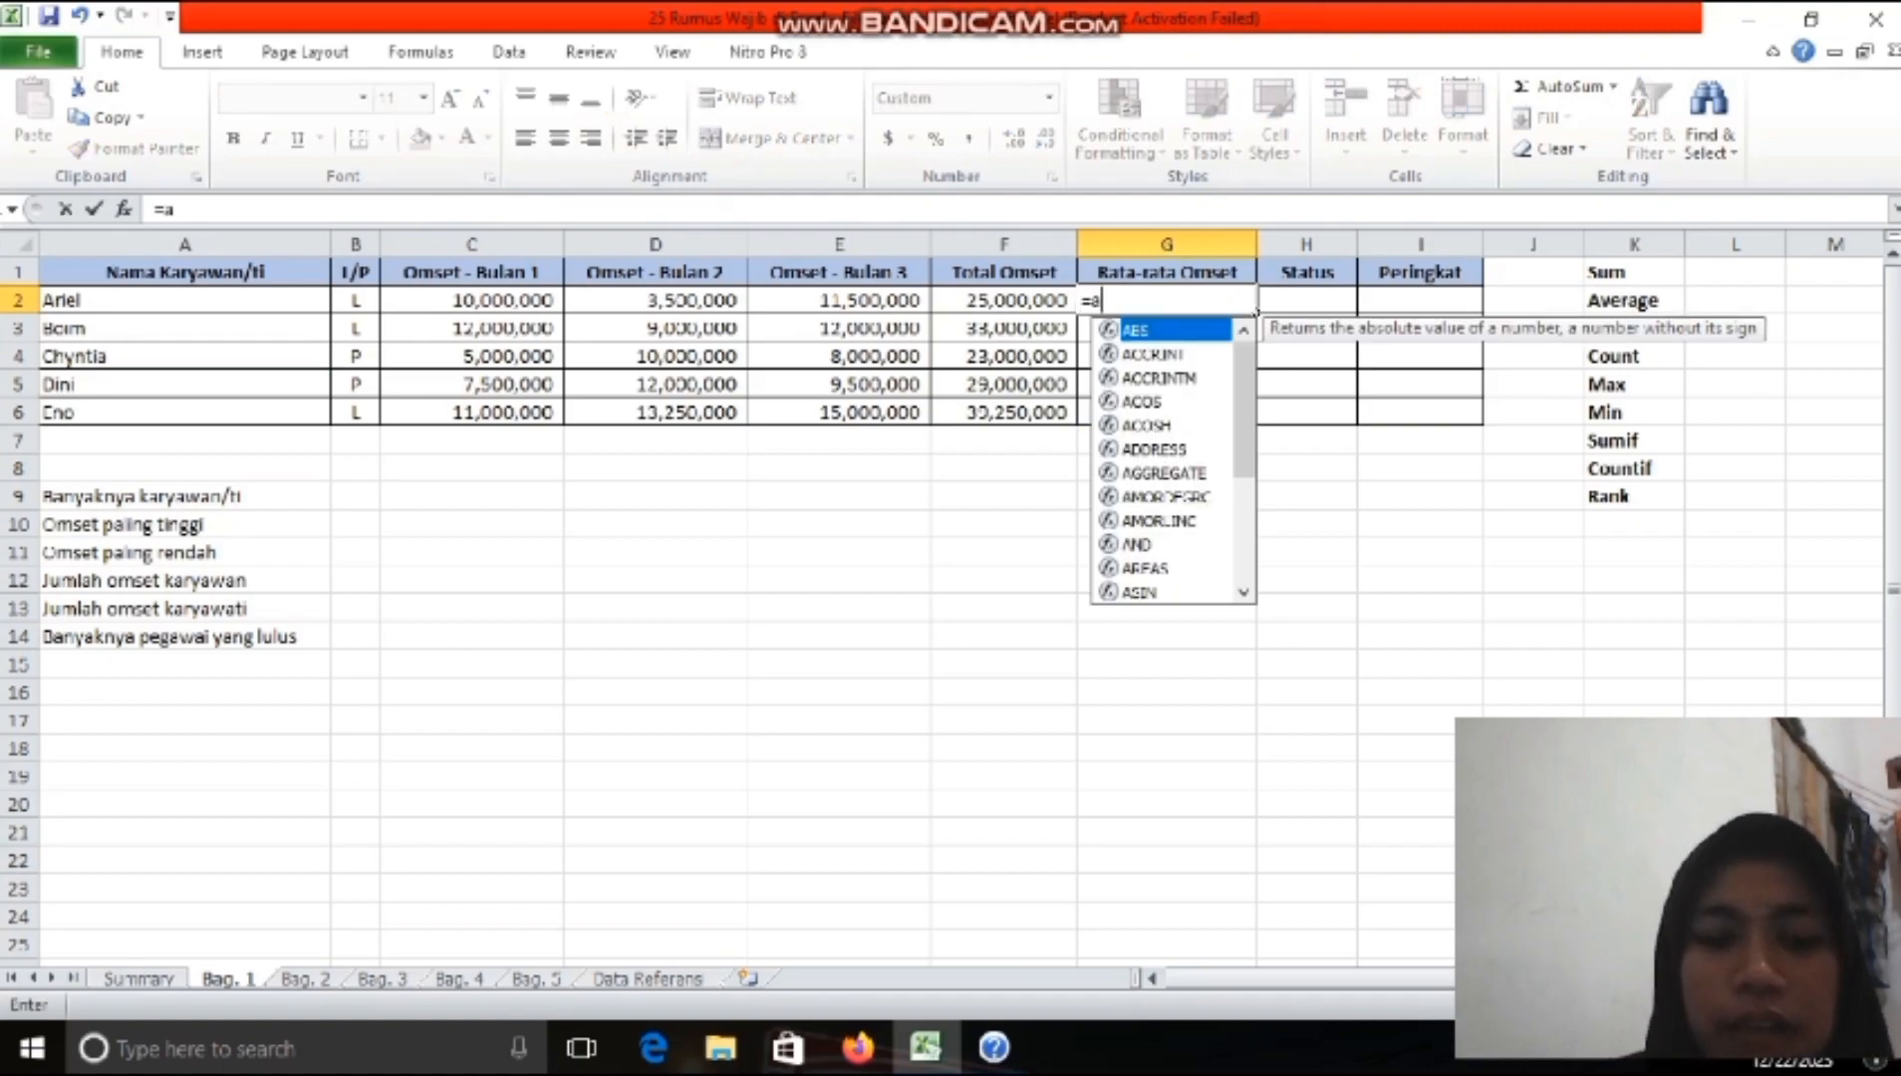
pyautogui.write('ve')
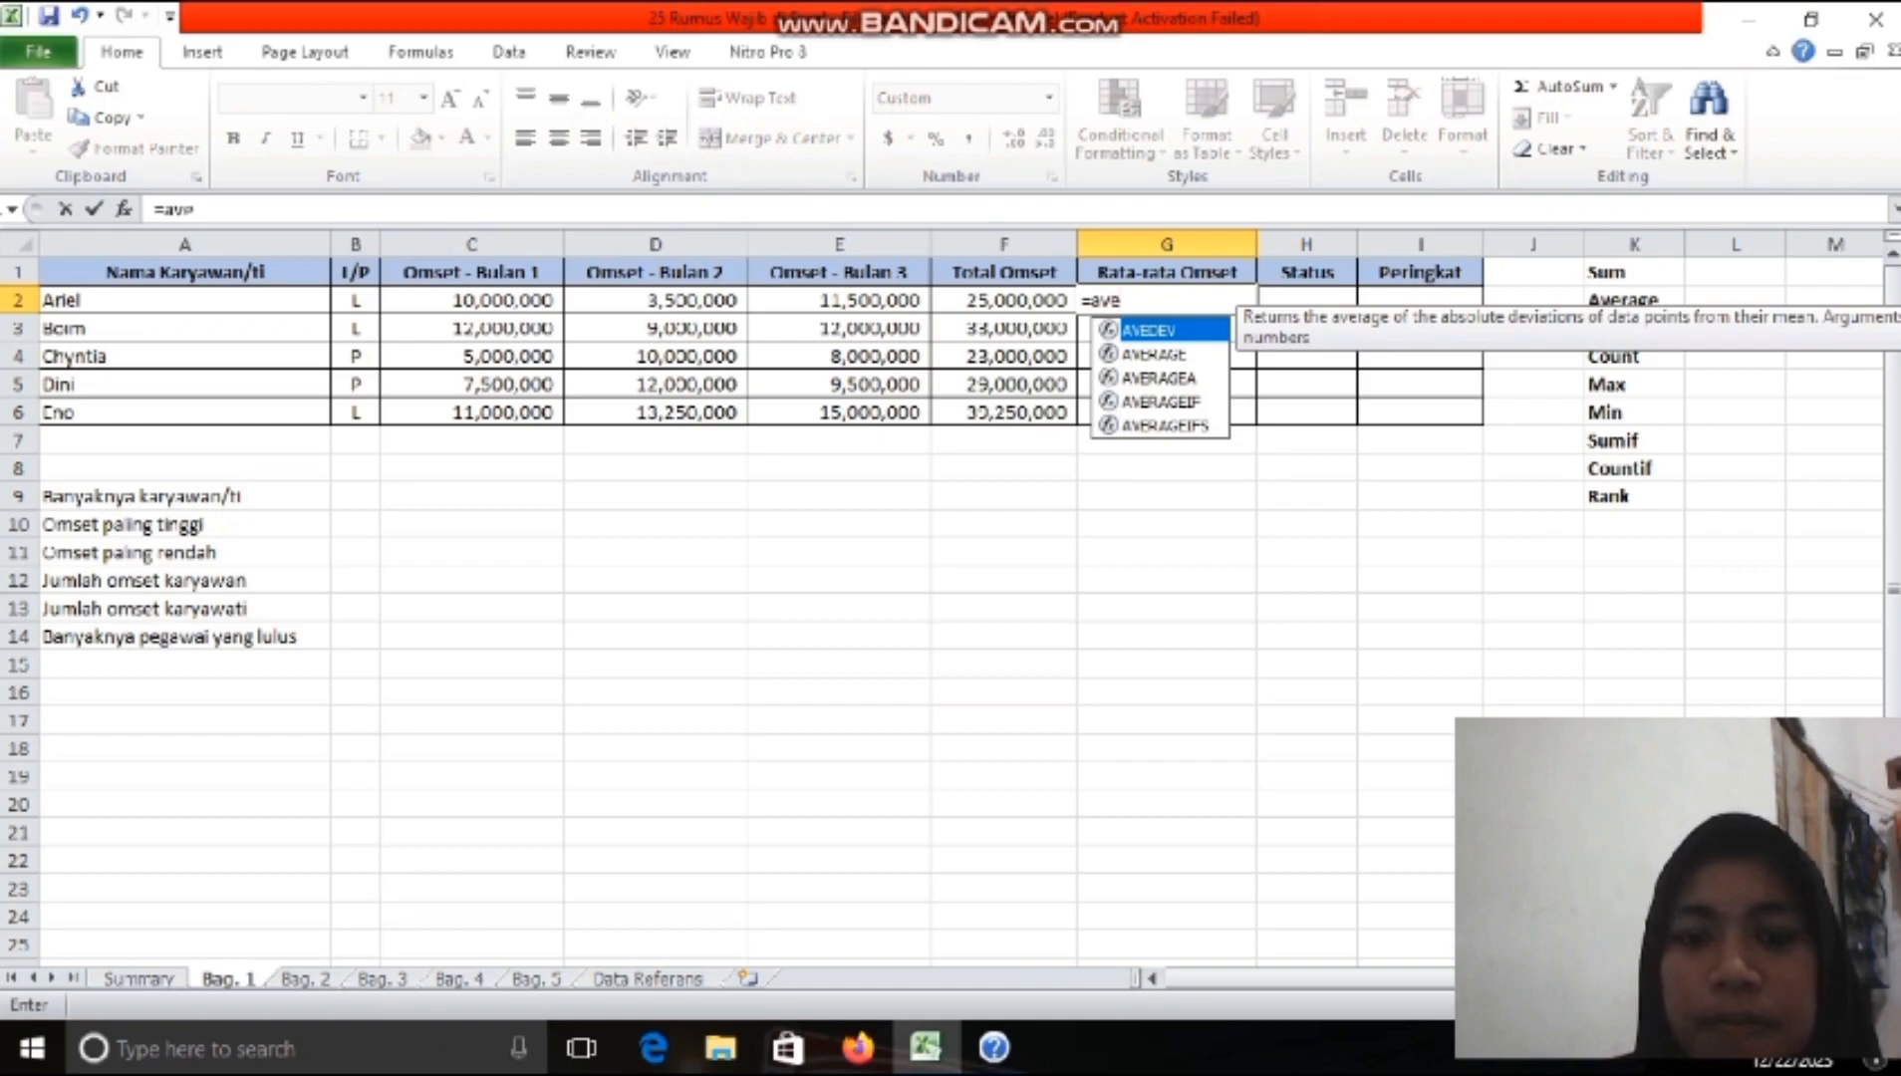
pyautogui.write('rage')
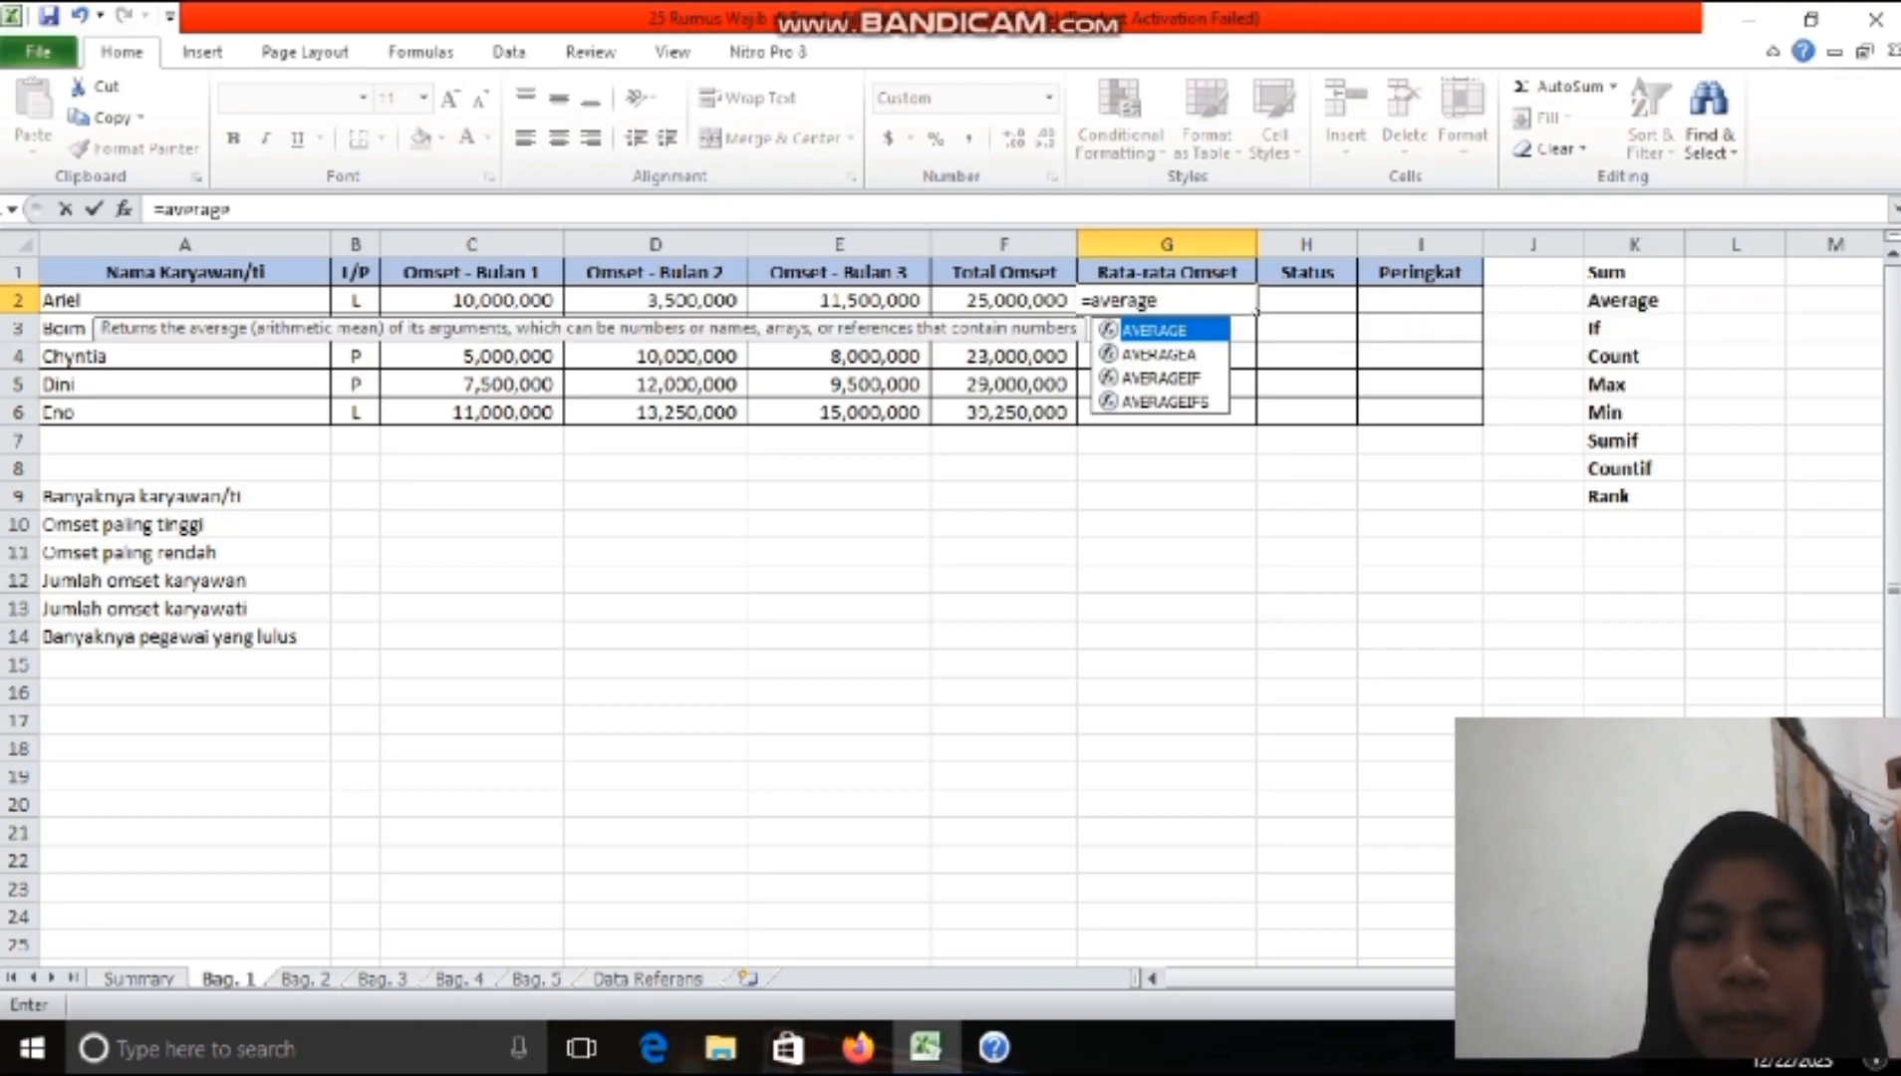
pyautogui.write('(')
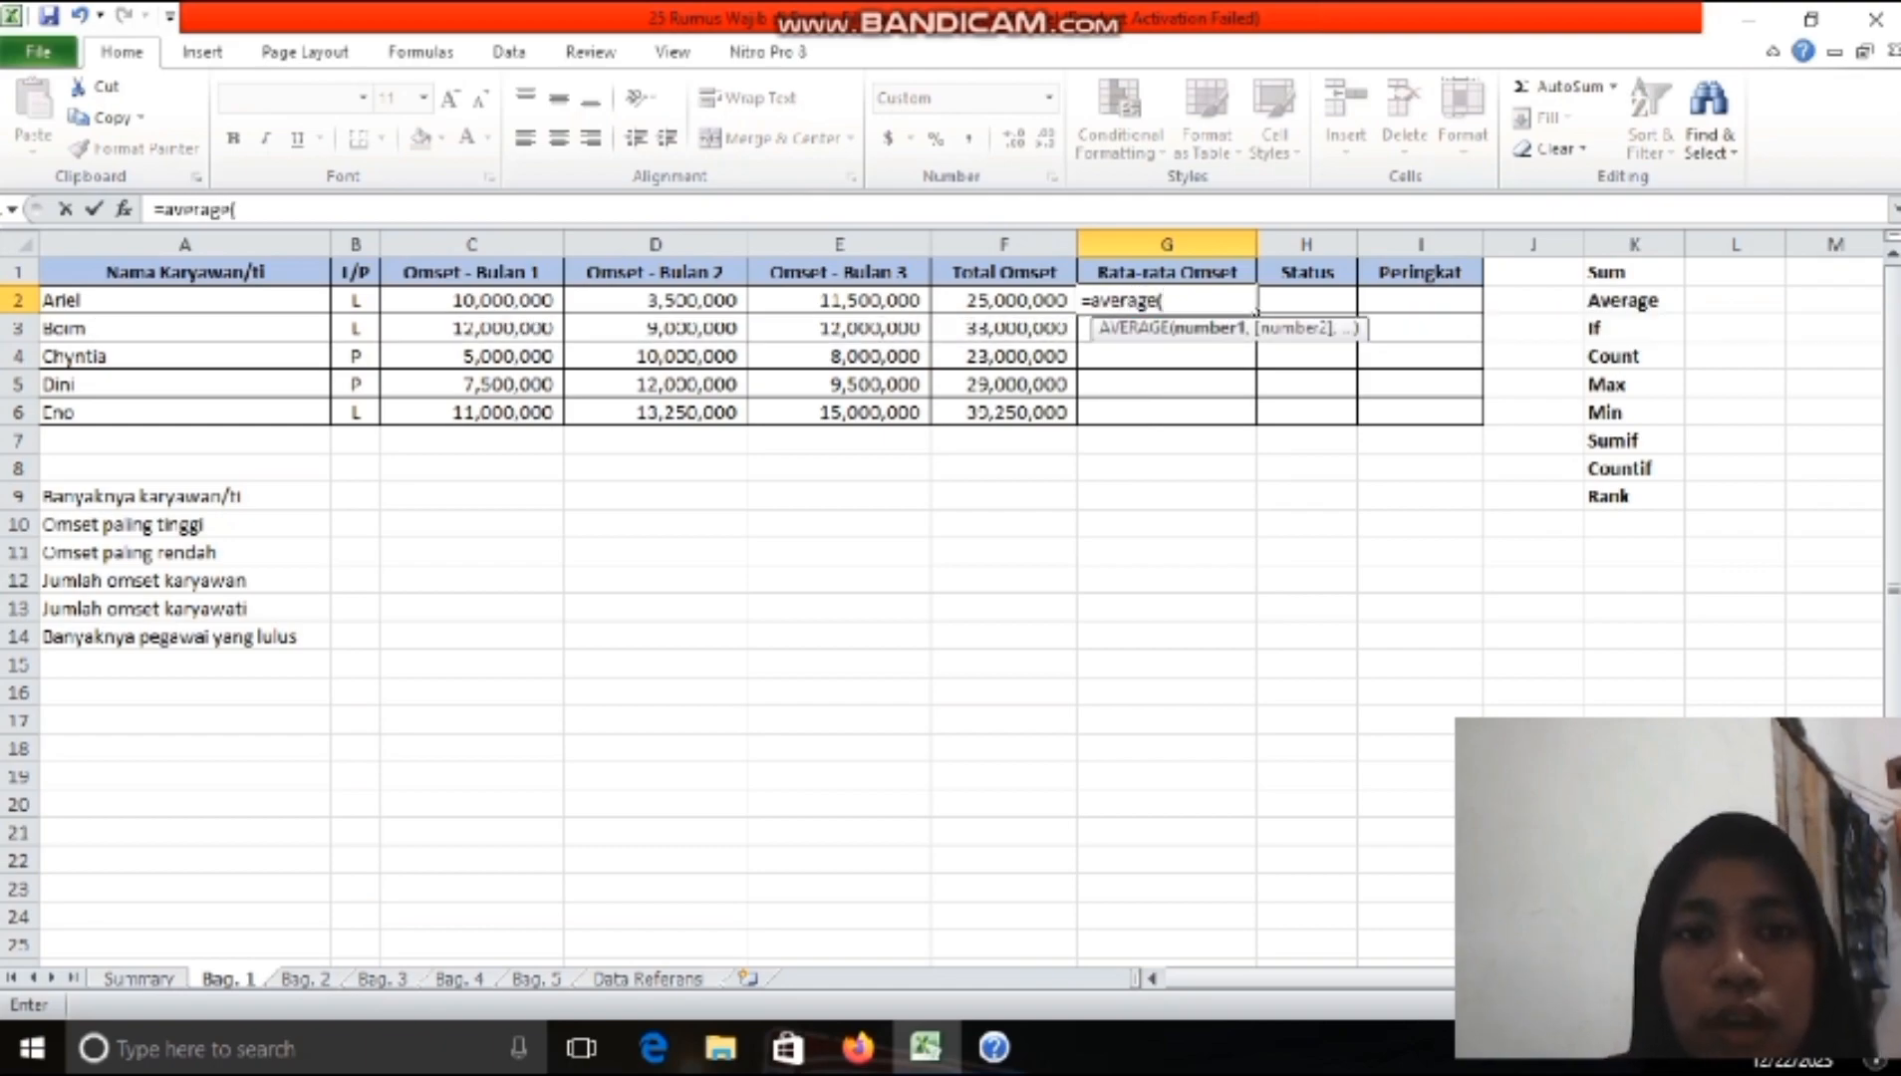
pyautogui.moveTo(468, 299); pyautogui.dragTo(841, 300)
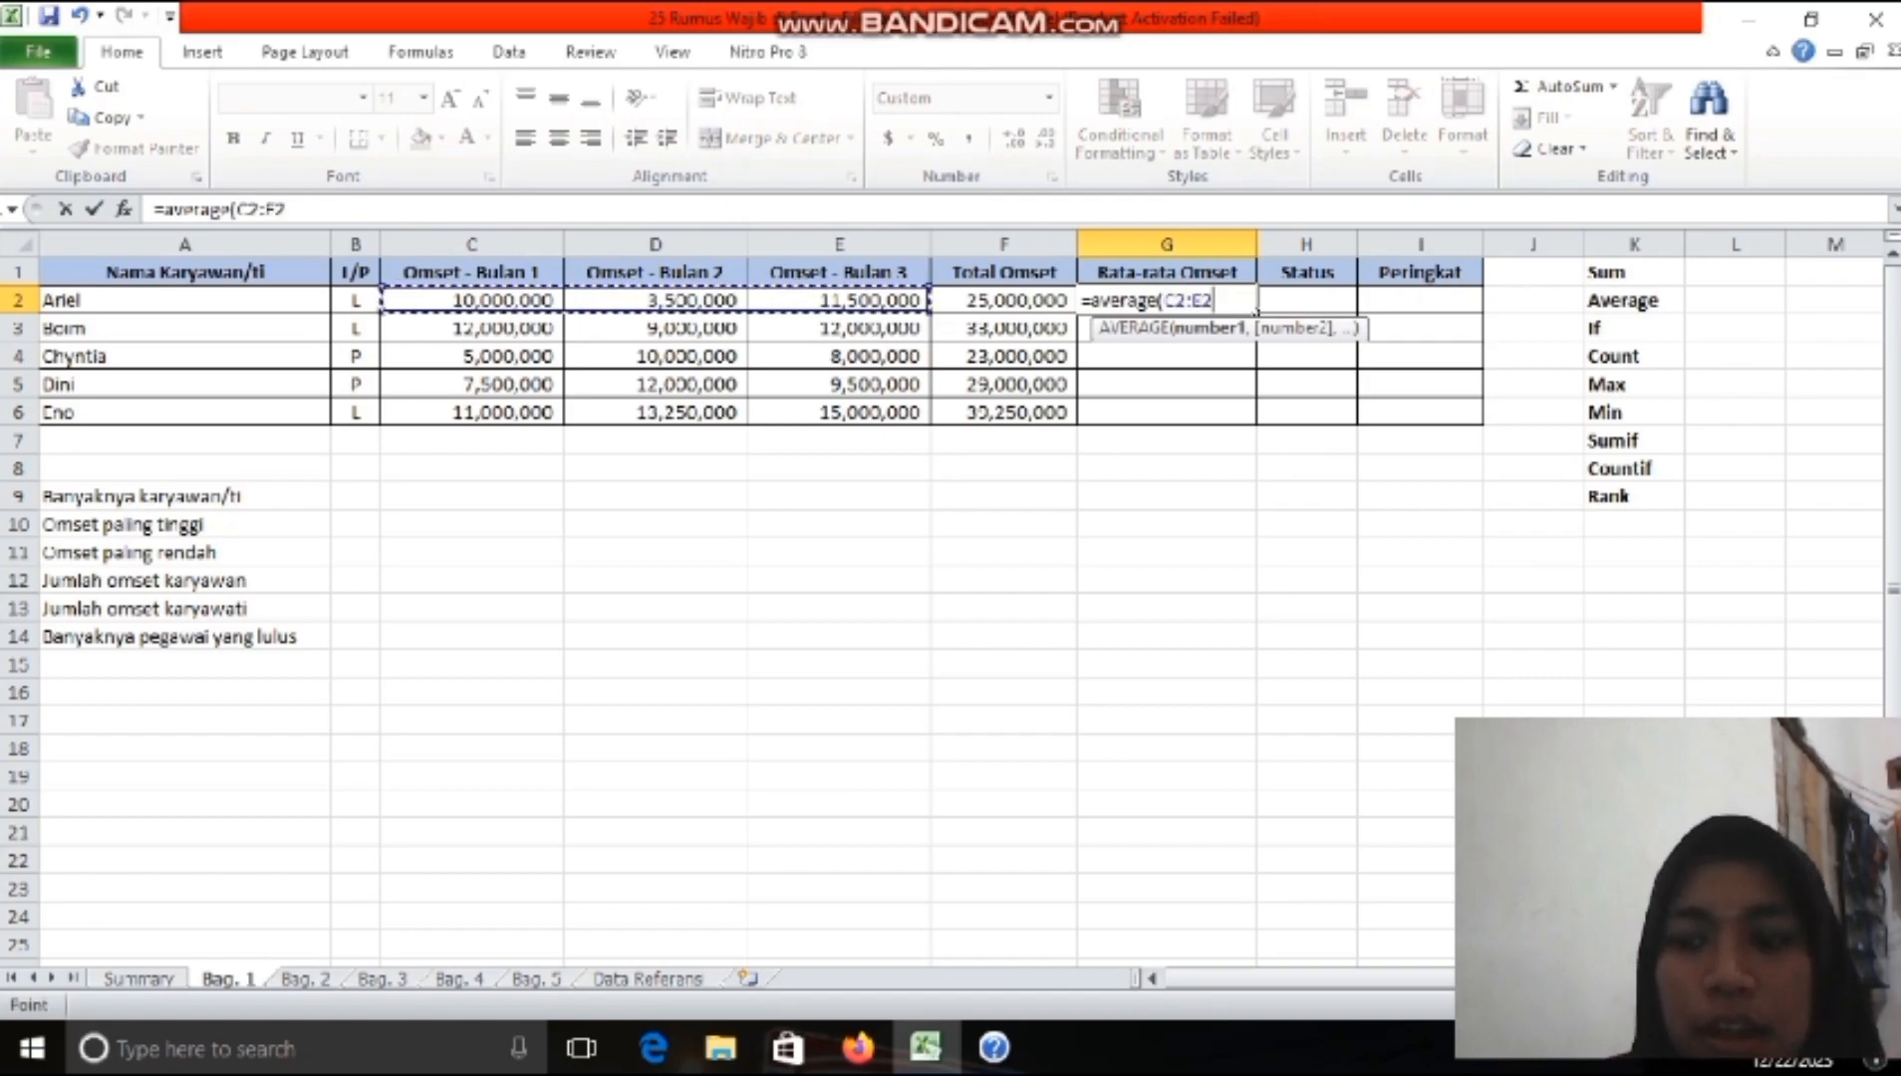
pyautogui.write(')')
pyautogui.press('Return')
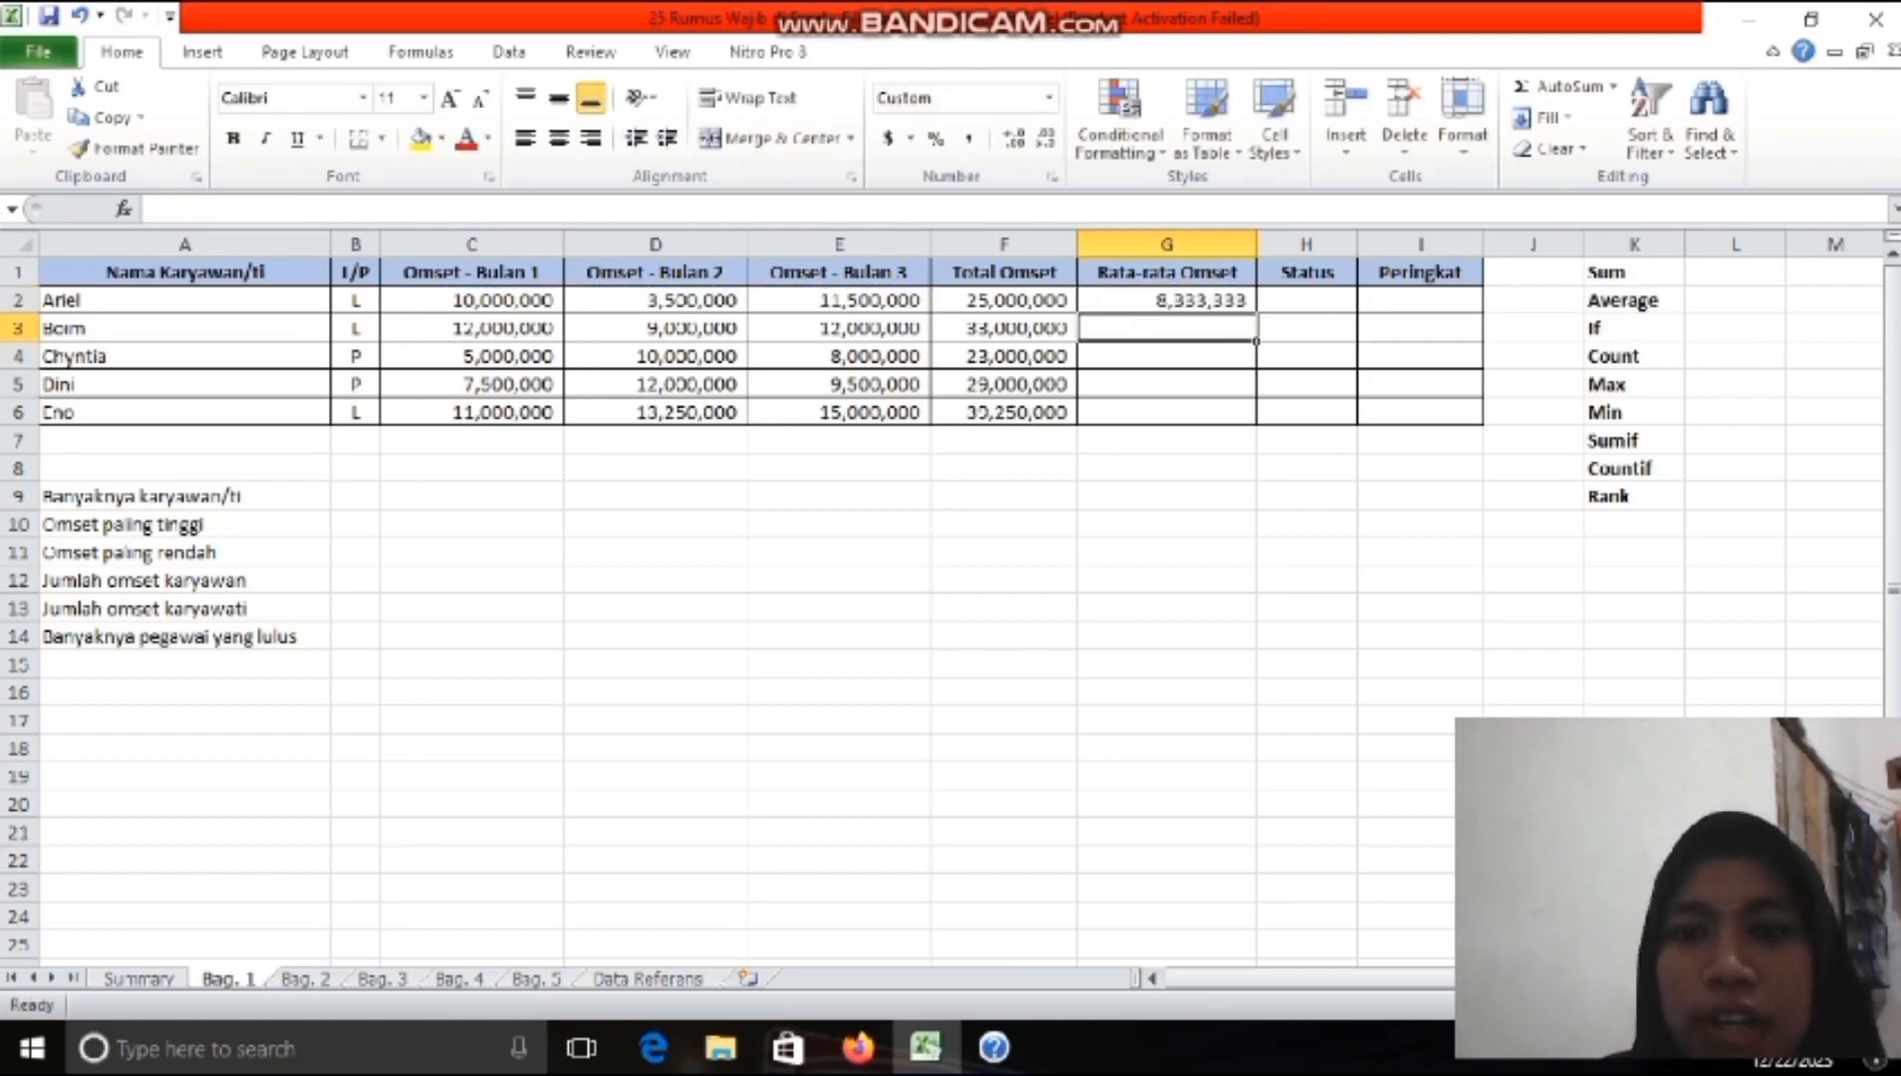
pyautogui.click(1167, 300)
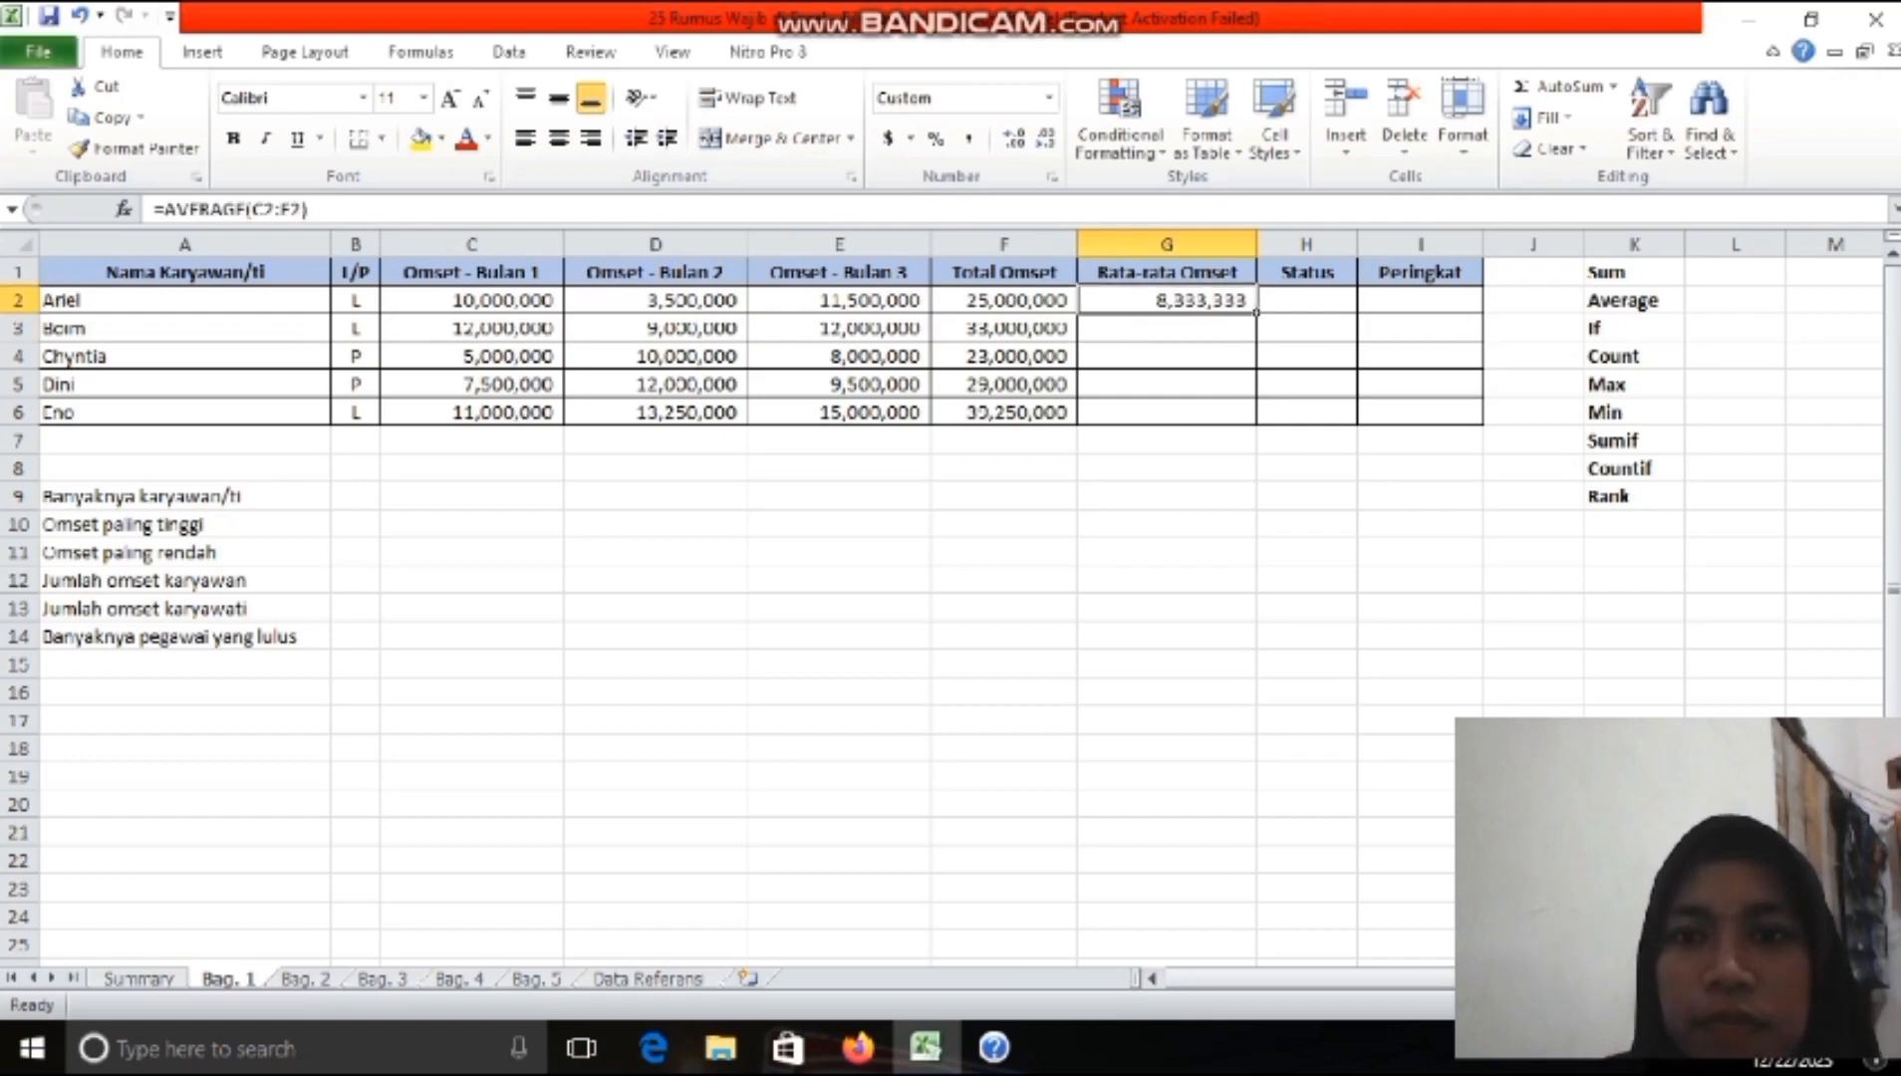
pyautogui.moveTo(1256, 311); pyautogui.dragTo(1257, 423)
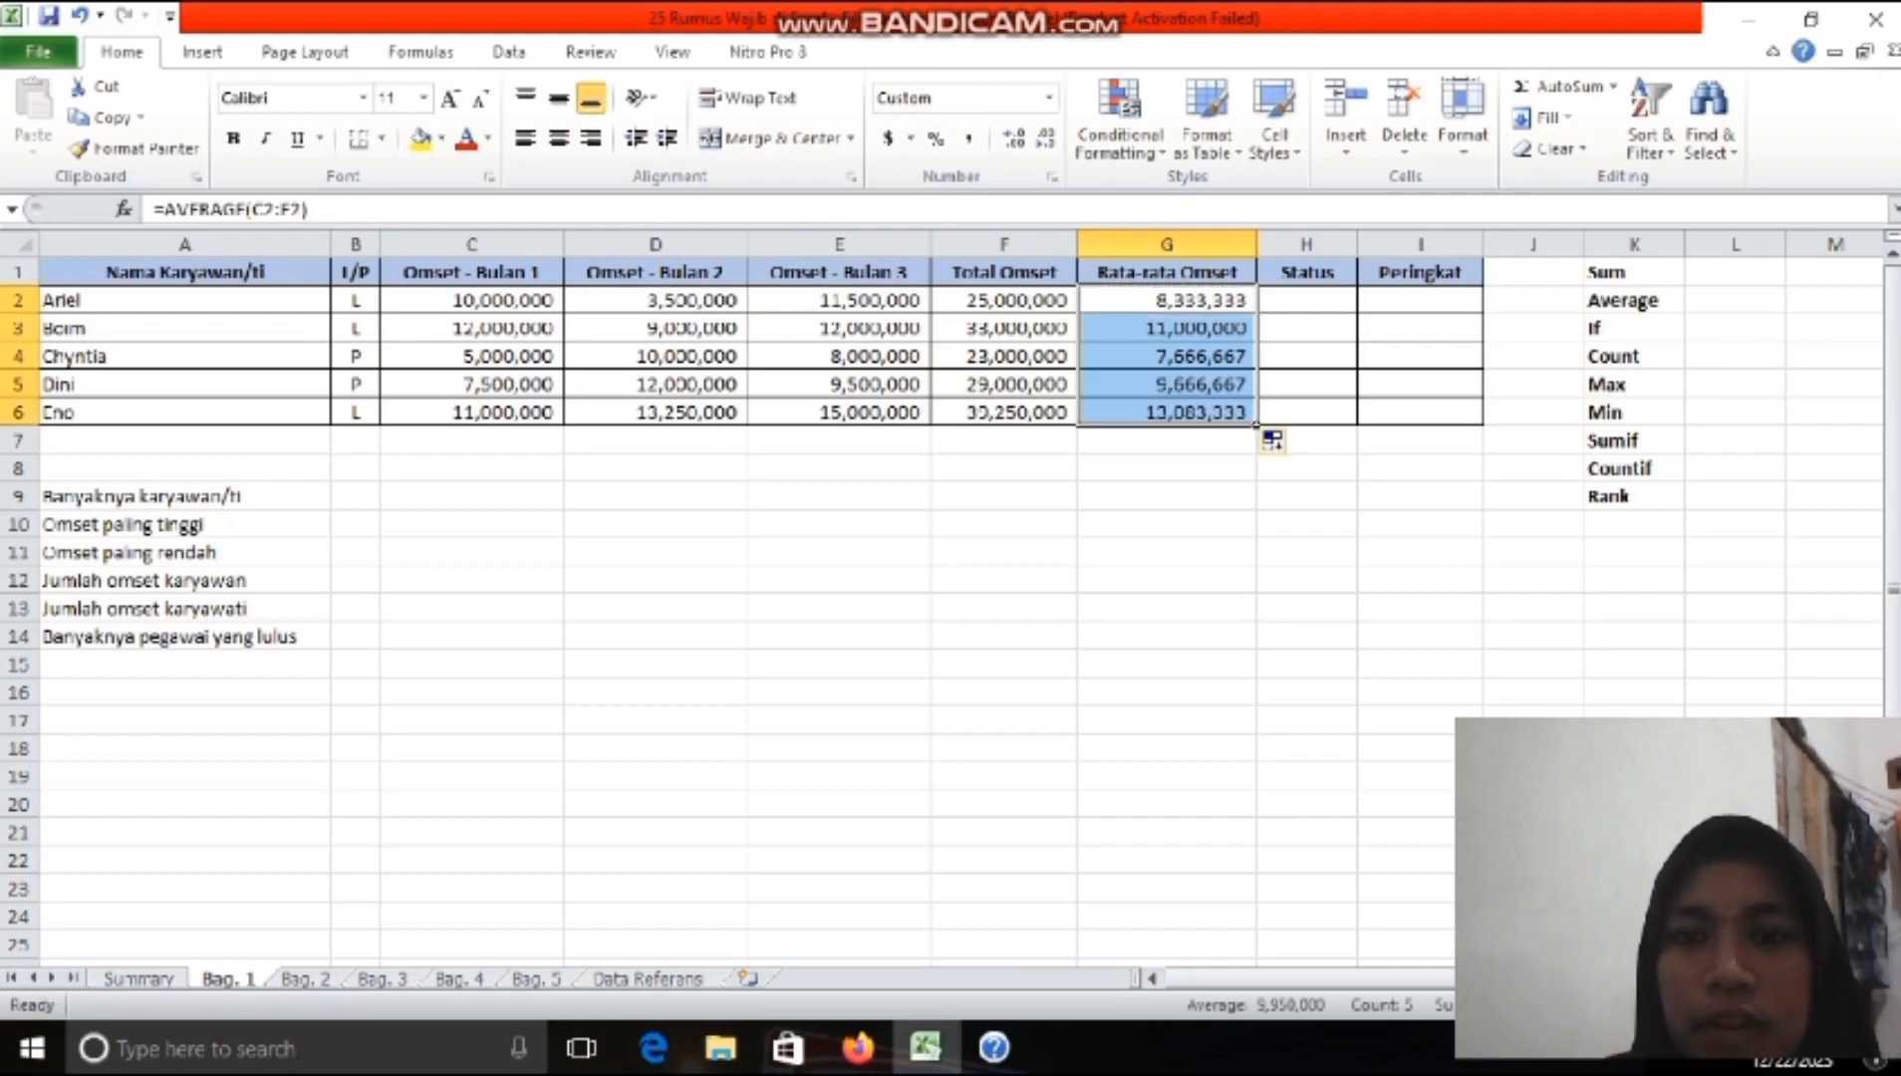
# - Begin an IF formula in the Status cell H2 that tests whether total sales meet F2>30000000
pyautogui.click(1306, 299)
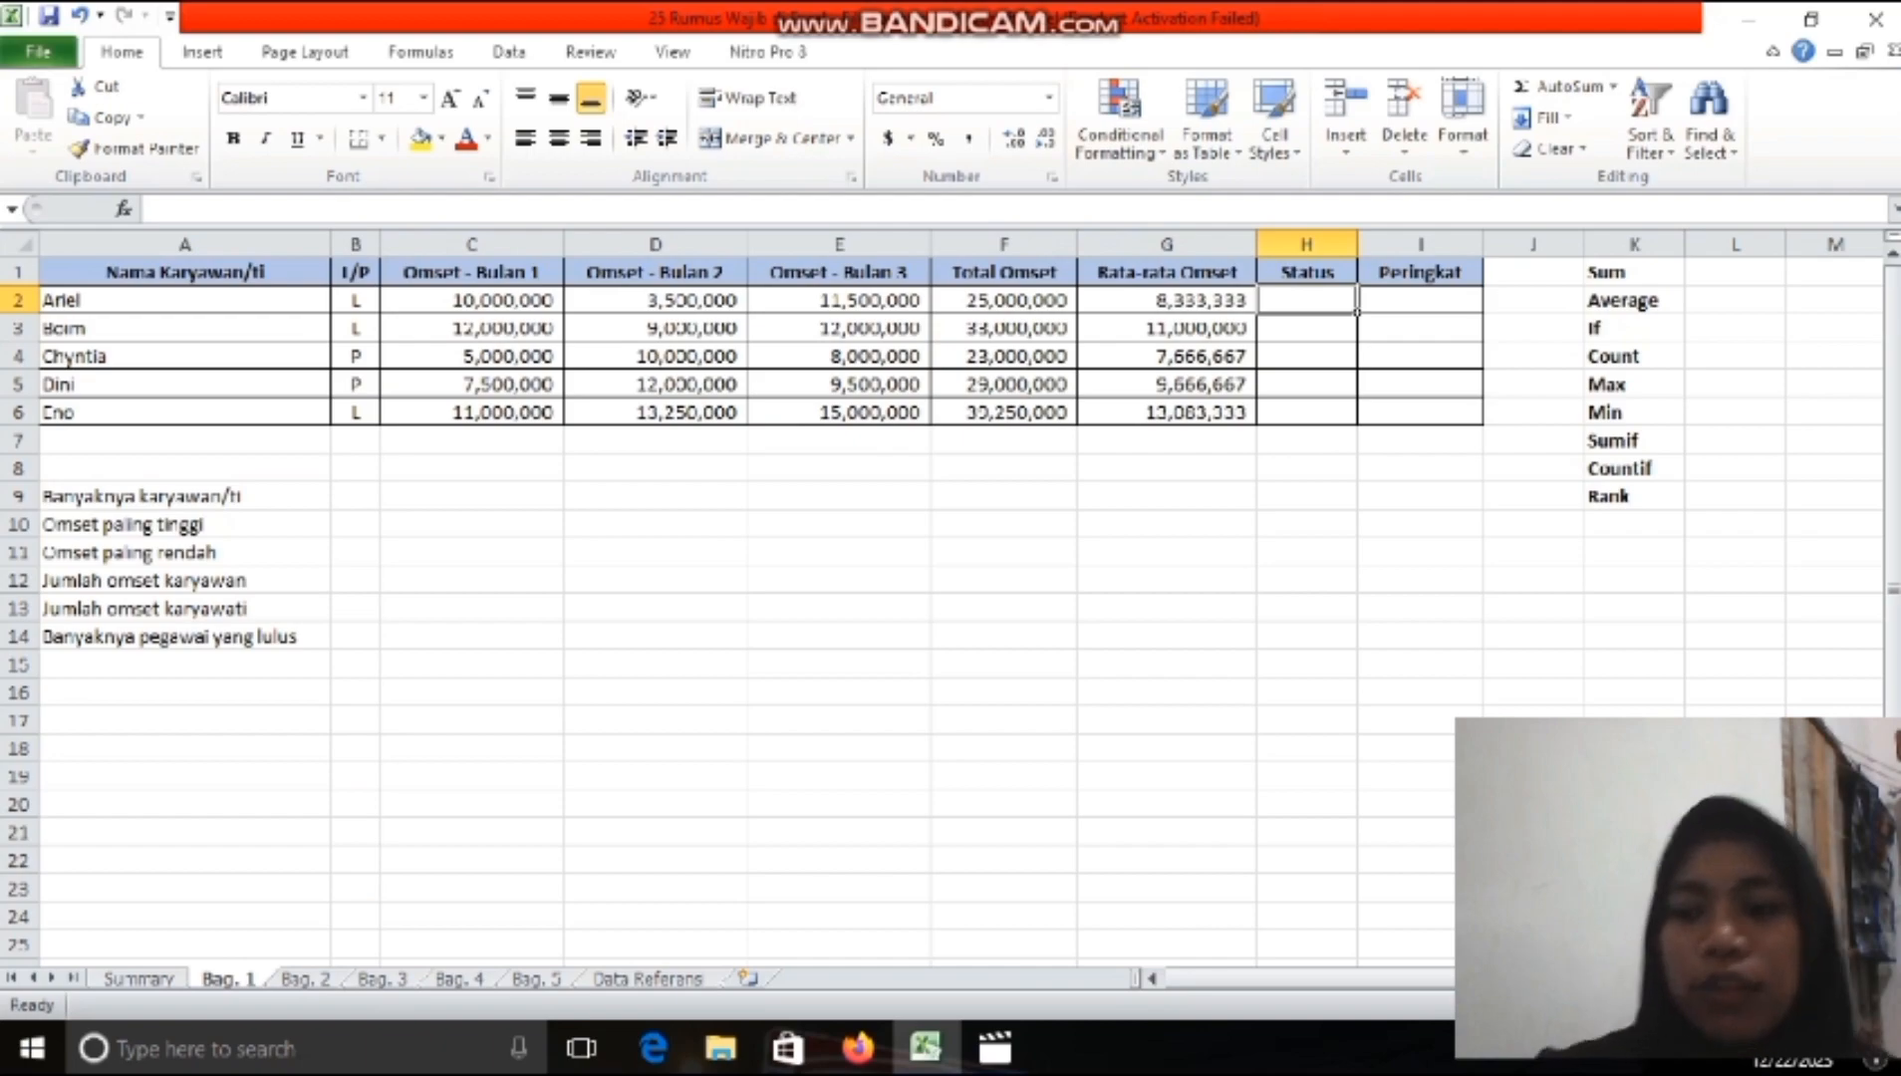
pyautogui.write('=')
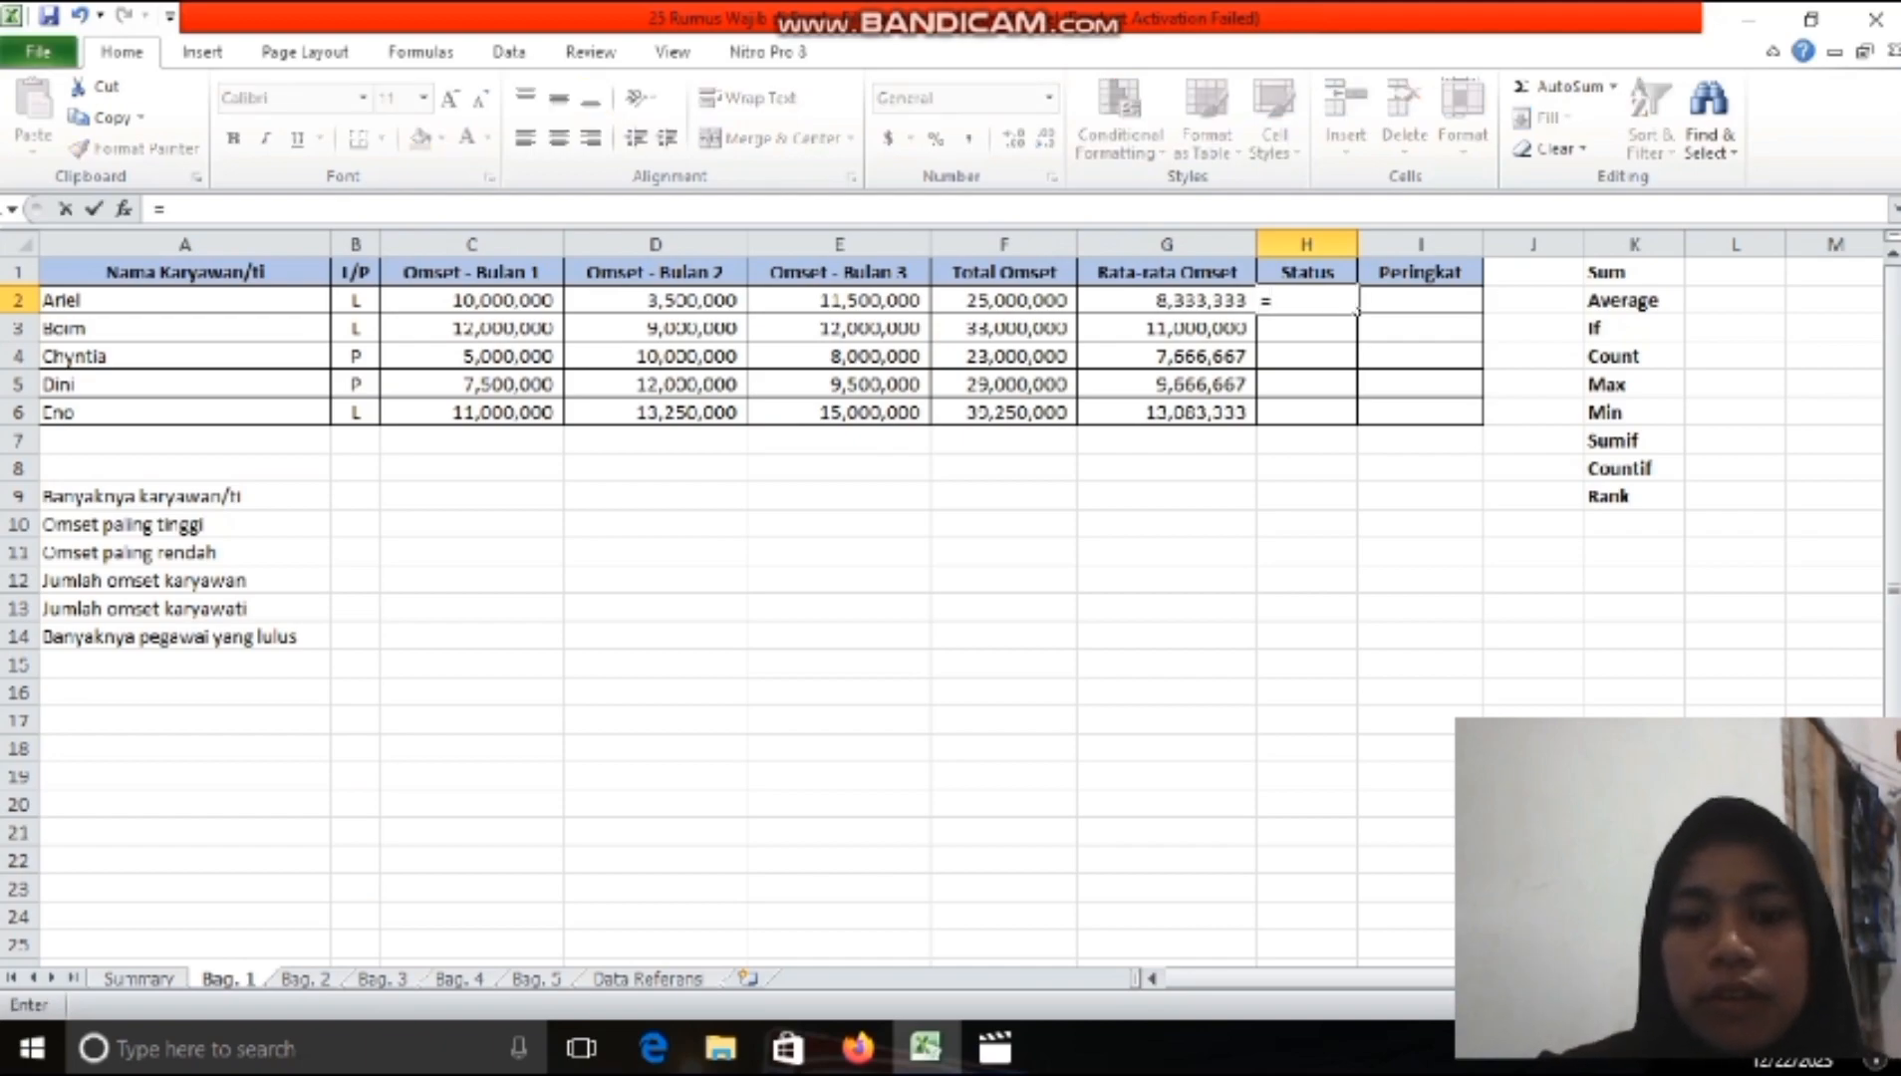
pyautogui.write('if')
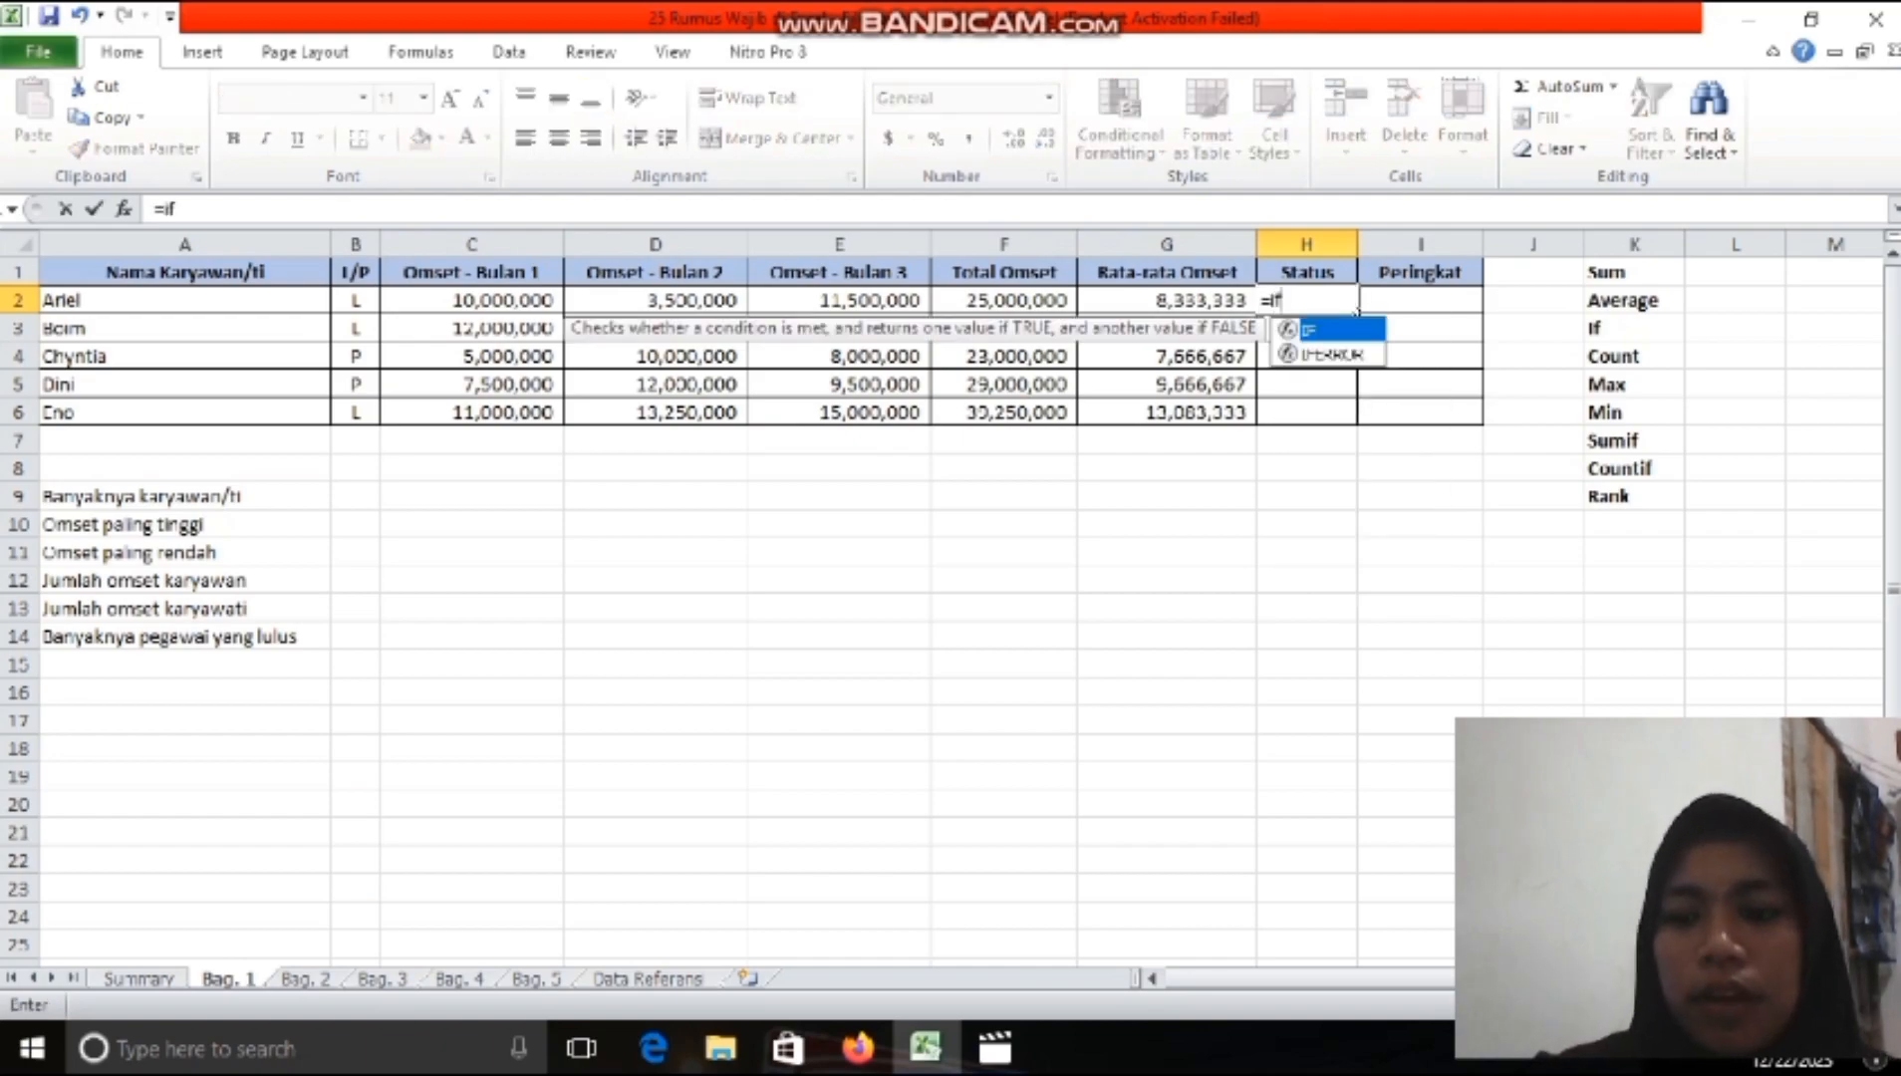
pyautogui.write('(')
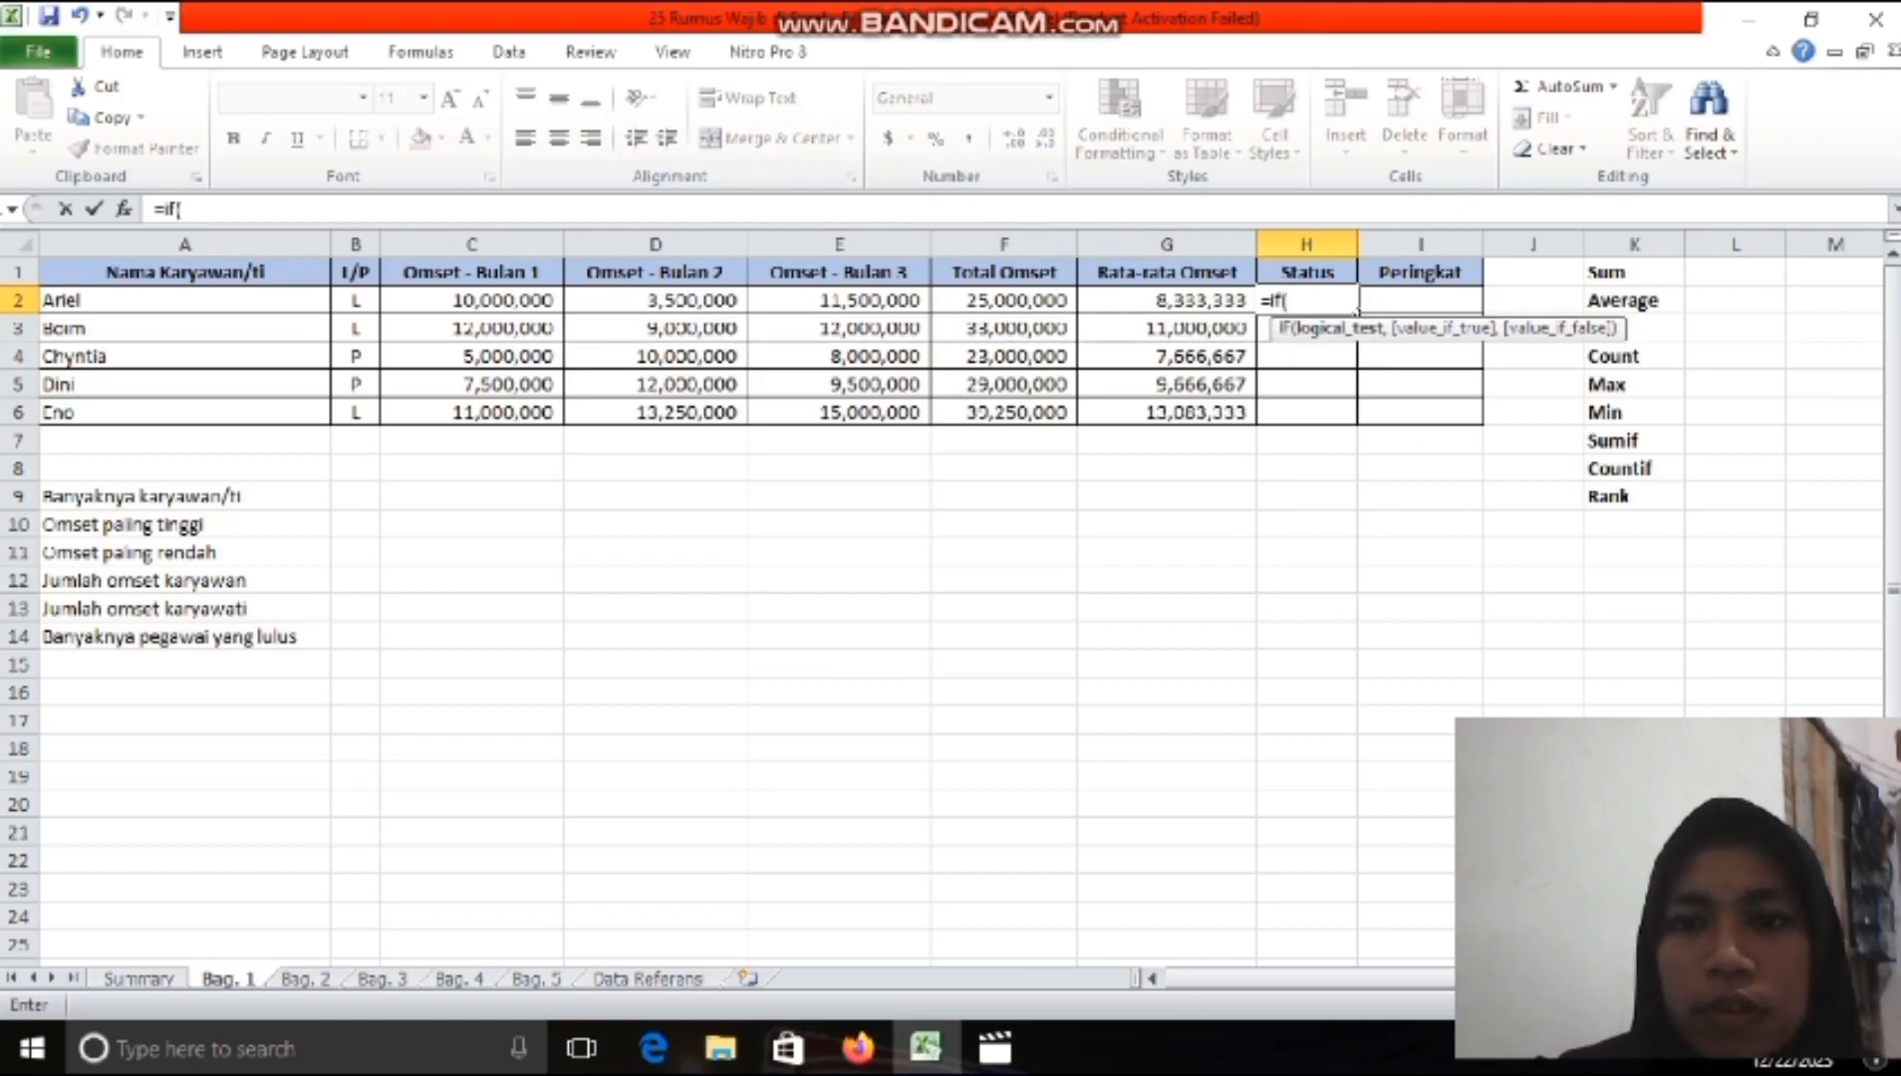
pyautogui.press('Left')
pyautogui.press('Left')
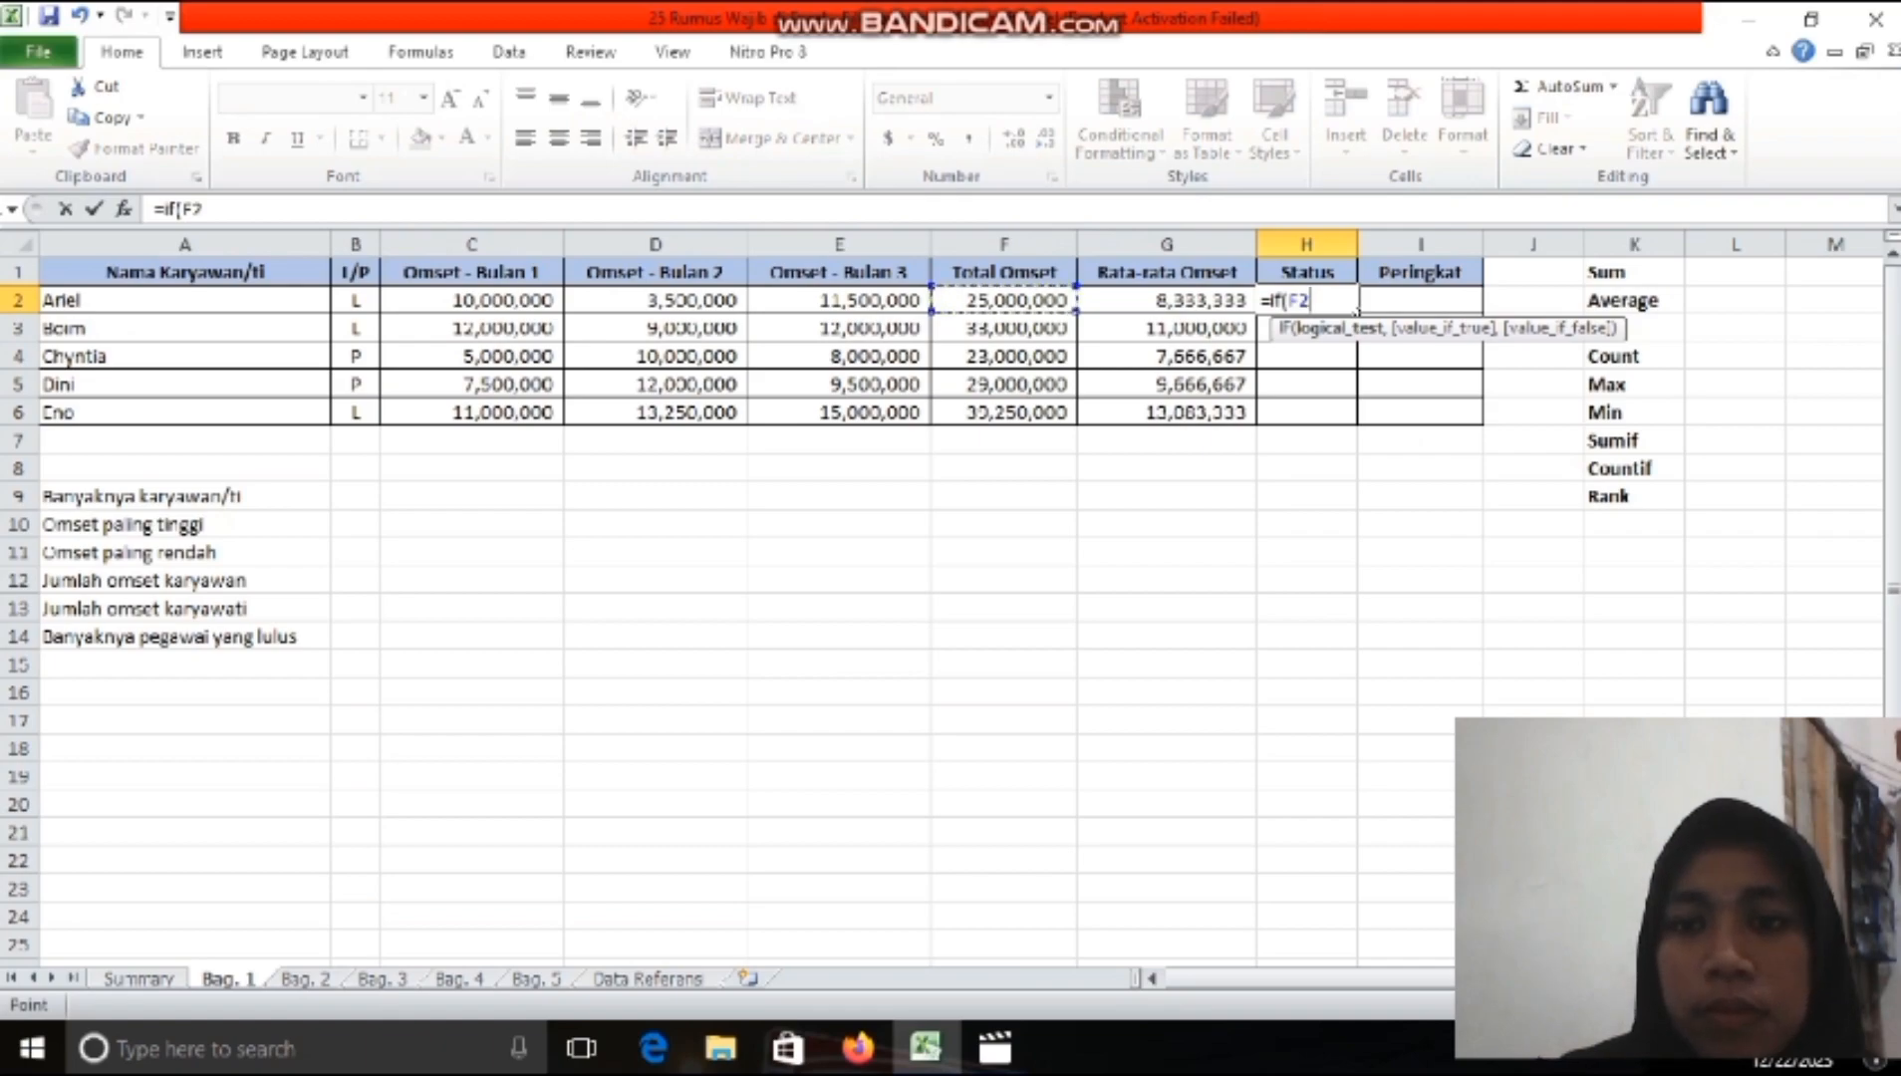
pyautogui.write('>')
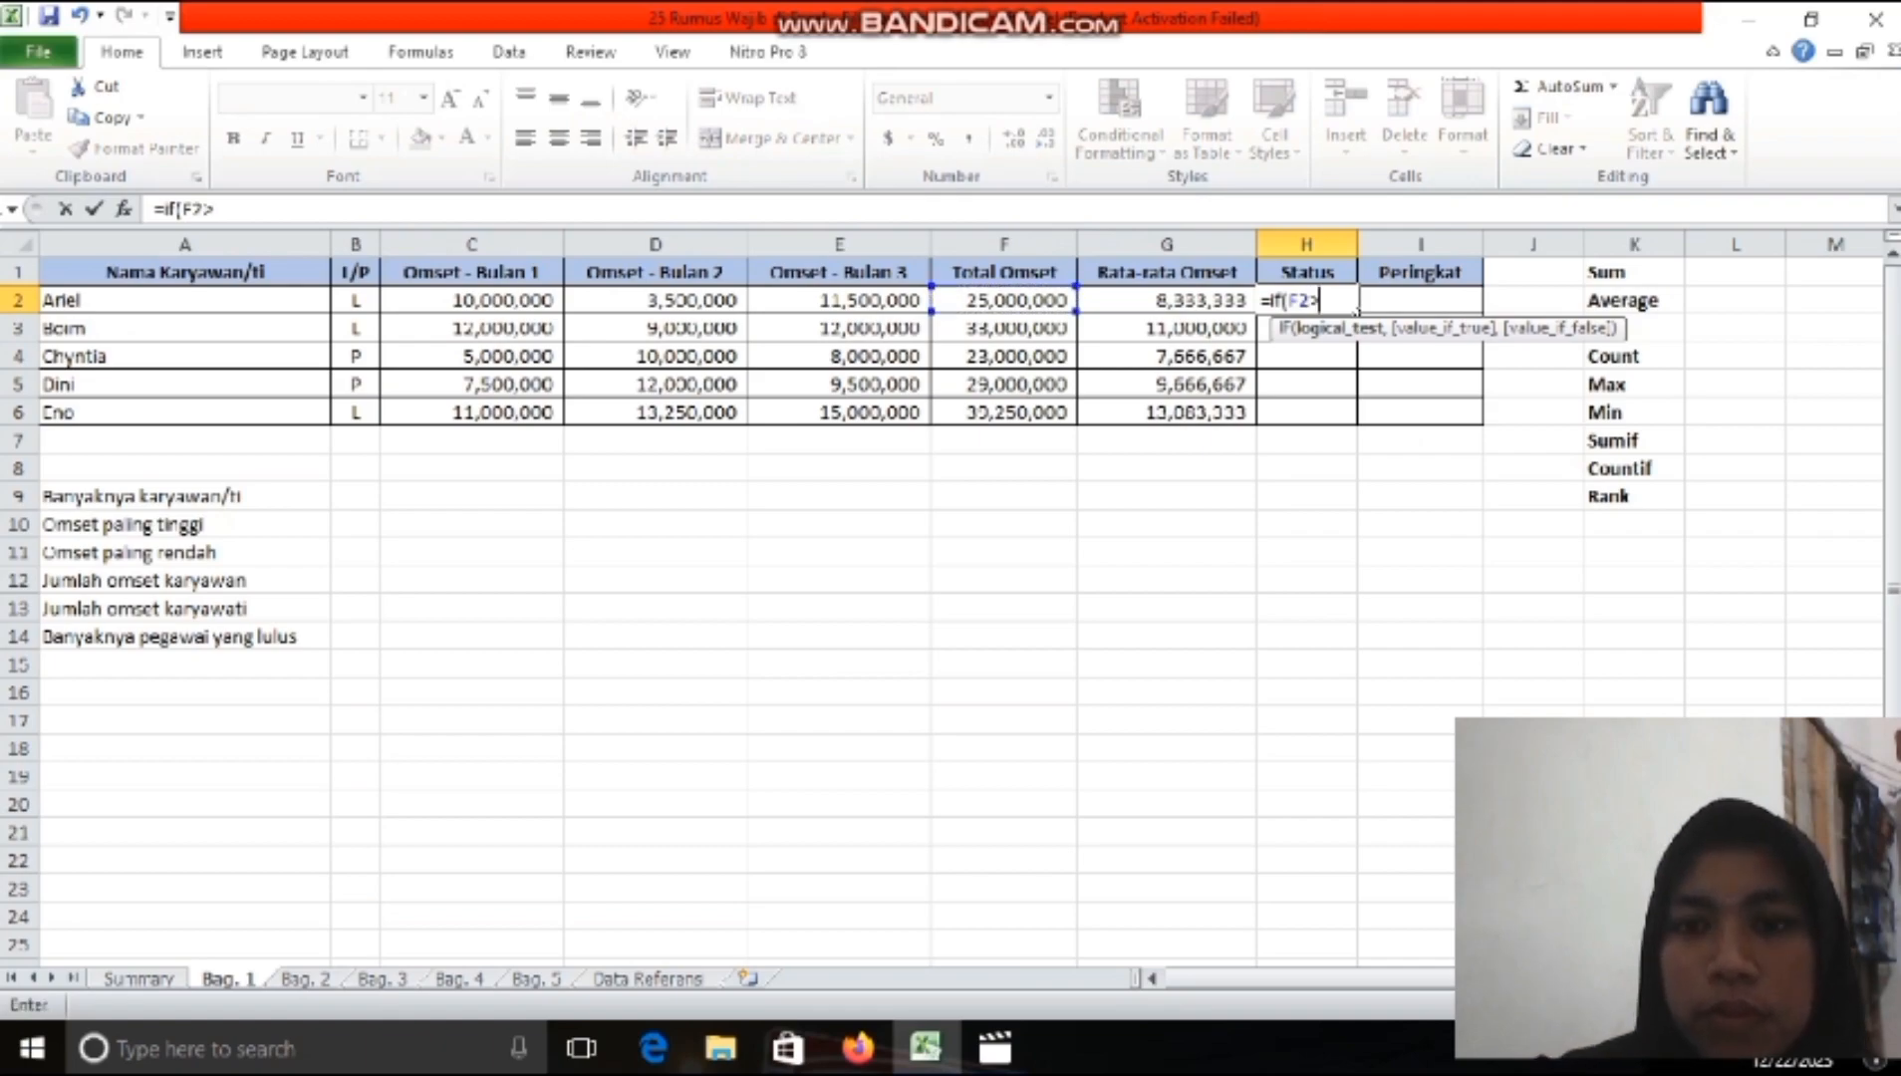
pyautogui.write('3')
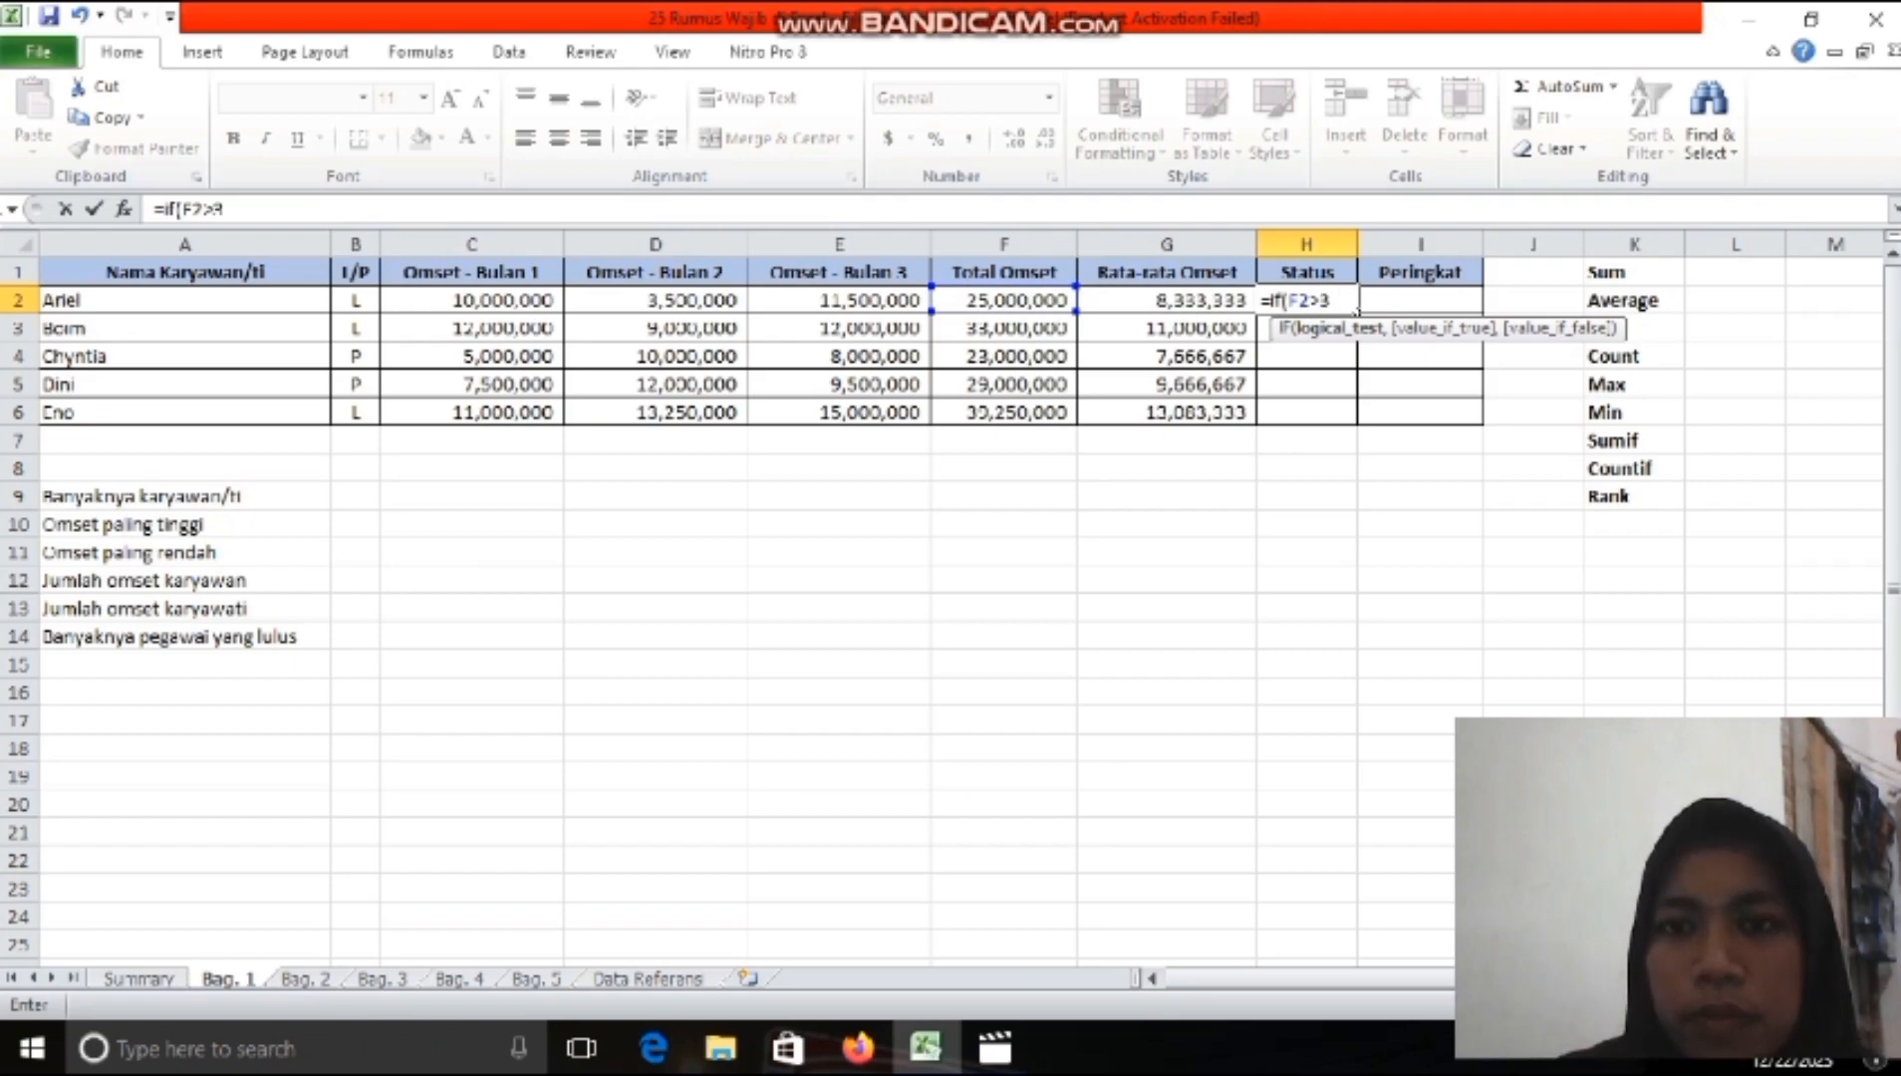
pyautogui.write('00')
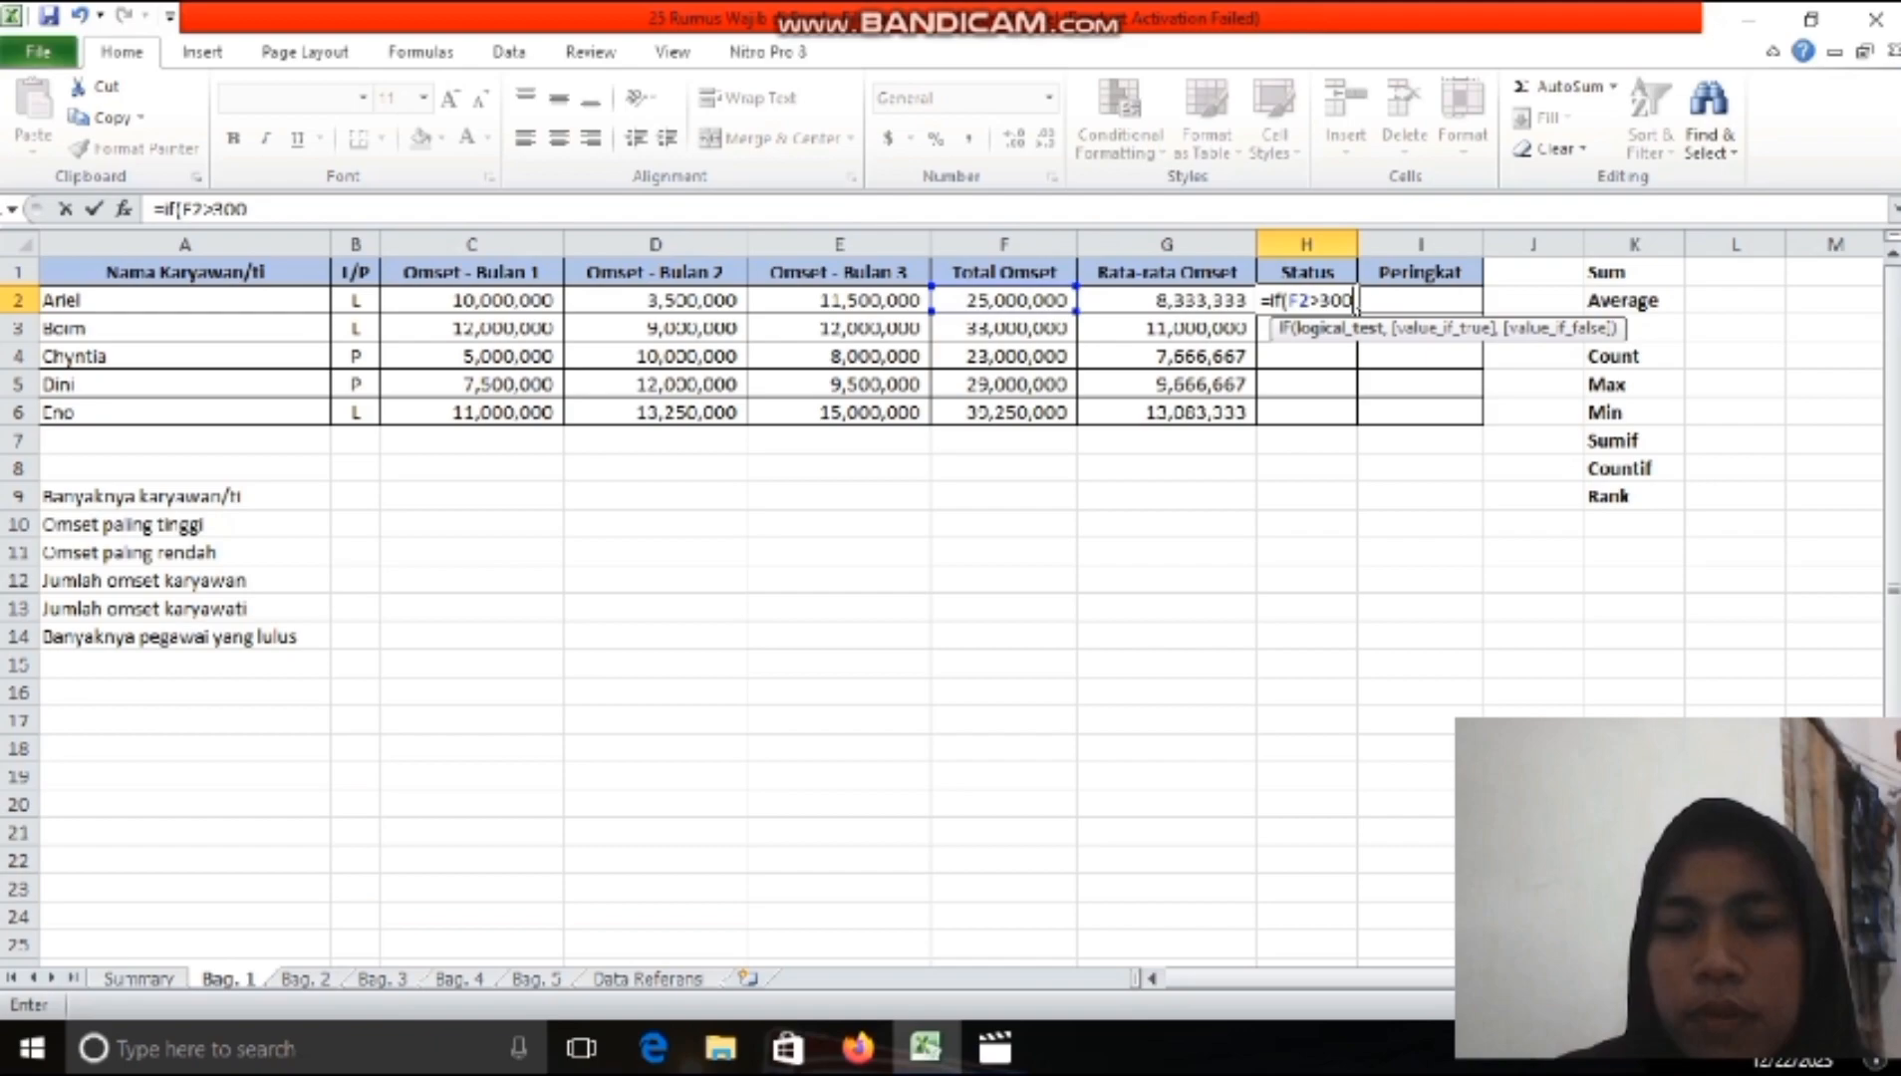
pyautogui.write('00000')
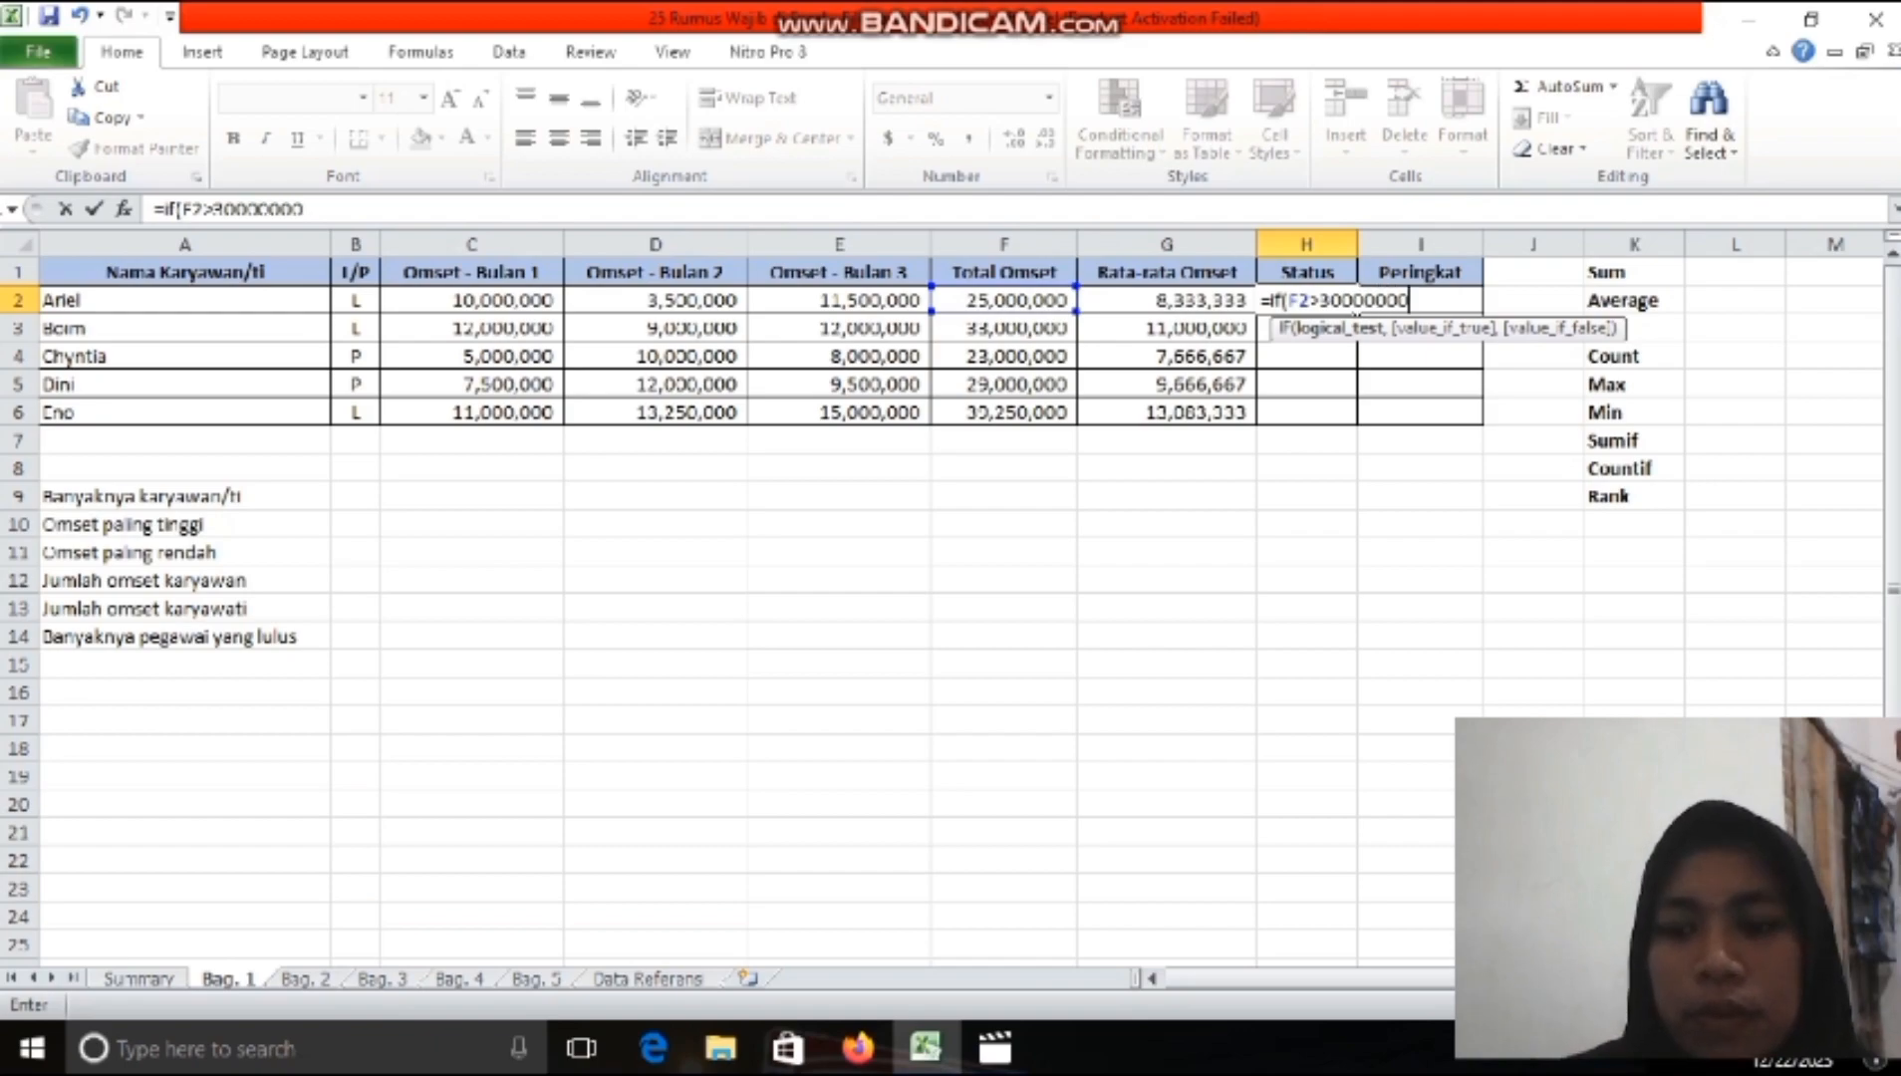
# - Complete the Status formula in H2 as =IF(F2>30000000,"lulus","tidak lulus") and fill it down to H6
pyautogui.write(',"')
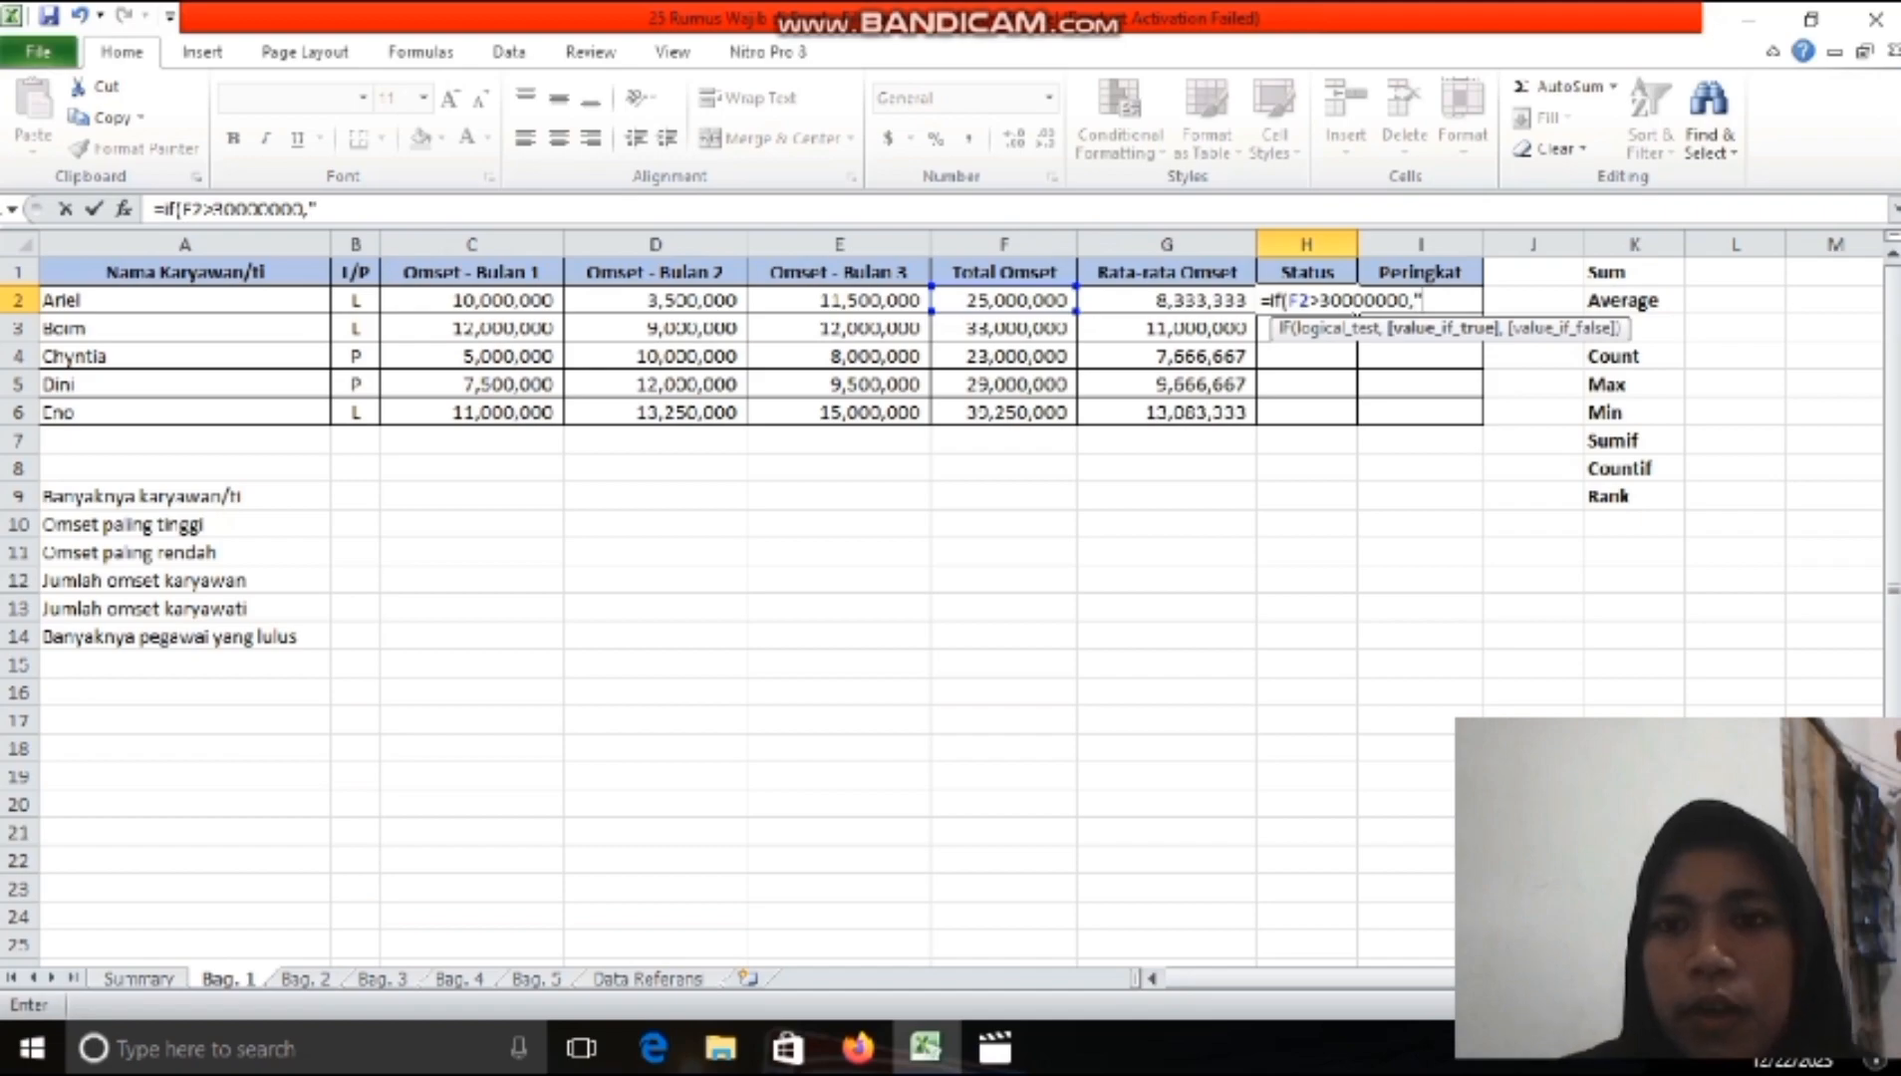
pyautogui.write('lul')
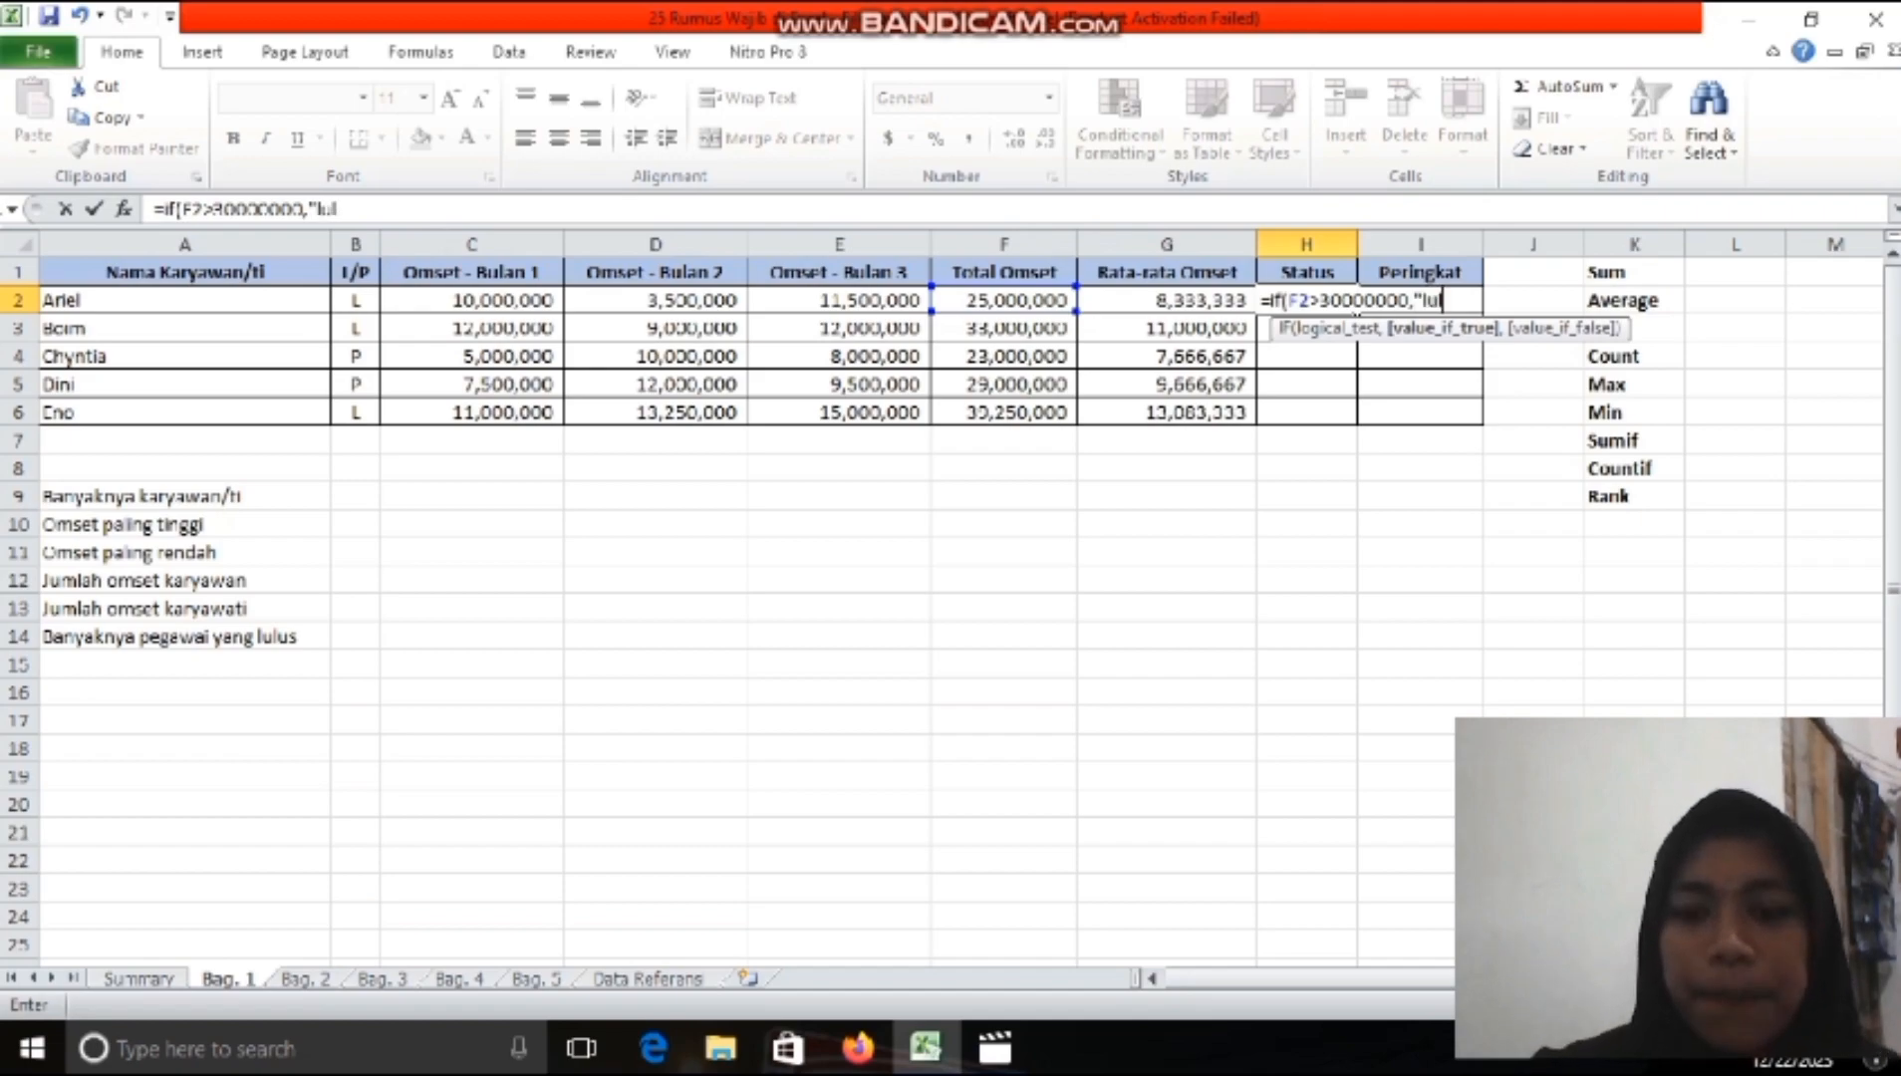
pyautogui.write('us')
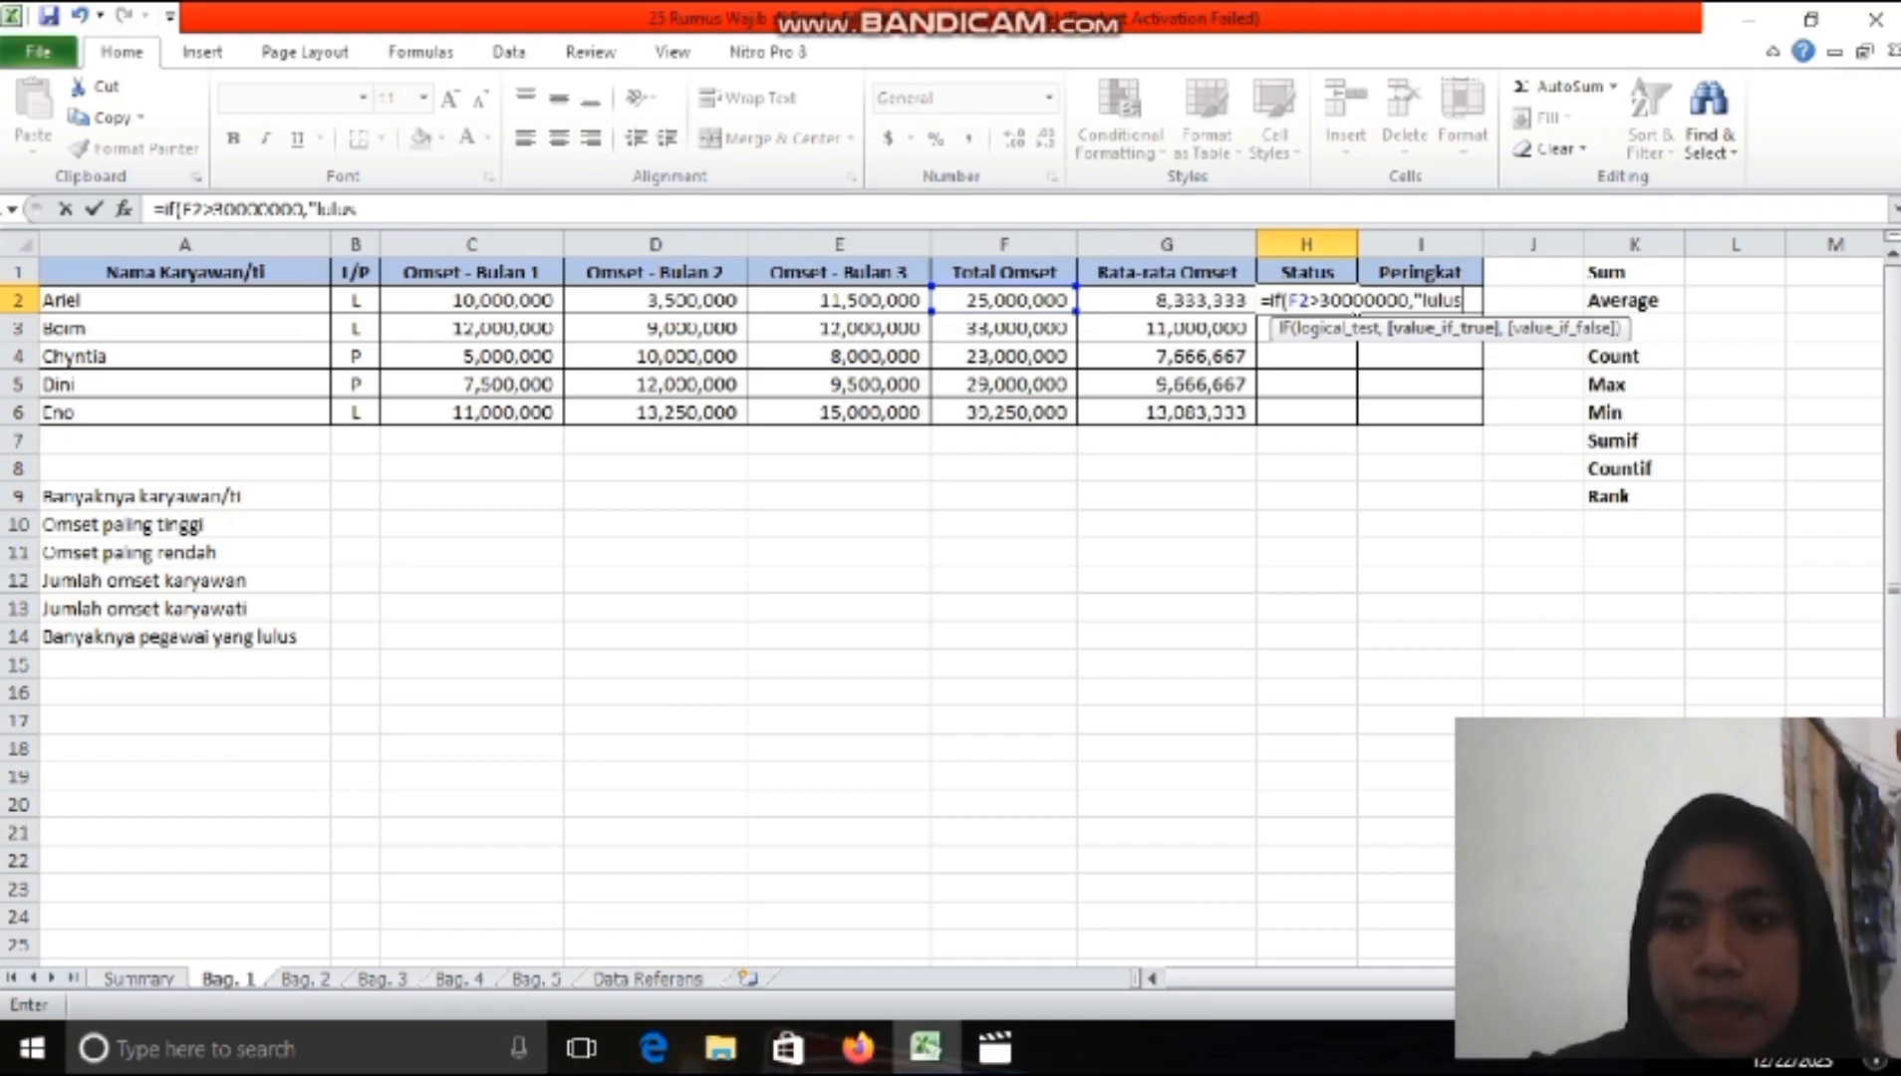
pyautogui.write('",')
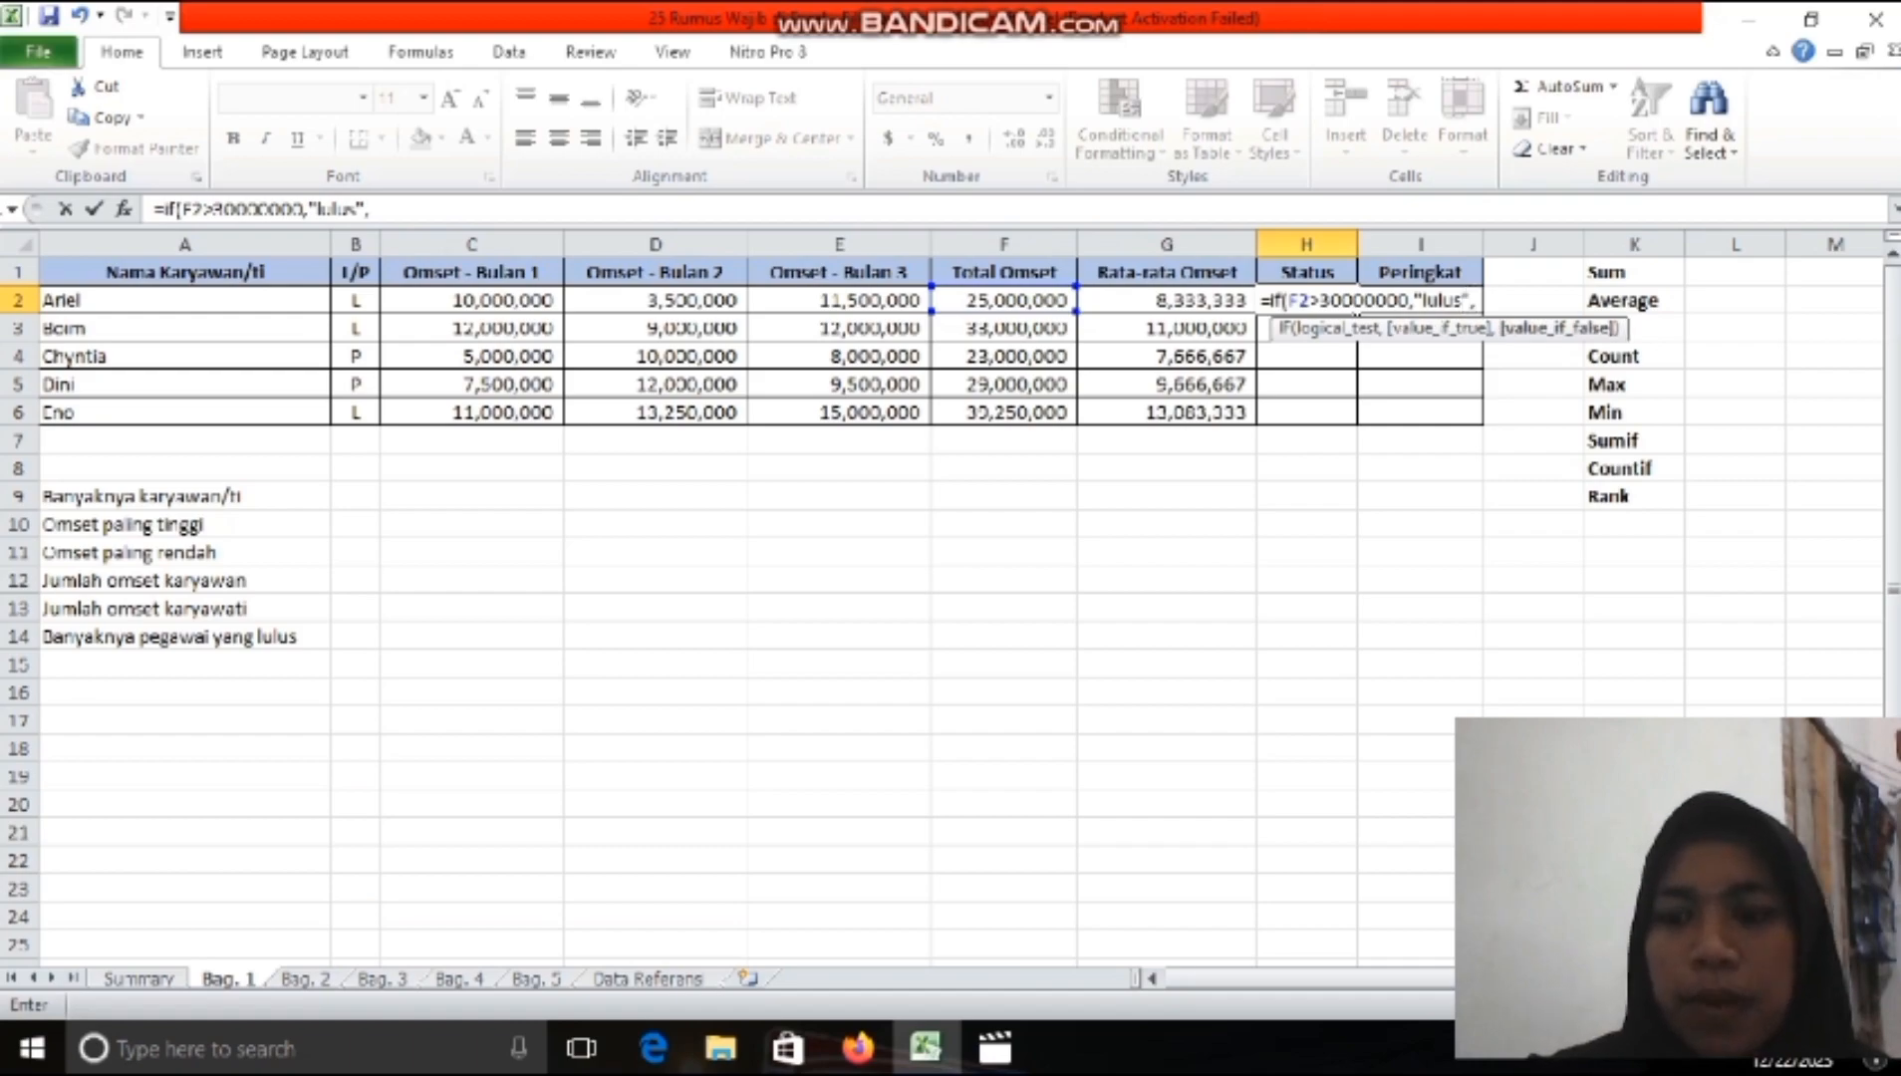
pyautogui.write('"')
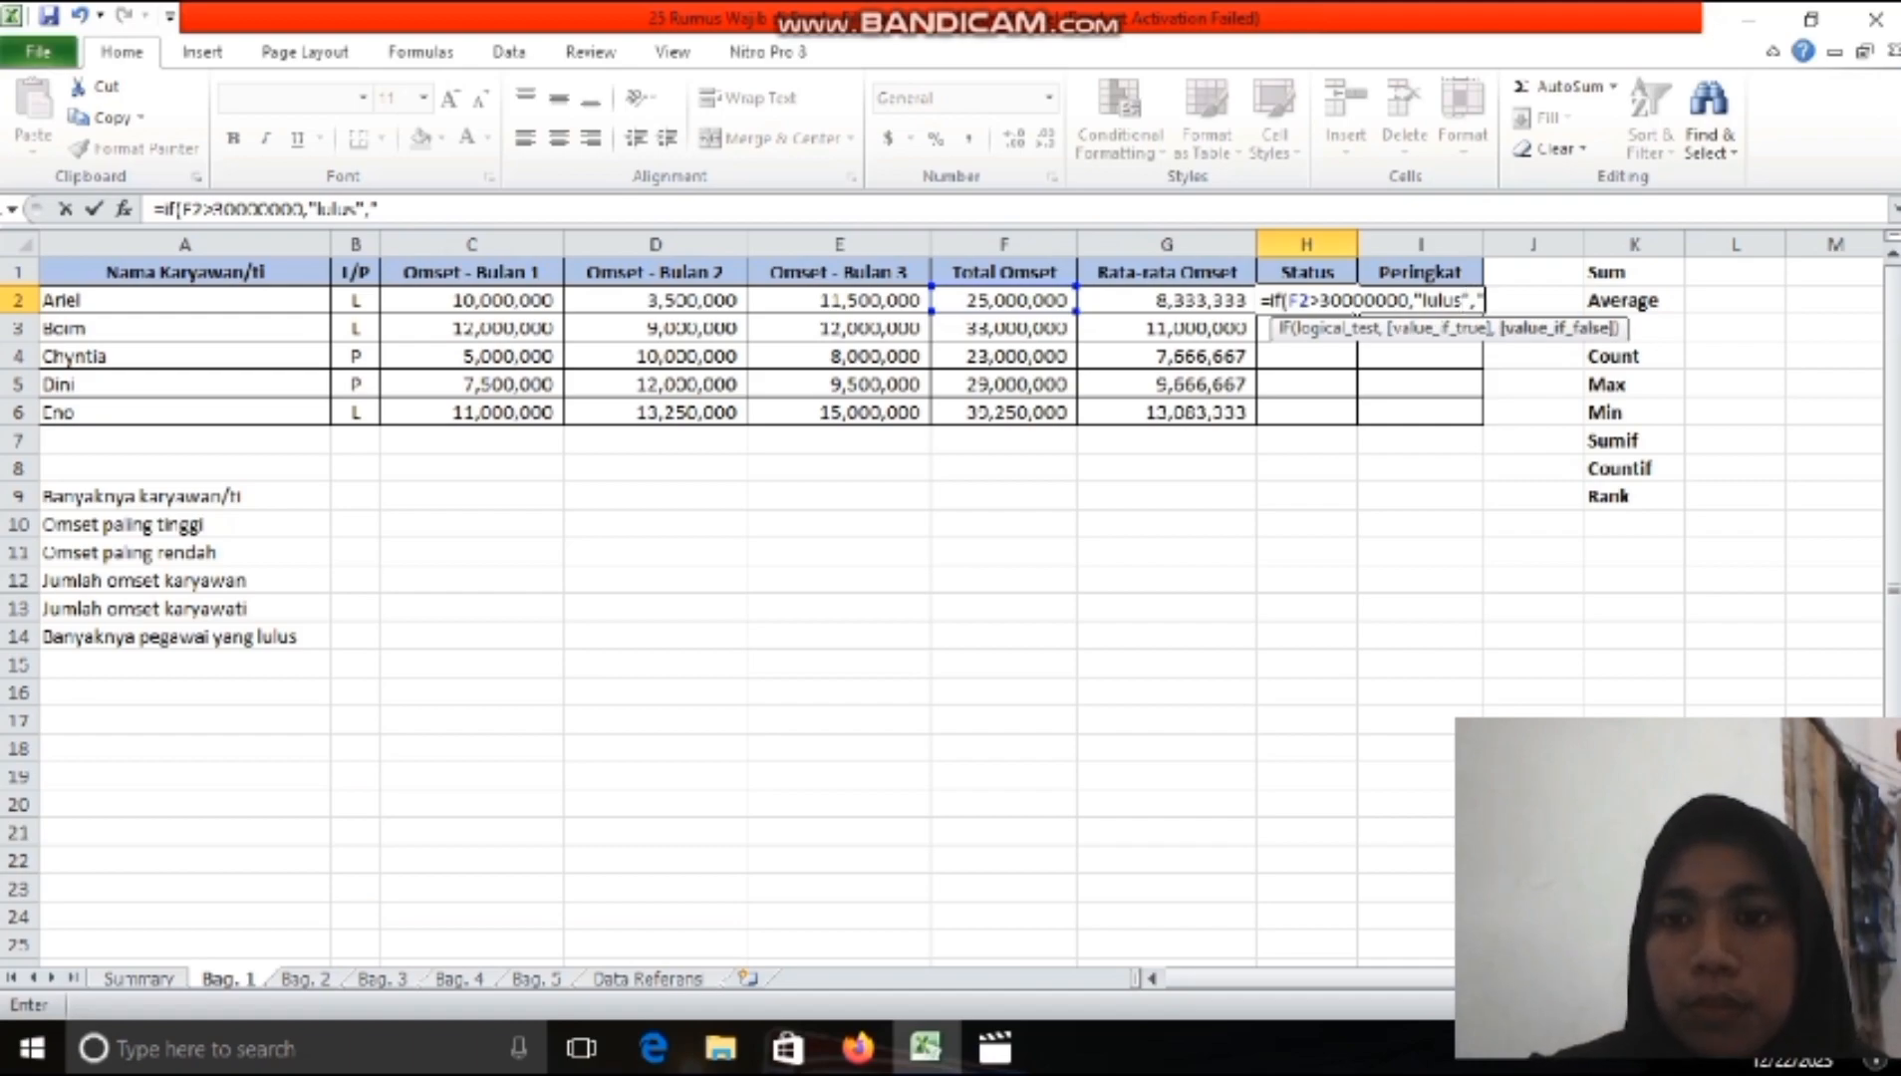
pyautogui.write('tida')
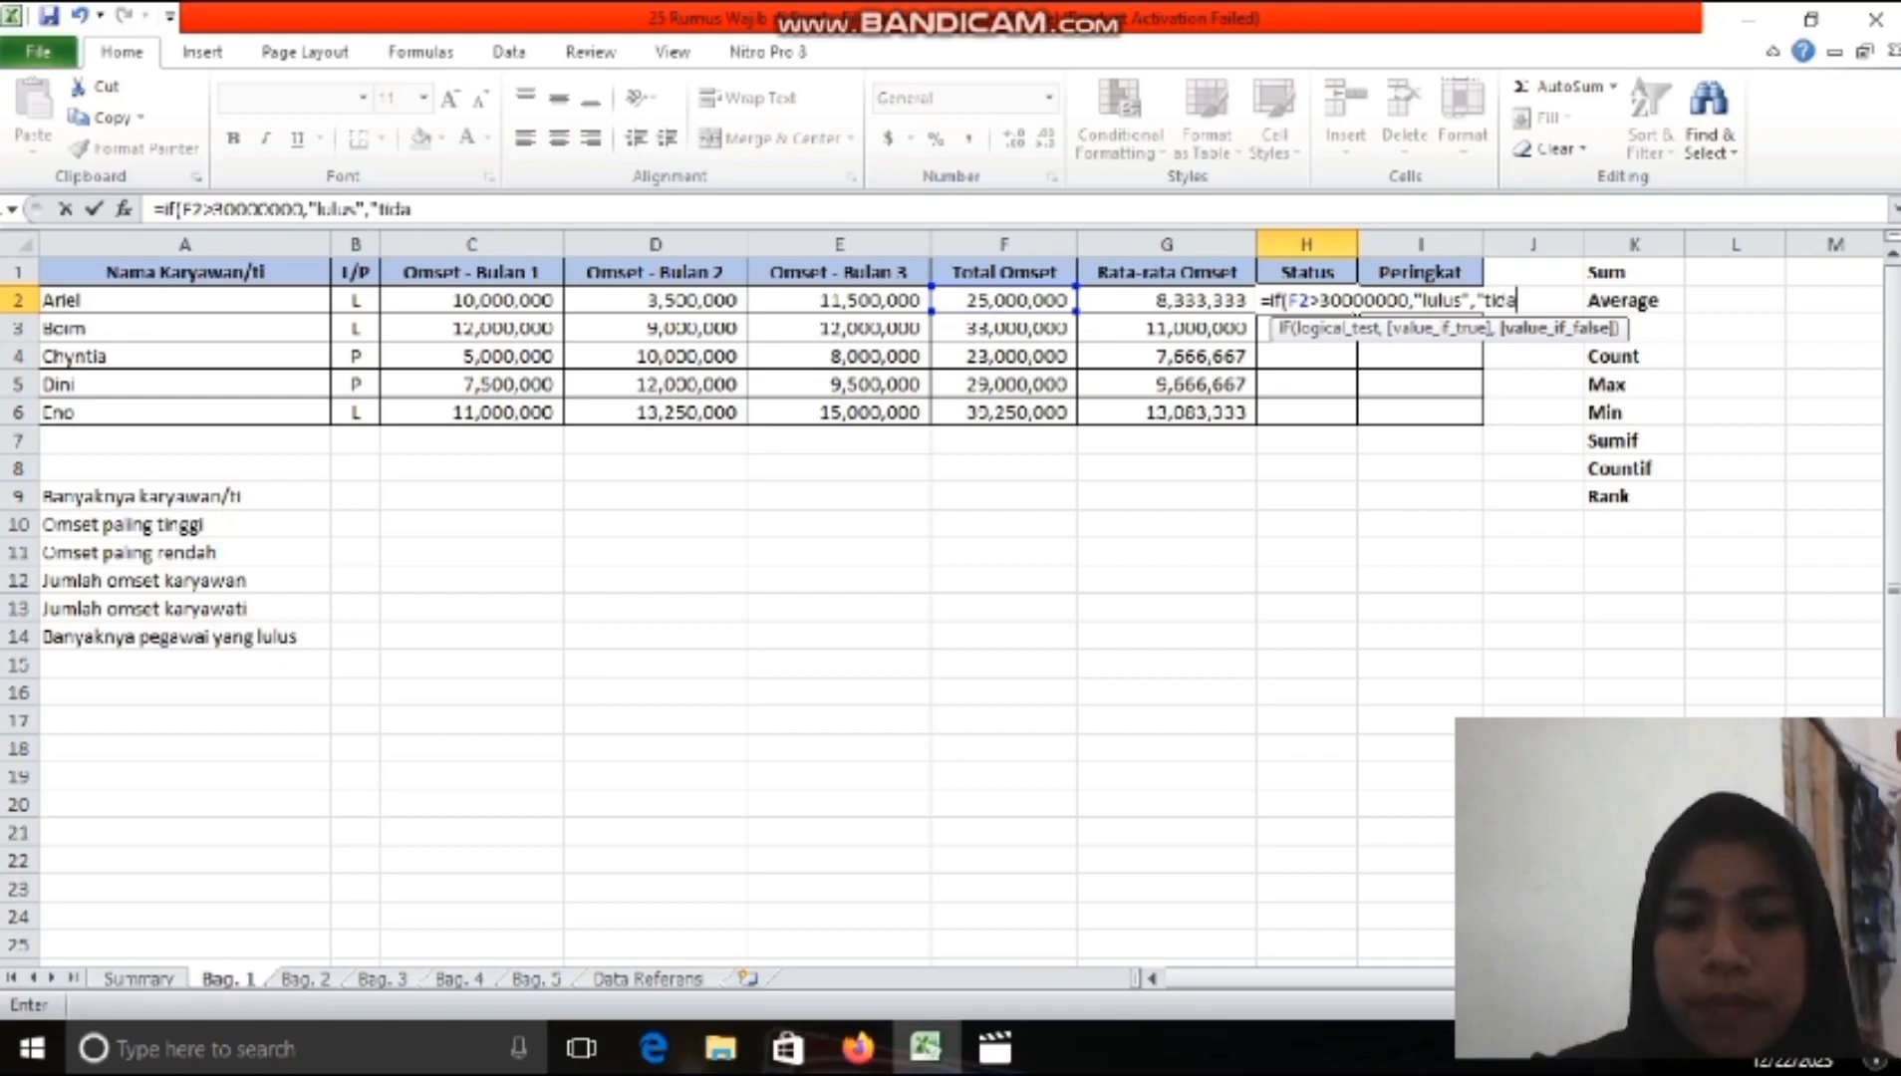
pyautogui.write('k lul')
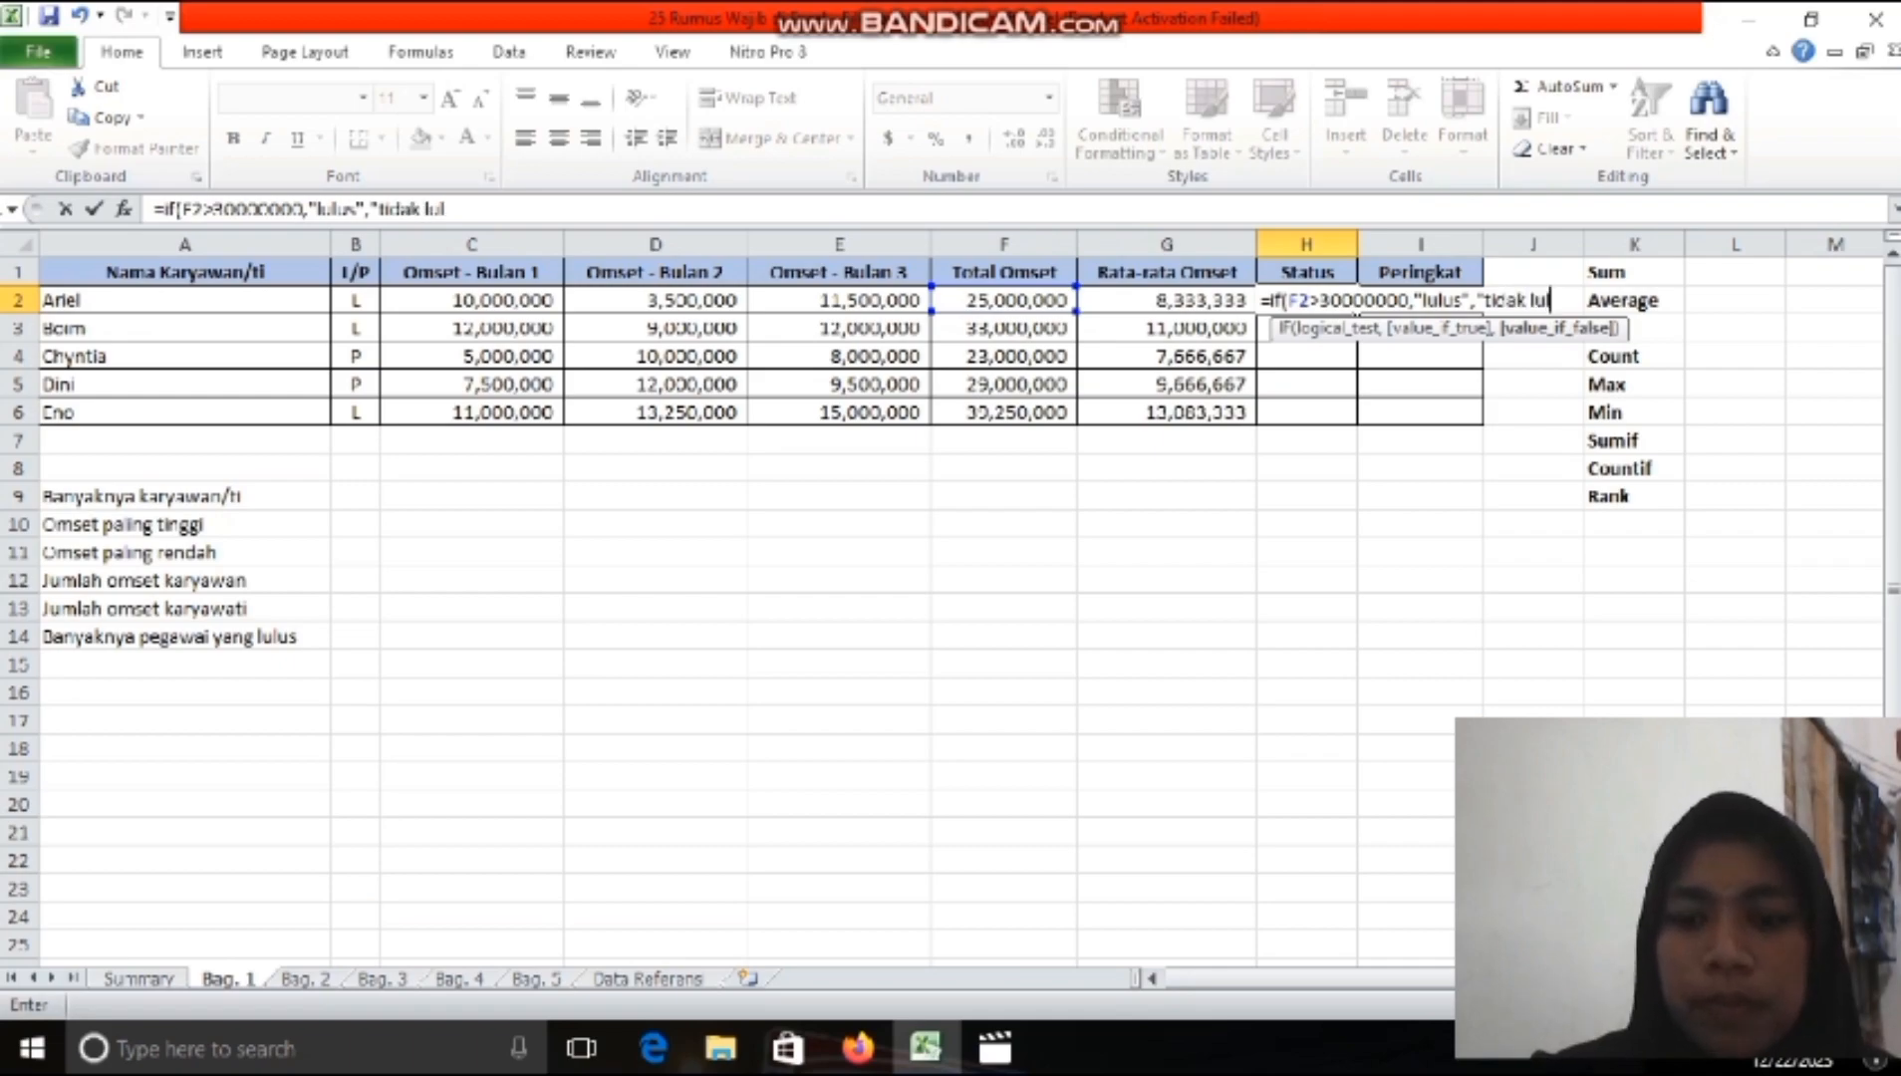
pyautogui.write('us"')
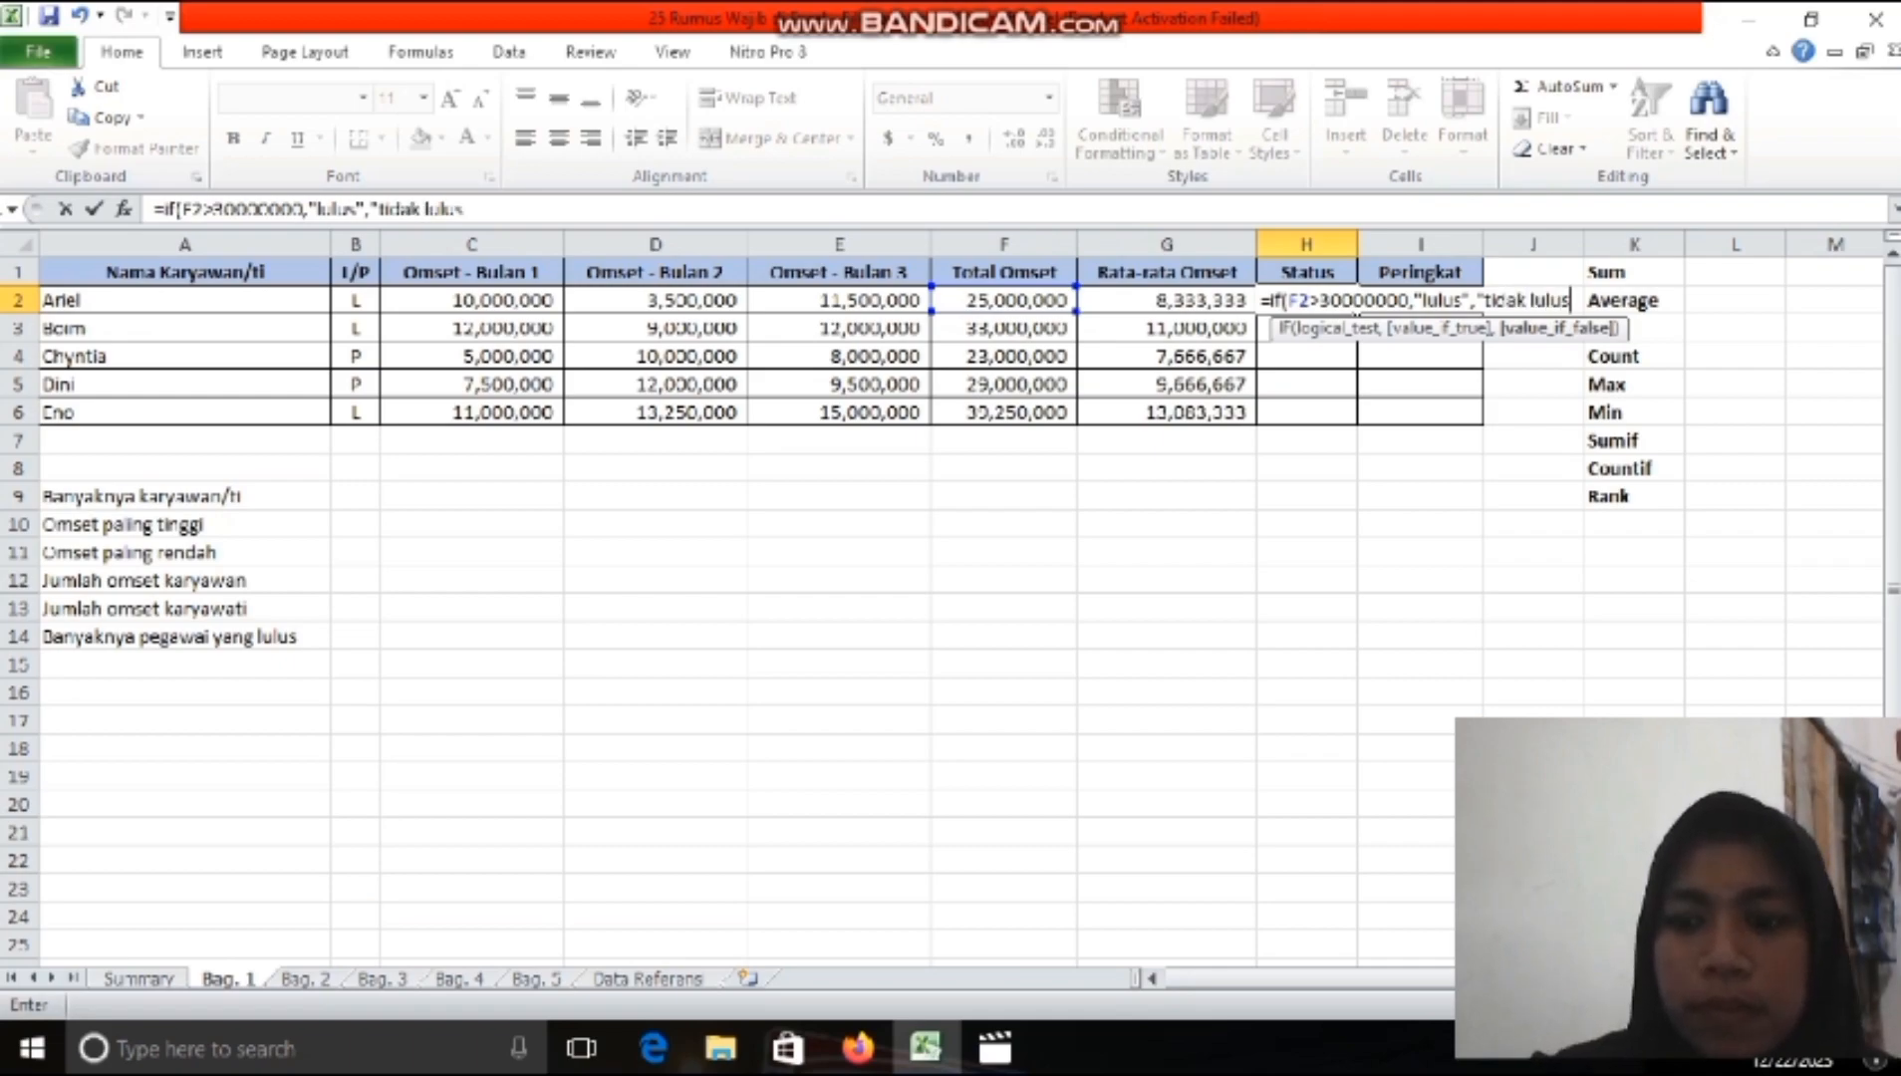
pyautogui.press('Return')
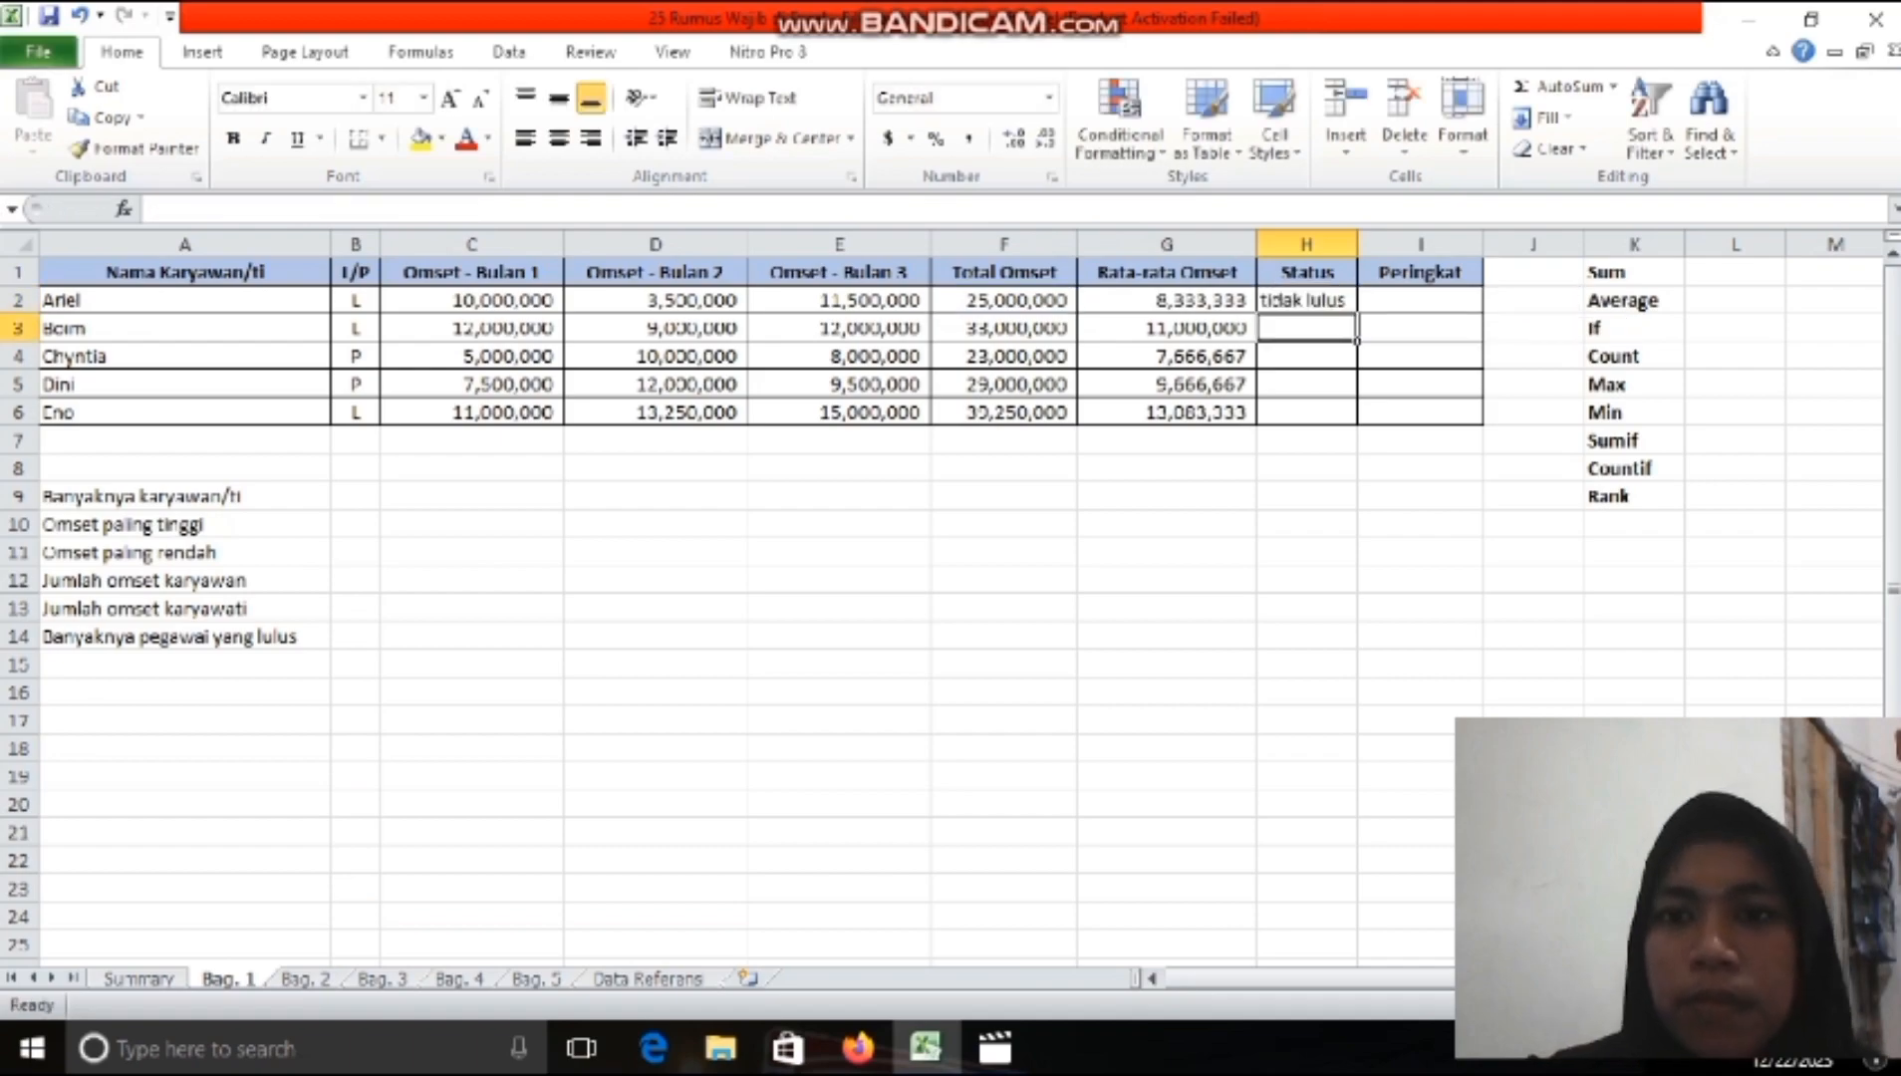
pyautogui.click(1306, 300)
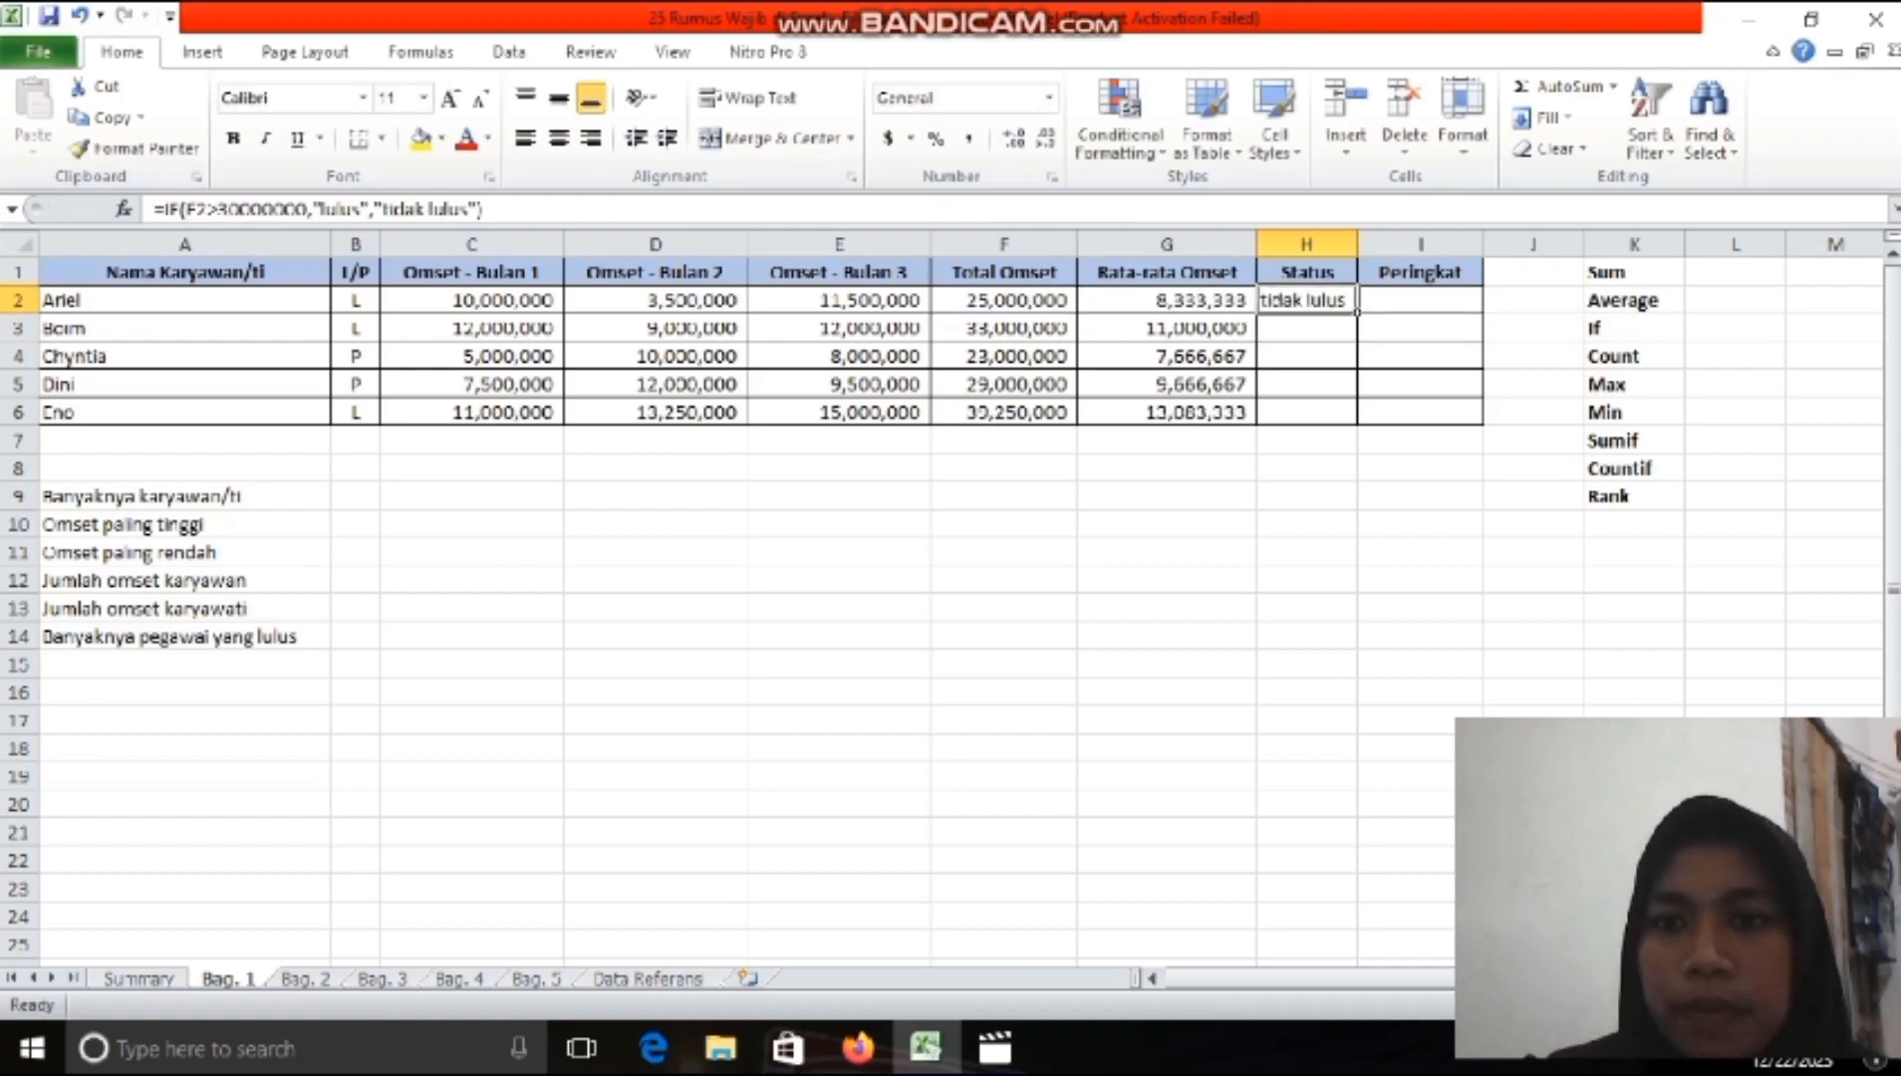
pyautogui.moveTo(1356, 313); pyautogui.dragTo(1356, 416)
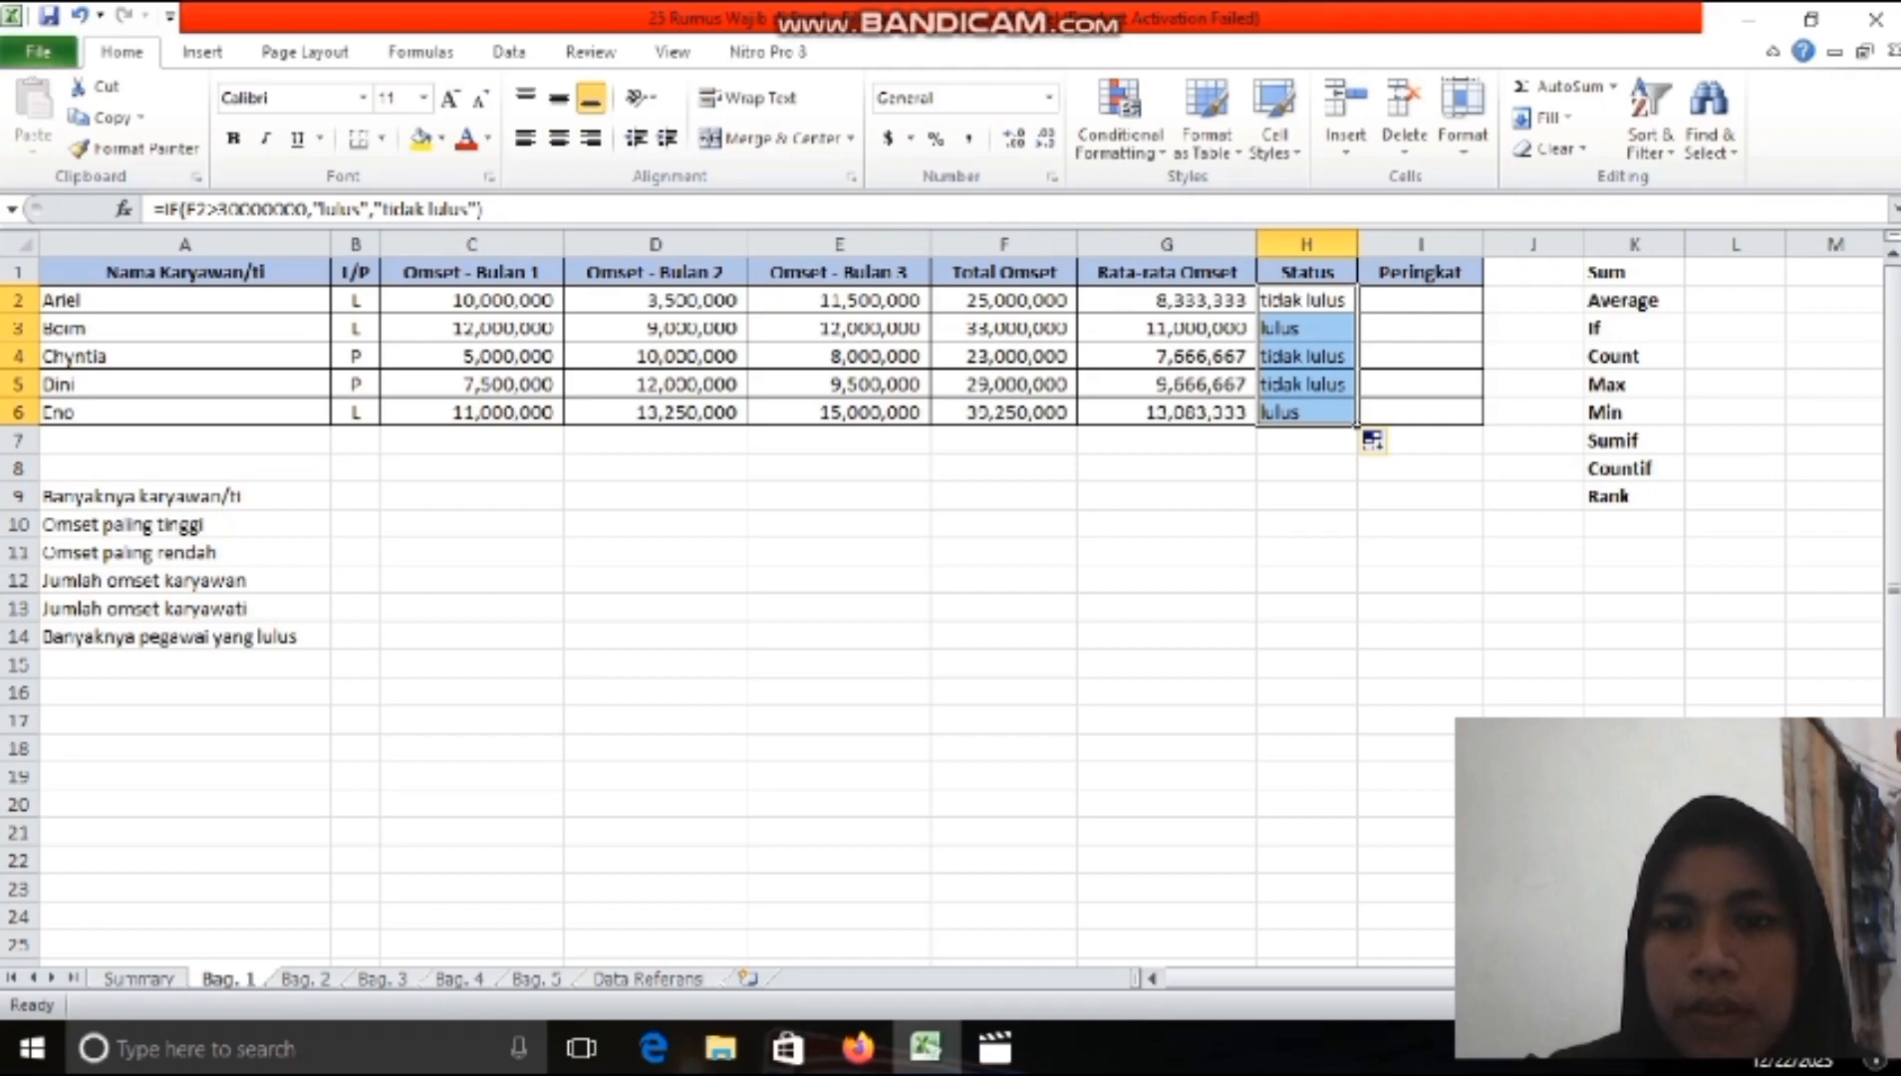
# - Rank each employee's total sales in the Peringkat column with =RANK(F2,$F$2:$F$6) in I2, filled down to I6
pyautogui.click(1421, 300)
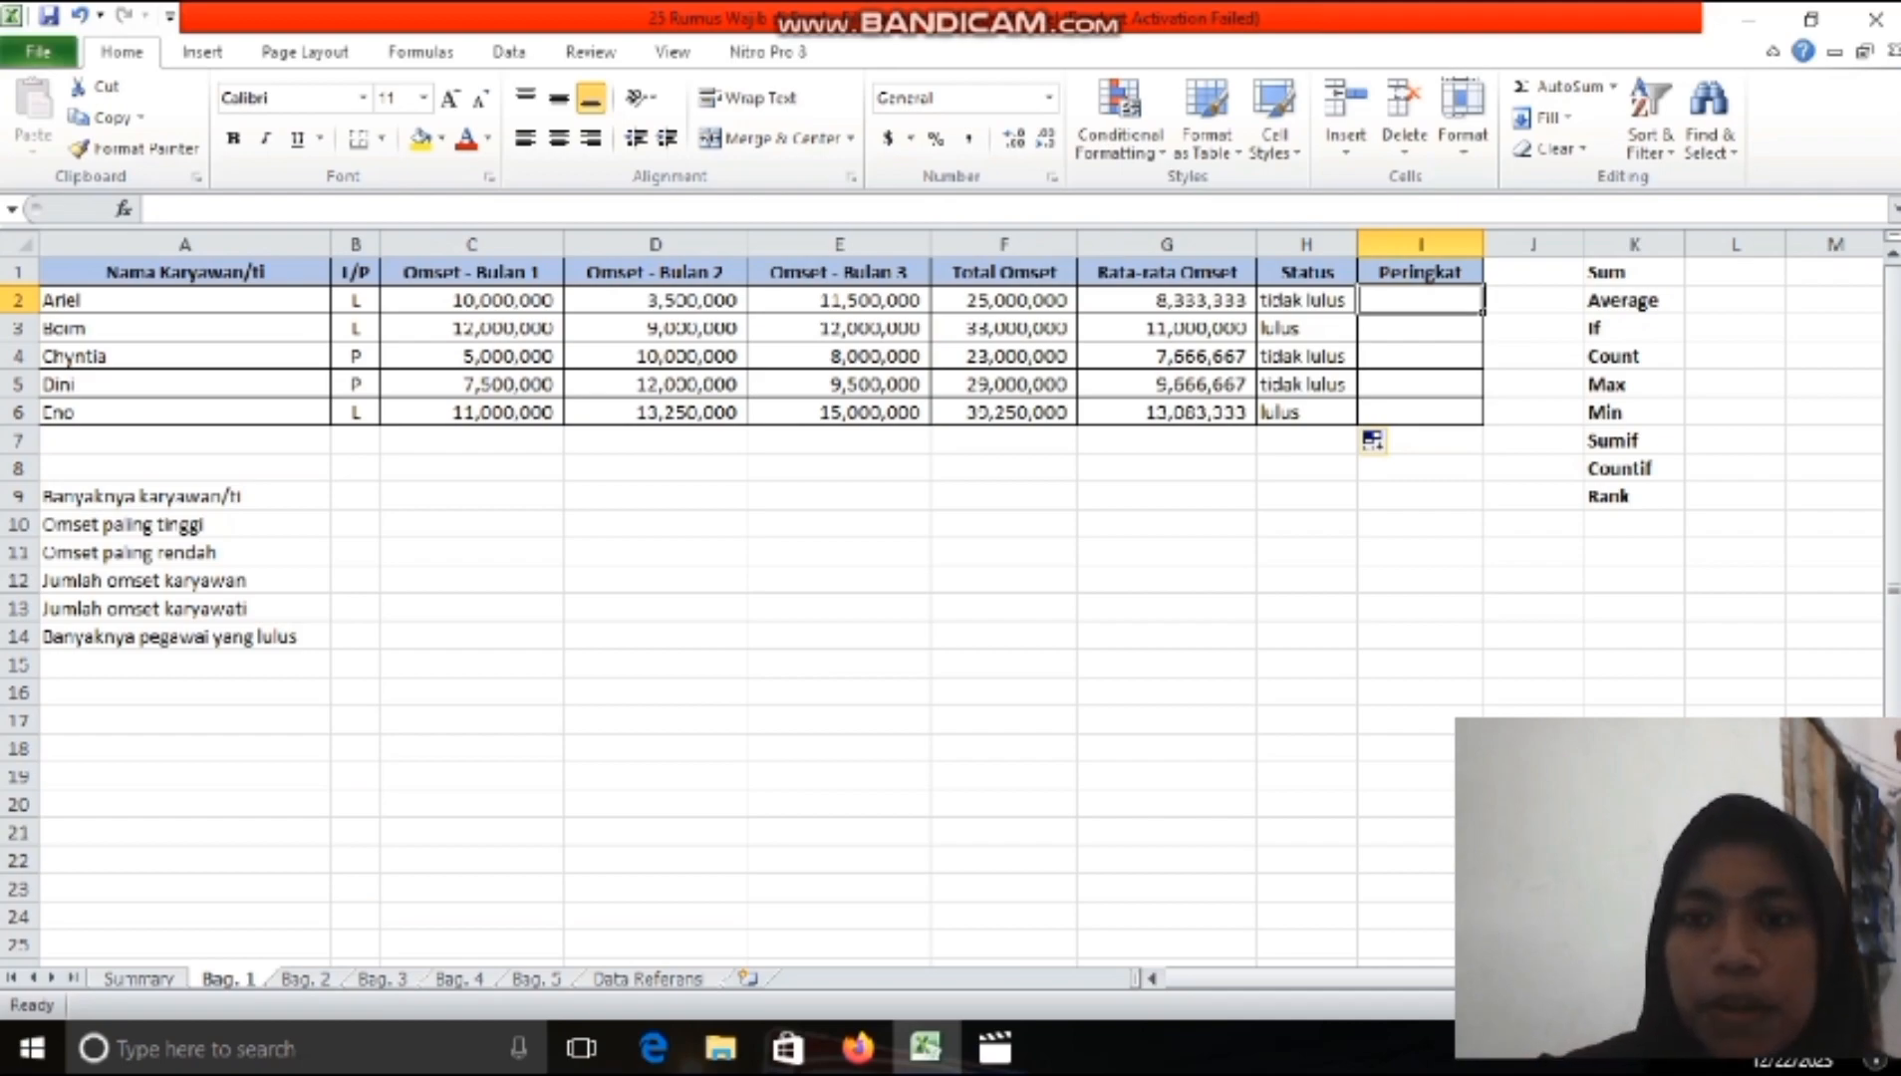
pyautogui.write('=rank')
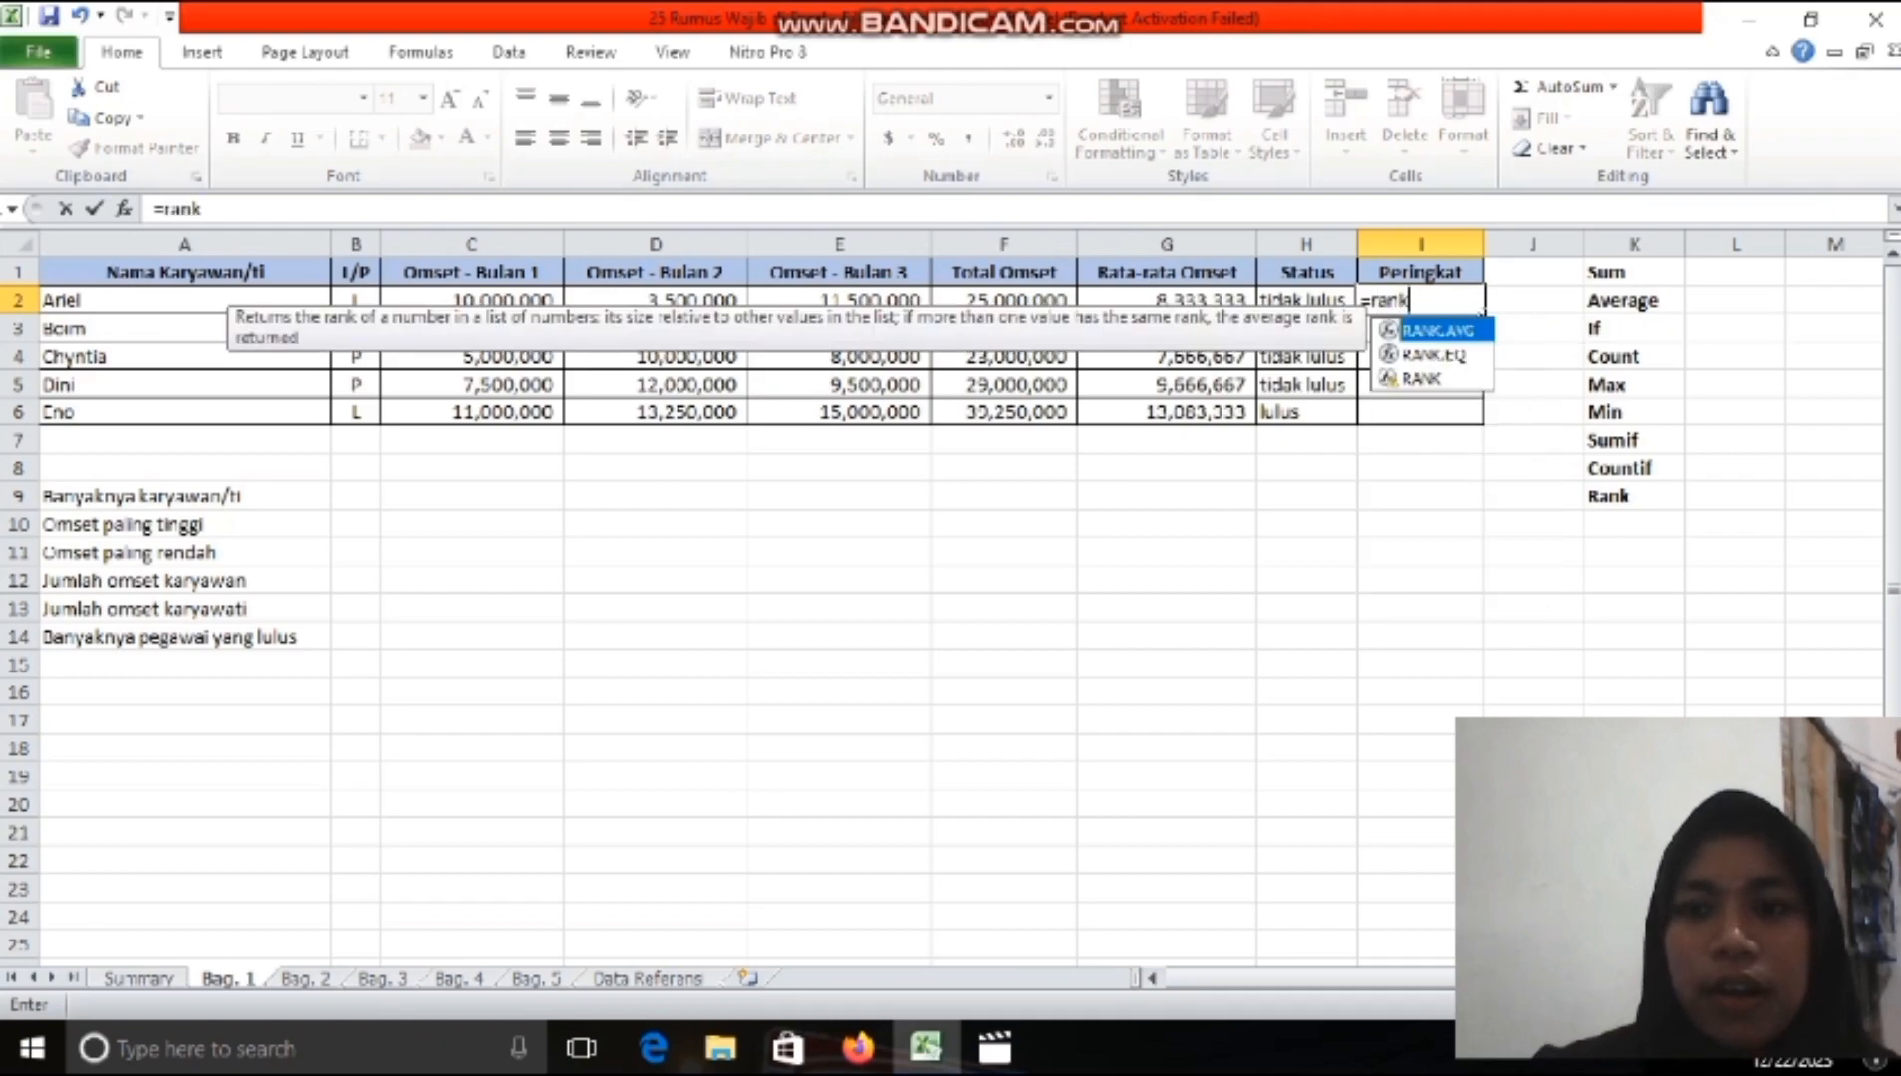
pyautogui.write('(')
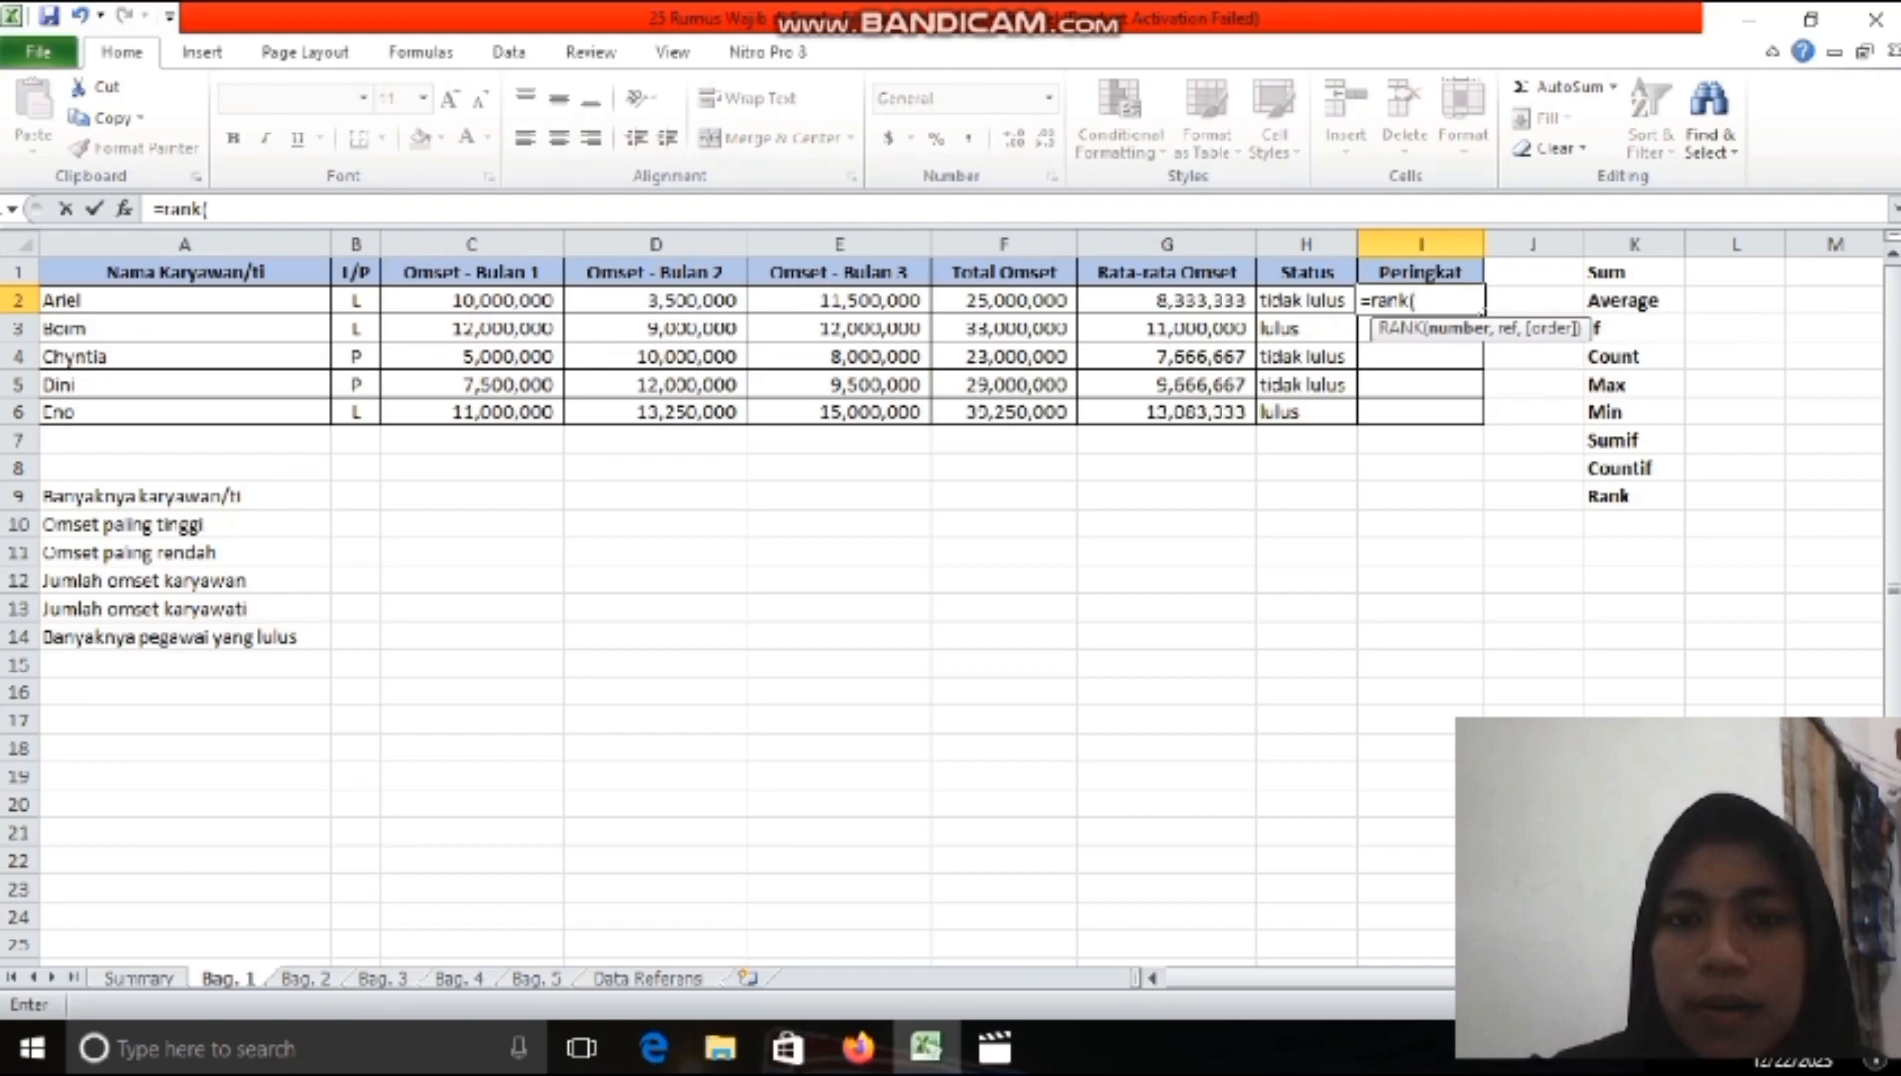
pyautogui.click(1004, 300)
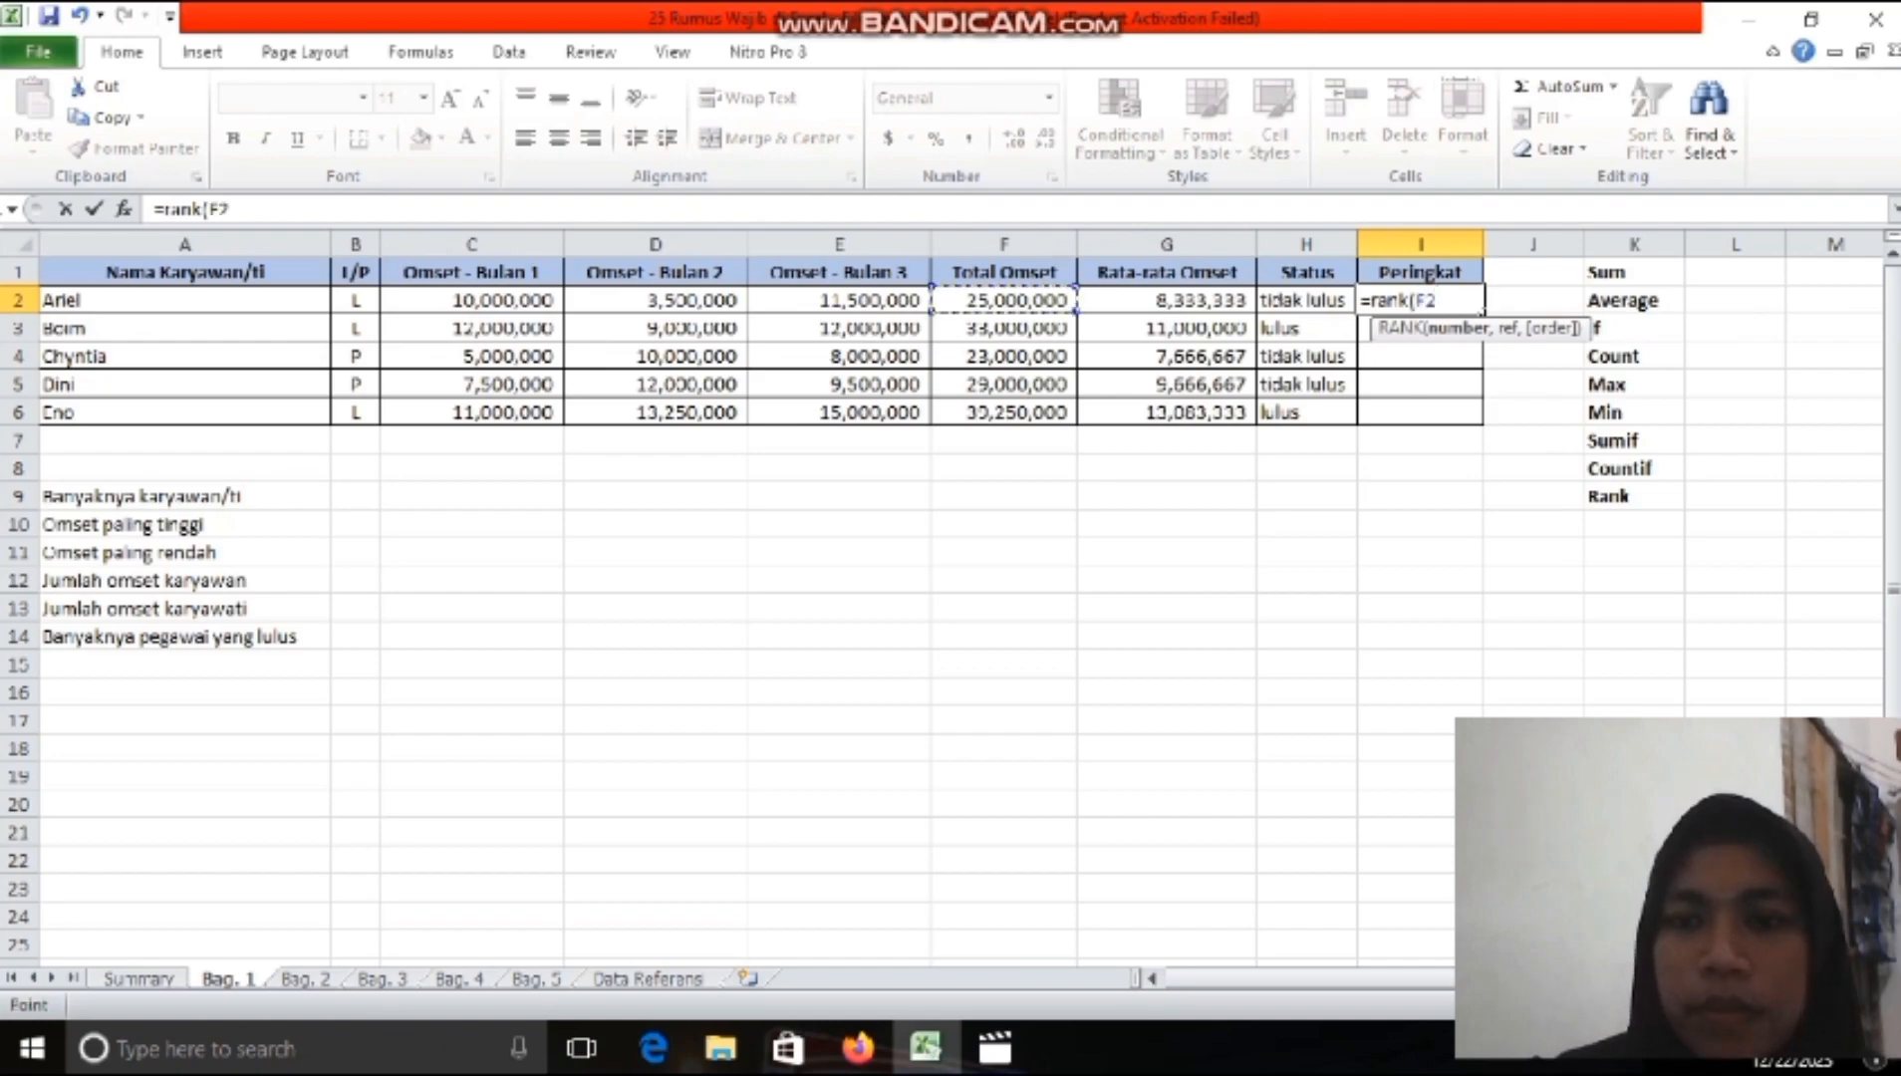
pyautogui.write(',')
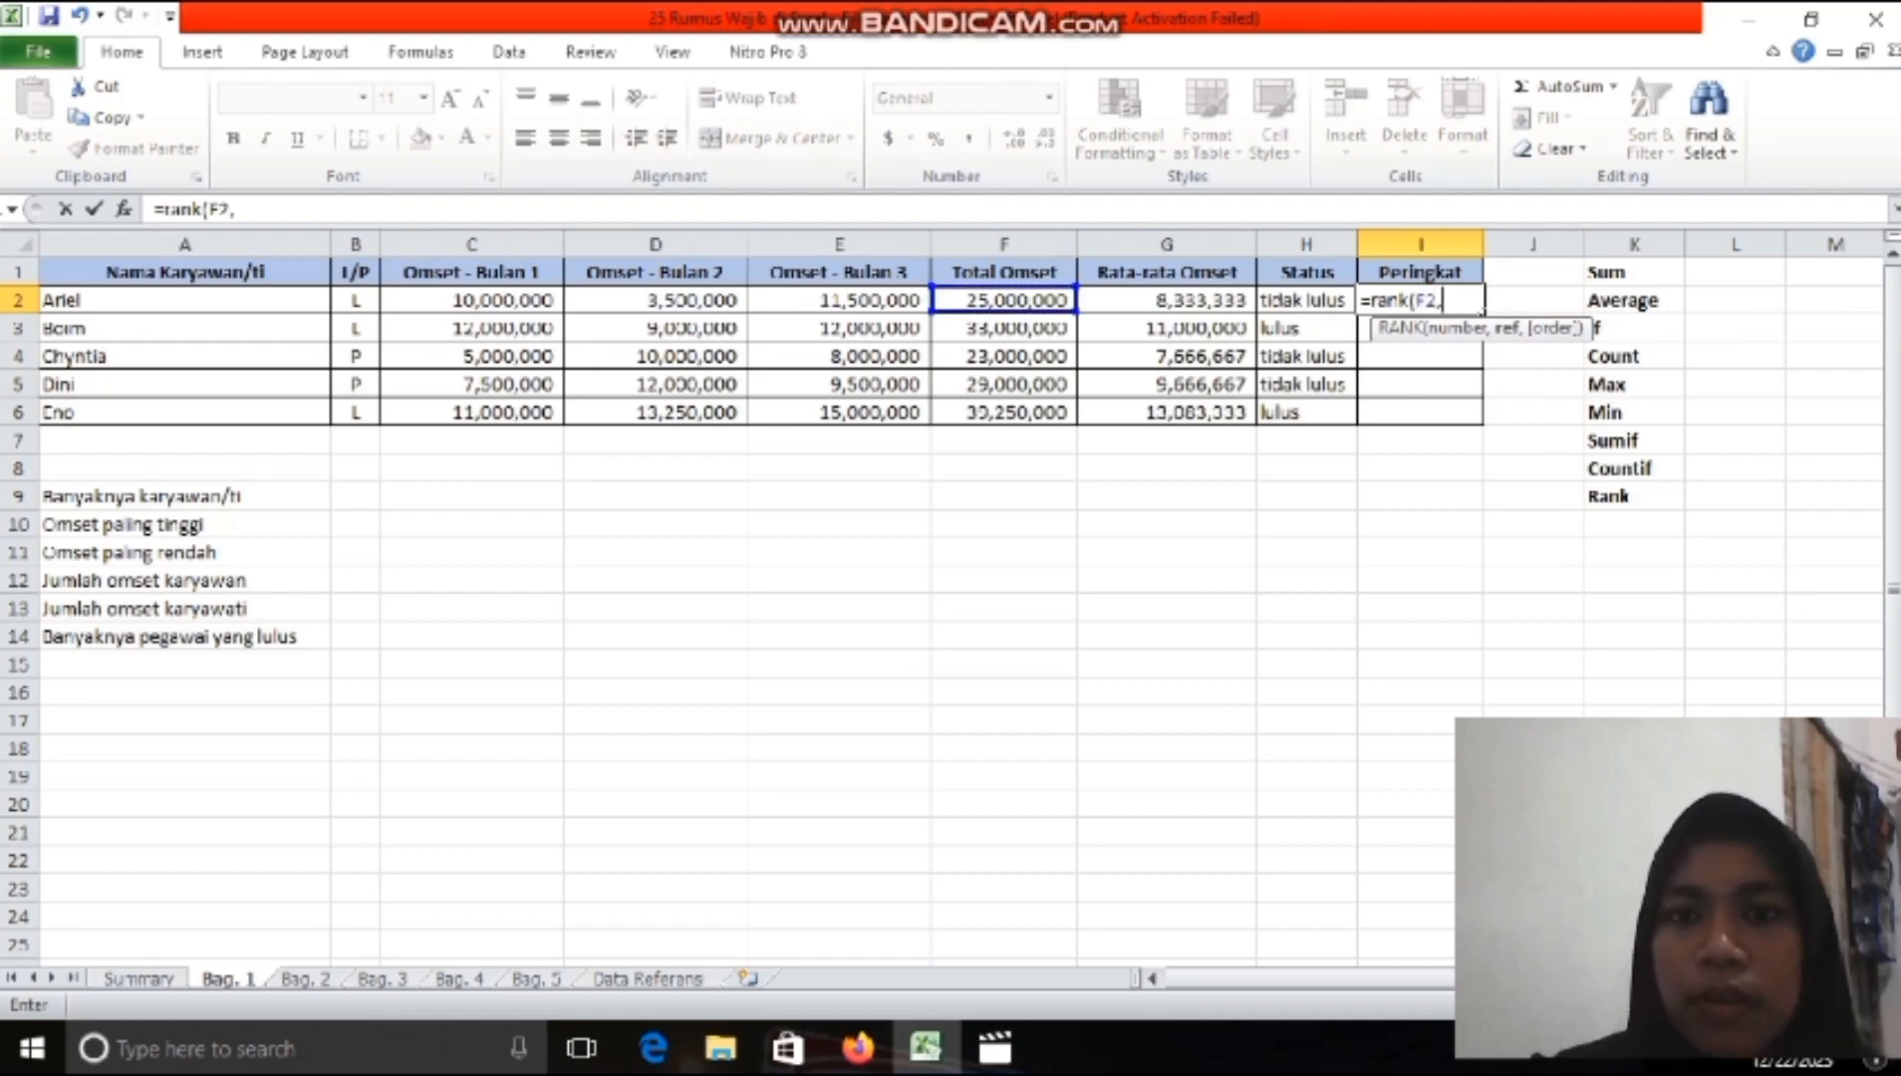
pyautogui.moveTo(1004, 300); pyautogui.dragTo(1004, 412)
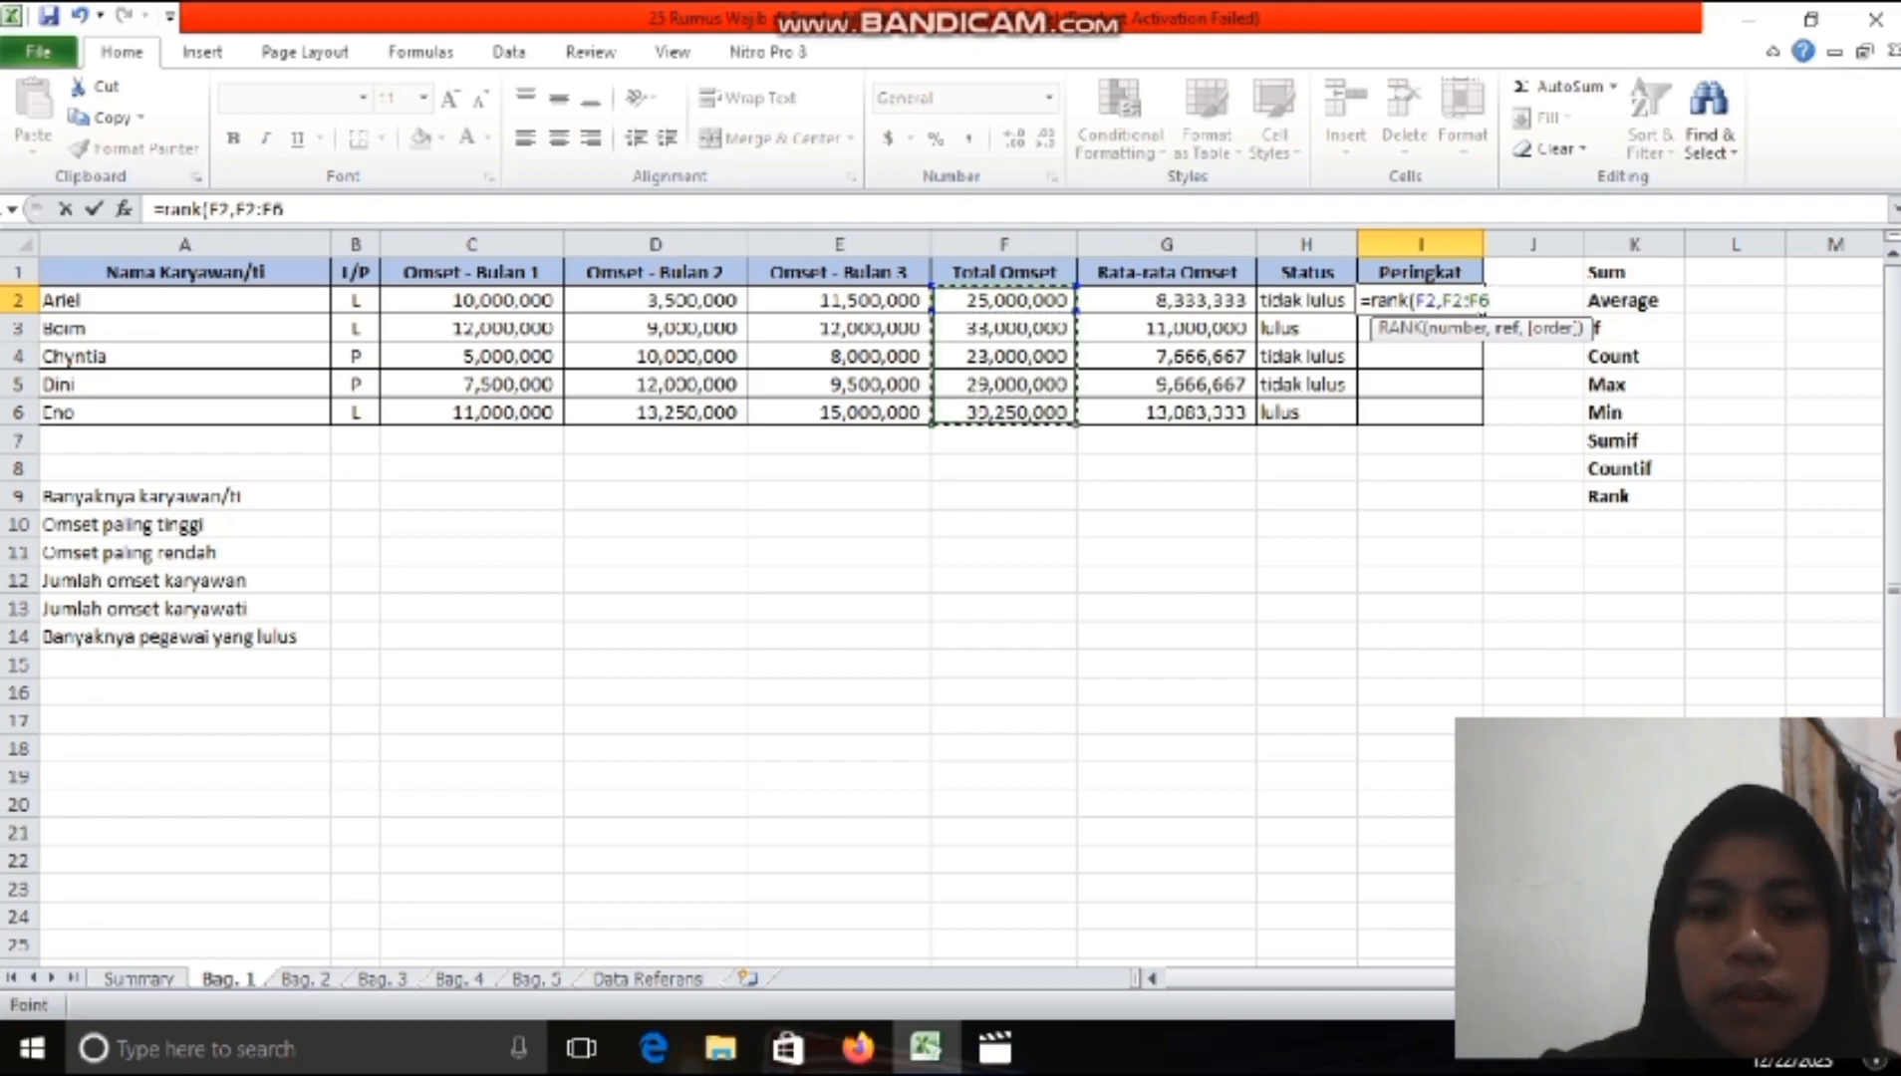
pyautogui.press('F4')
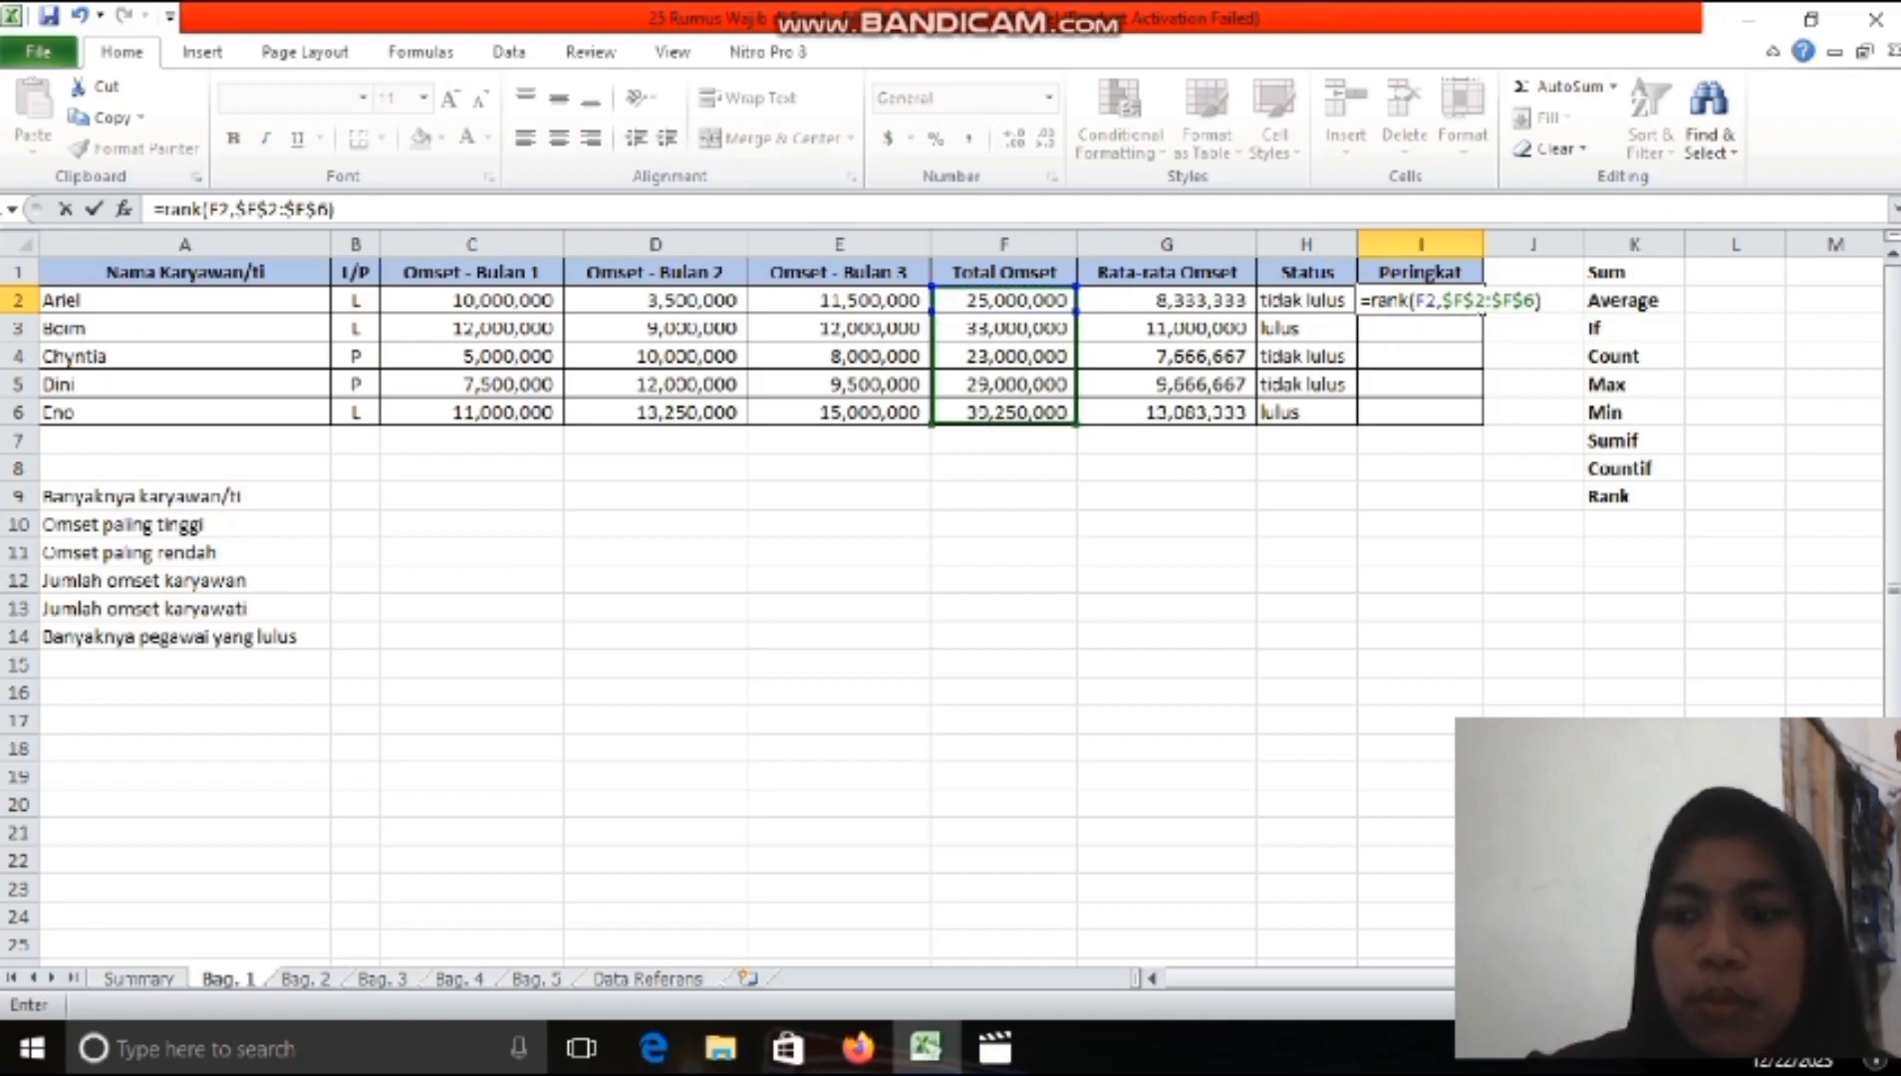
pyautogui.hotkey('ctrl', 'Return')
pyautogui.moveTo(1482, 312); pyautogui.dragTo(1482, 423)
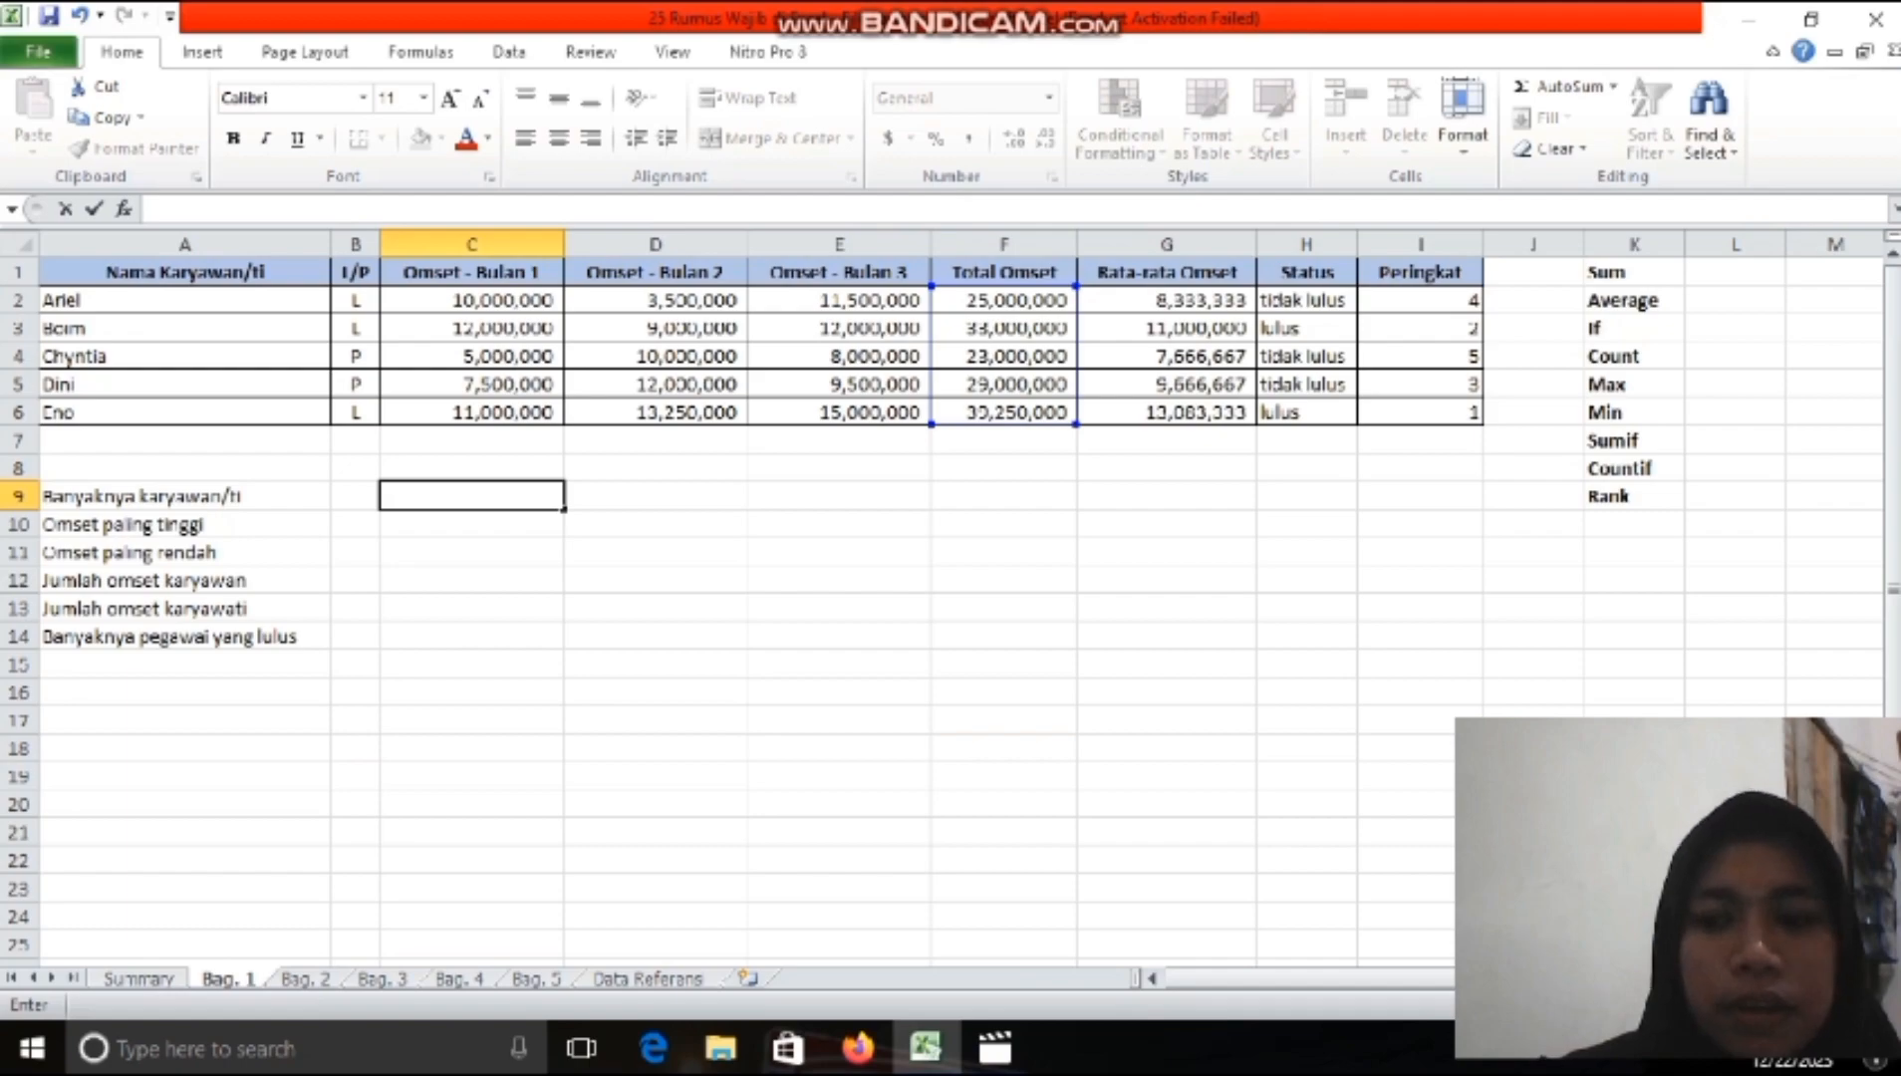
# - Count the employees in C9, beside Banyaknya karyawan/ti, with =COUNT(F2:F6)
pyautogui.write('=')
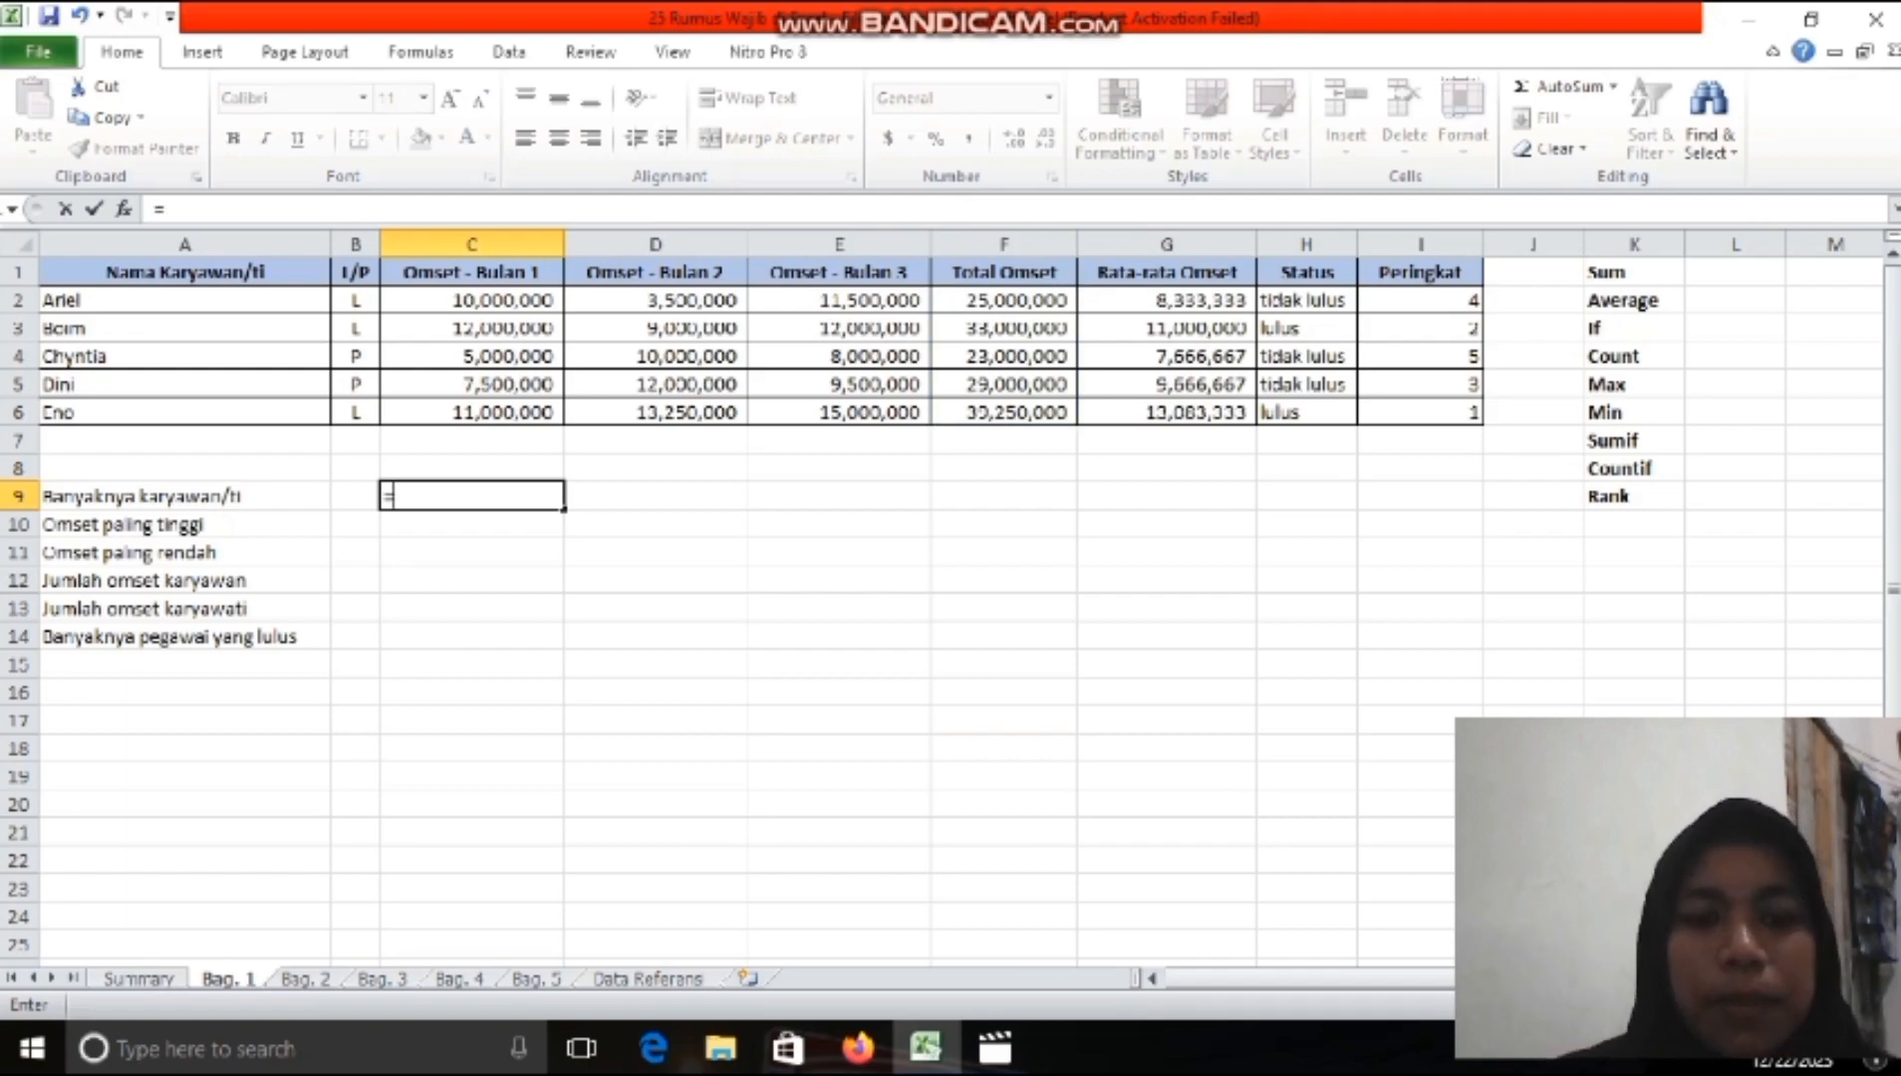
pyautogui.write('count')
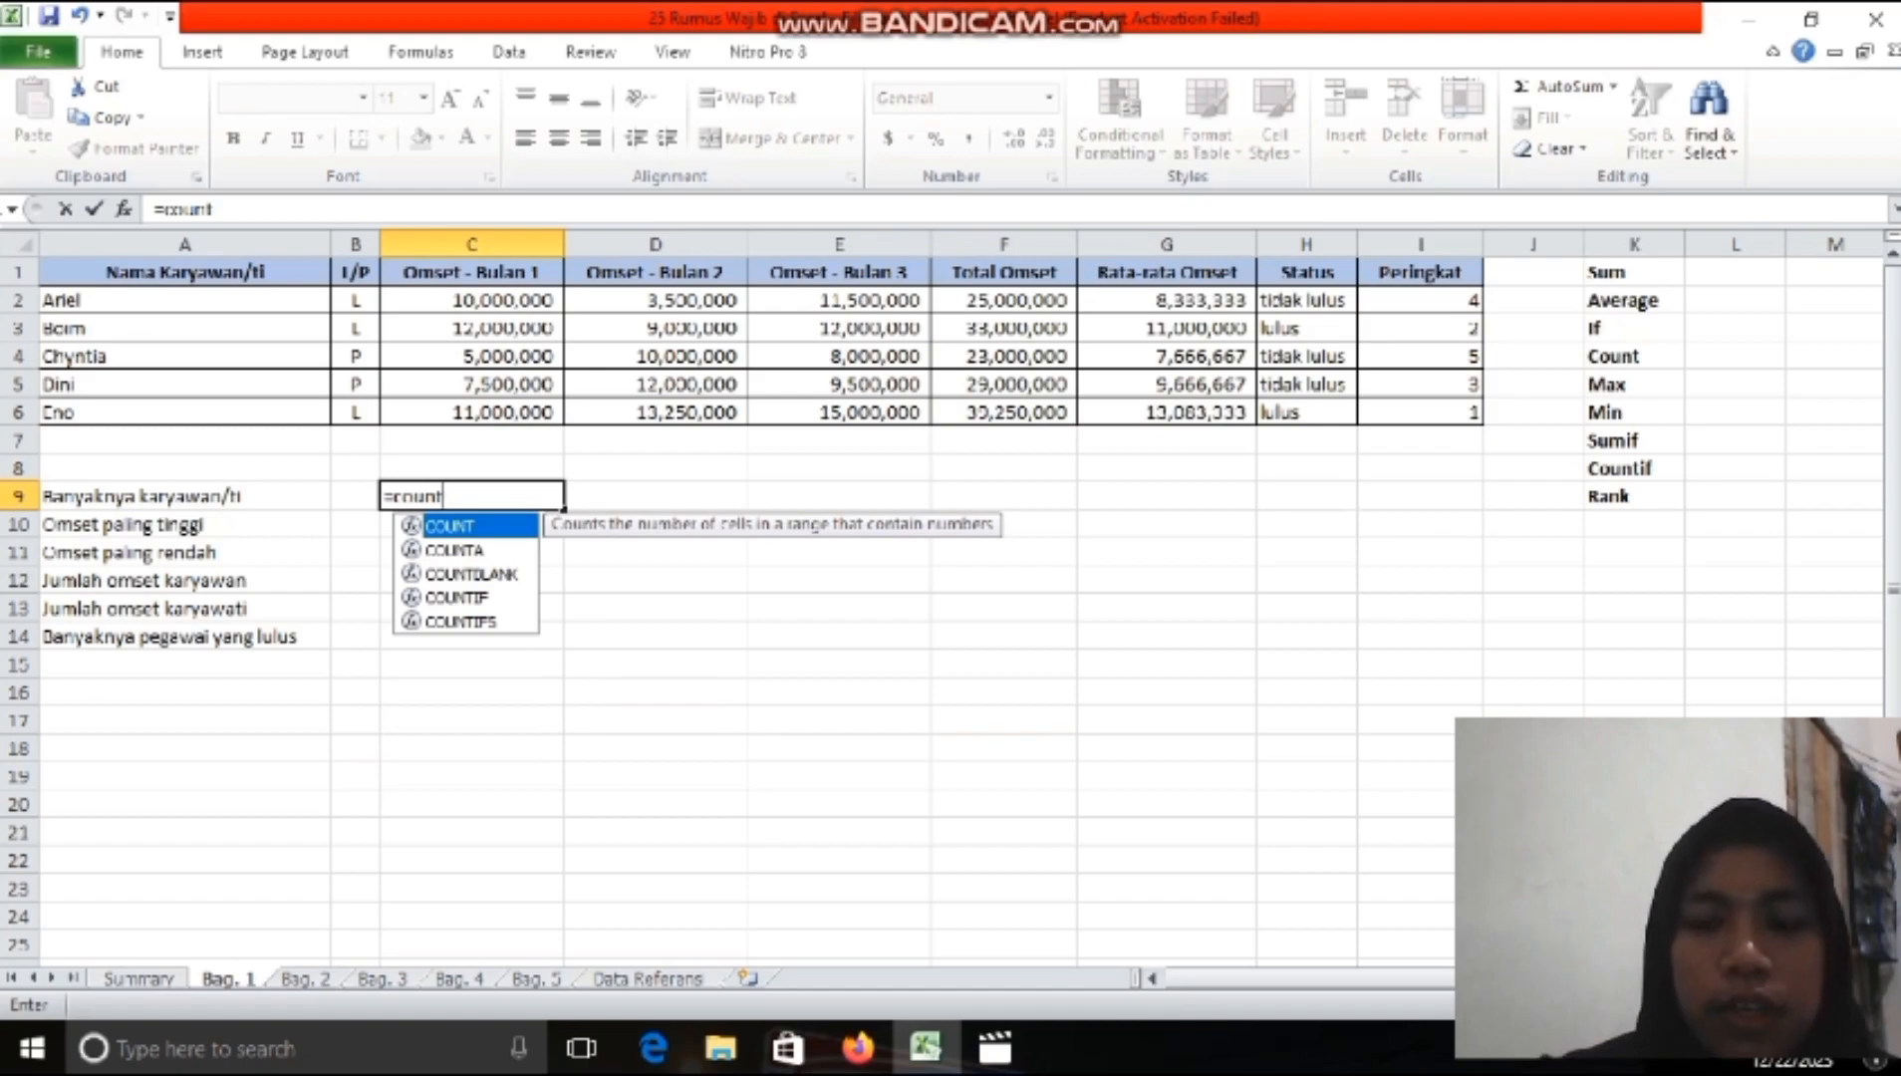
pyautogui.write('(')
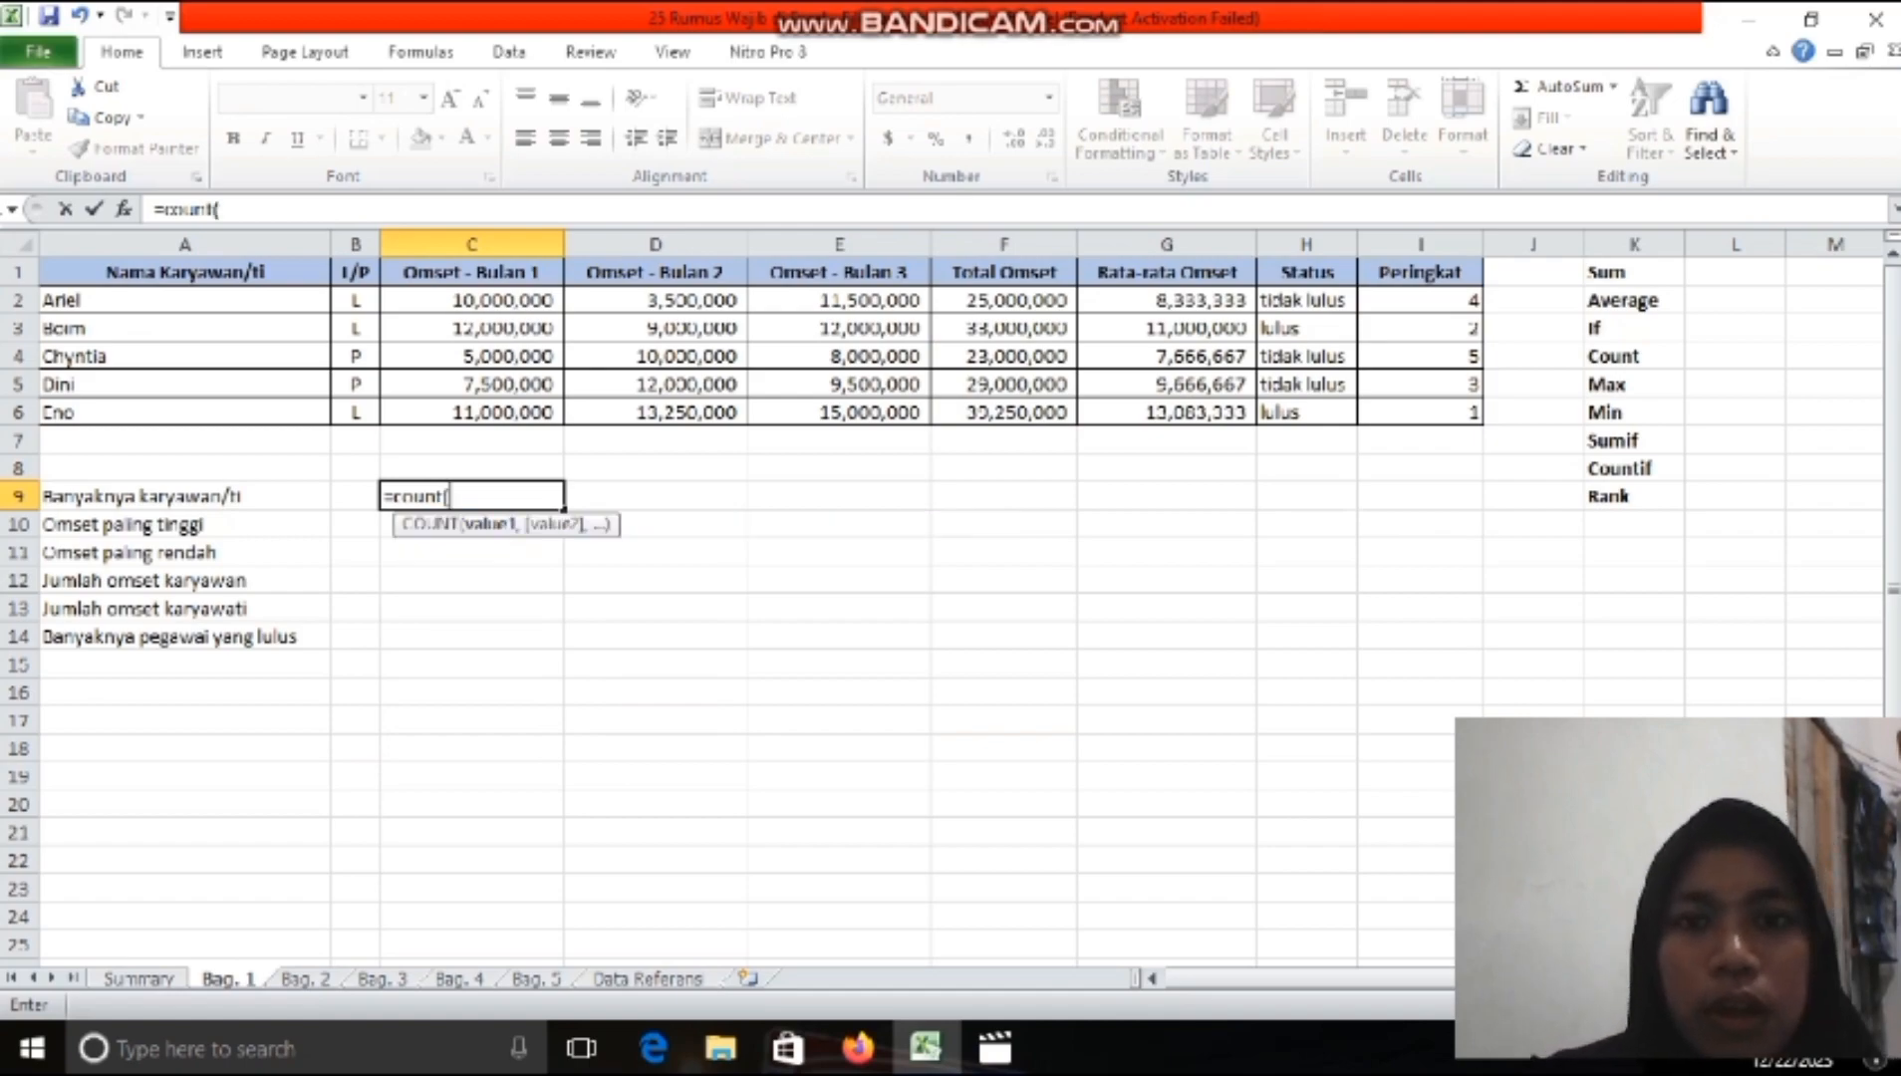
pyautogui.moveTo(1060, 300); pyautogui.dragTo(1061, 412)
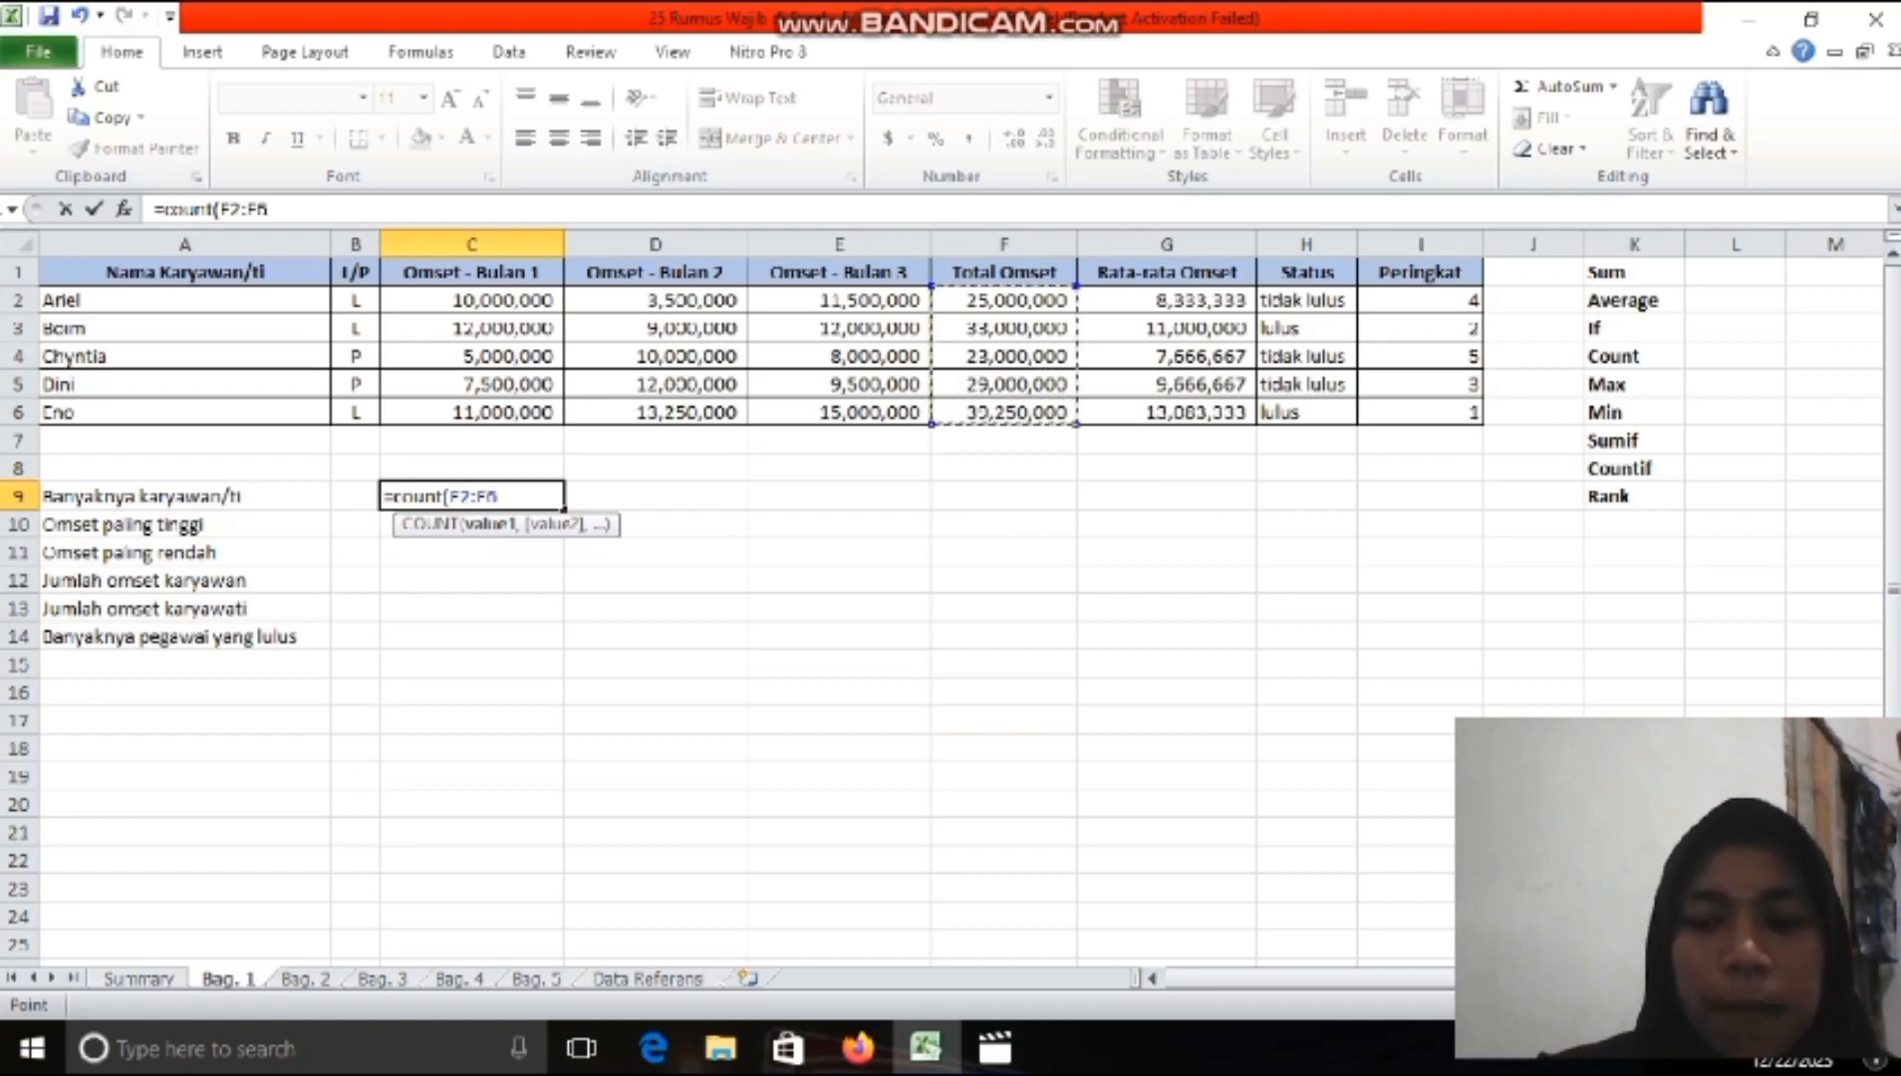
pyautogui.write(')')
pyautogui.press('Return')
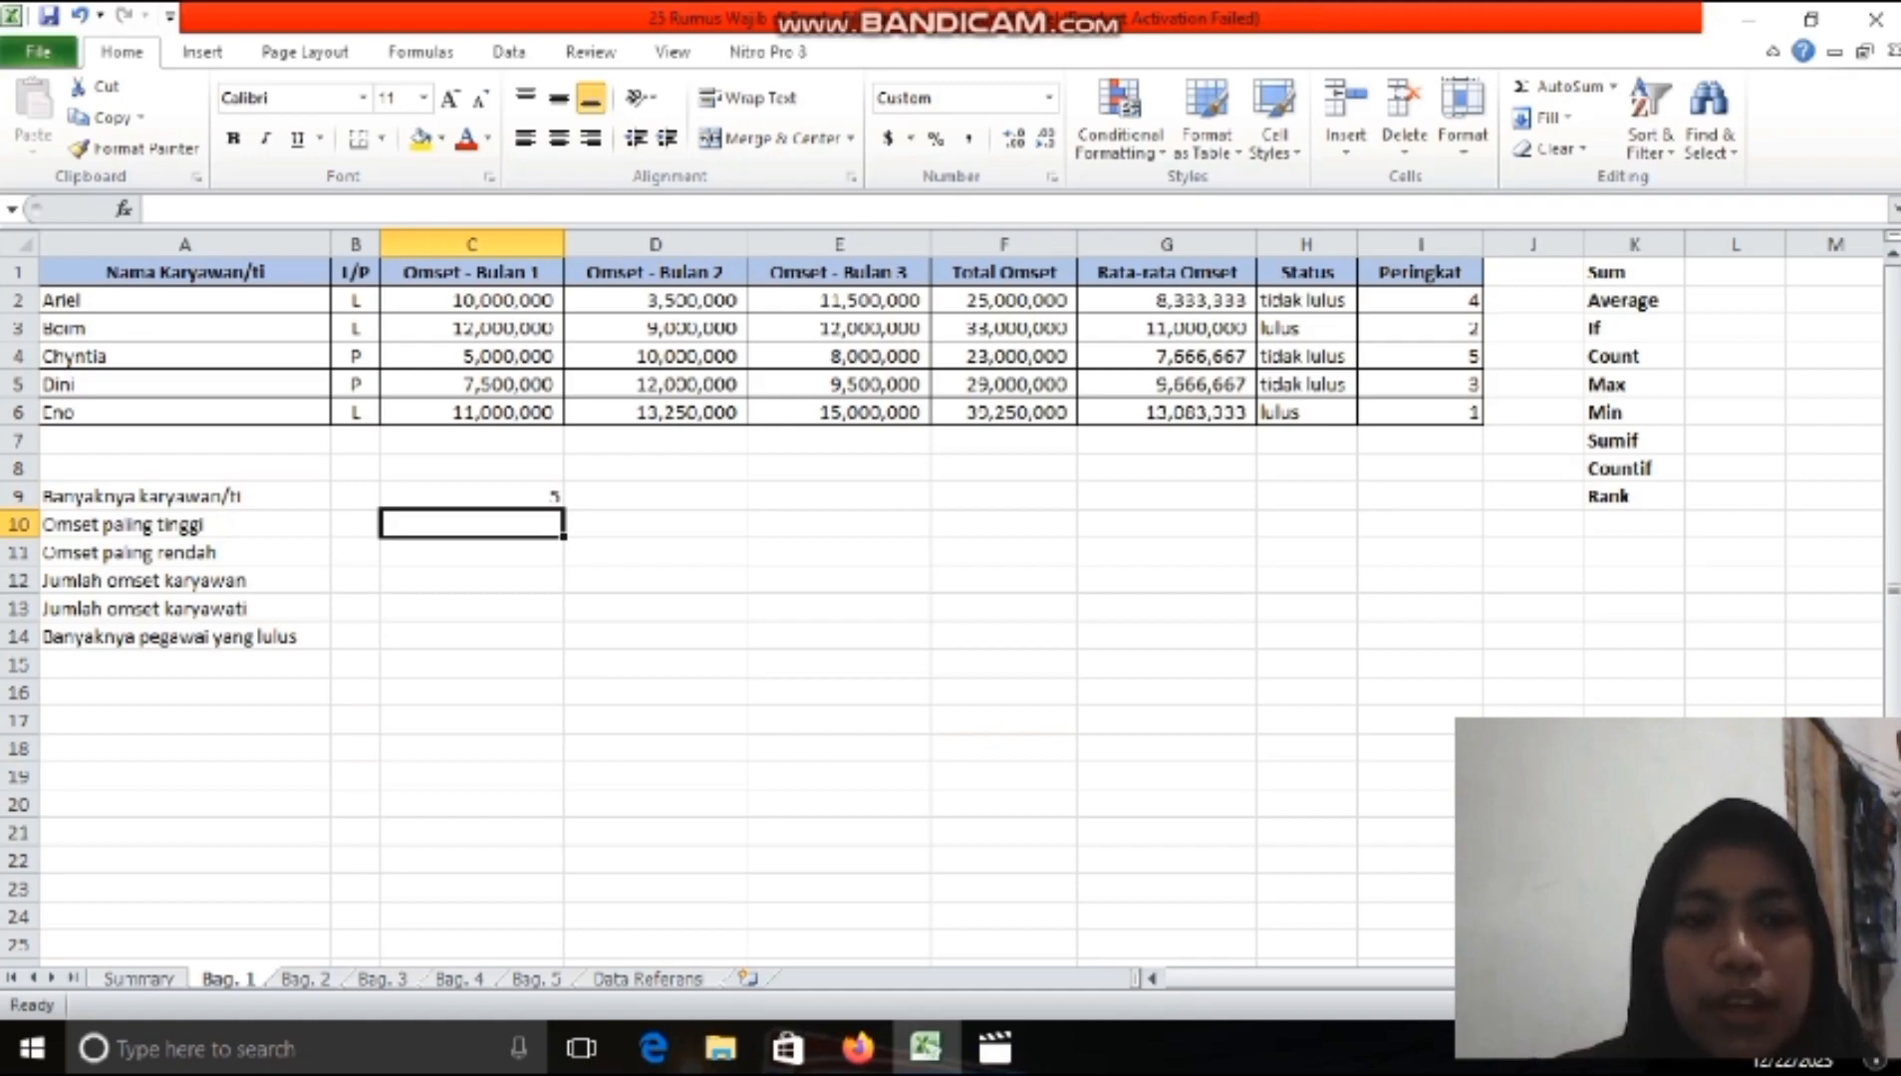
# - Calculate the highest total sales in C10, beside Omset paling tinggi, with =MAX(F2:F6)
pyautogui.write('=')
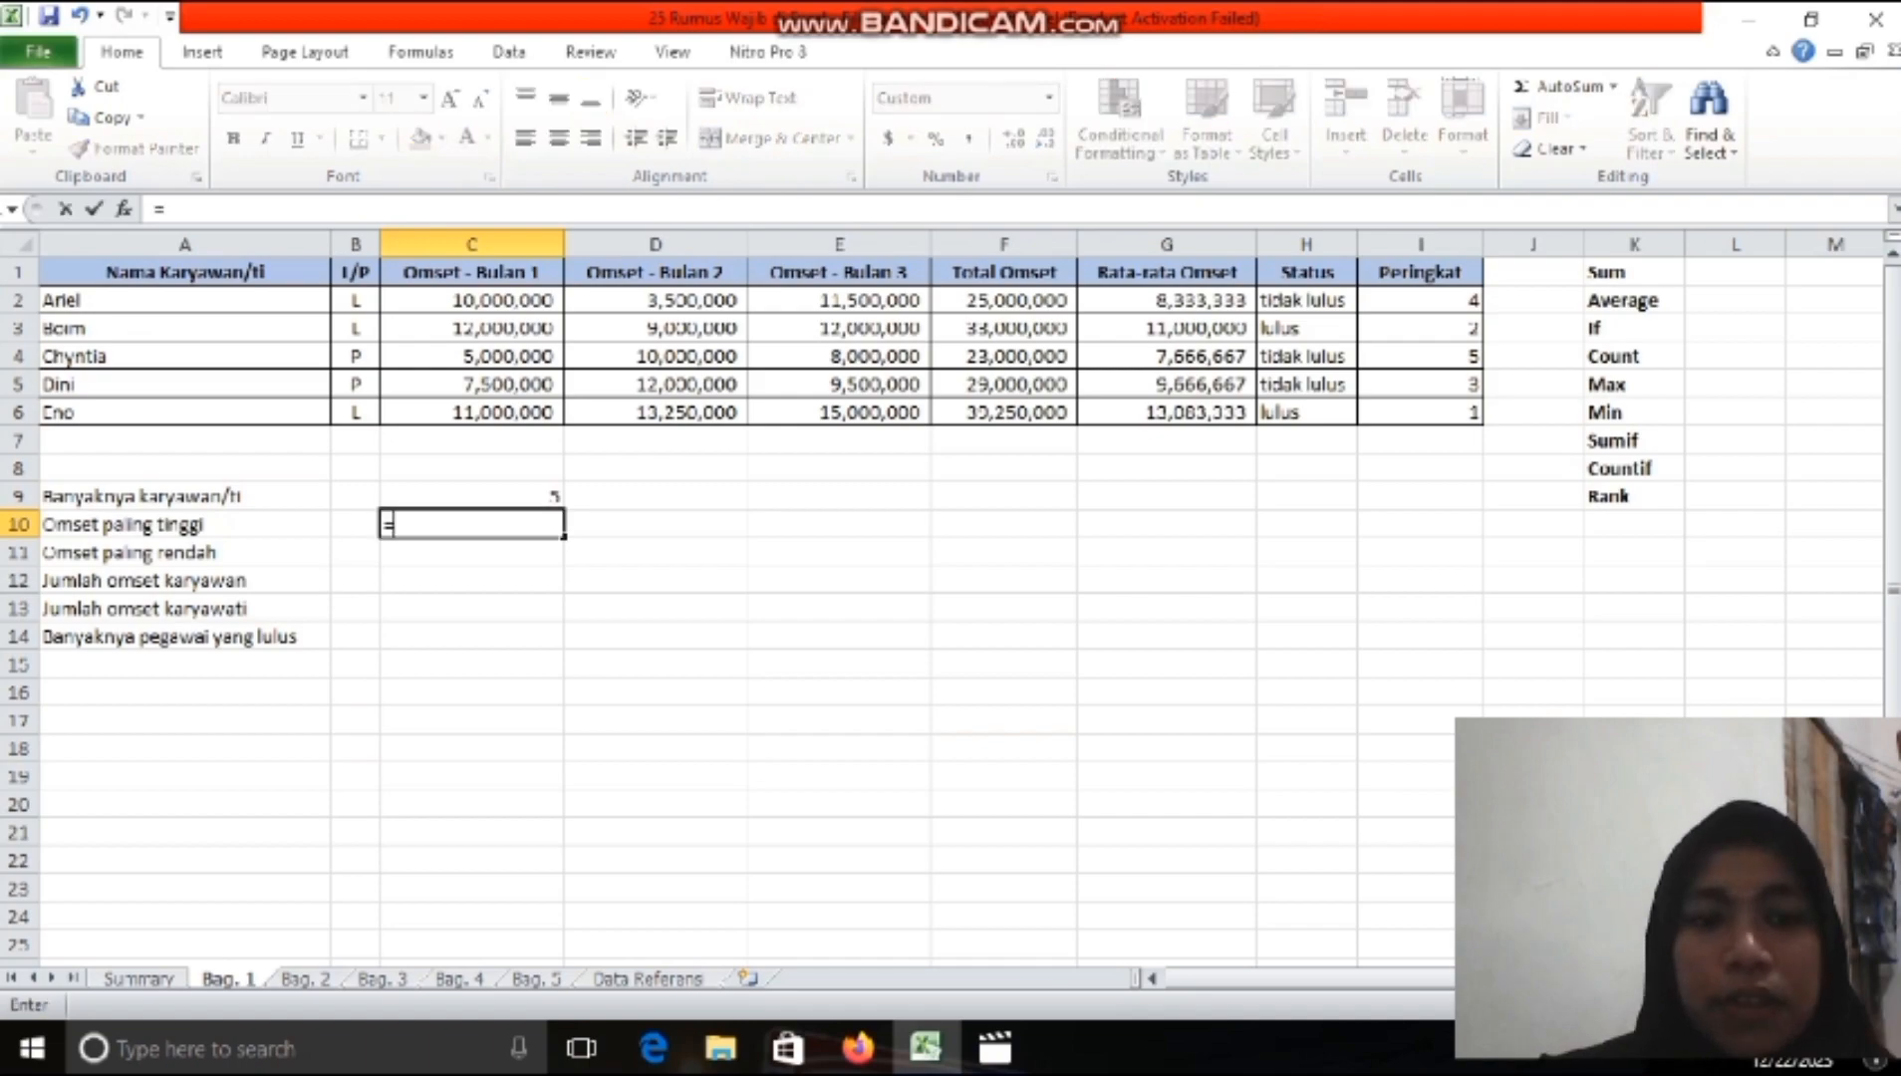
pyautogui.write('max')
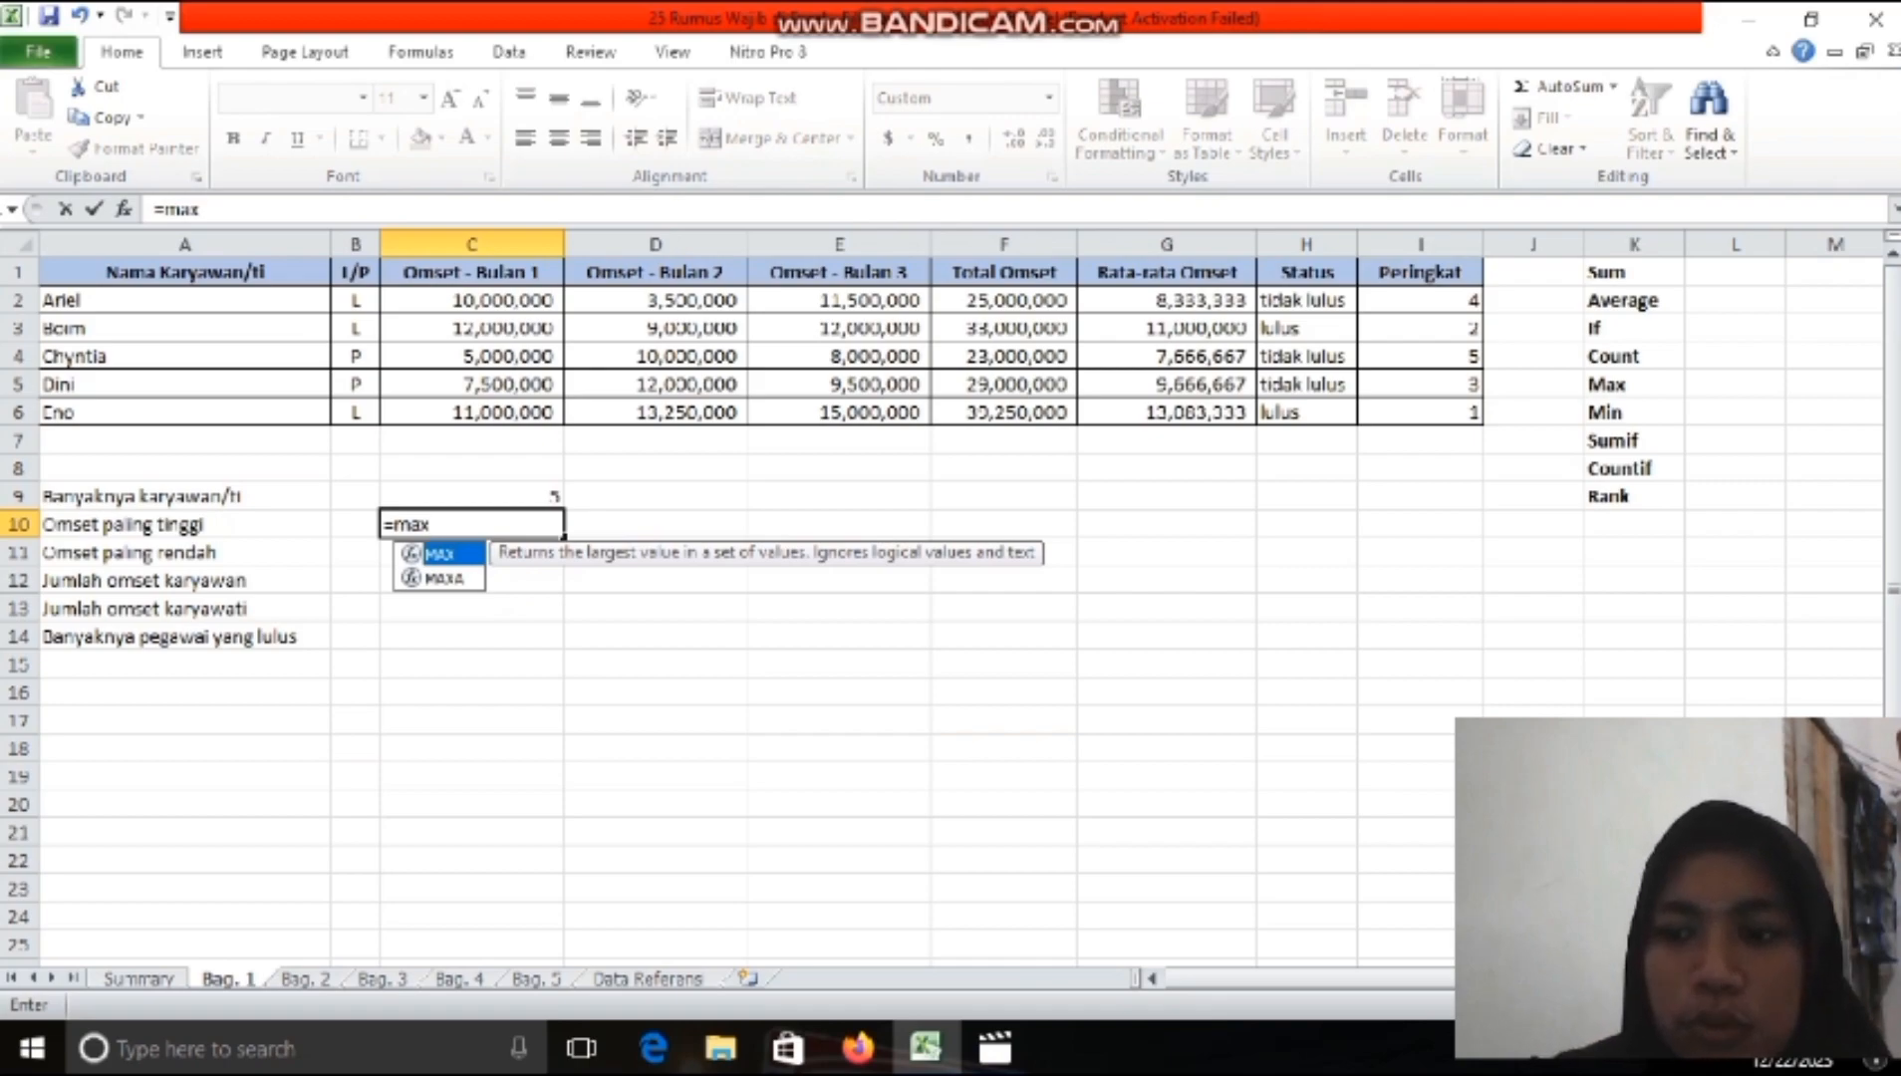
pyautogui.write('(')
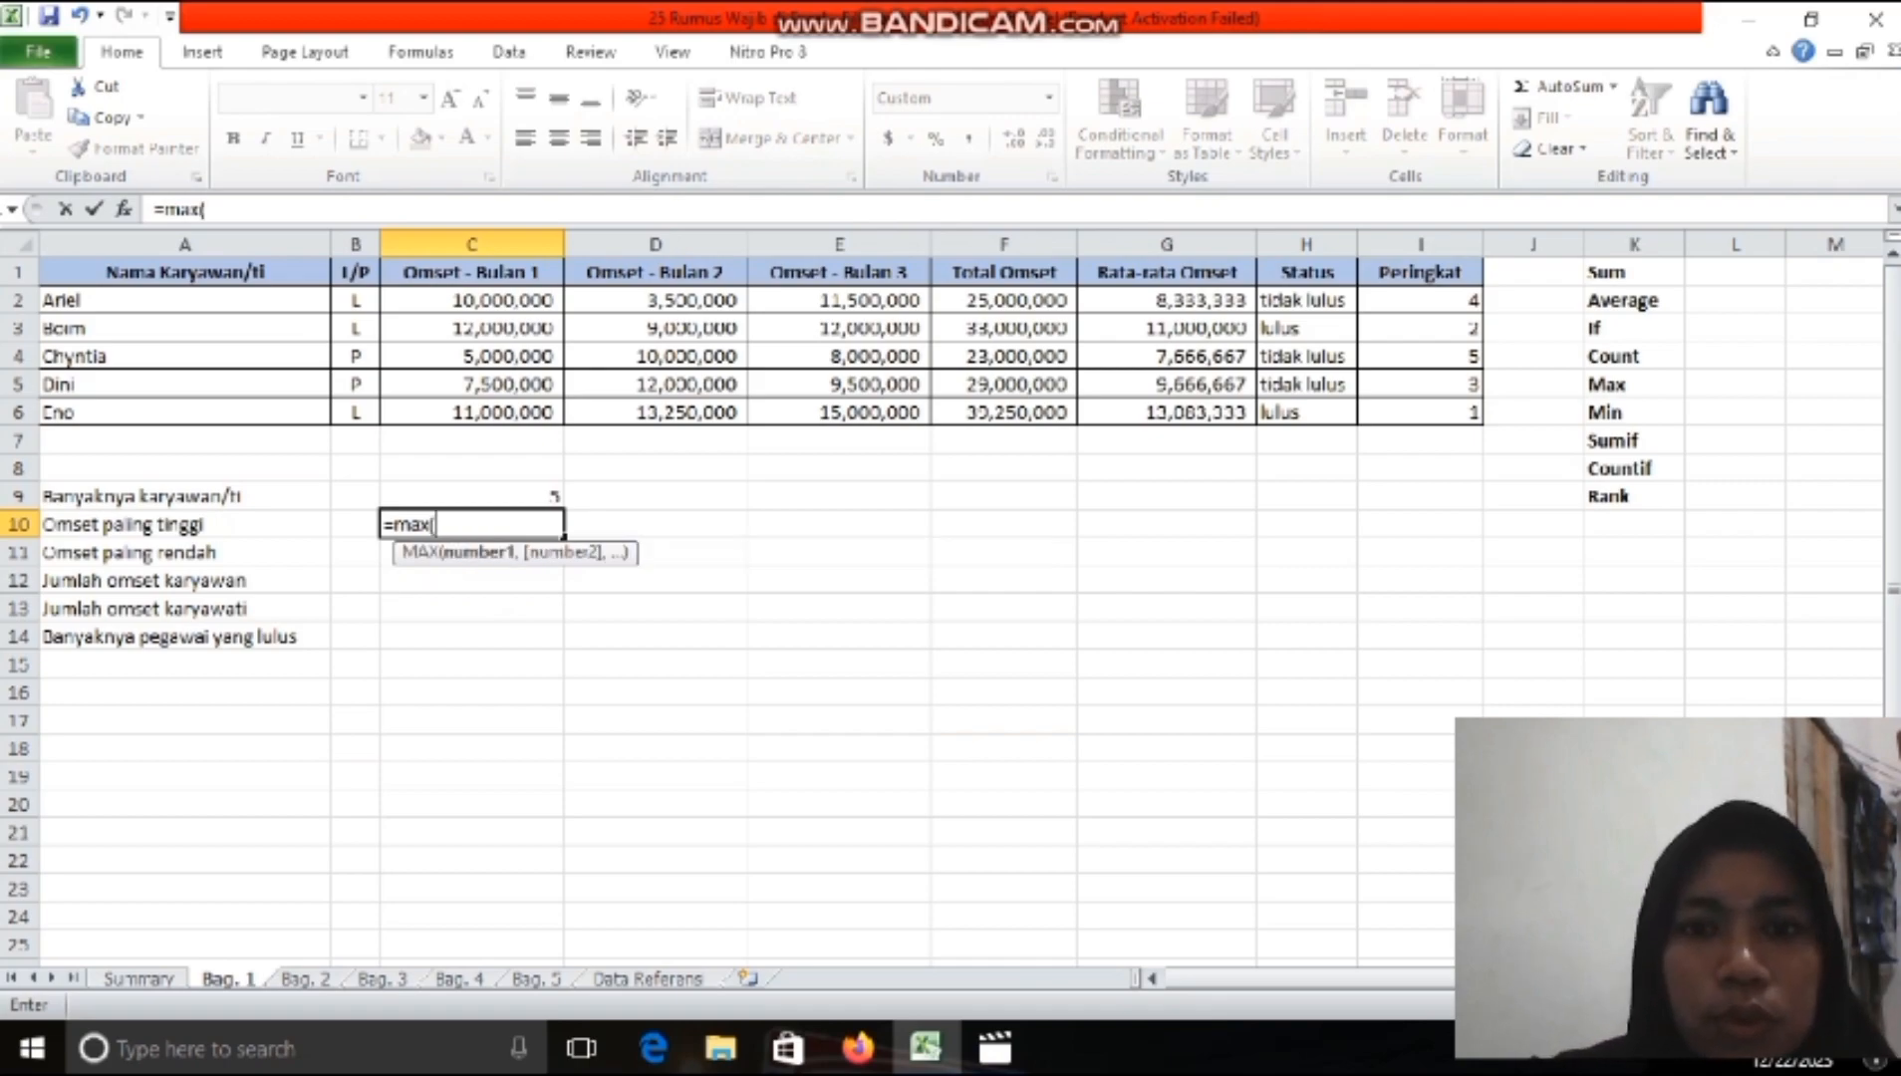
pyautogui.moveTo(1056, 299); pyautogui.dragTo(1036, 411)
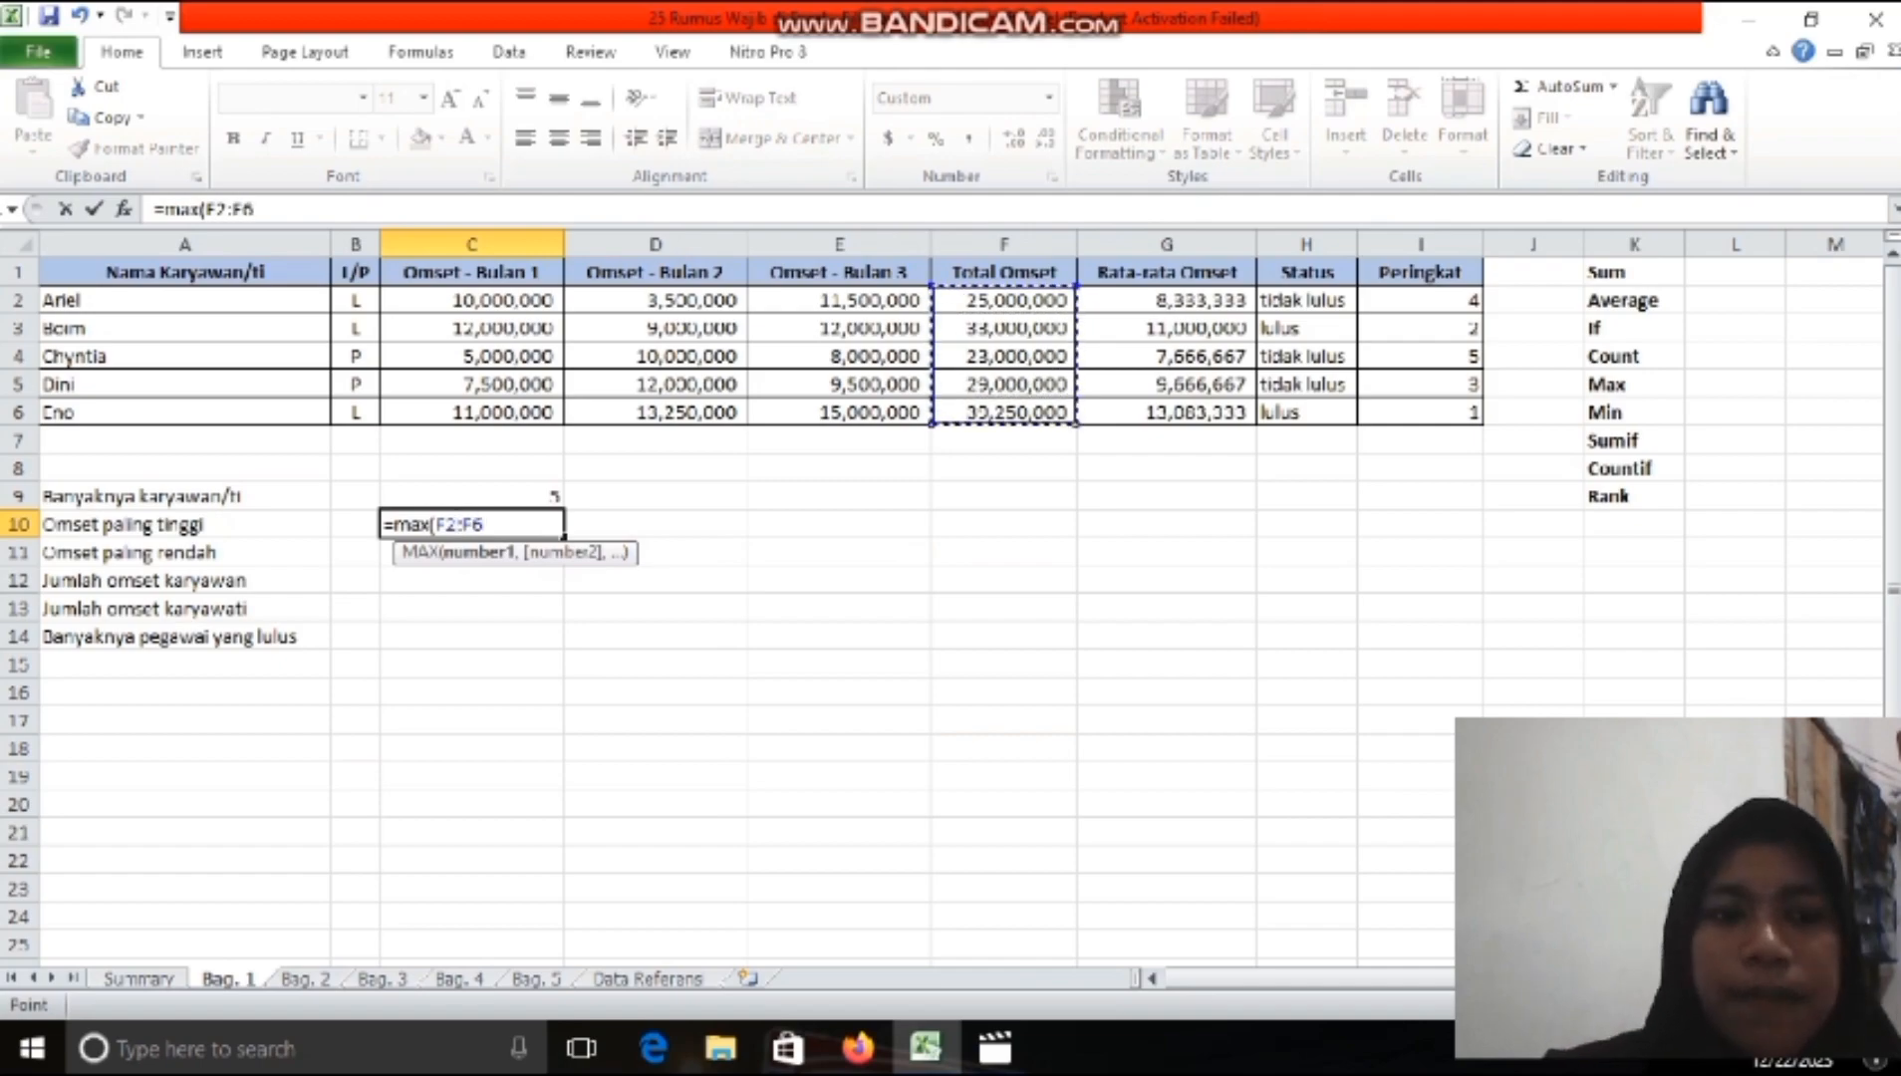
pyautogui.write(')')
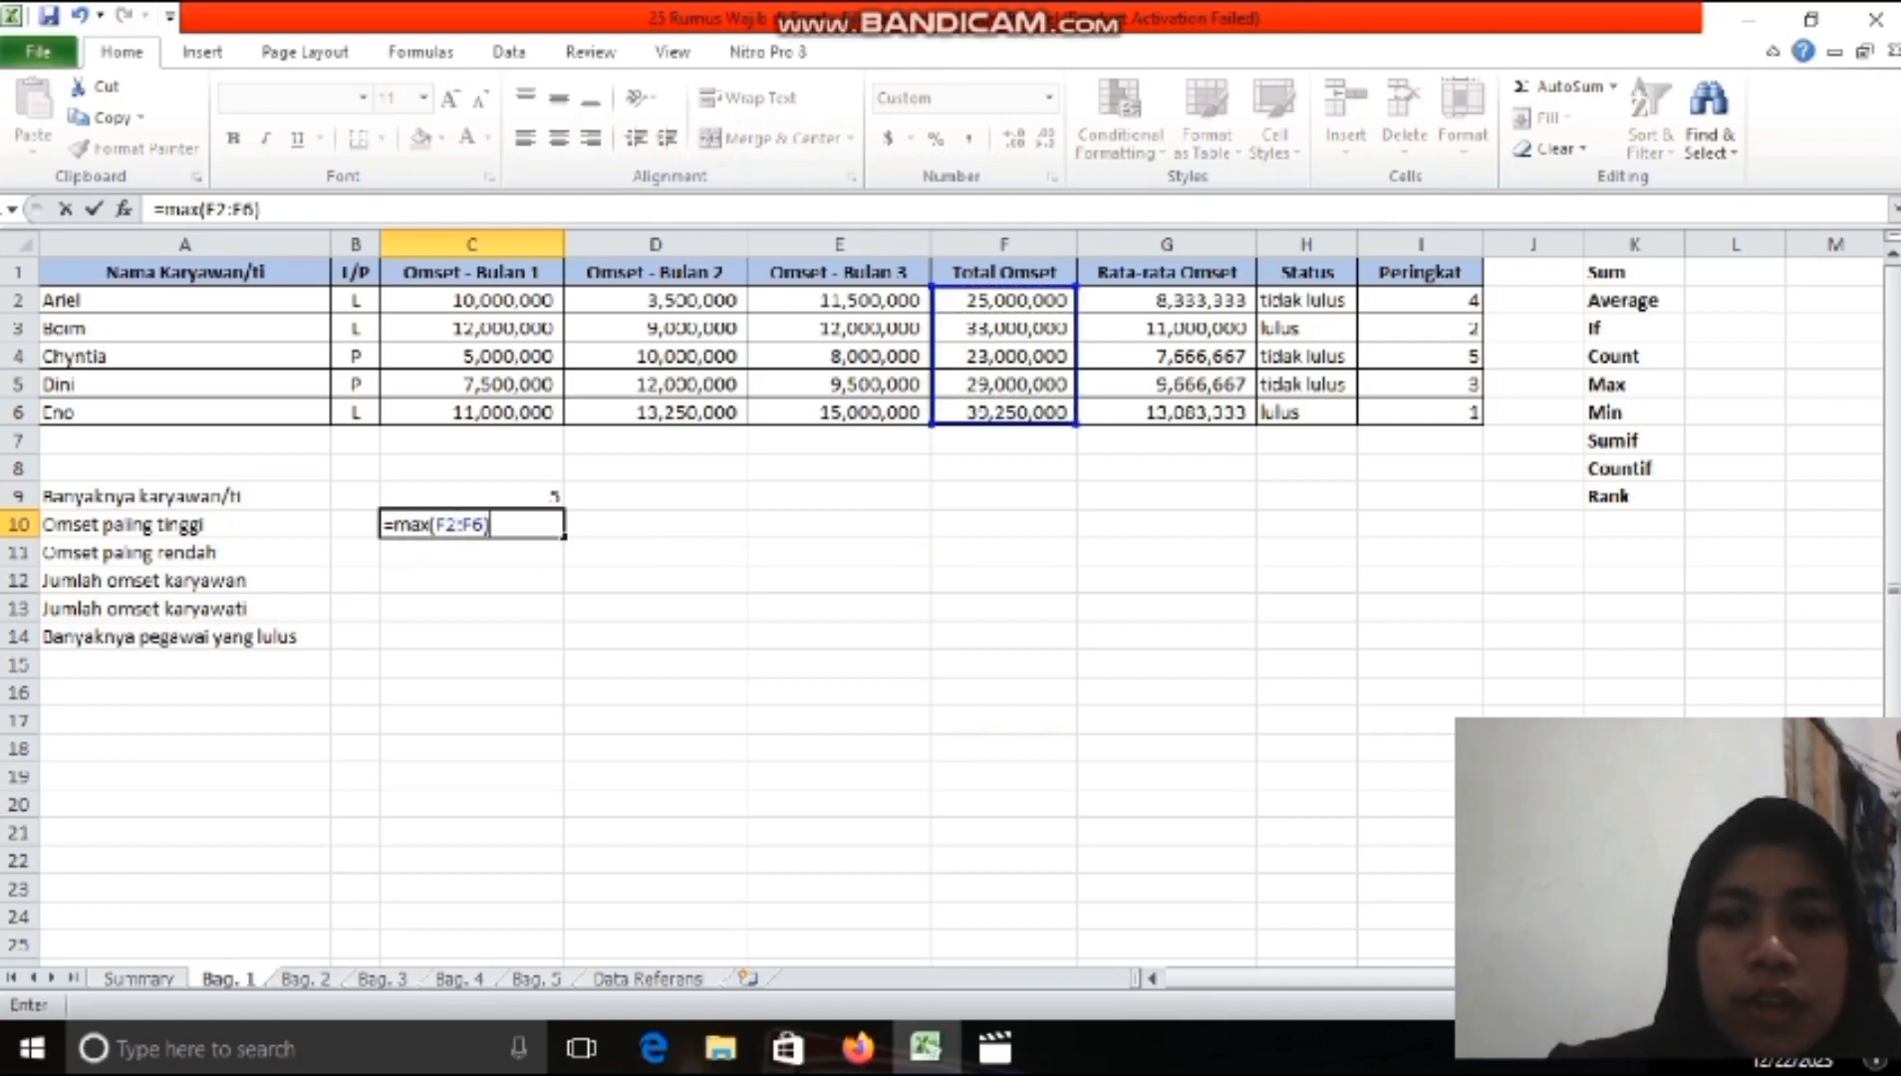
pyautogui.press('Return')
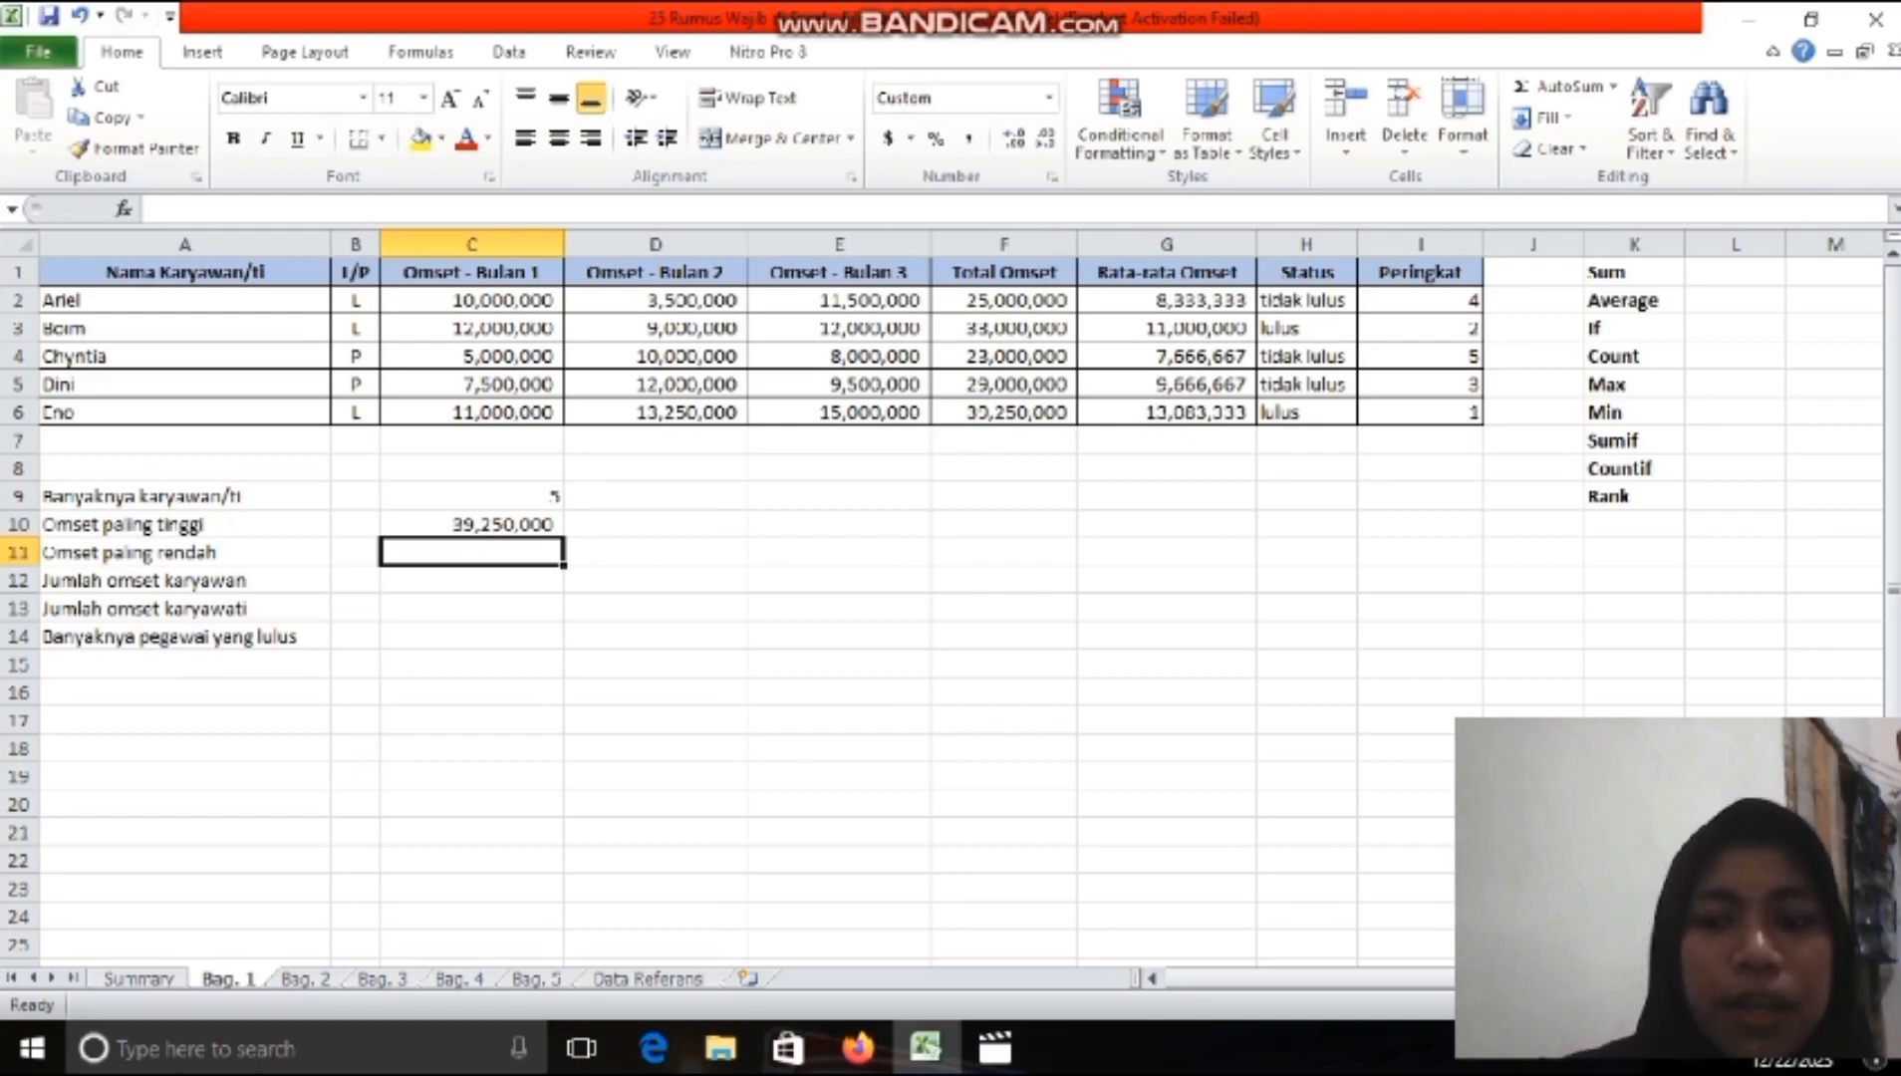
# - Calculate the lowest total sales in C11, beside Omset paling rendah, with =MIN(F2:F6)
pyautogui.write('=')
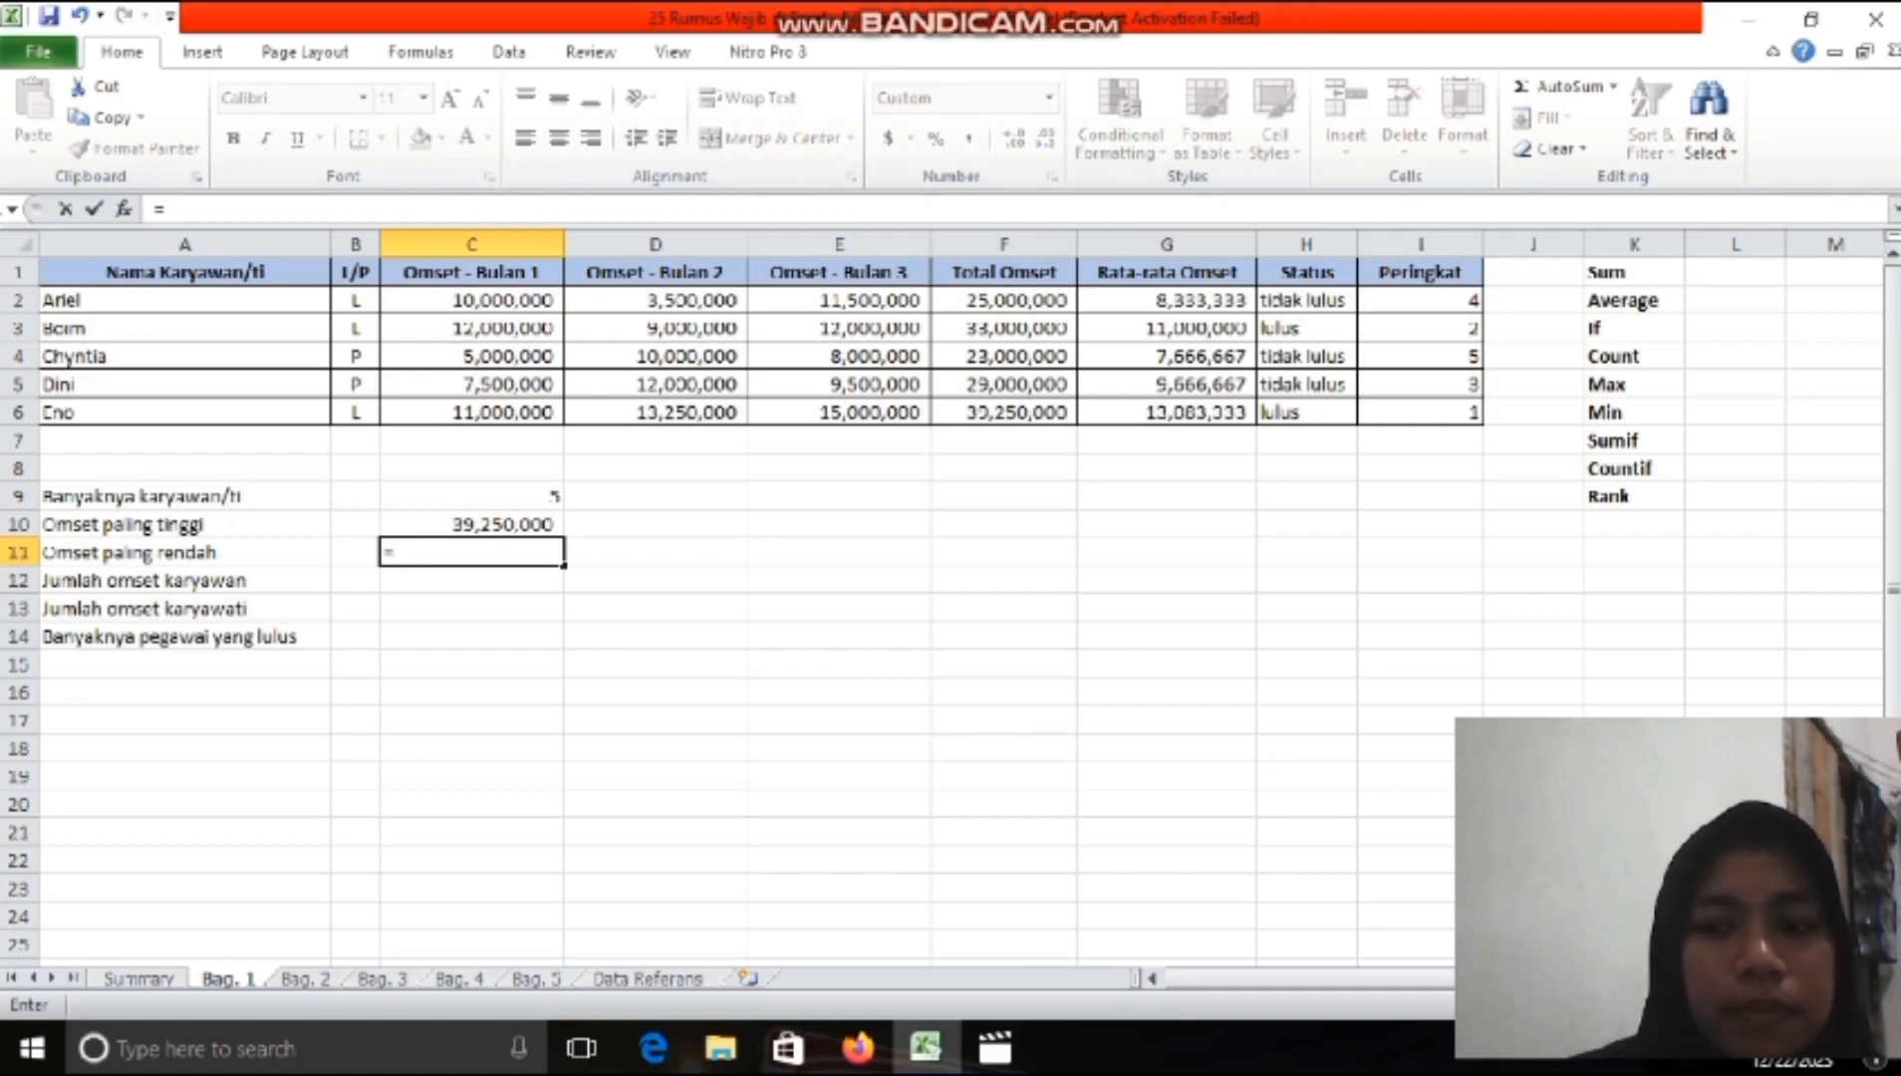
pyautogui.write('min')
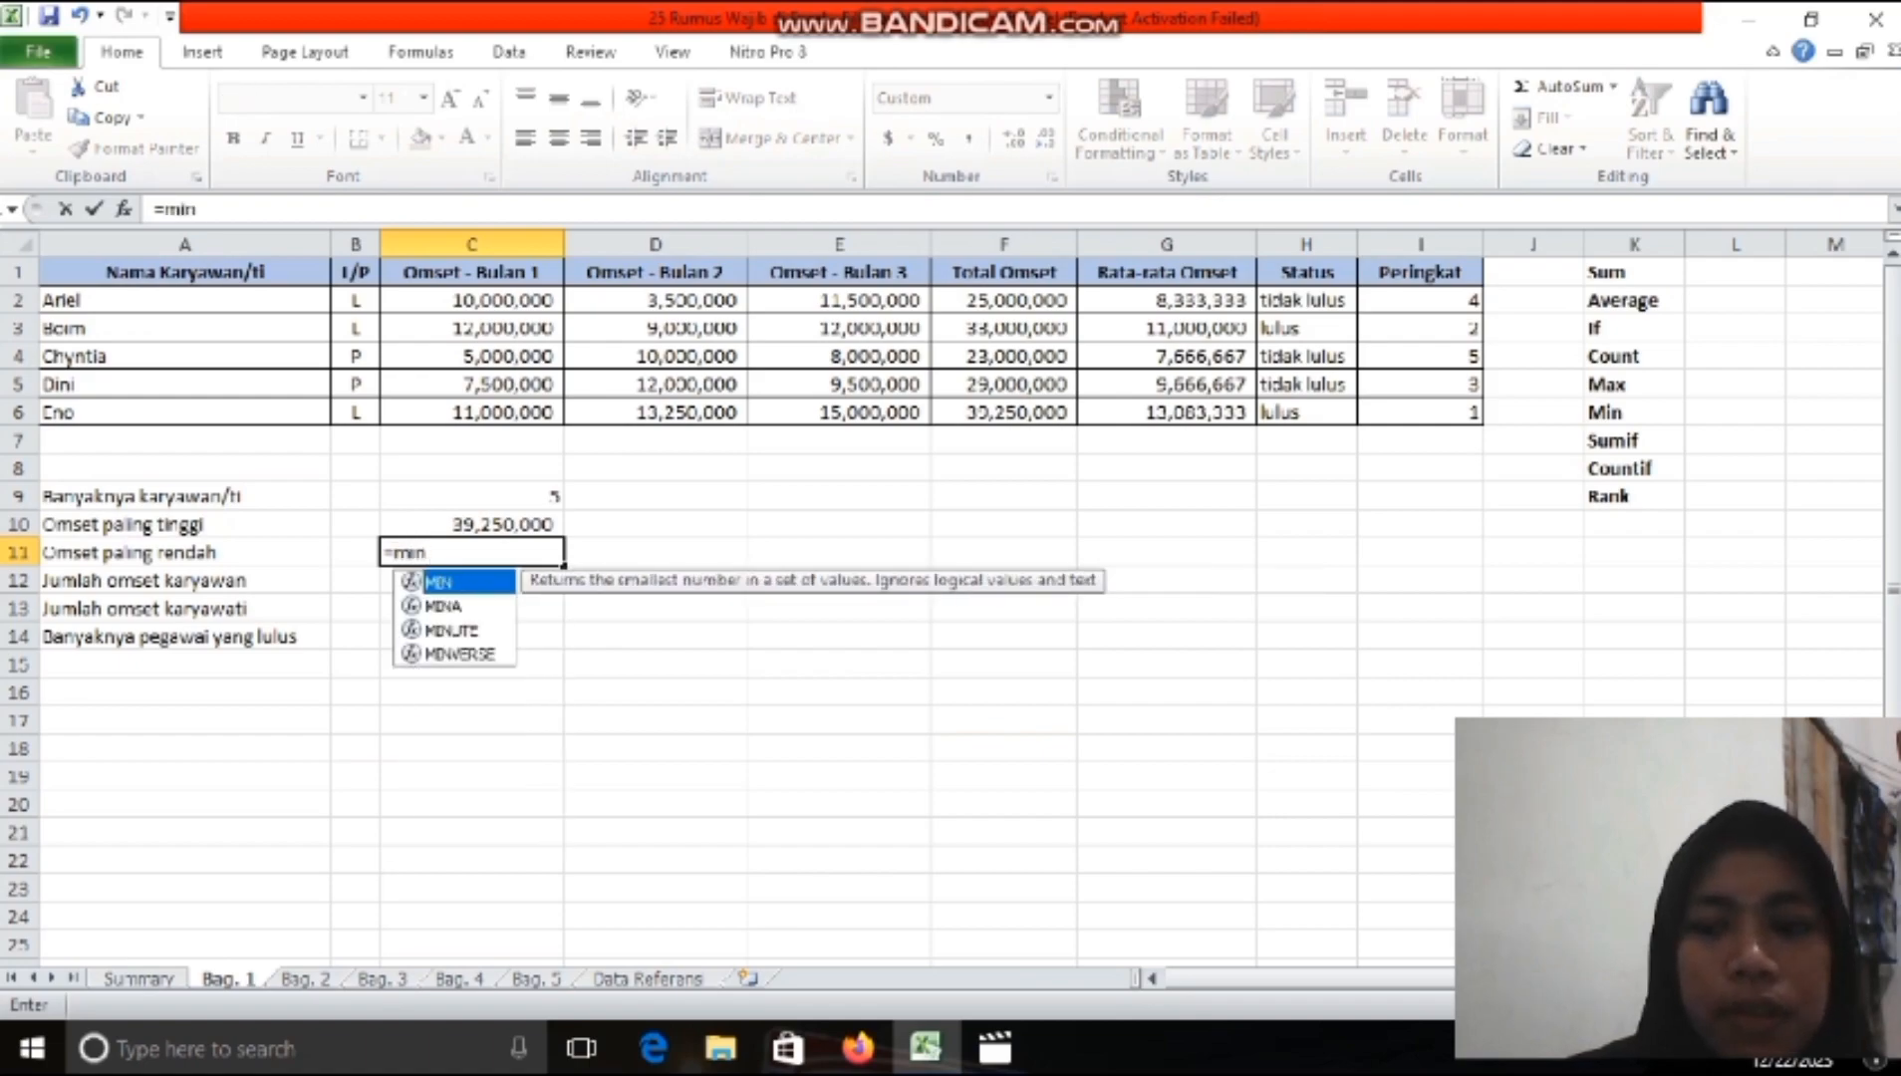
pyautogui.write('(')
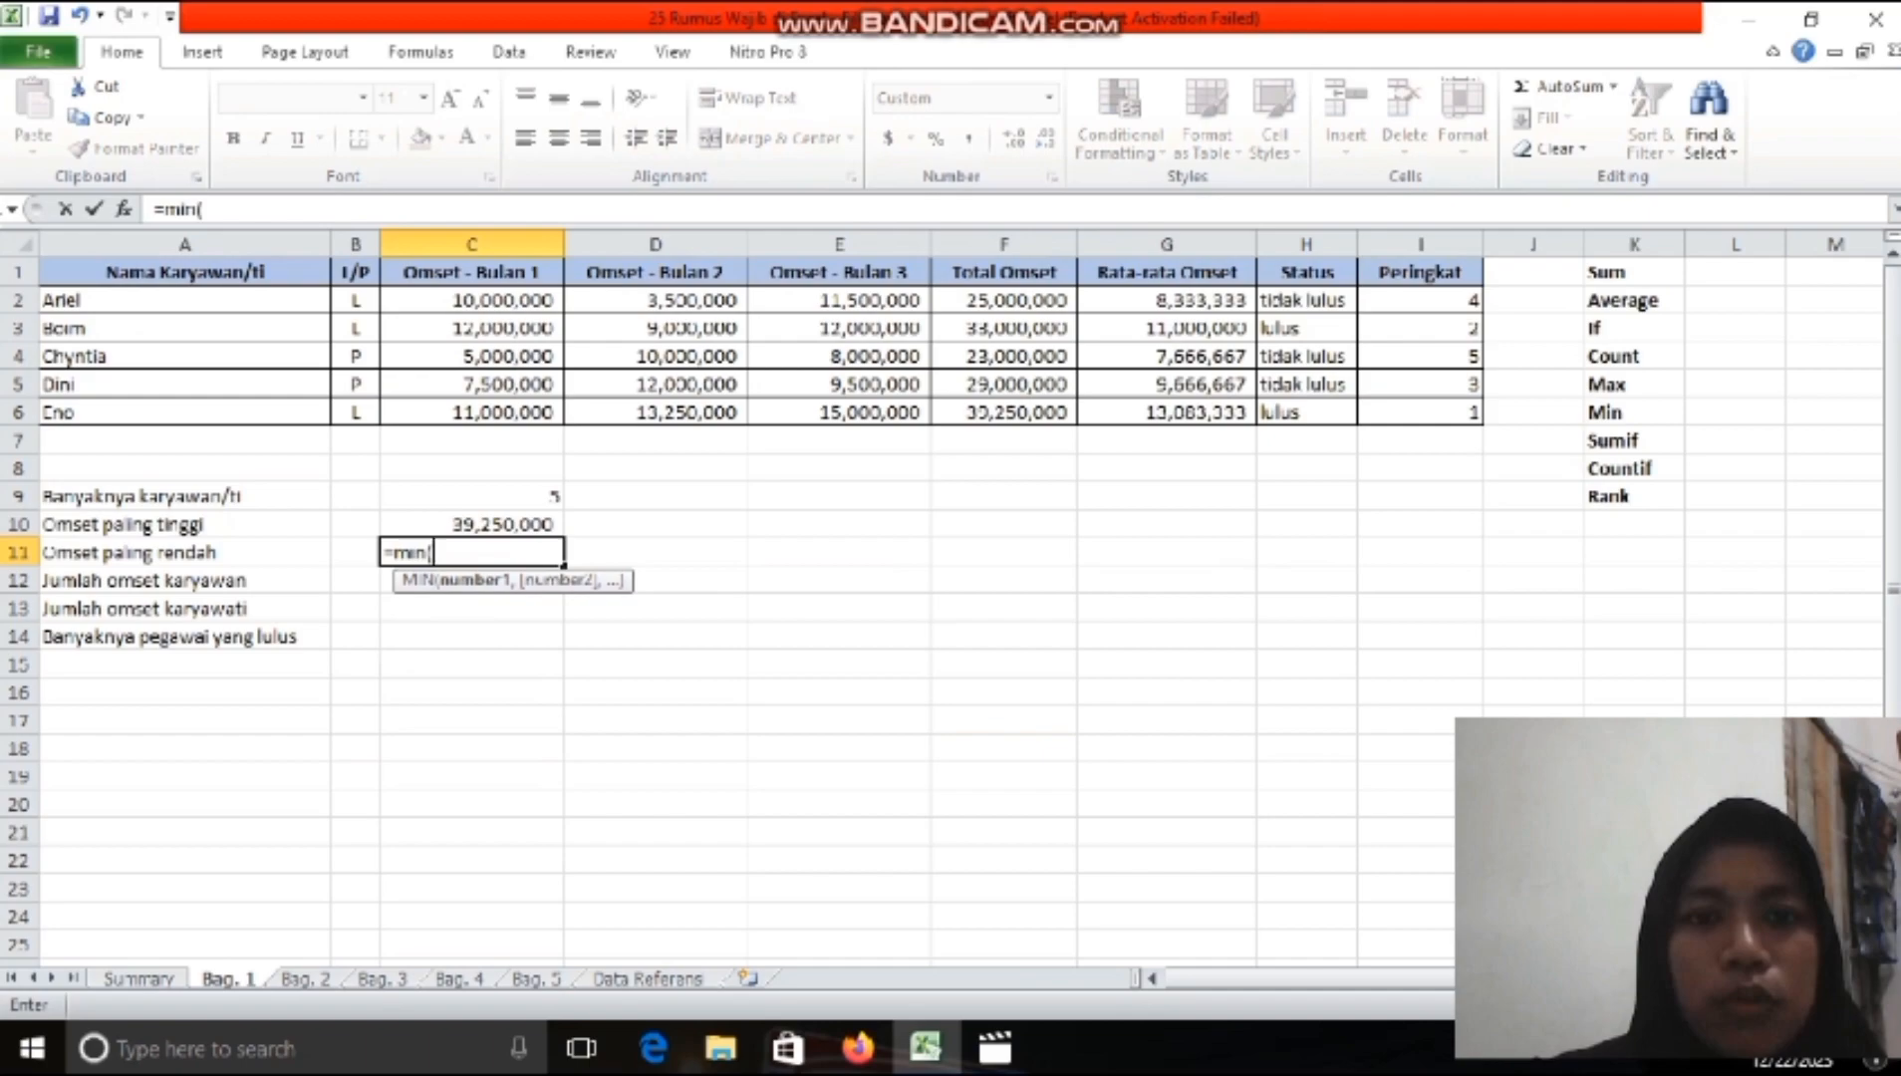
pyautogui.moveTo(1004, 299); pyautogui.dragTo(1004, 412)
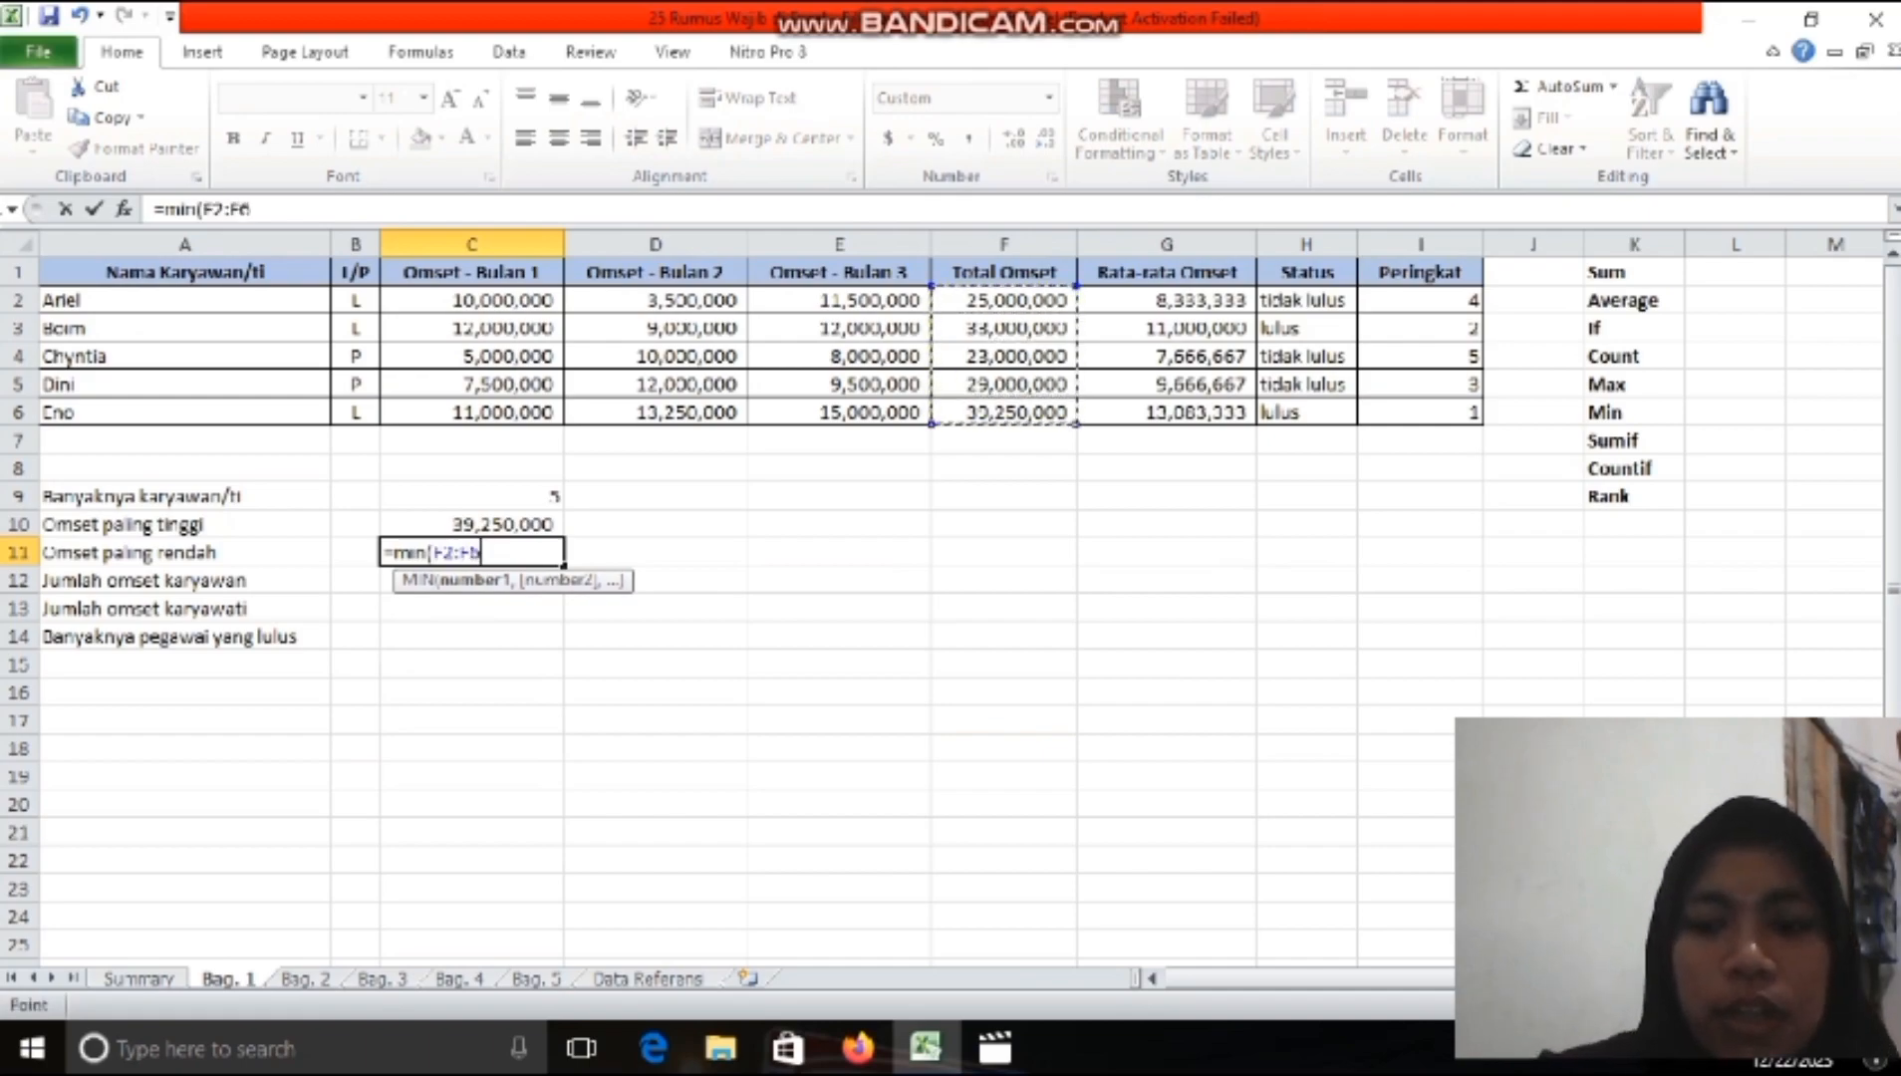
pyautogui.write(')')
pyautogui.press('Return')
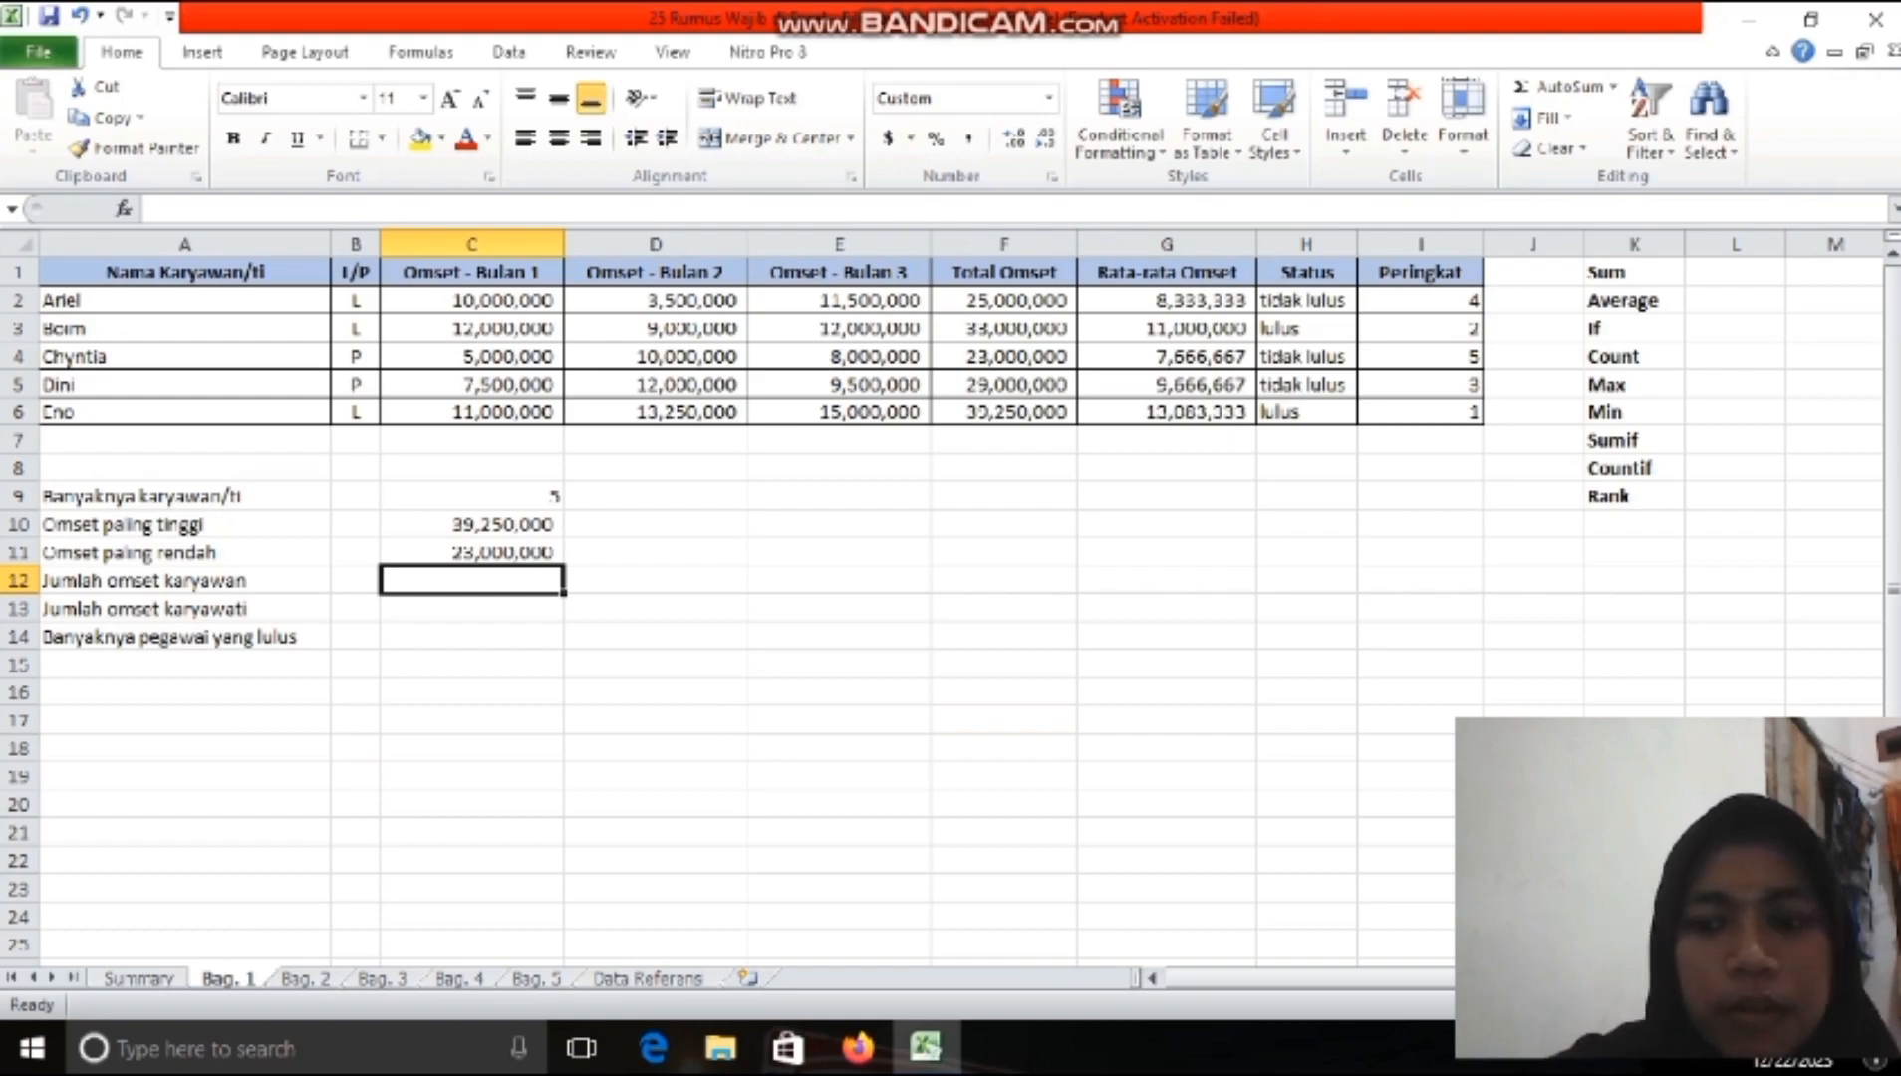
# - Sum the male employees' total sales in C12, beside Jumlah omset karyawan, with =SUMIF(B2:B6,"L",F2:F6)
pyautogui.write('=su')
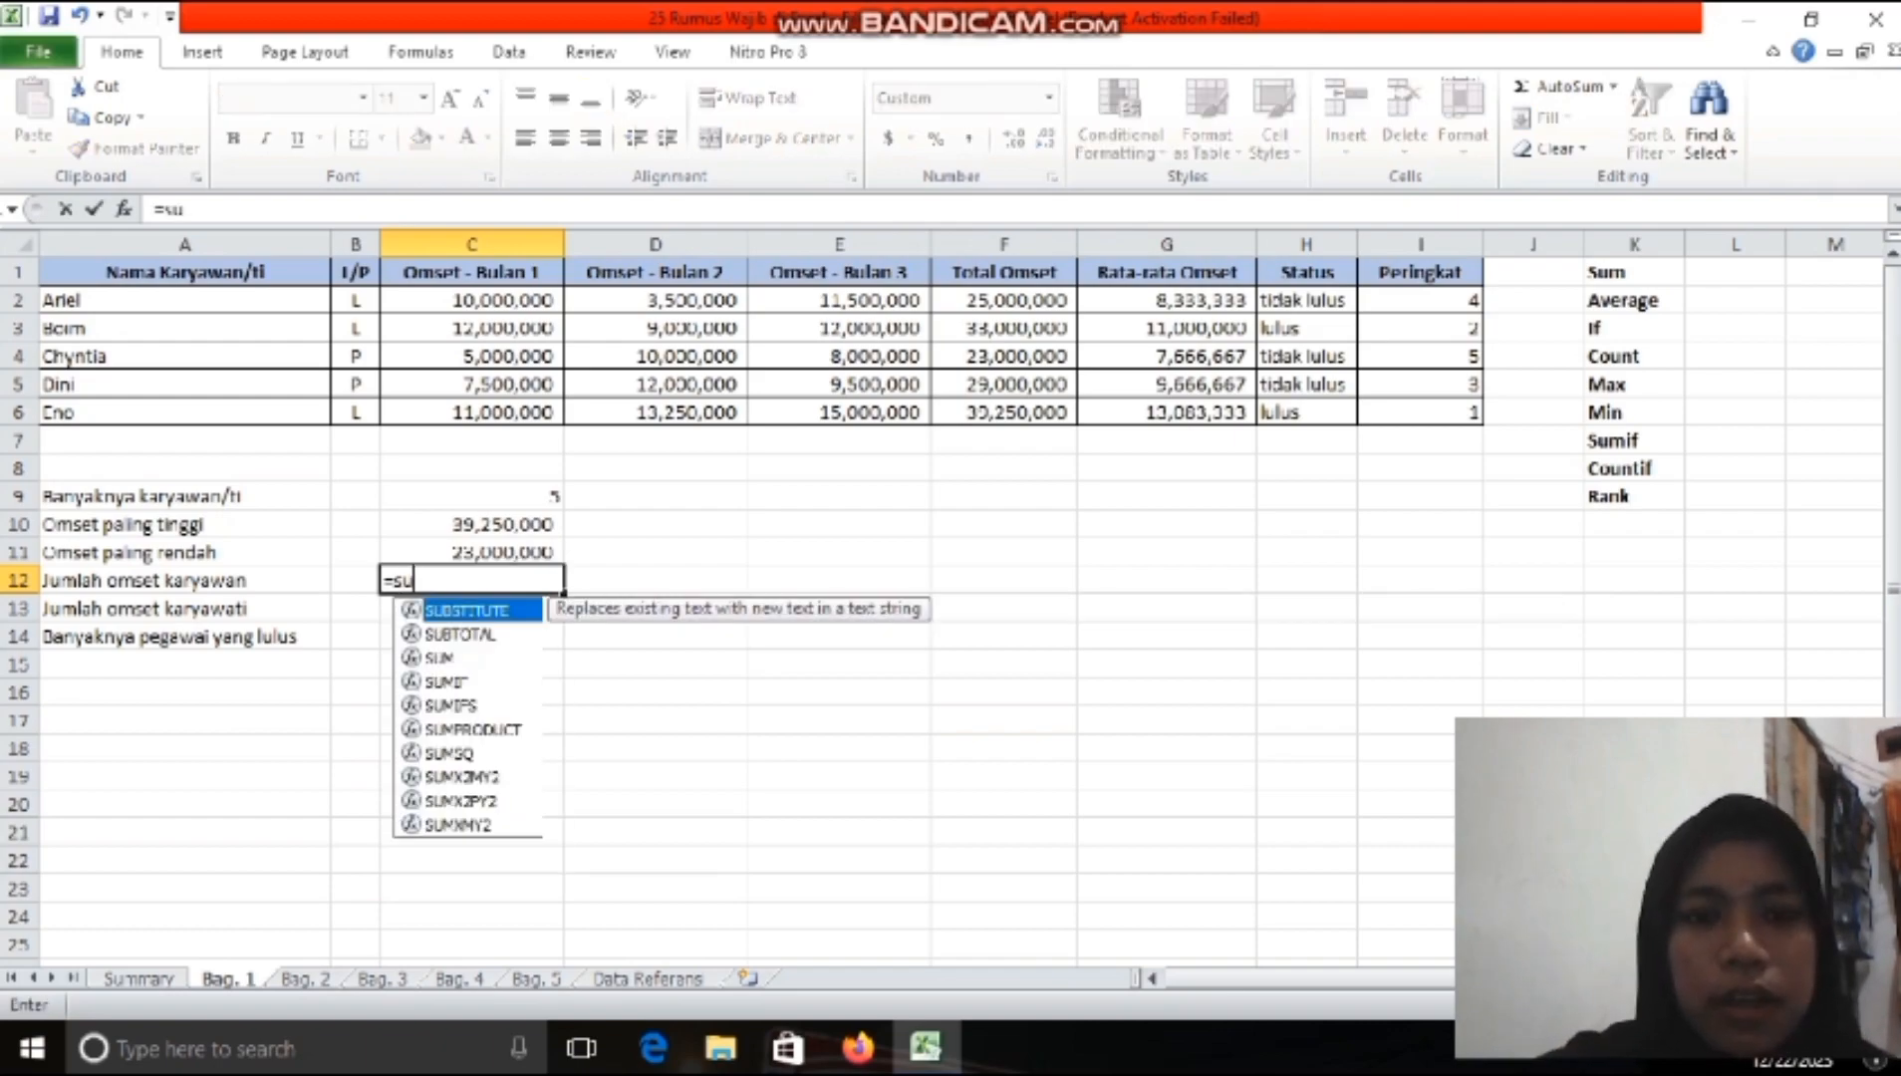
pyautogui.write('mif')
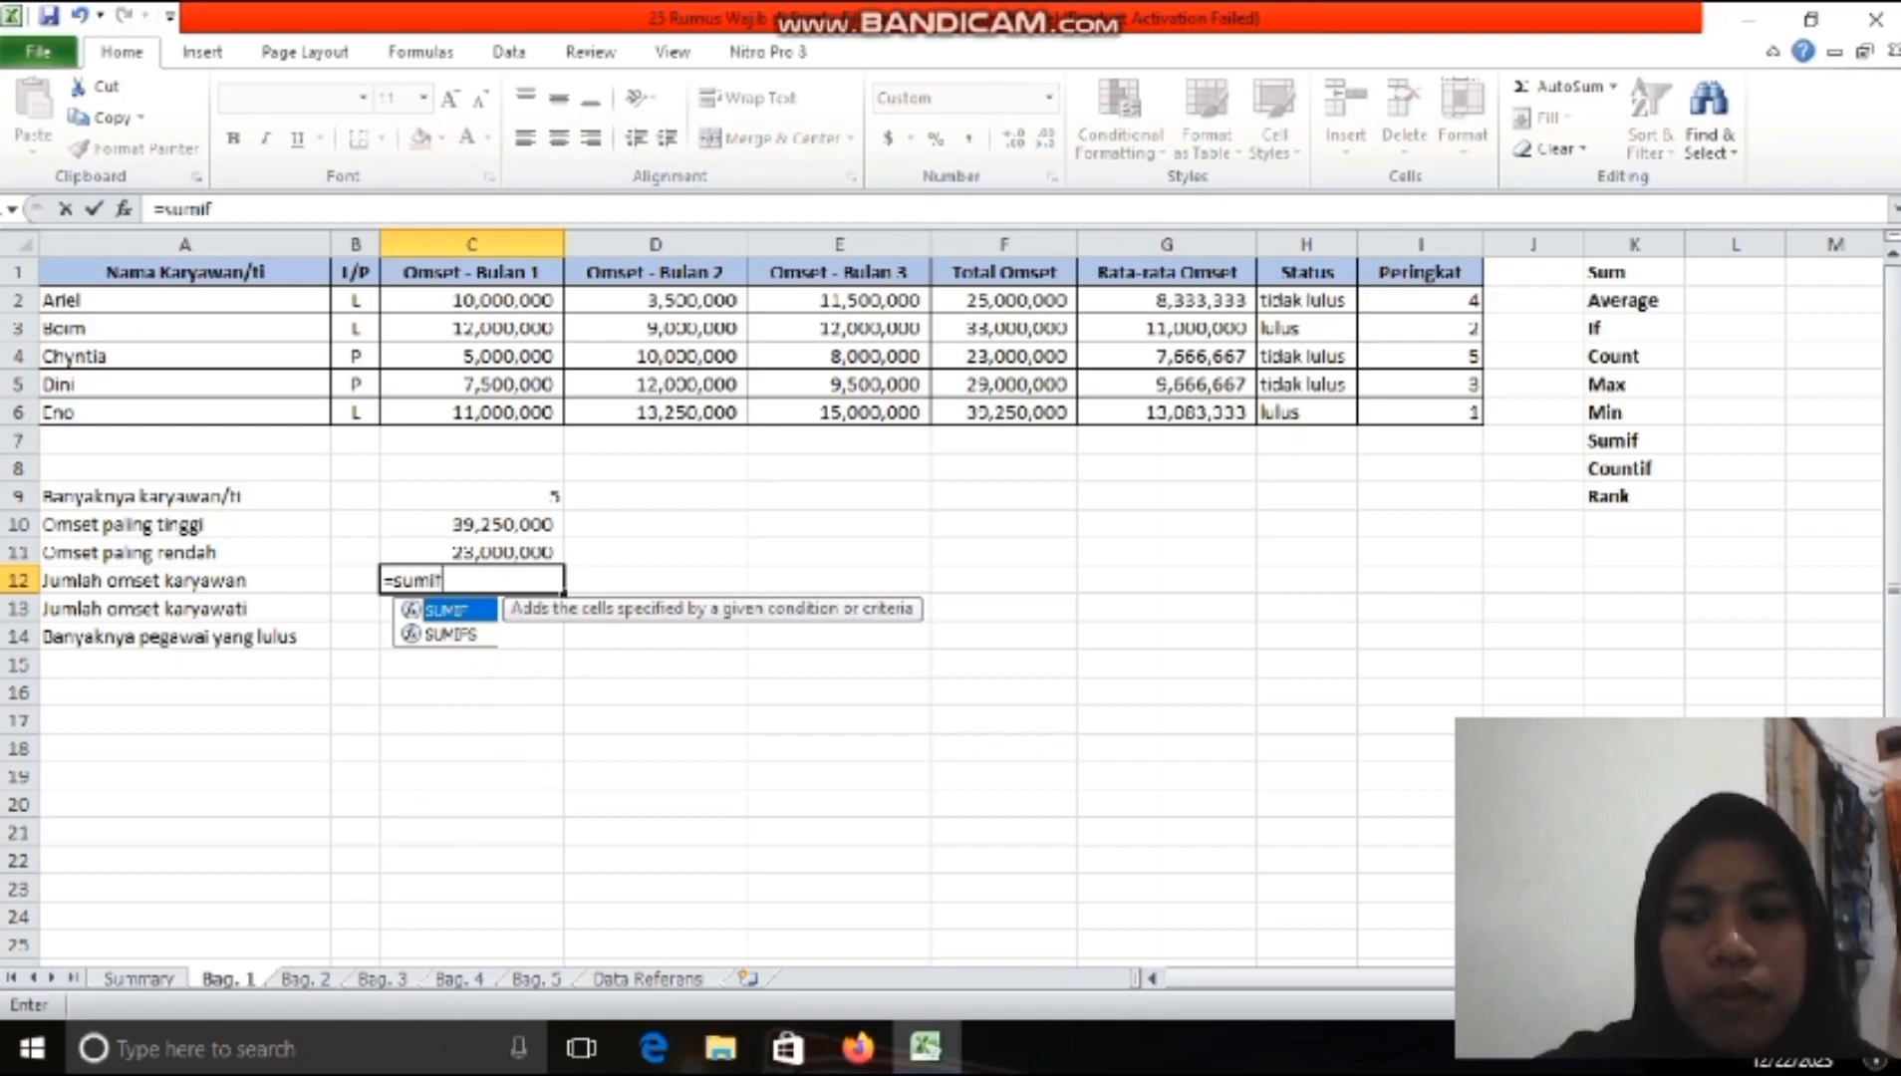
pyautogui.write('(')
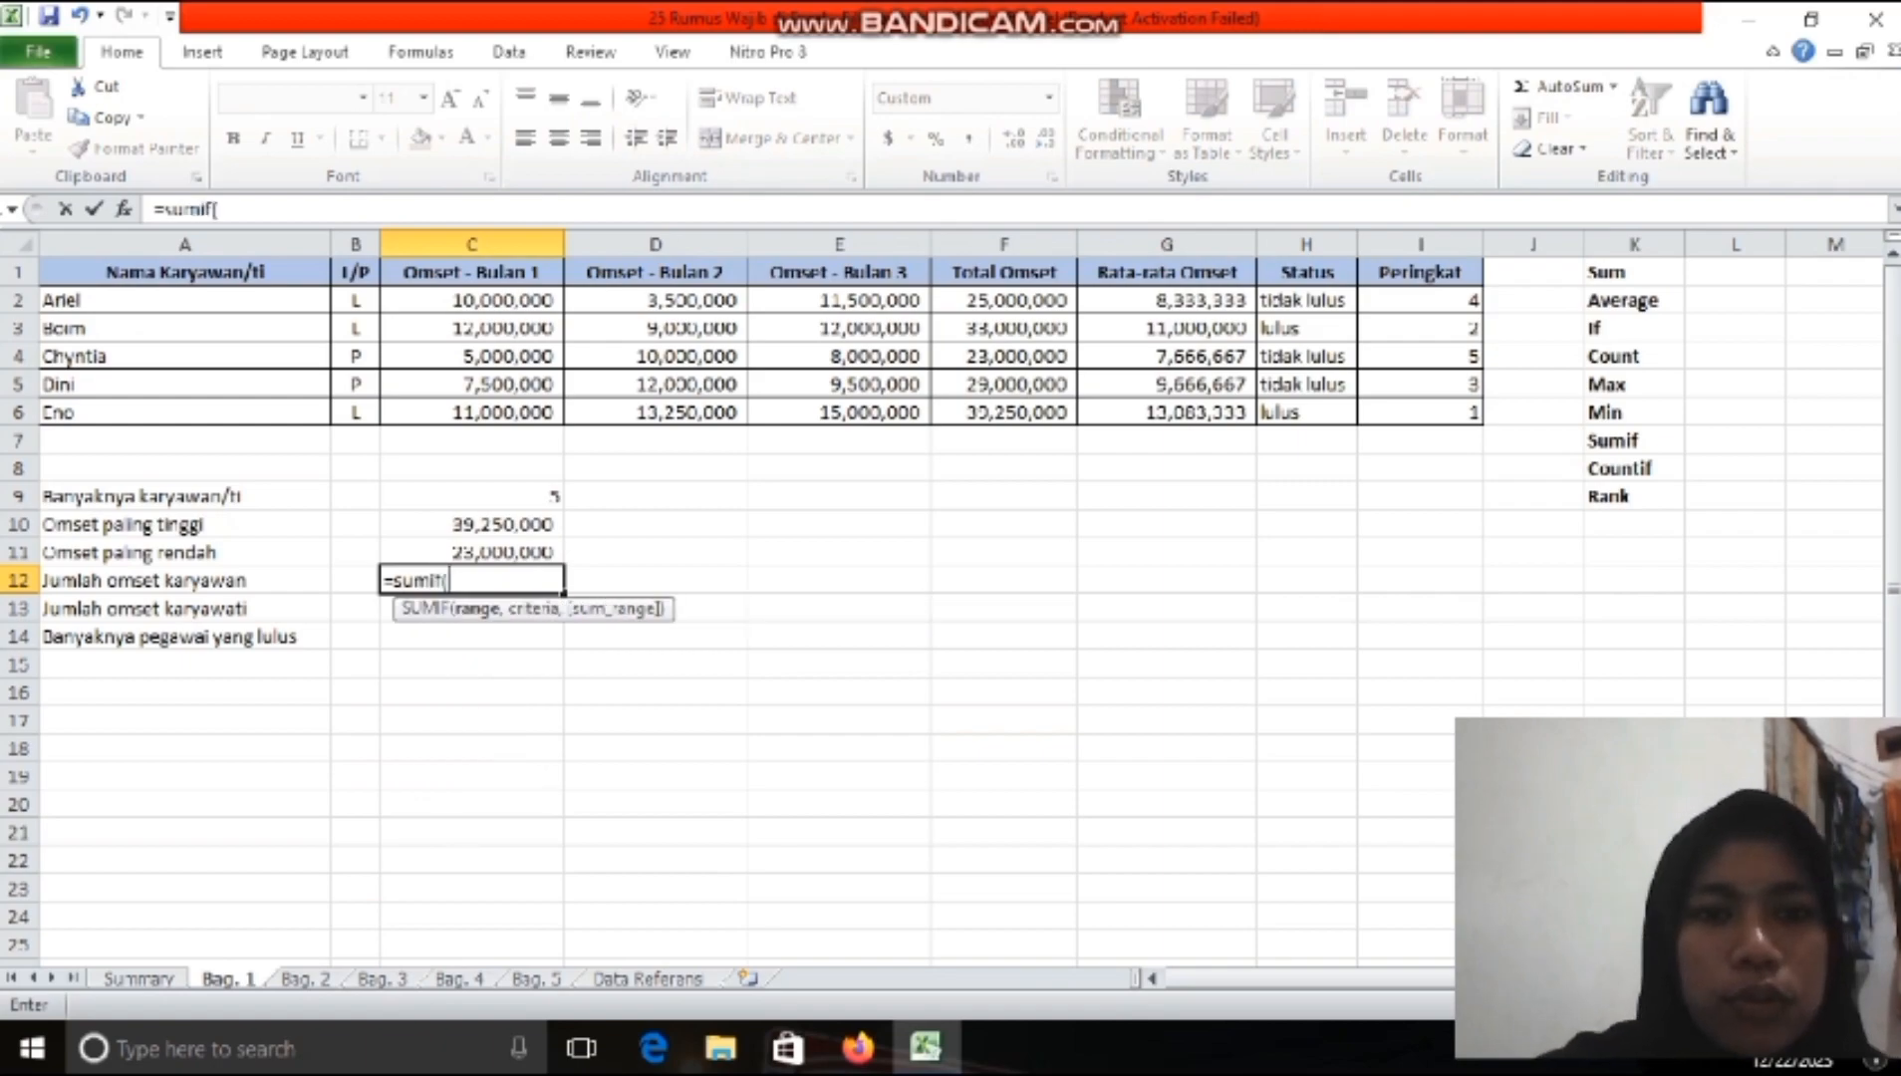
pyautogui.moveTo(366, 299); pyautogui.dragTo(371, 413)
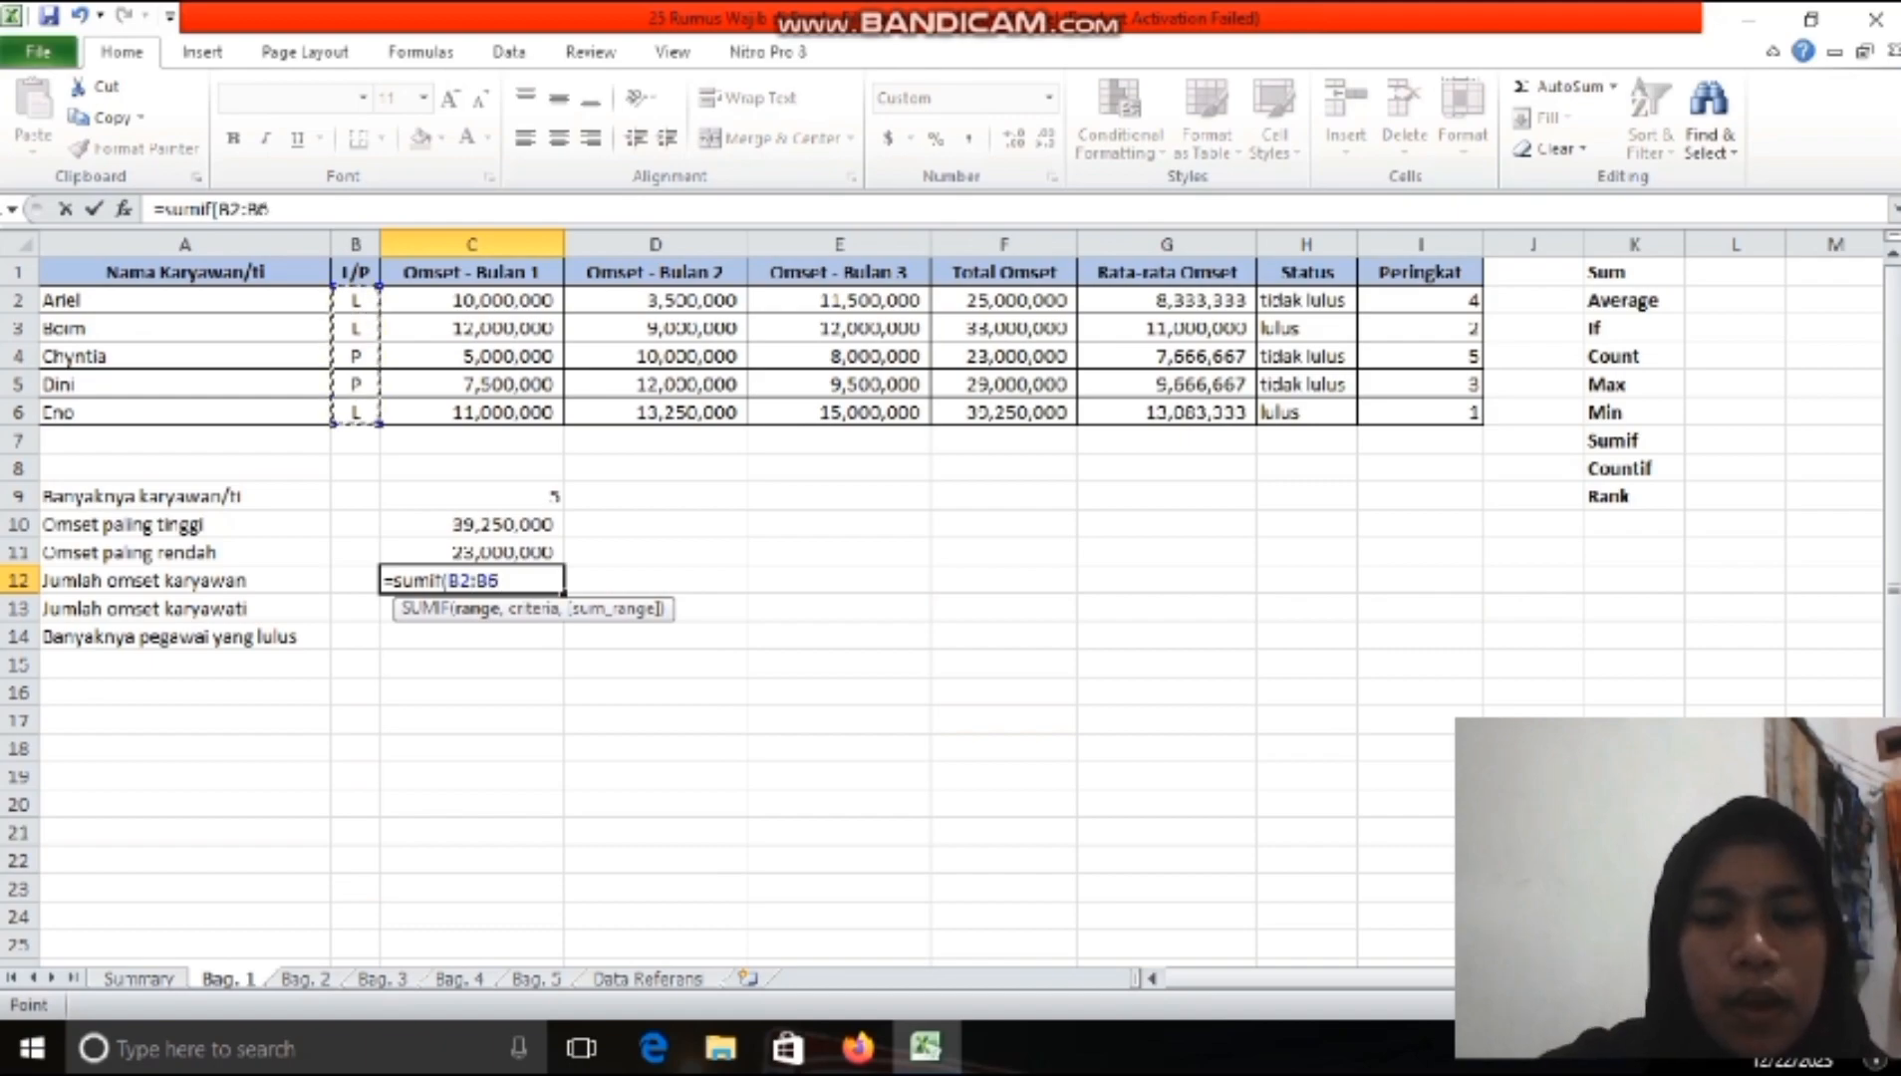
pyautogui.write(',')
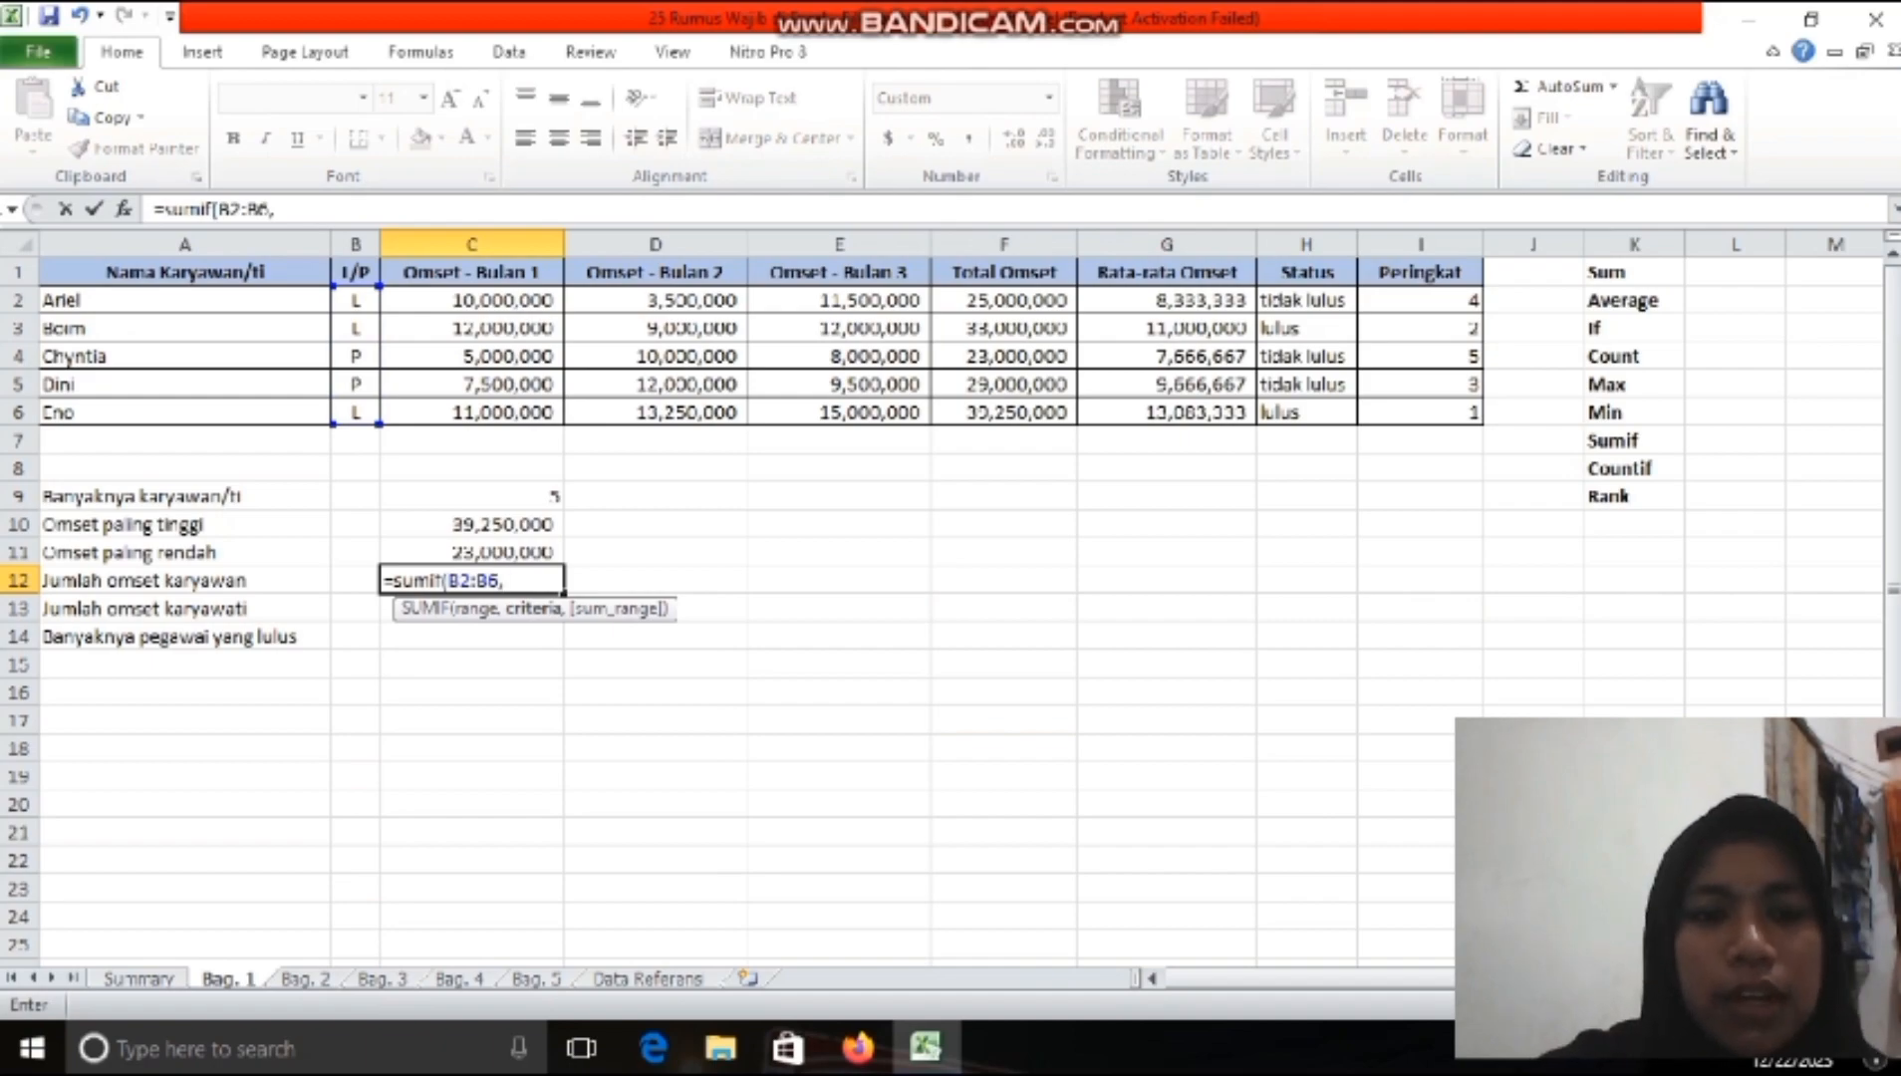
pyautogui.write('"L')
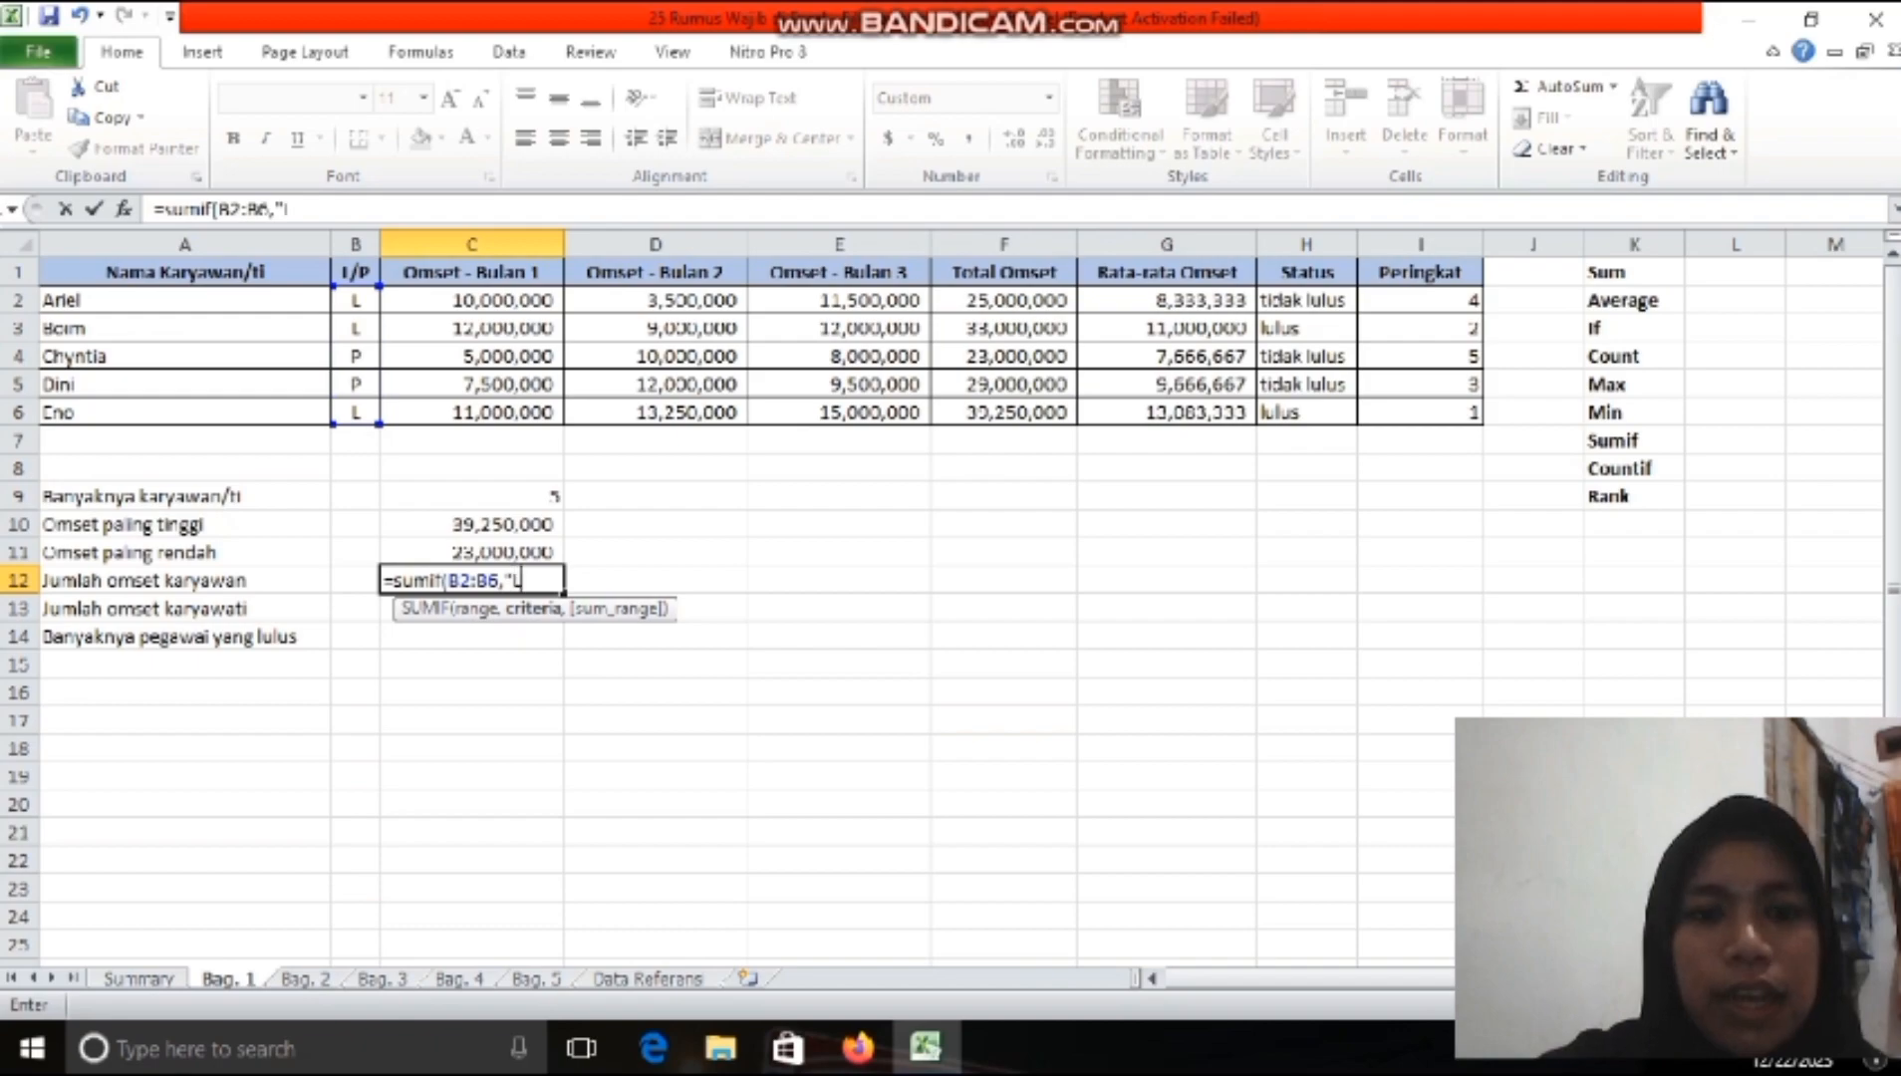
pyautogui.write('",')
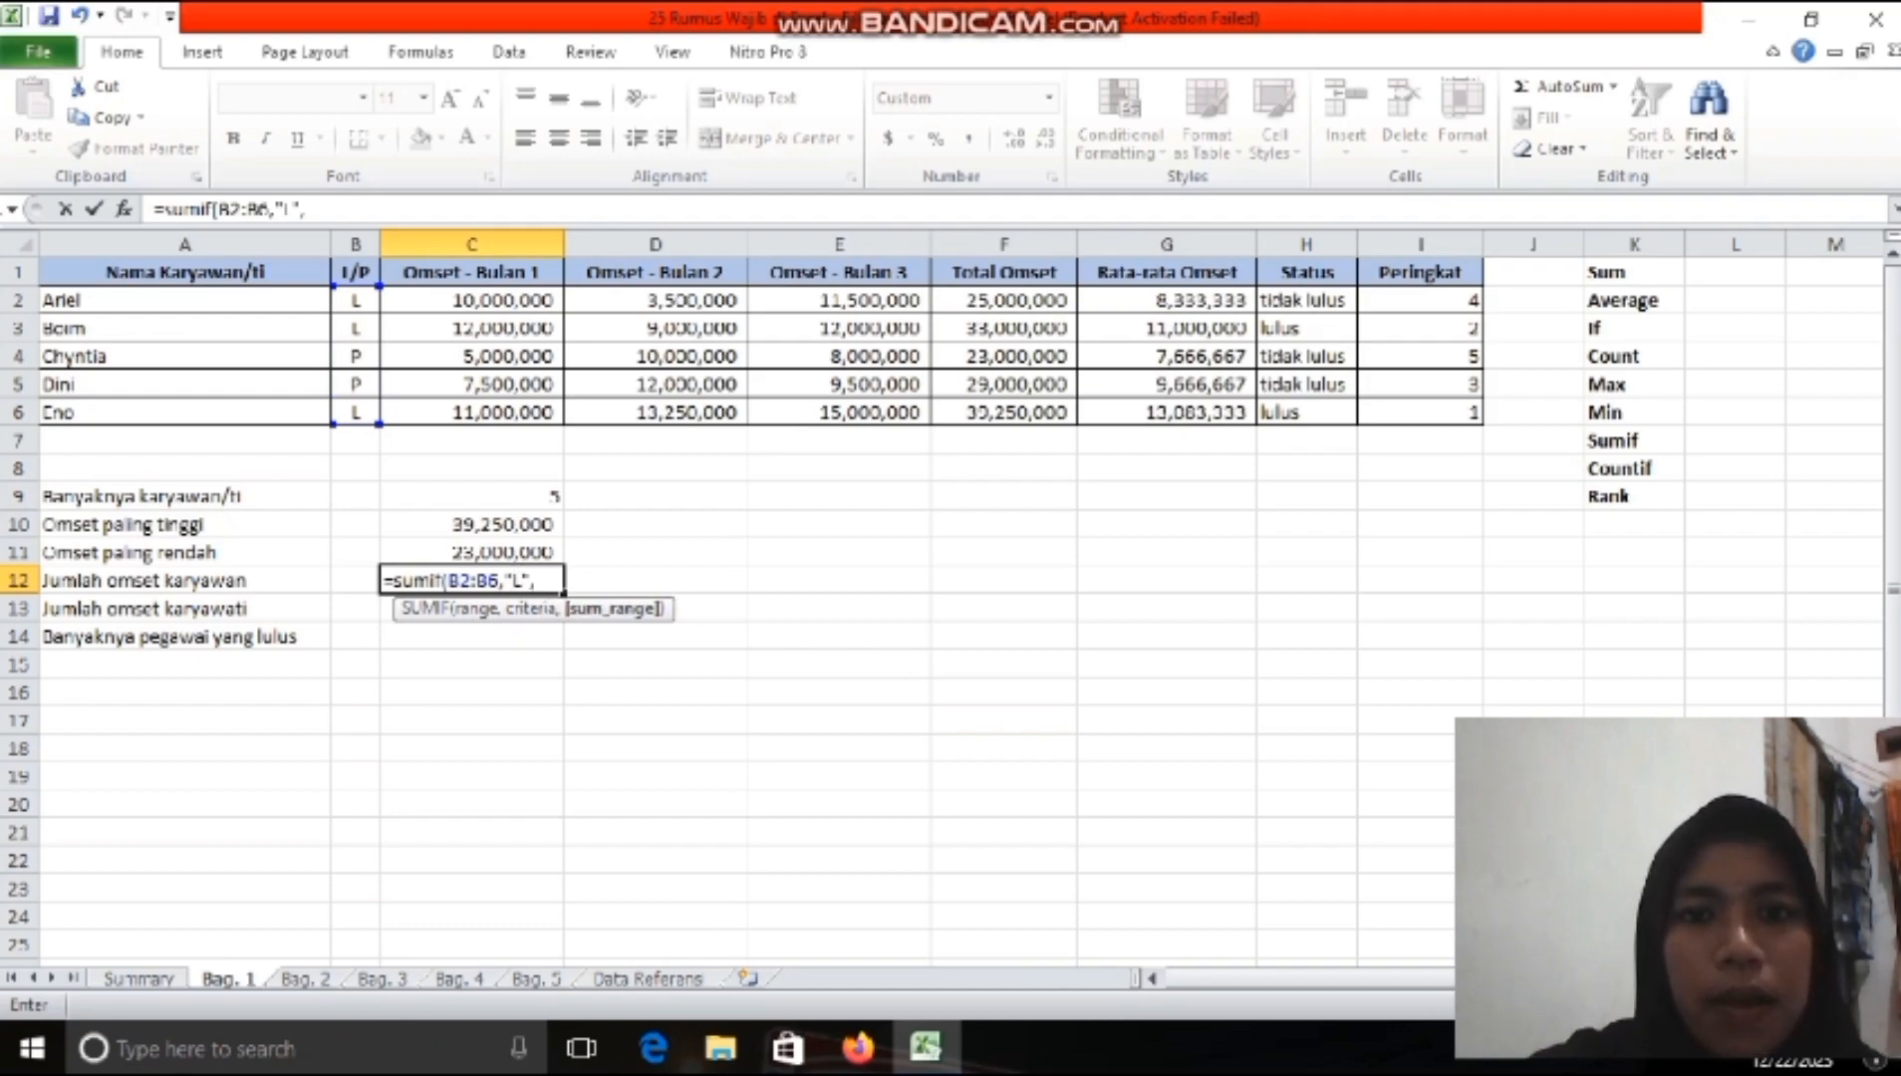
pyautogui.click(1004, 300)
pyautogui.moveTo(1005, 300); pyautogui.dragTo(1004, 411)
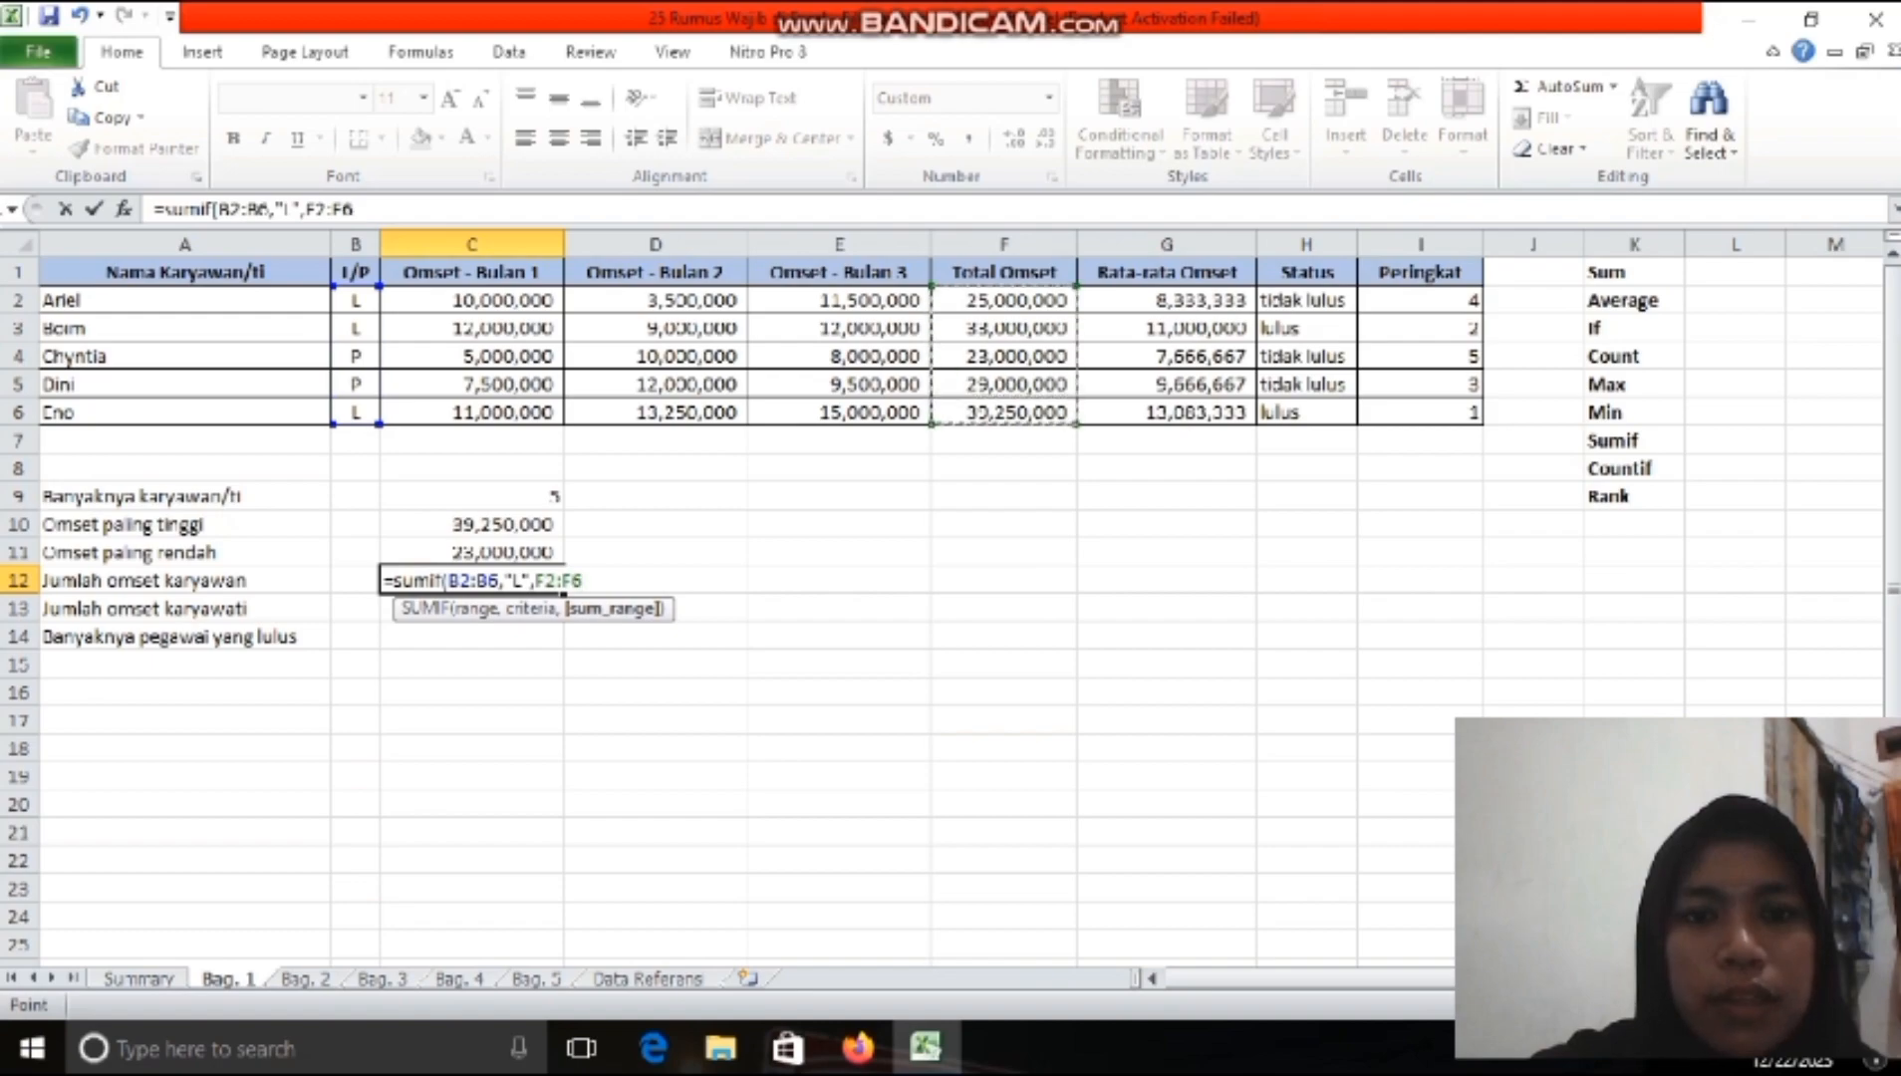
pyautogui.write(')')
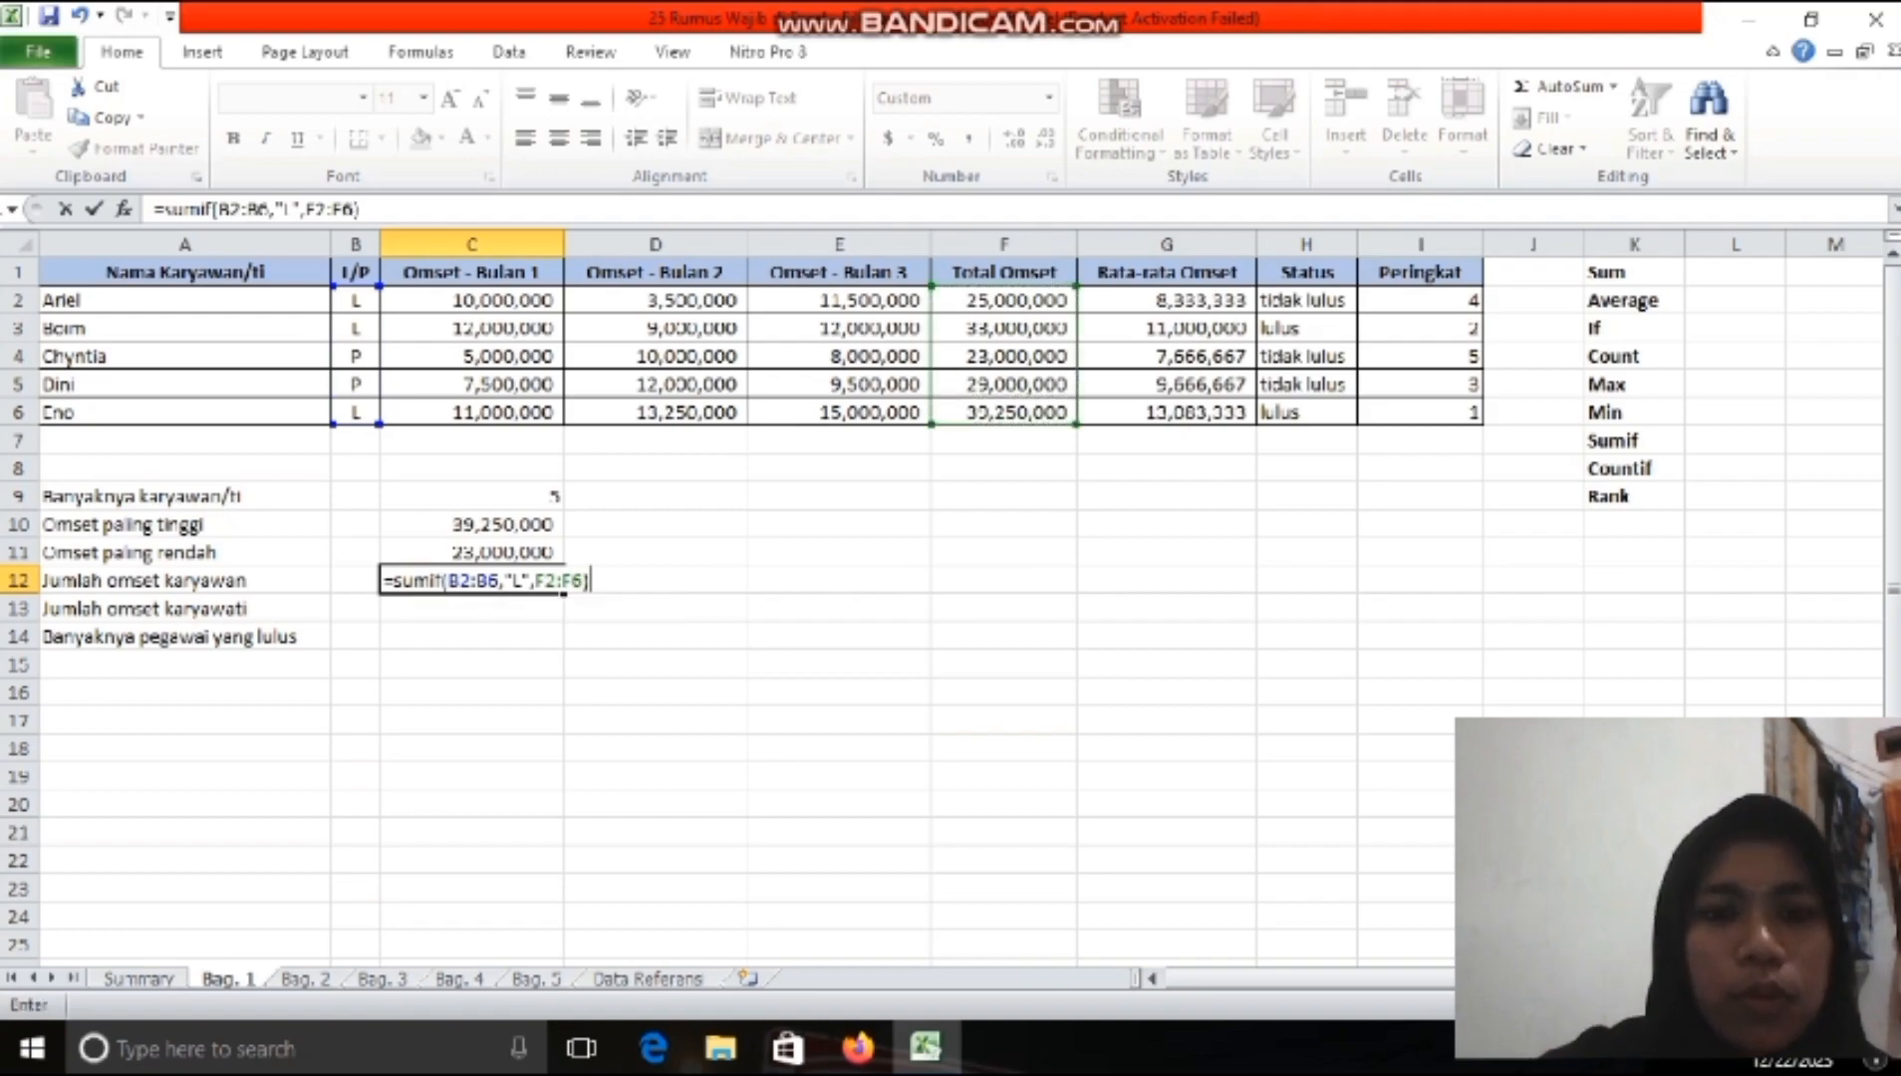
pyautogui.press('Return')
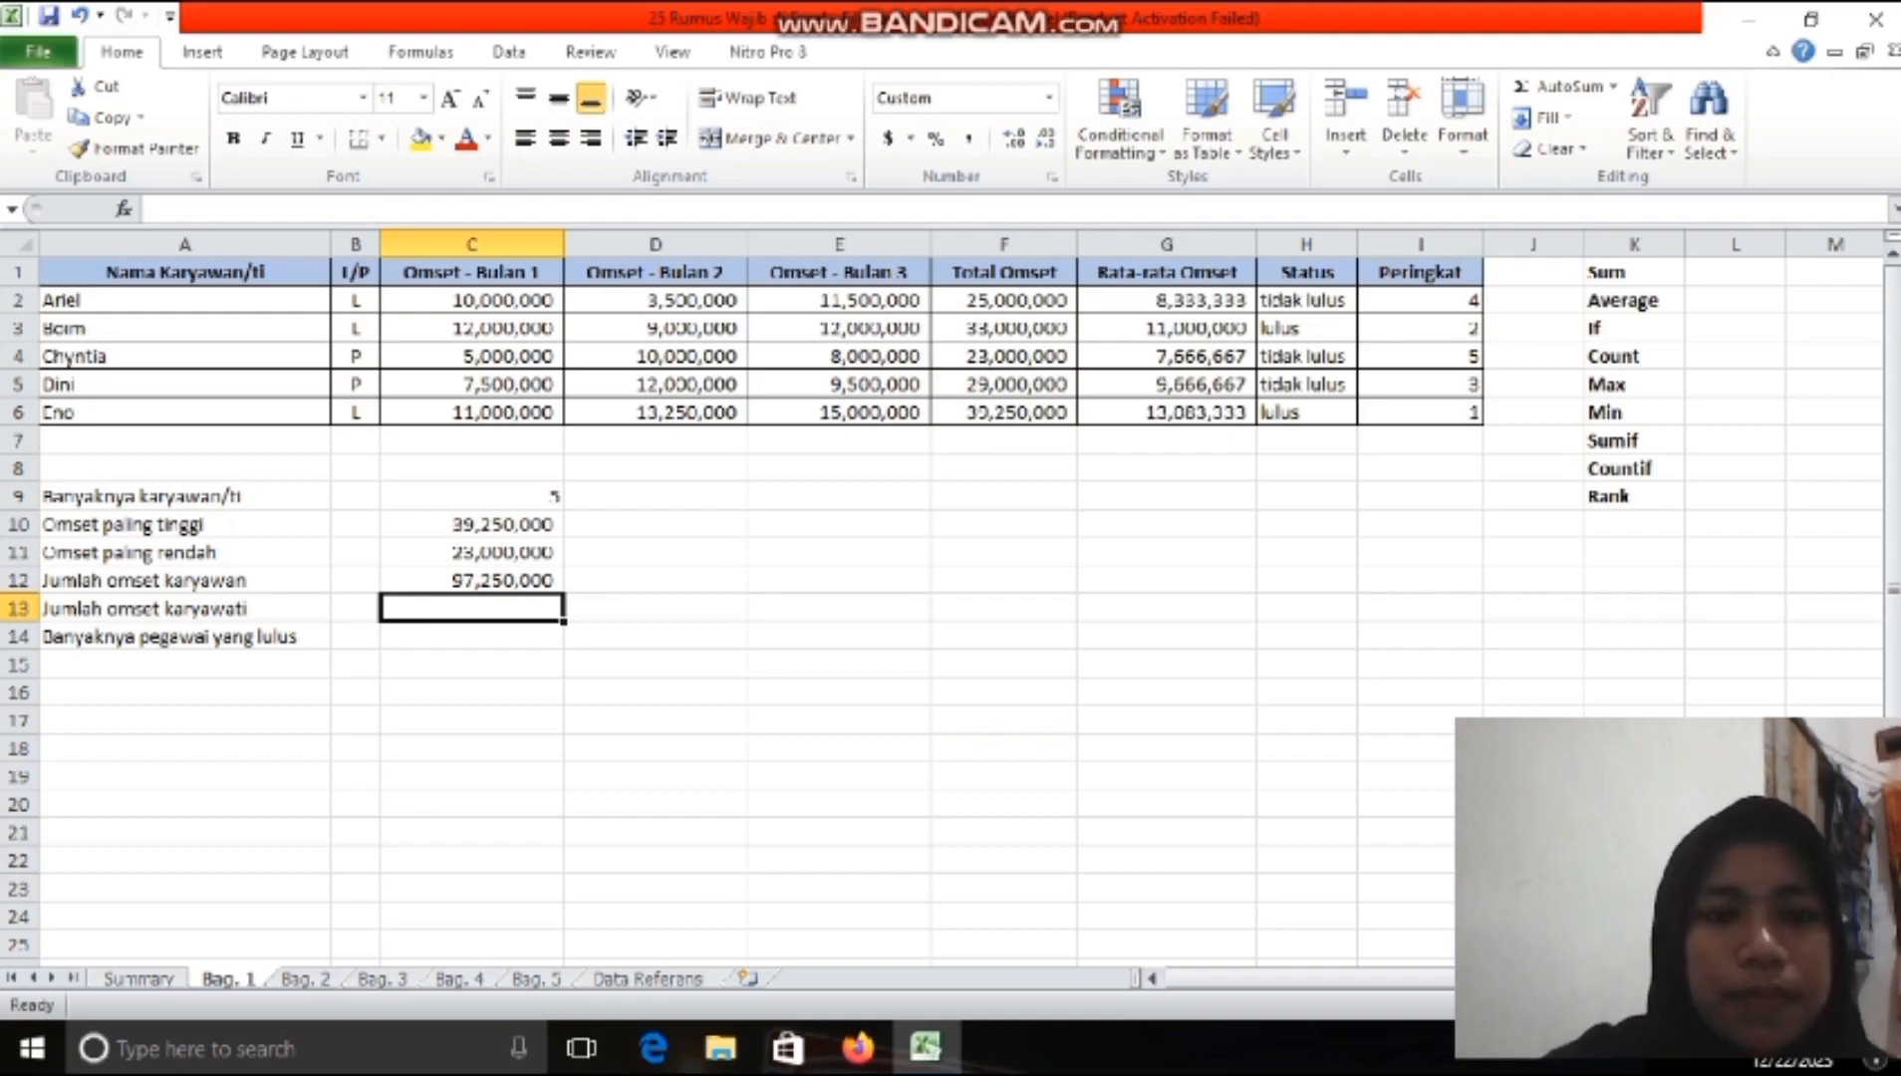
# - Sum the female employees' total sales in C13, beside Jumlah omset karyawati, with =SUMIF(B2:B6,"P",F2:F6)
pyautogui.write('=su')
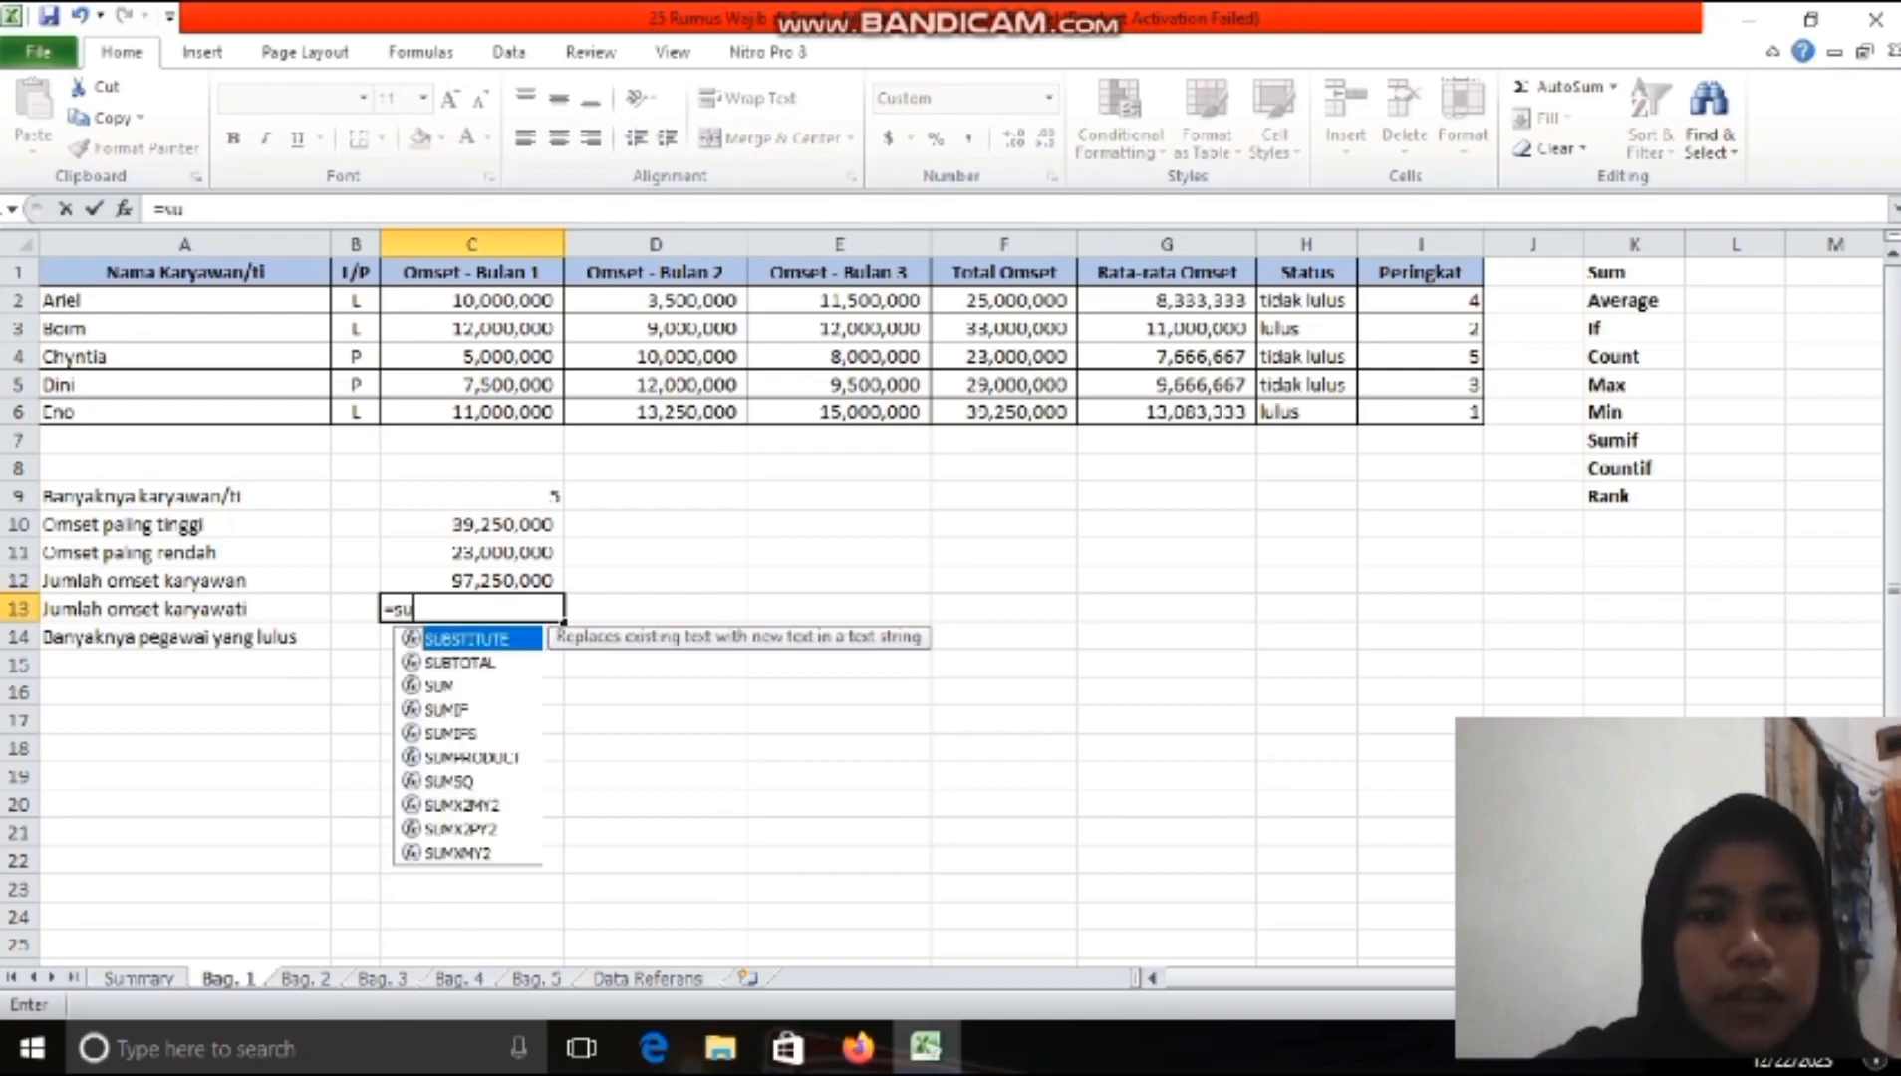
pyautogui.write('mif')
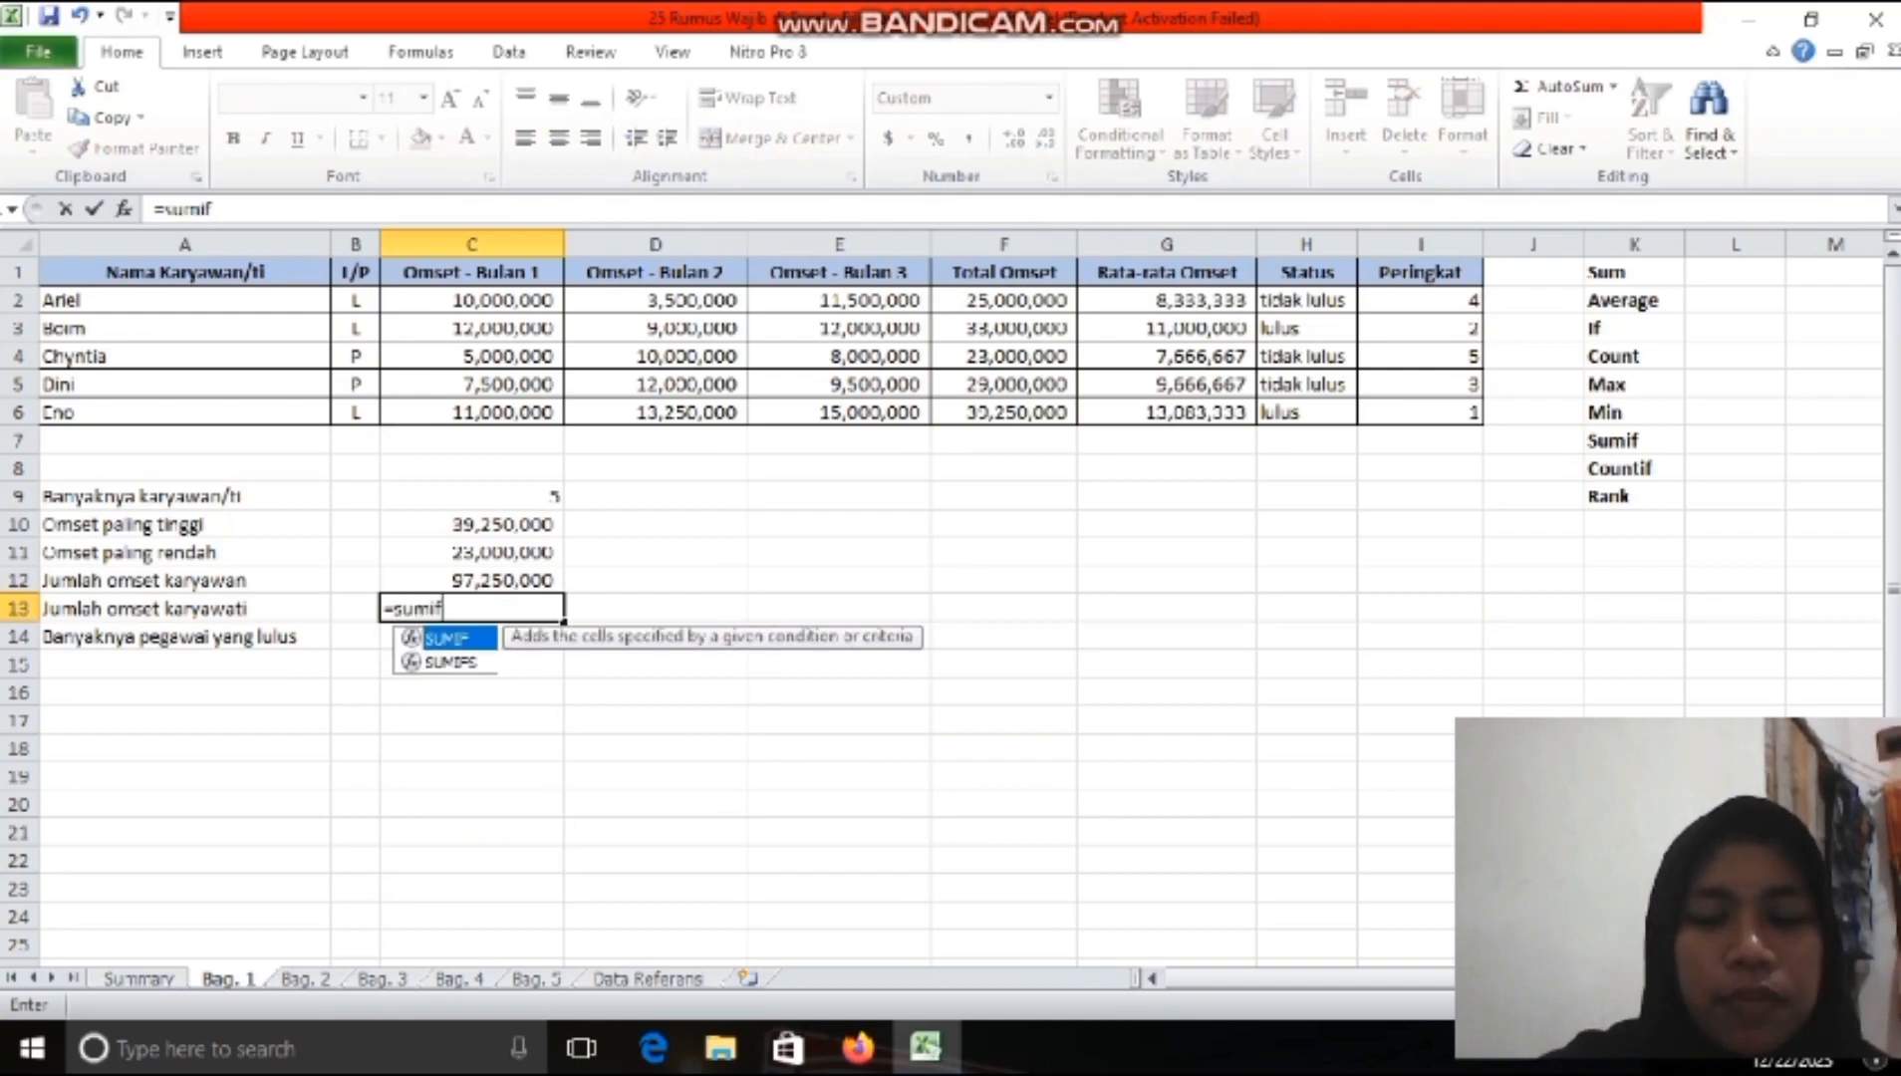
pyautogui.write('(')
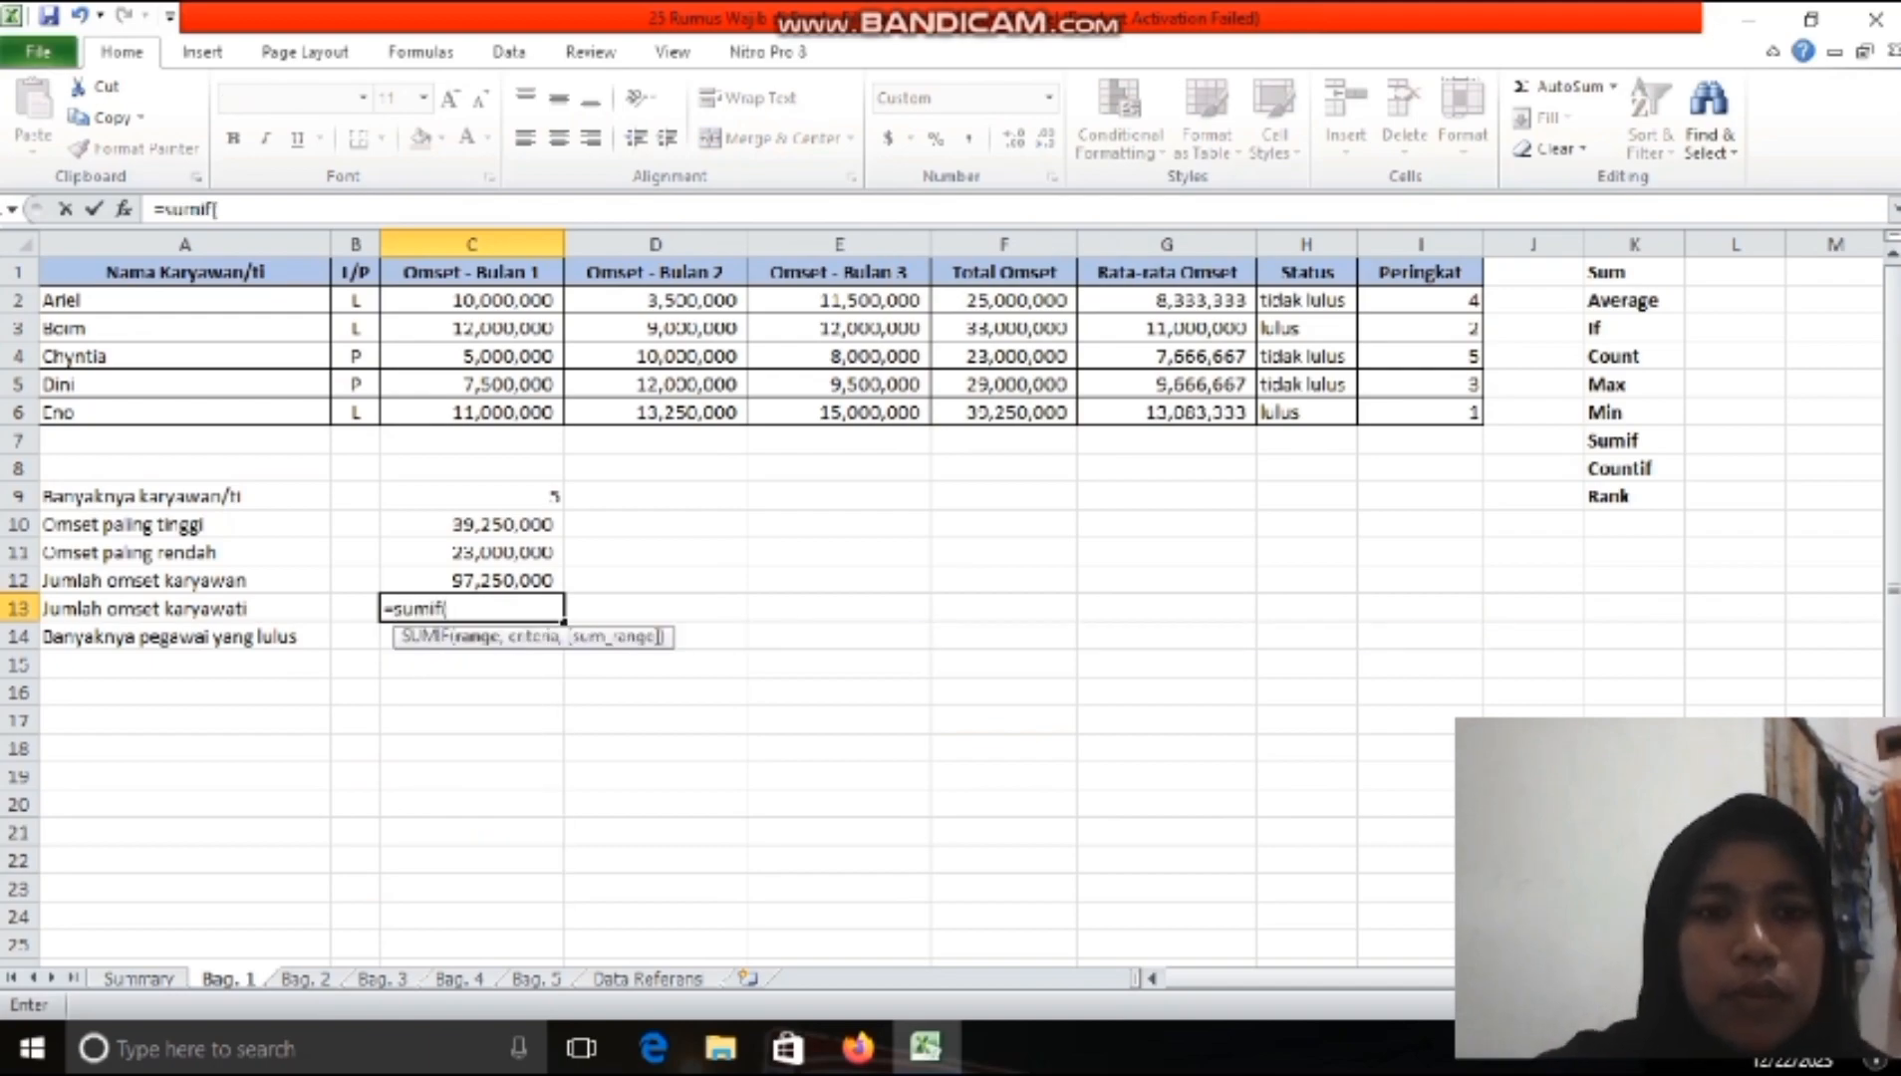
pyautogui.moveTo(355, 299); pyautogui.dragTo(354, 412)
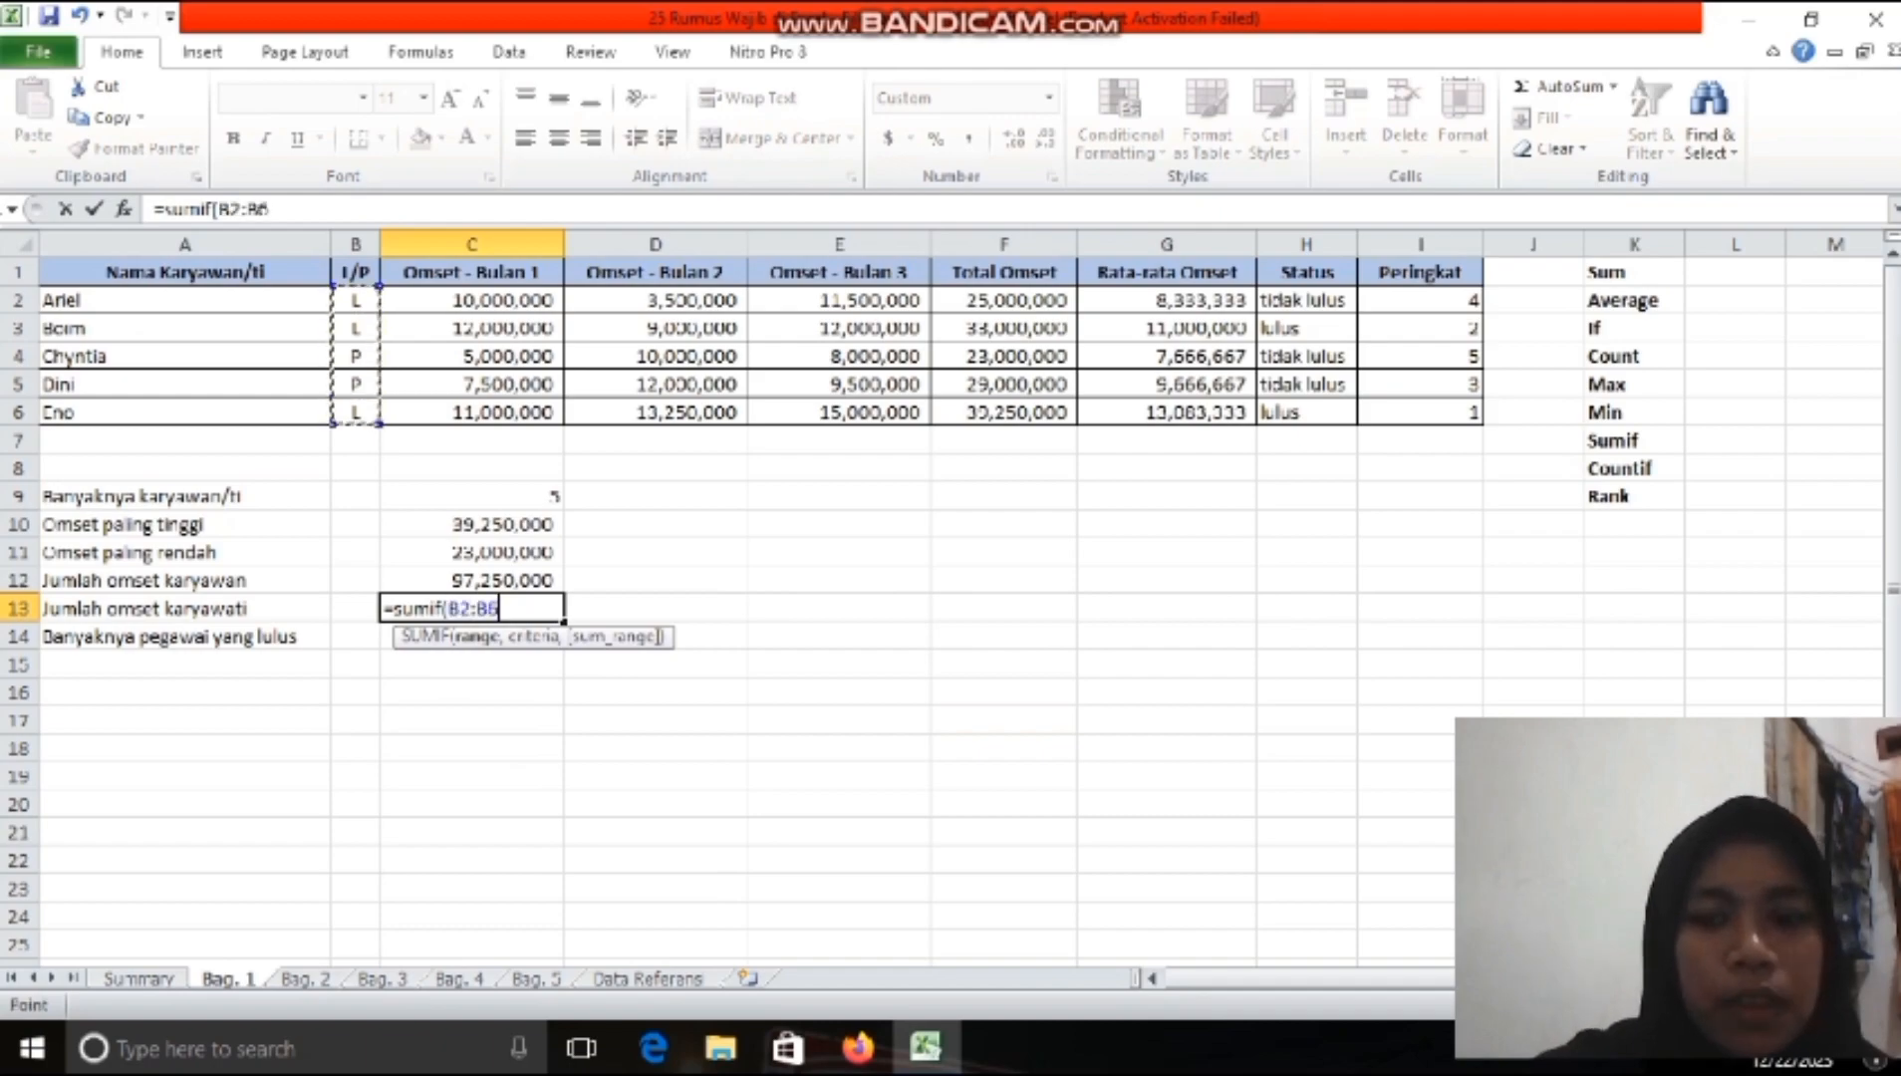
pyautogui.write(',')
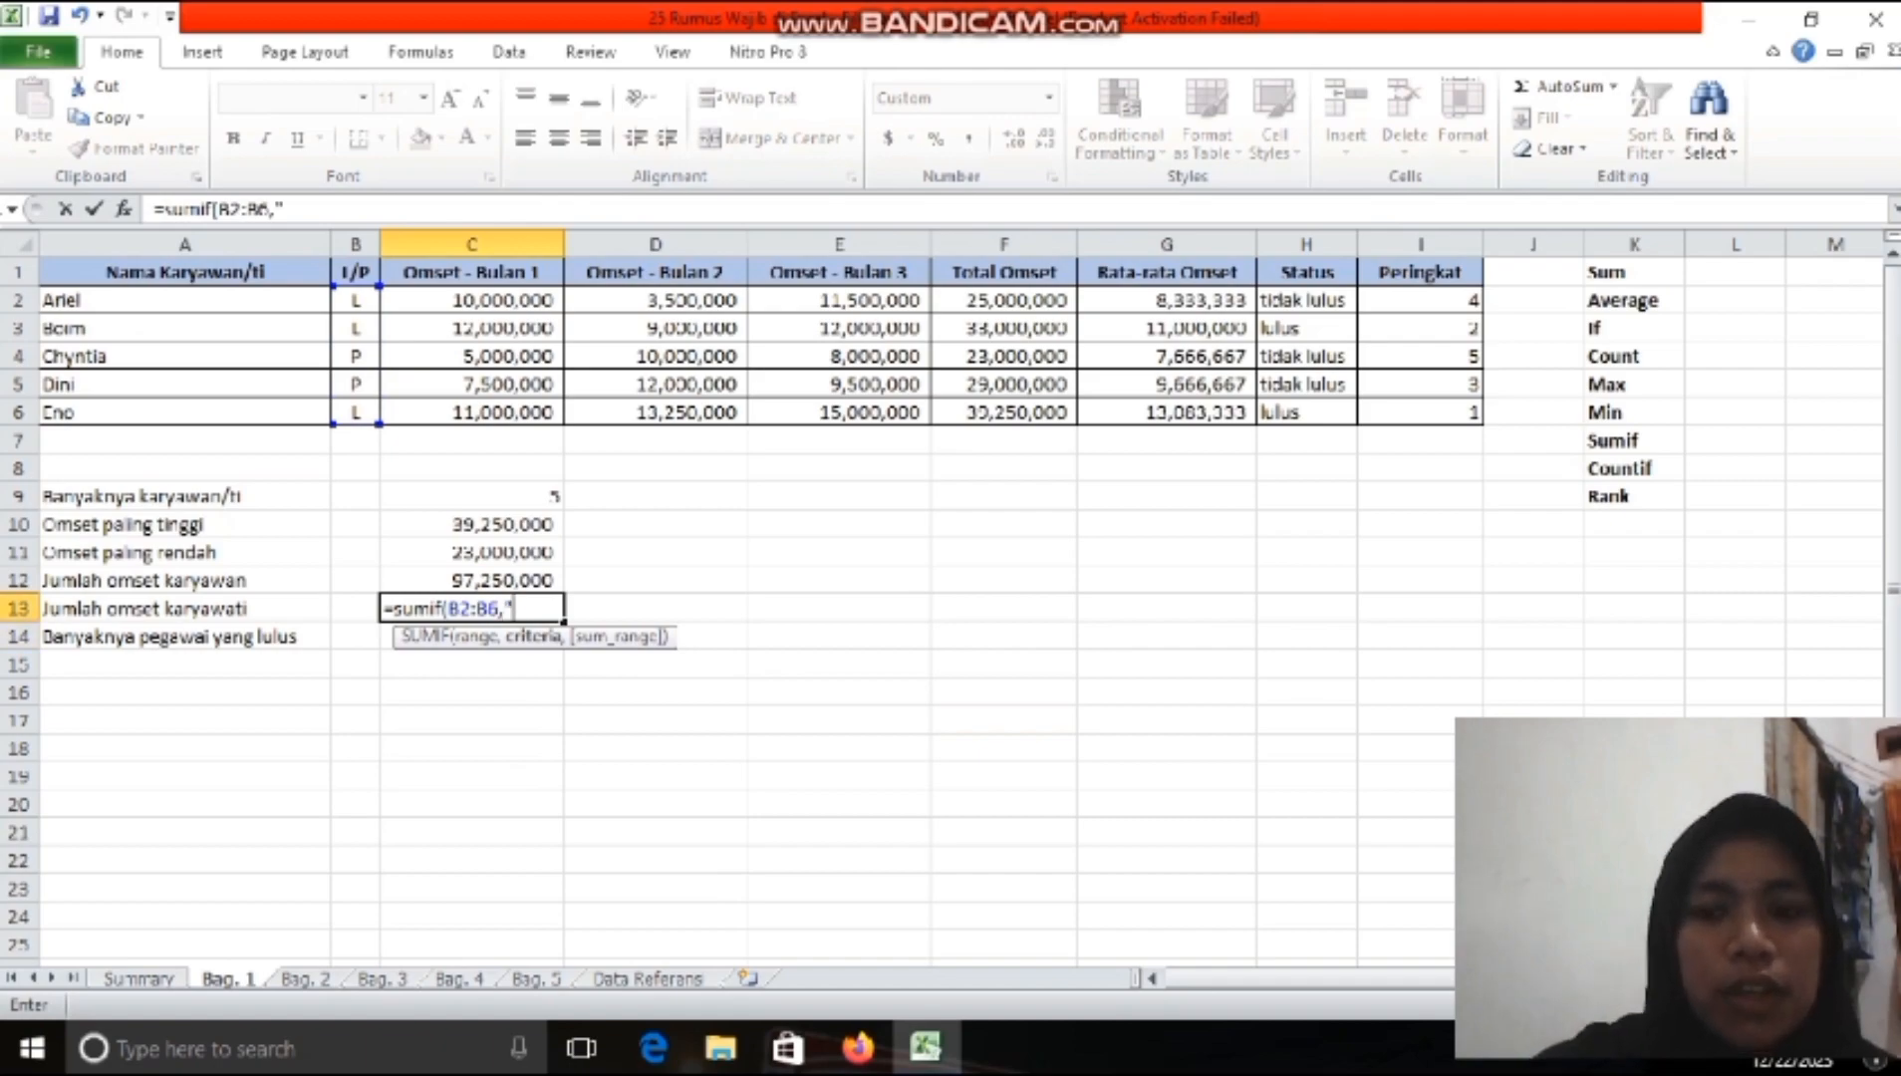
pyautogui.write('"P",')
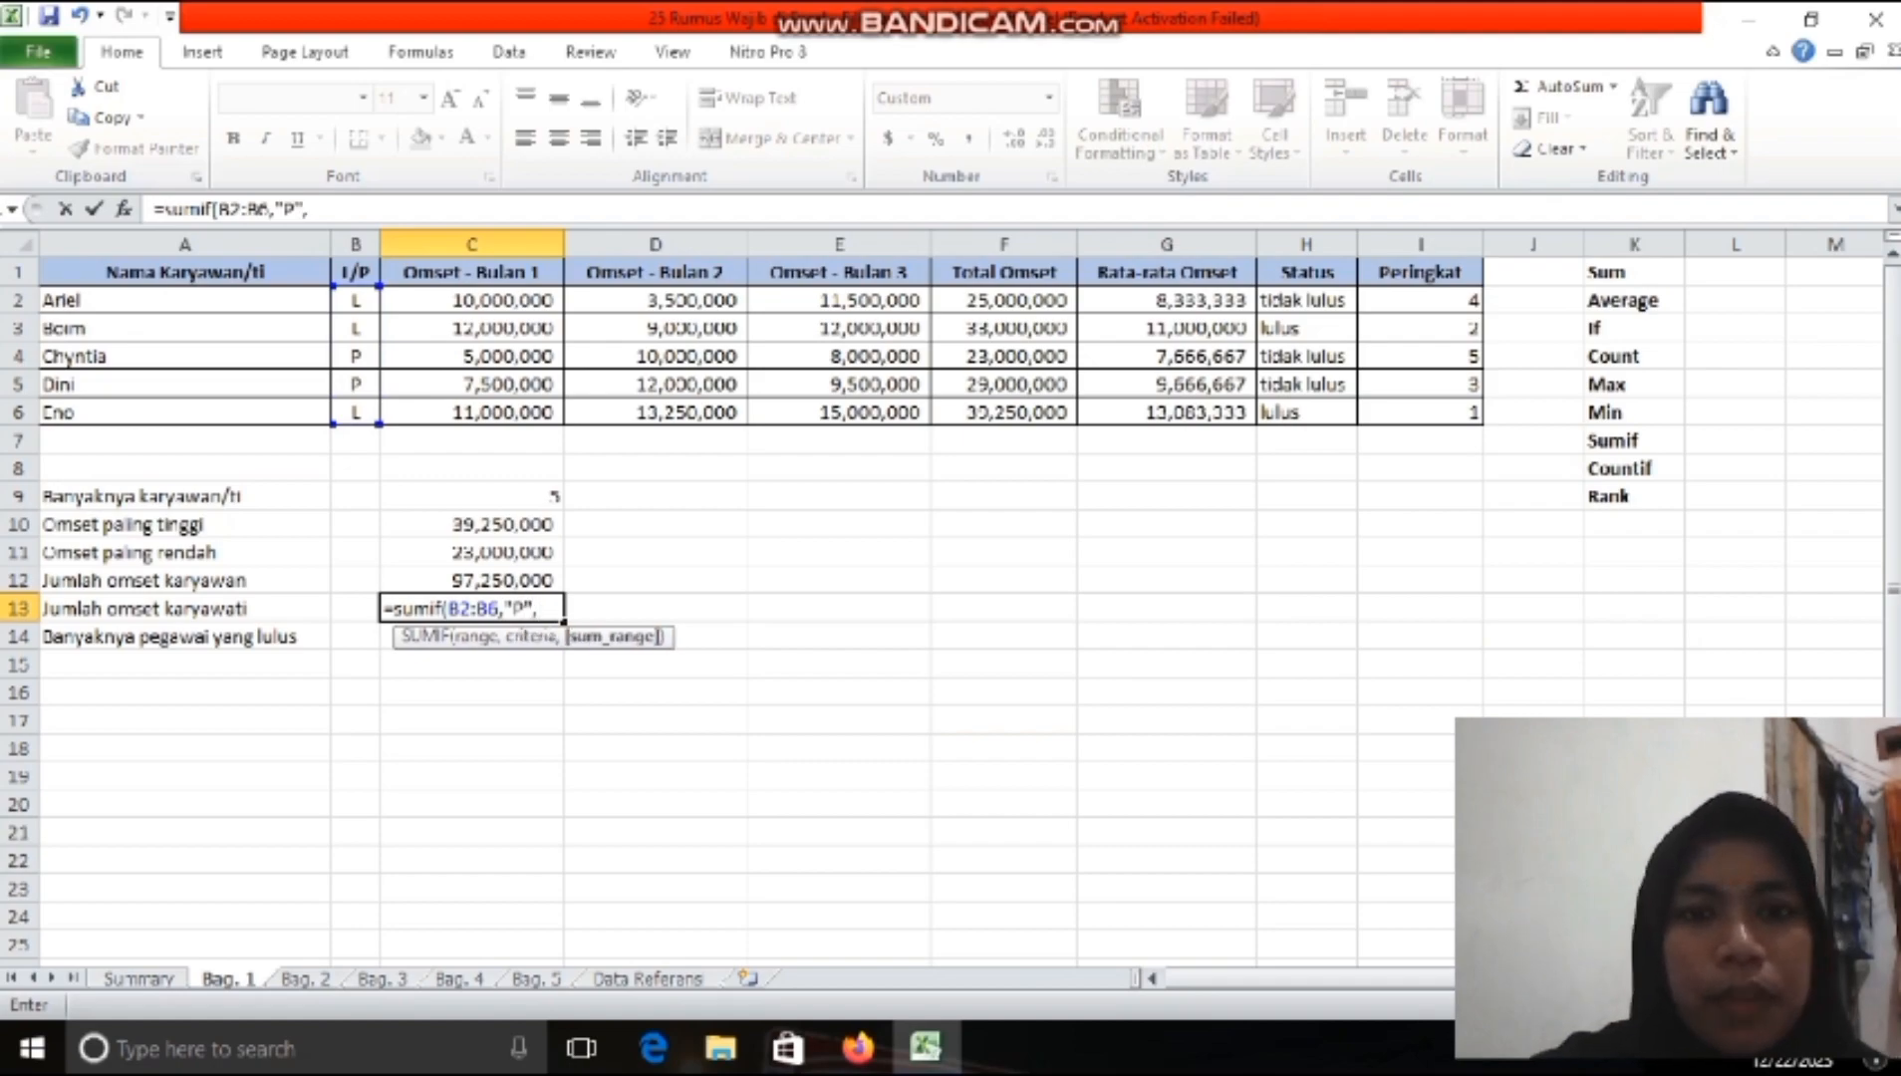
pyautogui.moveTo(1004, 300); pyautogui.dragTo(1004, 412)
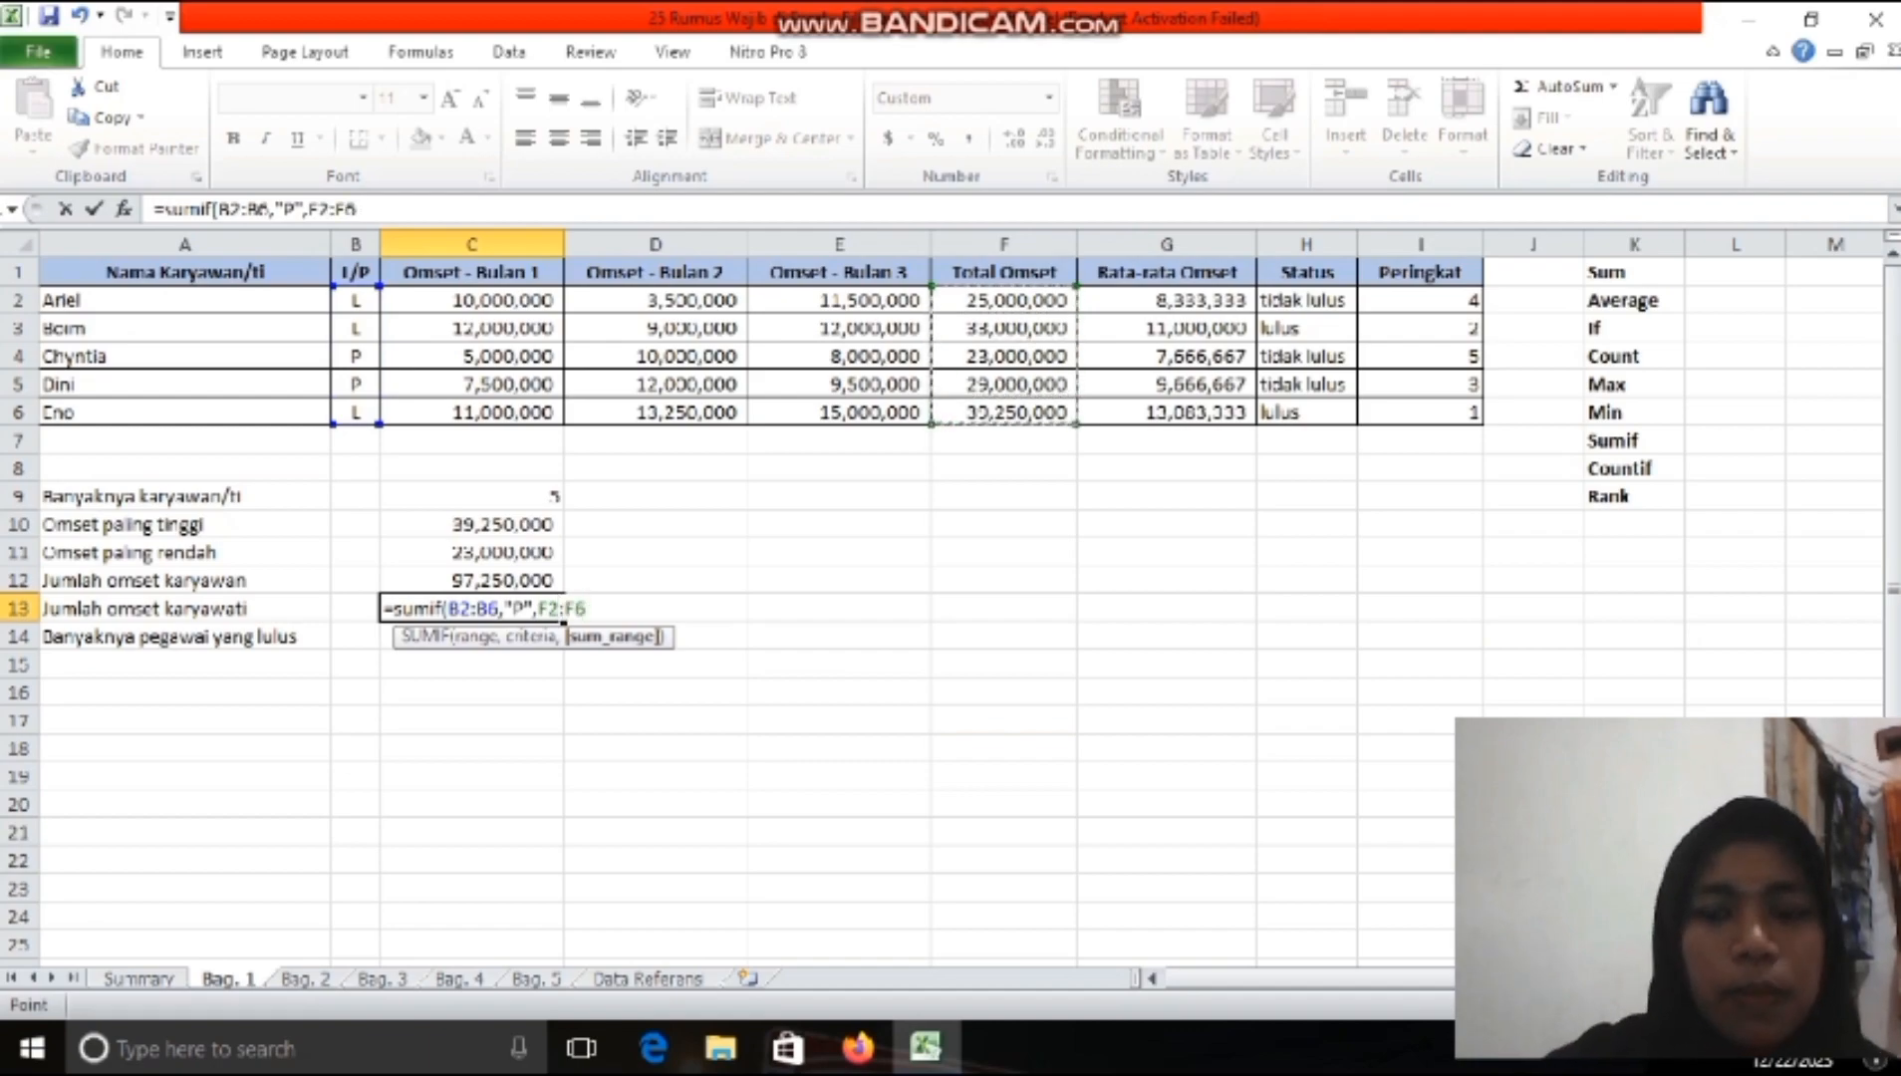
pyautogui.write(')')
pyautogui.press('Return')
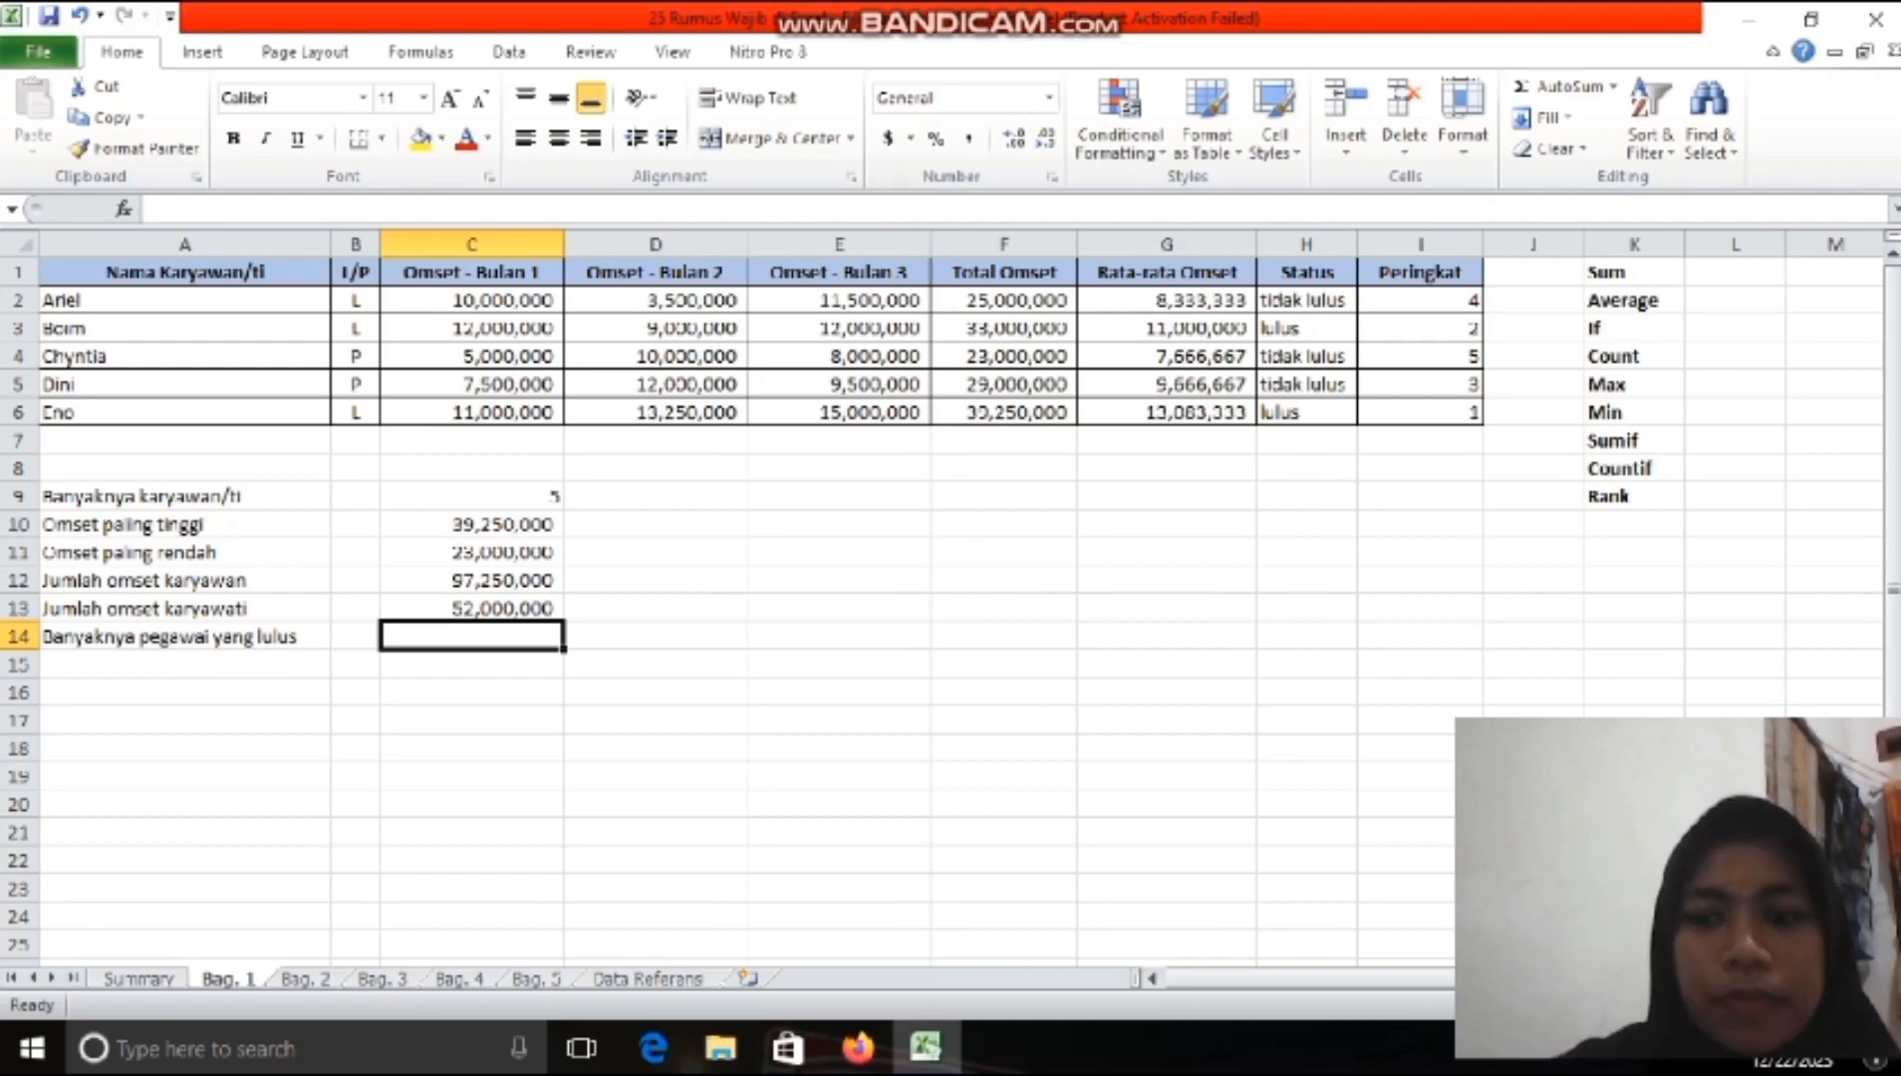
# - Count the employees who passed in C14, beside Banyaknya pegawai yang lulus, with =COUNTIF(H2:H6,"lulus")
pyautogui.write('=')
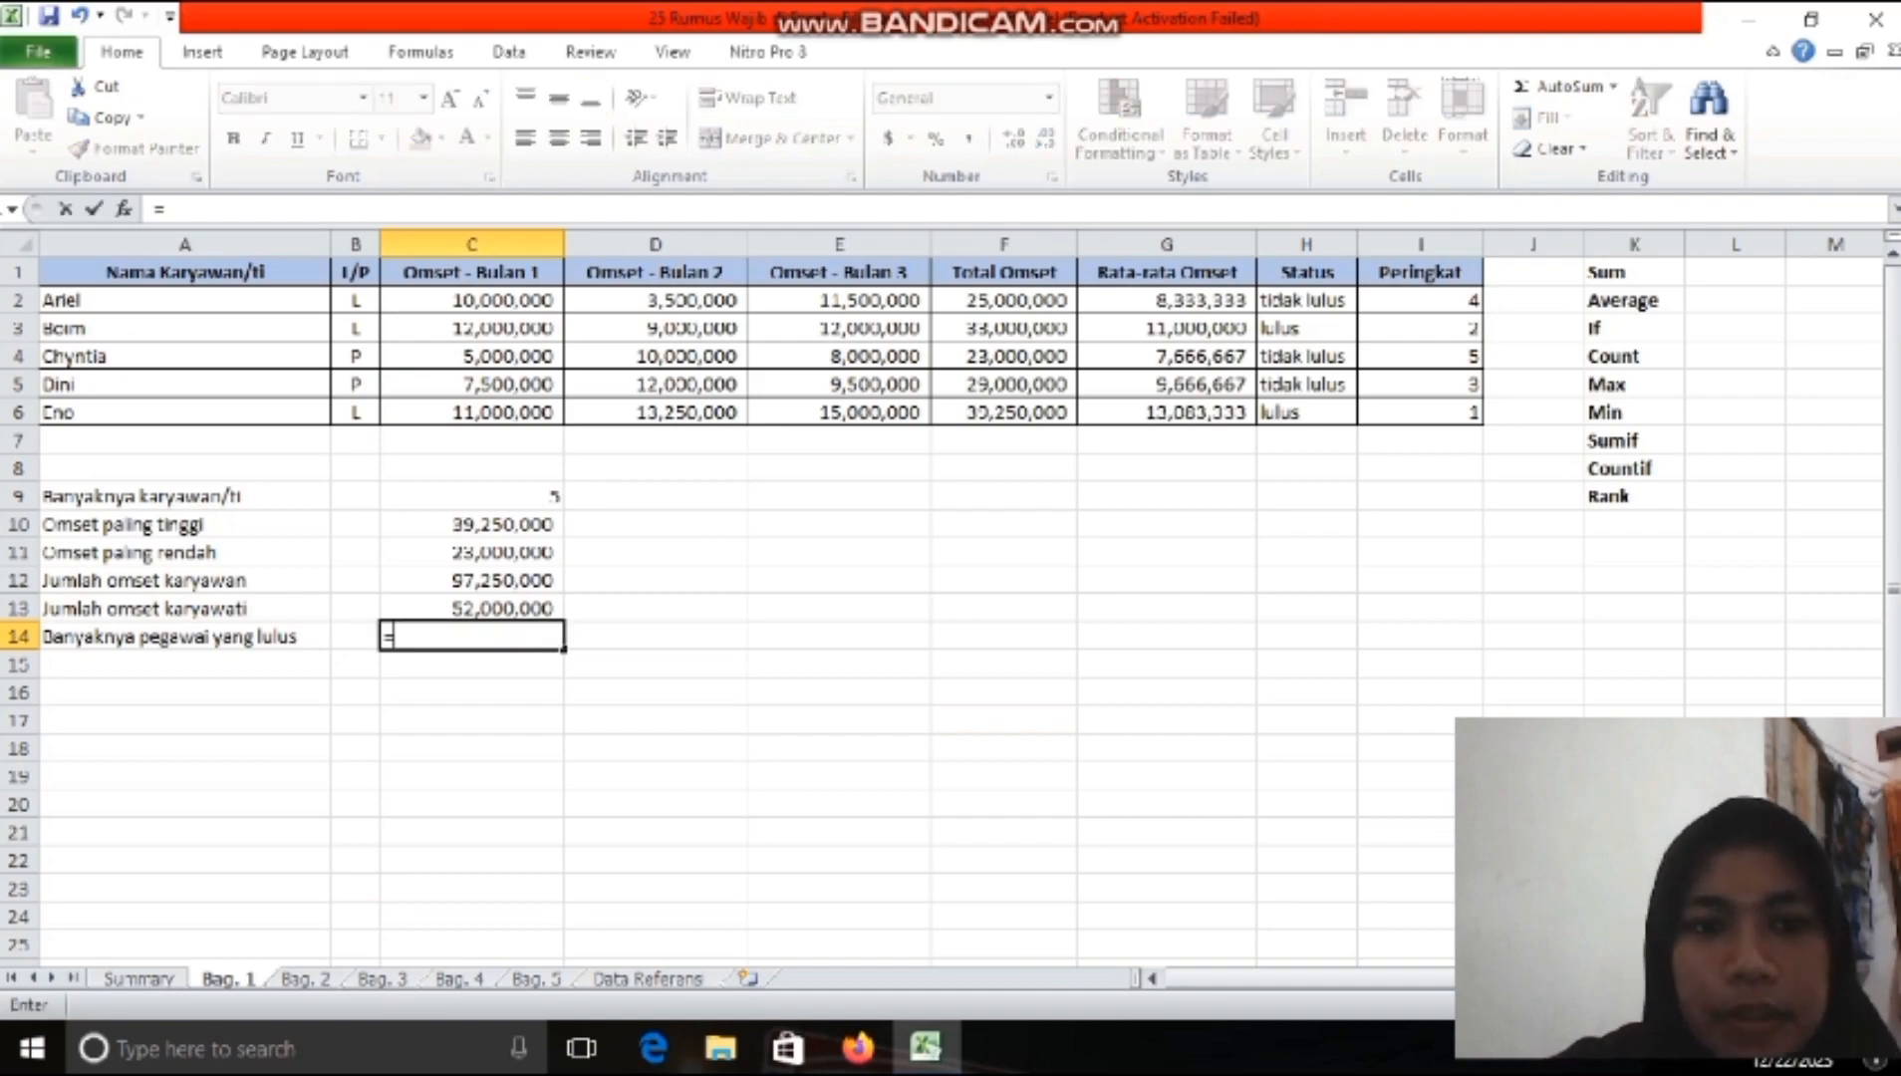
pyautogui.write('coun')
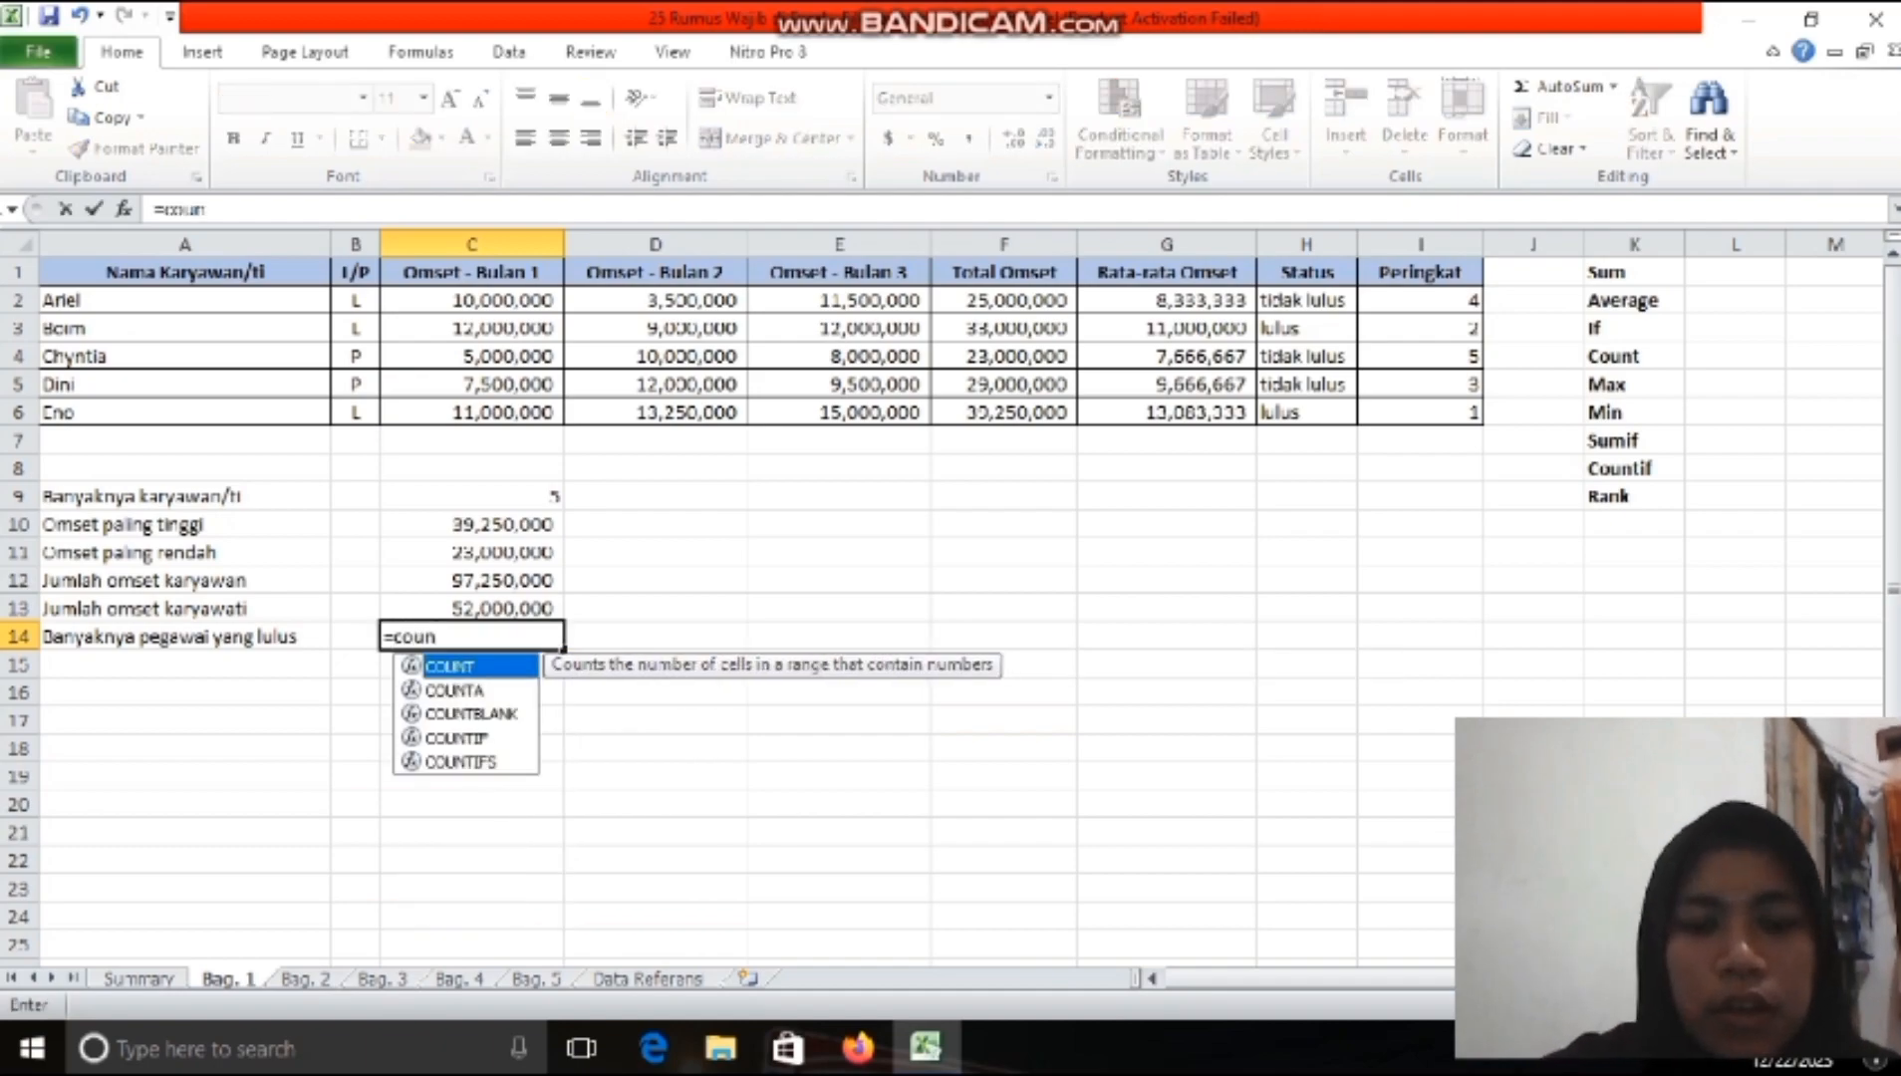
pyautogui.write('ti')
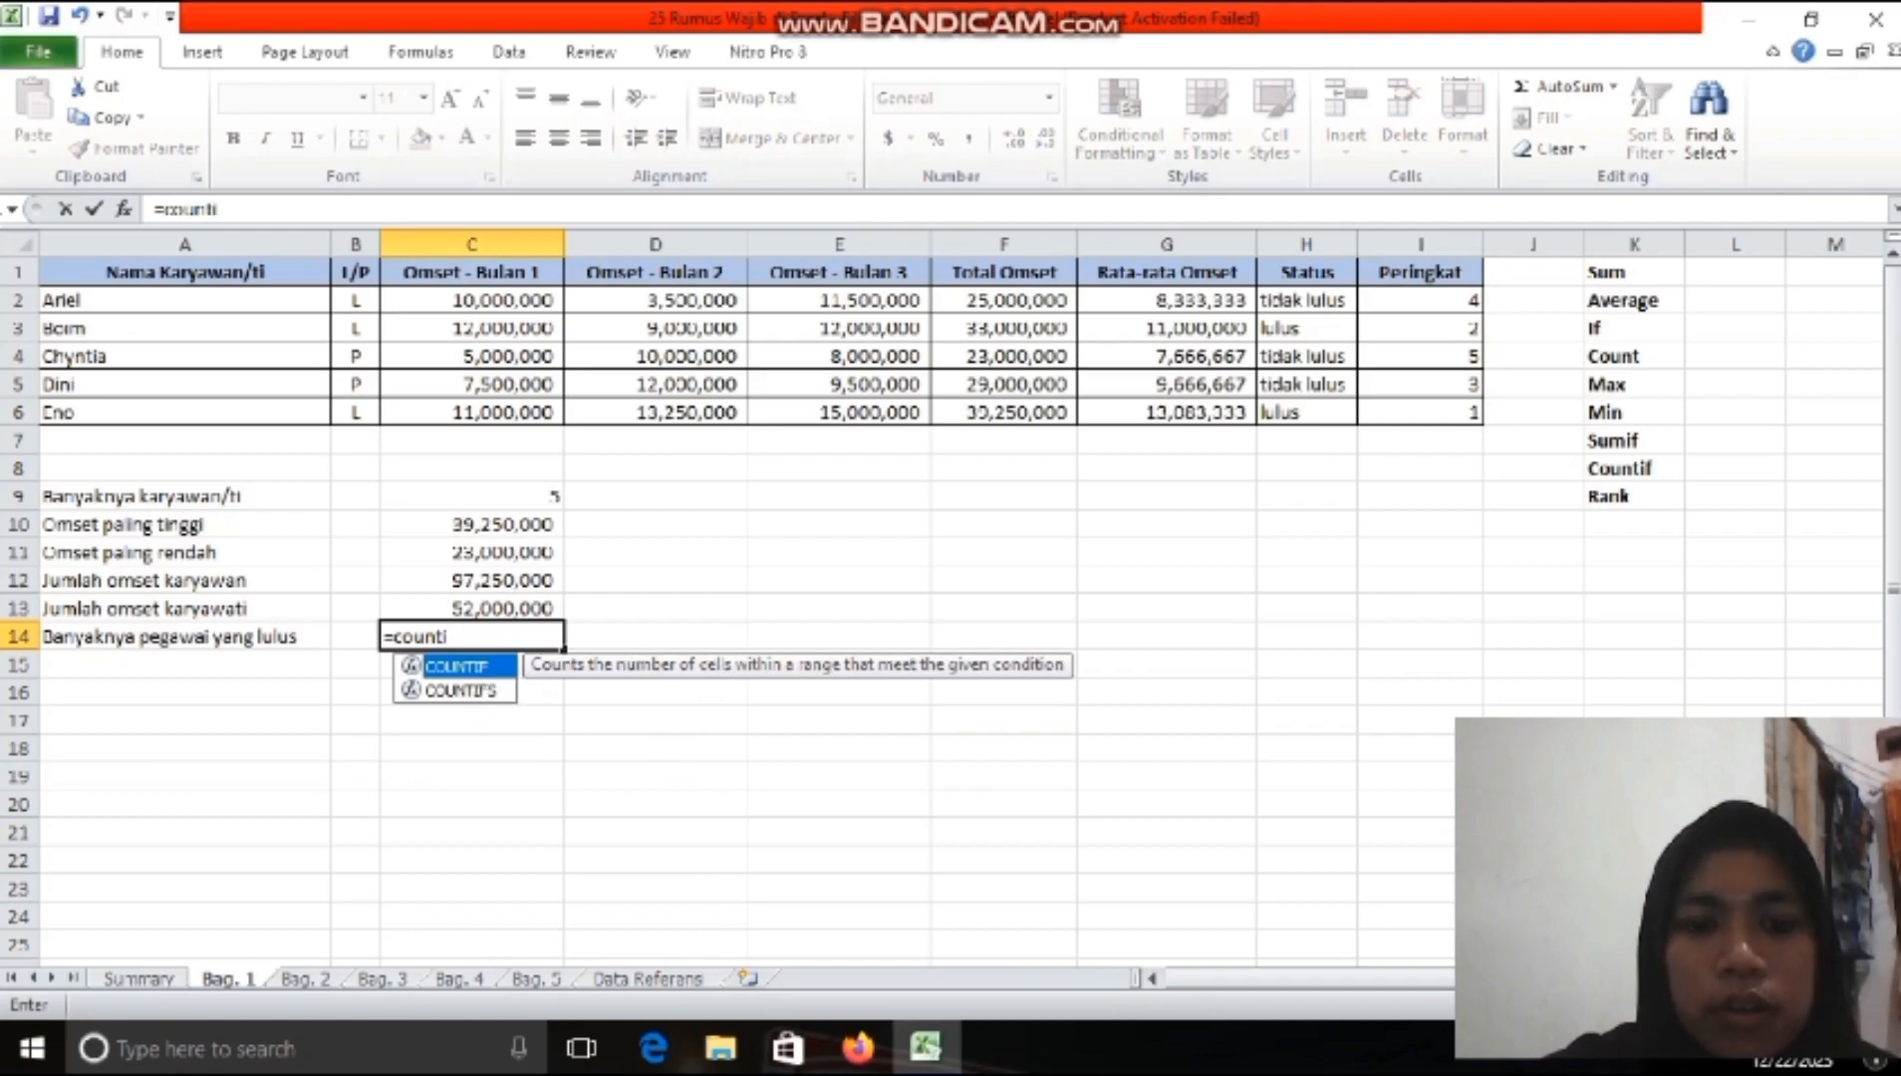
pyautogui.write('f(')
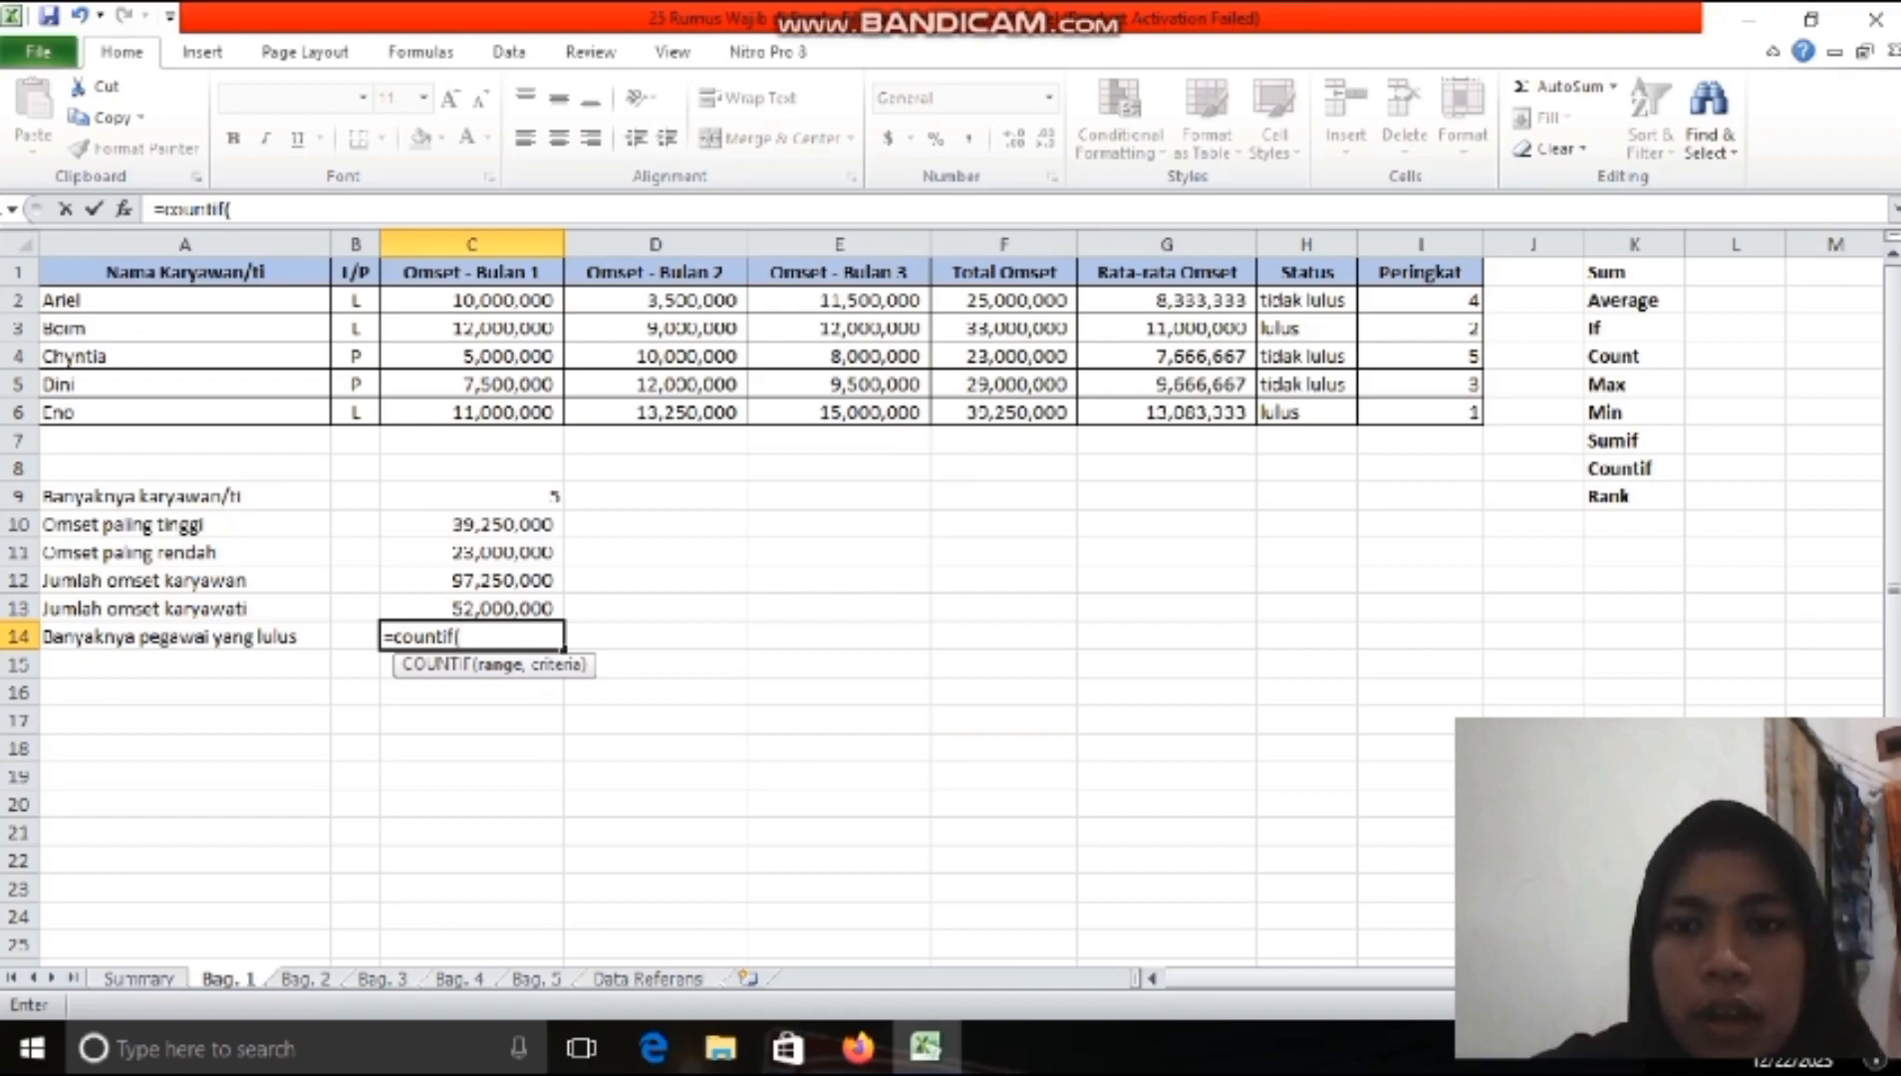
pyautogui.moveTo(1305, 298); pyautogui.dragTo(1304, 412)
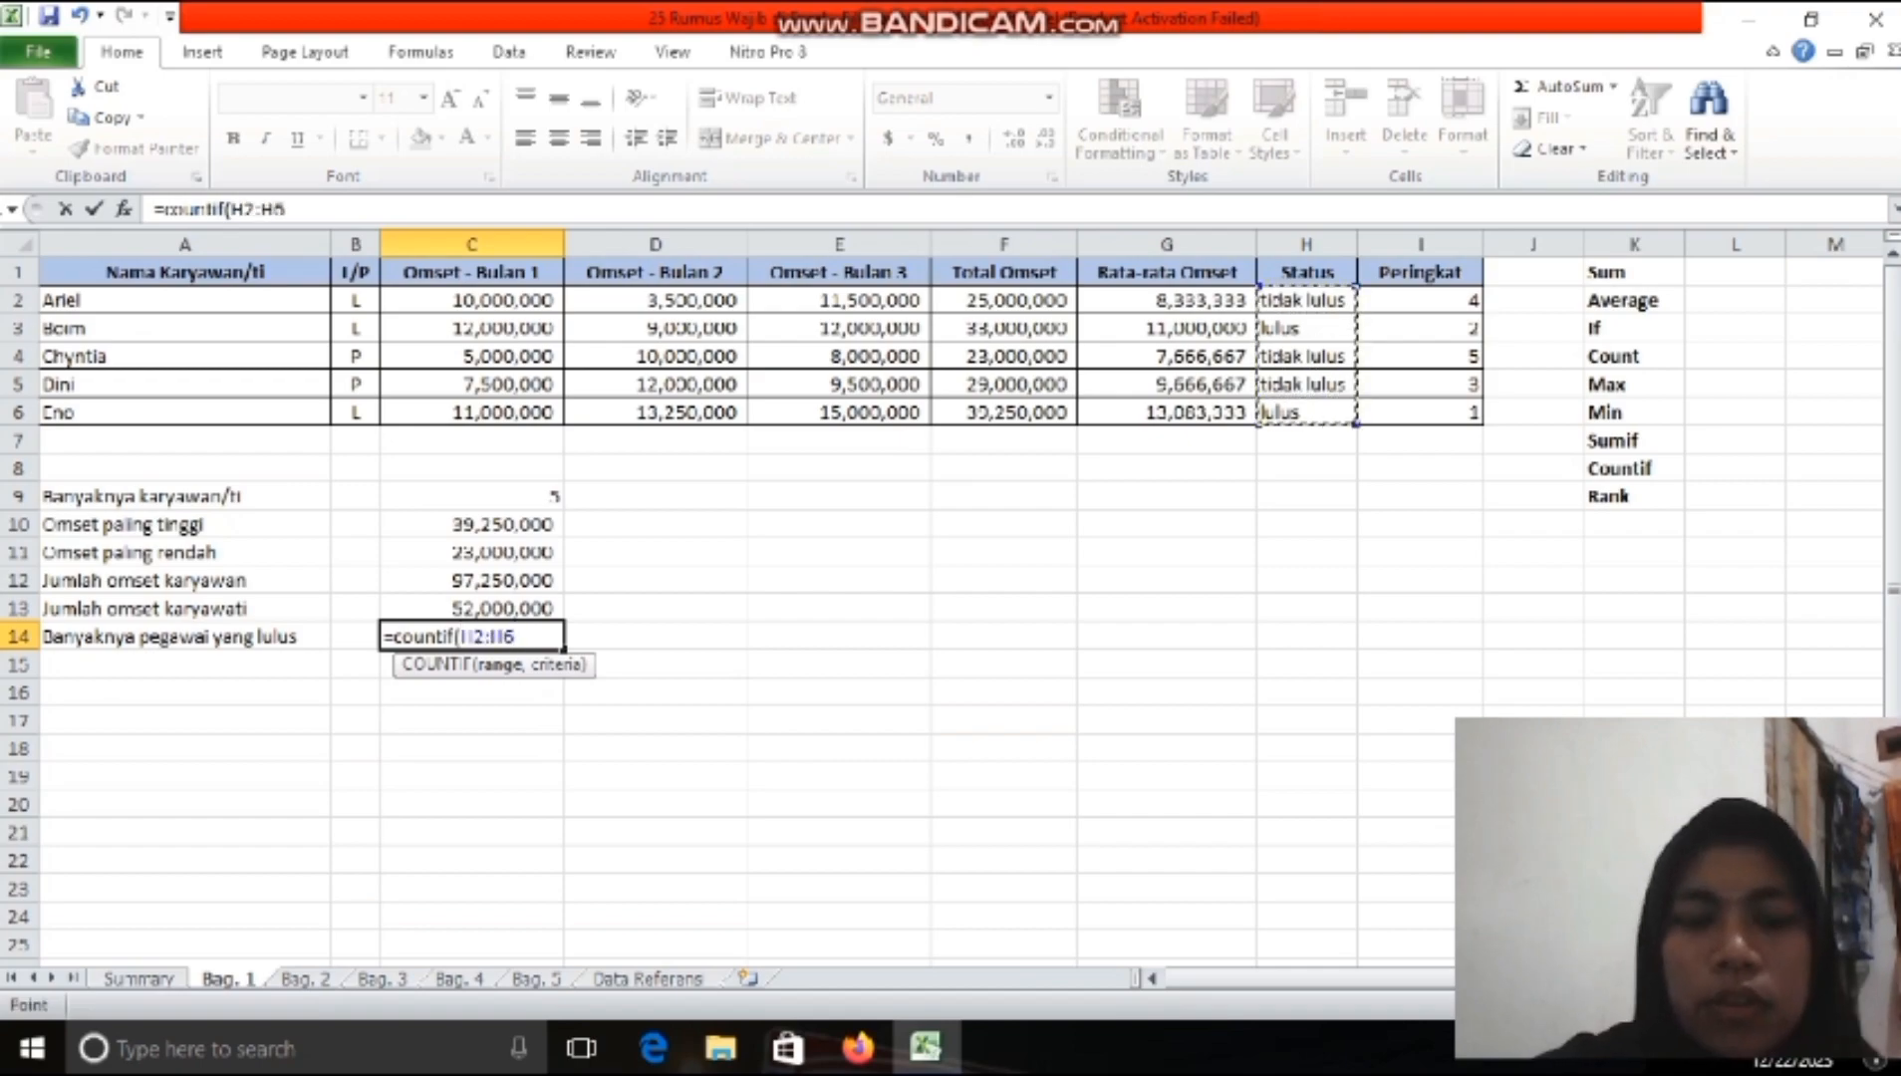
pyautogui.write(',')
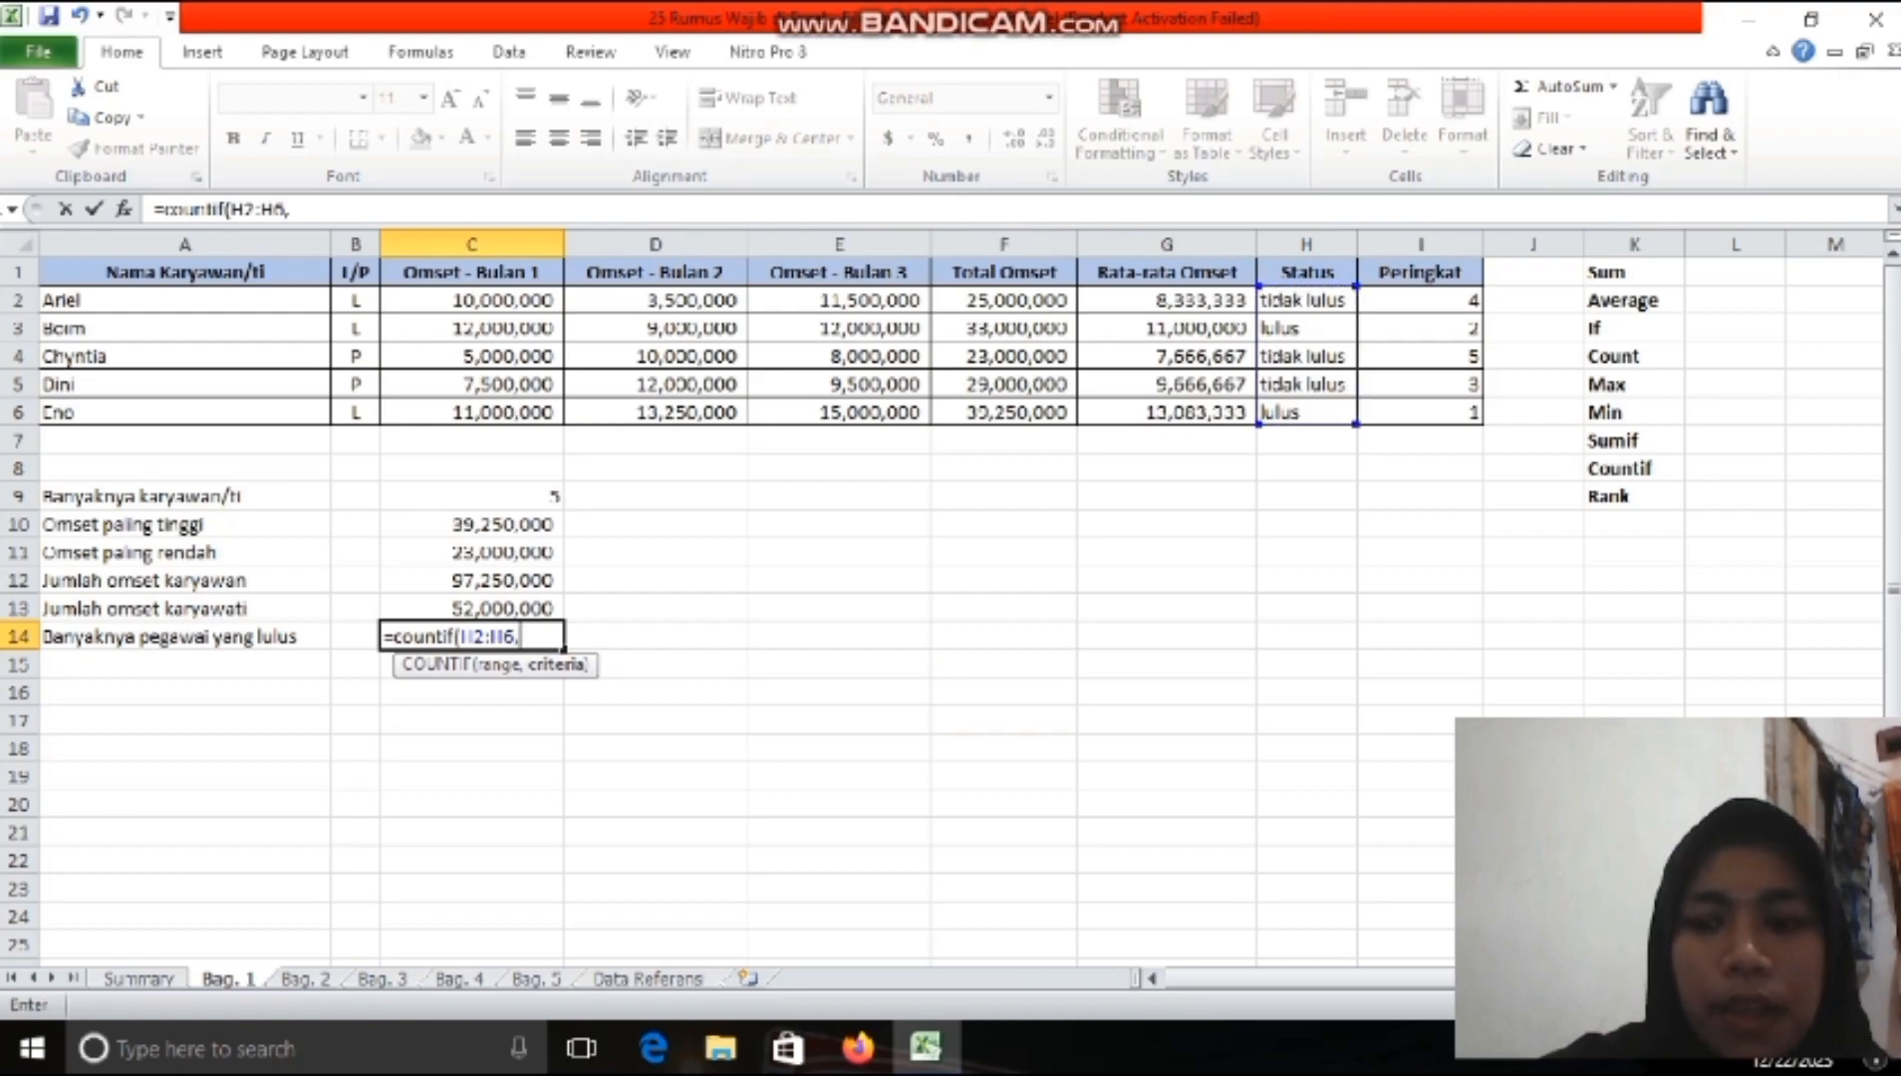
pyautogui.write('"lulus')
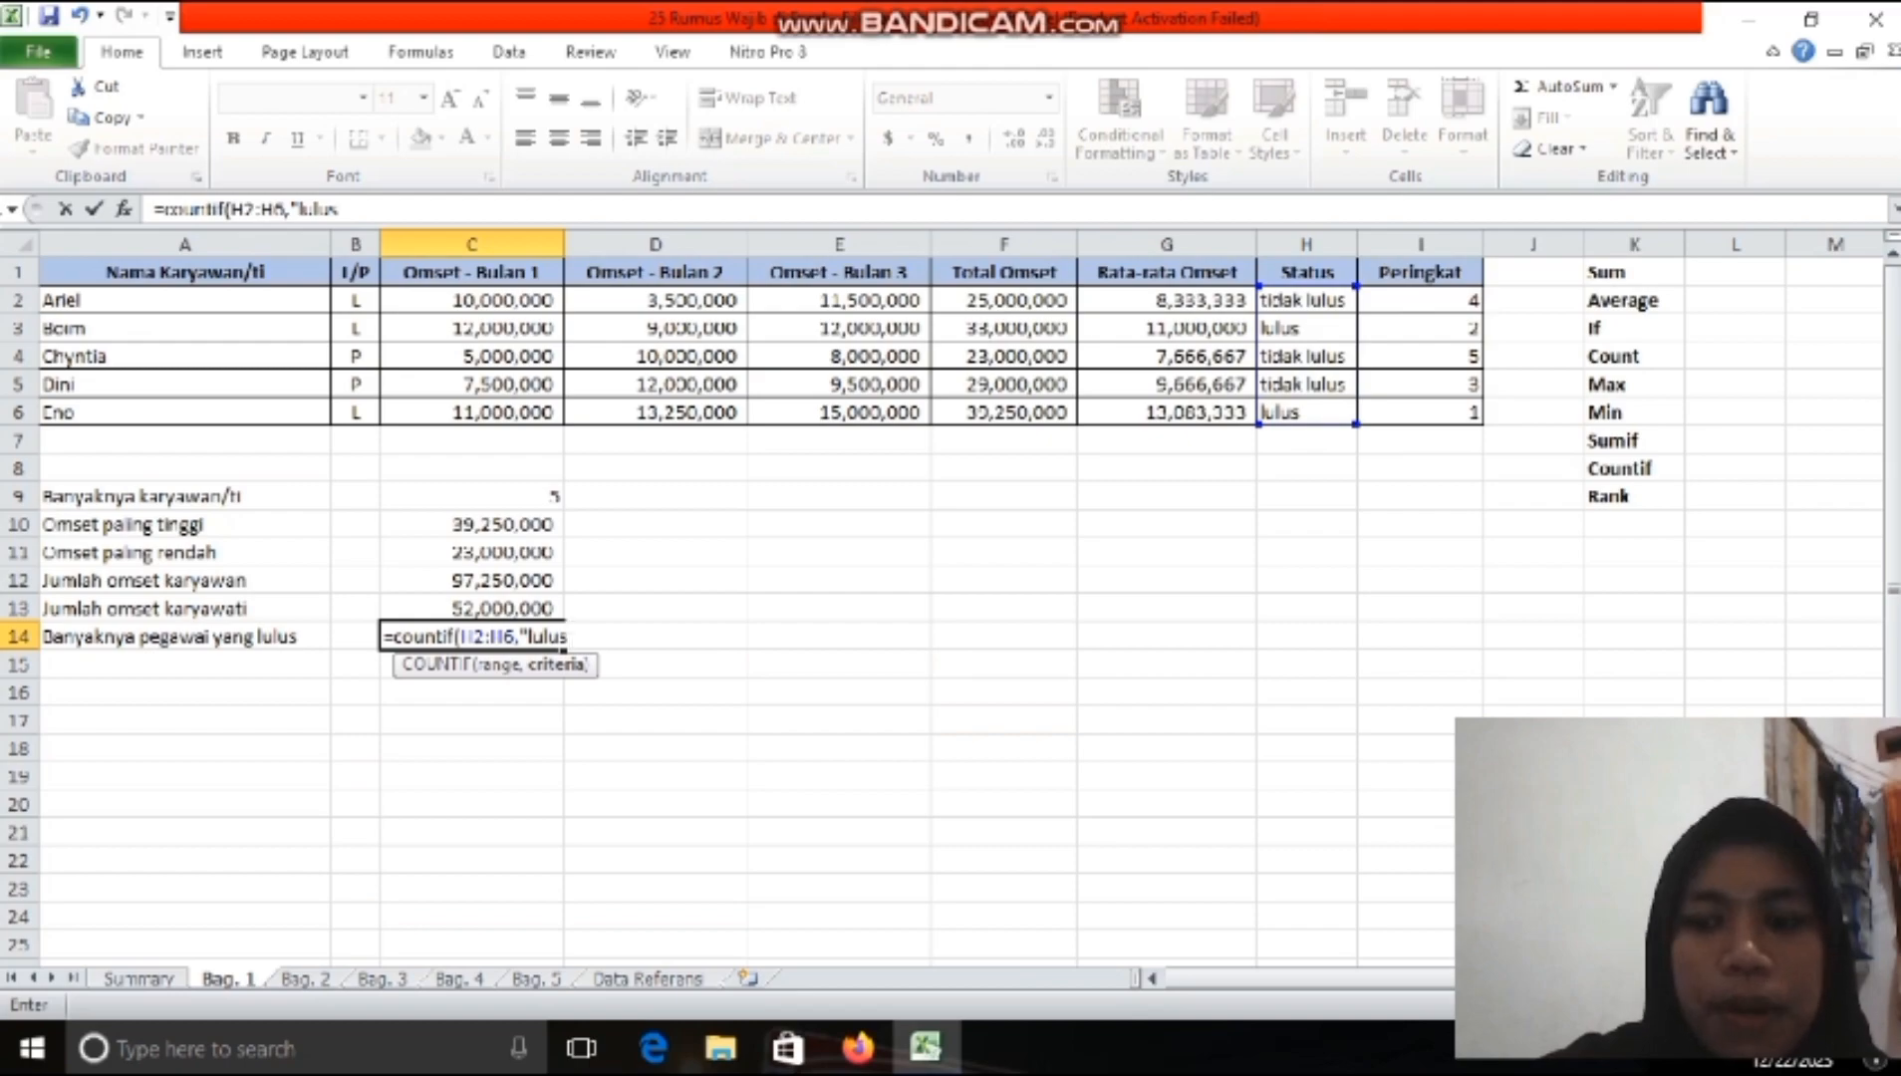
pyautogui.write('"')
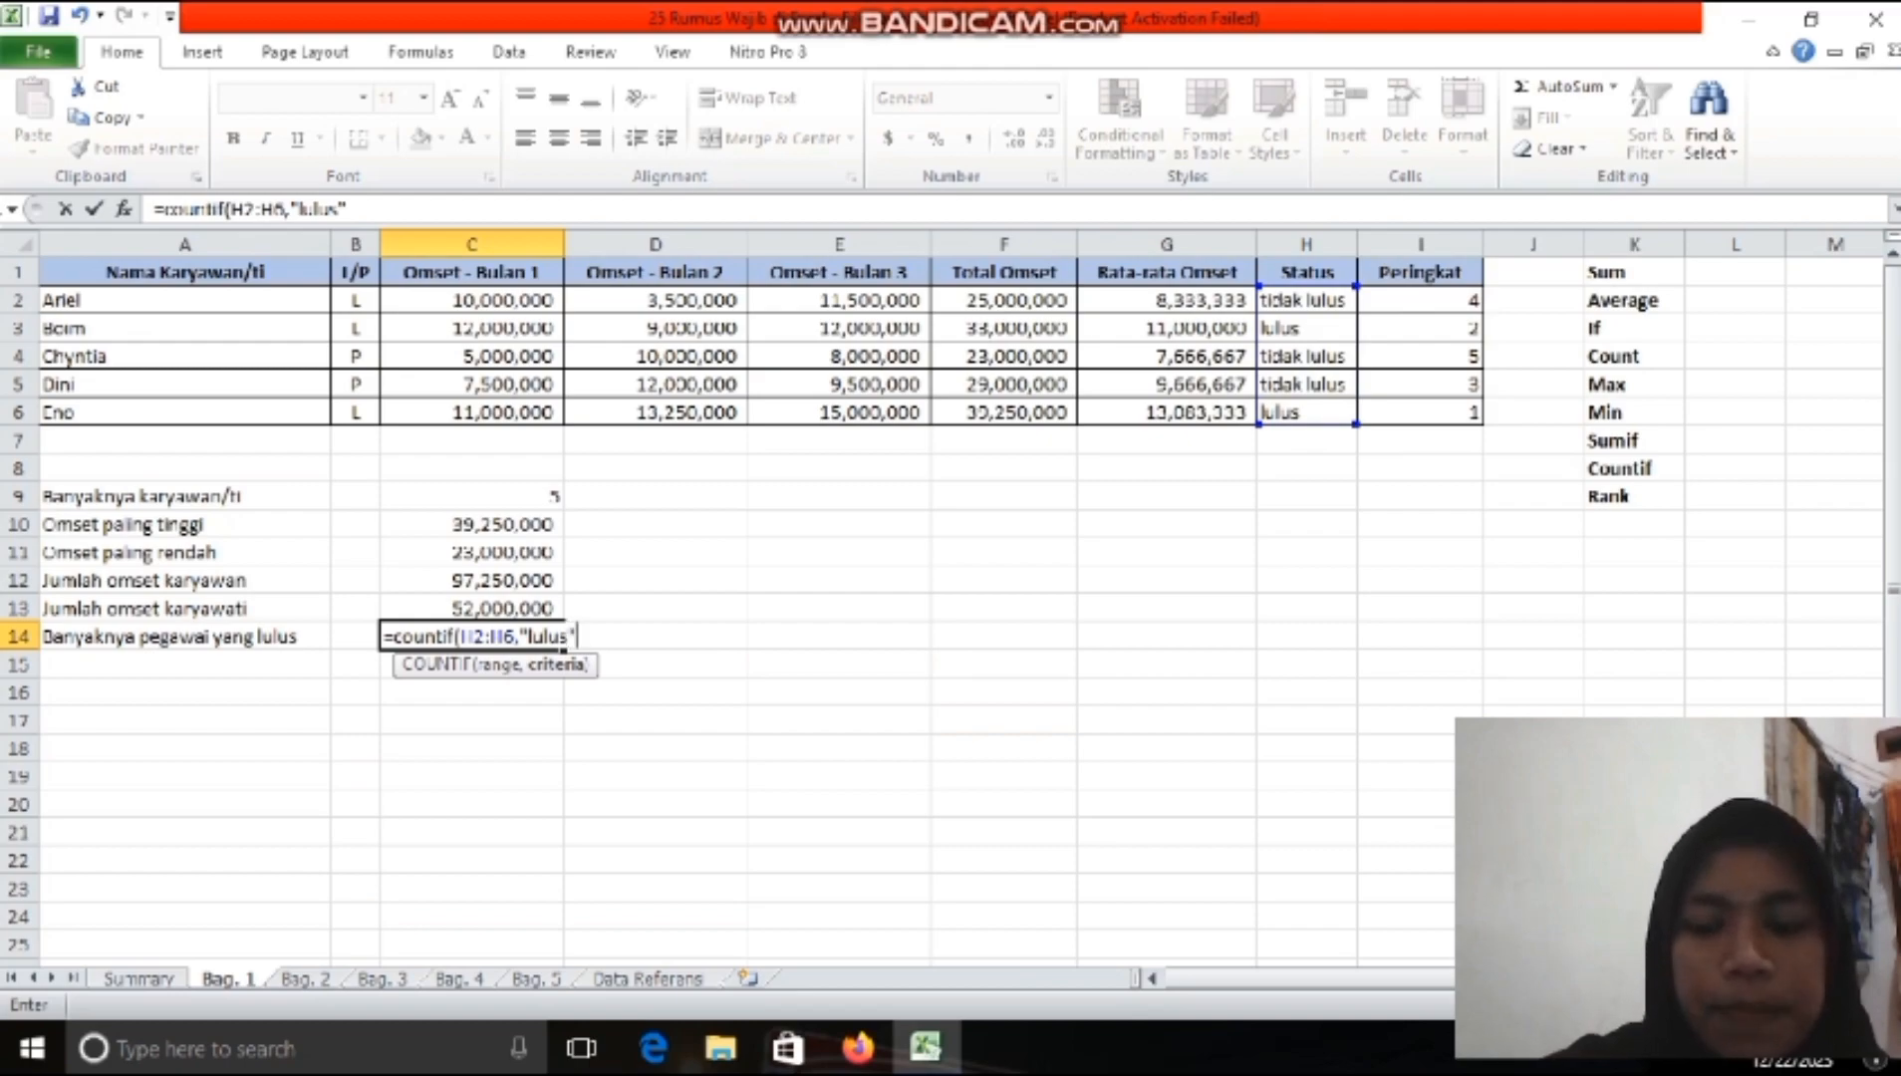
pyautogui.write(')')
pyautogui.press('Return')
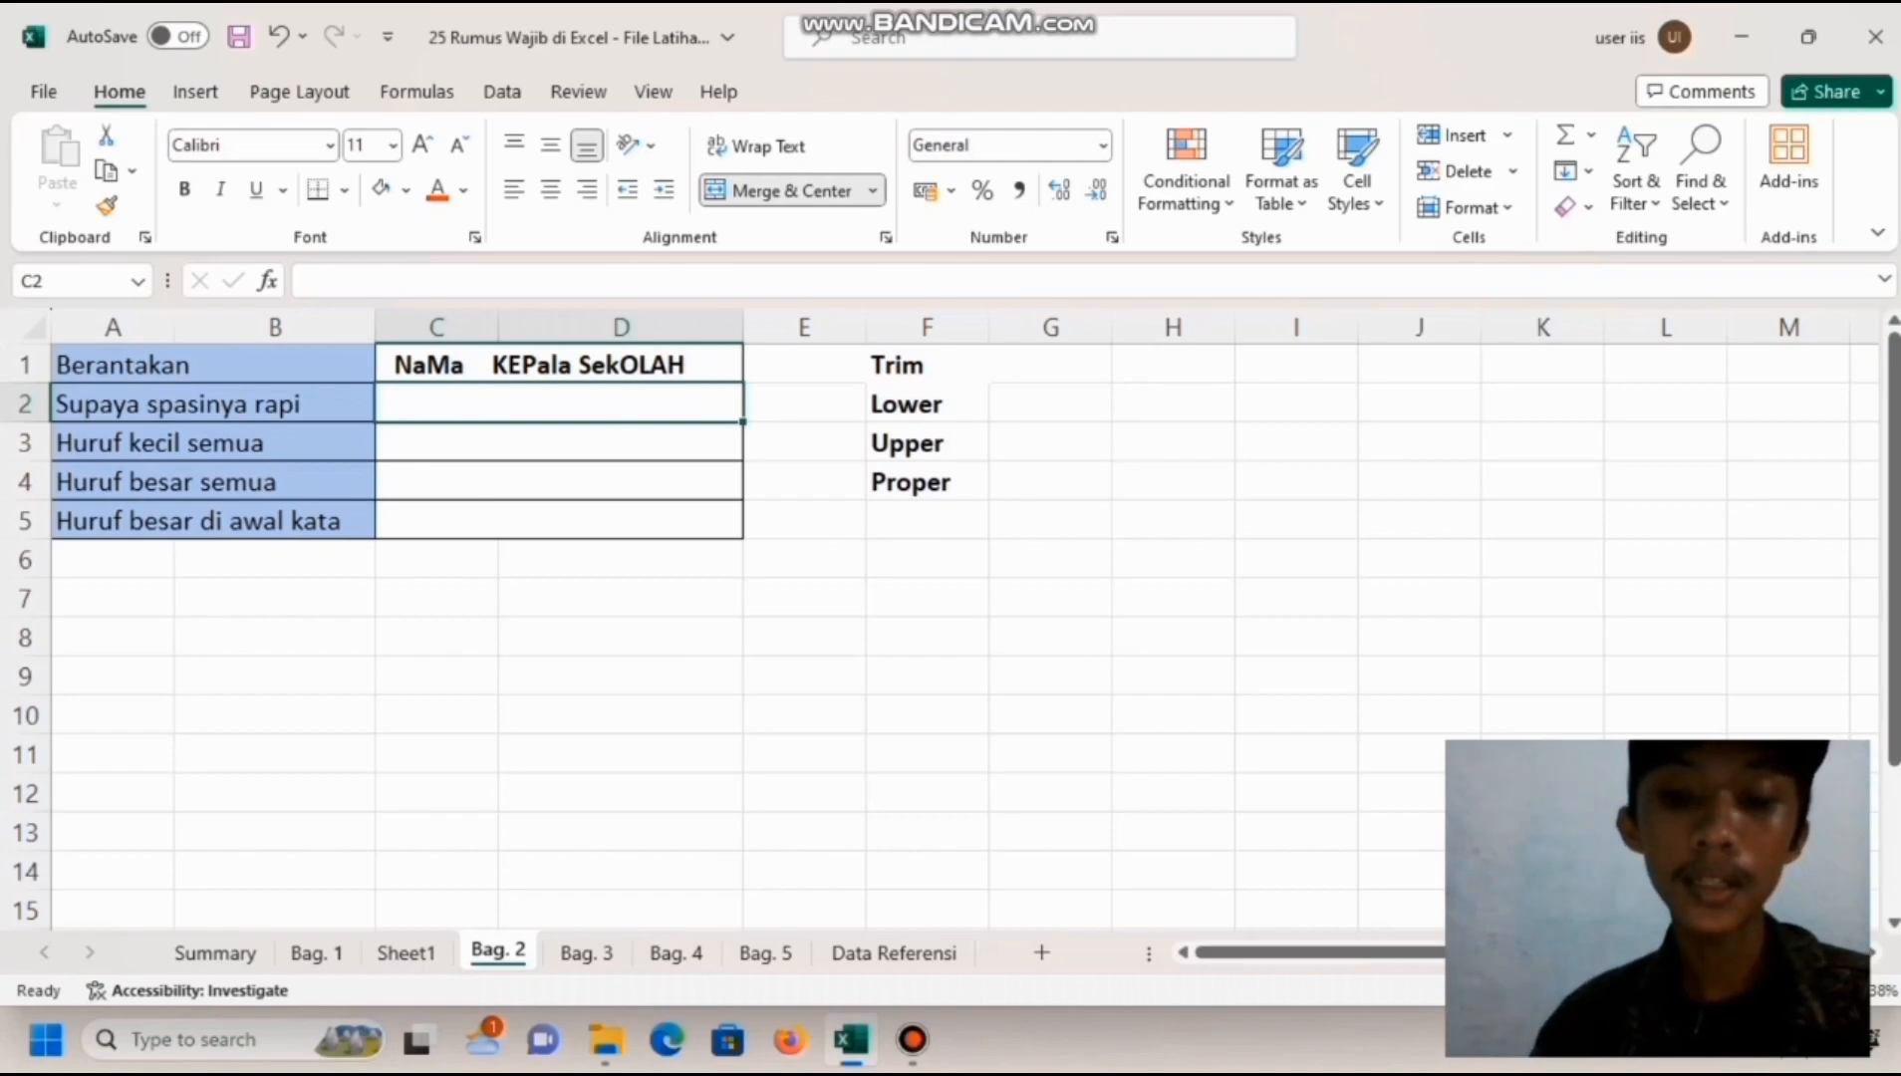
# - Remove the extra spaces from the messy text on sheet Bag. 2 with =TRIM(C1) in C2, beside Supaya spasinya rapi
pyautogui.write('=')
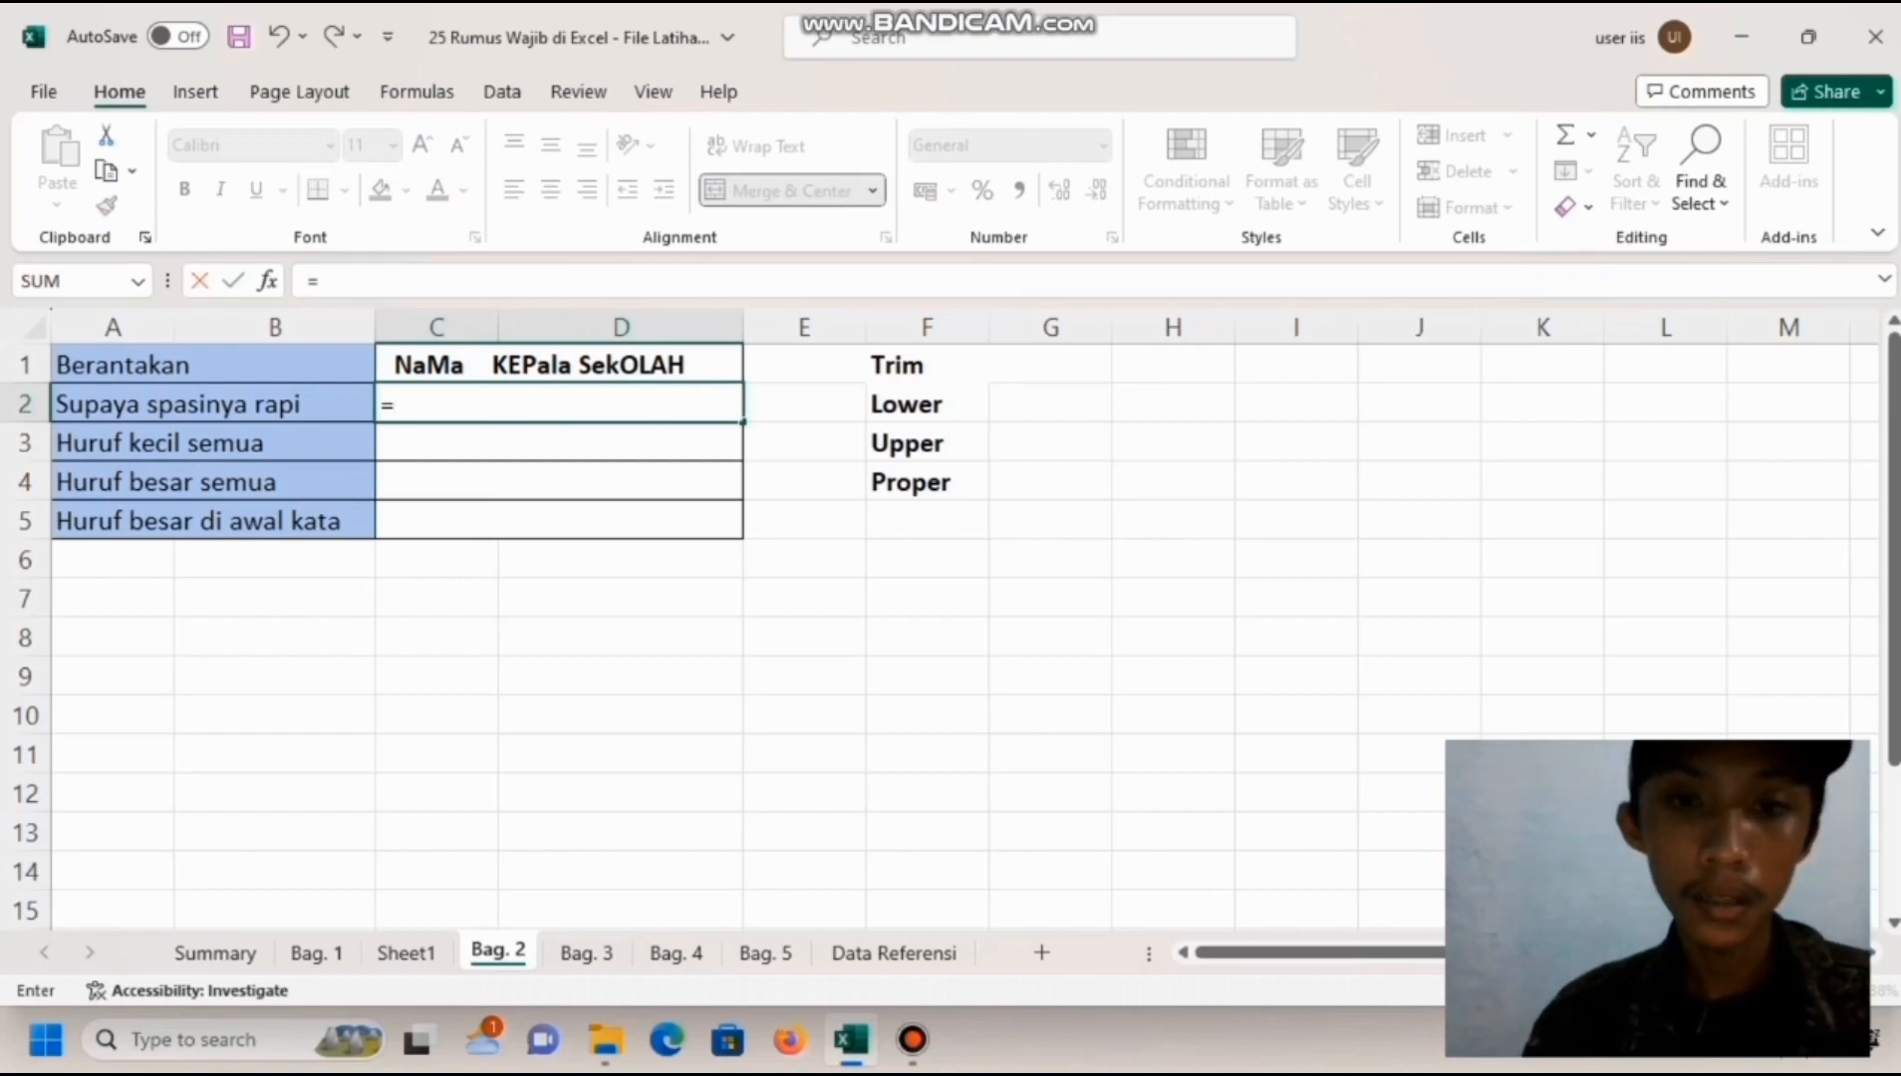
pyautogui.write('trim(')
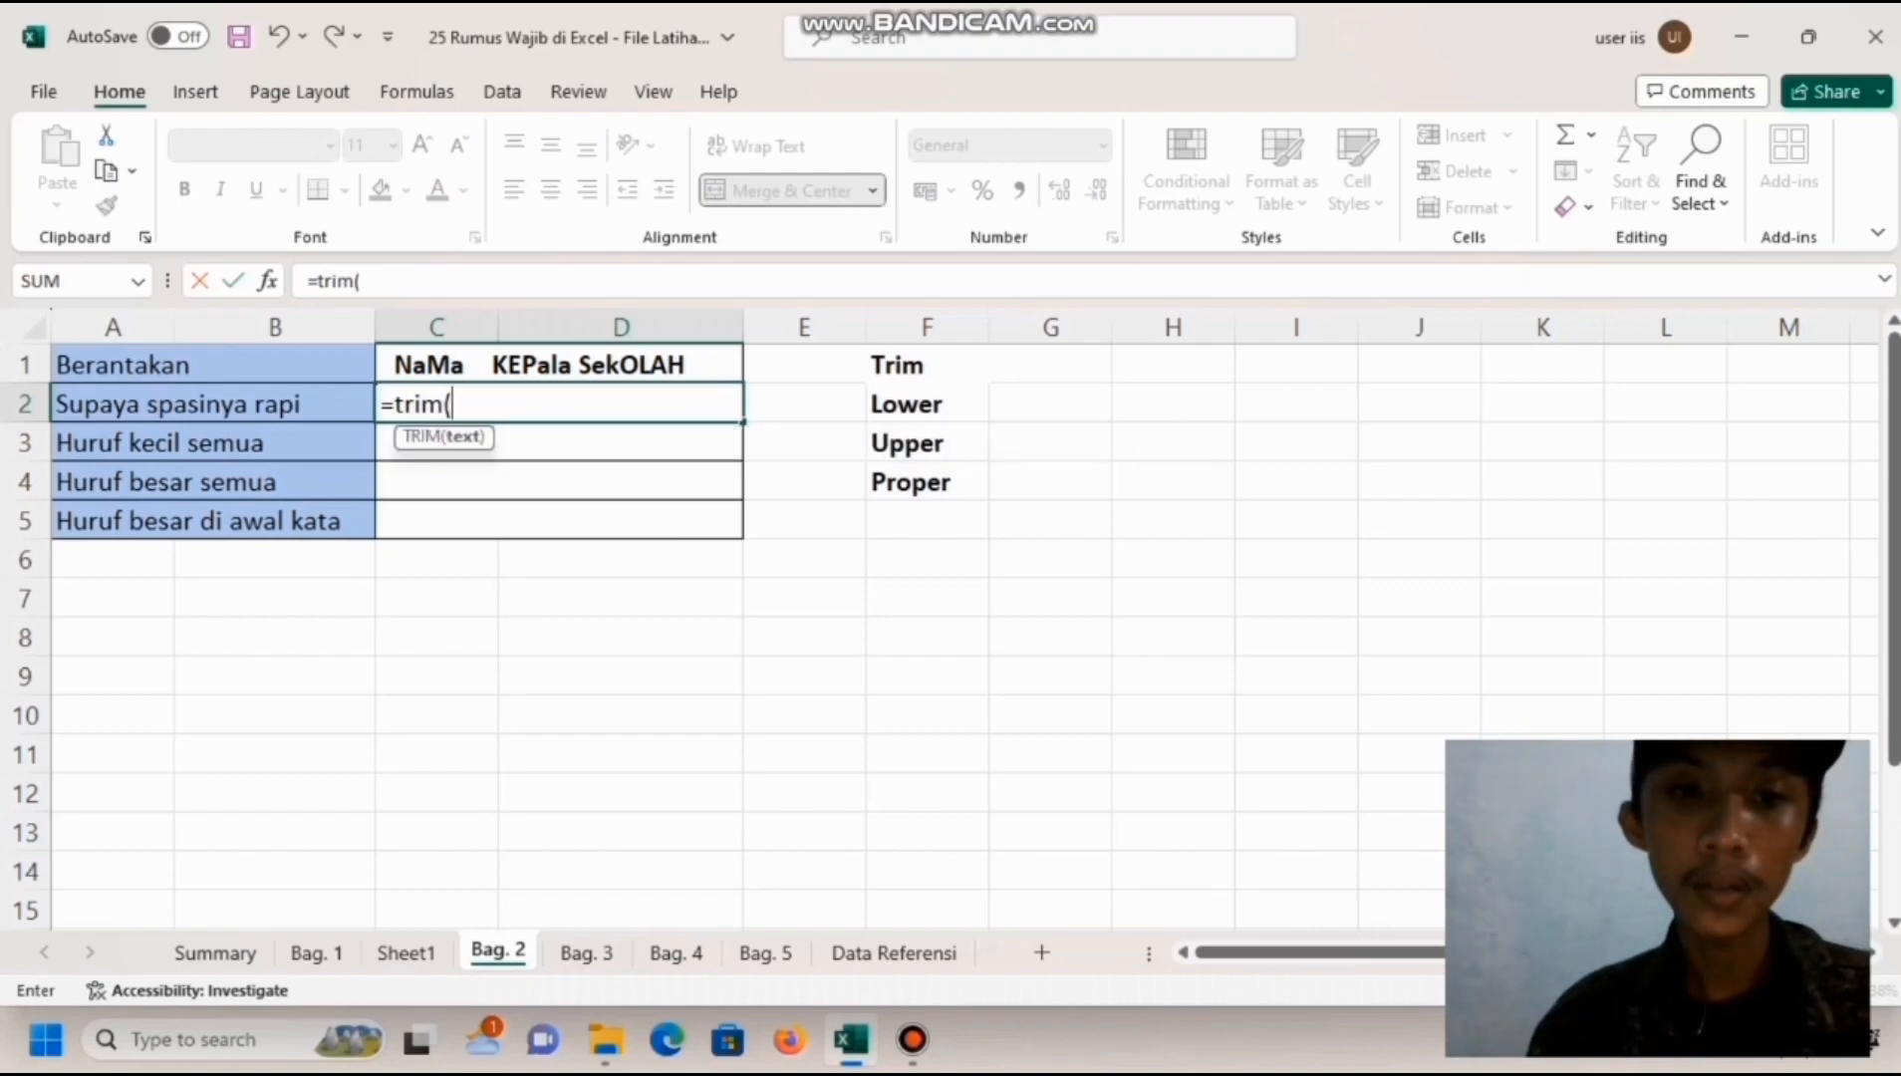
pyautogui.press('Up')
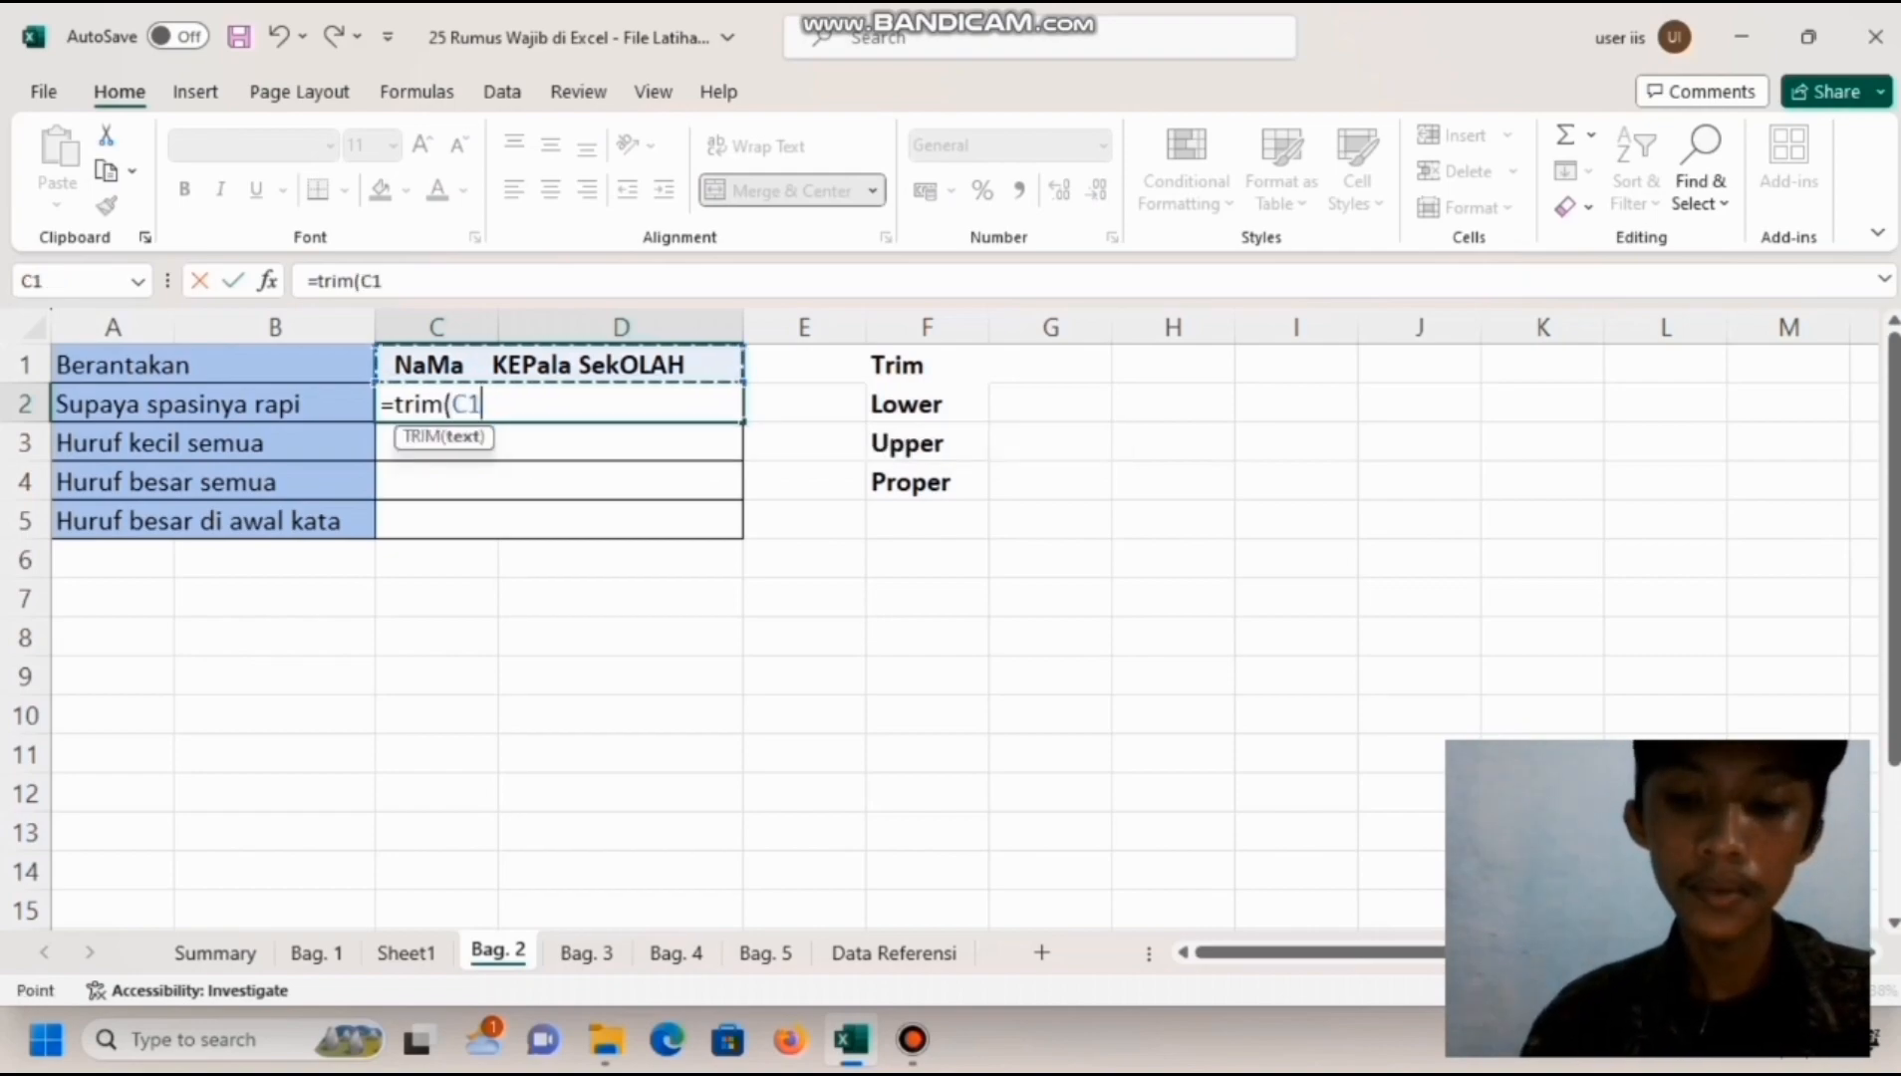
pyautogui.write(')')
pyautogui.press('Return')
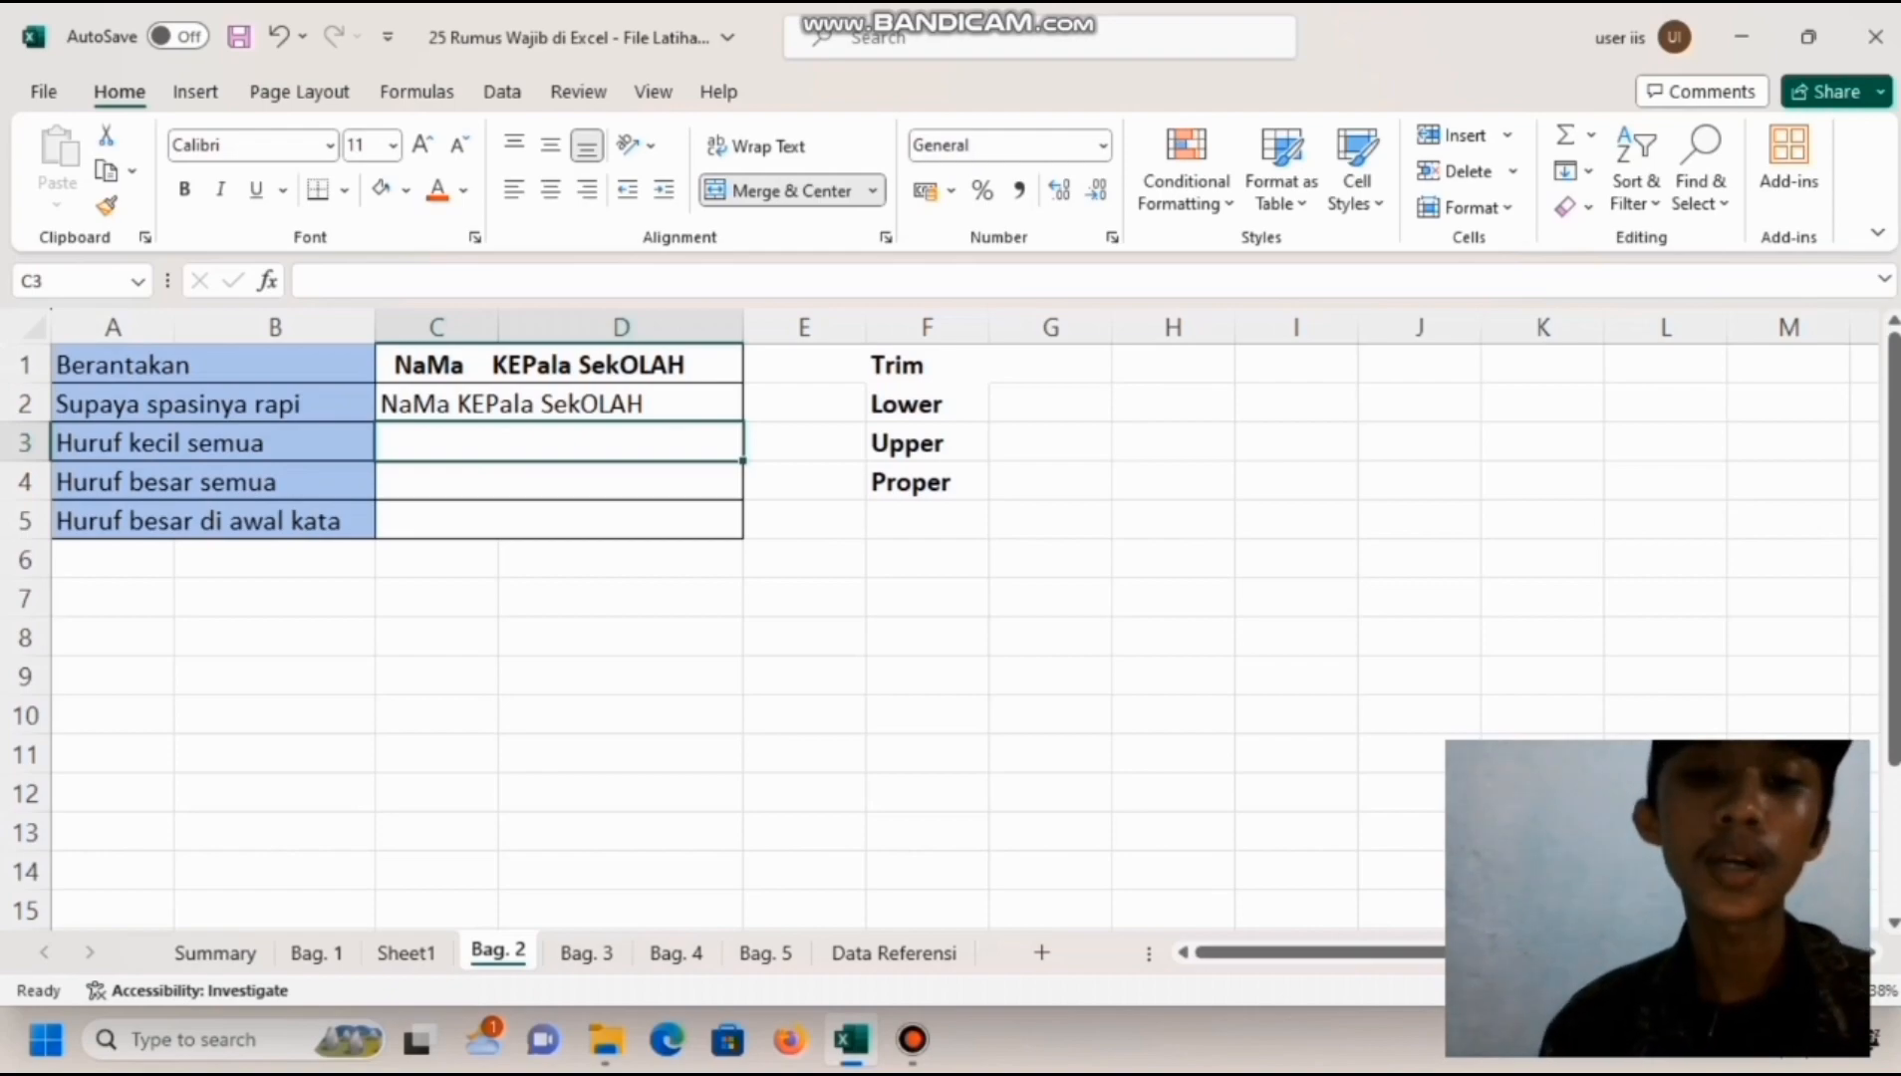
# - Convert the trimmed text to all lowercase in C3, beside Huruf kecil semua, with =LOWER(C2)
pyautogui.write('=')
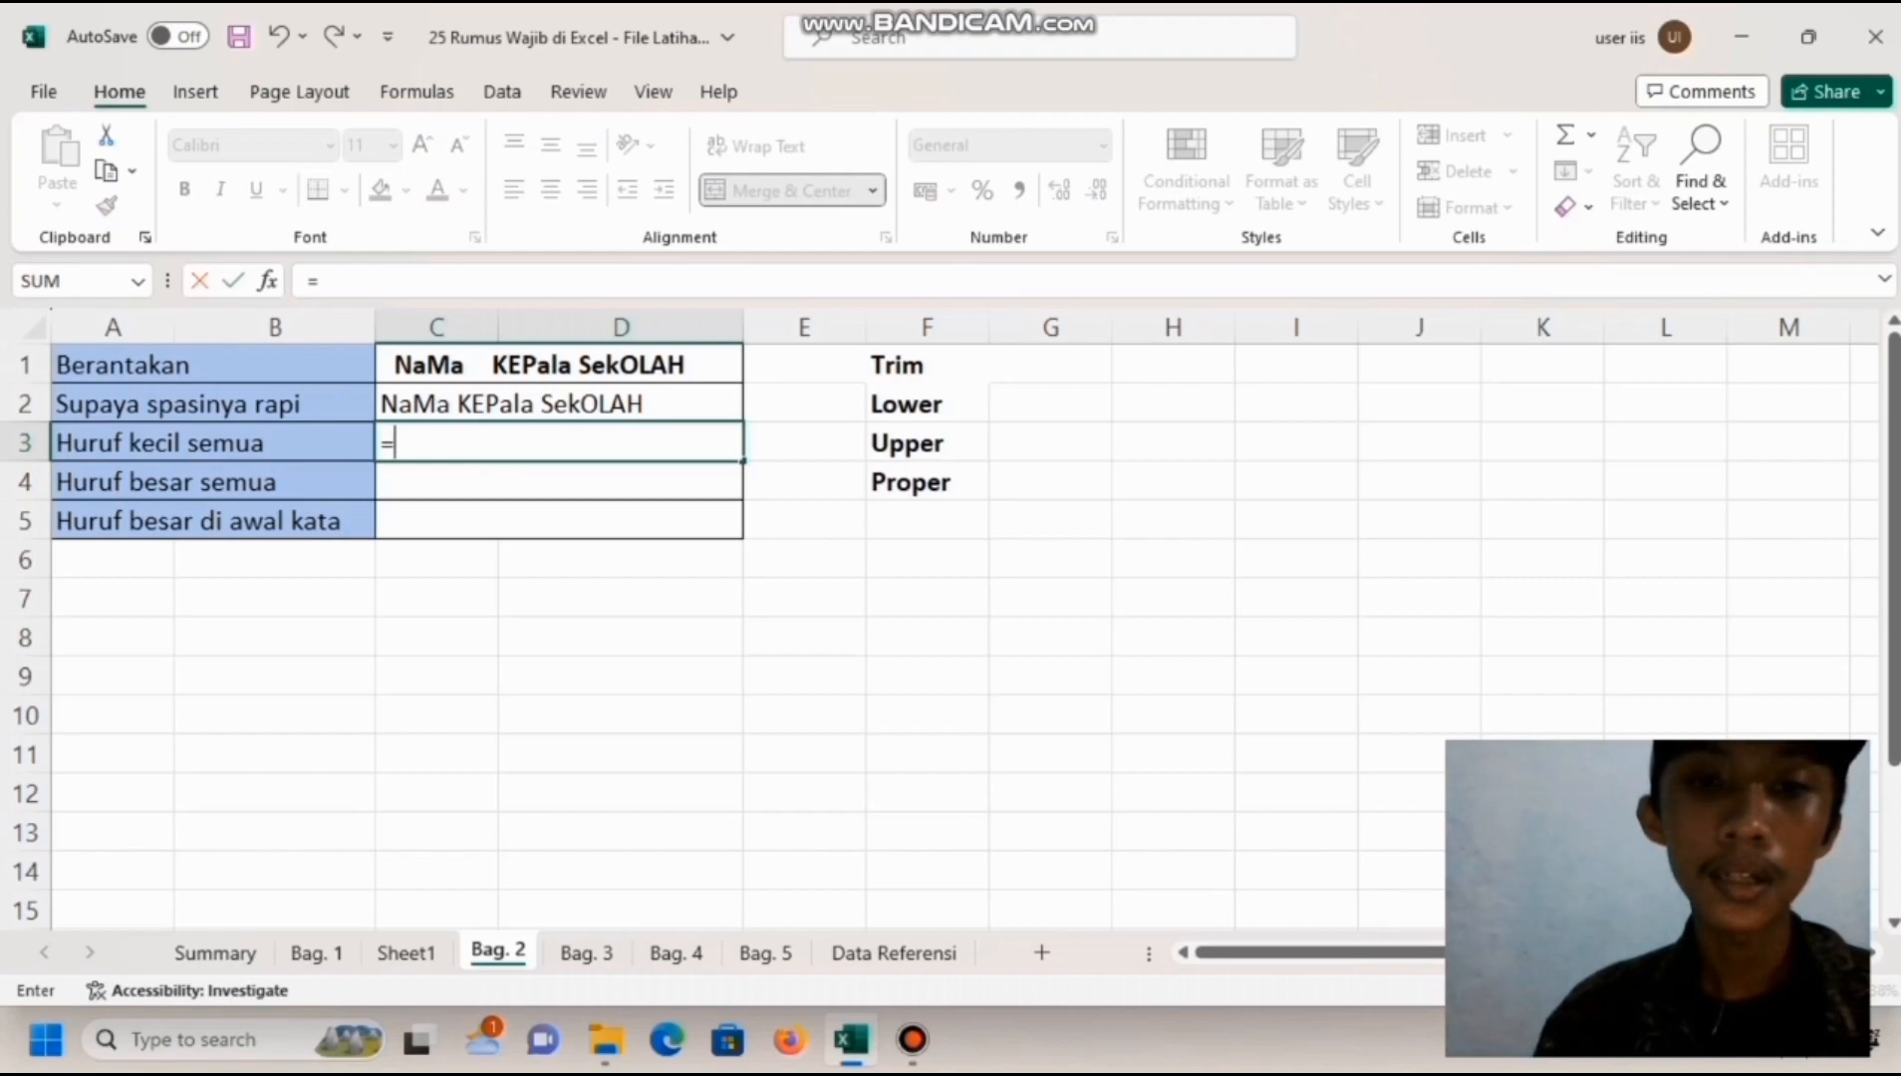
pyautogui.write('lower')
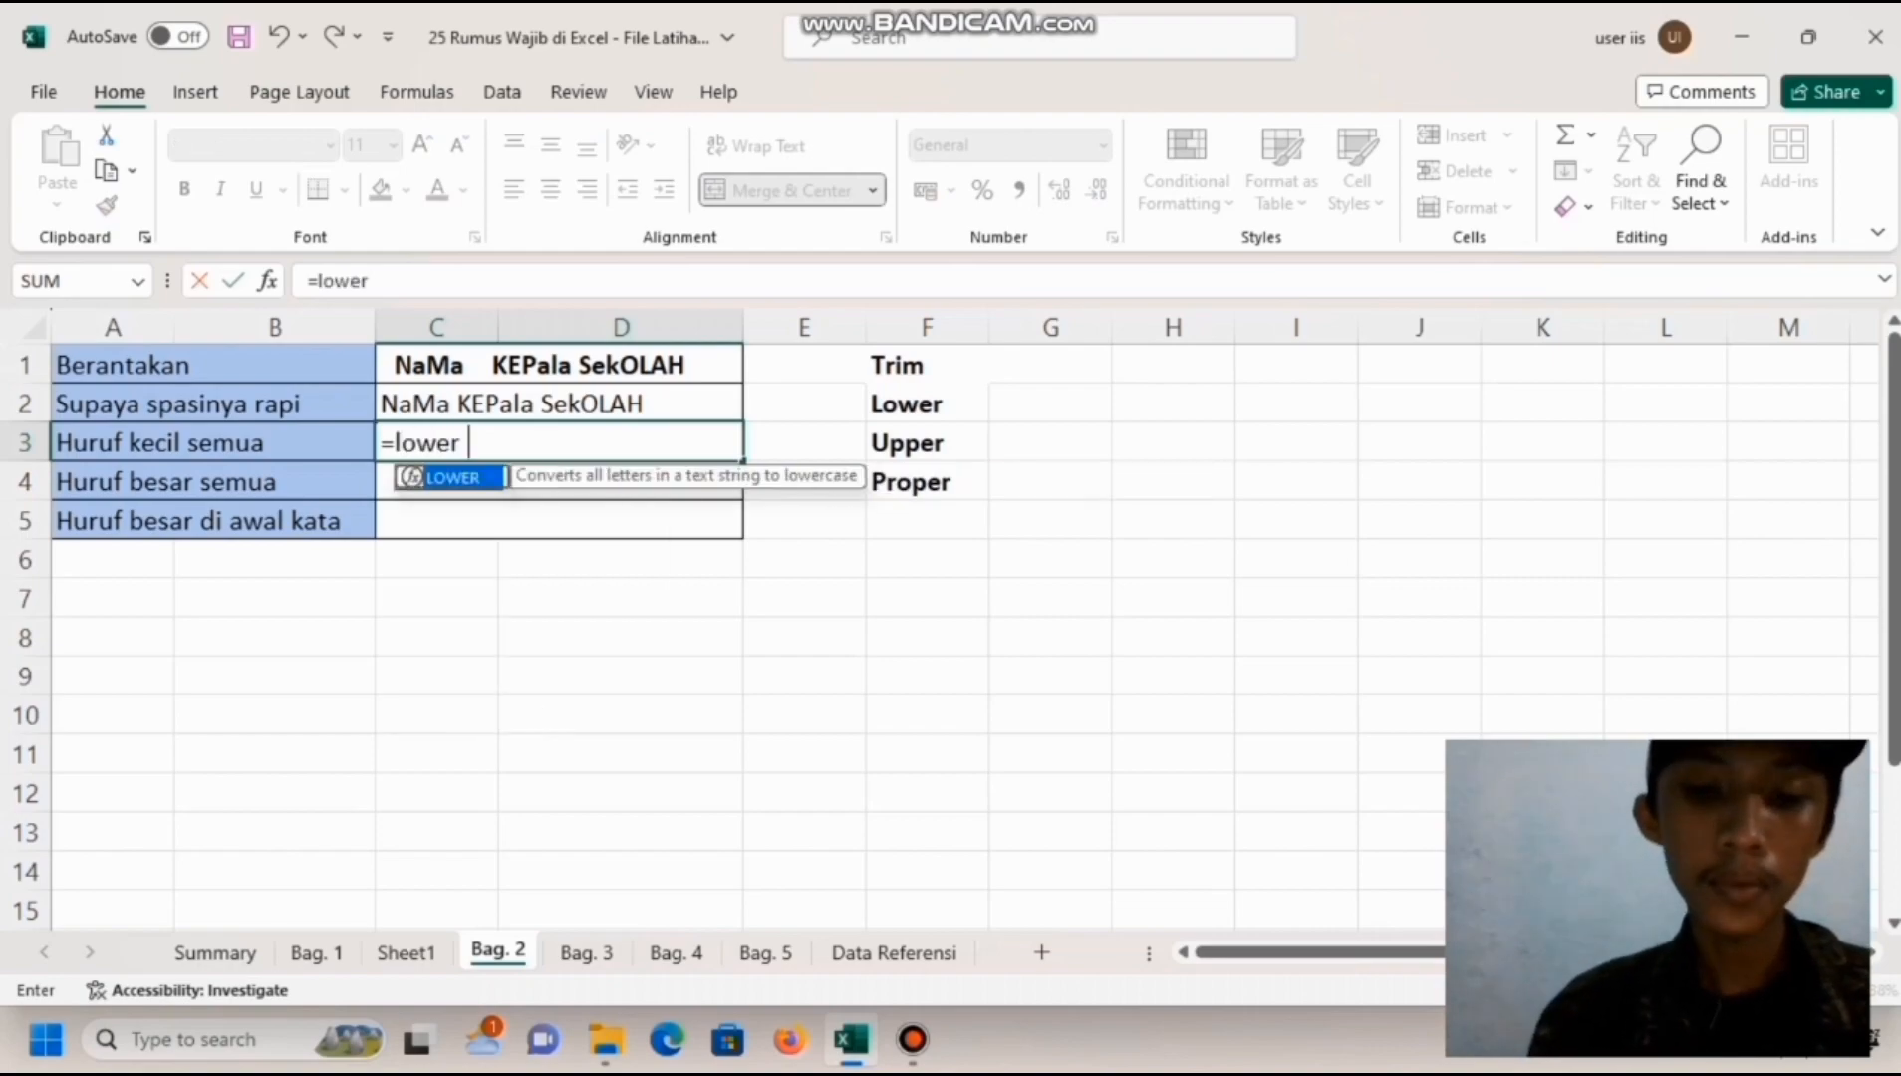
pyautogui.write('(')
pyautogui.press('Up')
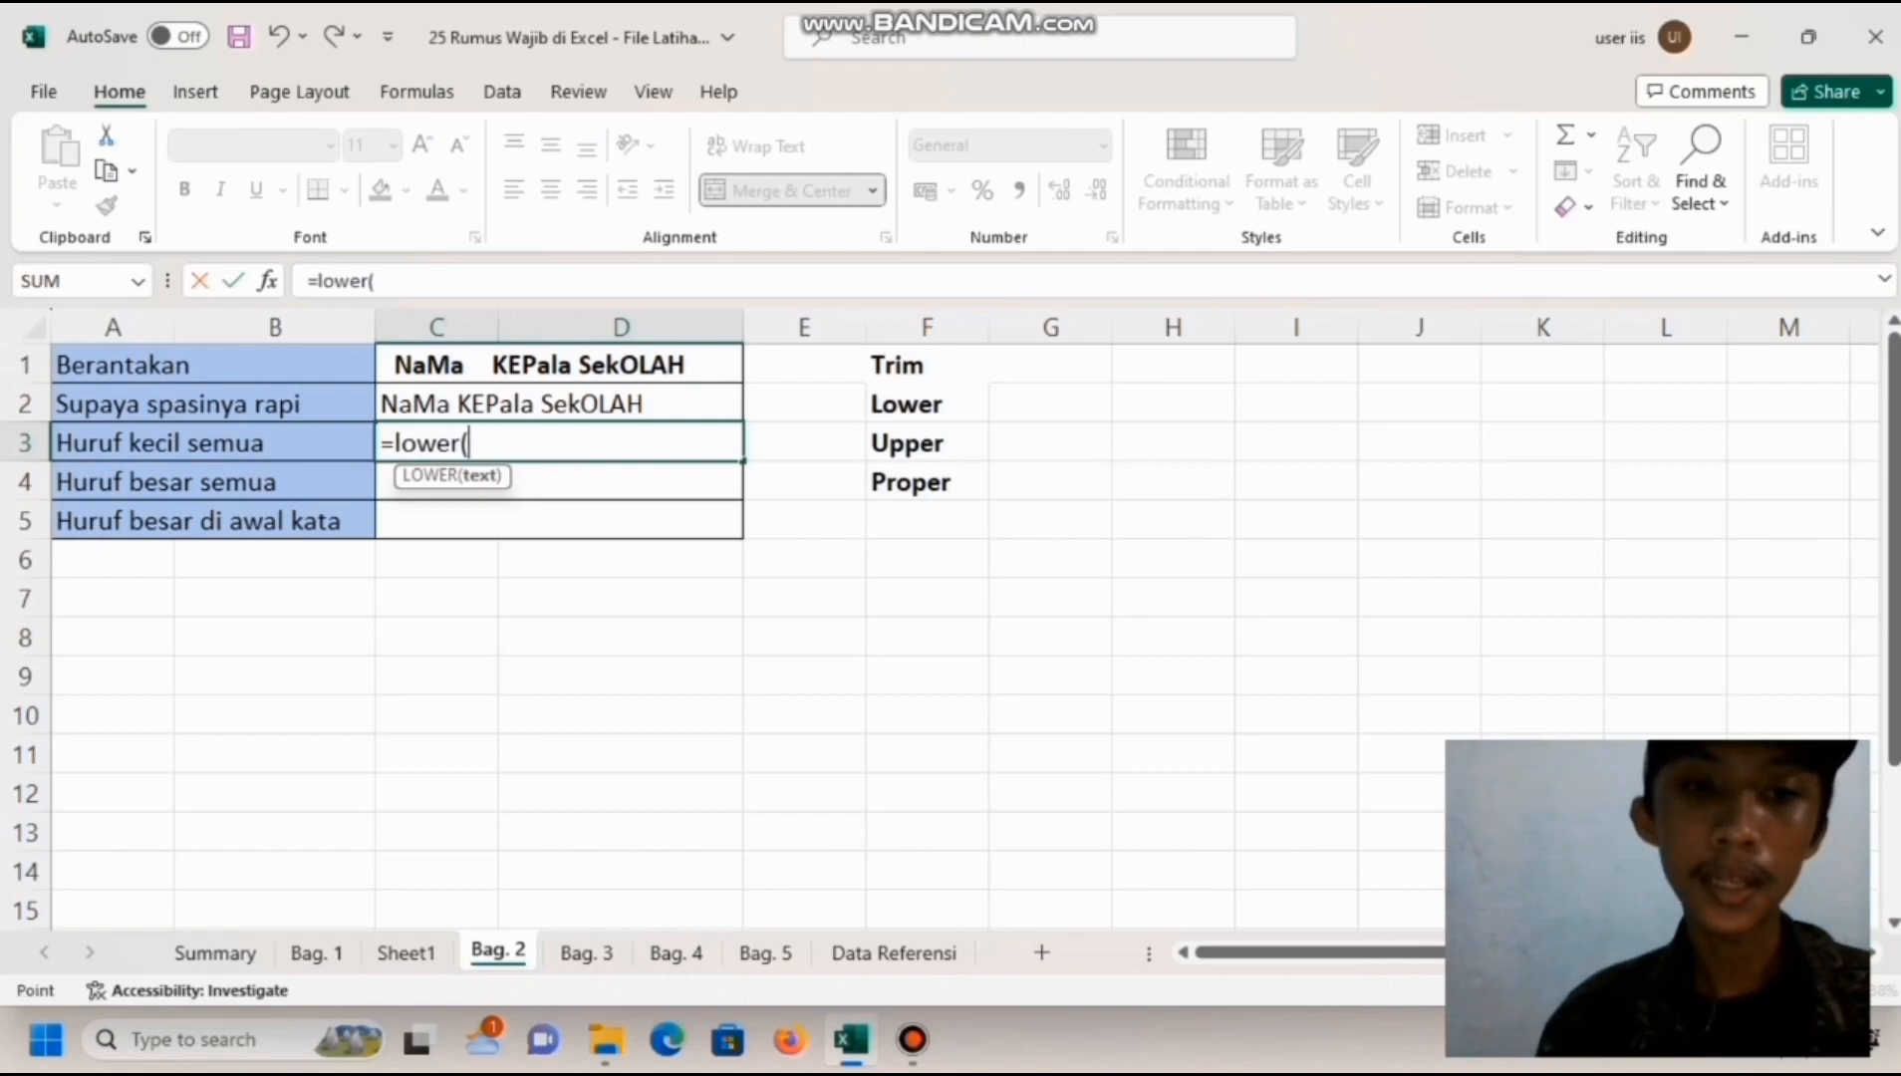
pyautogui.write(')')
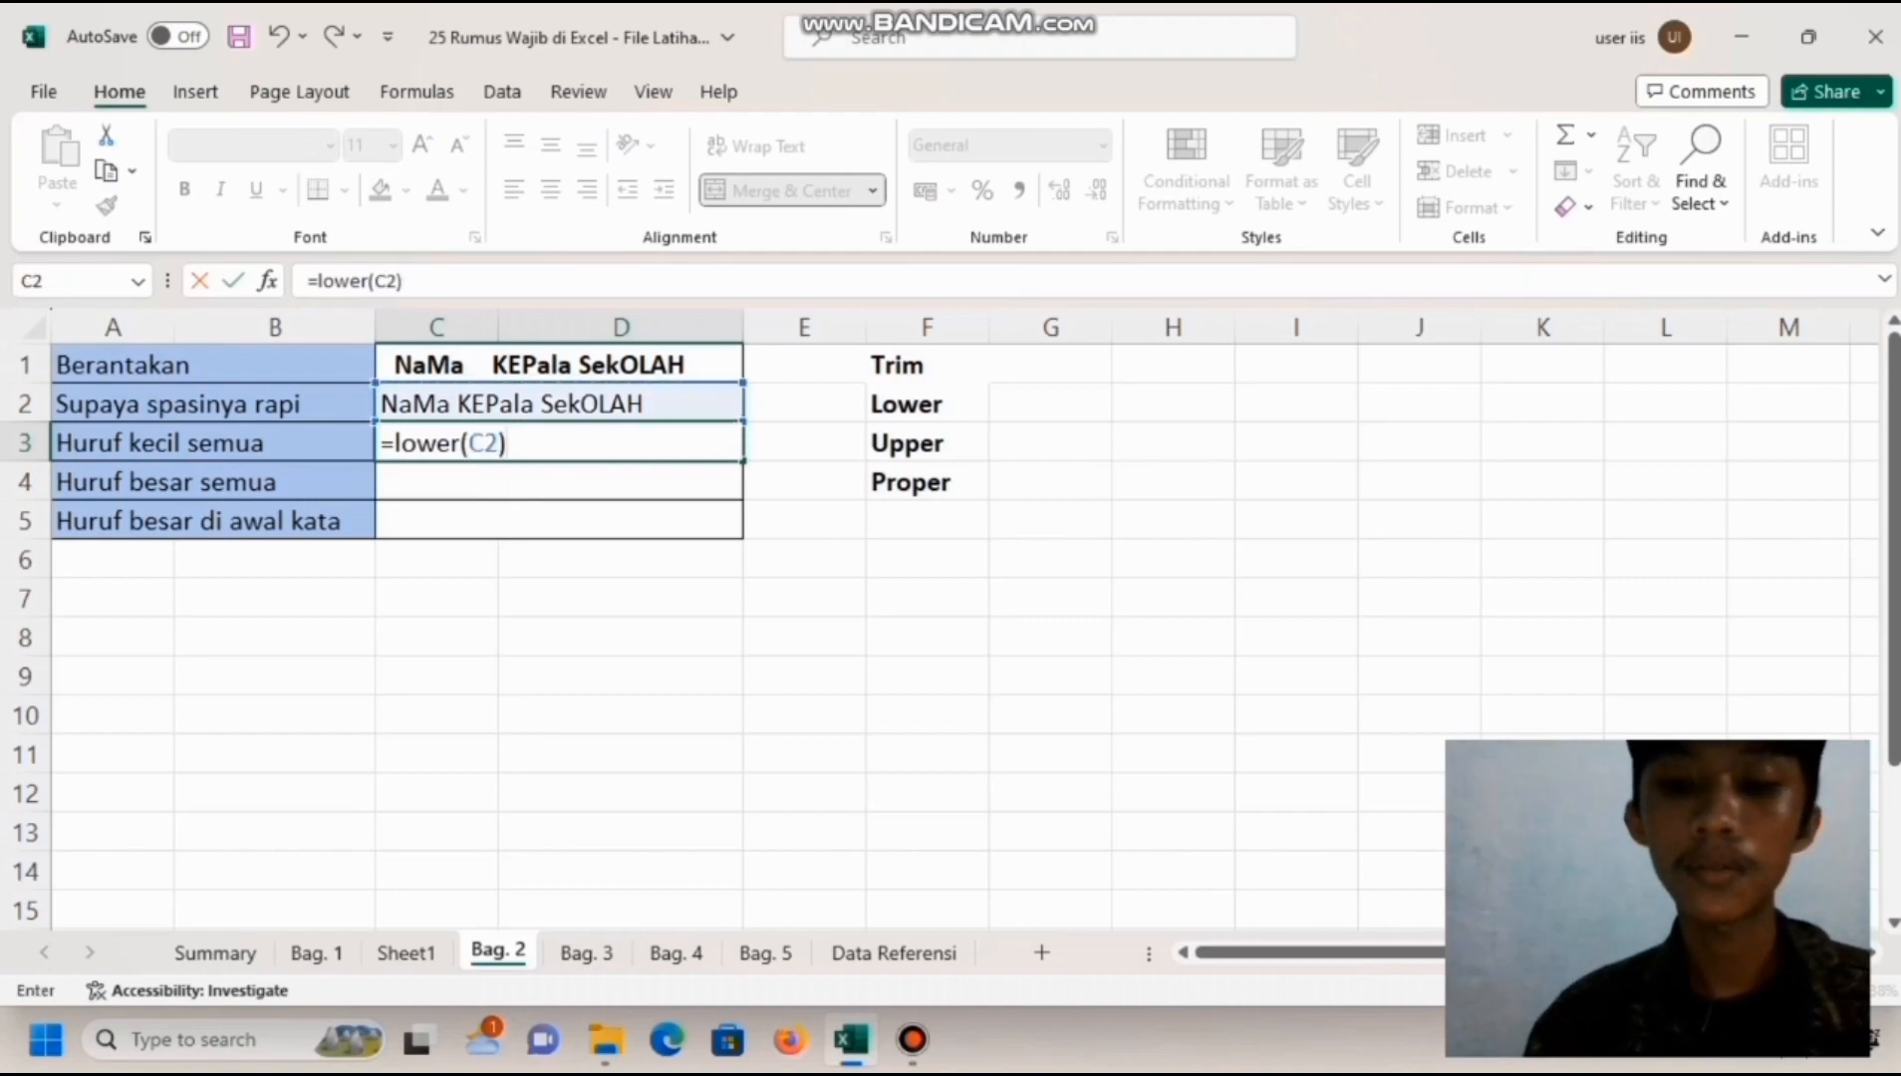
pyautogui.press('Return')
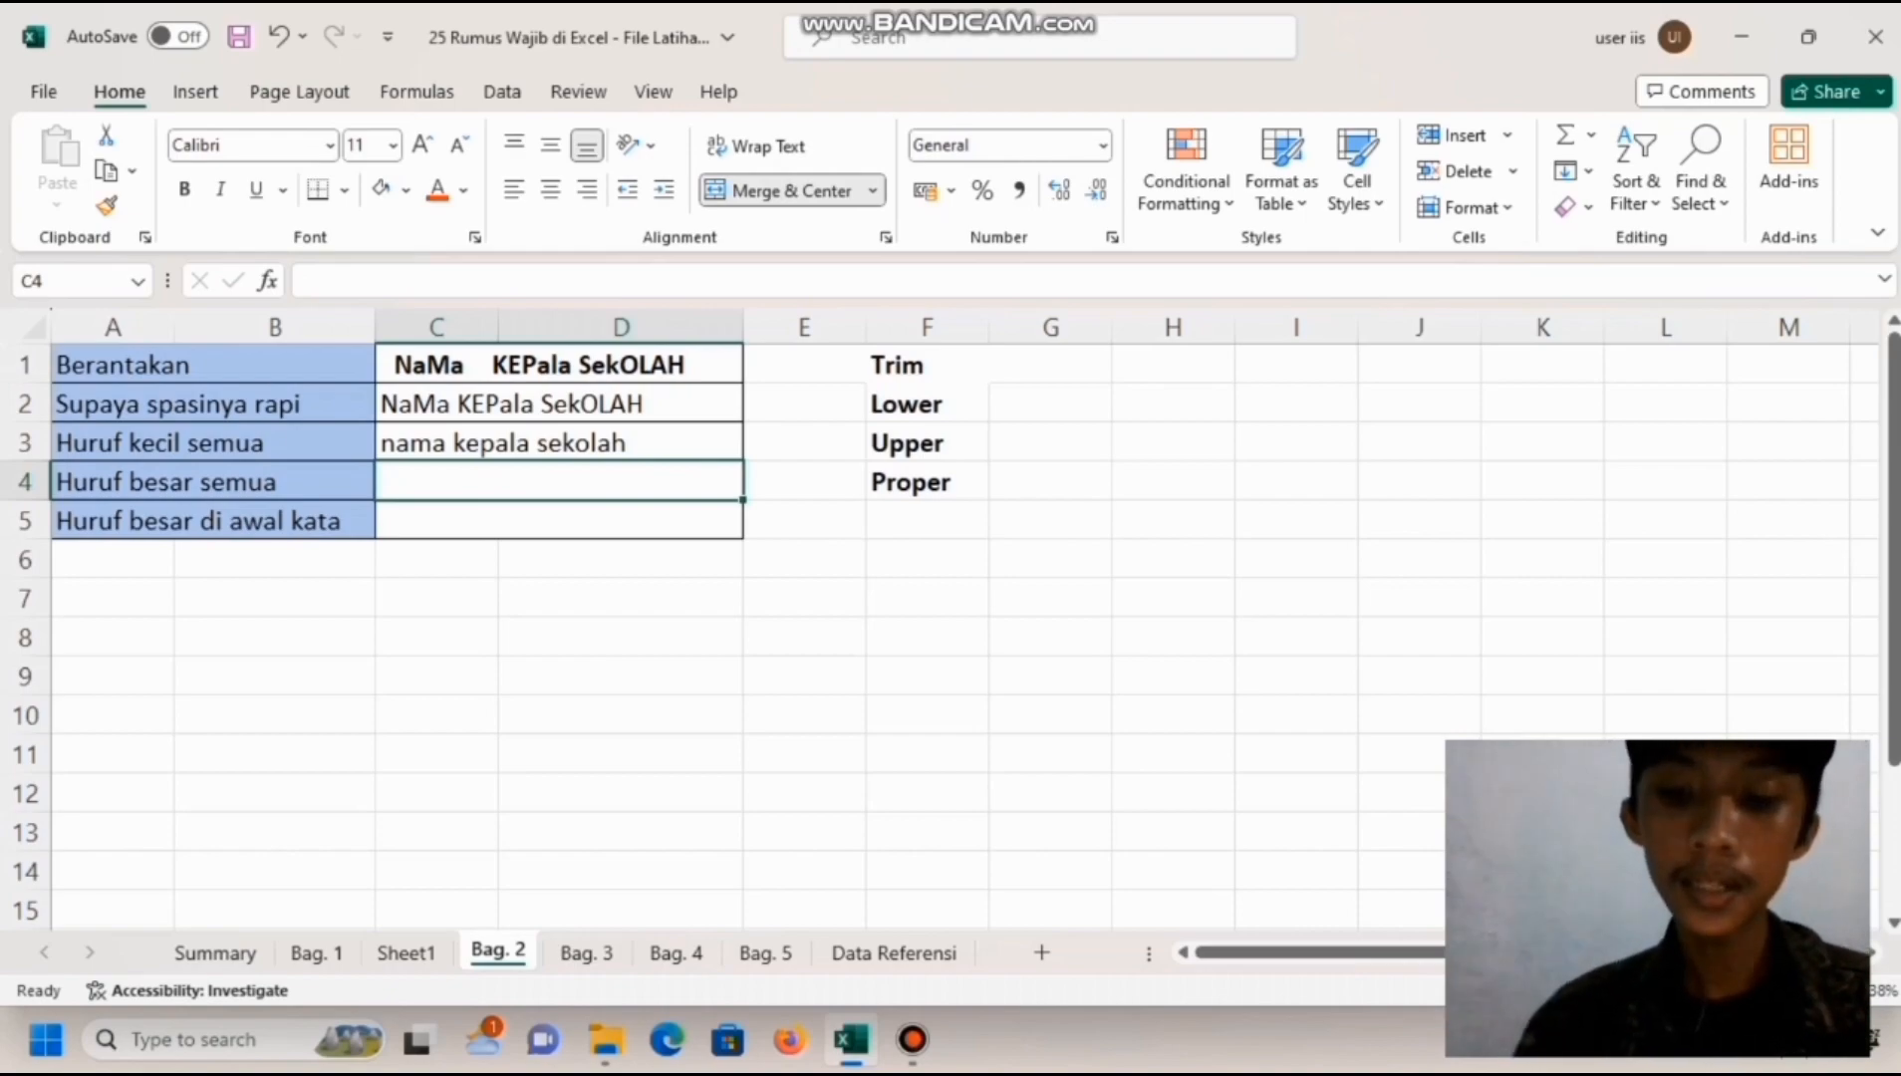
# - Convert the trimmed text to all uppercase in C4, beside Huruf besar semua, with =UPPER(C2)
pyautogui.write('=')
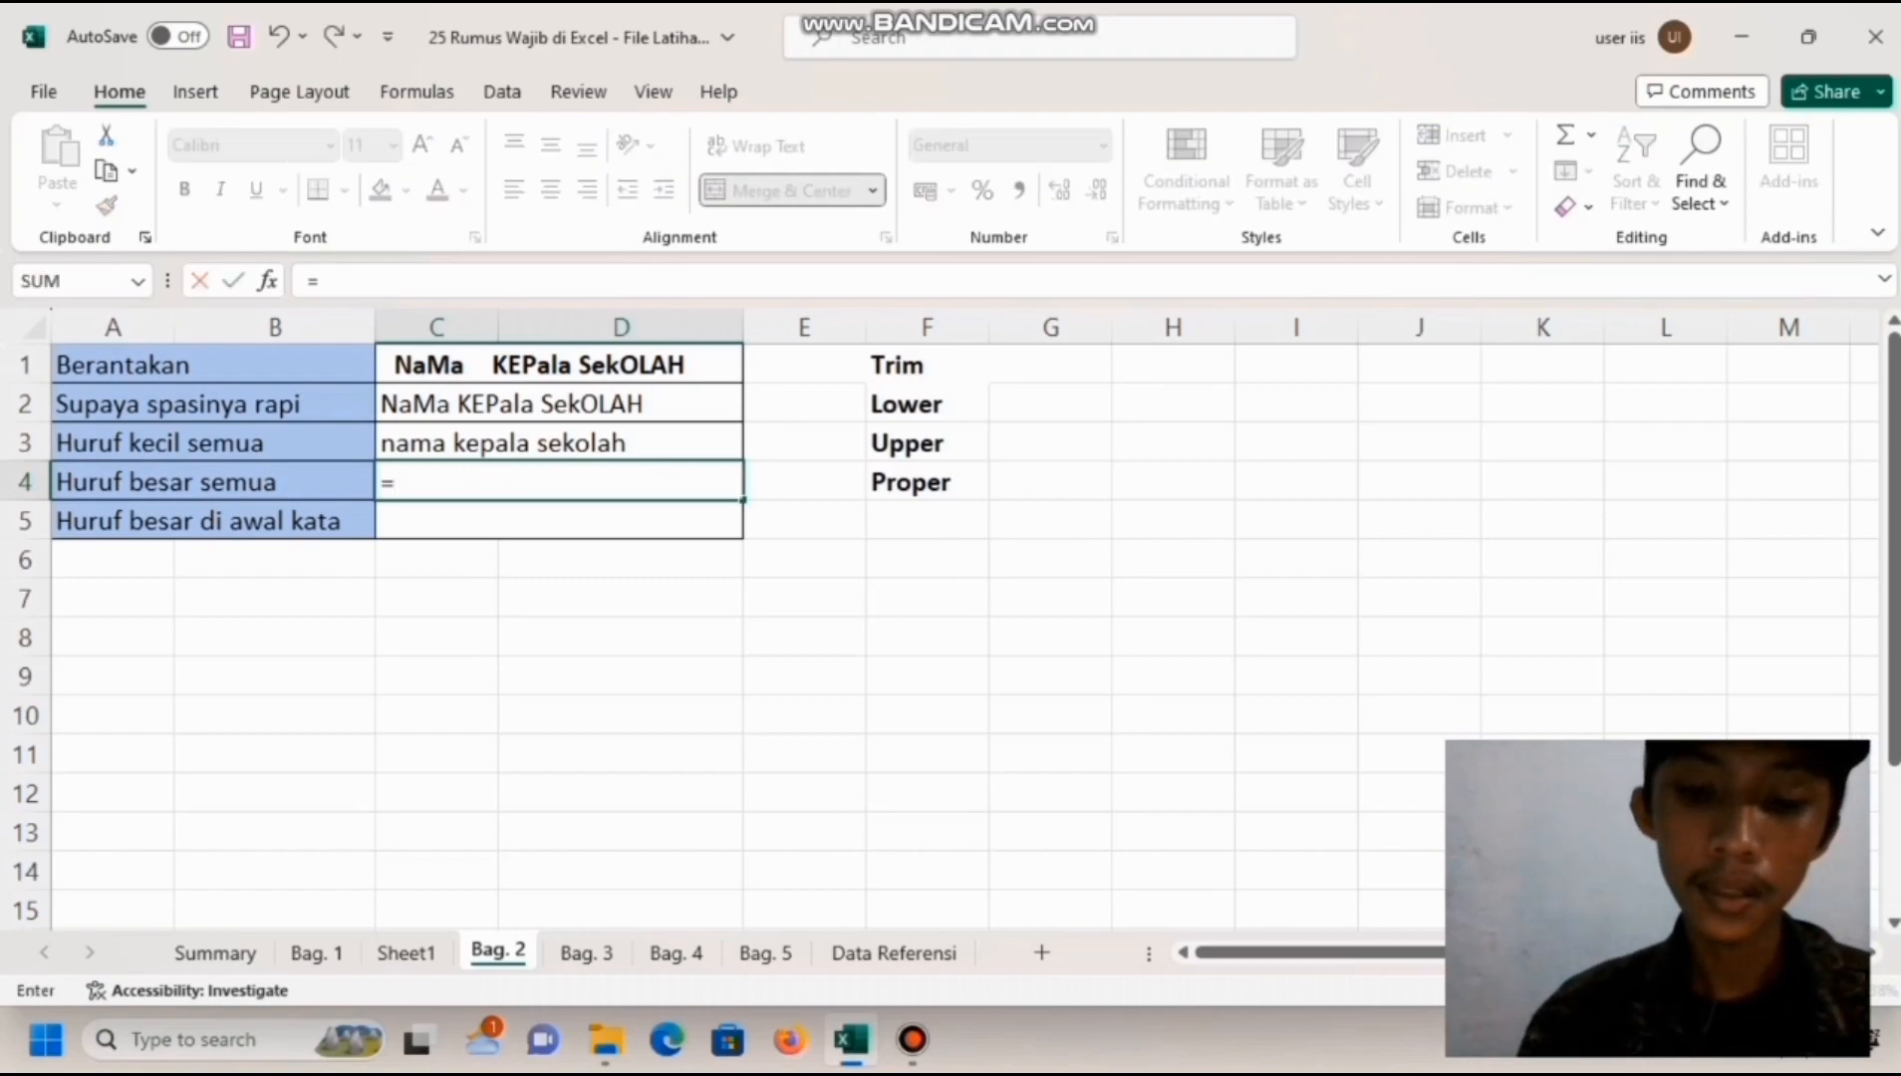
pyautogui.write('upper')
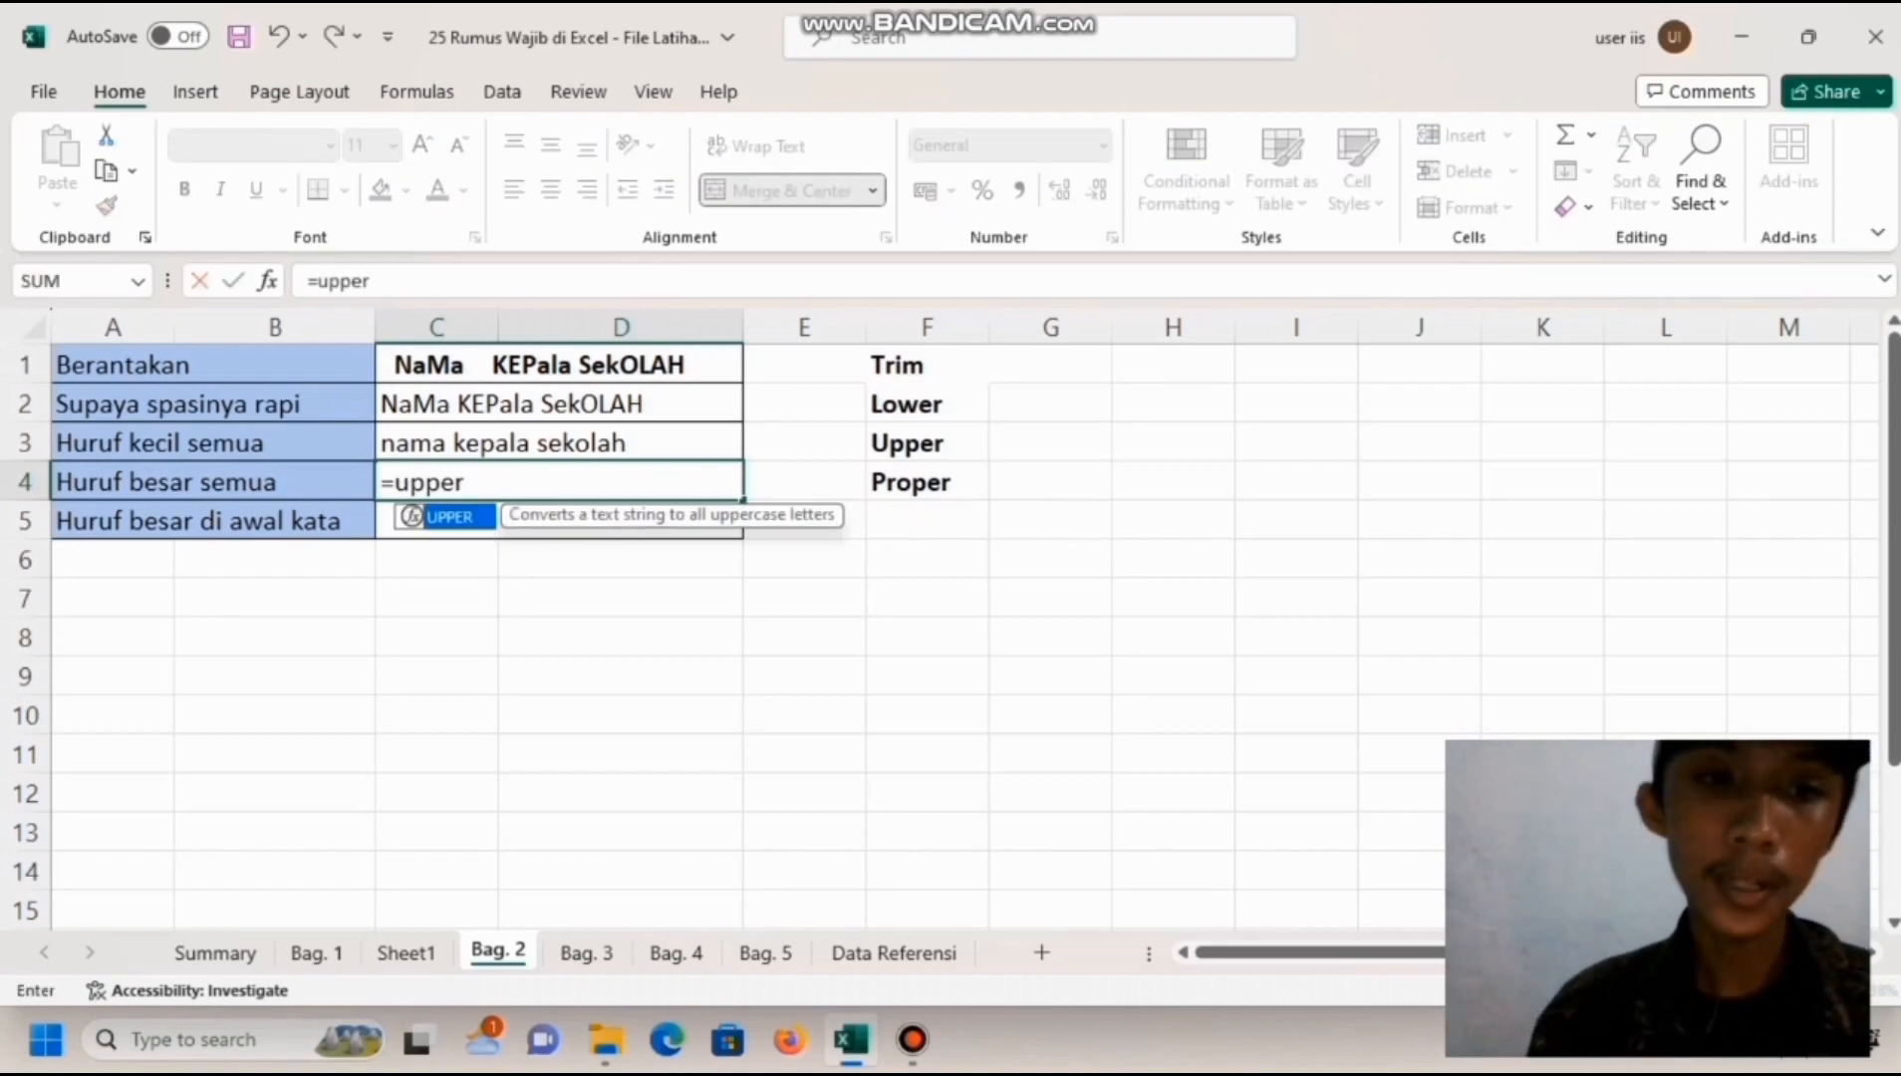
pyautogui.write('(')
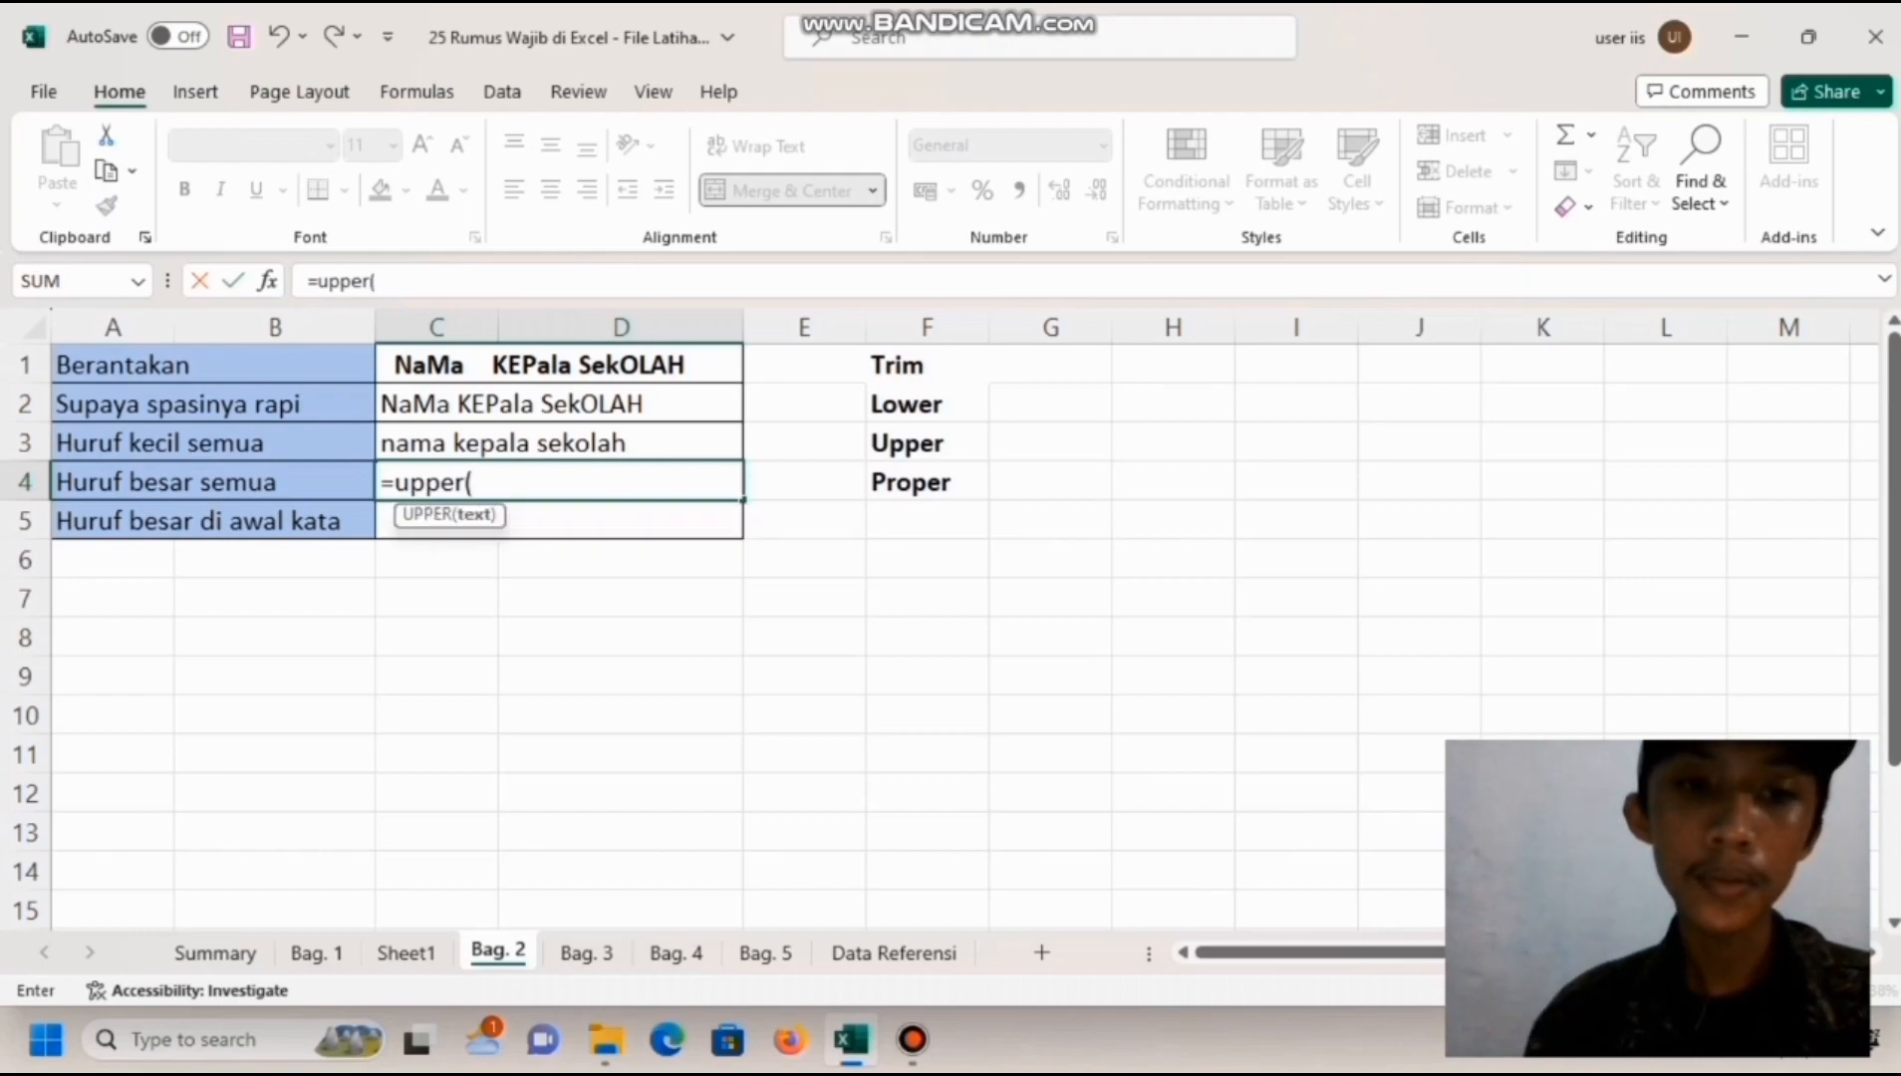
pyautogui.click(559, 404)
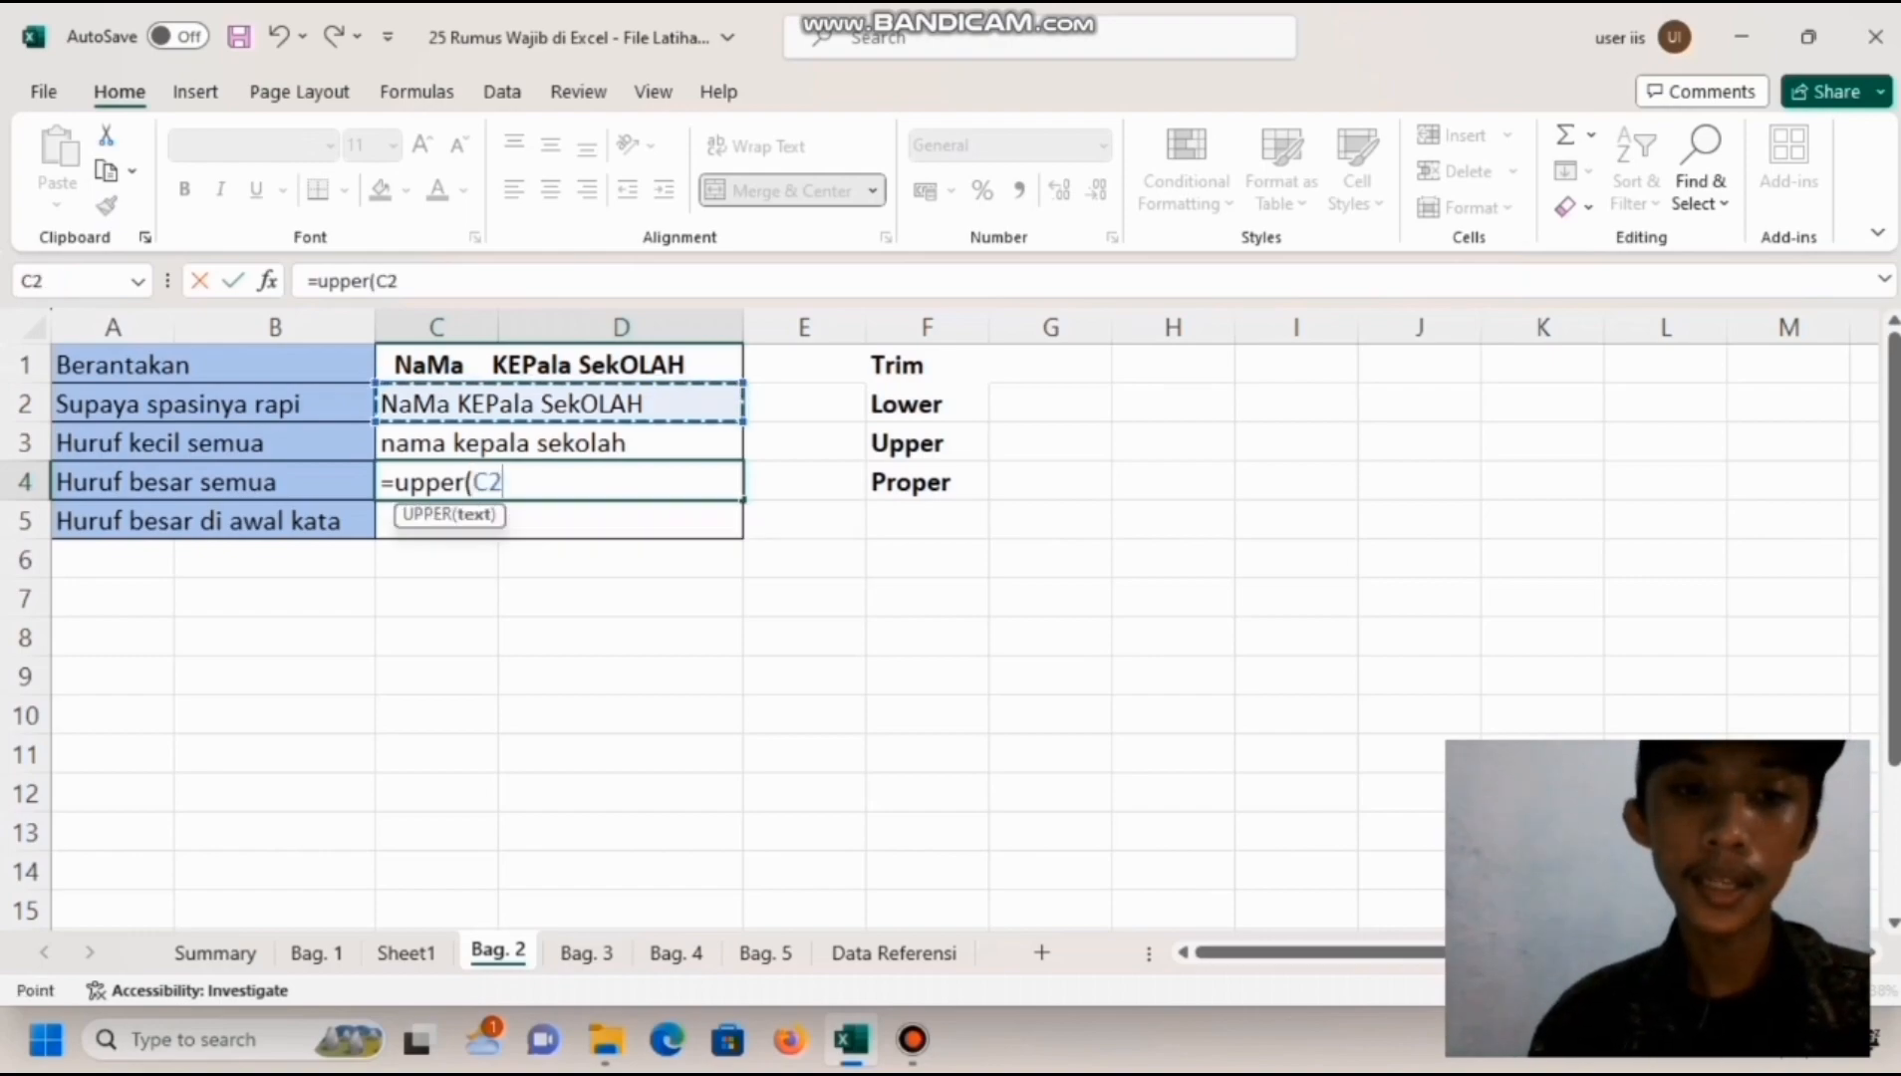
pyautogui.write(')')
pyautogui.press('Return')
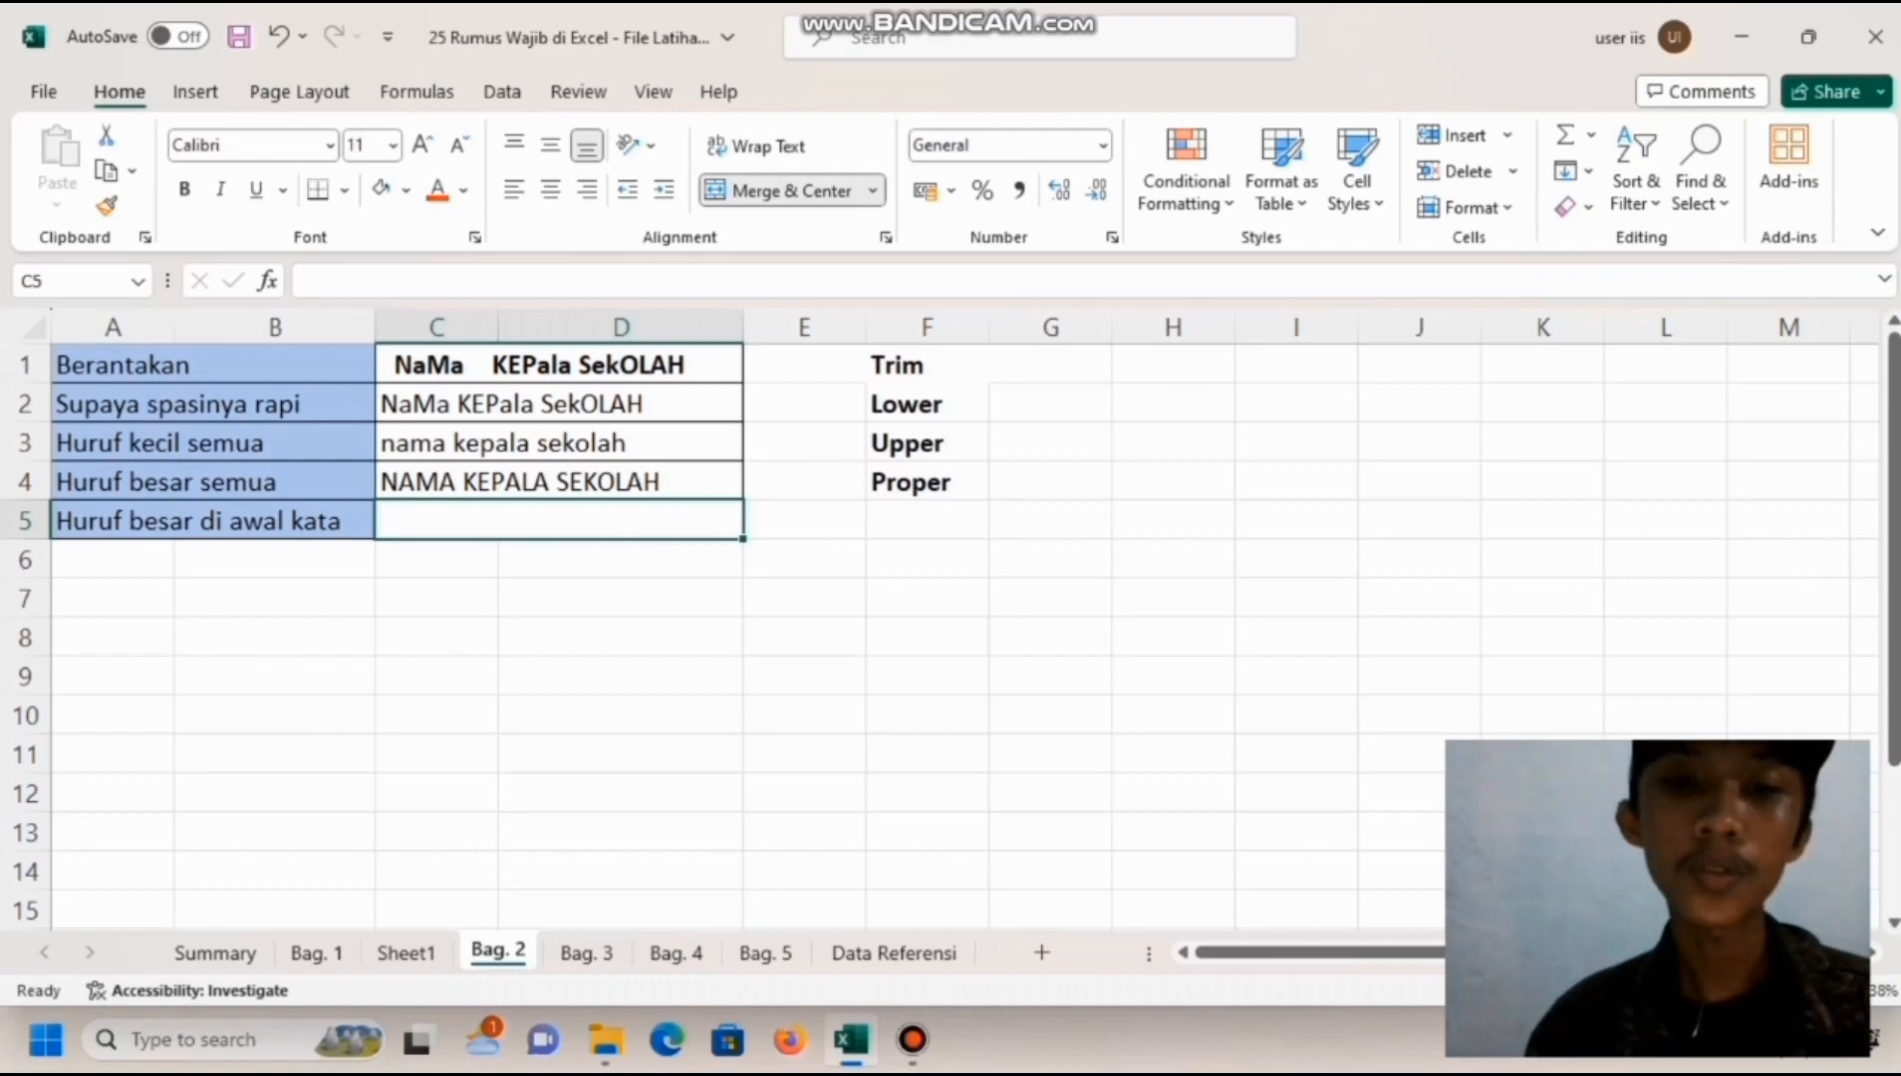
# - Capitalize the first letter of each word in C5, beside Huruf besar di awal kata, with =PROPER(C2)
pyautogui.write('=')
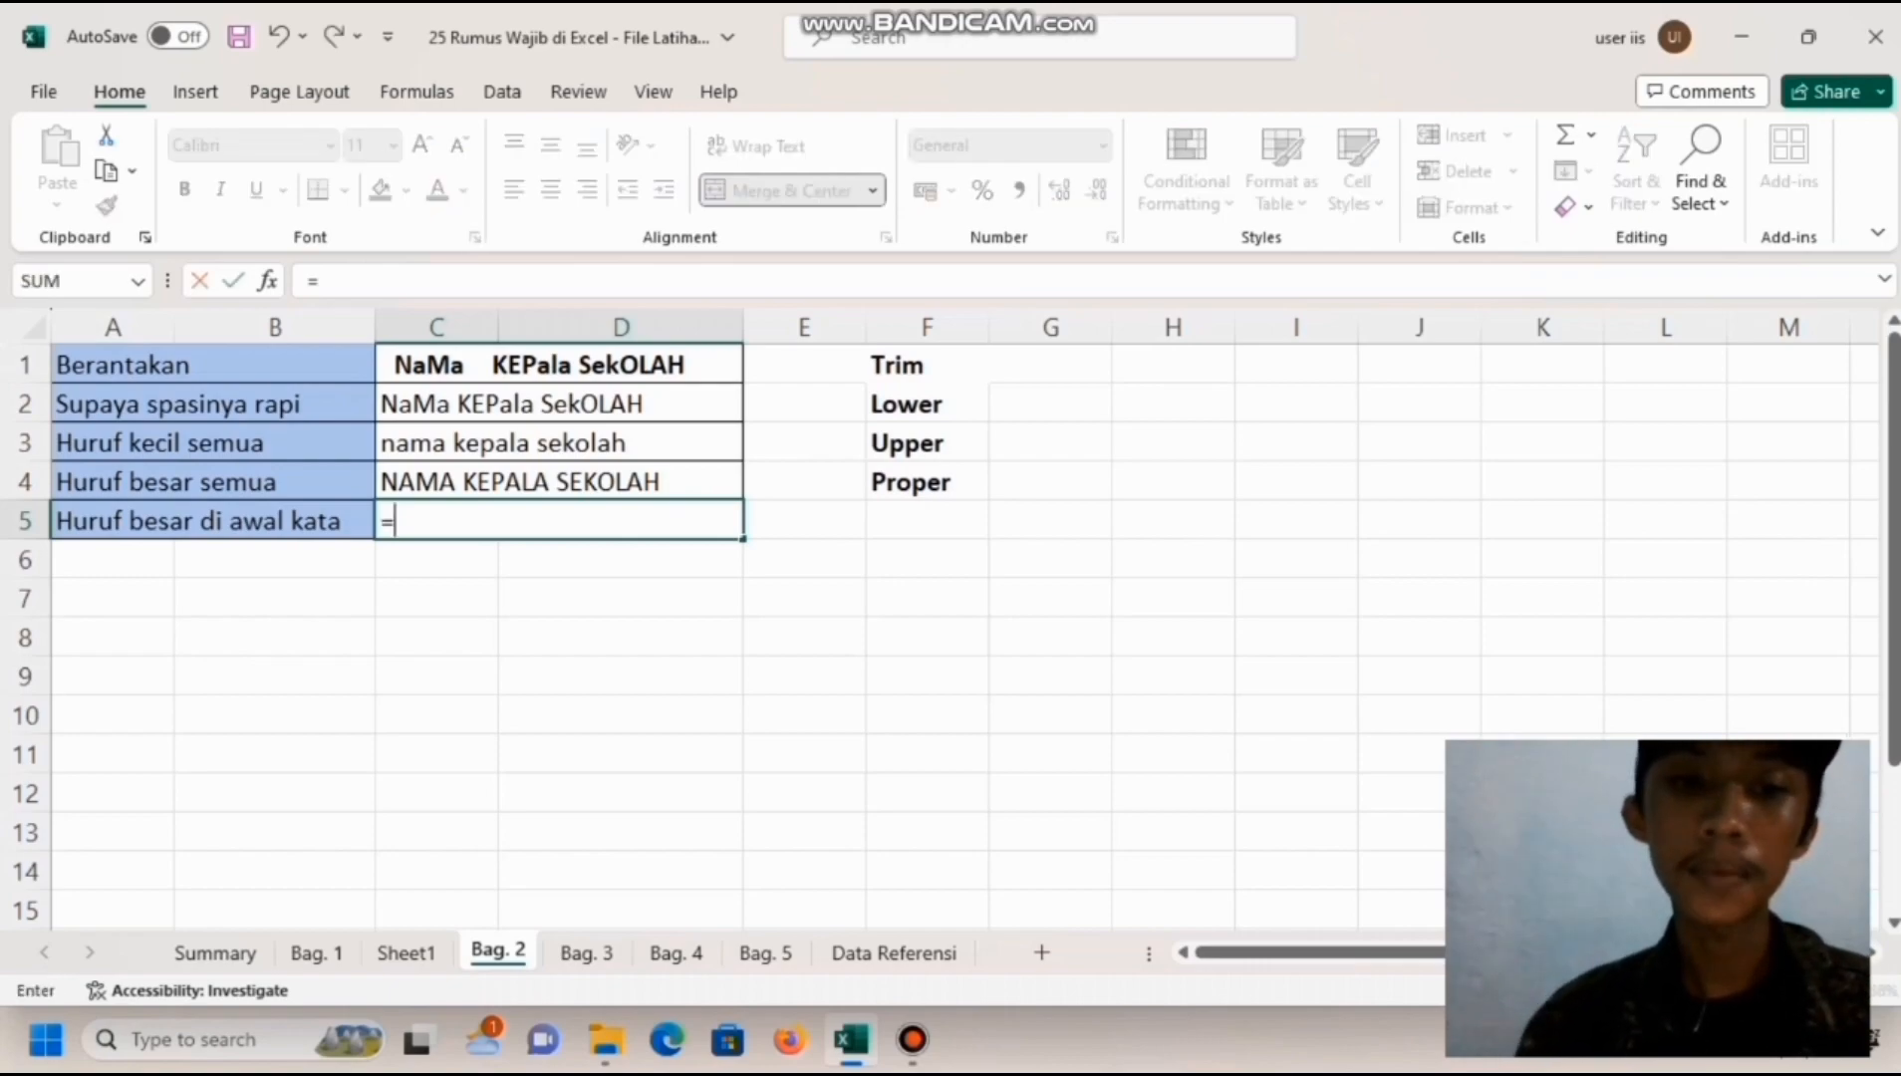
pyautogui.write('proper')
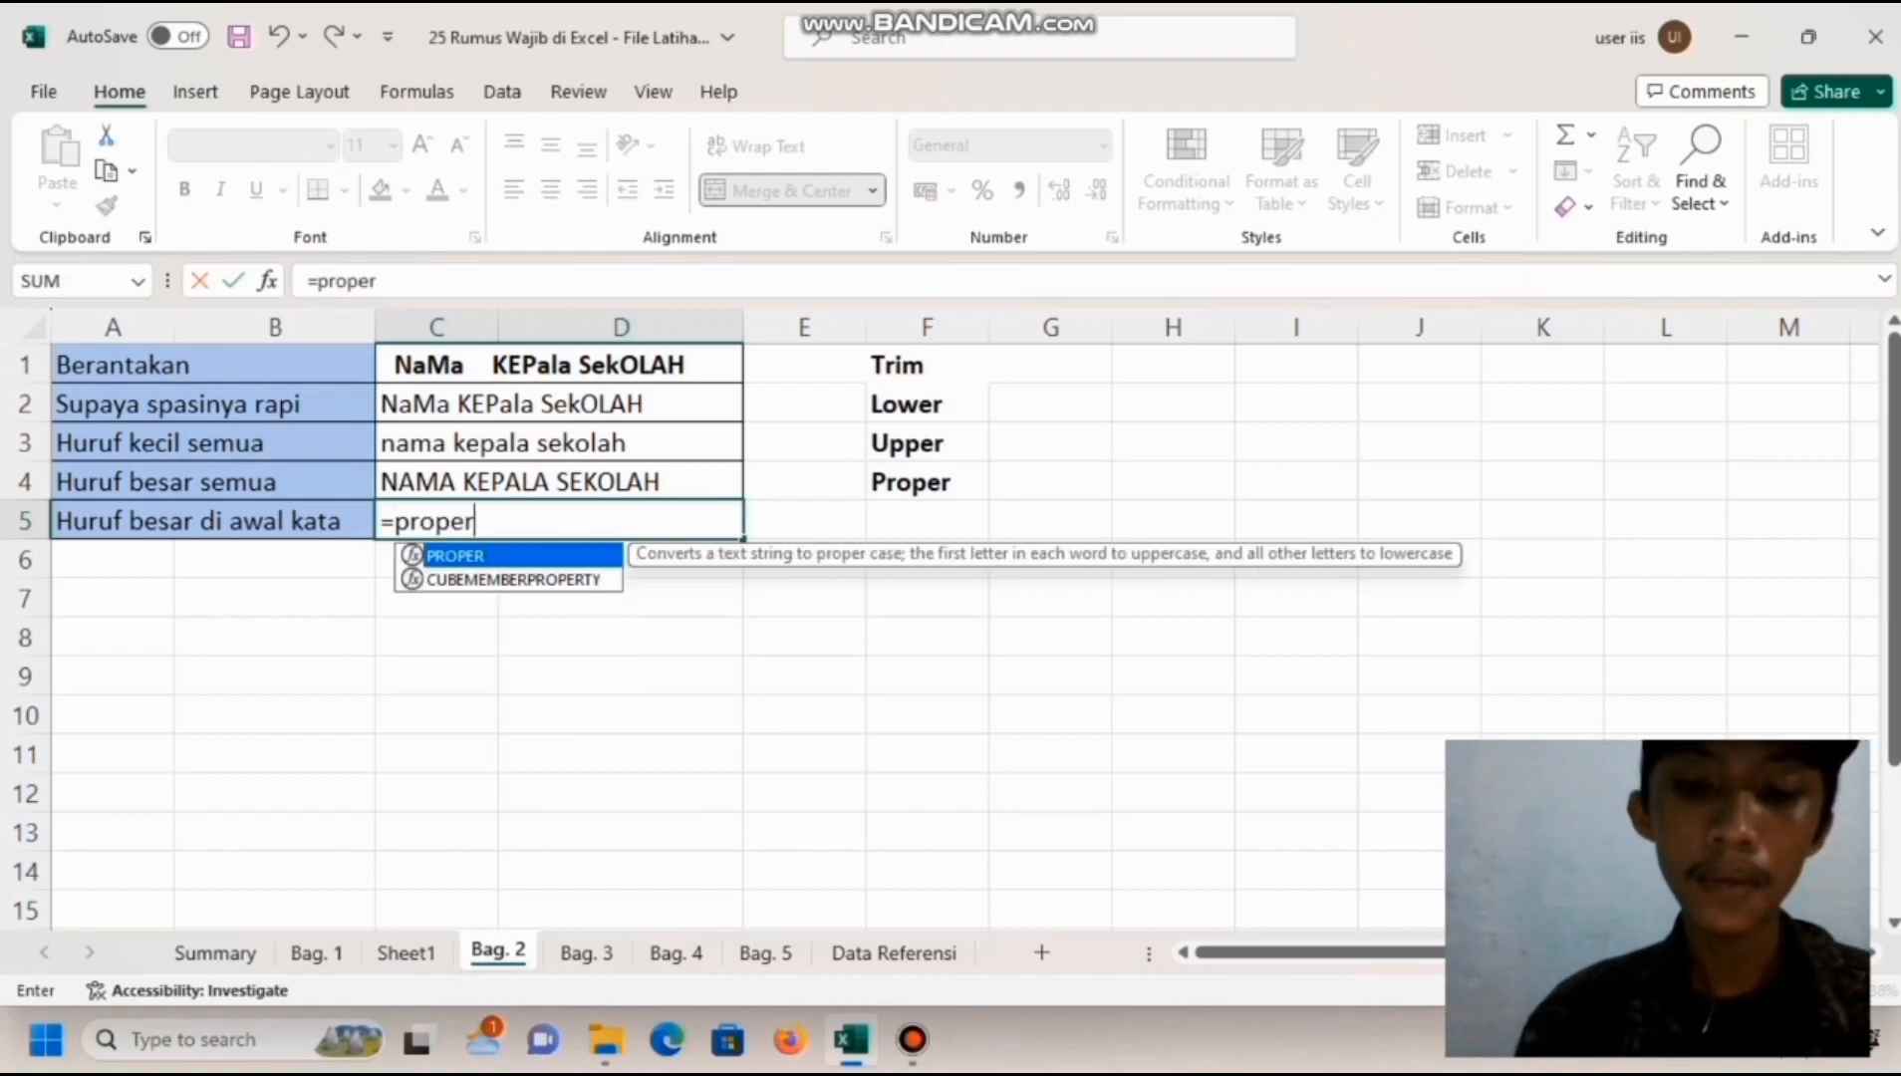
pyautogui.write('(')
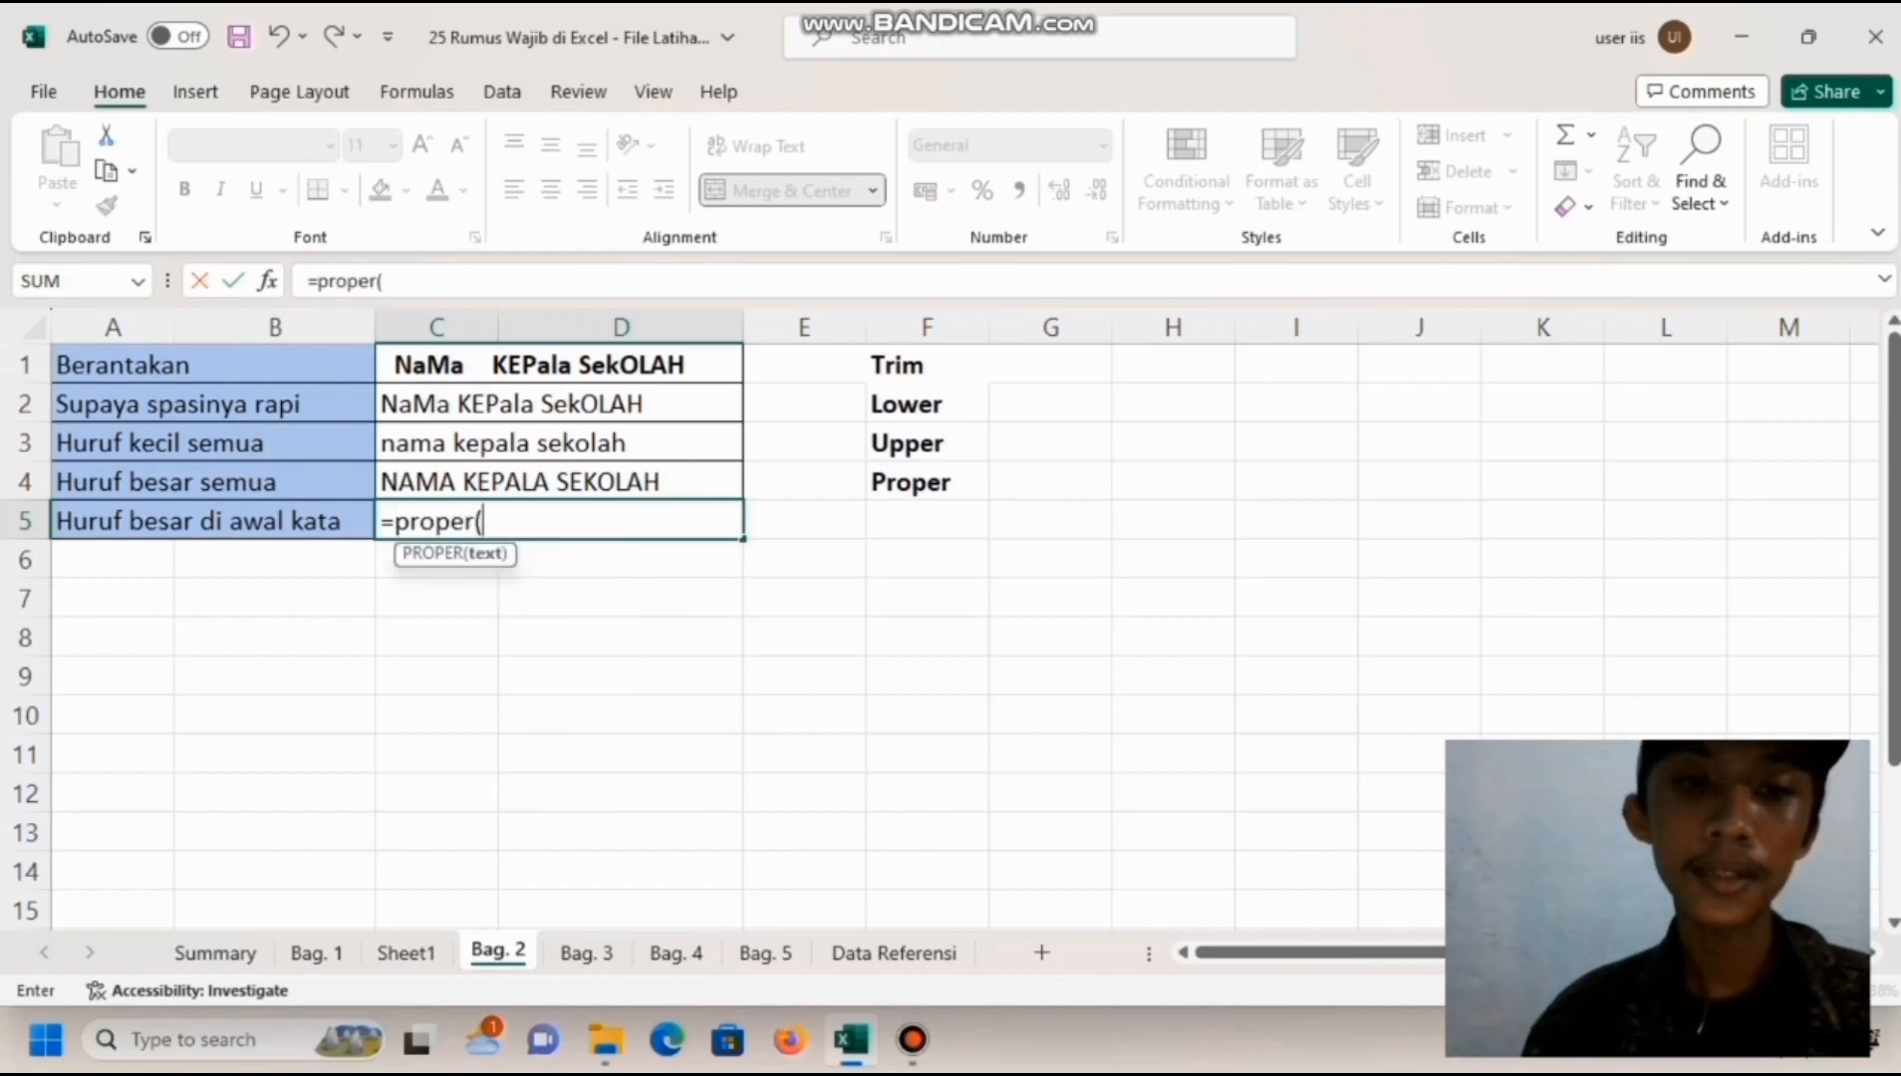
pyautogui.click(559, 403)
pyautogui.write(')')
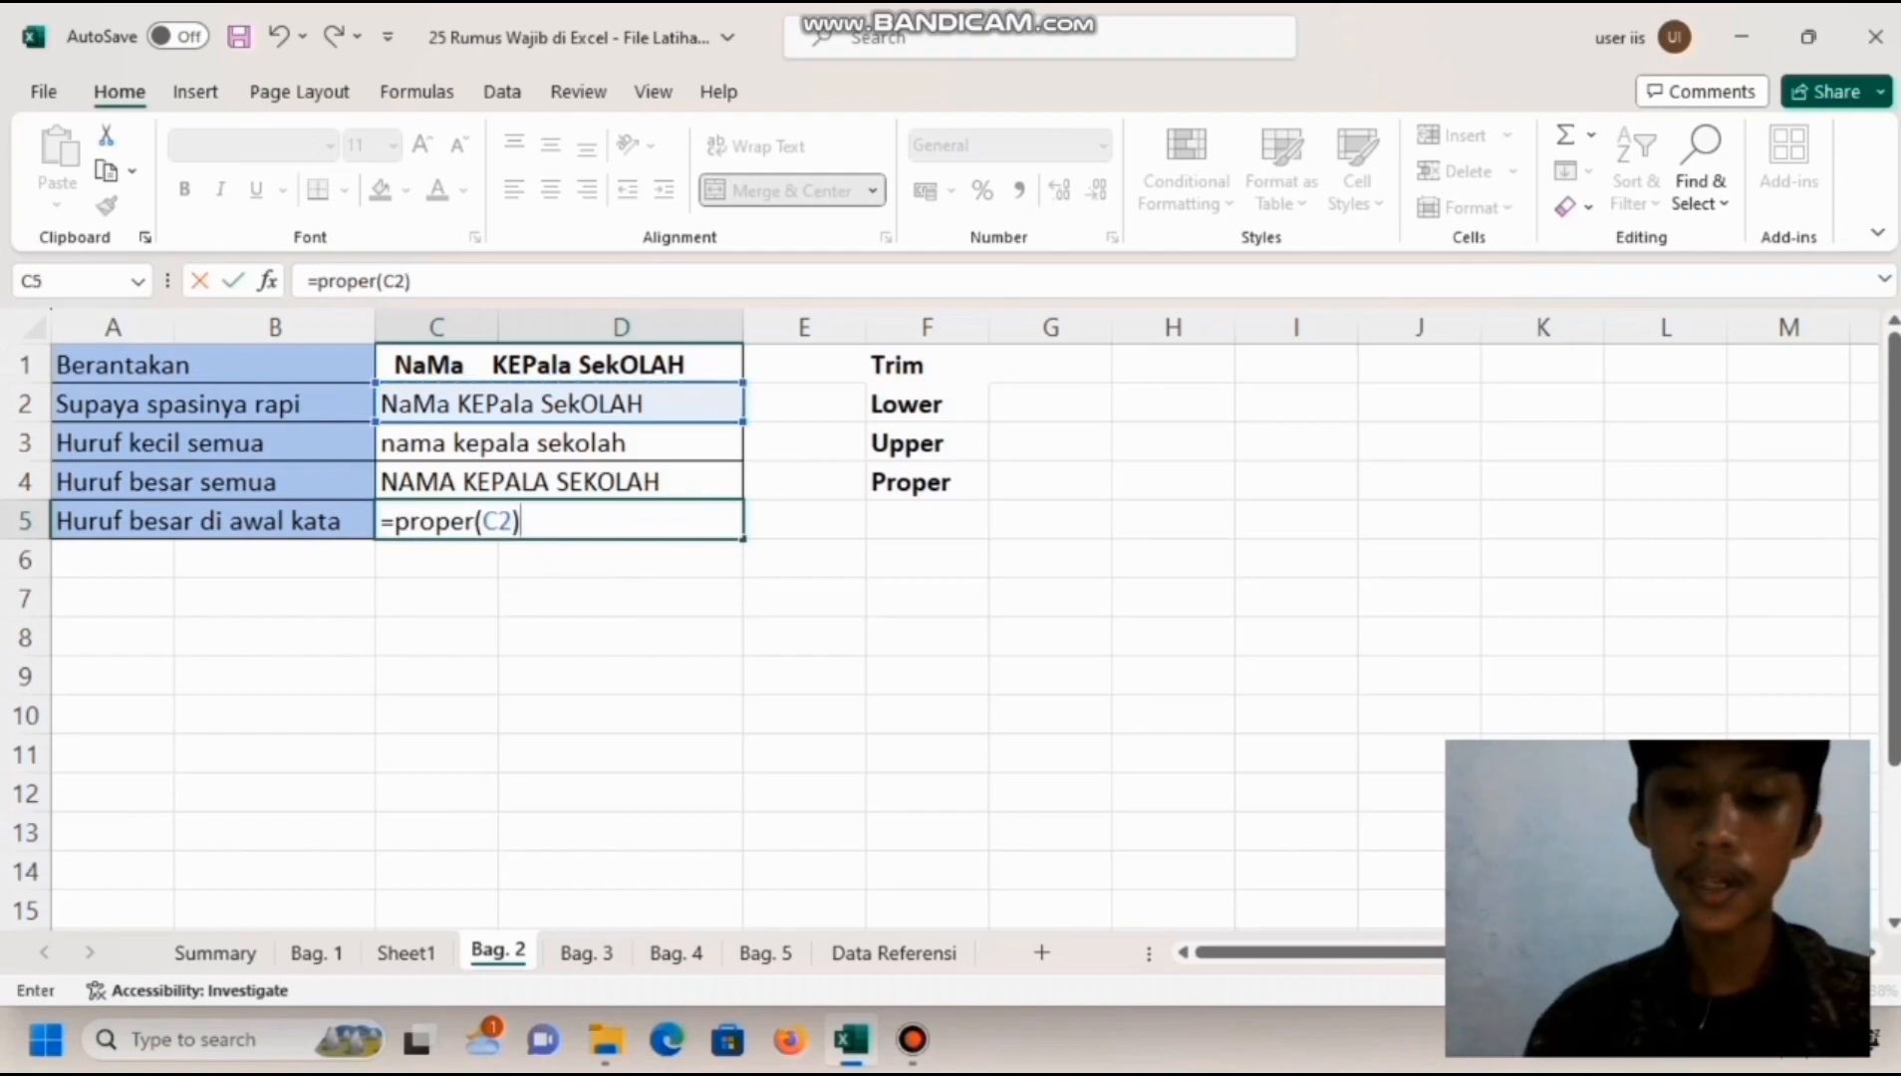
pyautogui.press('Return')
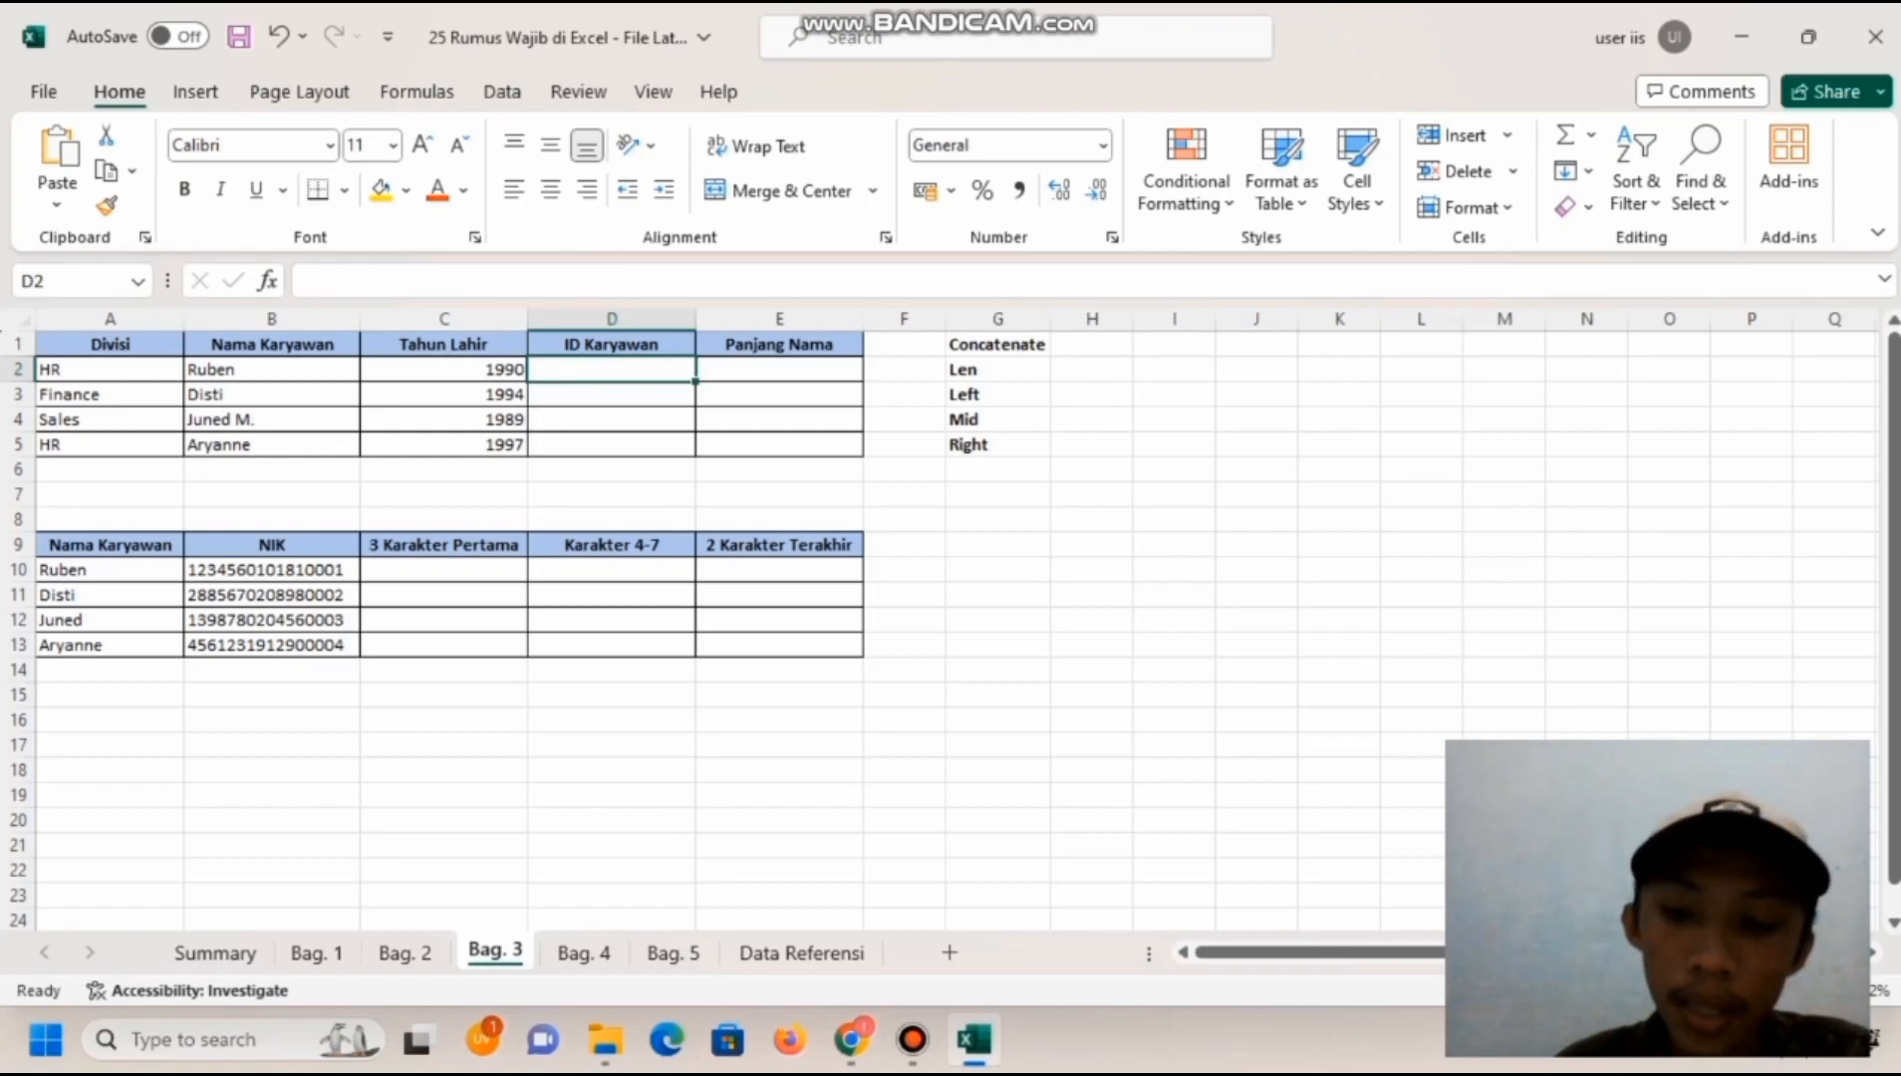
# - Build the ID Karyawan values on sheet Bag. 3 with =CONCATENATE(A2;"-";B2;"-";C2) in D2 and fill the formula down to D5
pyautogui.write('=concatenate')
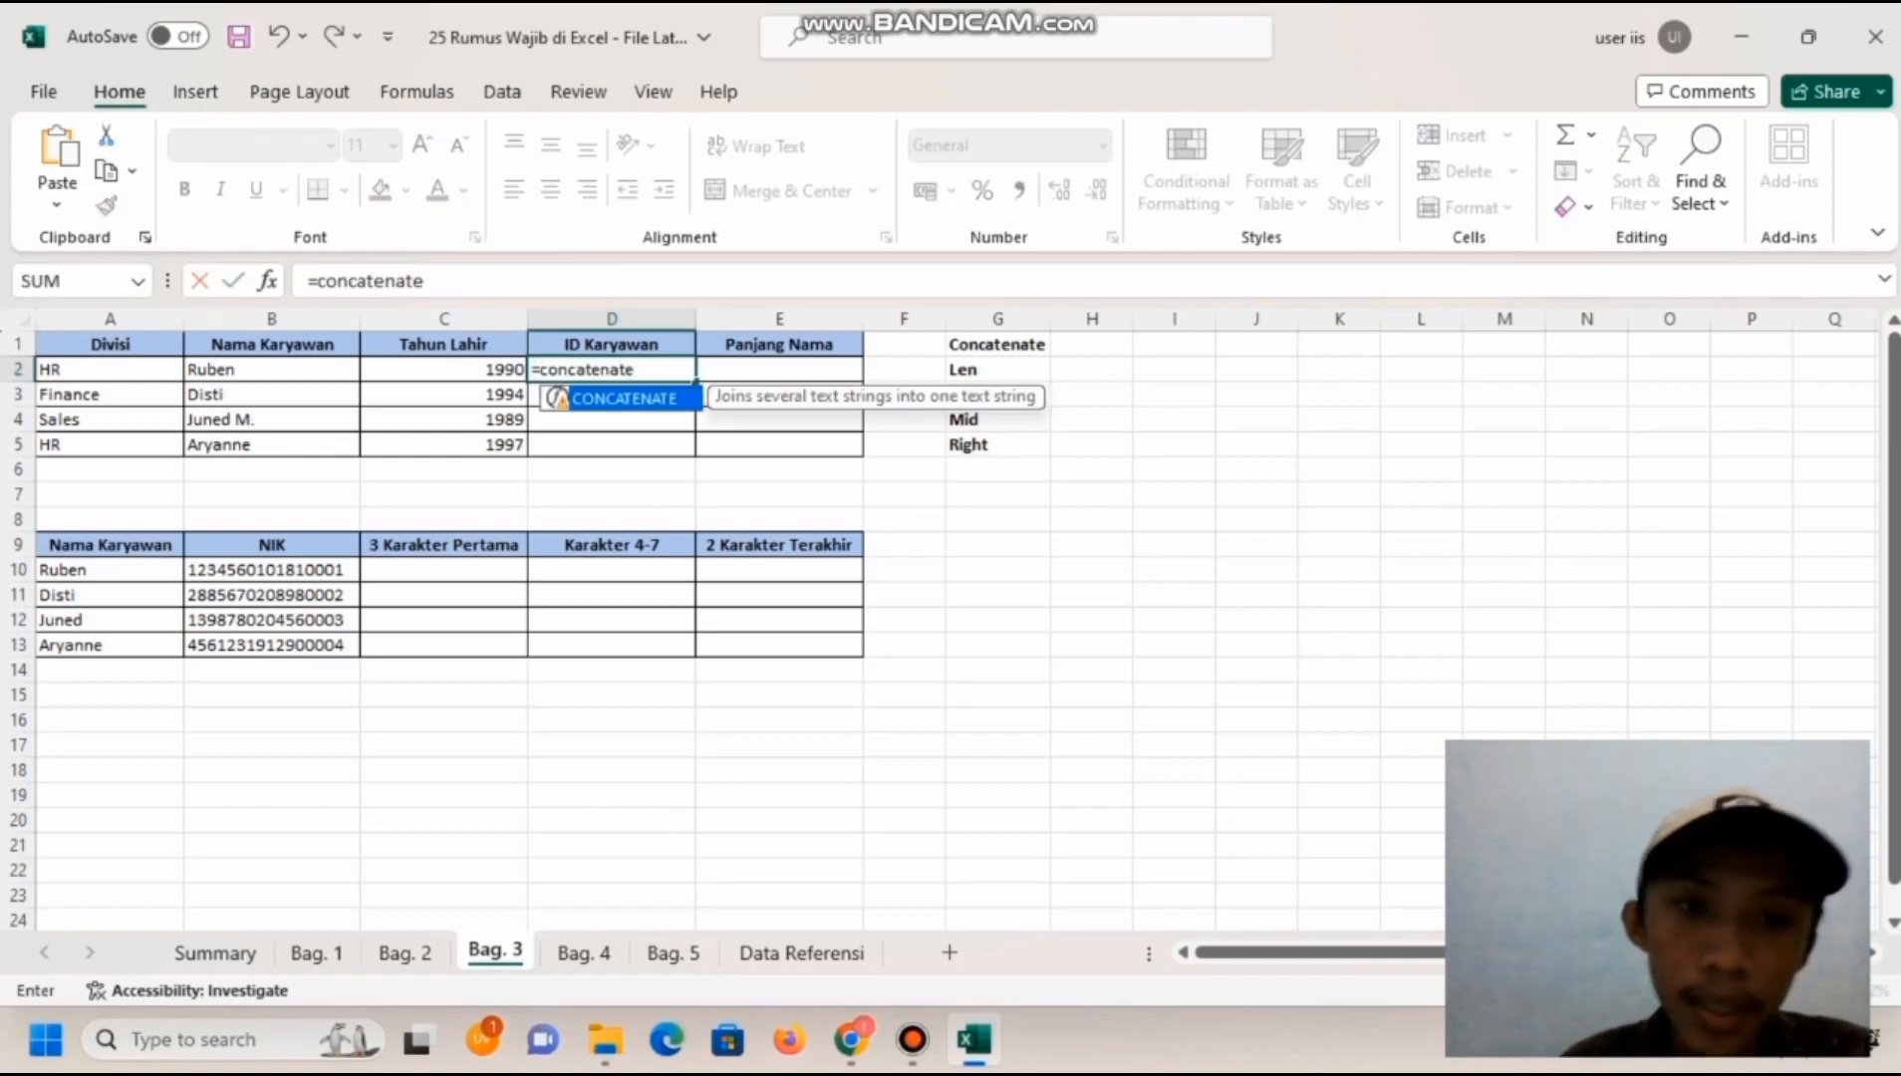
pyautogui.write('(')
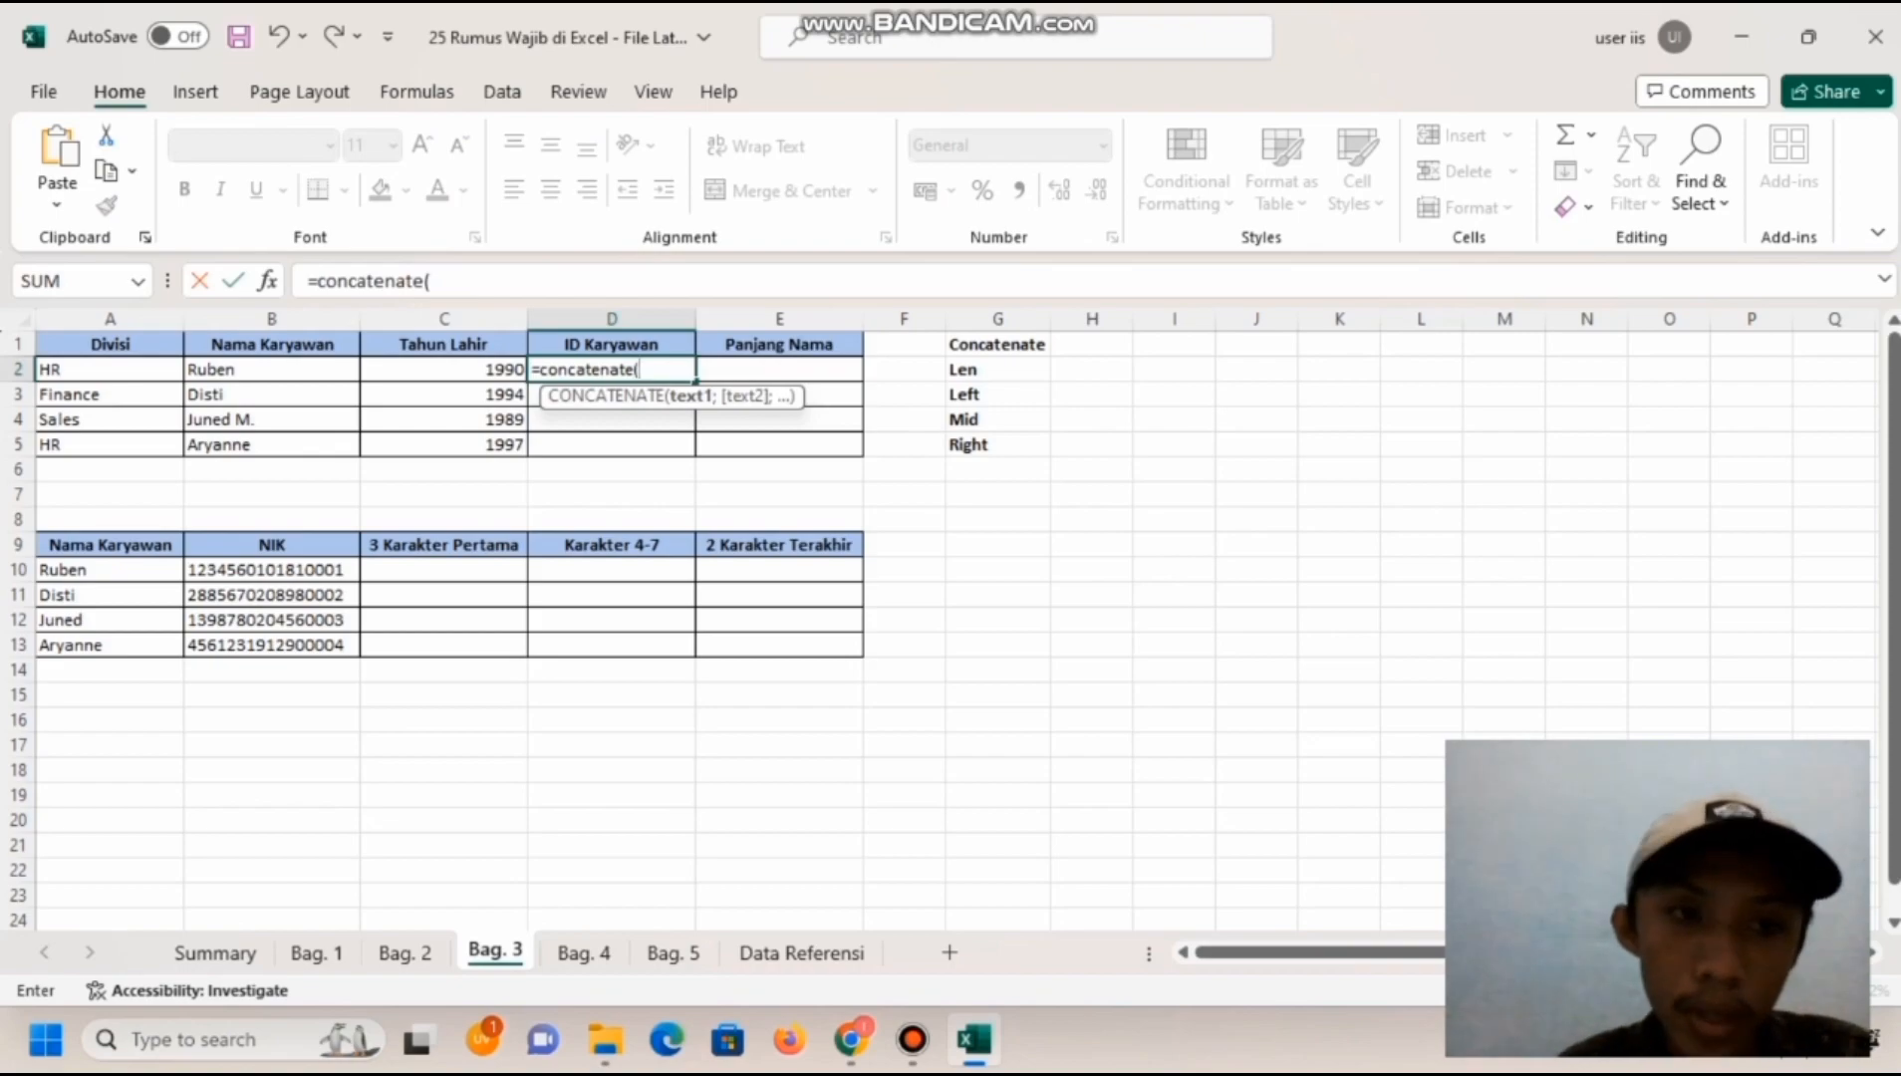
pyautogui.click(110, 369)
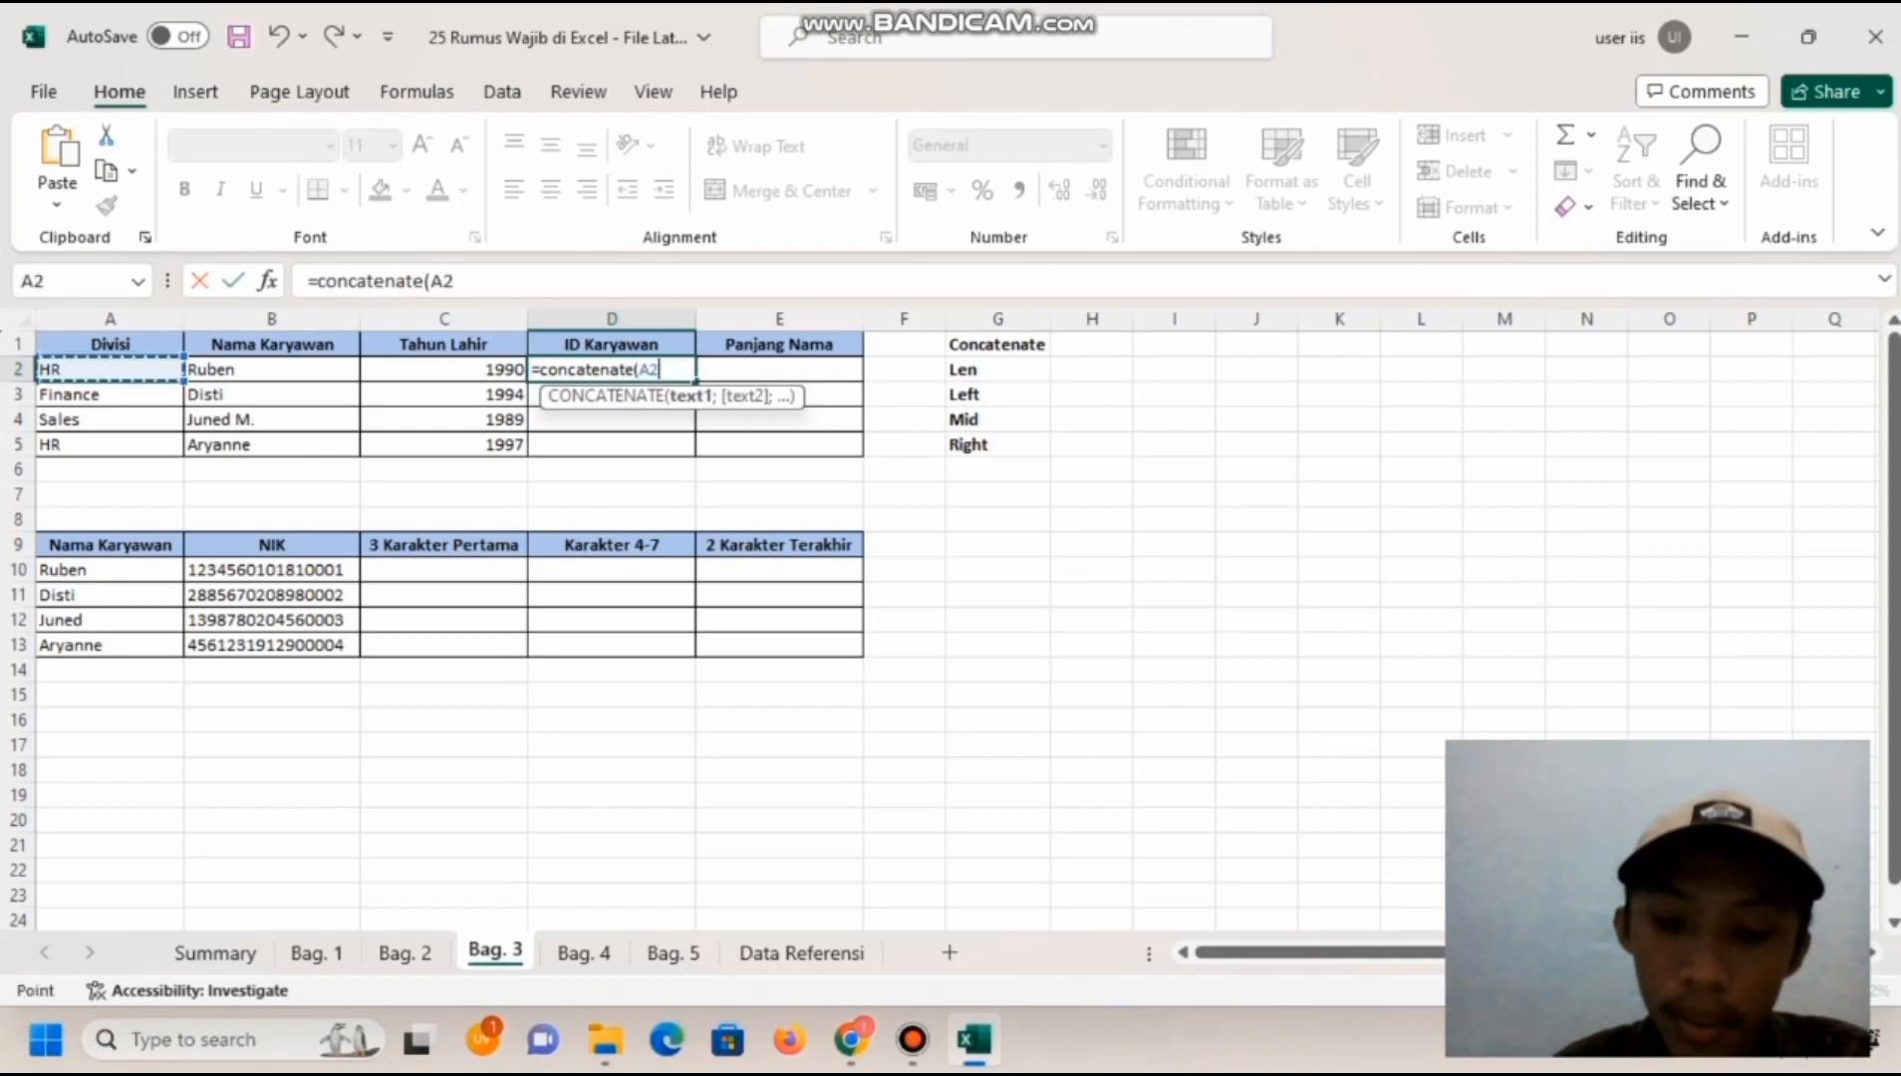
pyautogui.write(';')
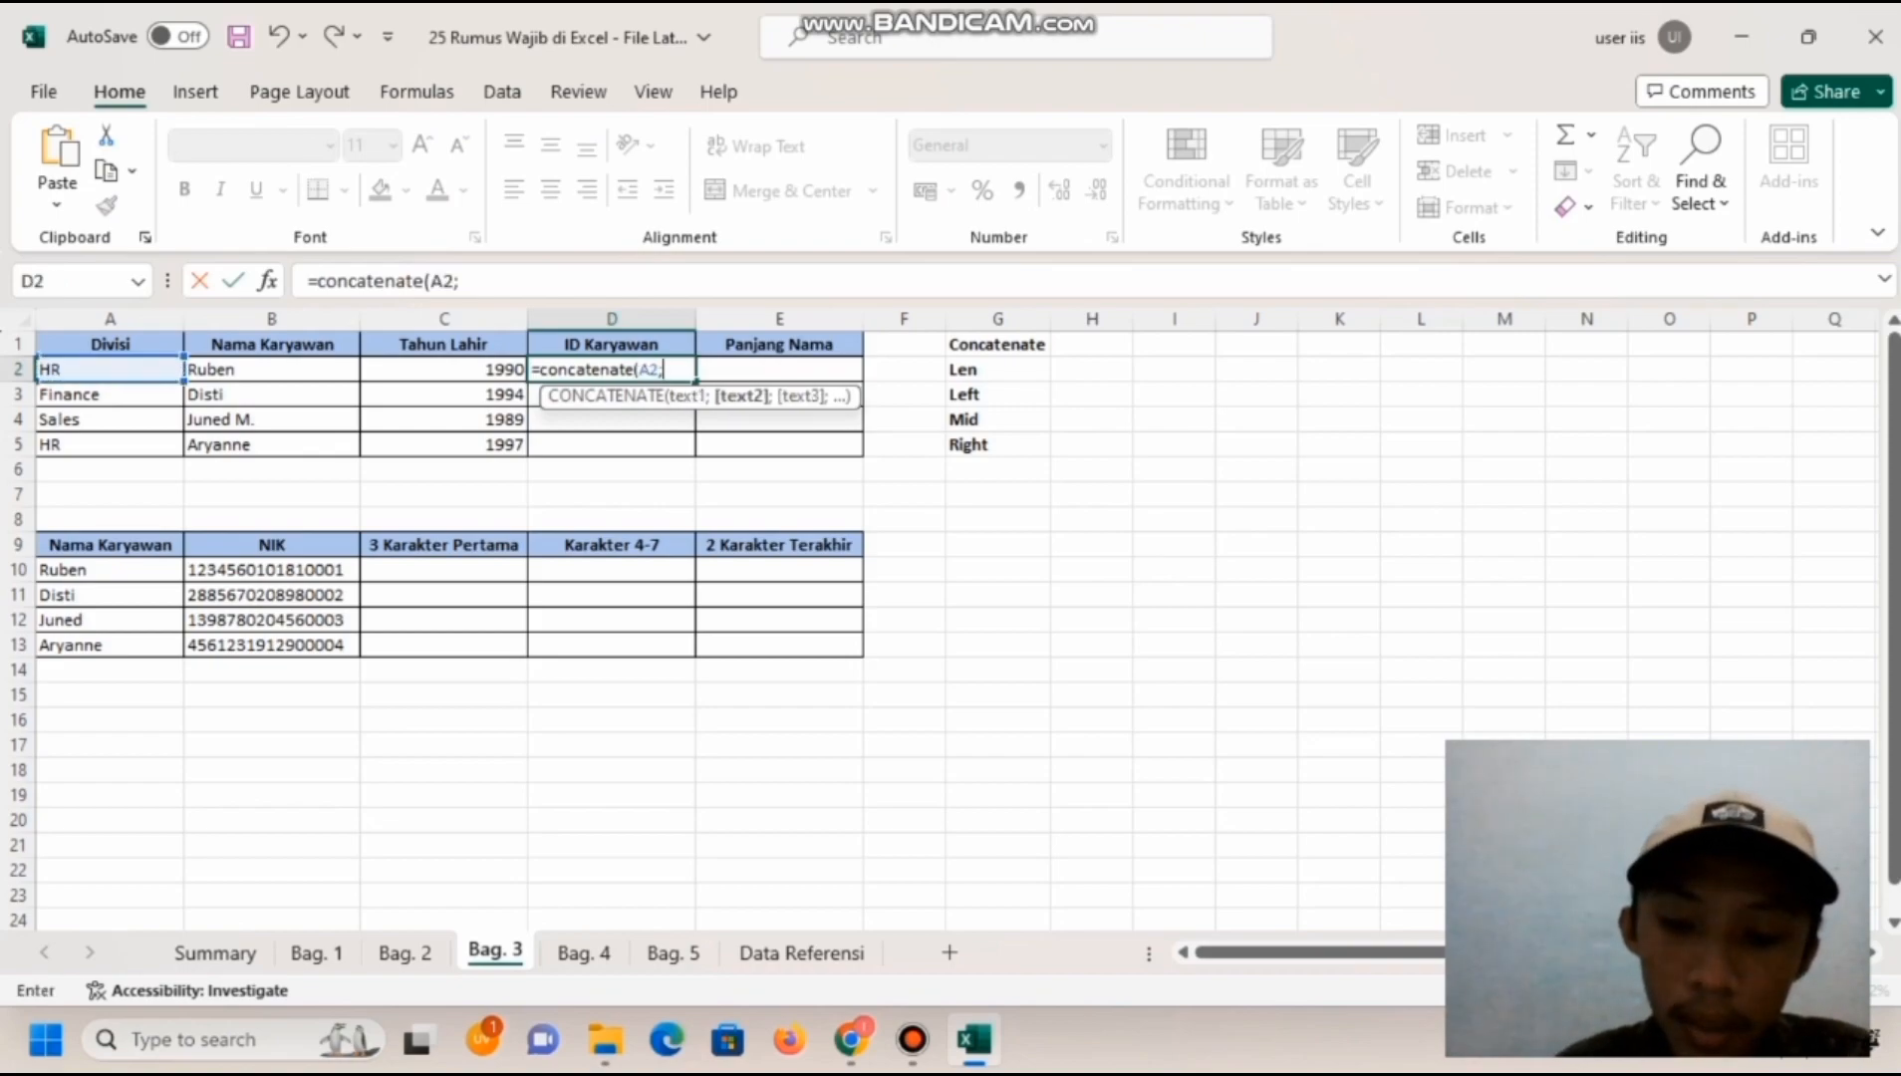
pyautogui.write('"')
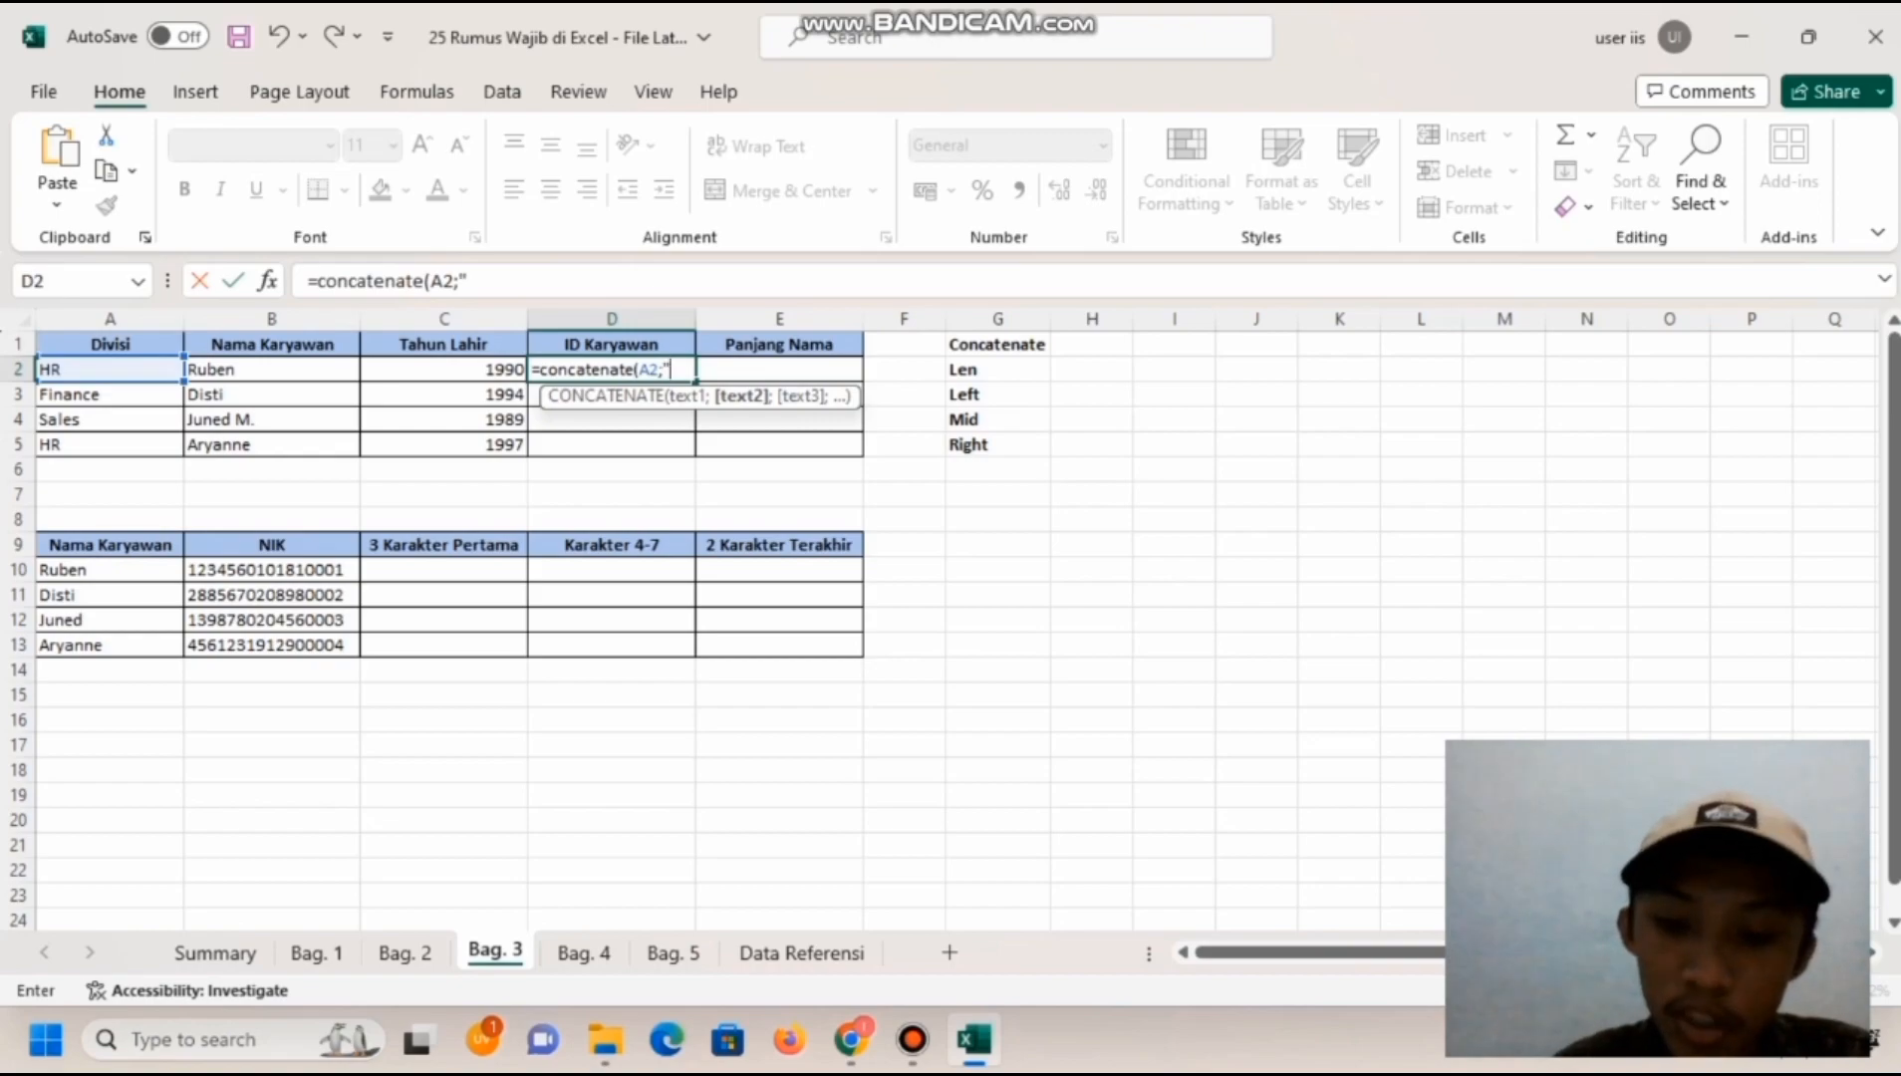
pyautogui.write('-";')
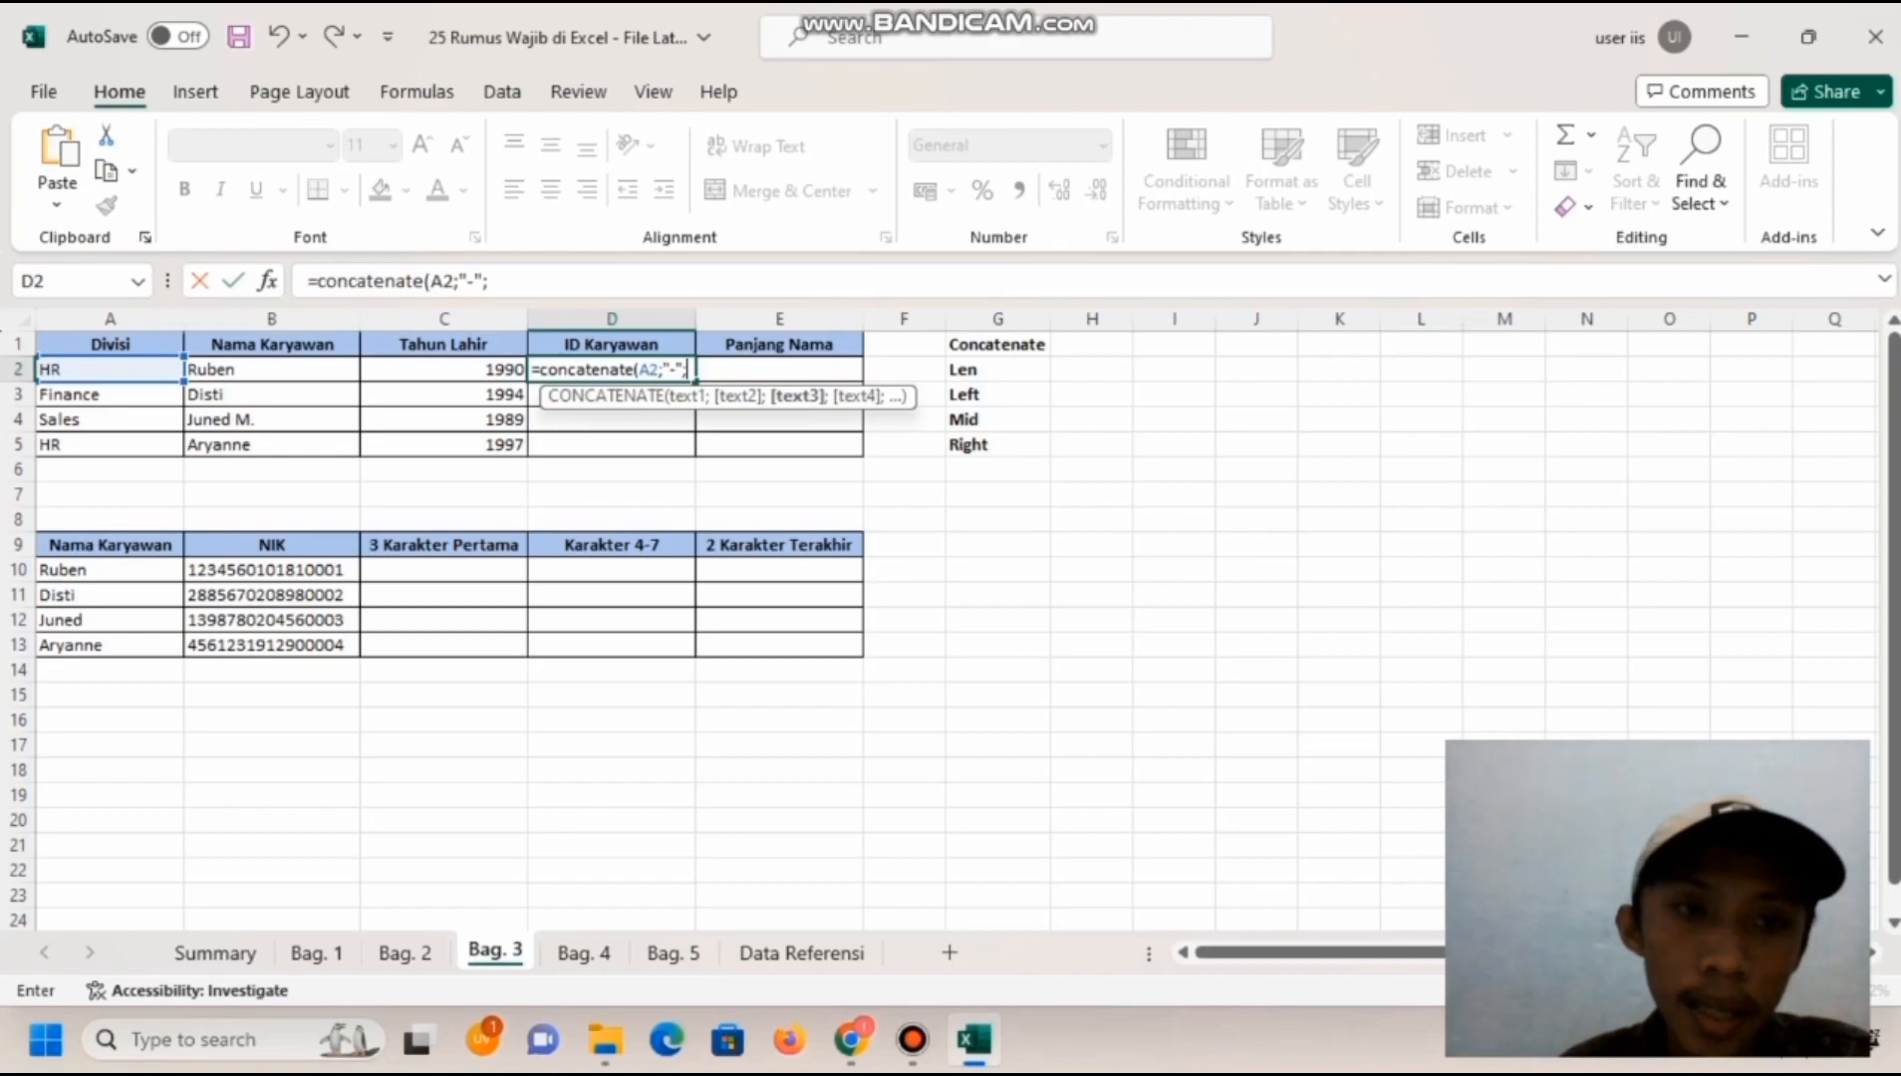
pyautogui.click(271, 369)
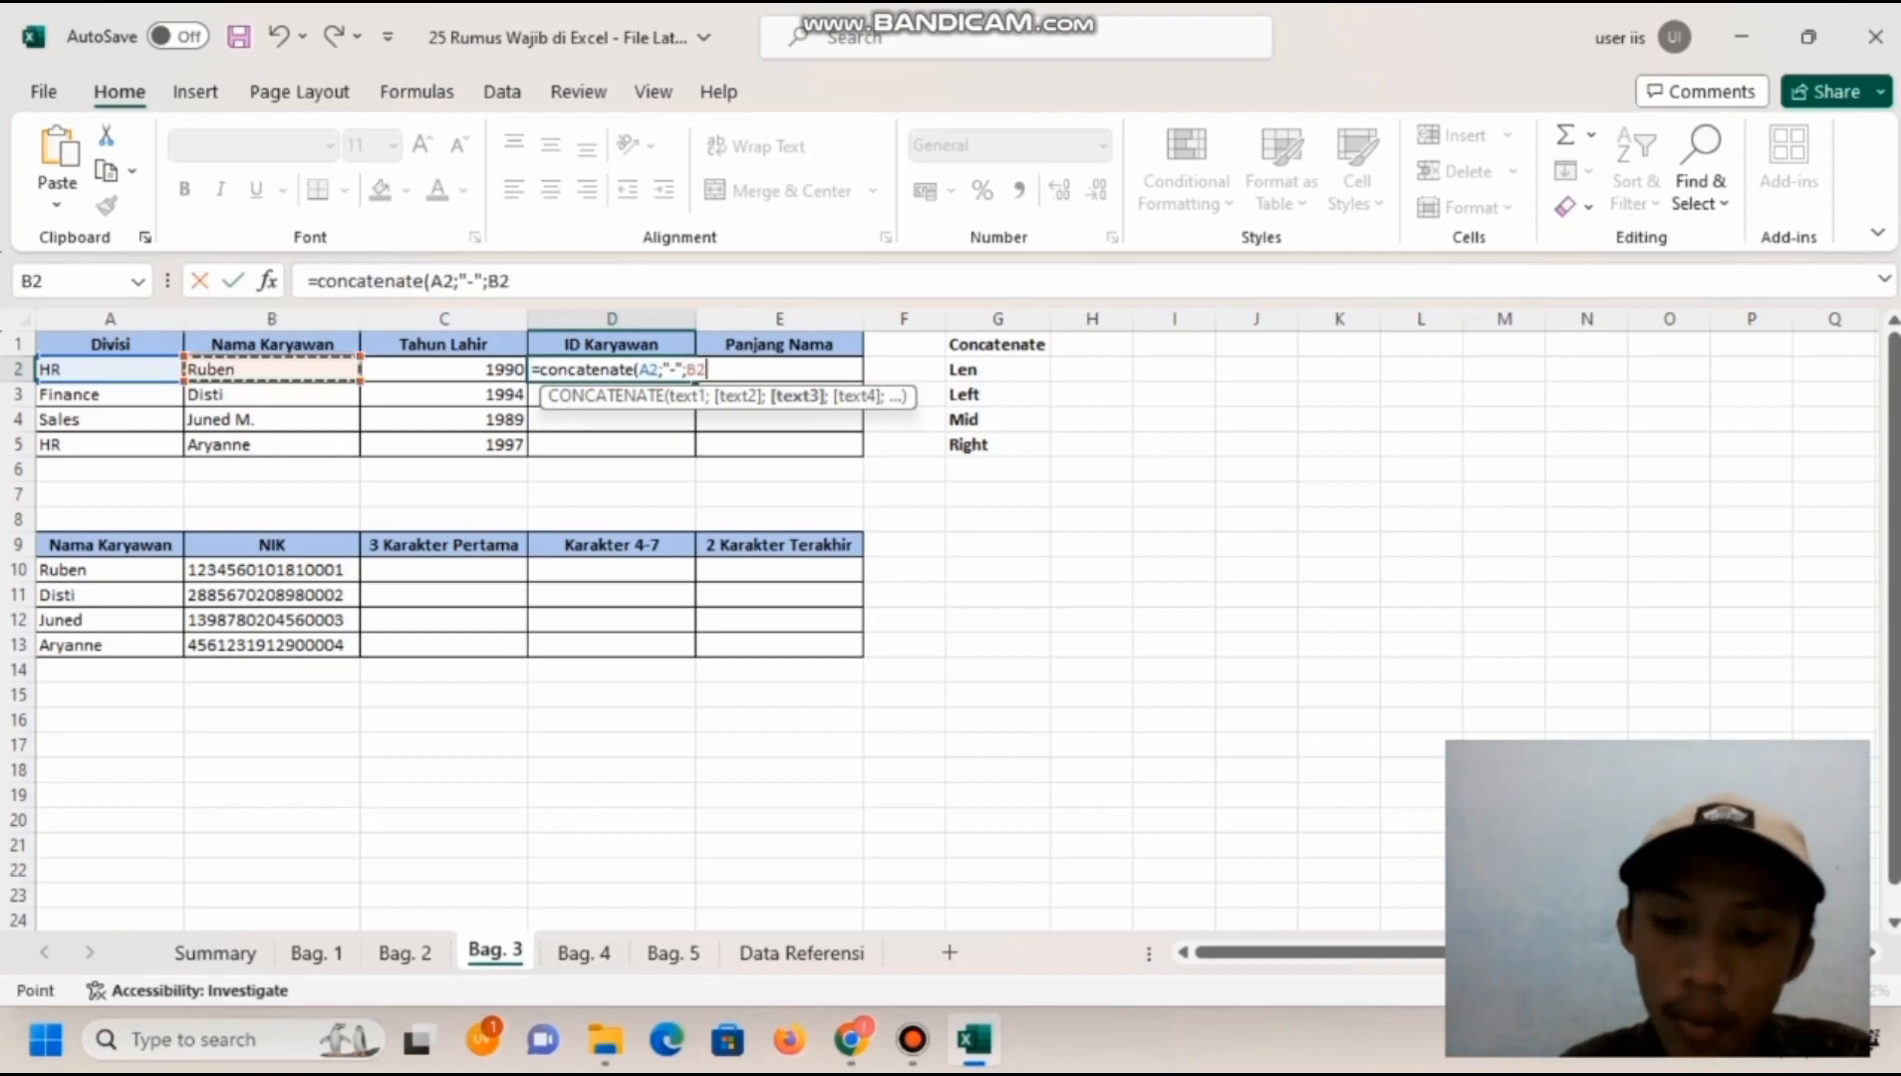
pyautogui.write(';"')
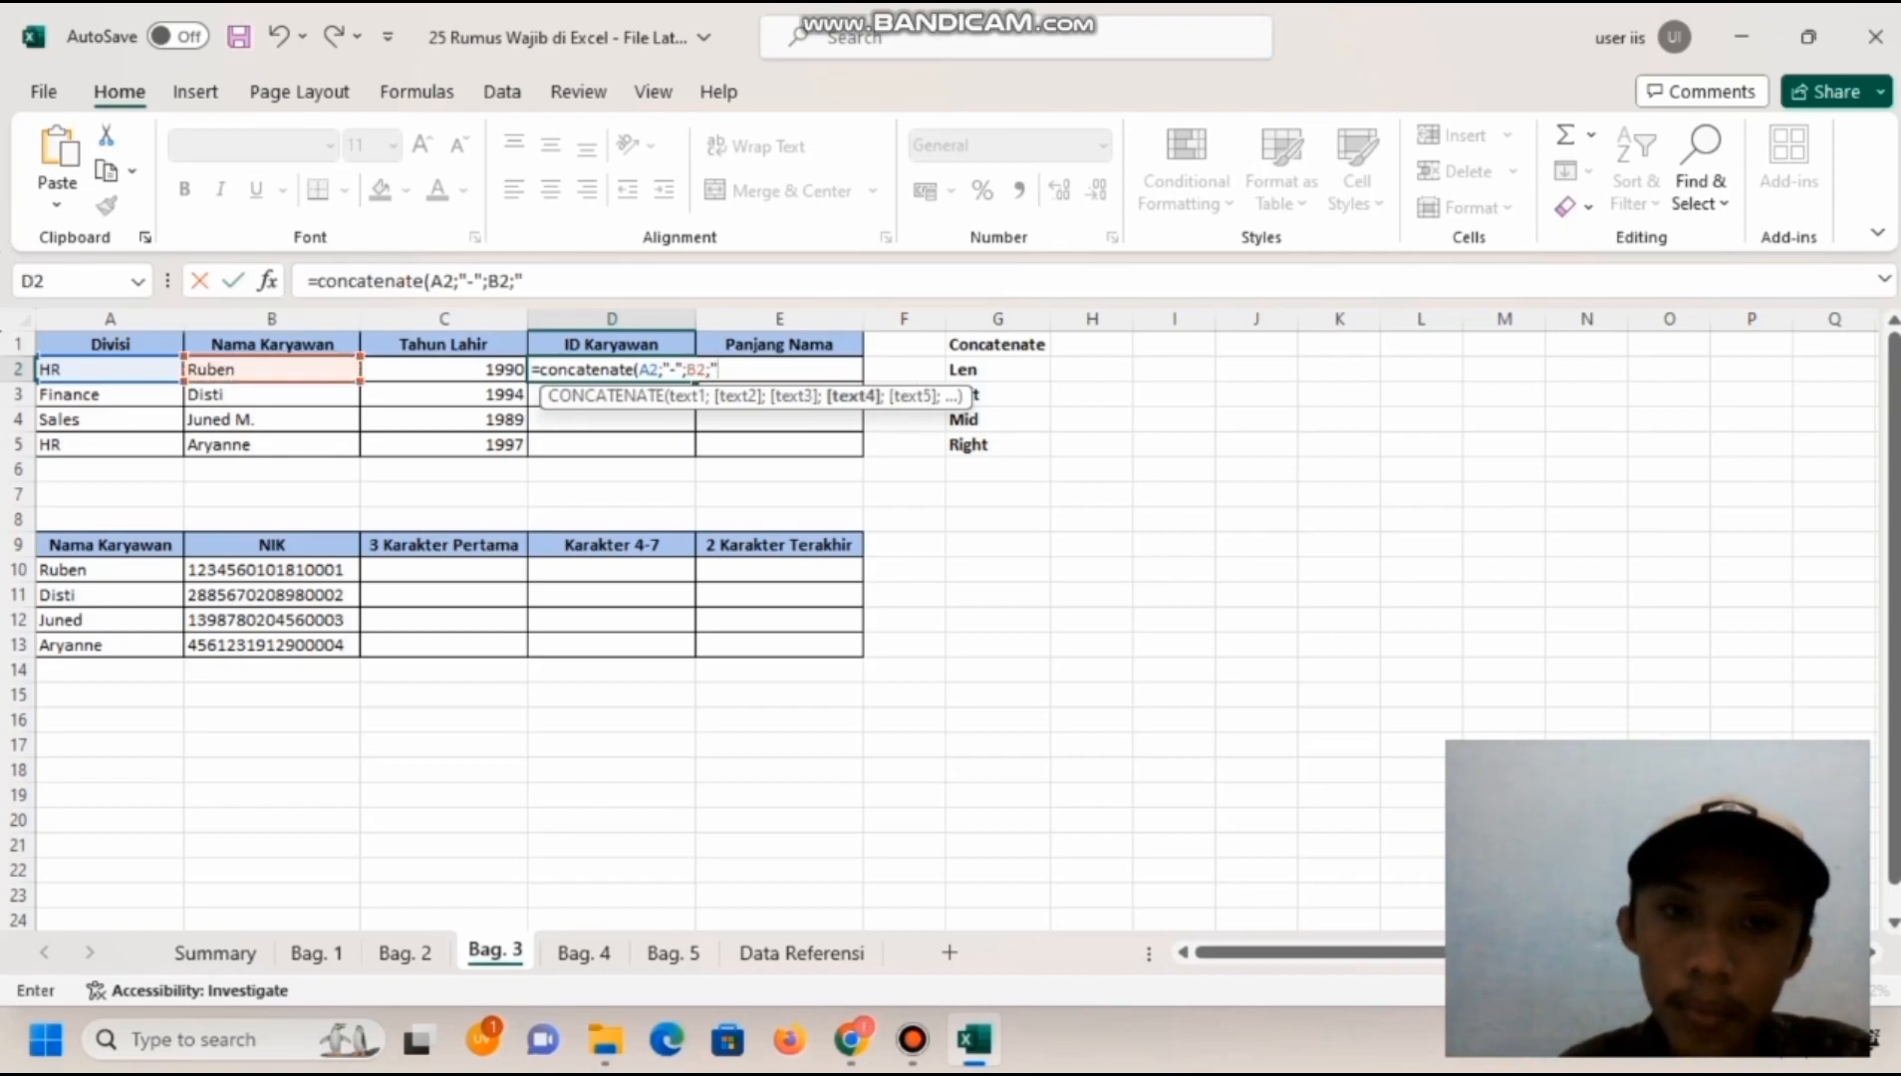
pyautogui.write('-";')
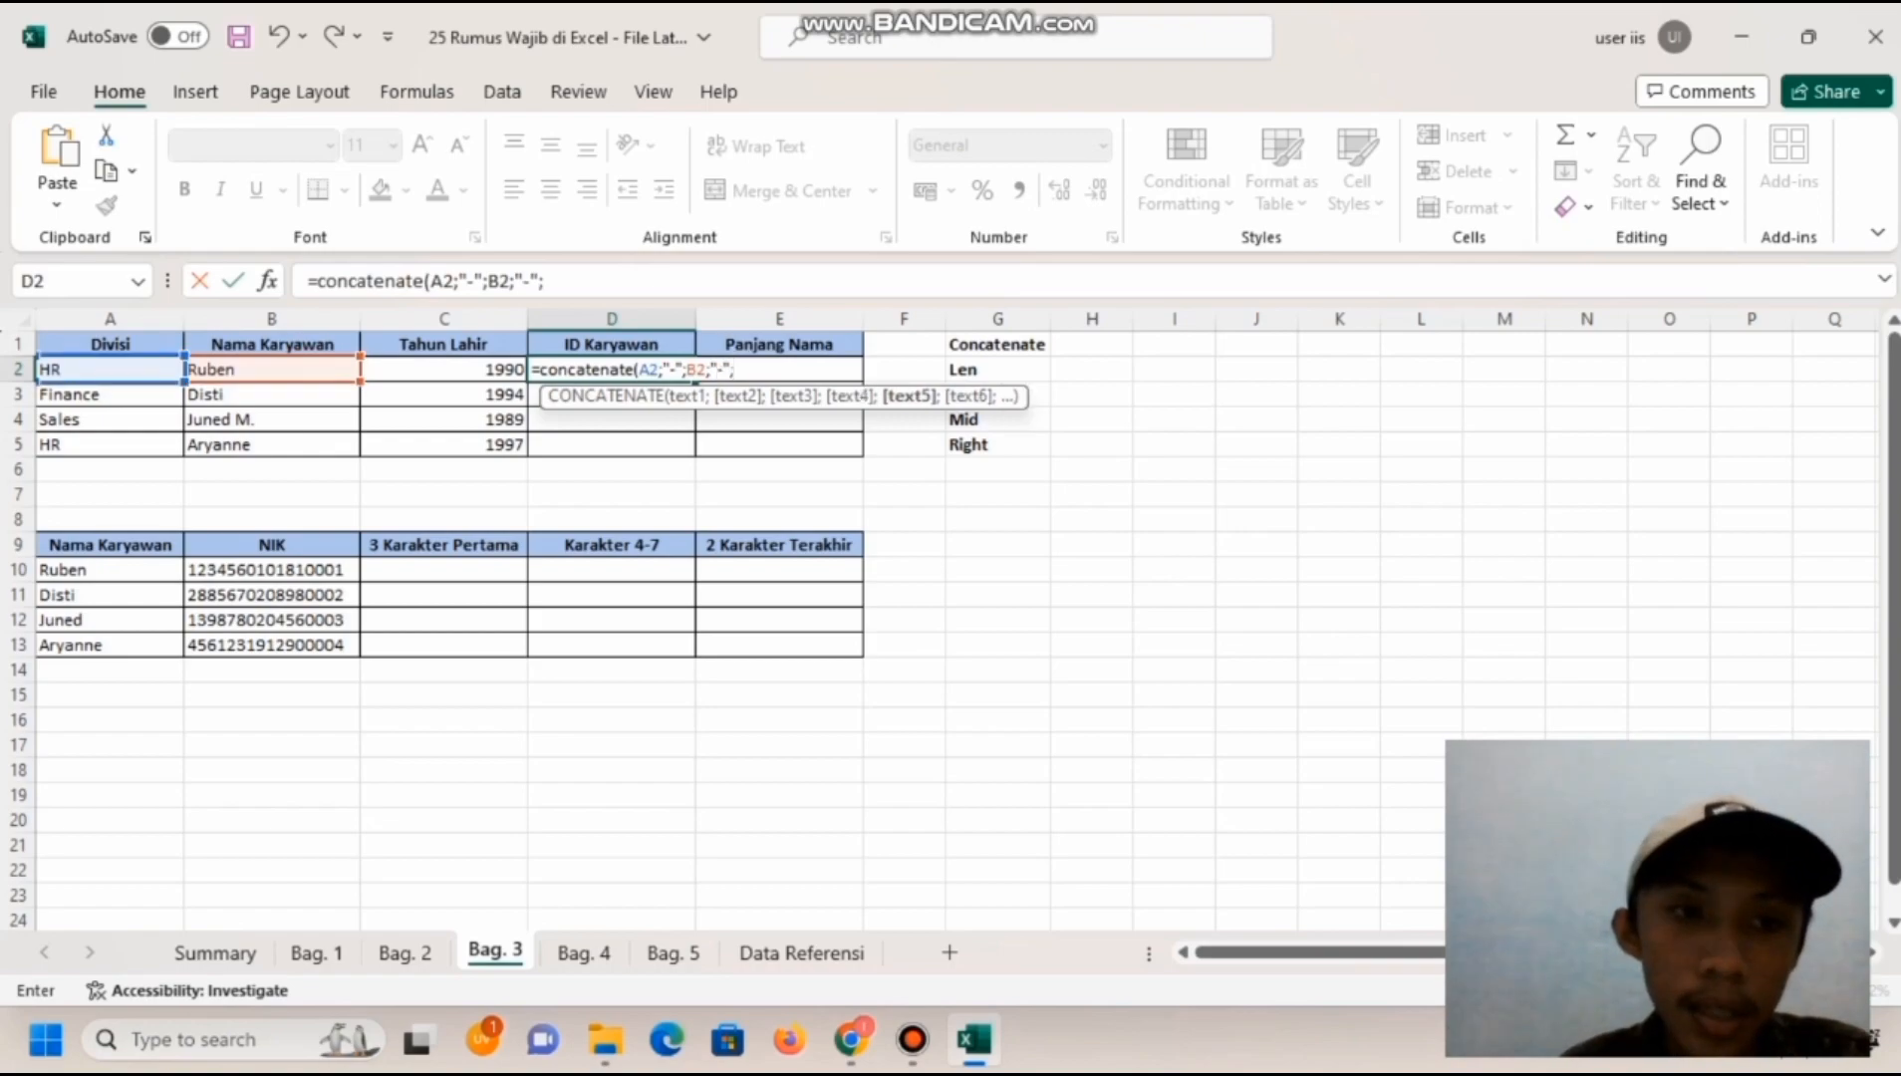
pyautogui.press('Left')
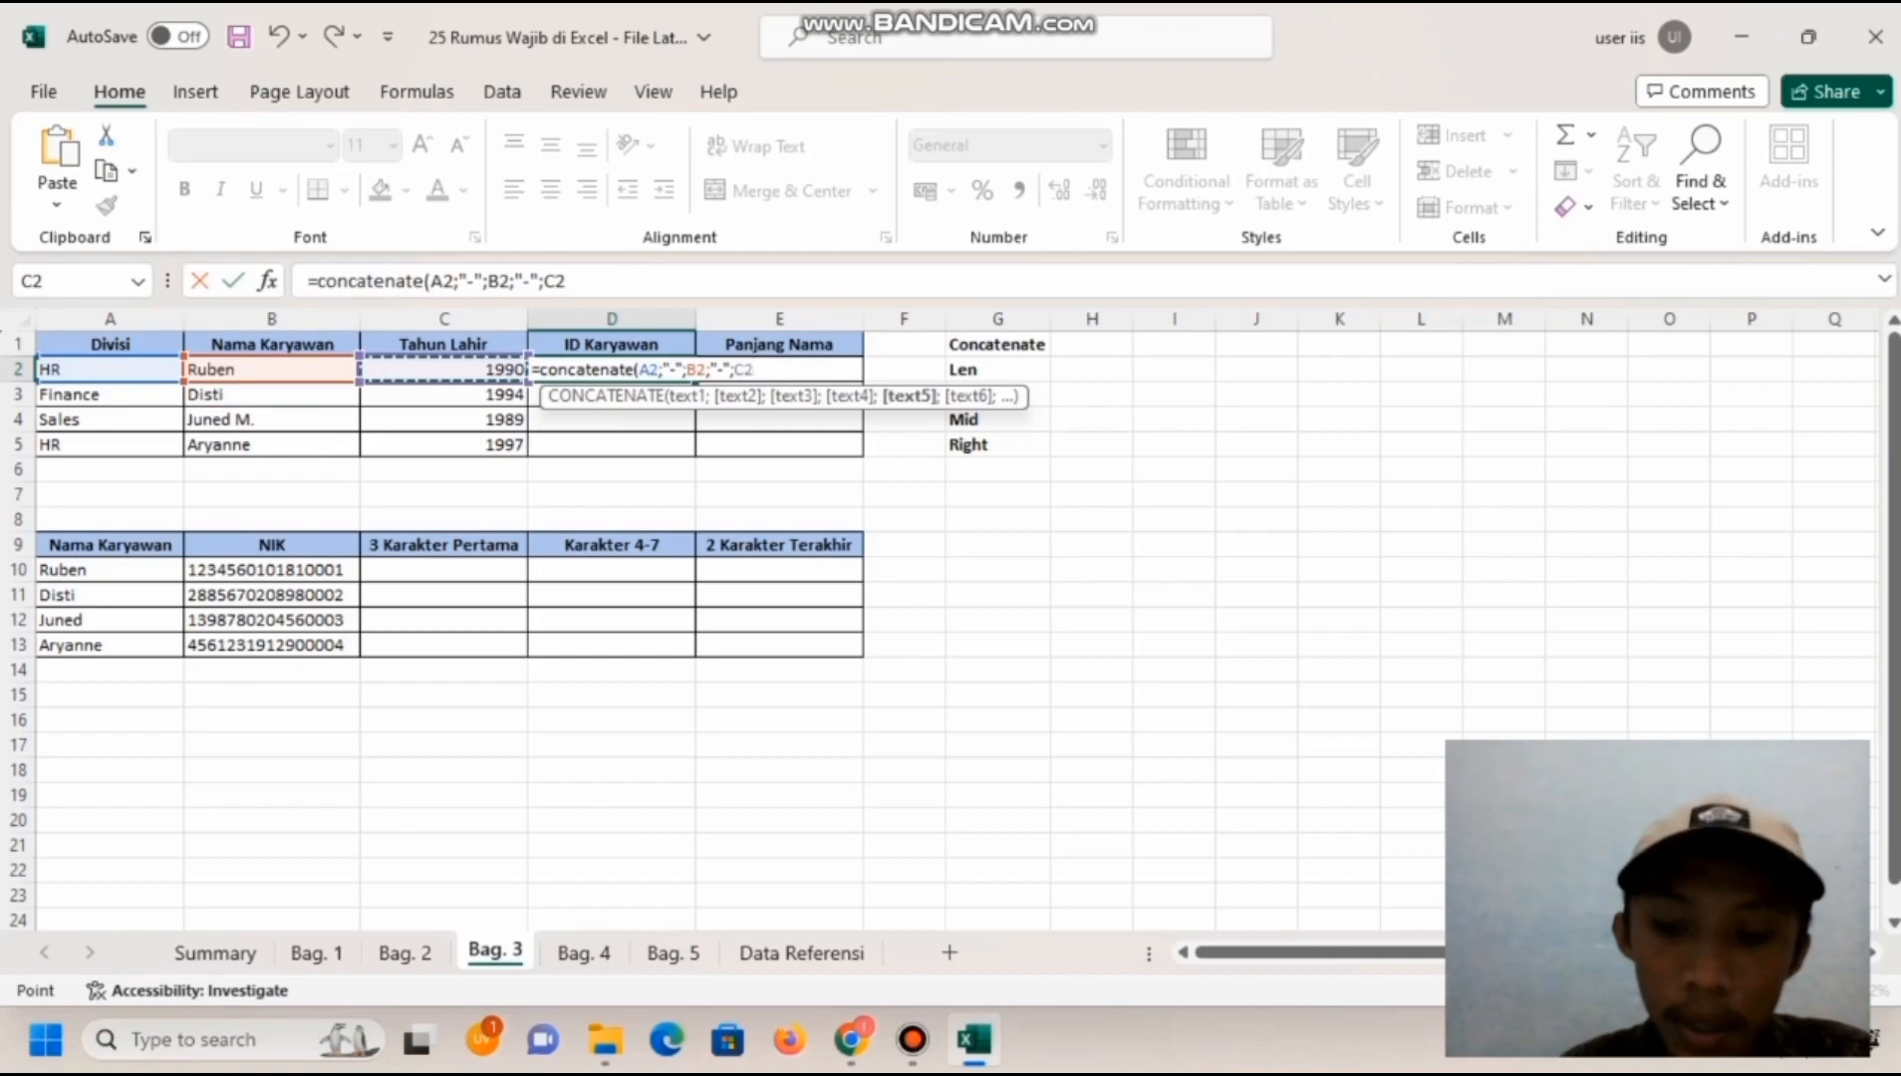
pyautogui.write(')')
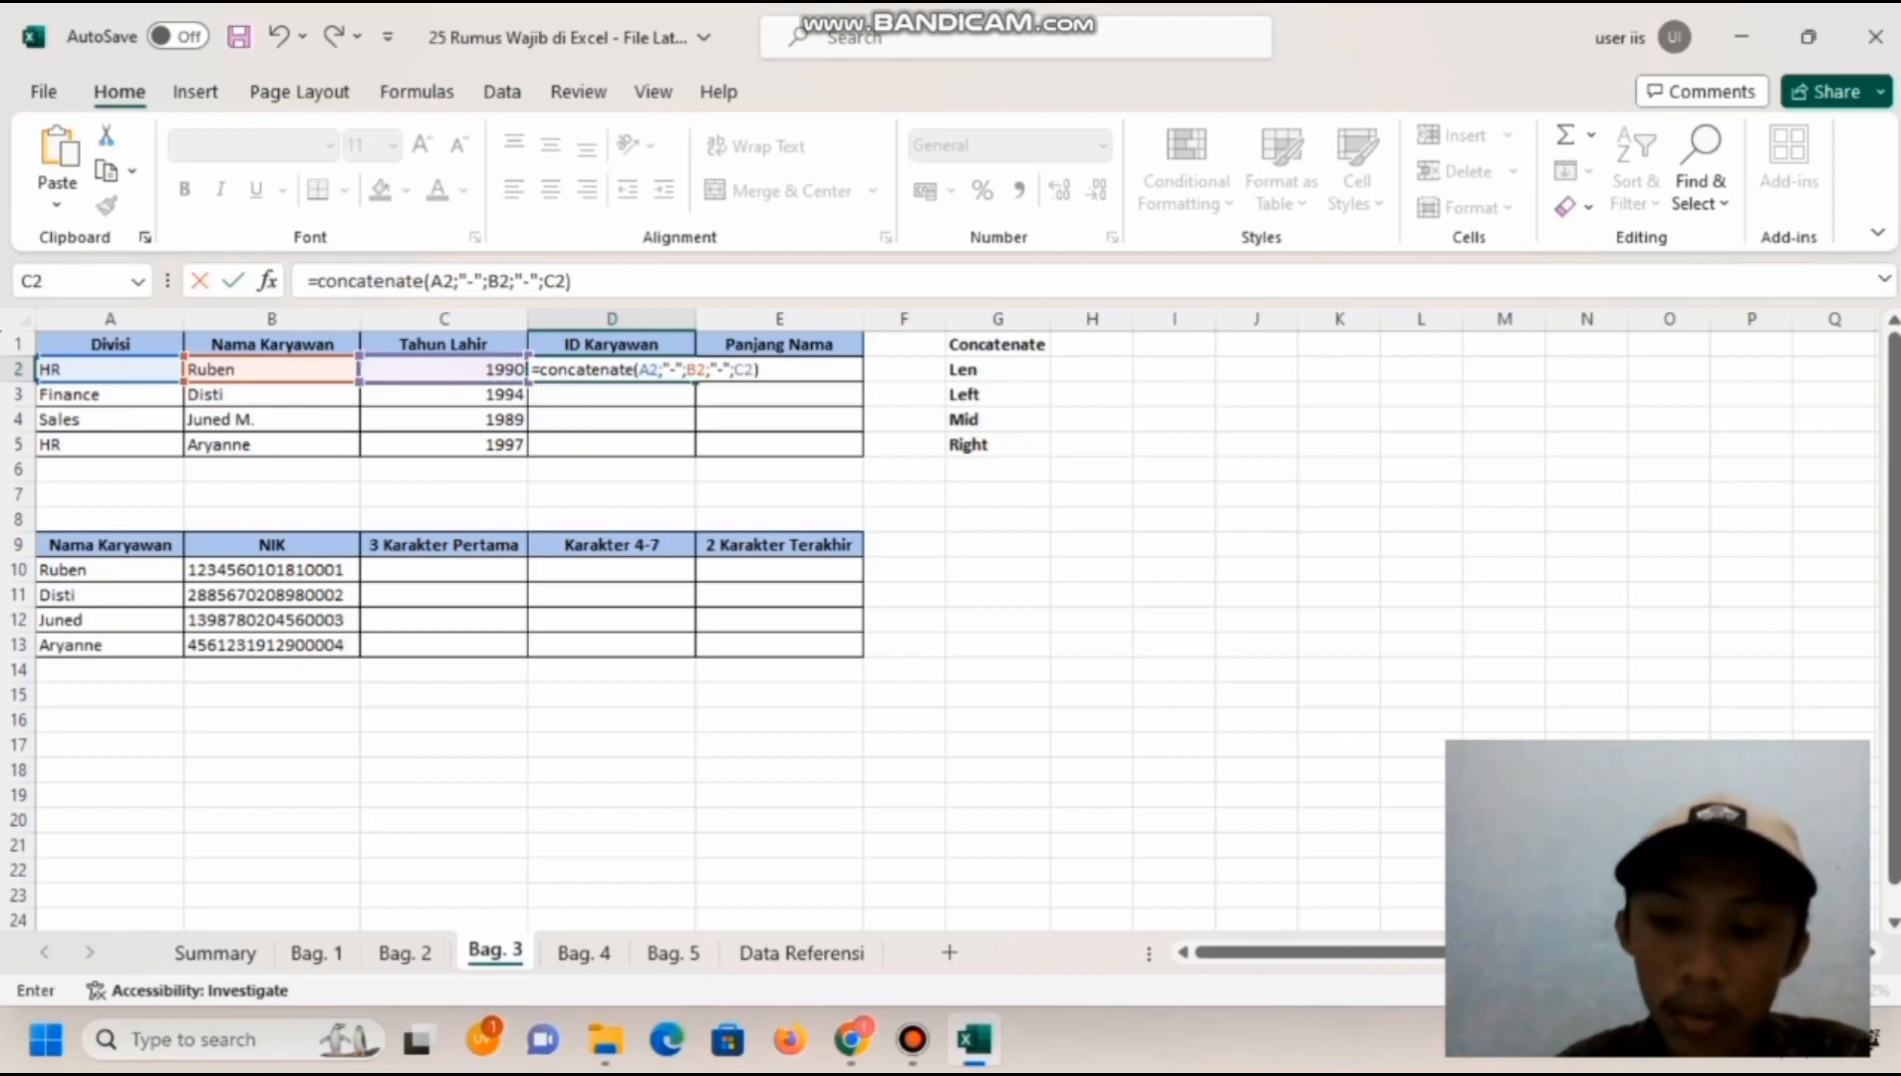
pyautogui.press('Return')
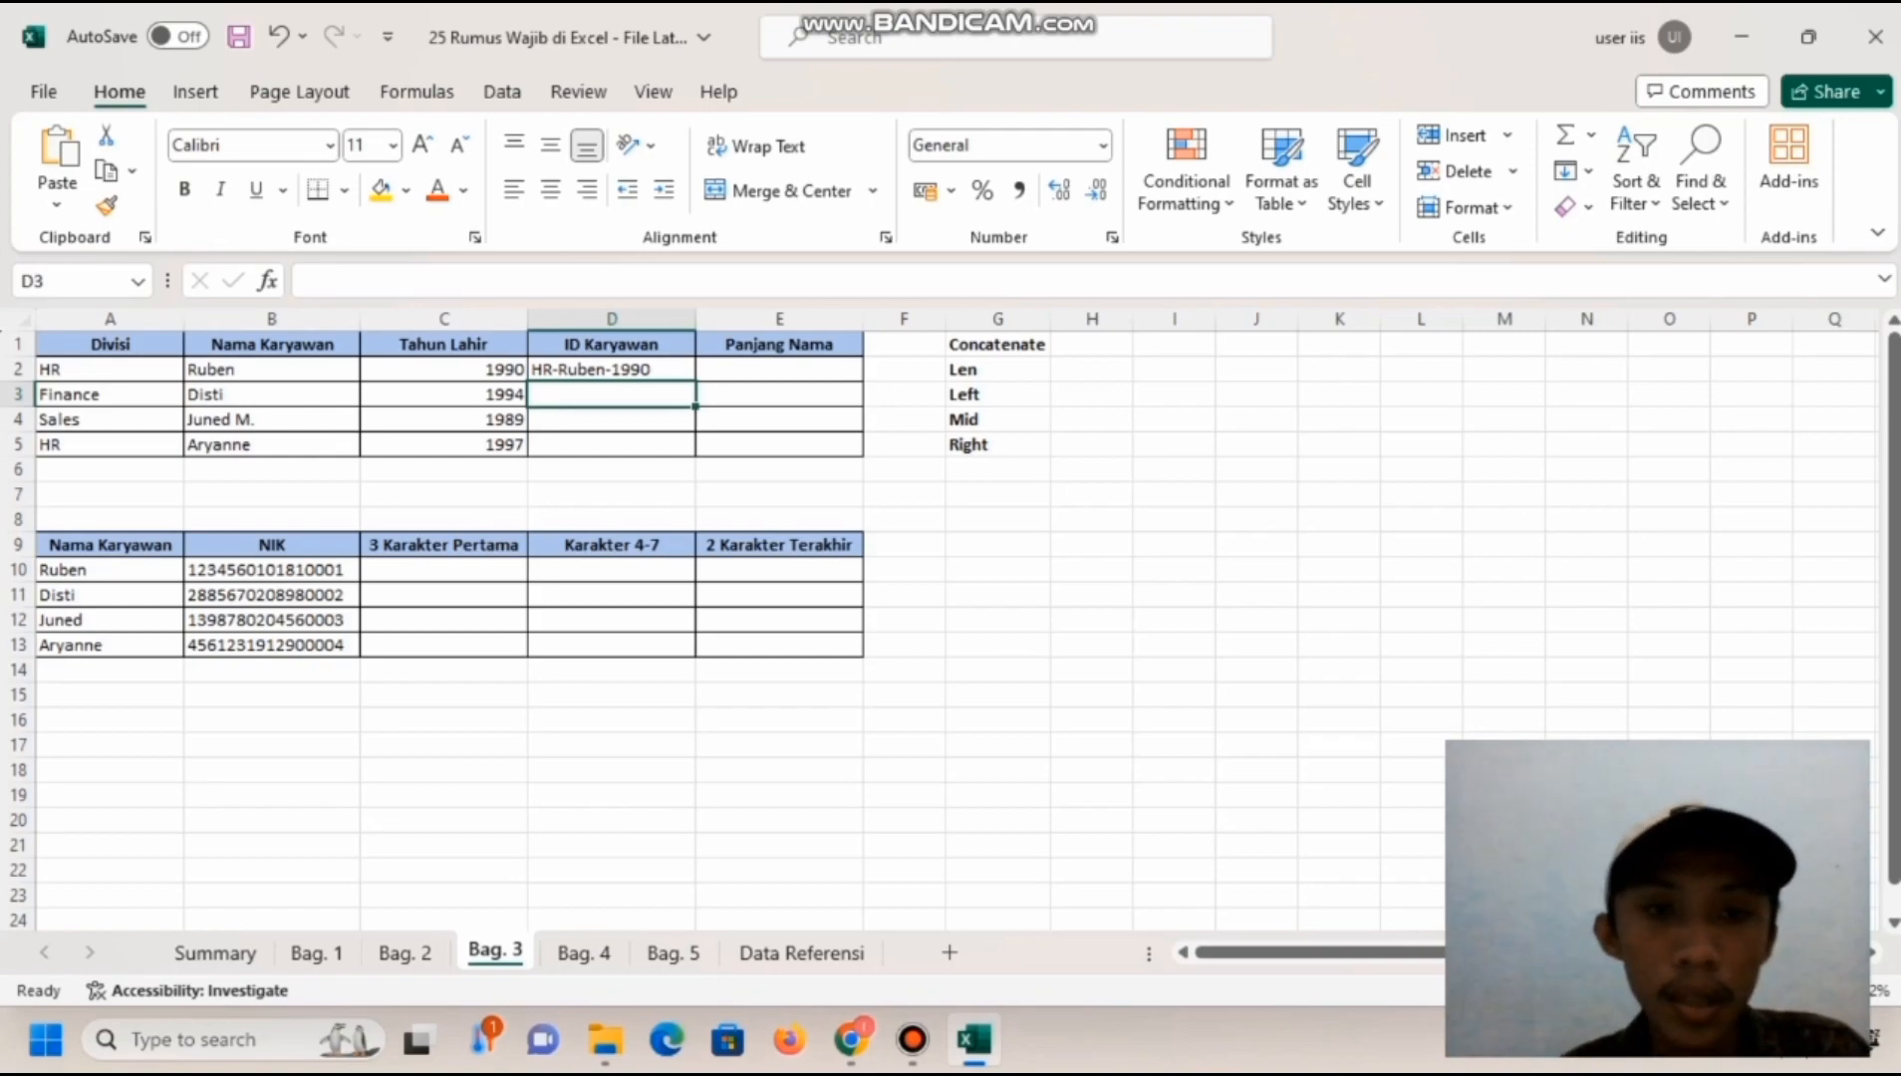
pyautogui.click(610, 370)
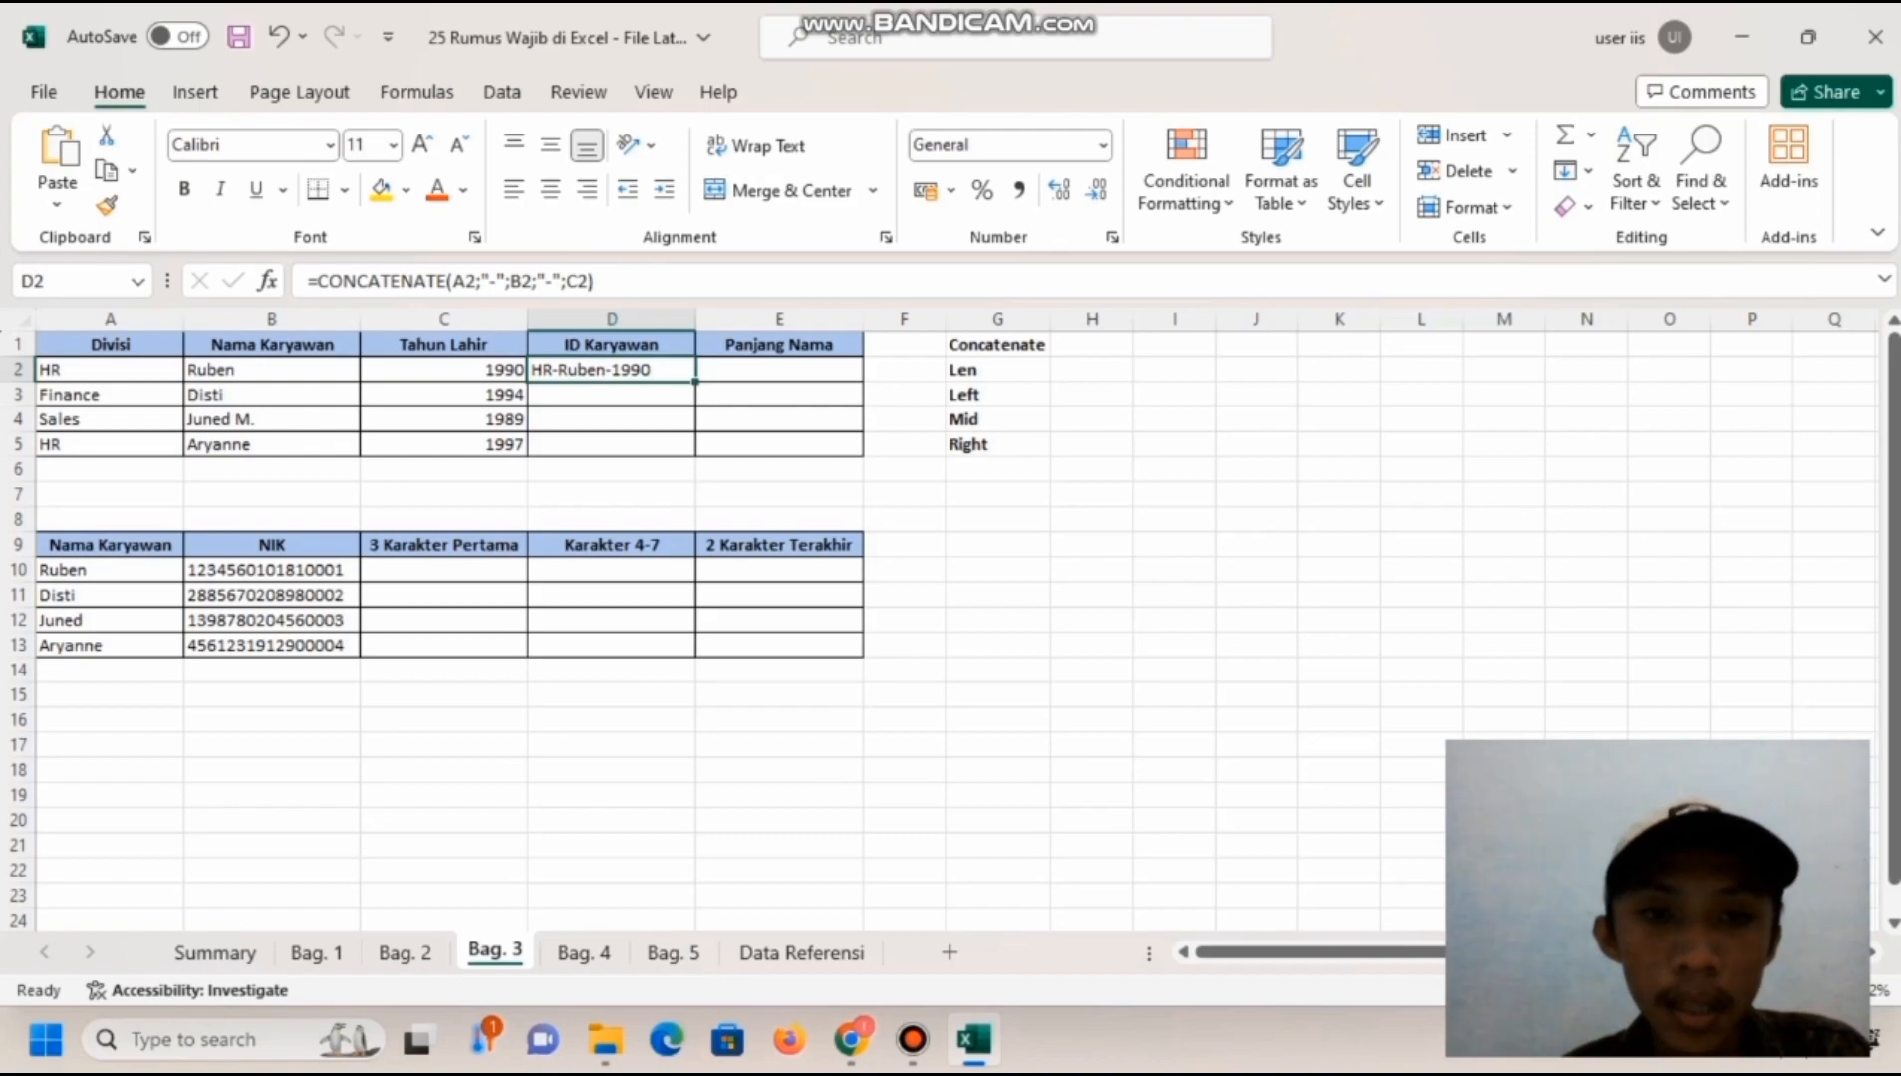
pyautogui.moveTo(695, 382); pyautogui.dragTo(695, 454)
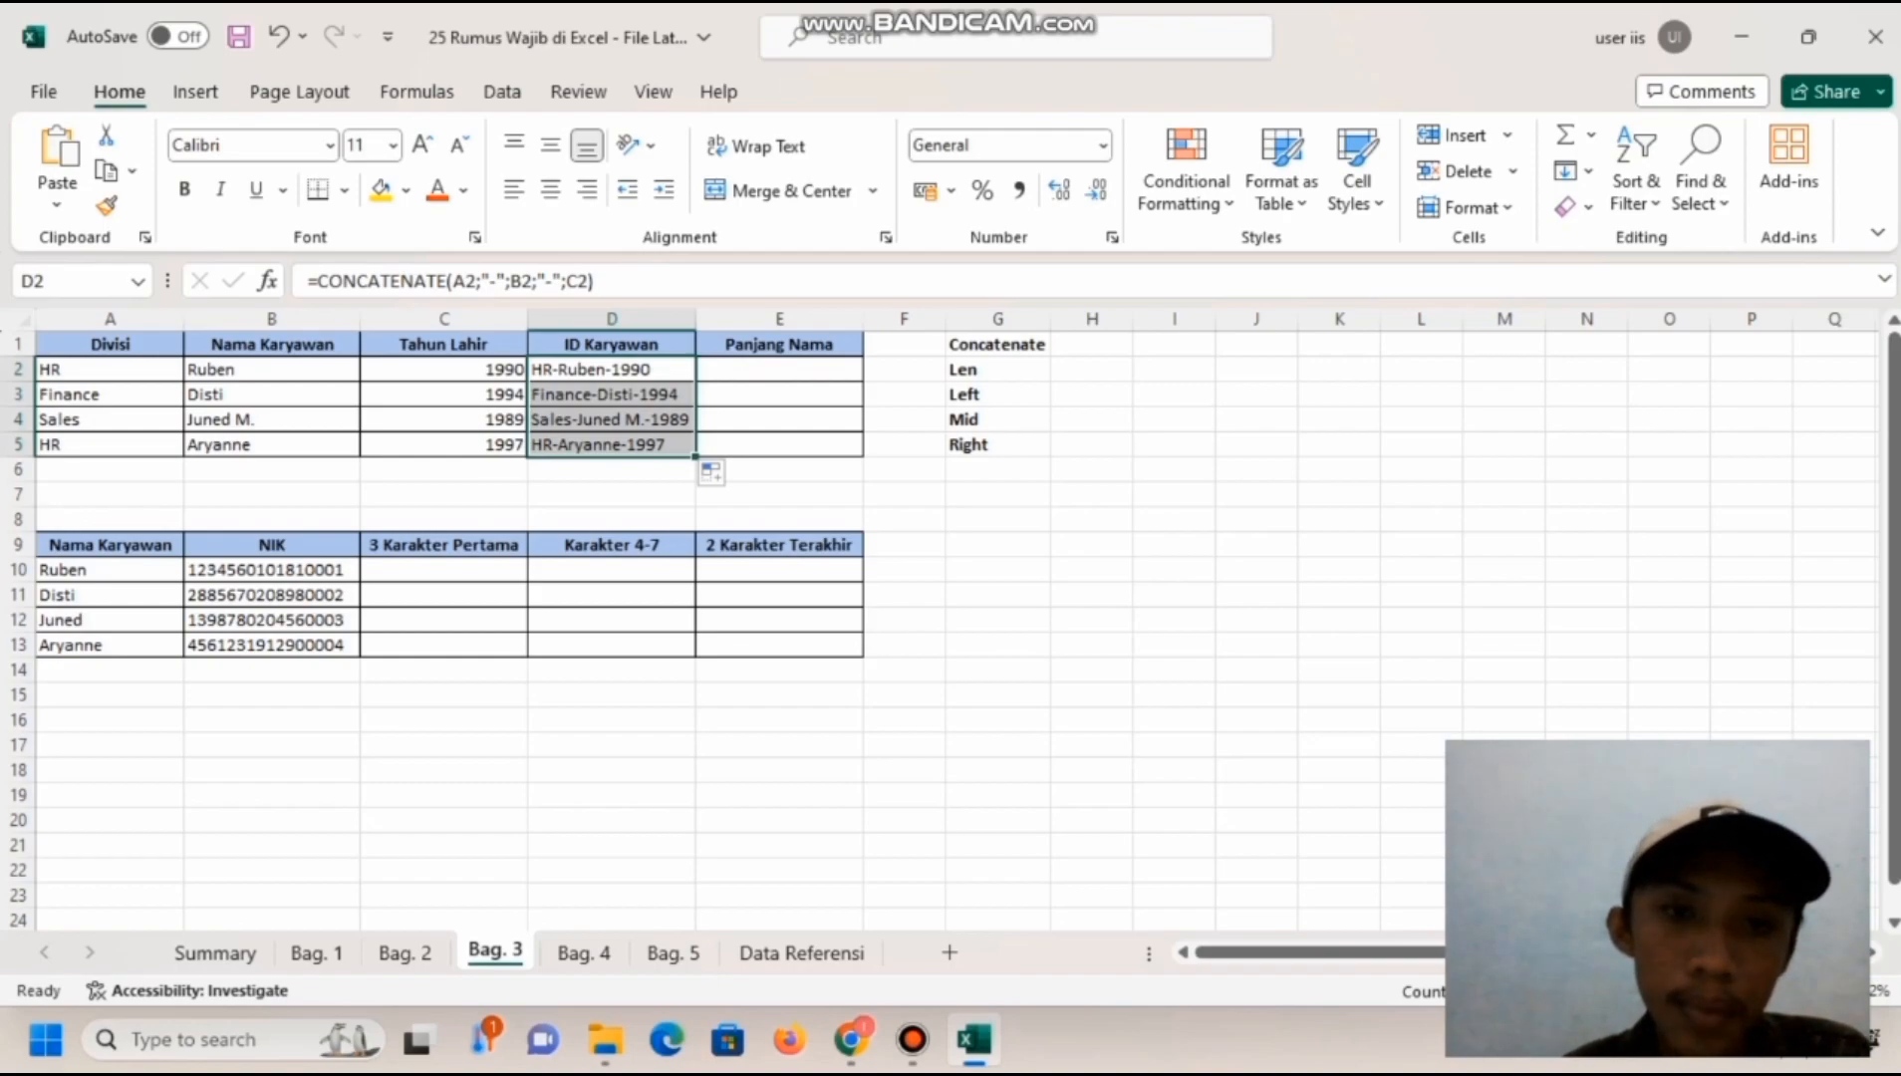
# - Count the characters of the first employee's name in E2, under Panjang Nama, with =LEN(B2)
pyautogui.click(779, 370)
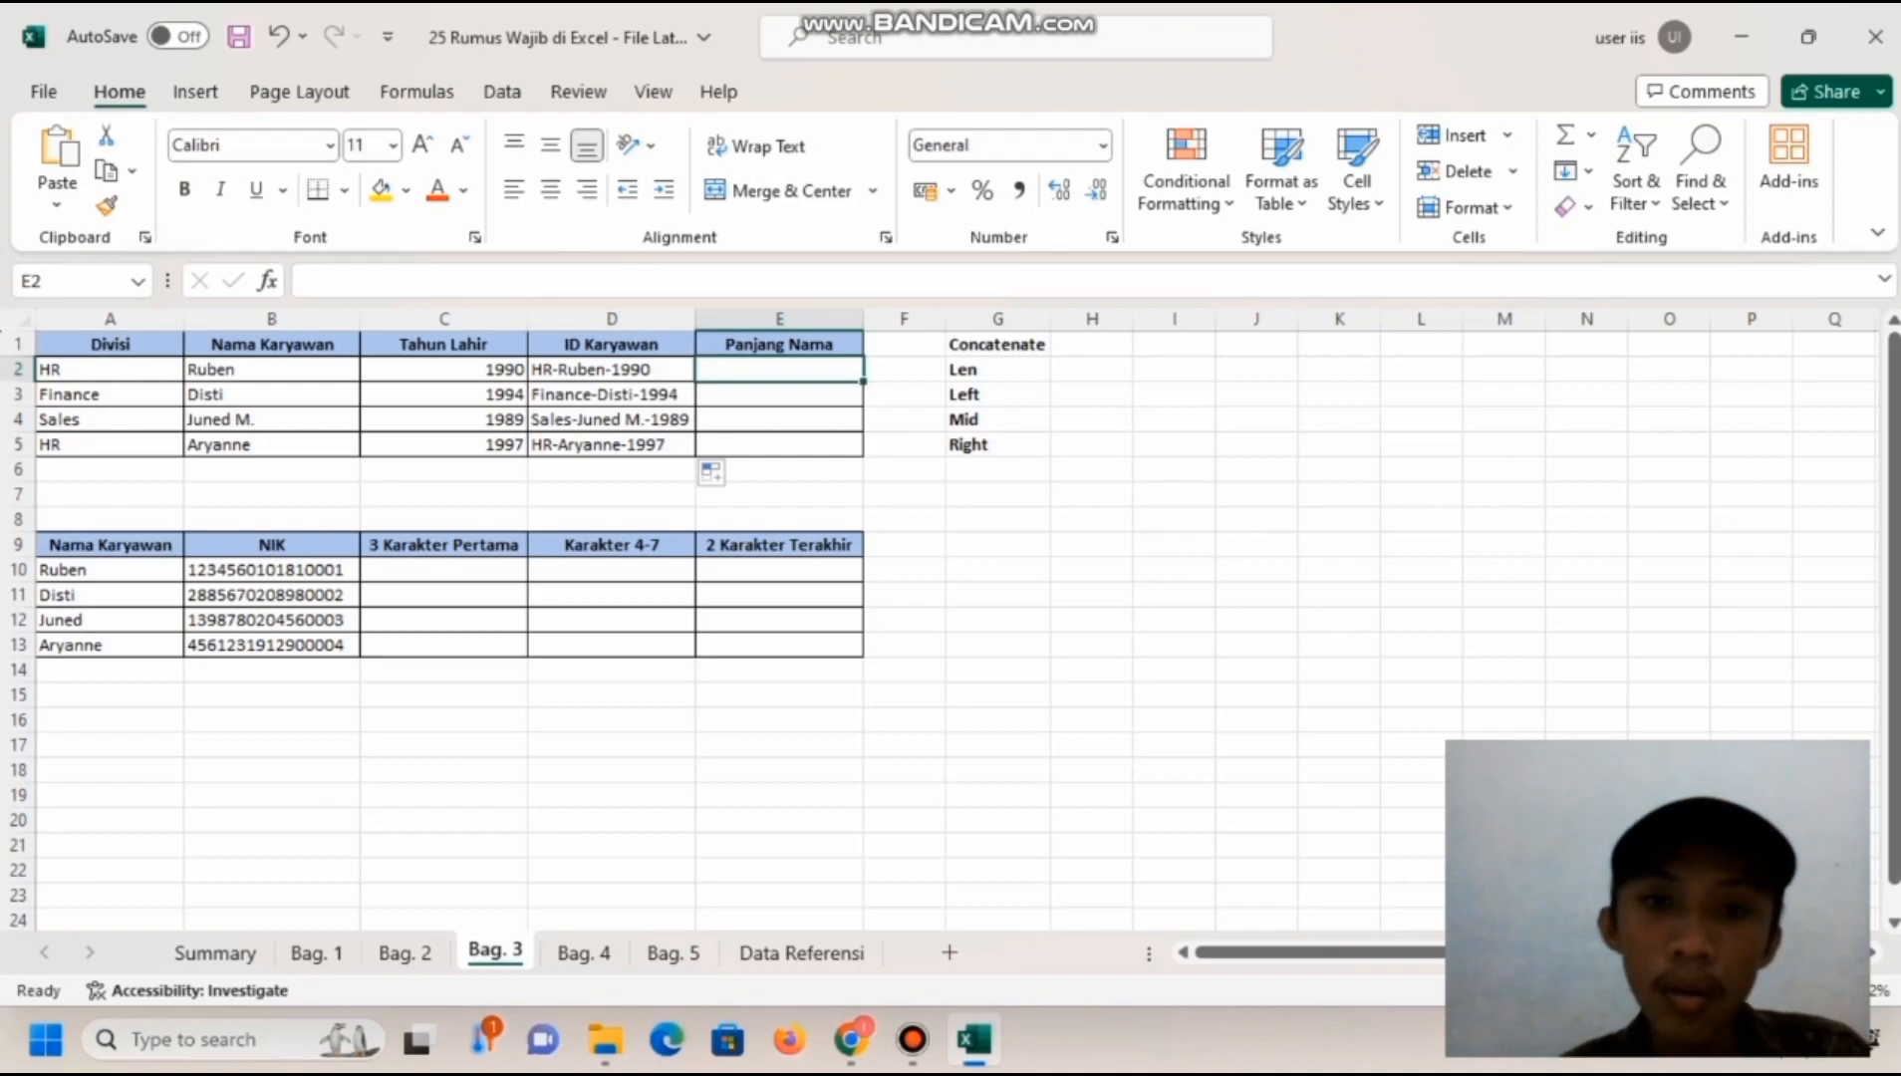
pyautogui.write('=')
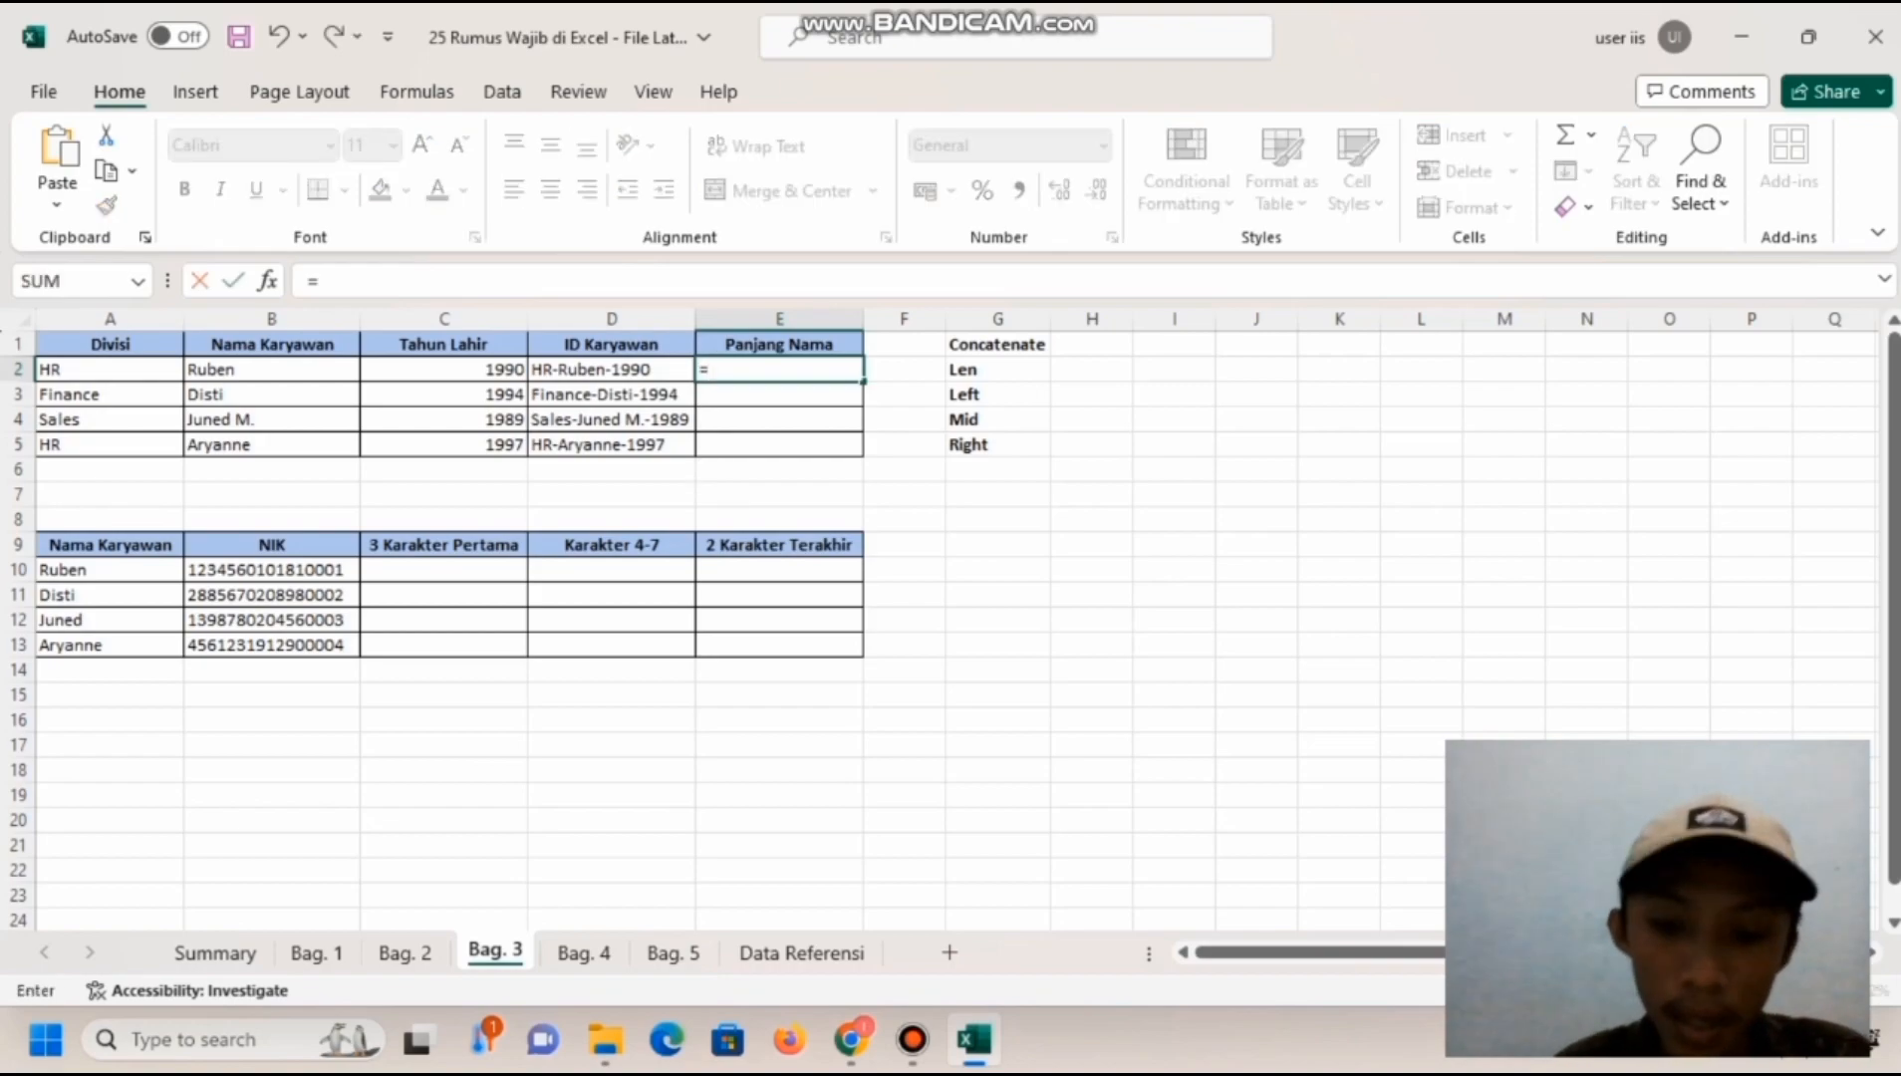
pyautogui.write('len')
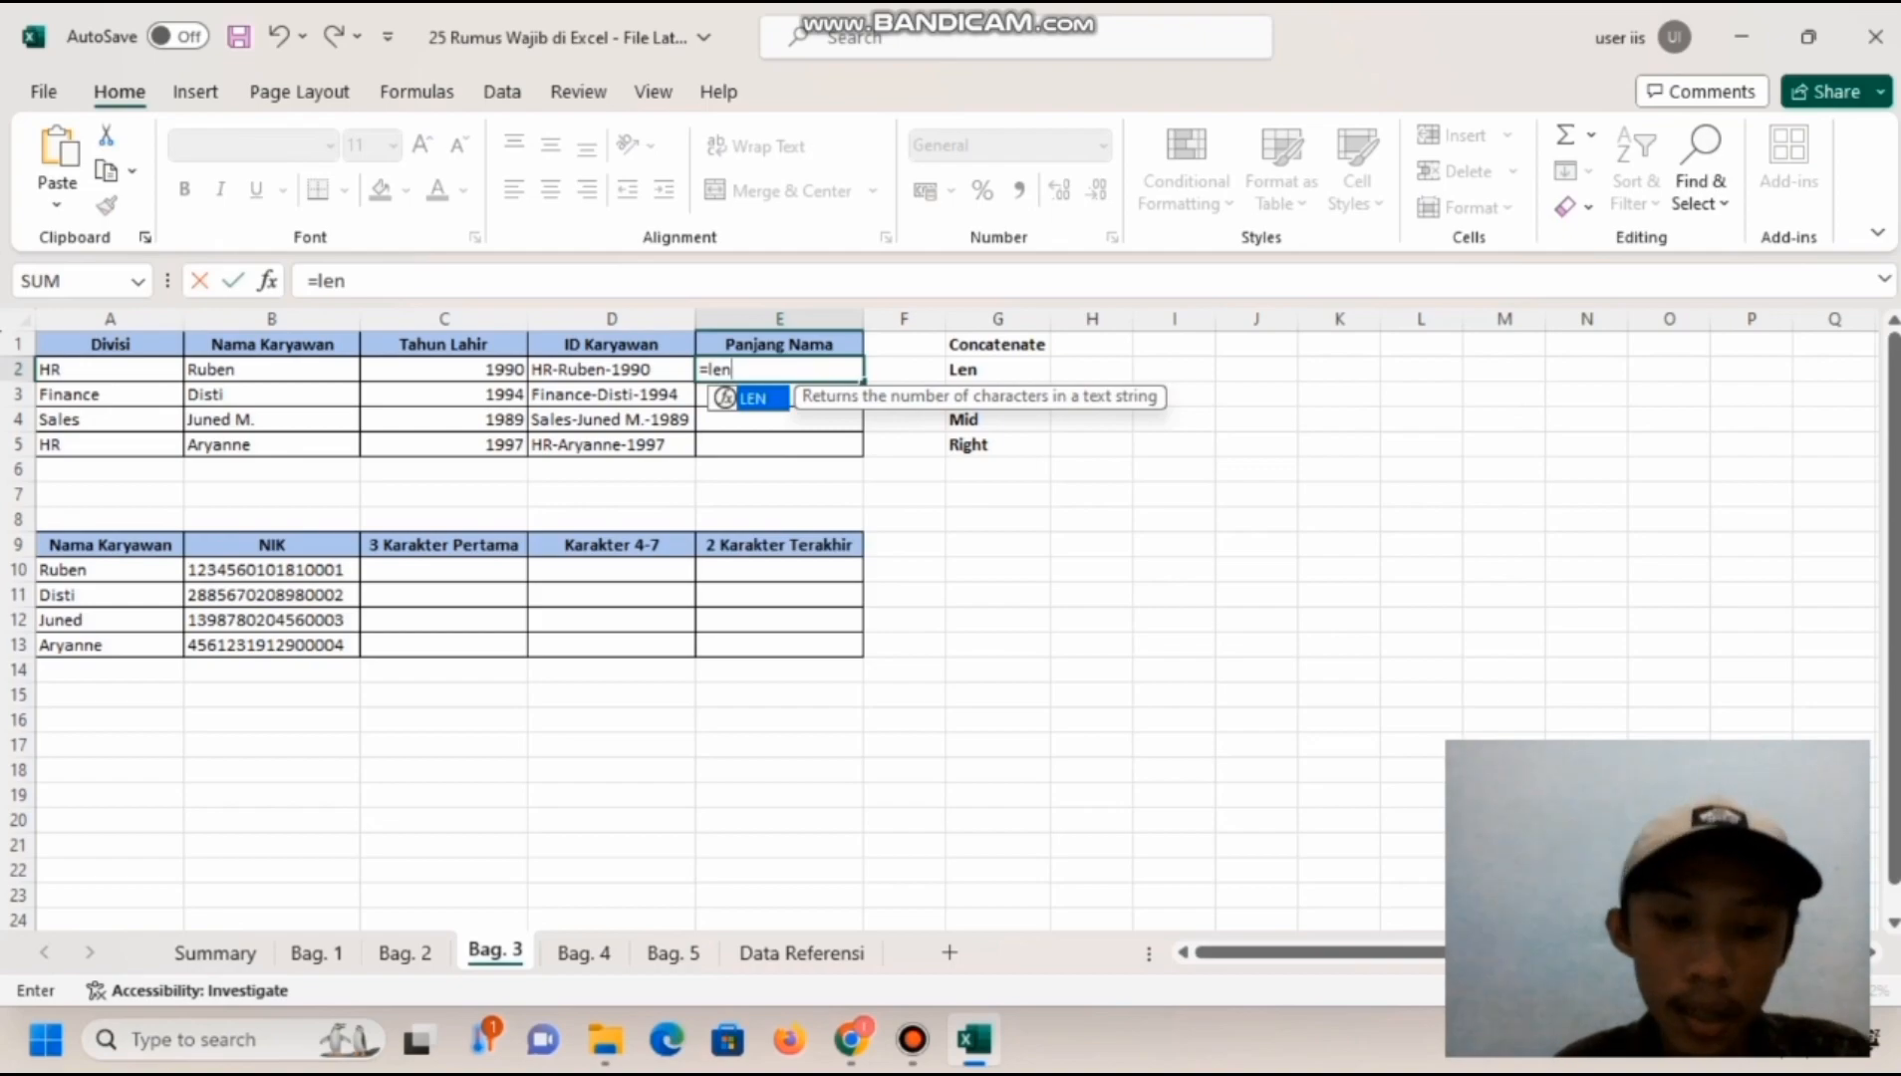
pyautogui.write('(')
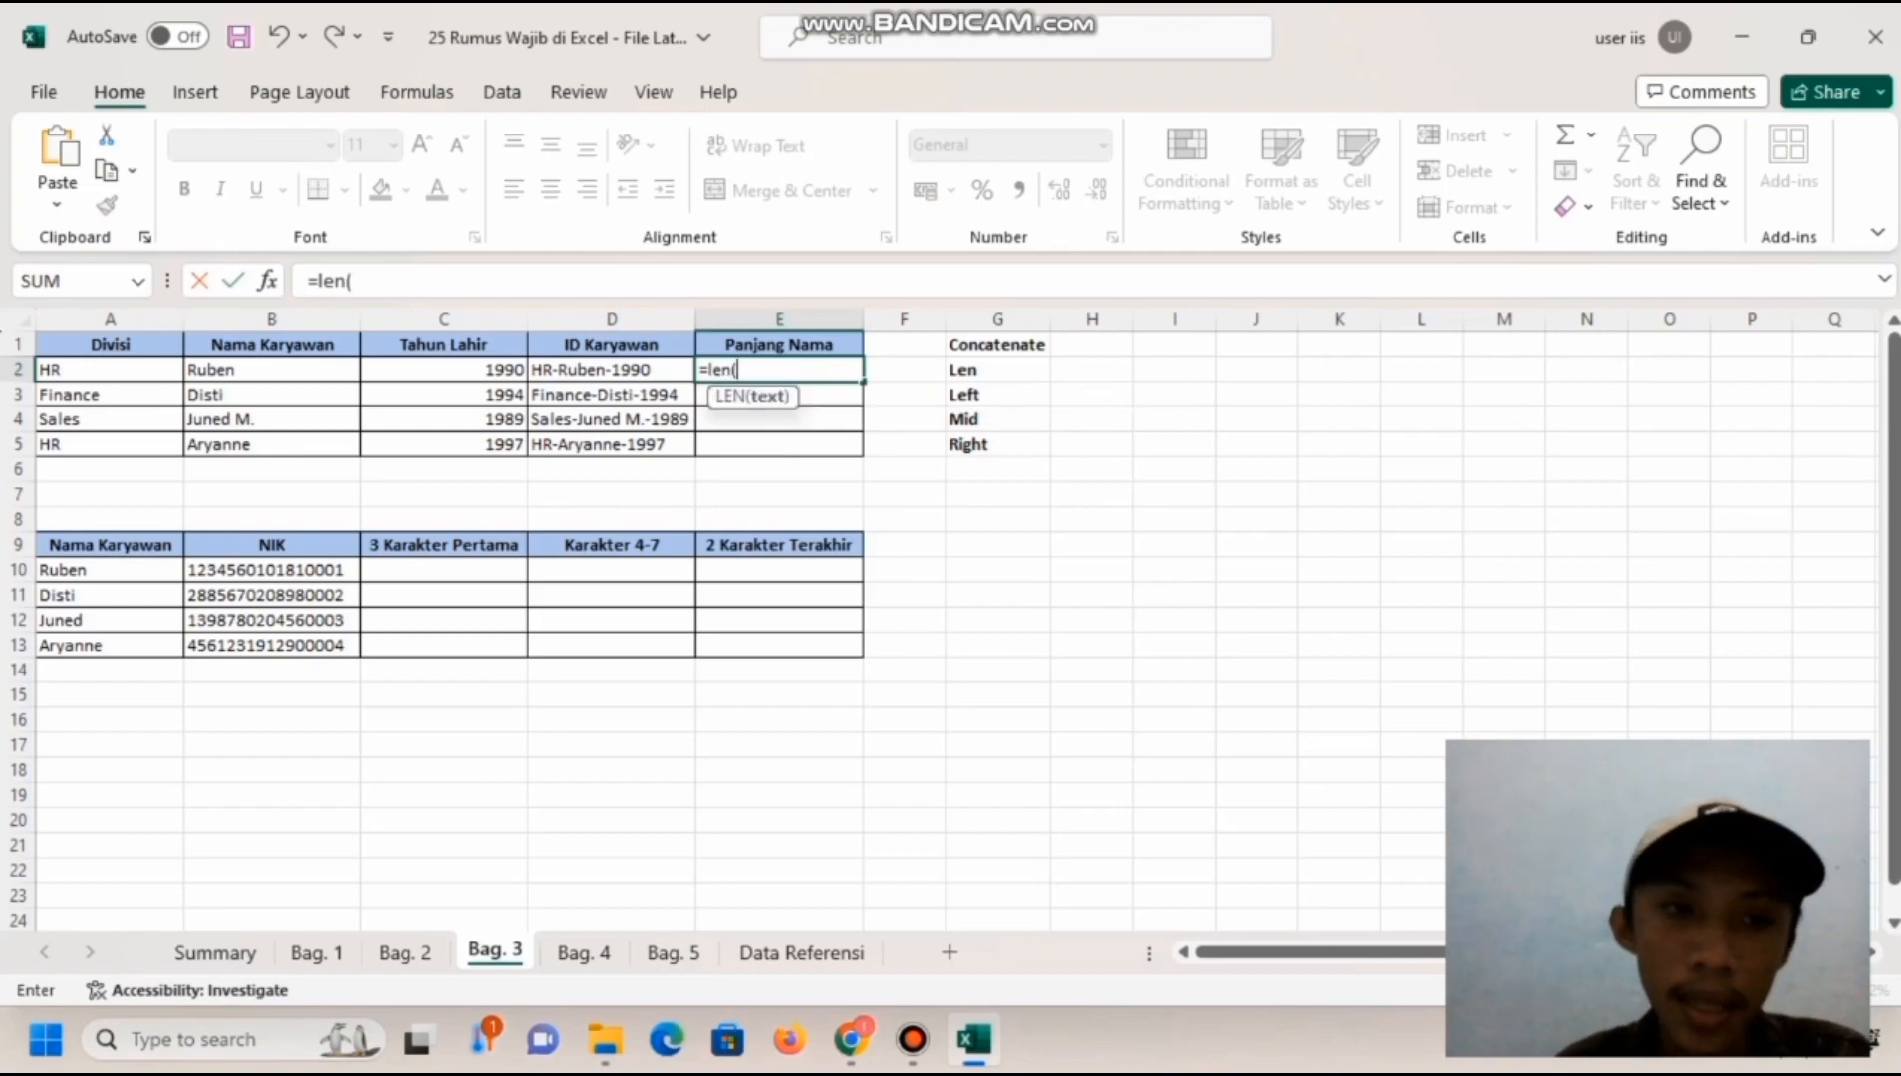
pyautogui.click(271, 369)
pyautogui.write(')')
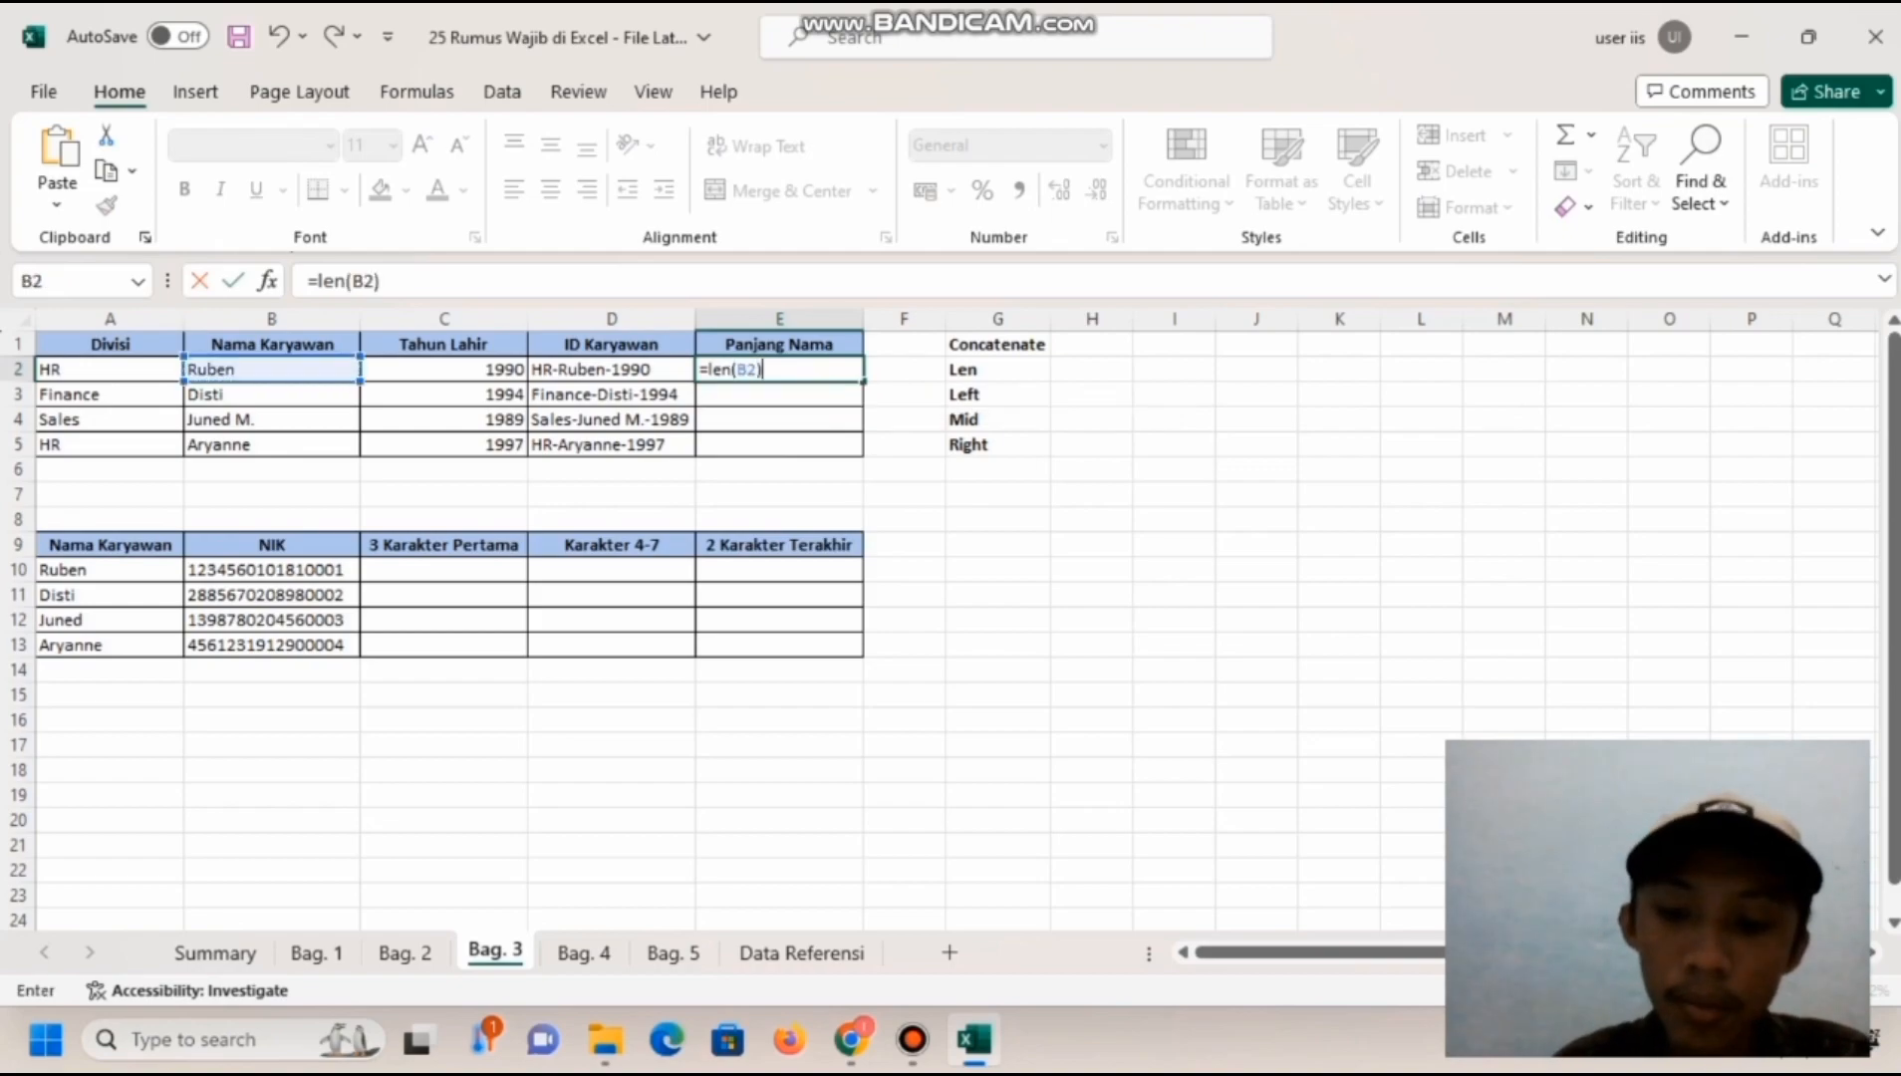
pyautogui.press('Return')
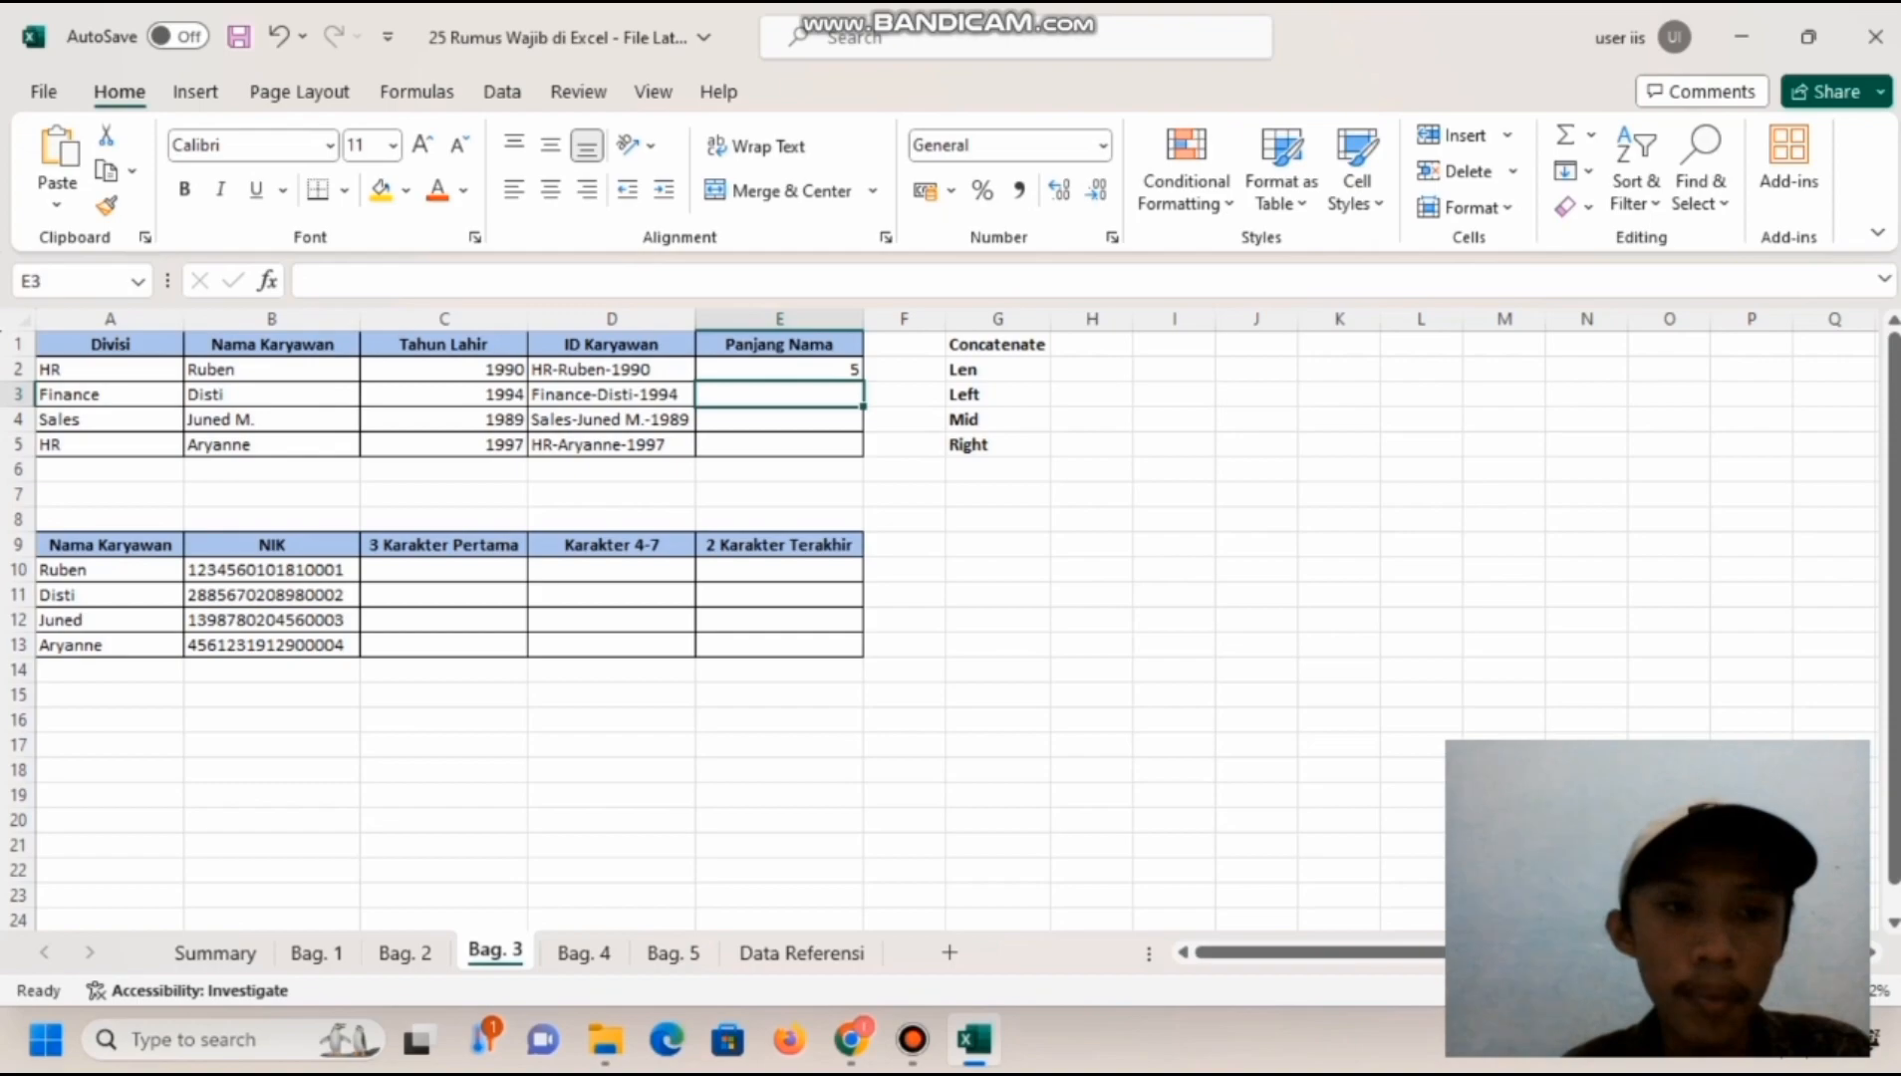
# - Fill the LEN formula in E2 down to E5 to count the characters of the remaining employee names
pyautogui.moveTo(855, 375); pyautogui.dragTo(863, 454)
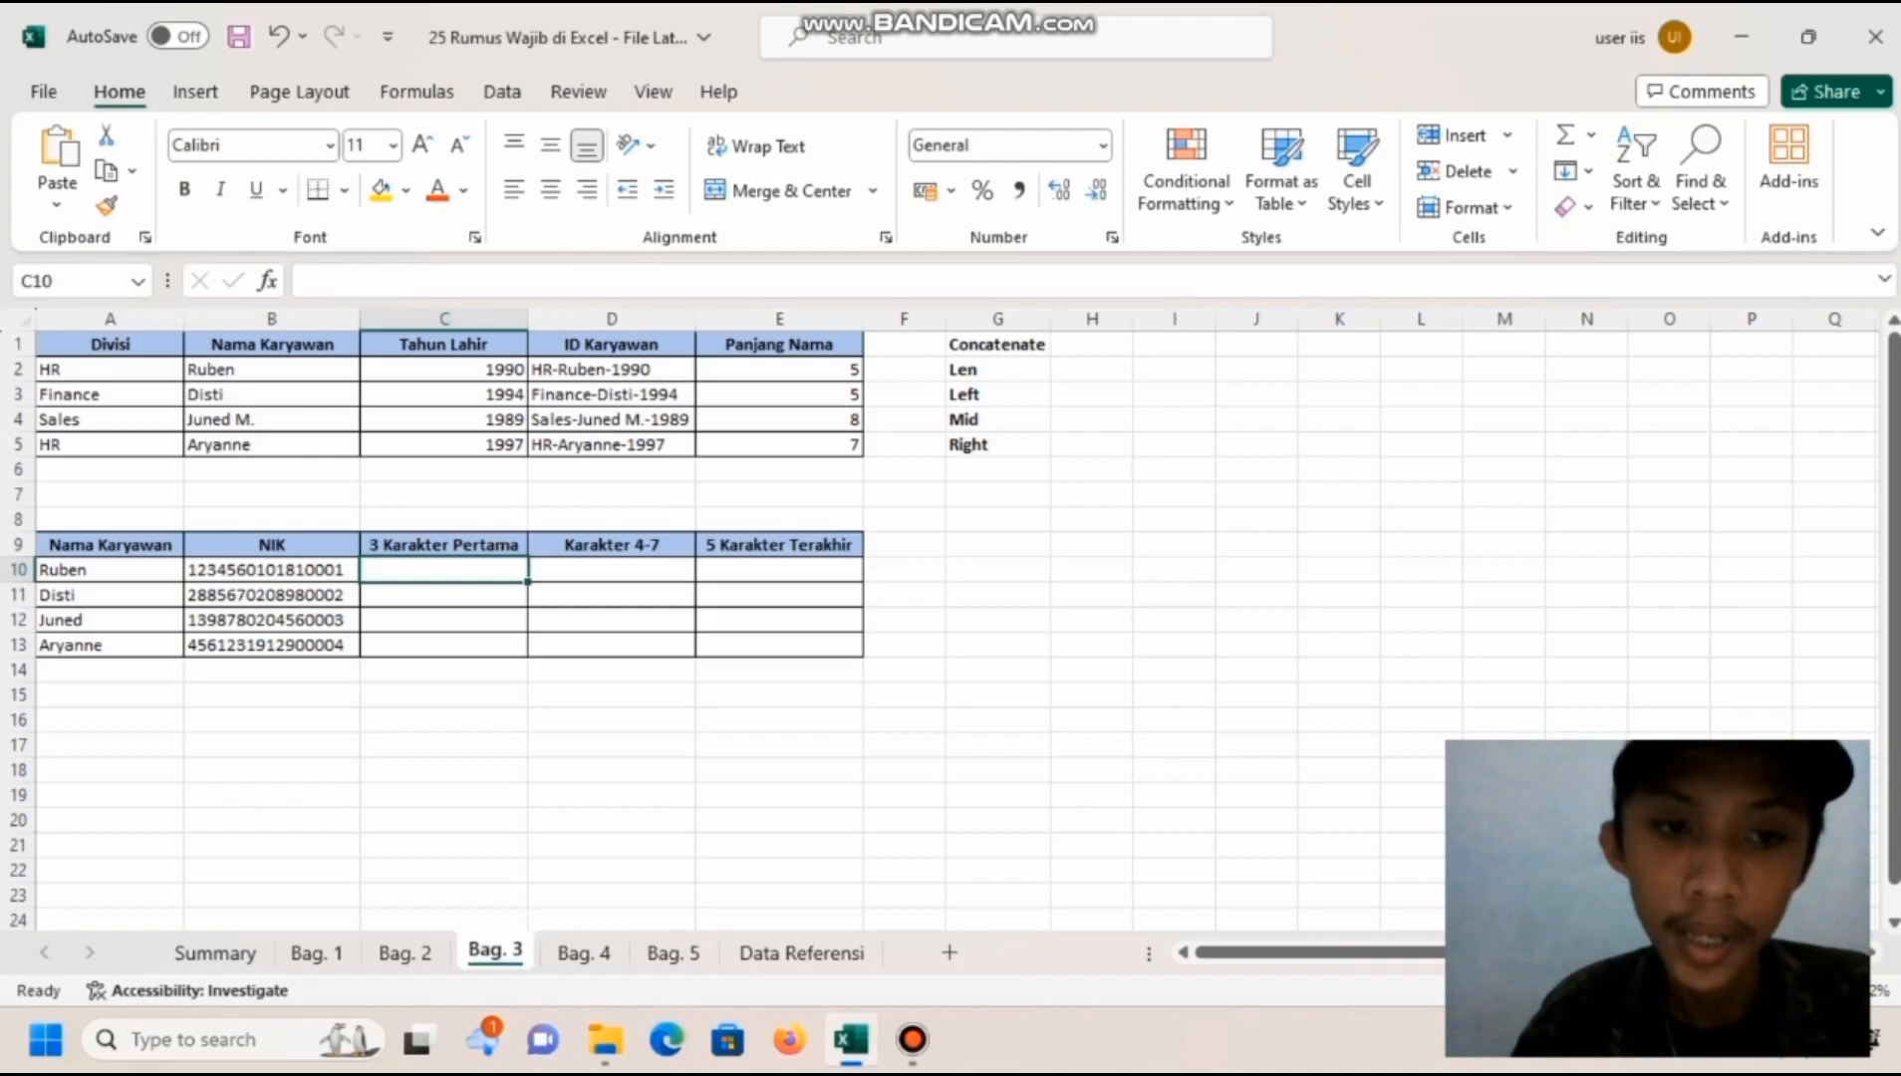
# - Extract the first three NIK characters with =LEFT(B10;3) in C10, under 3 Karakter Pertama, and fill the formula down to C13
pyautogui.write('=')
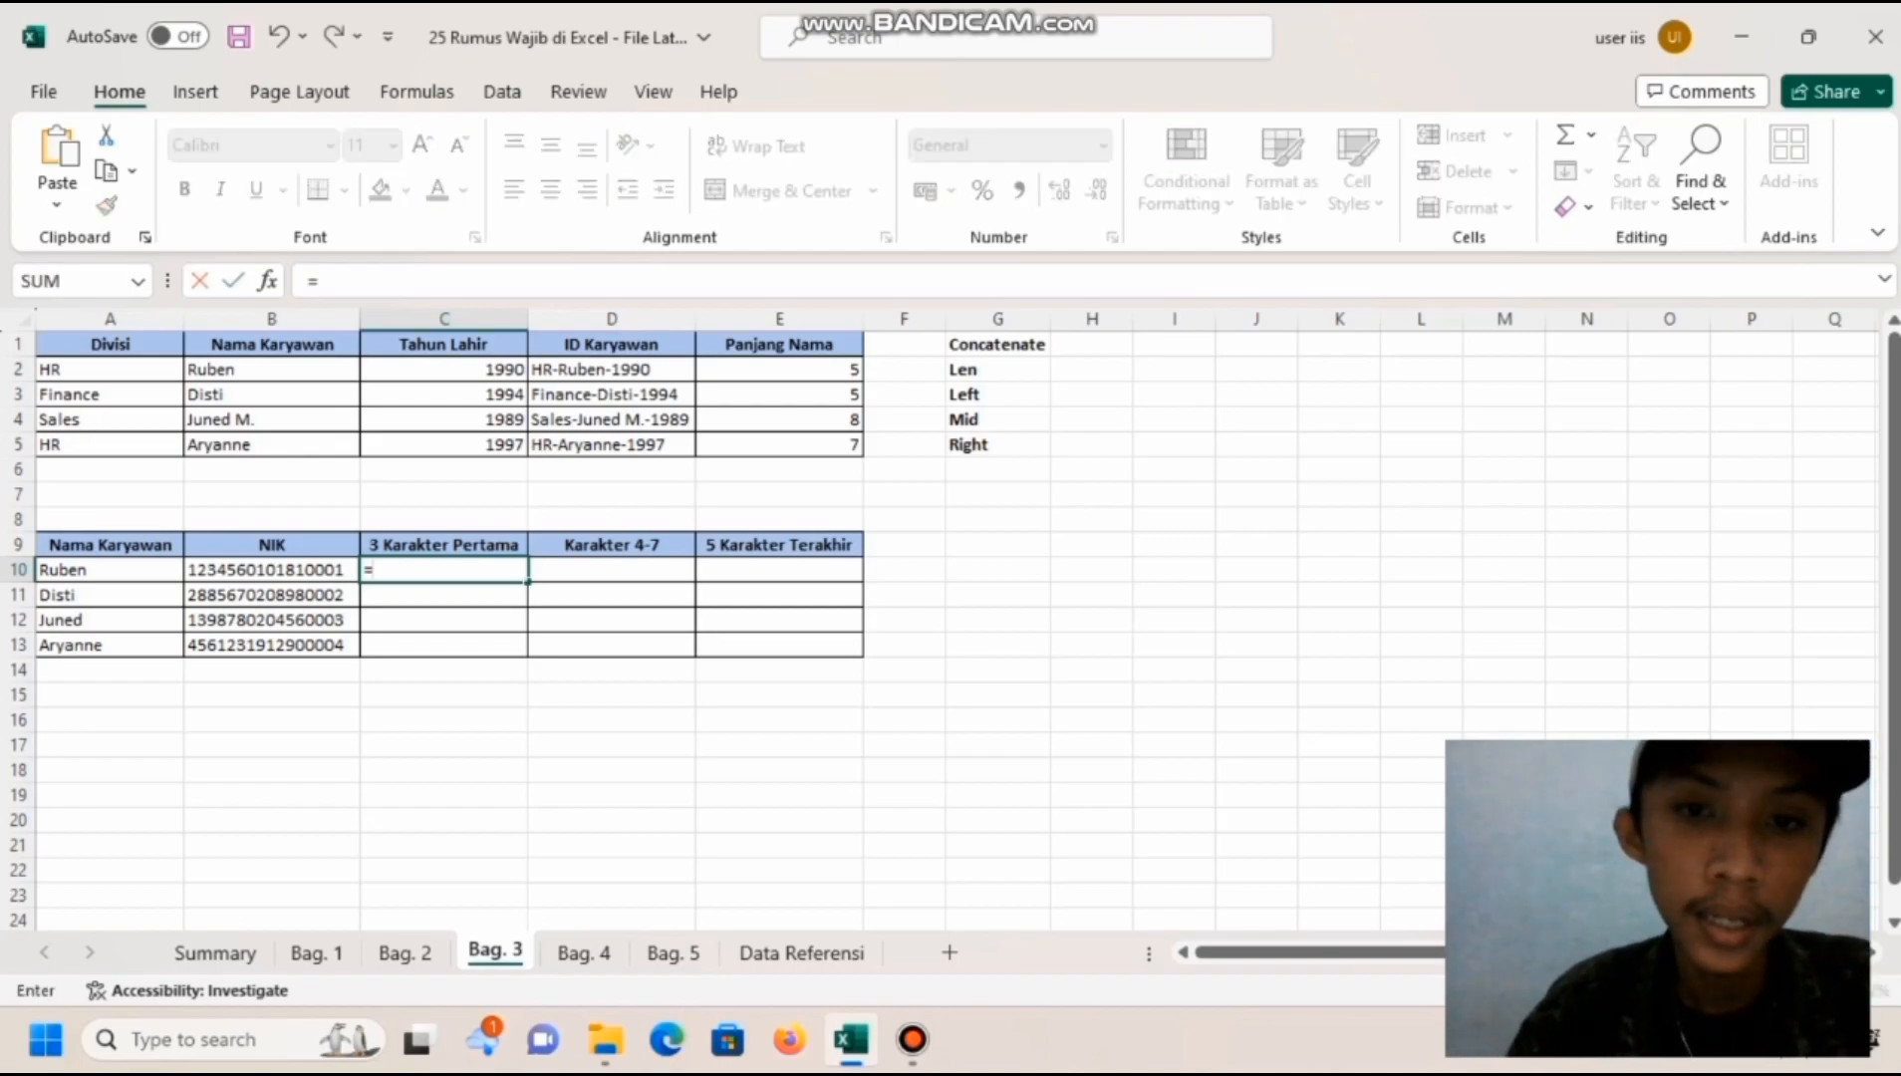
pyautogui.write('lef')
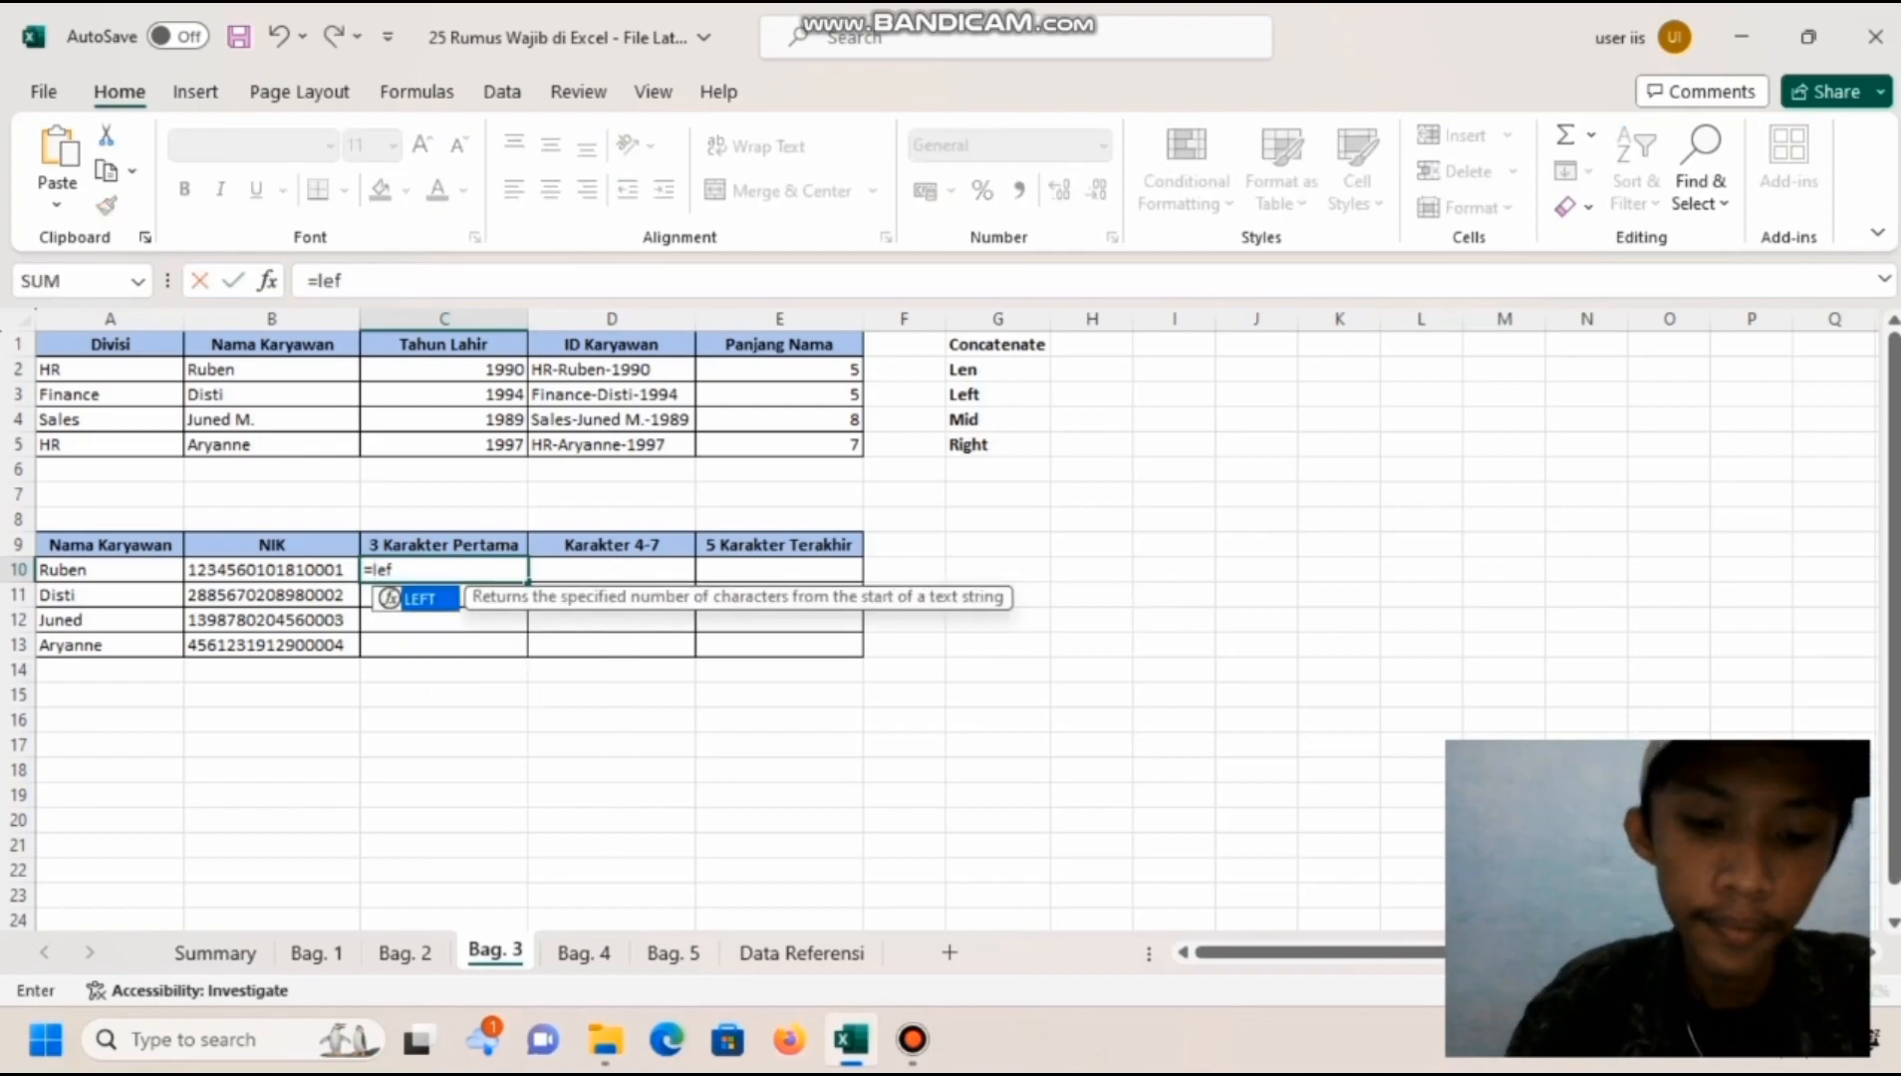
pyautogui.write('t(')
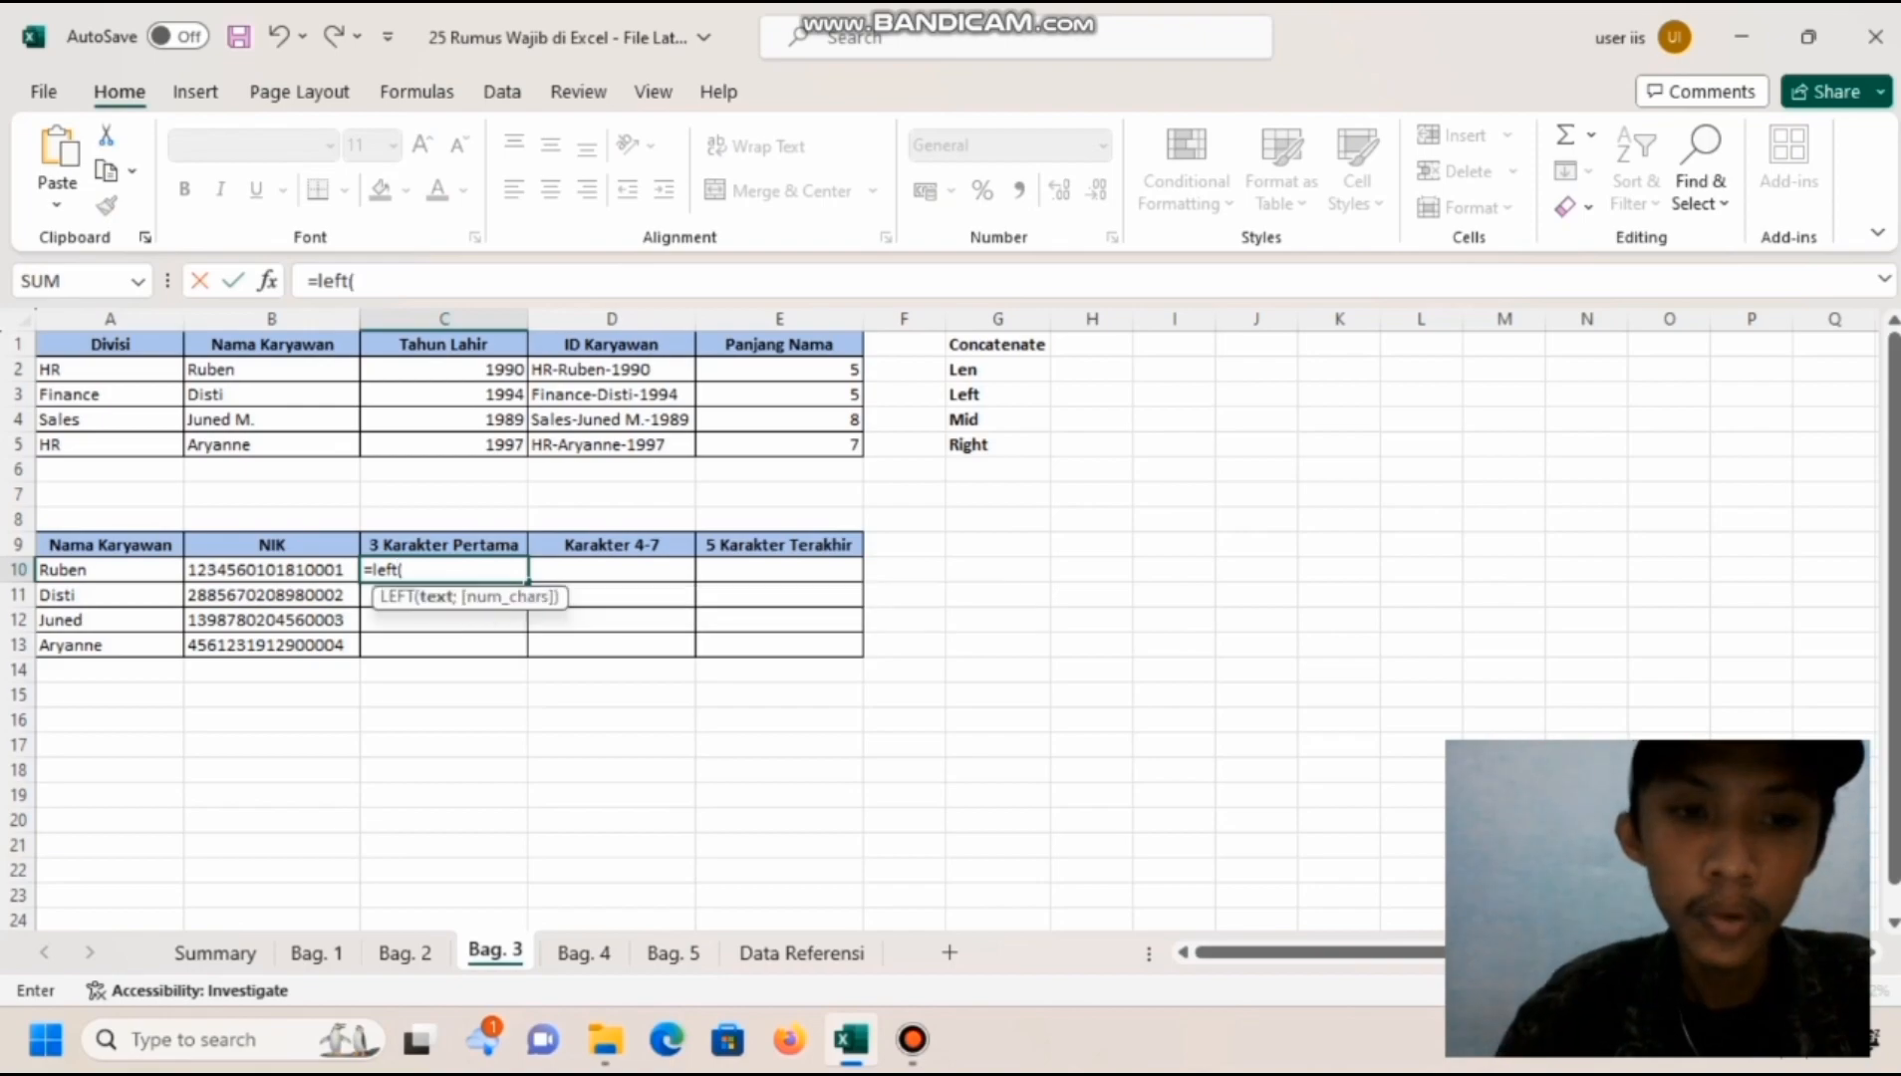
pyautogui.press('Left')
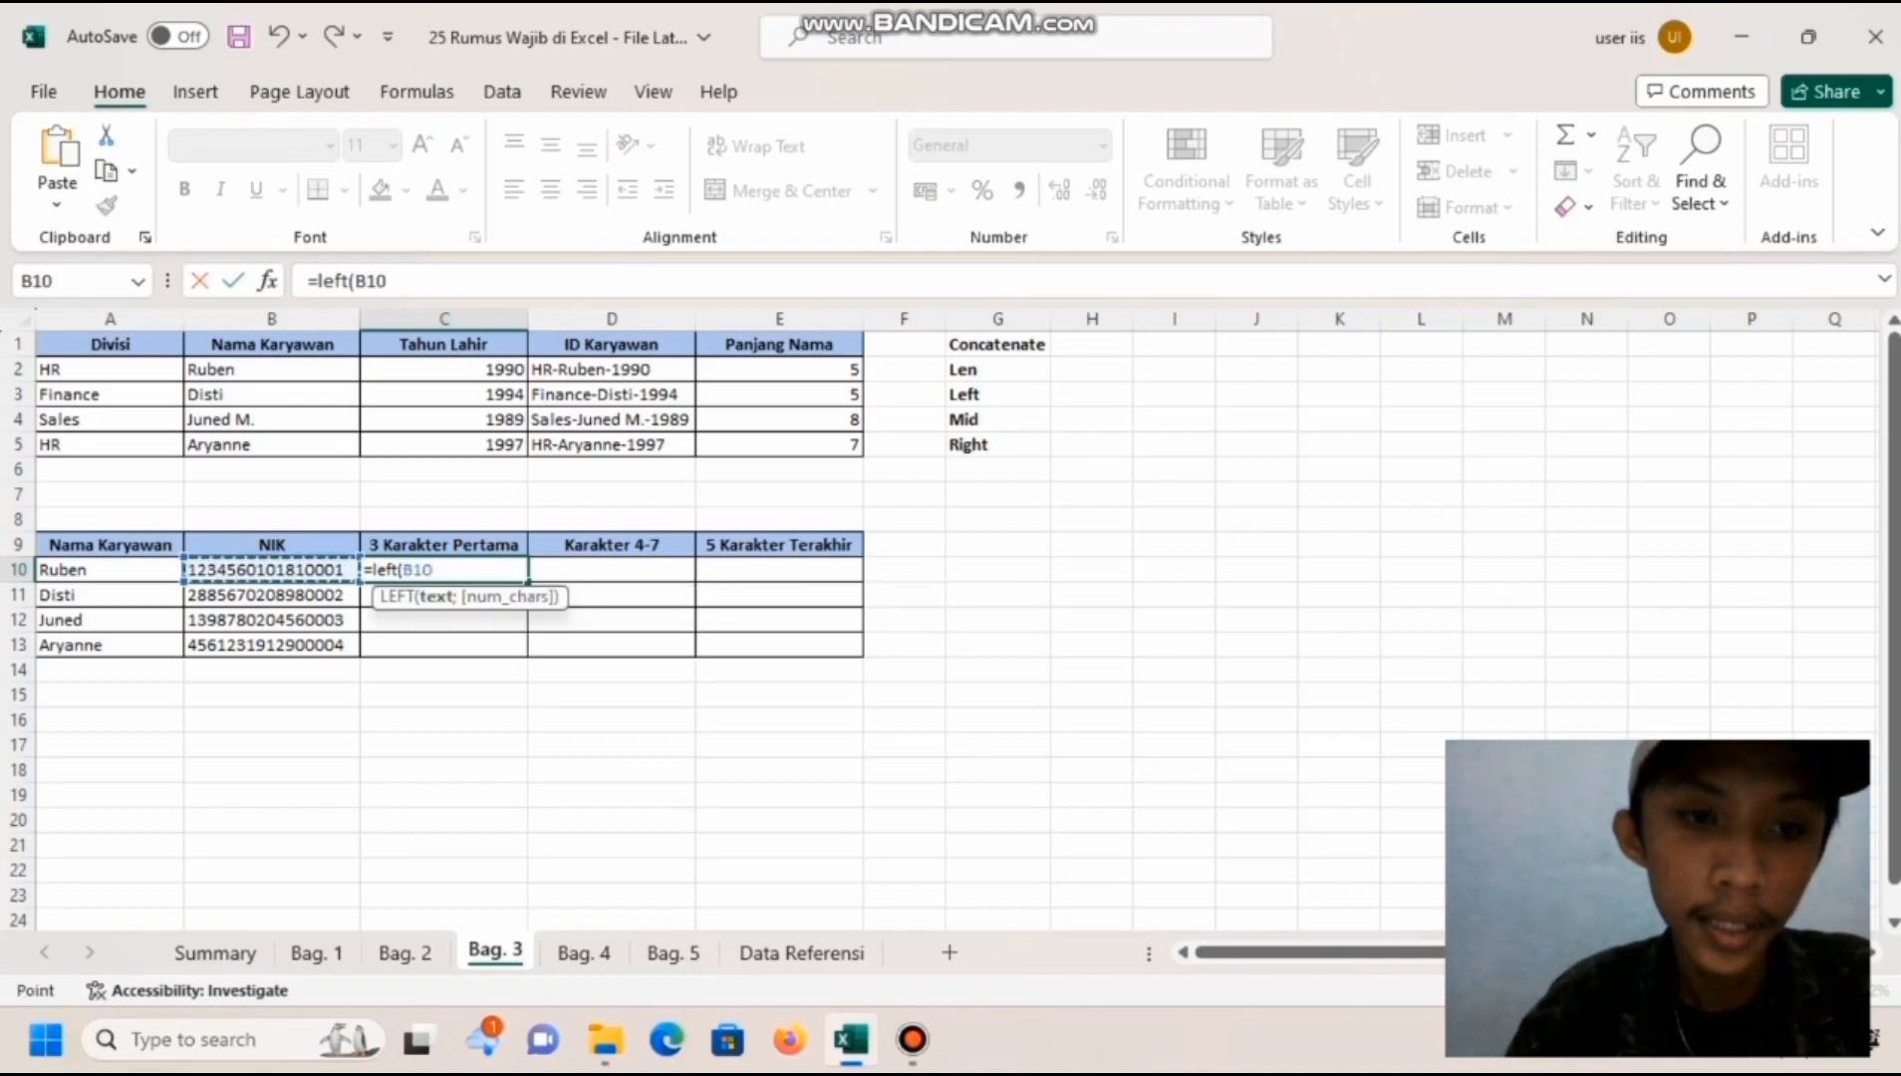
pyautogui.write(';')
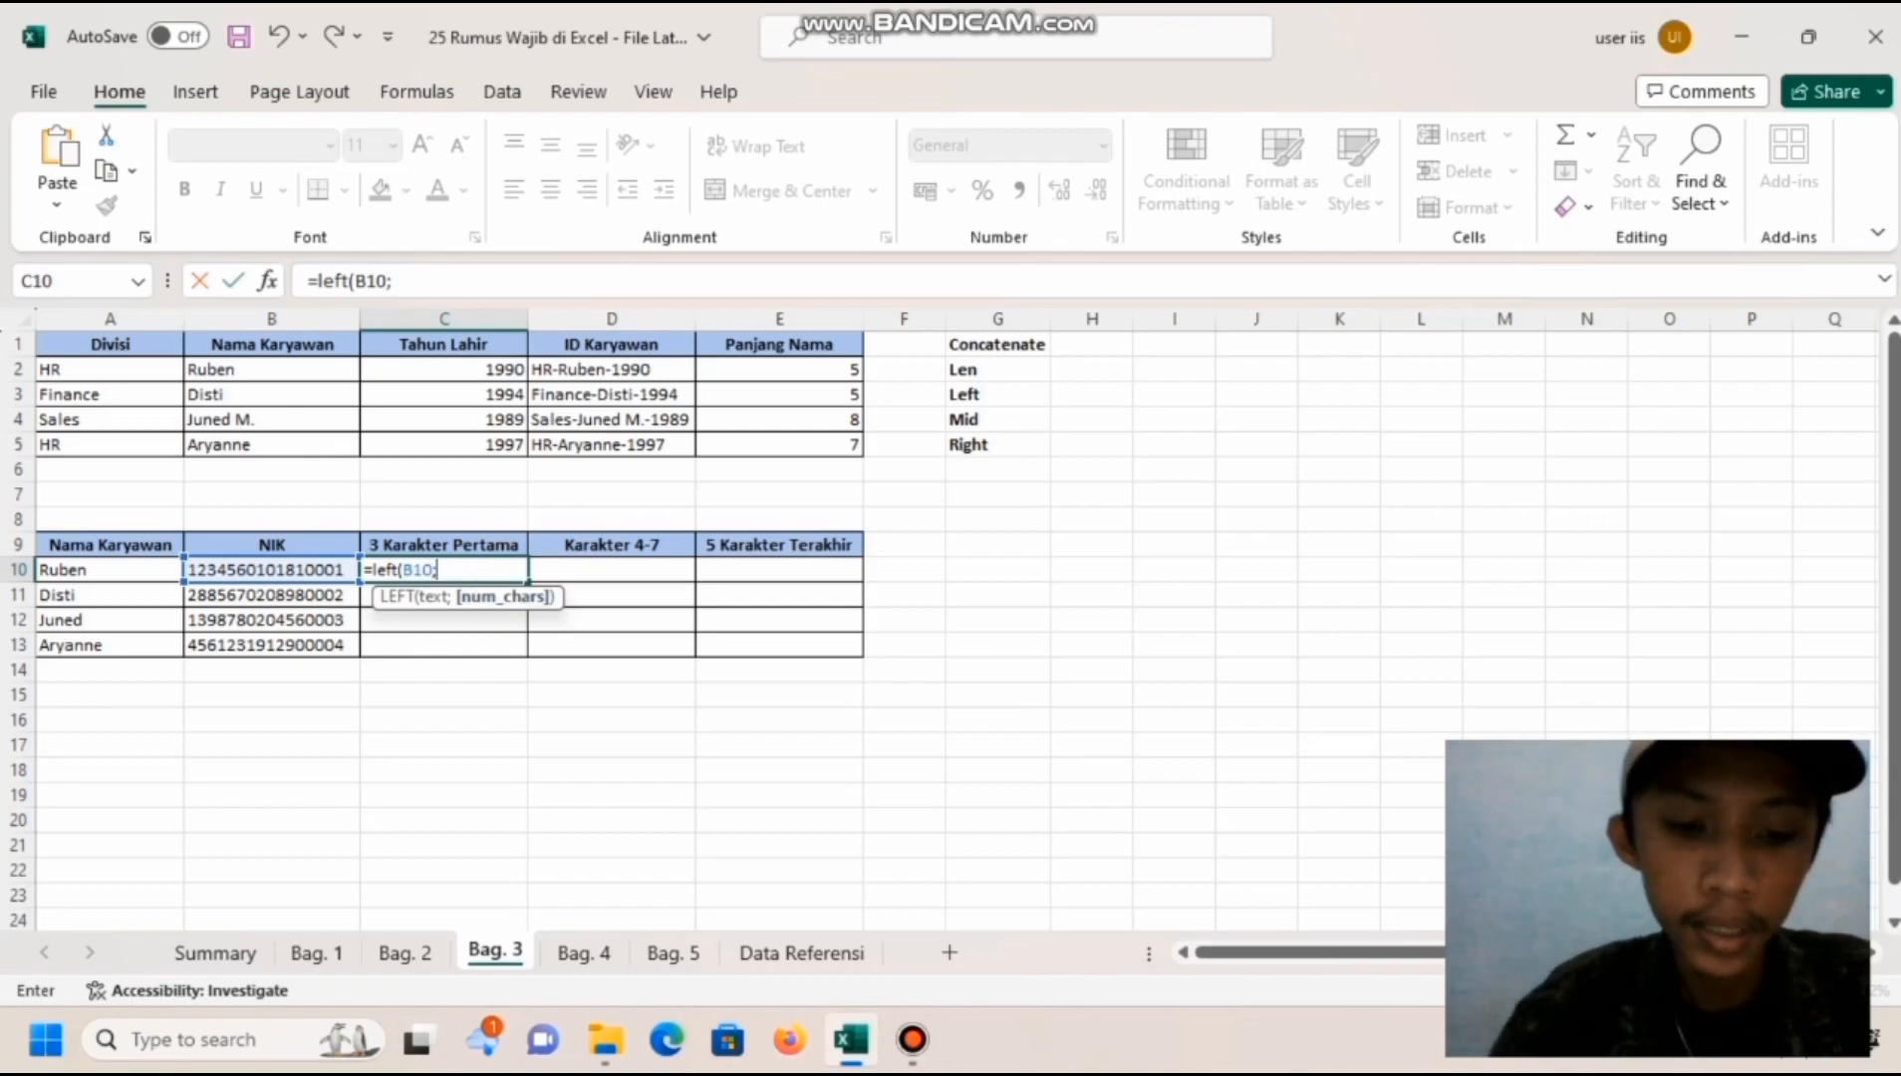
pyautogui.write('3')
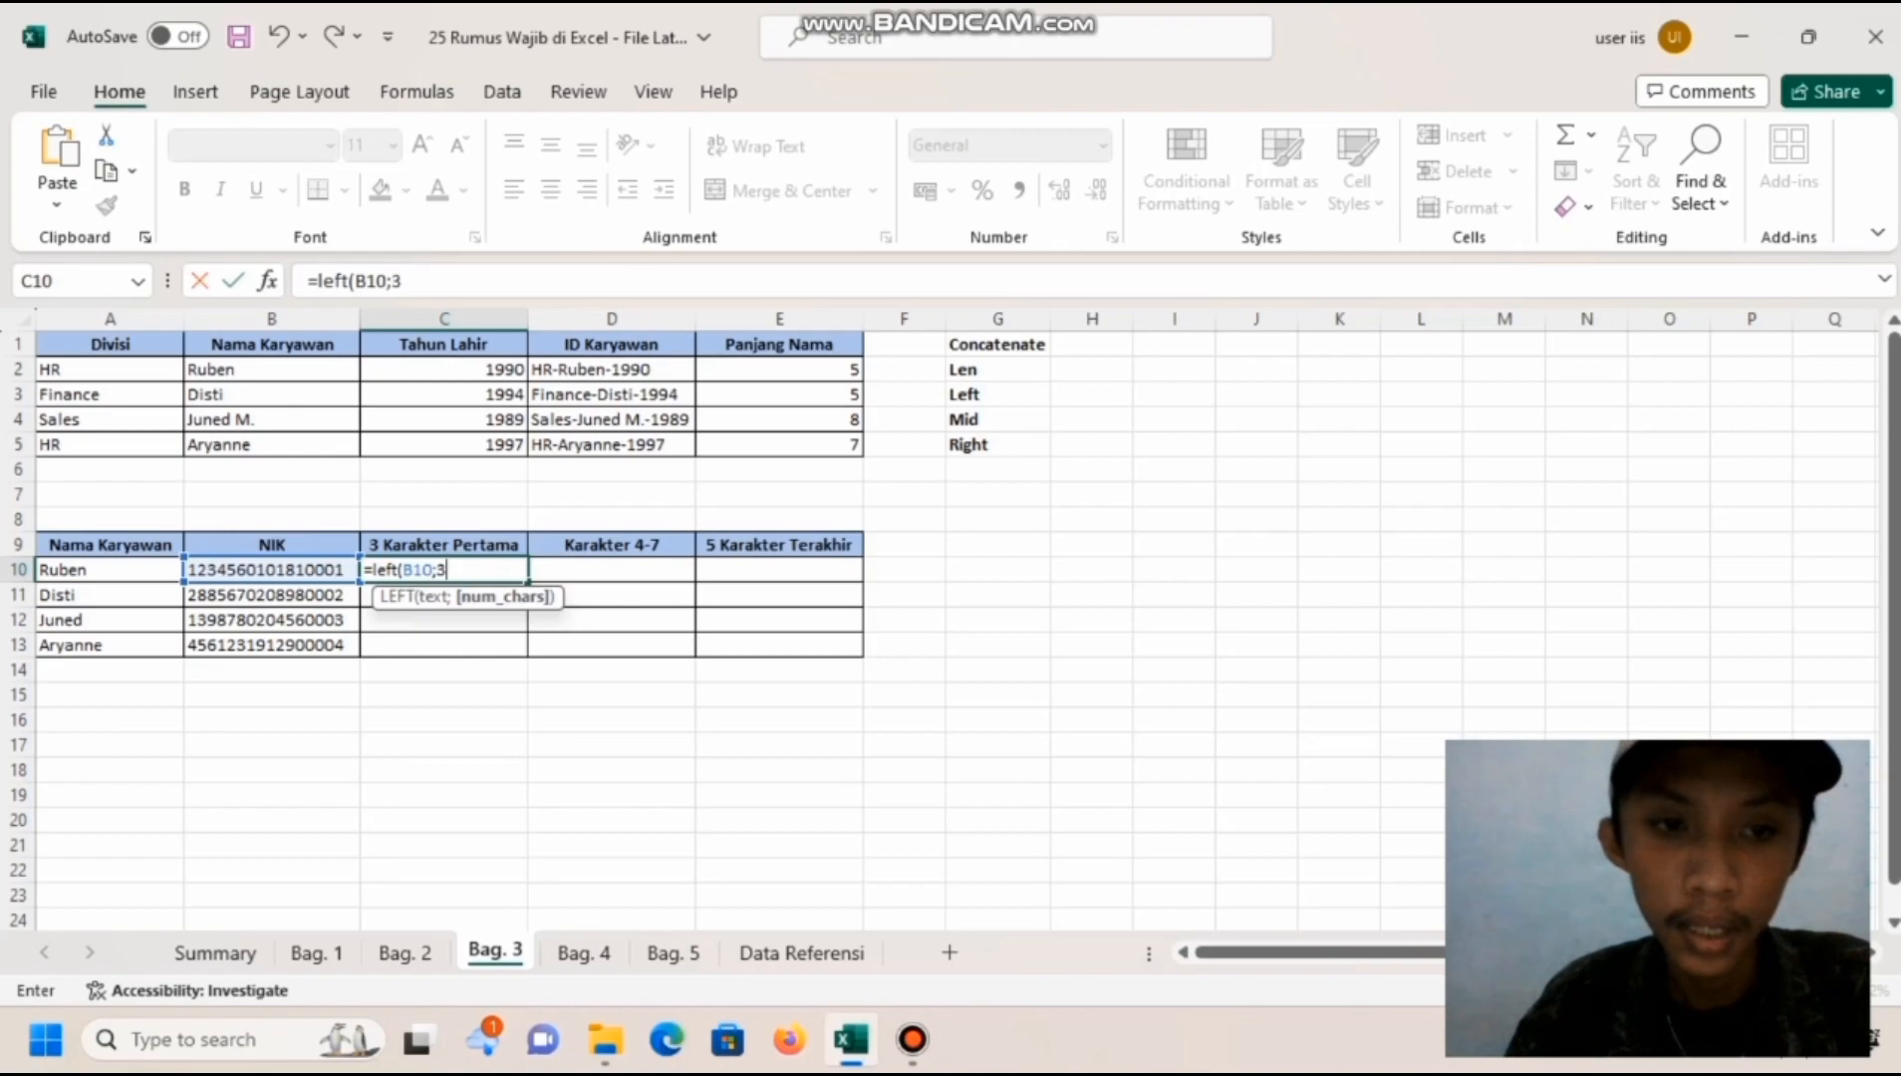
pyautogui.write(')')
pyautogui.press('Return')
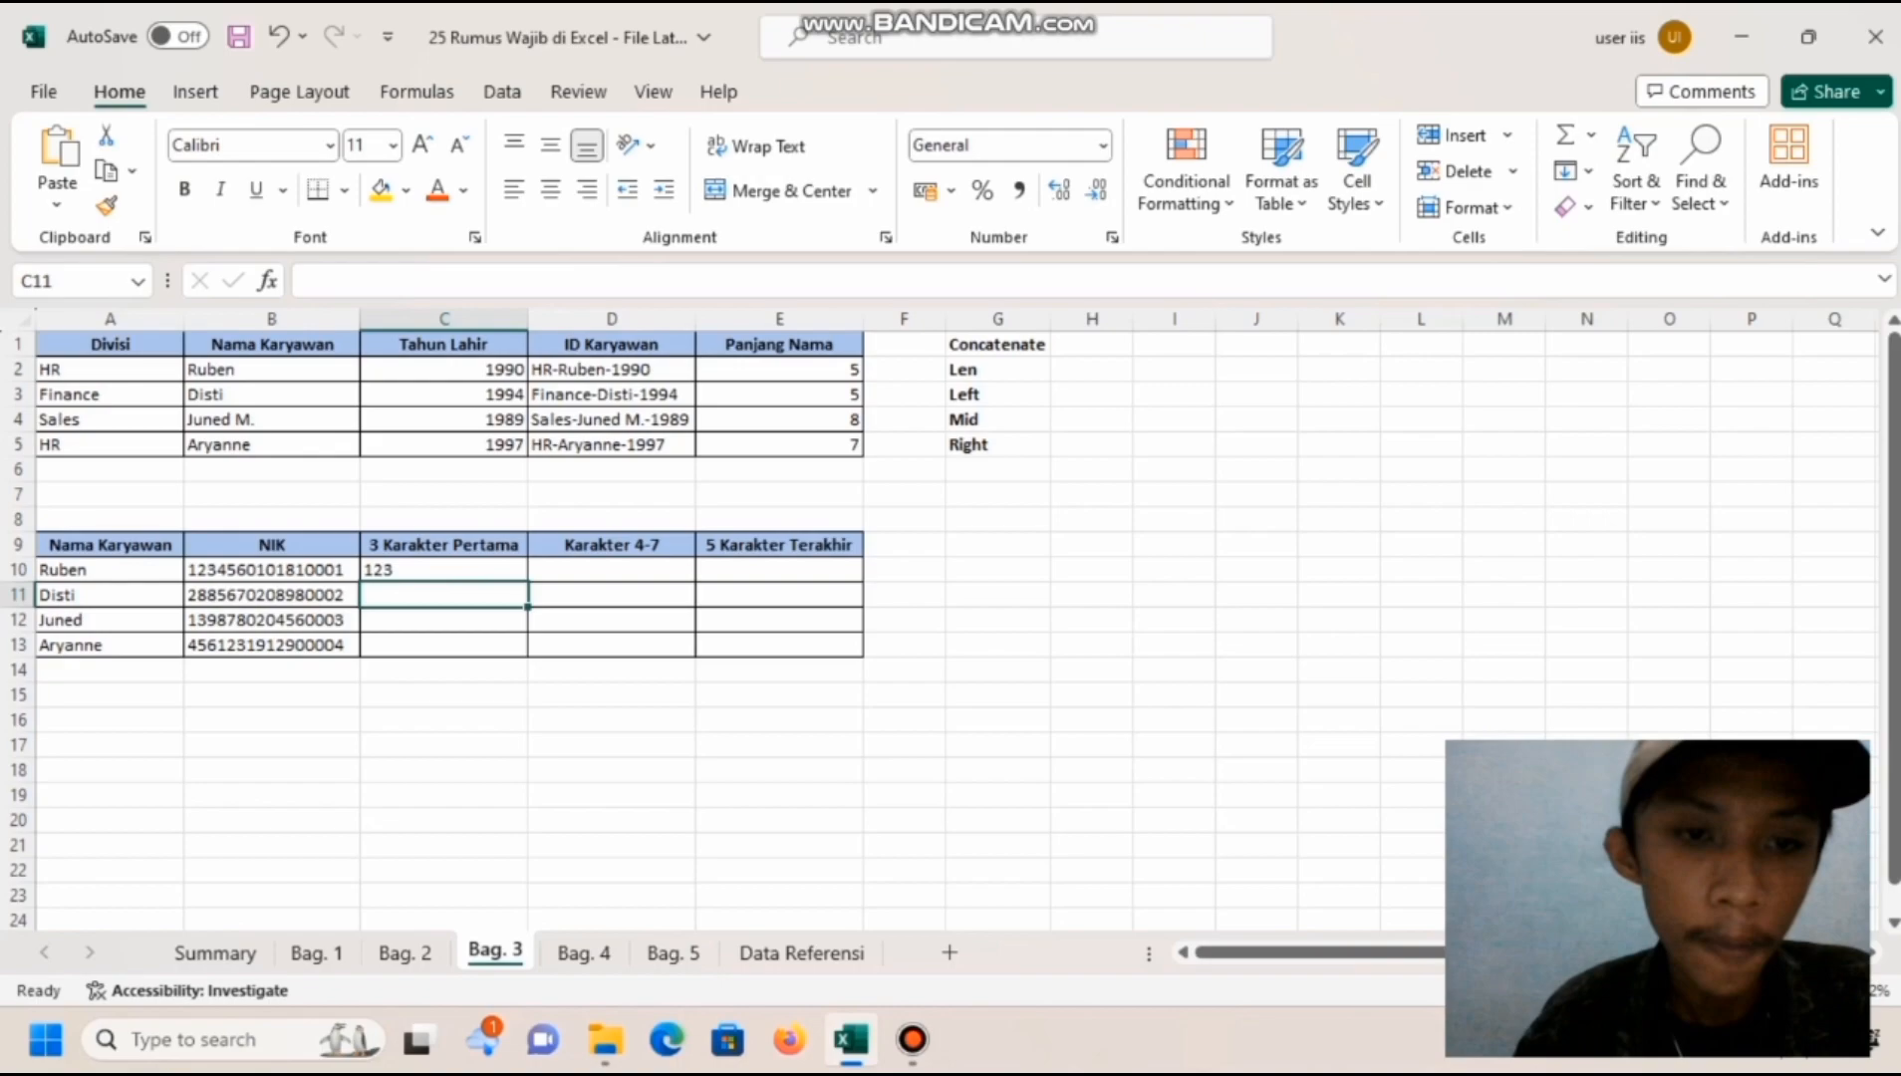
pyautogui.click(444, 570)
pyautogui.moveTo(528, 582); pyautogui.dragTo(527, 656)
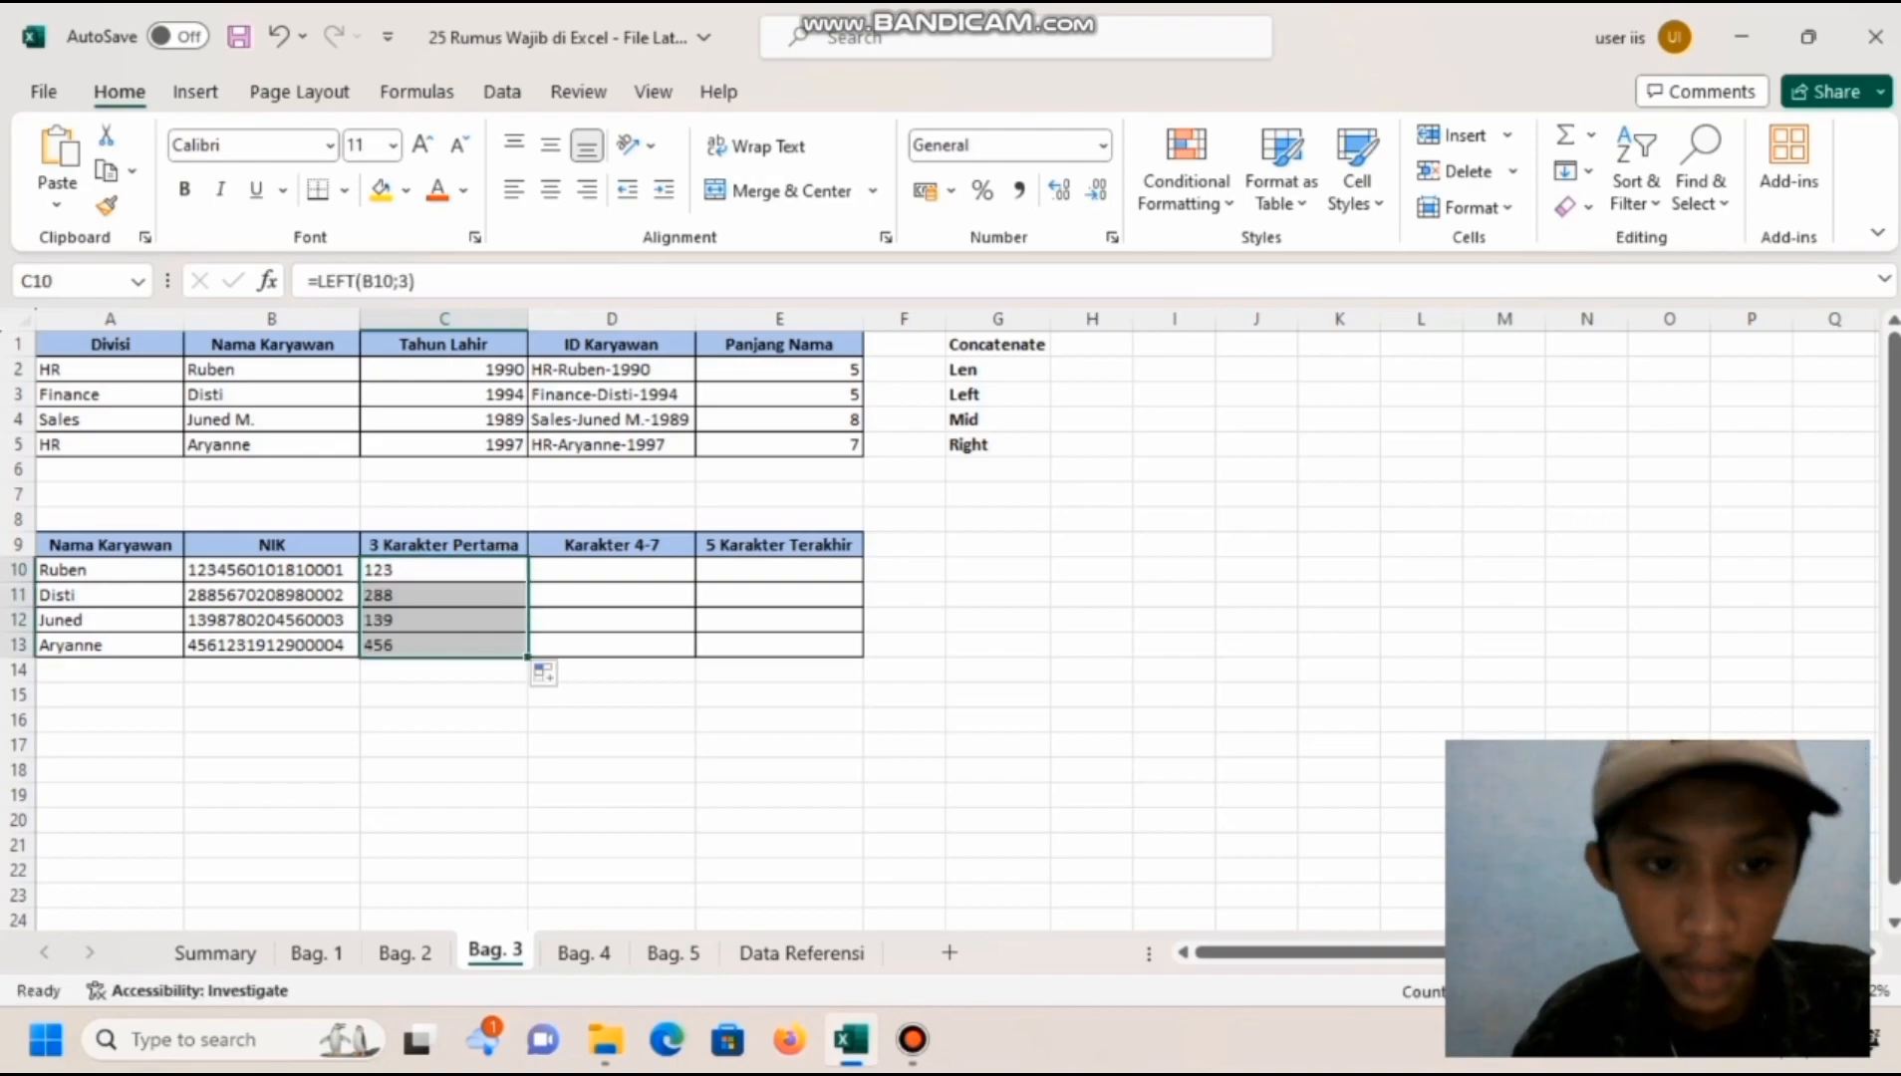
# - Extract NIK characters 4 to 7 with =MID(B10;4;4) in D10, under Karakter 4-7, and fill the formula down to D13
pyautogui.click(612, 569)
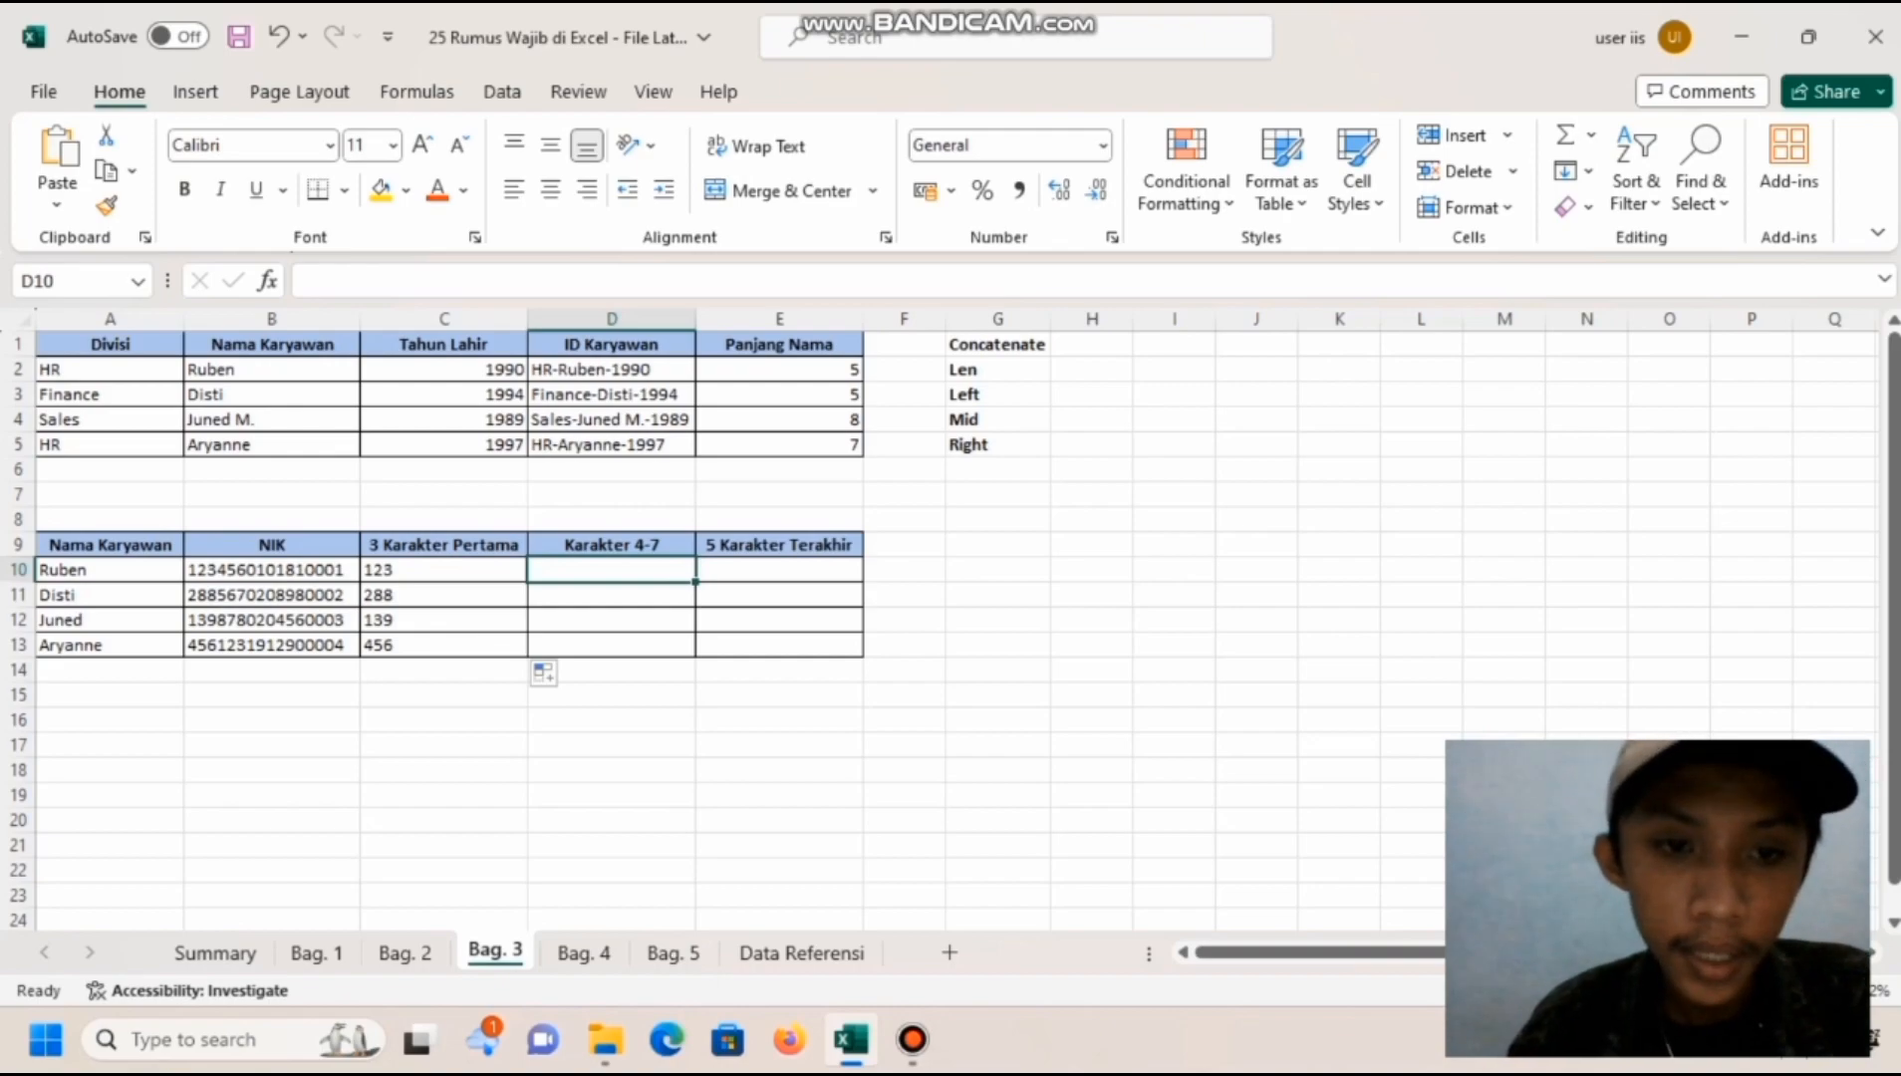
pyautogui.write('=')
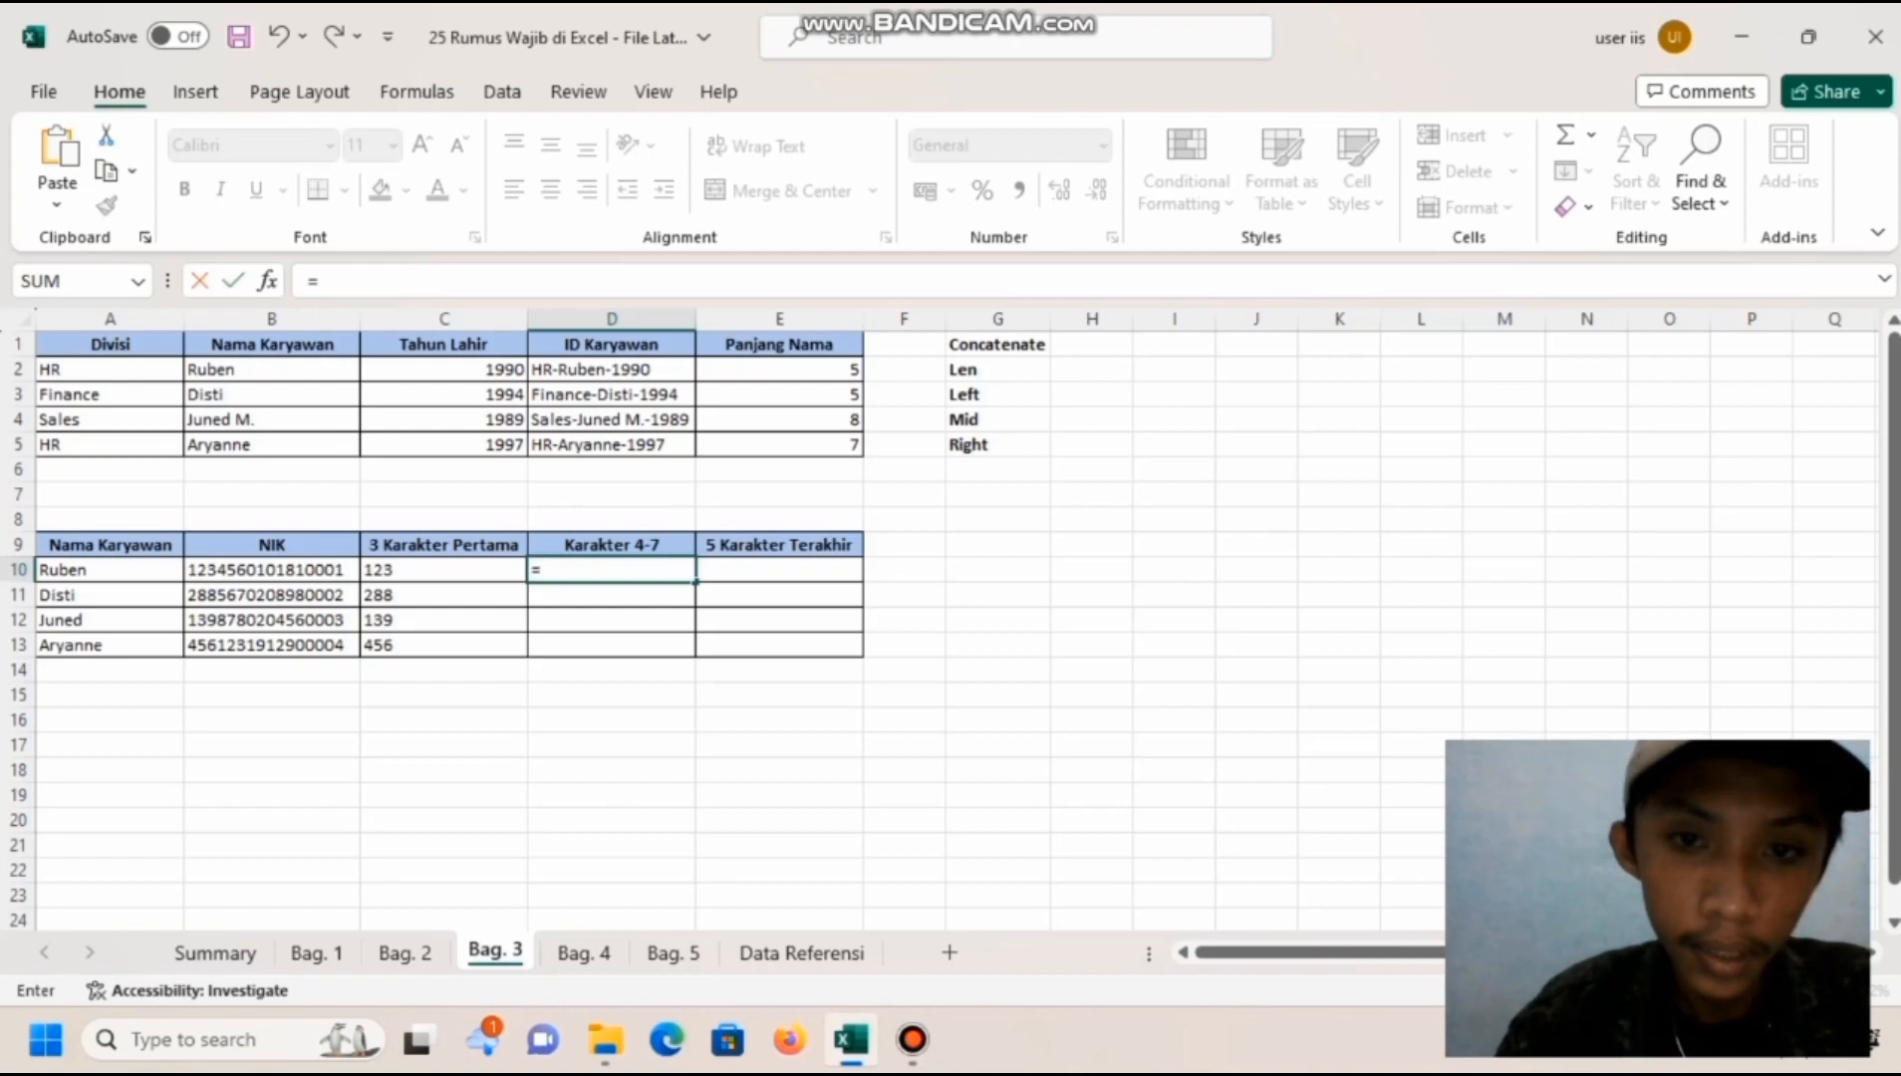
pyautogui.write('mid')
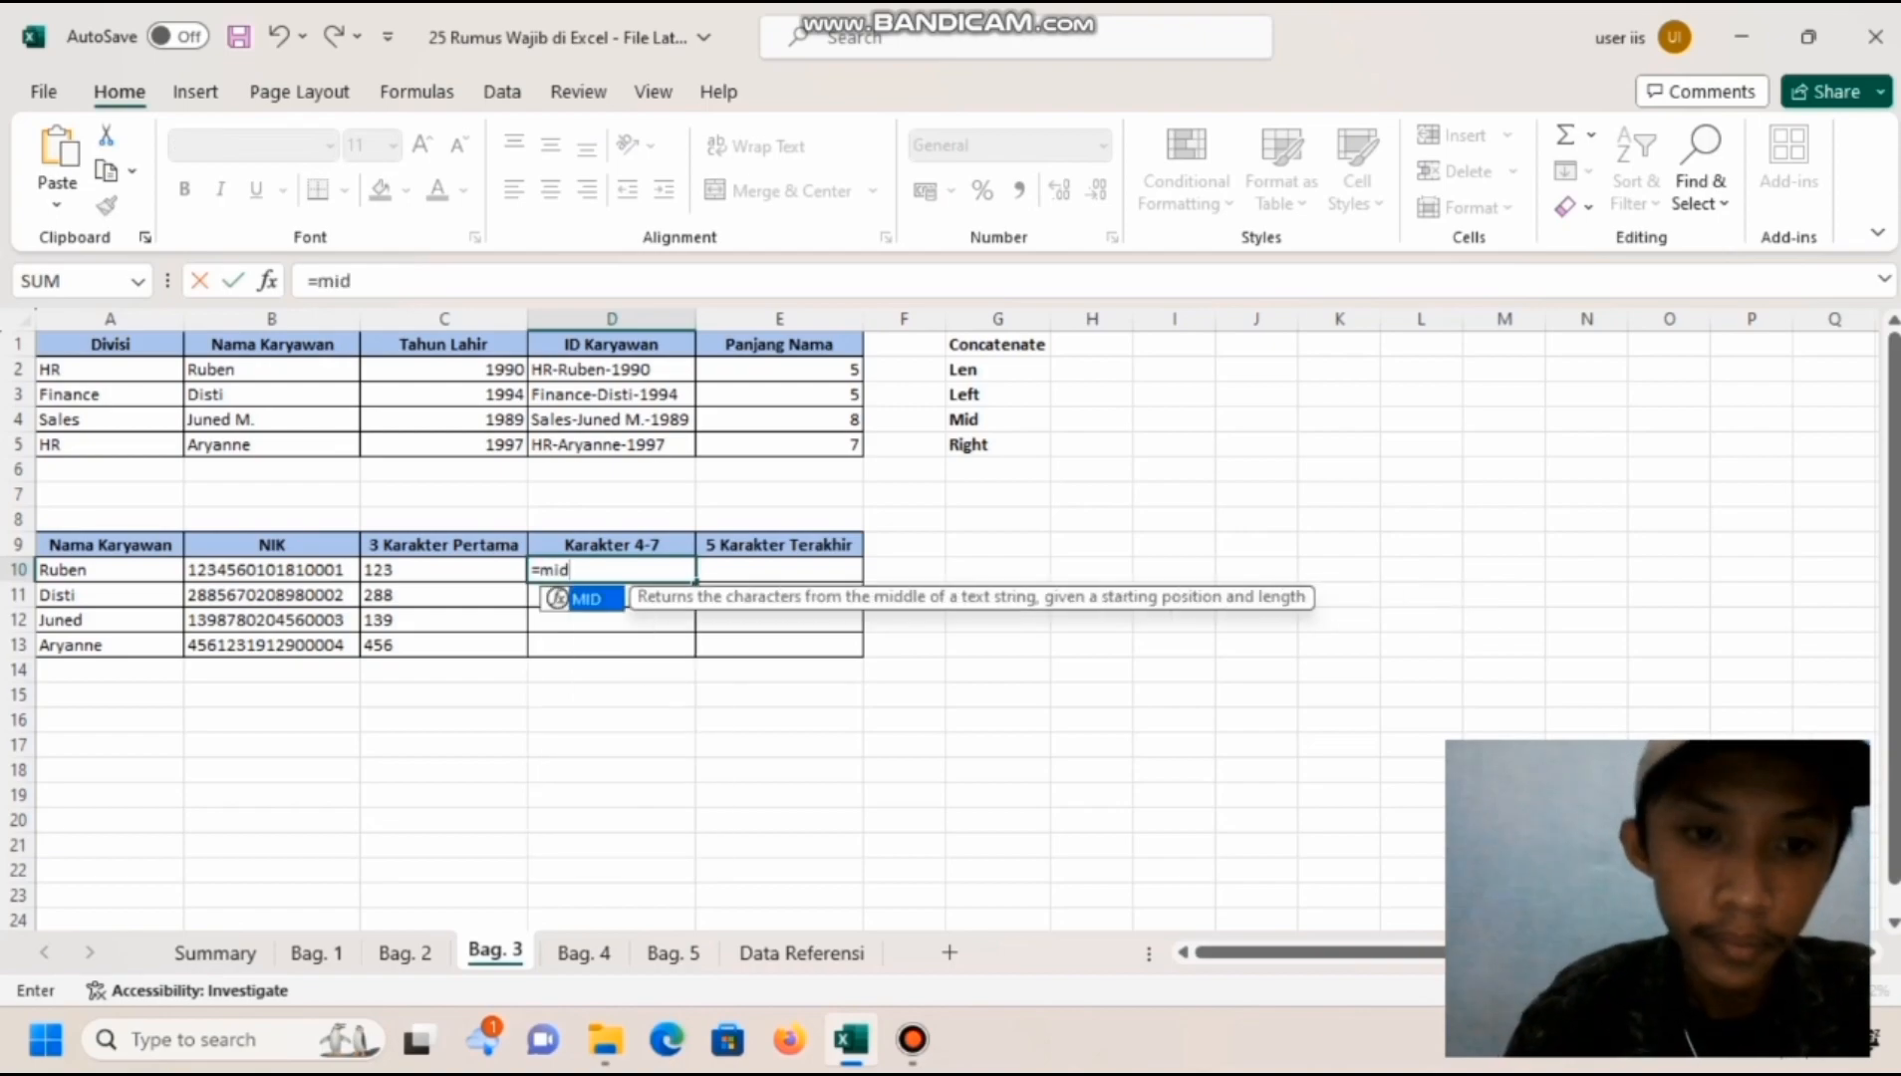
pyautogui.write('(')
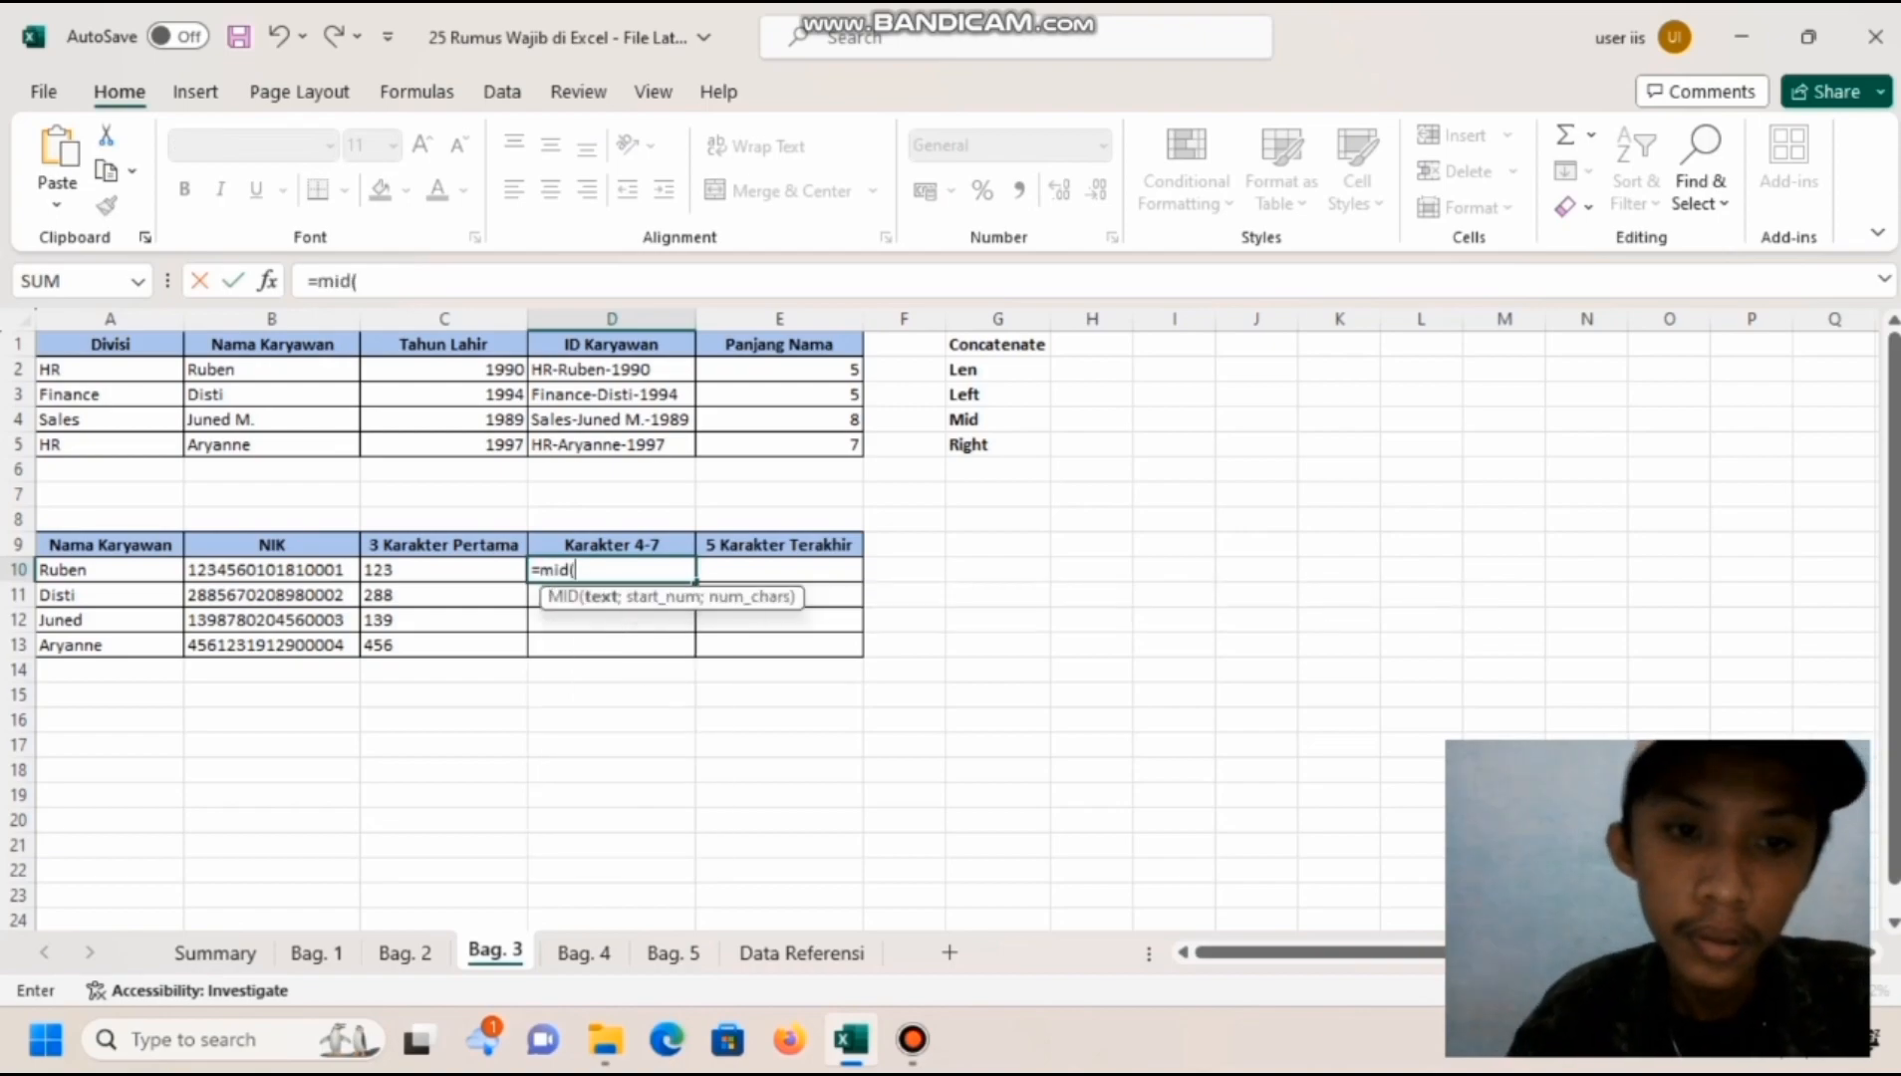
pyautogui.click(271, 570)
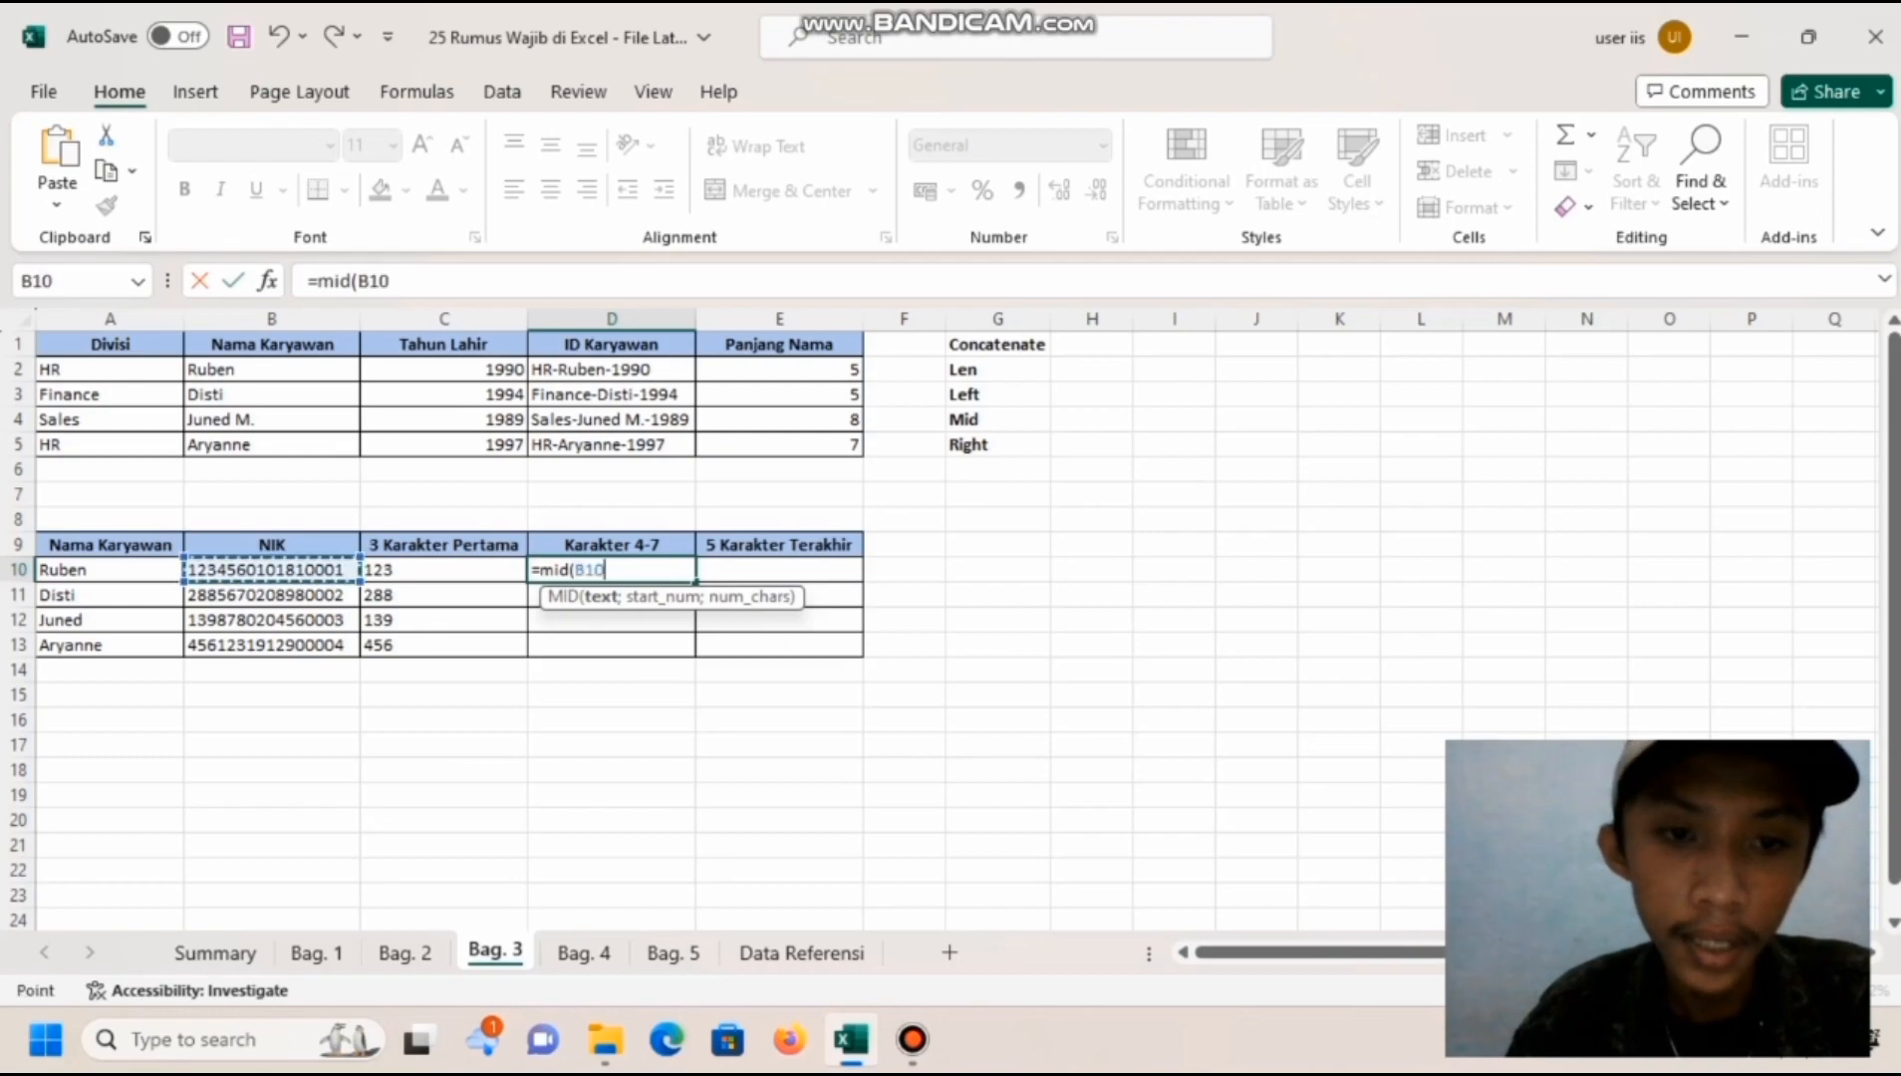
pyautogui.write(';')
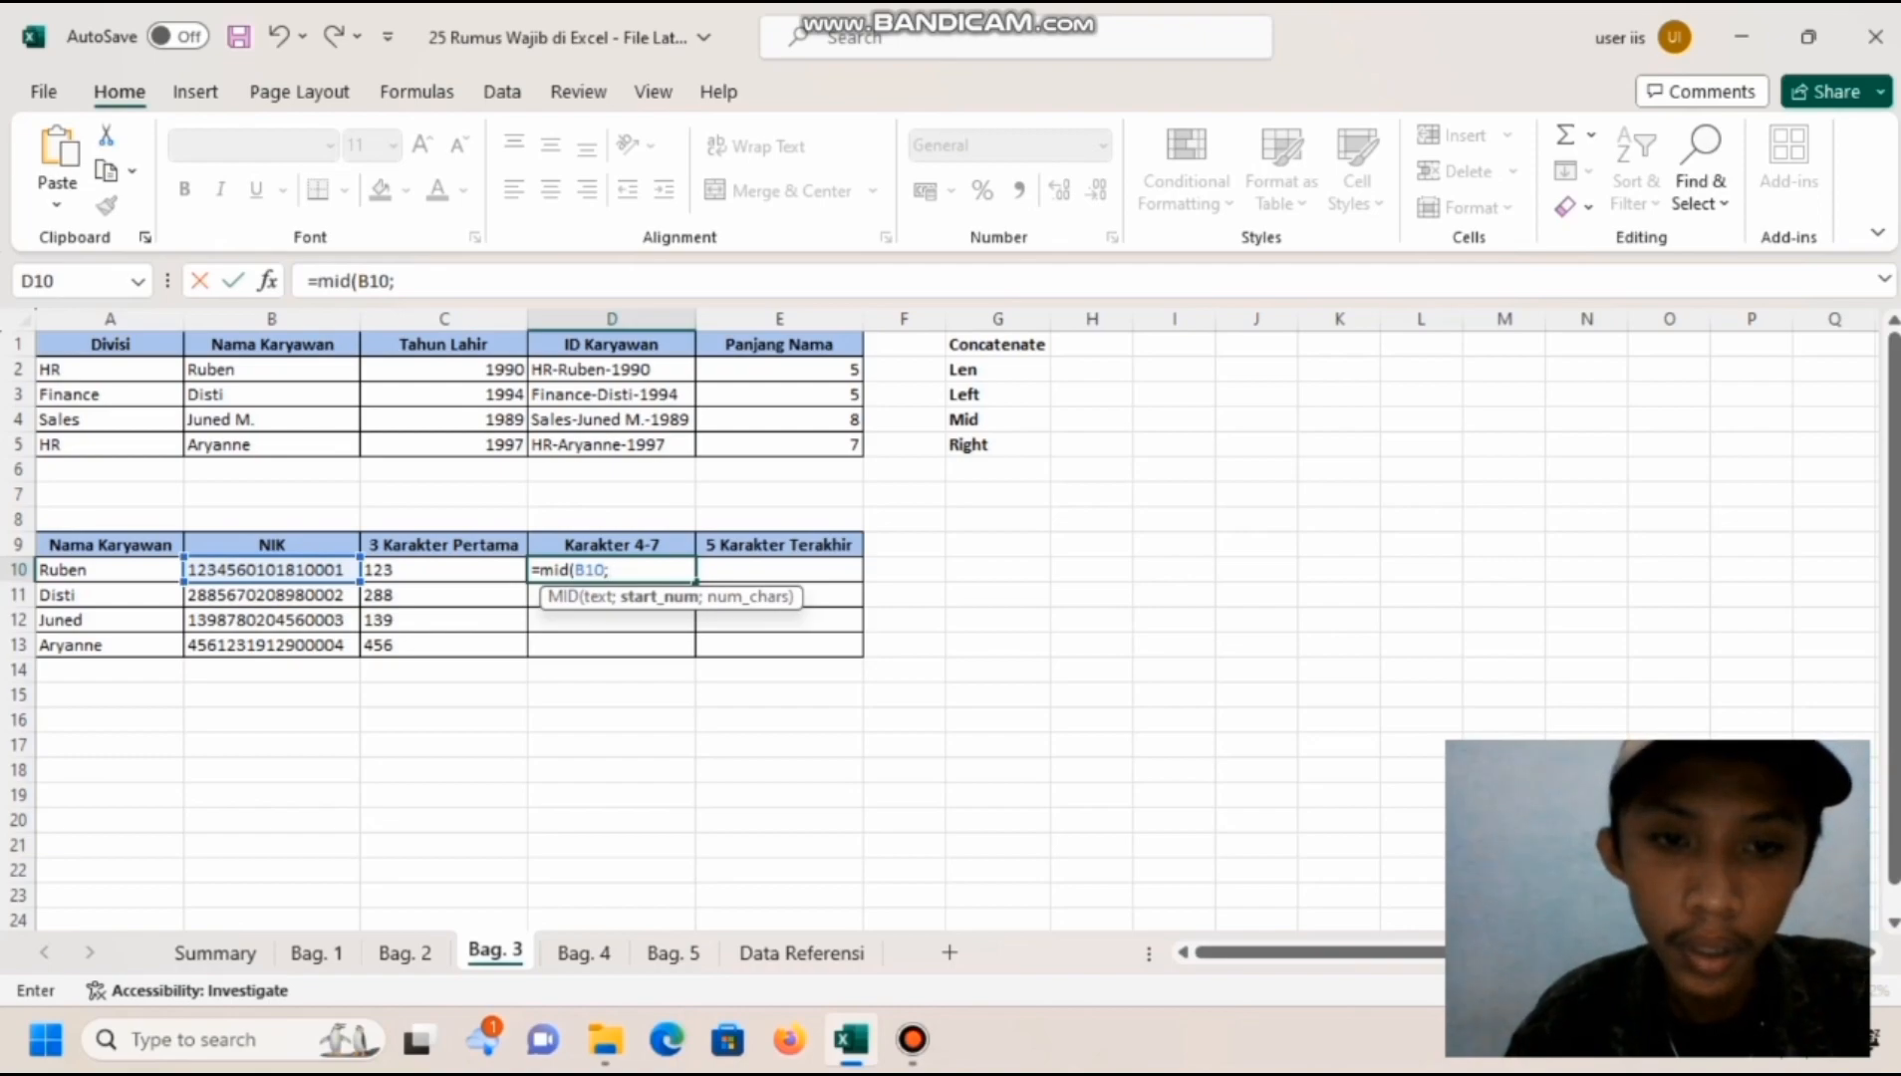
pyautogui.press('F2')
pyautogui.write('4')
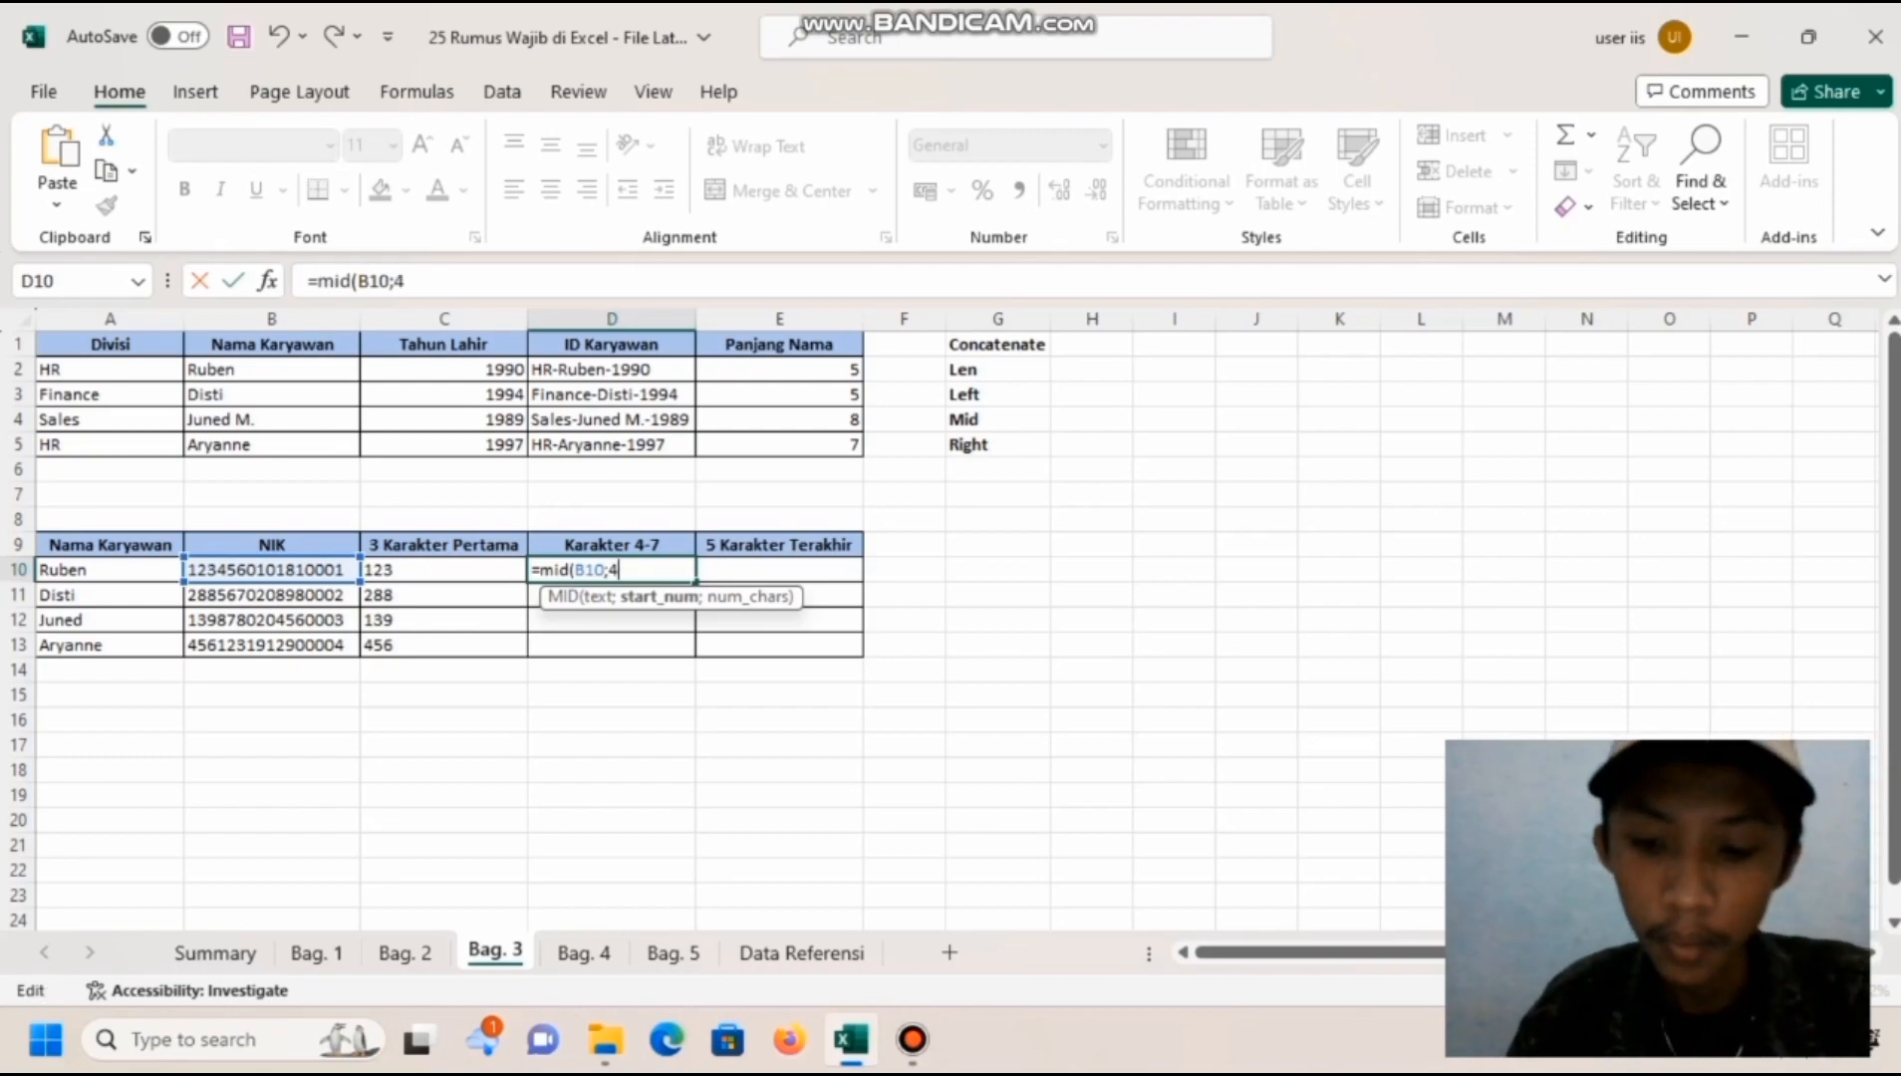
pyautogui.write(';')
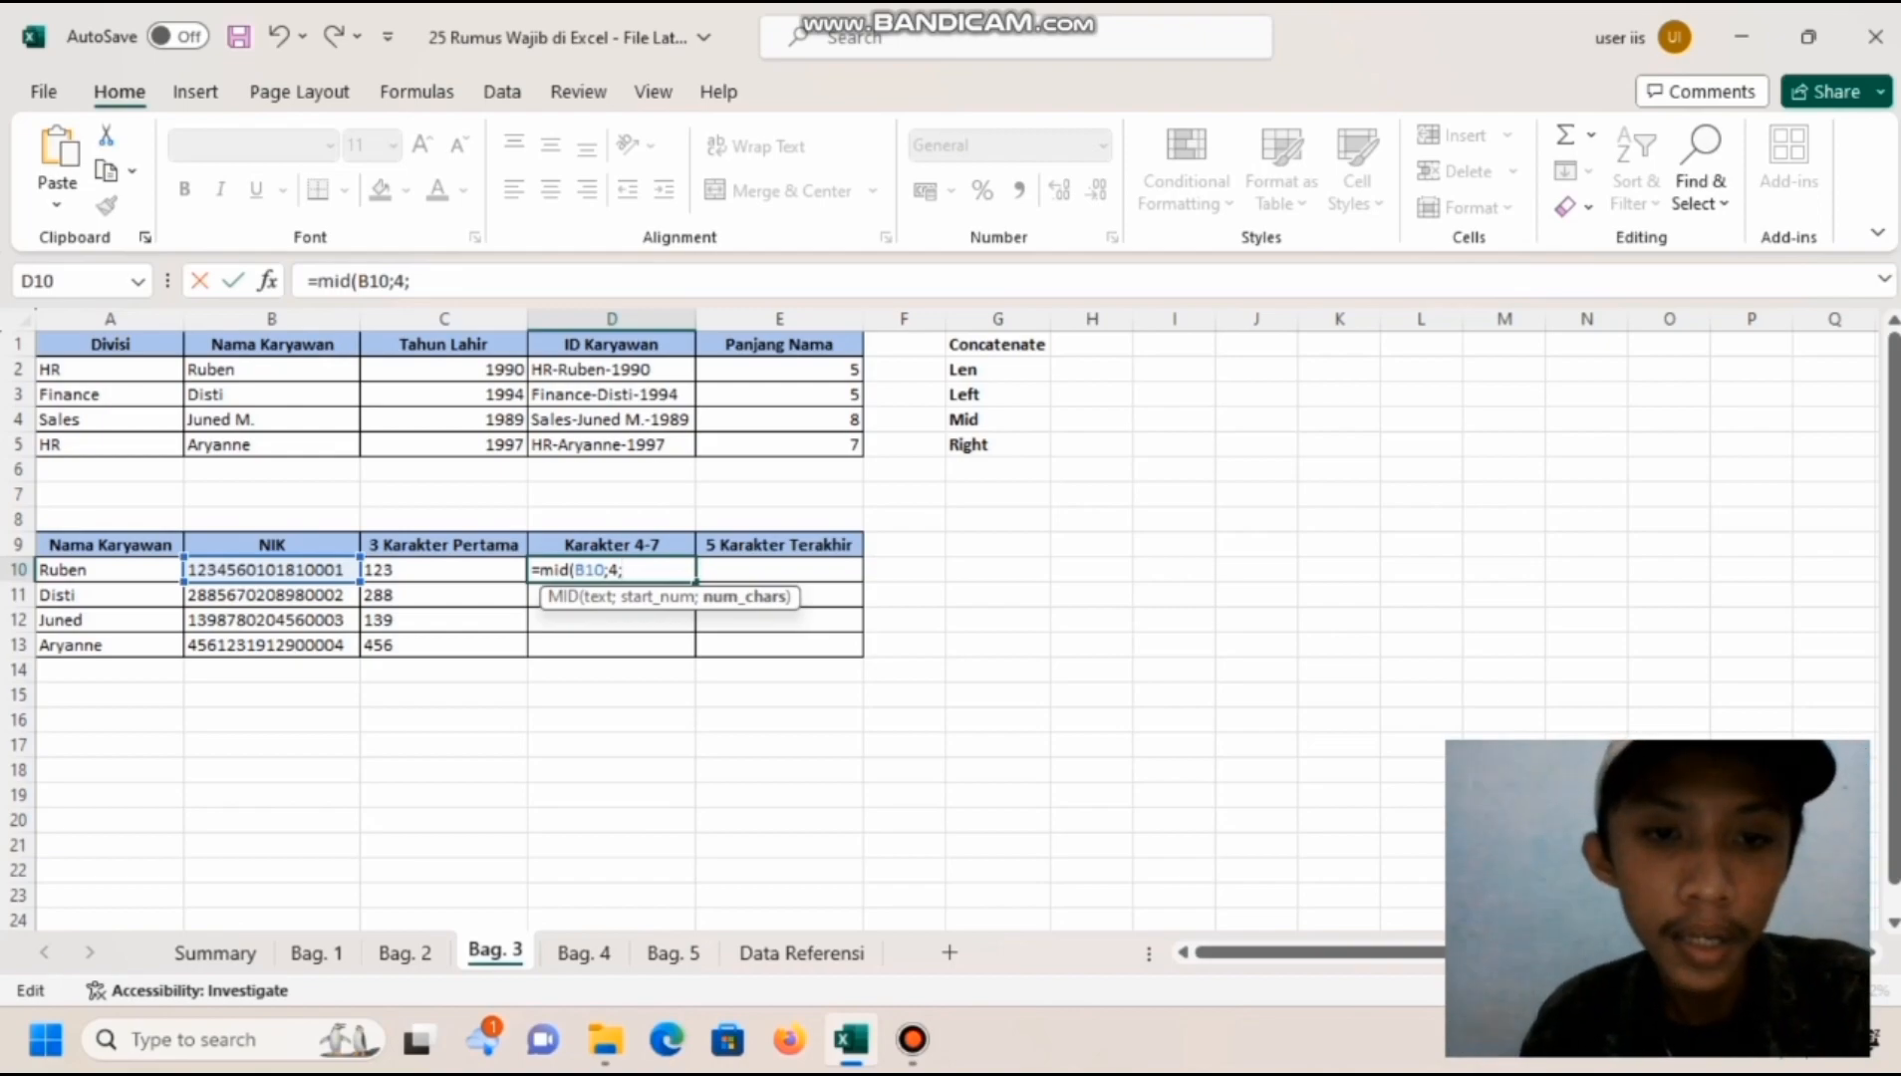
pyautogui.write('4')
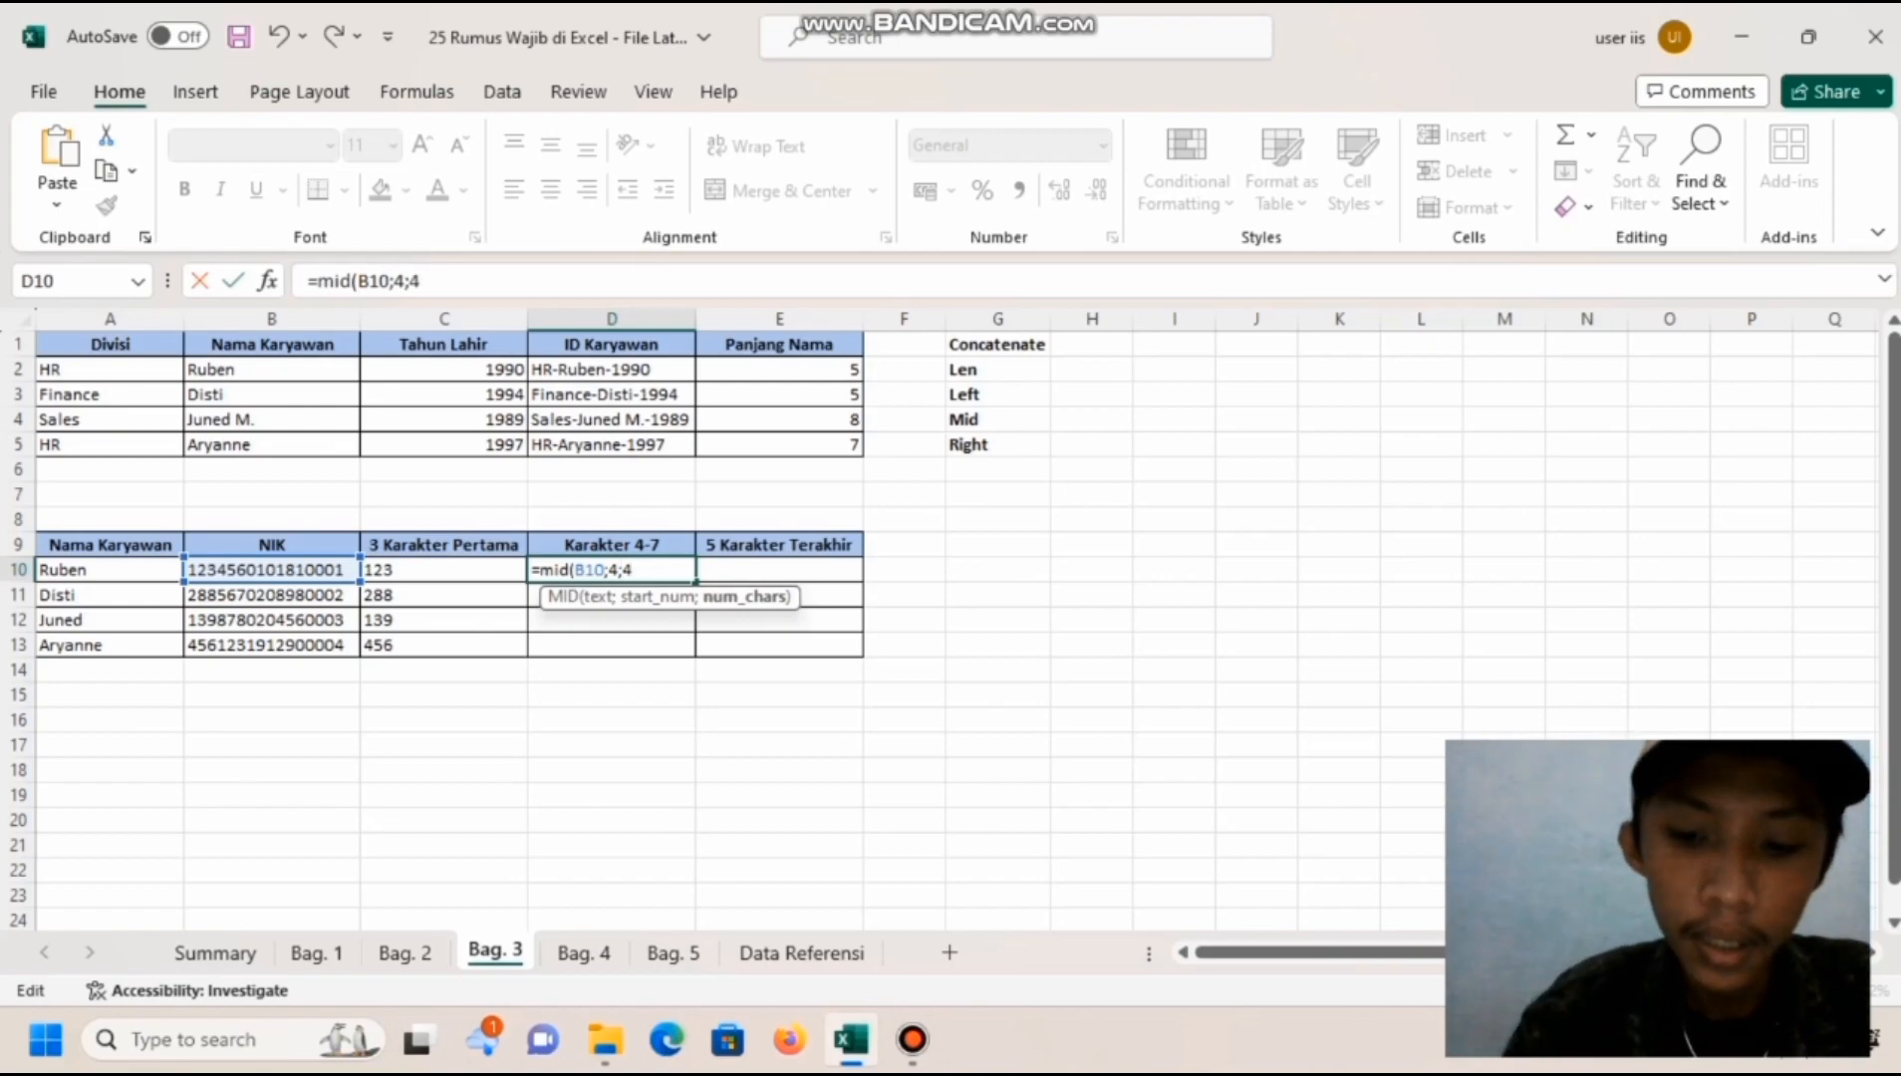
pyautogui.write(')')
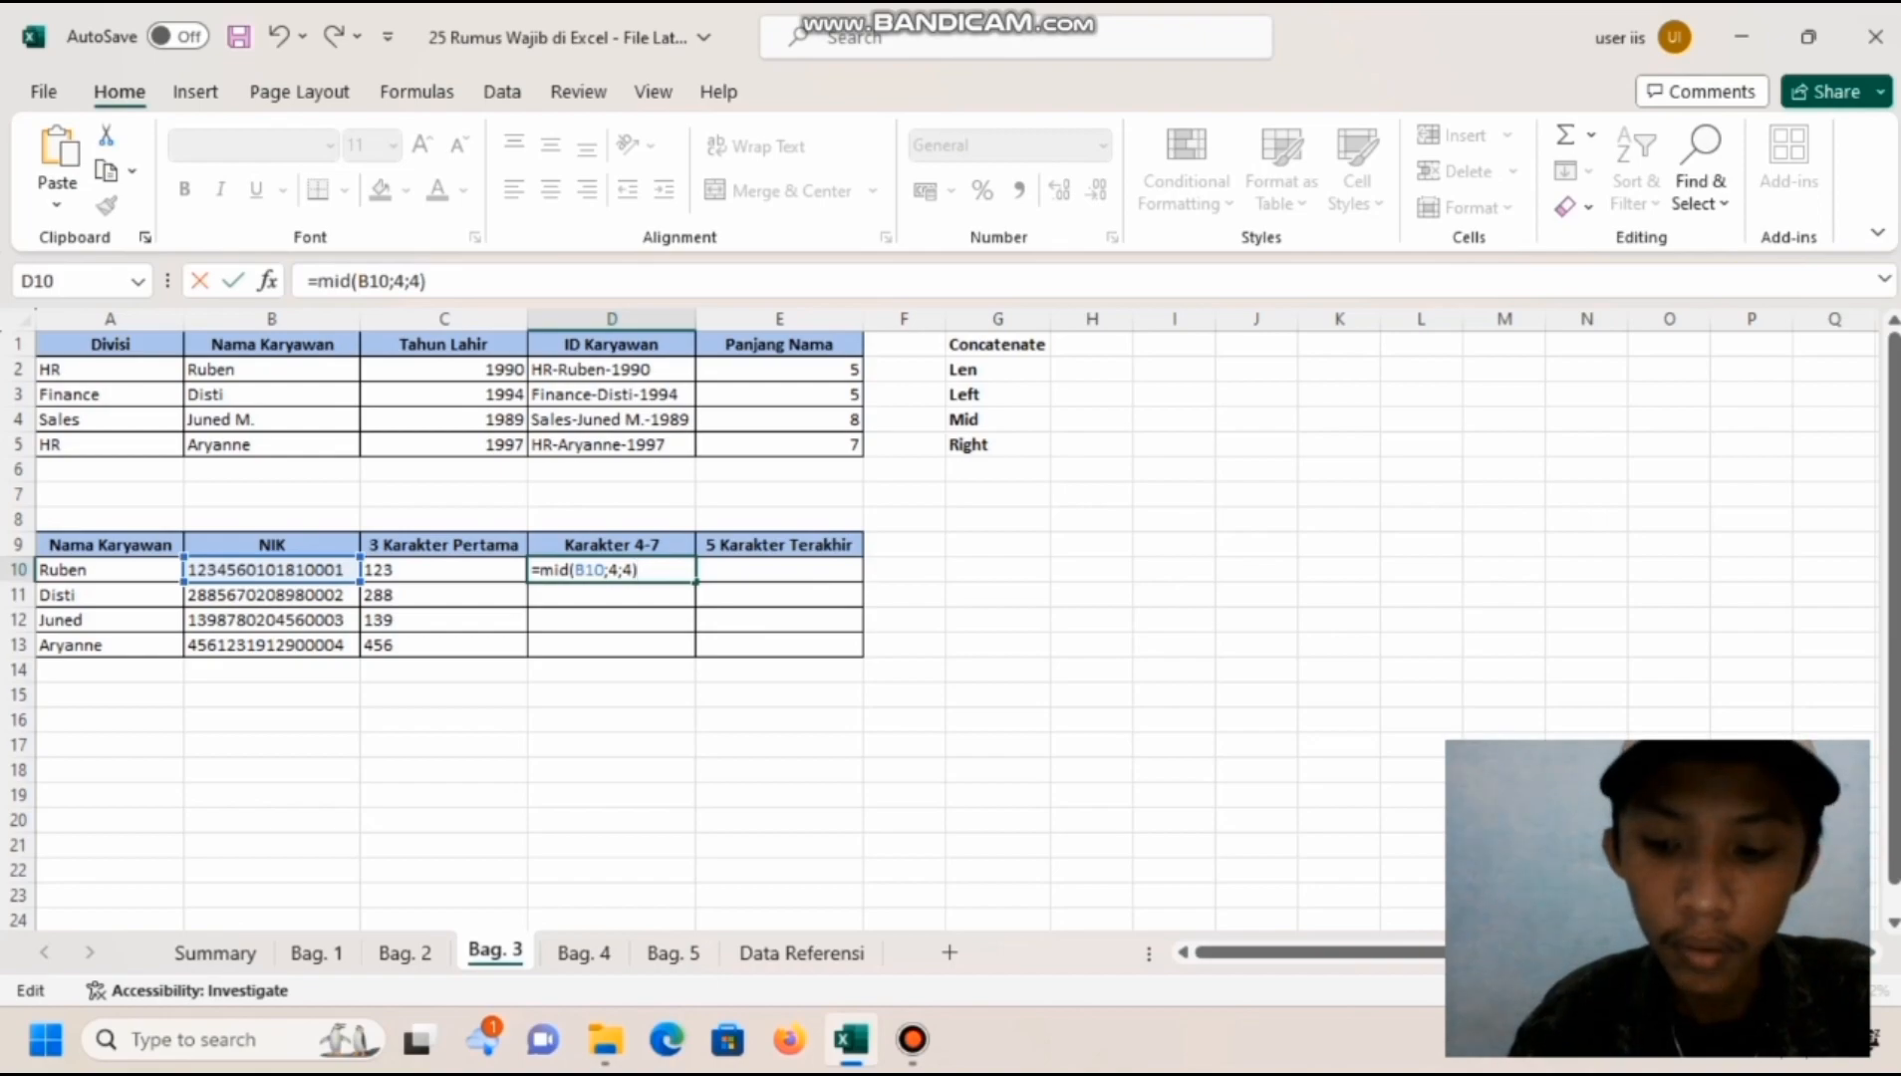
pyautogui.press('Return')
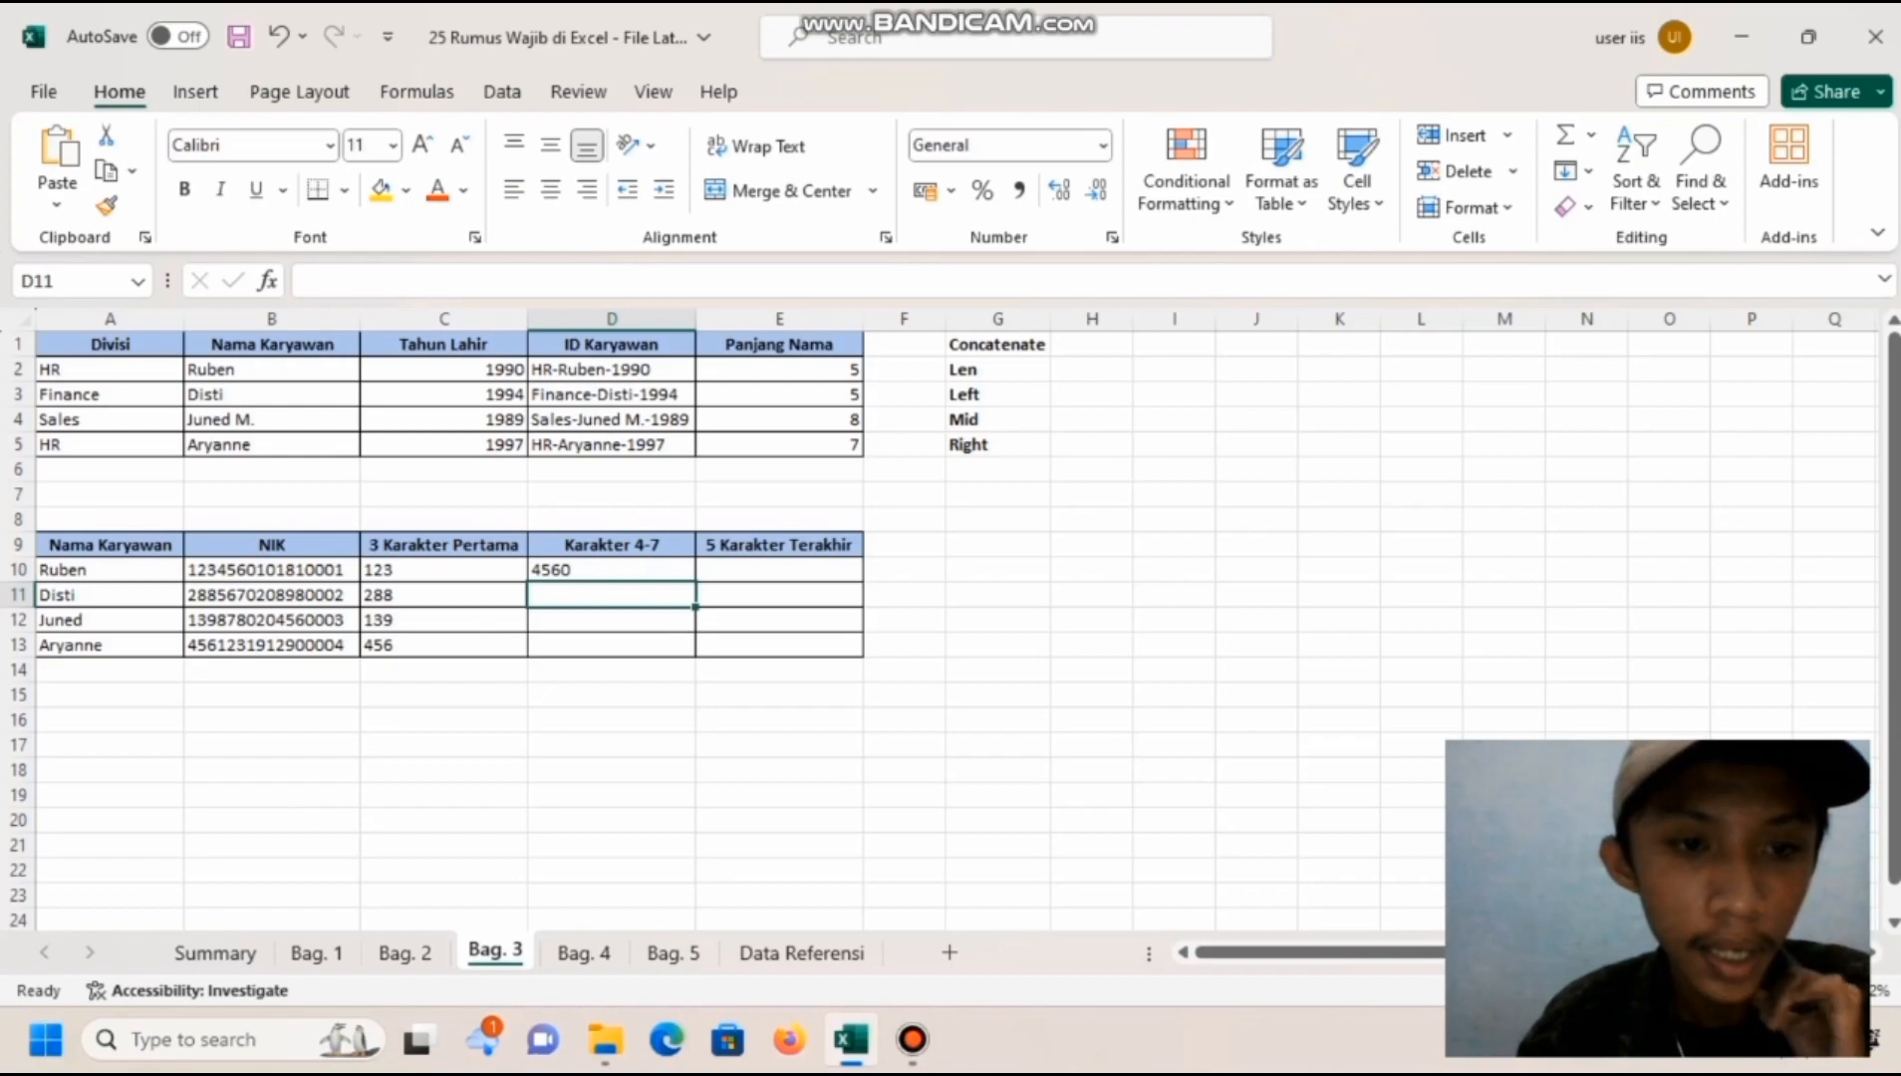
pyautogui.click(612, 569)
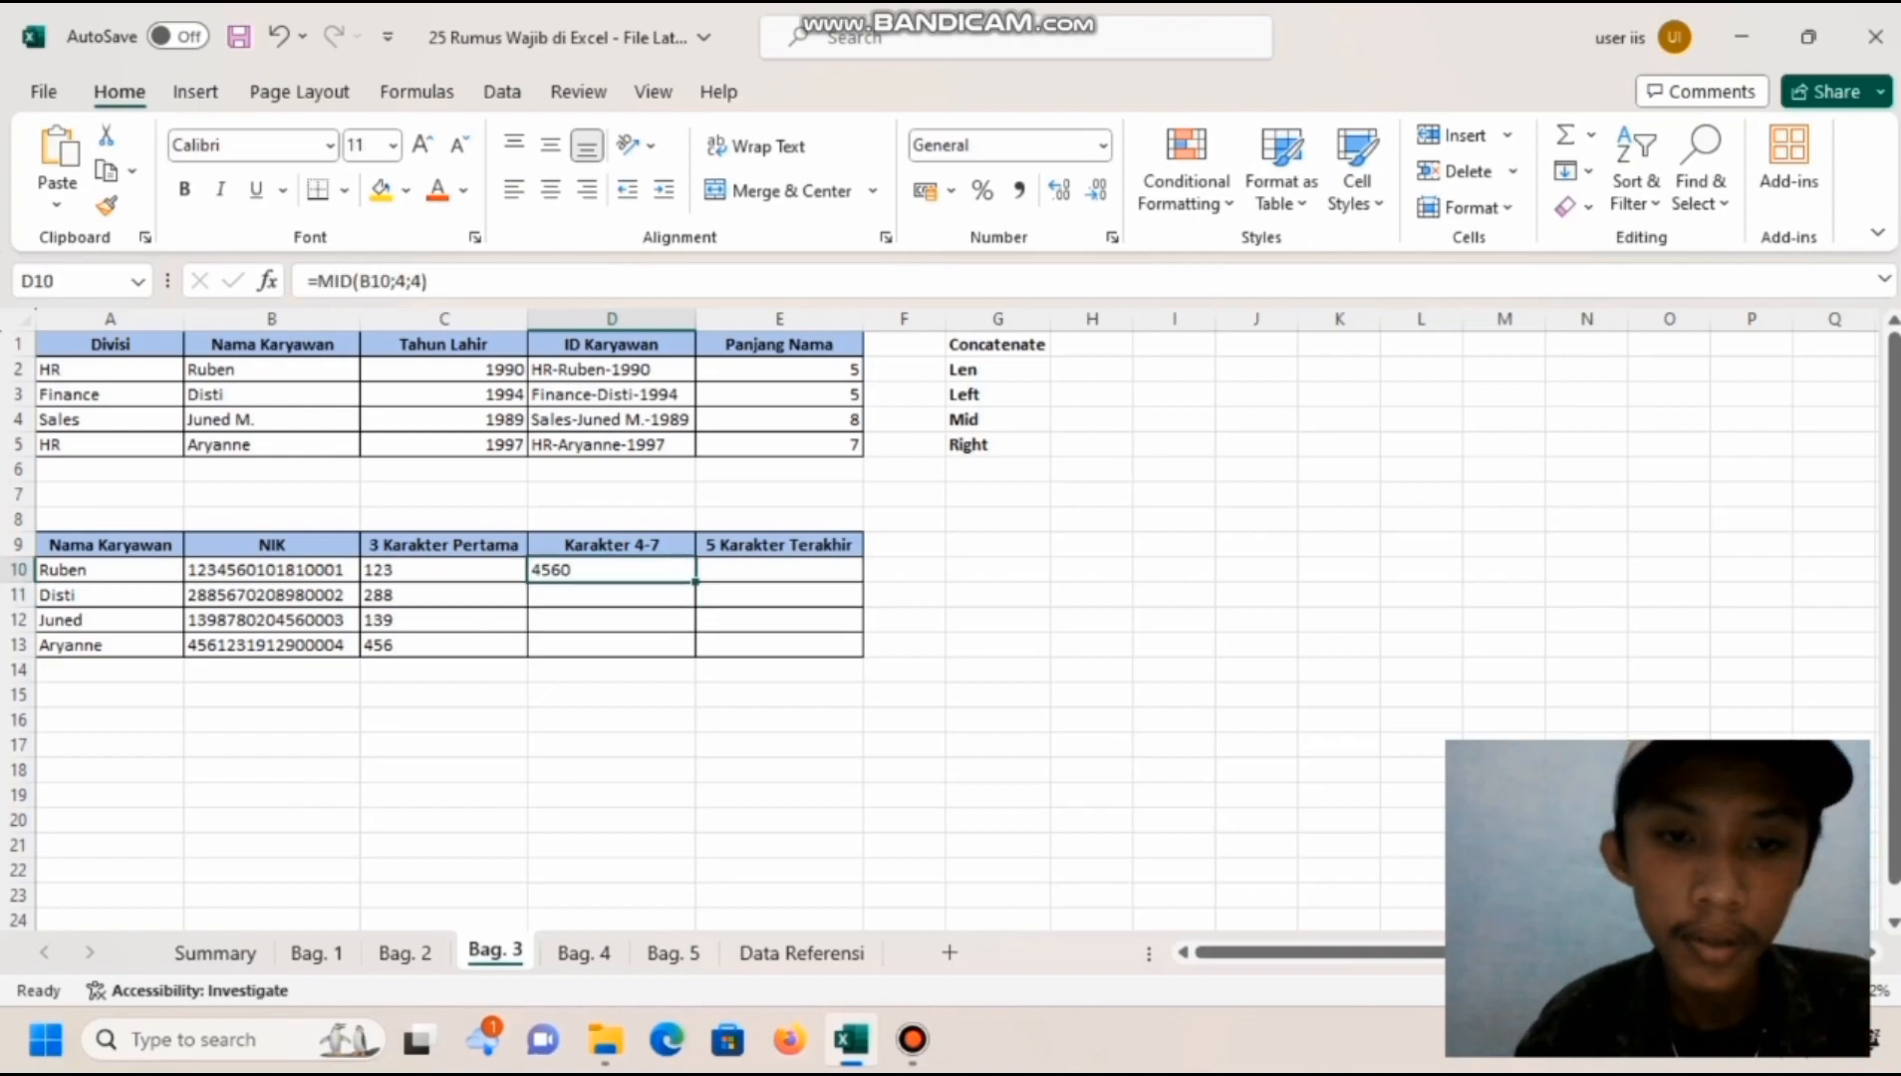
pyautogui.moveTo(695, 582); pyautogui.dragTo(695, 652)
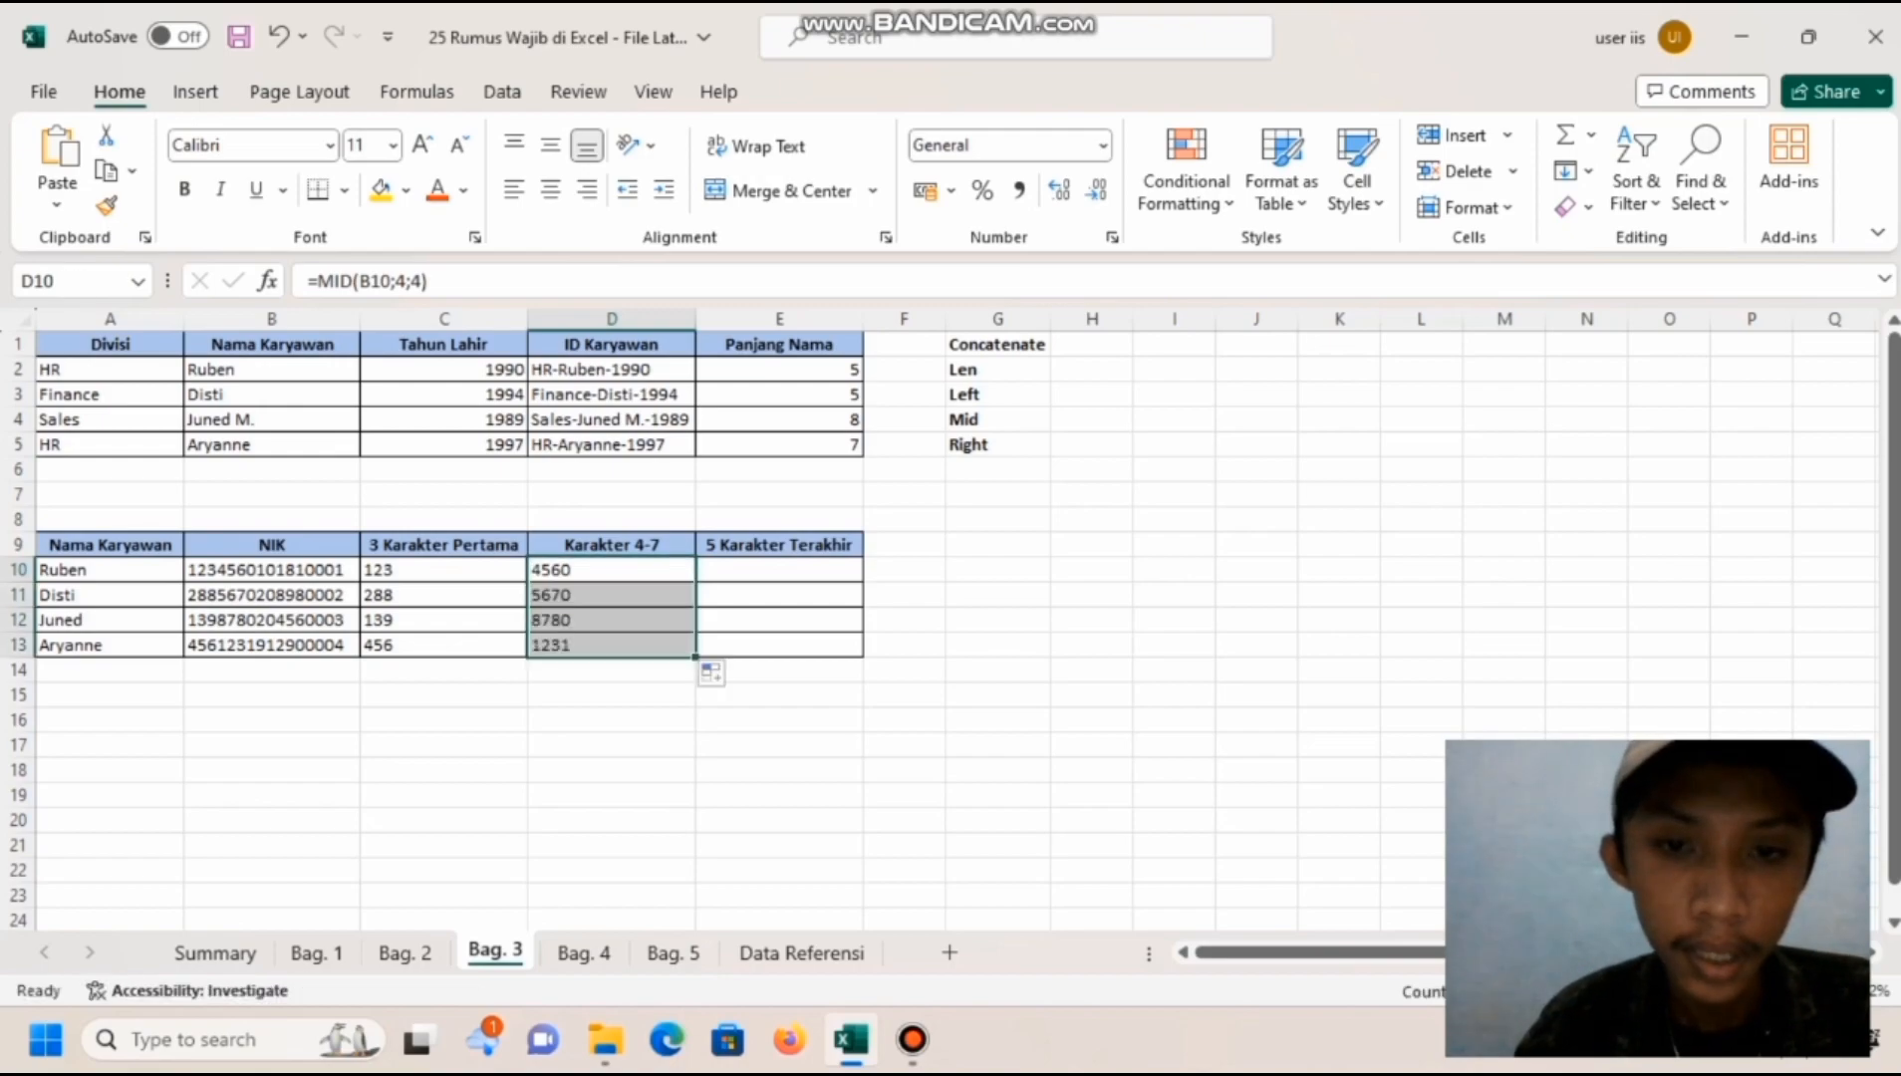
# - Extract the last five NIK characters with =RIGHT(B10;5) in E10, under 5 Karakter Terakhir, and fill the formula down to E13
pyautogui.moveTo(896, 595); pyautogui.dragTo(807, 571)
pyautogui.click(797, 570)
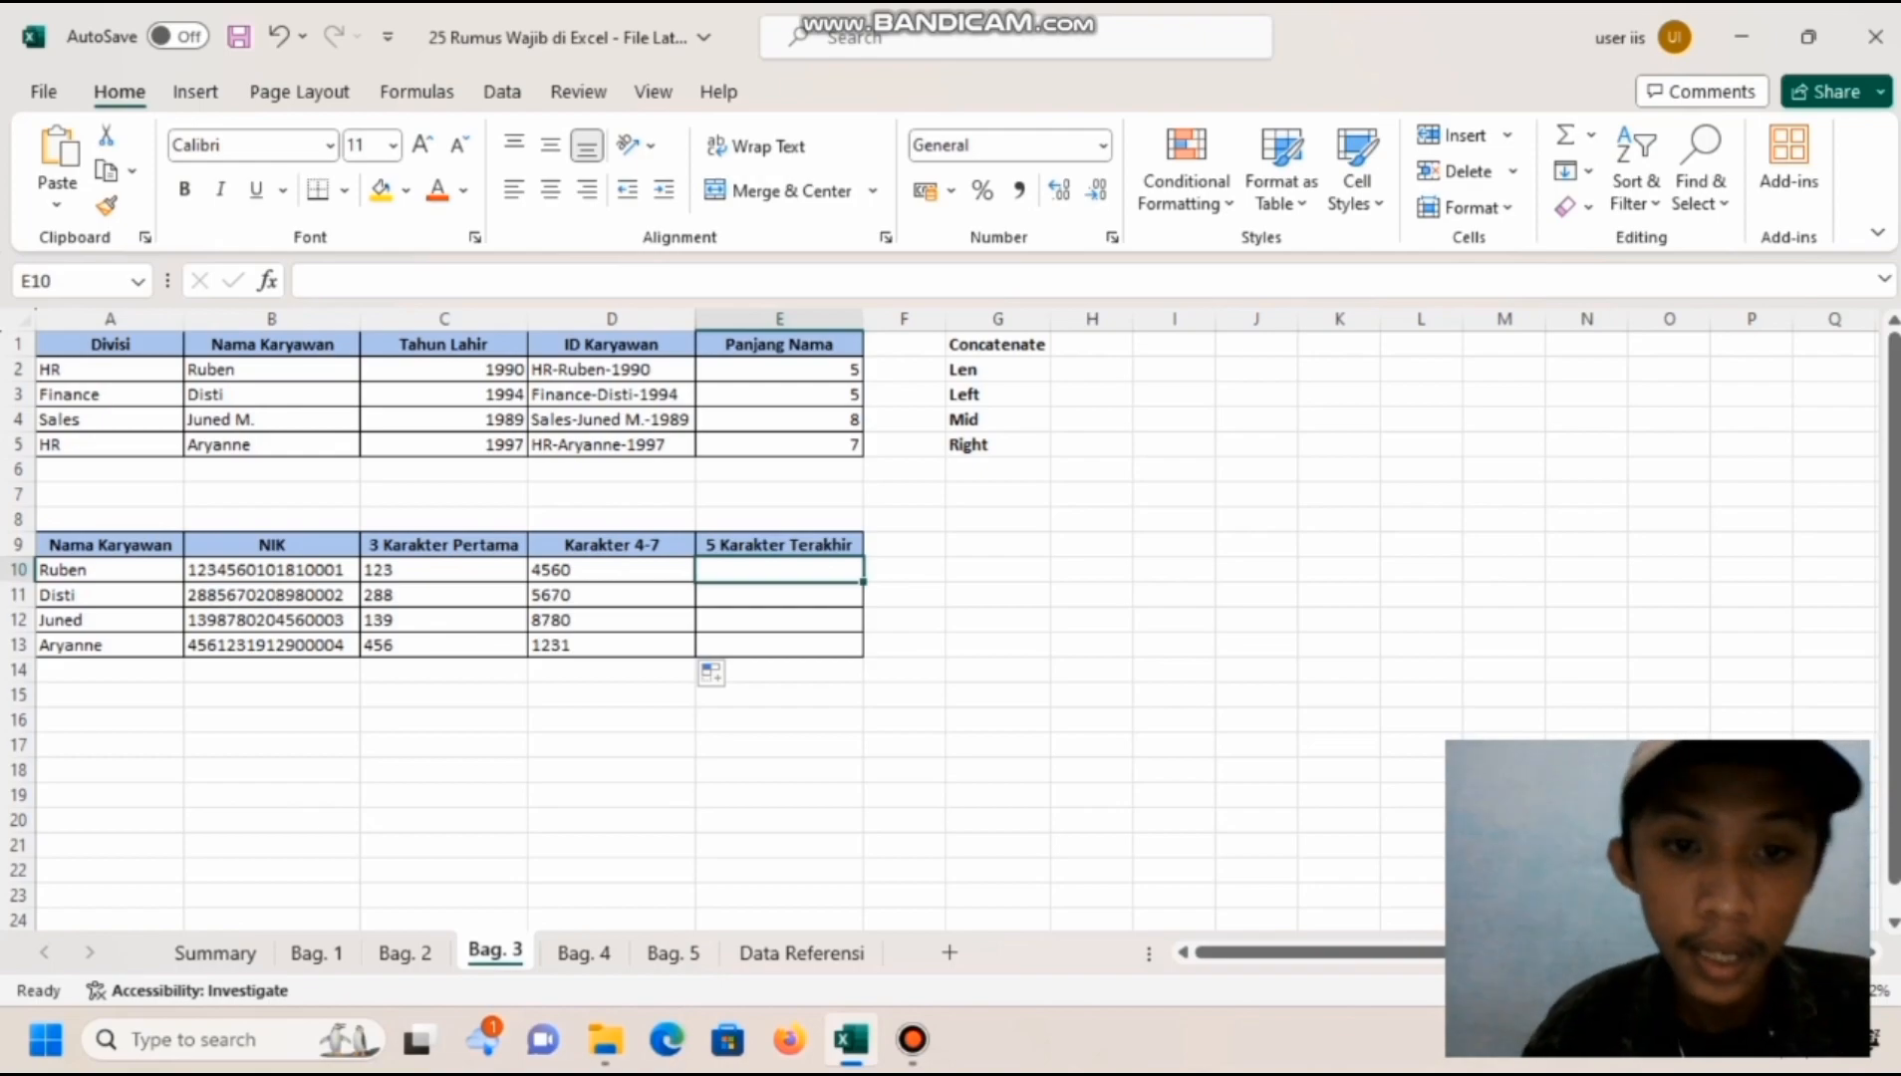
pyautogui.write('=')
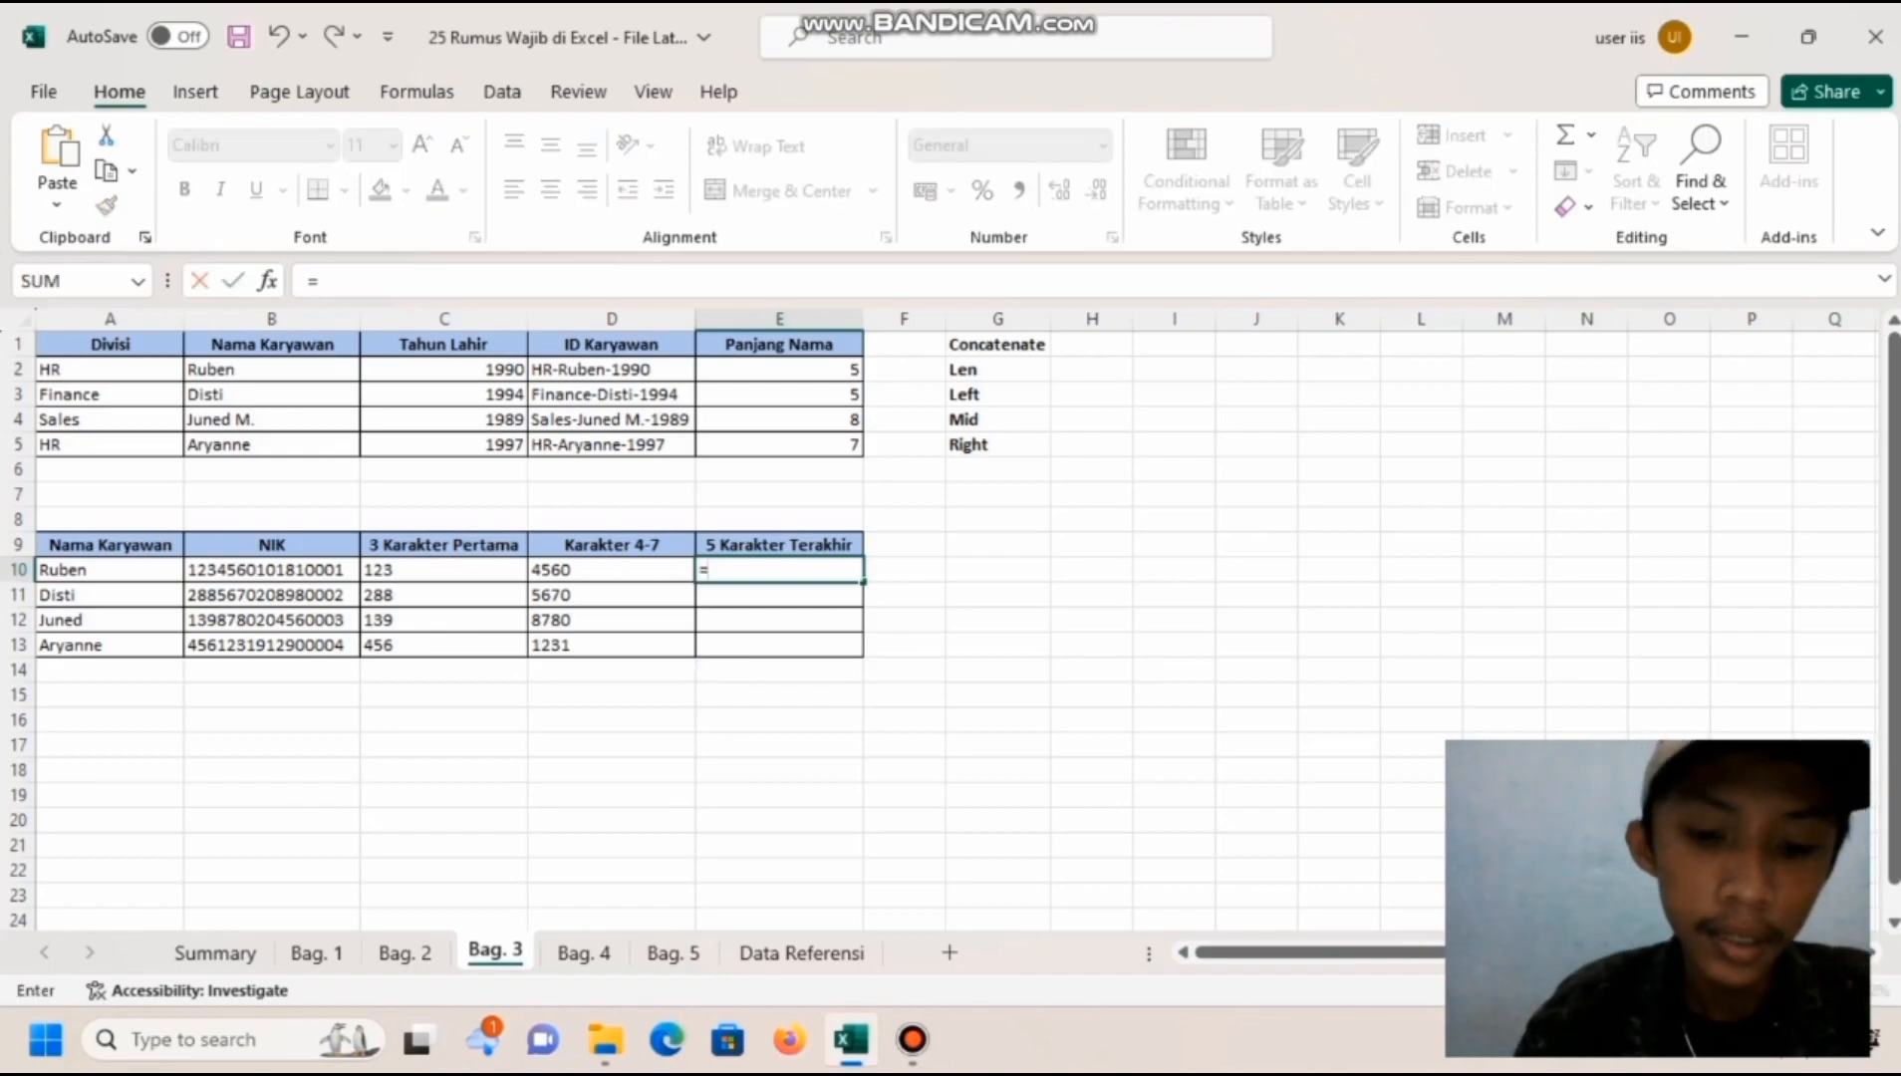
pyautogui.write('ri')
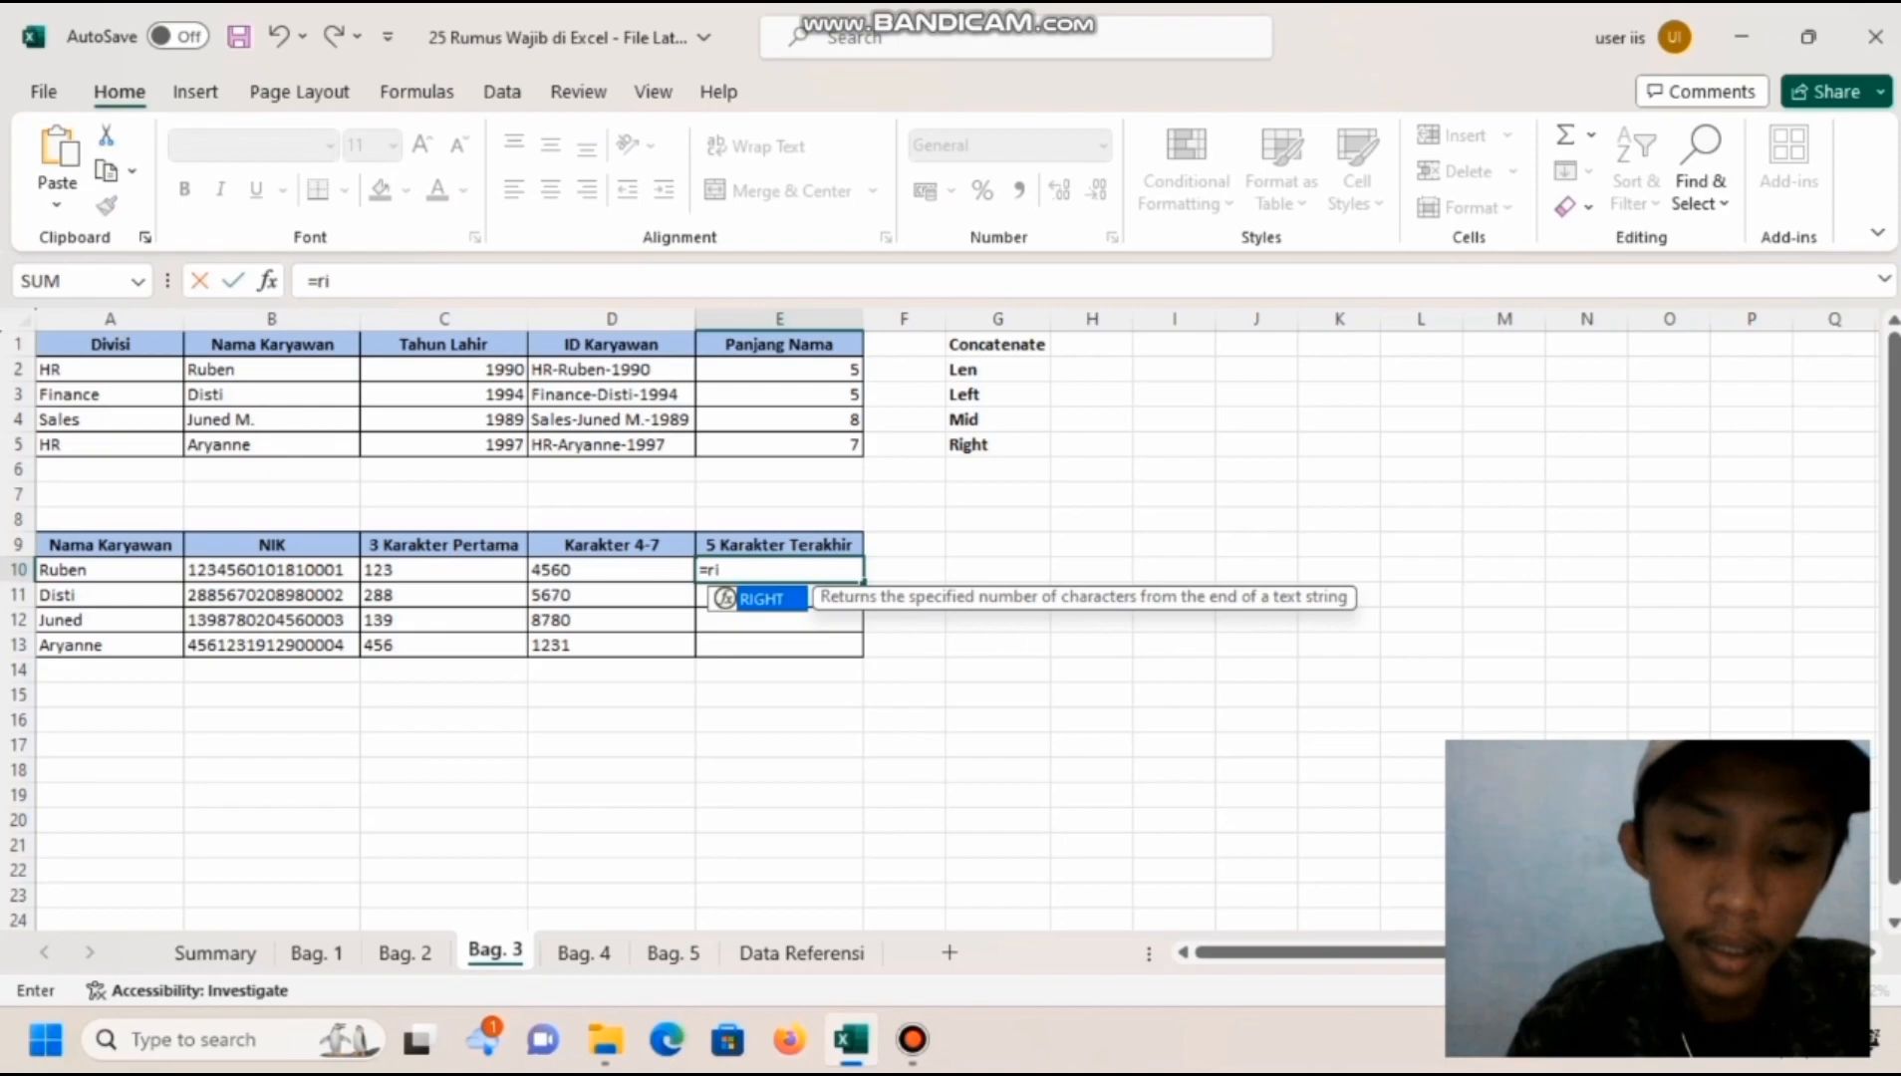
pyautogui.write('ght(')
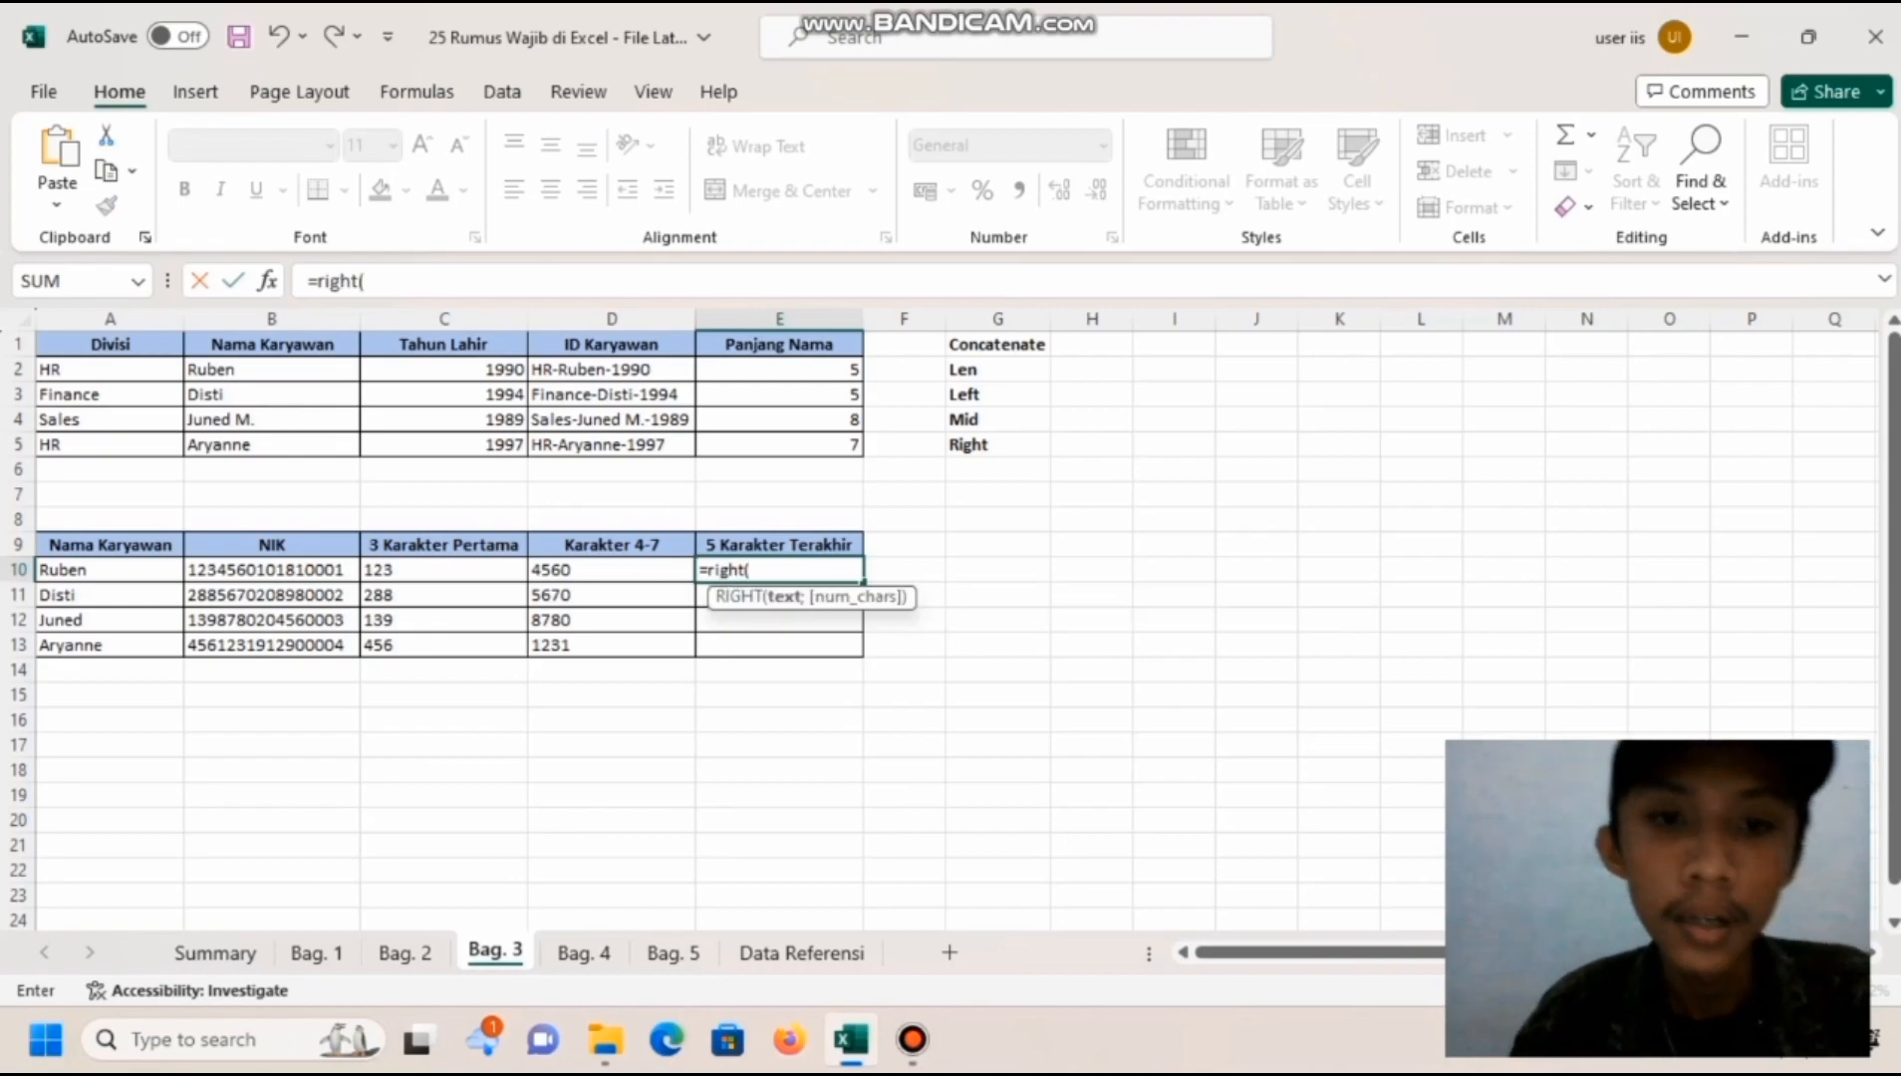
pyautogui.click(271, 569)
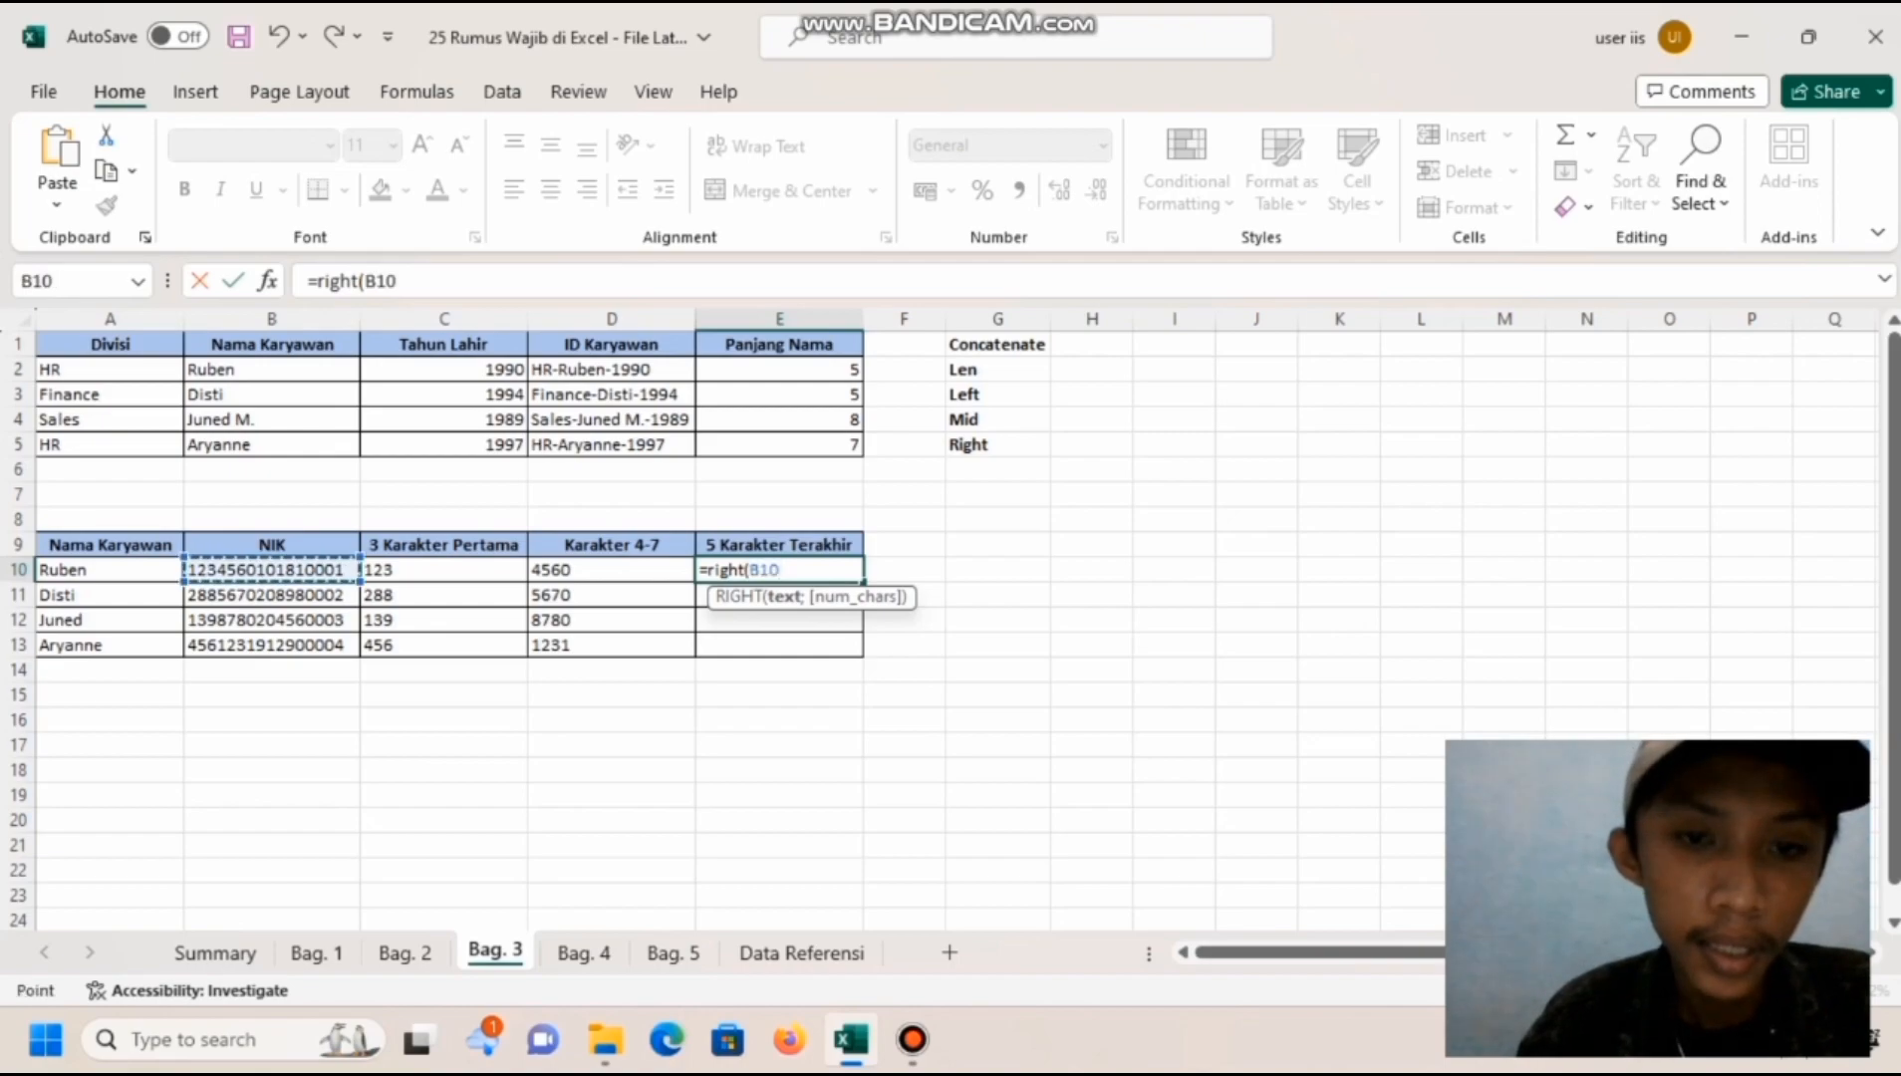
pyautogui.write(';')
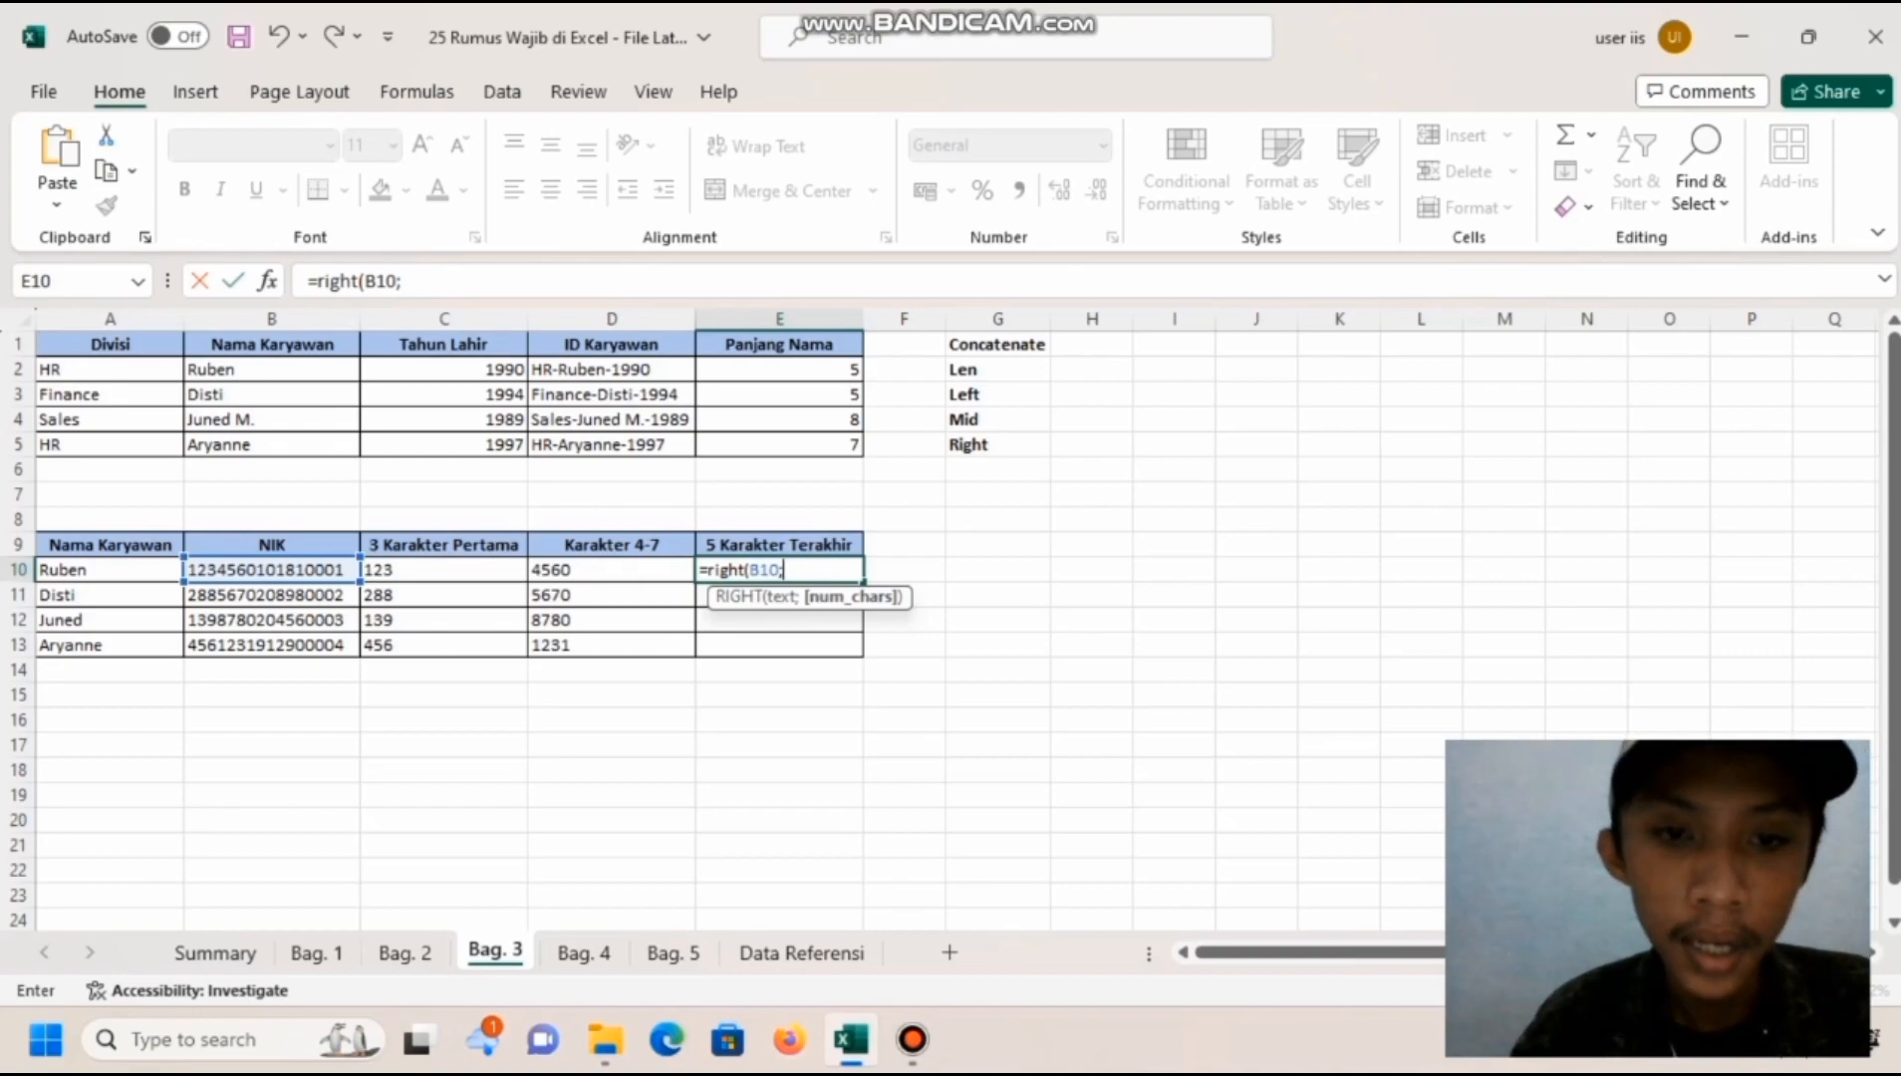
pyautogui.write('5')
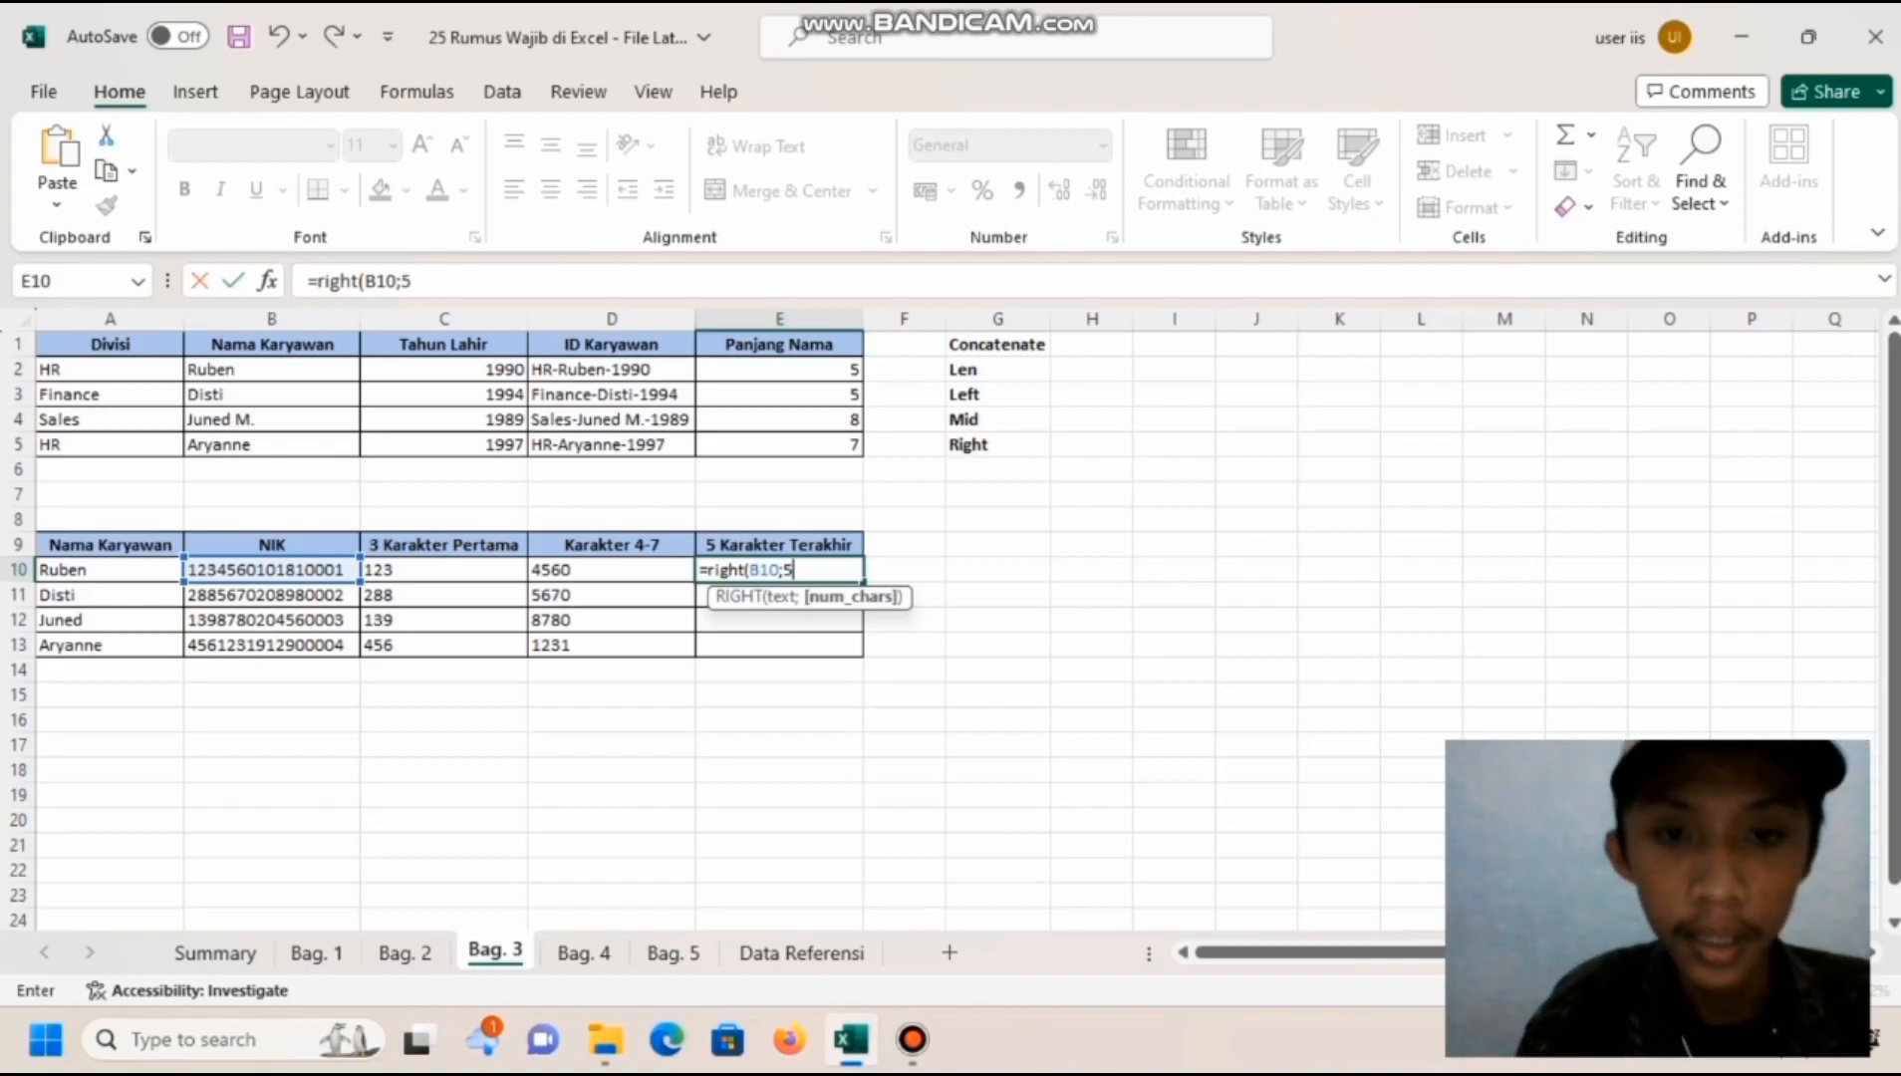
pyautogui.write(')')
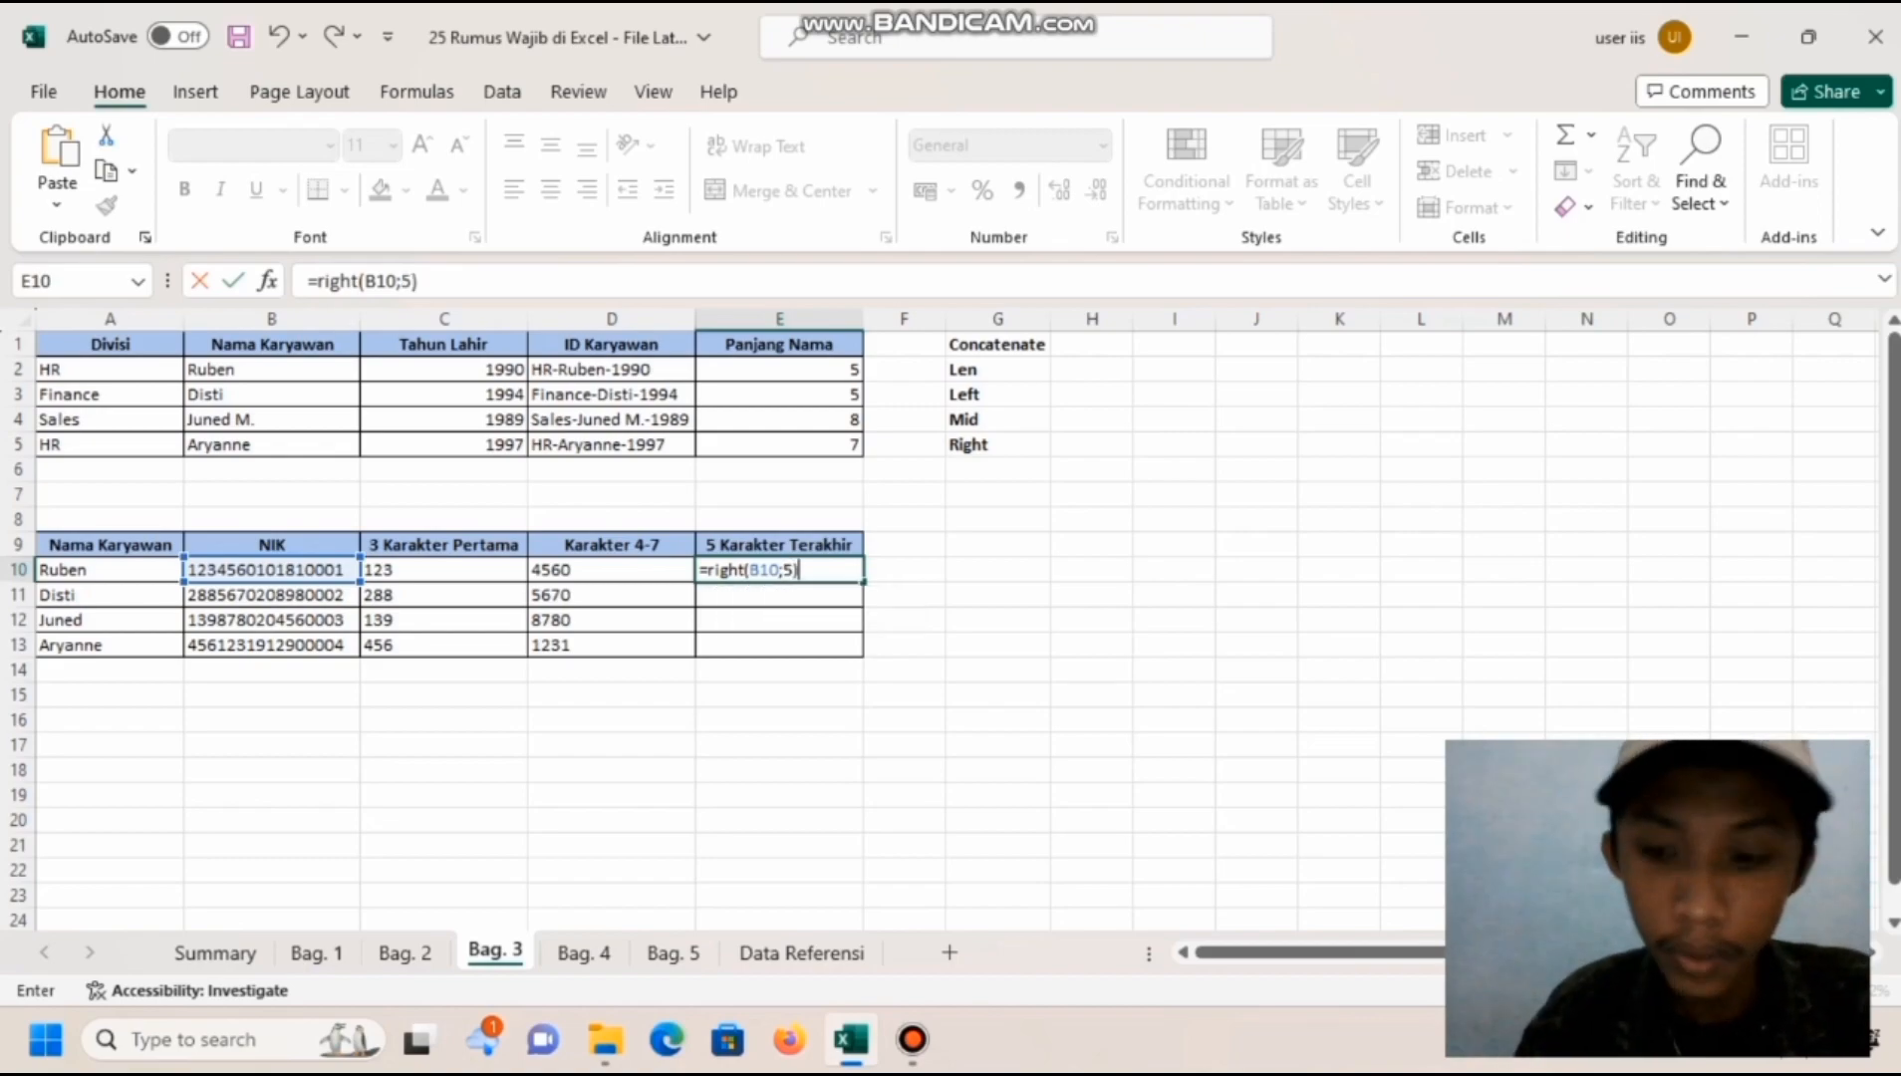
pyautogui.press('Return')
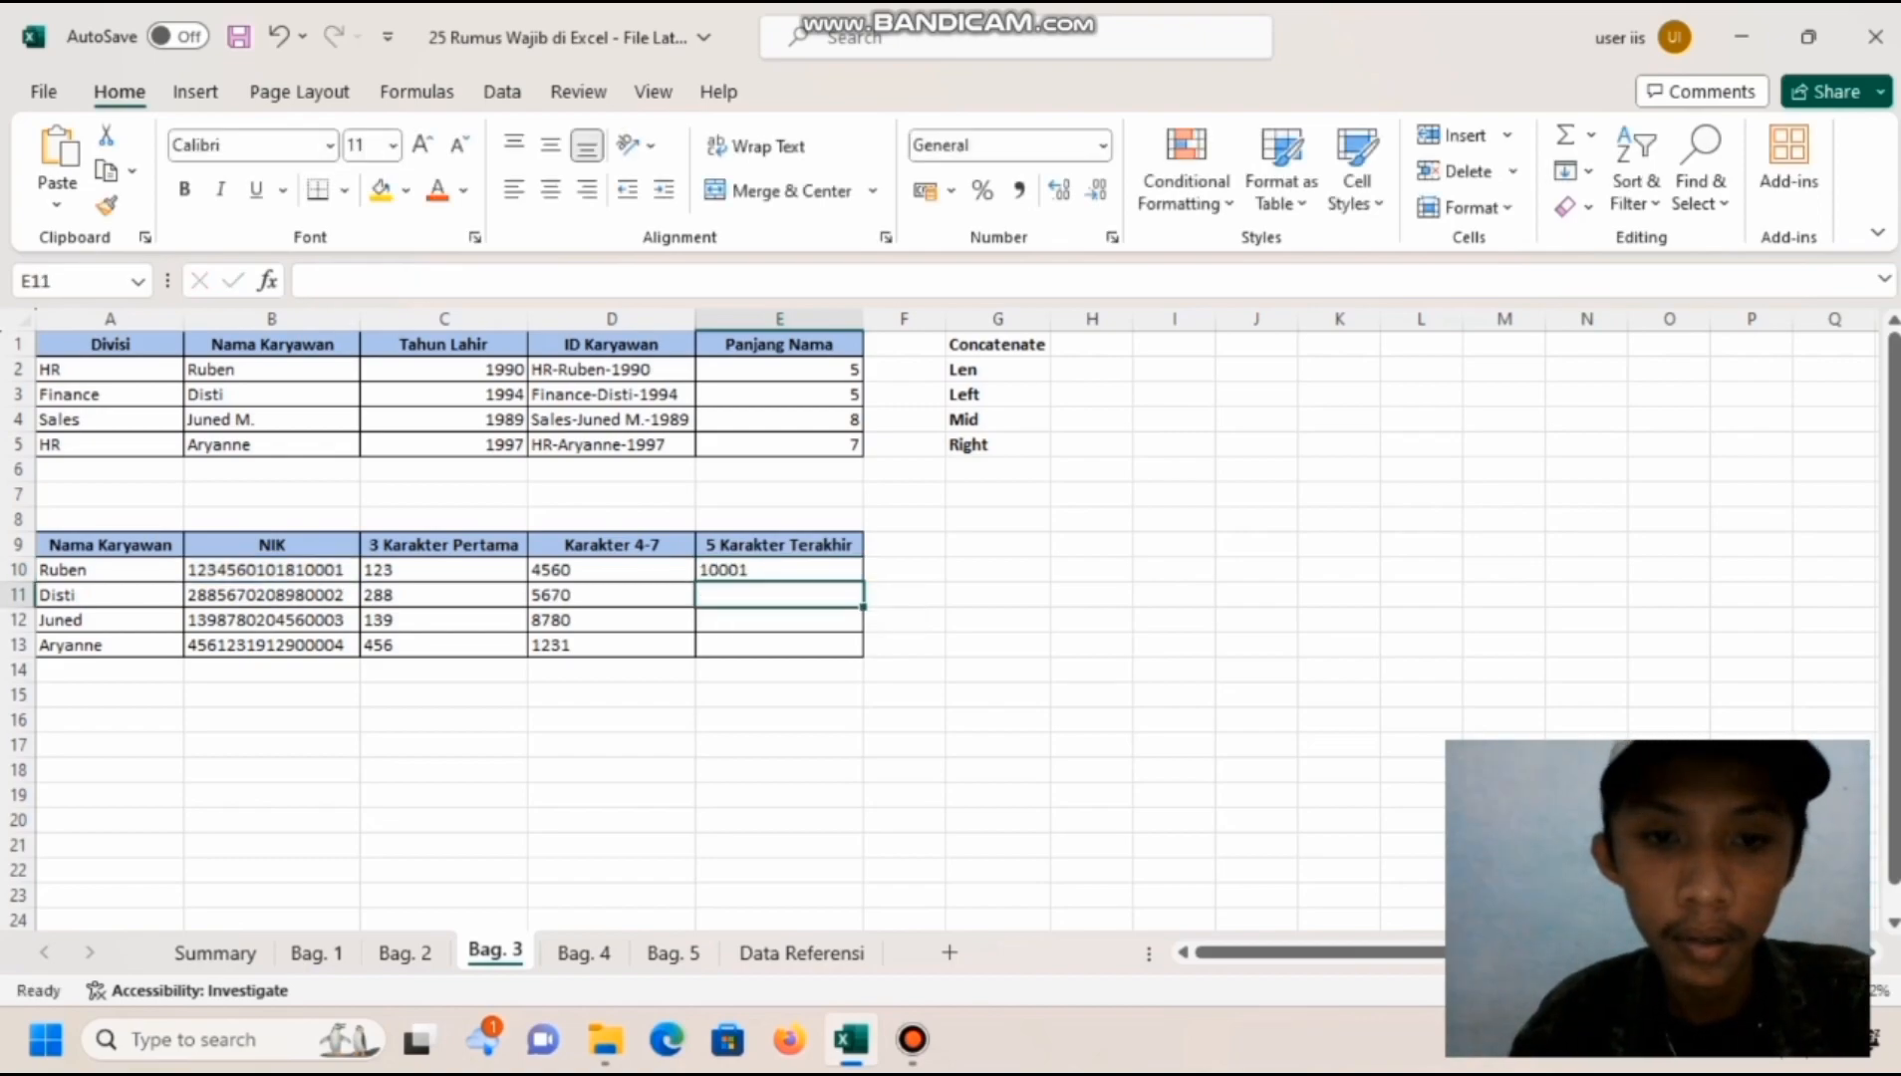
pyautogui.click(779, 570)
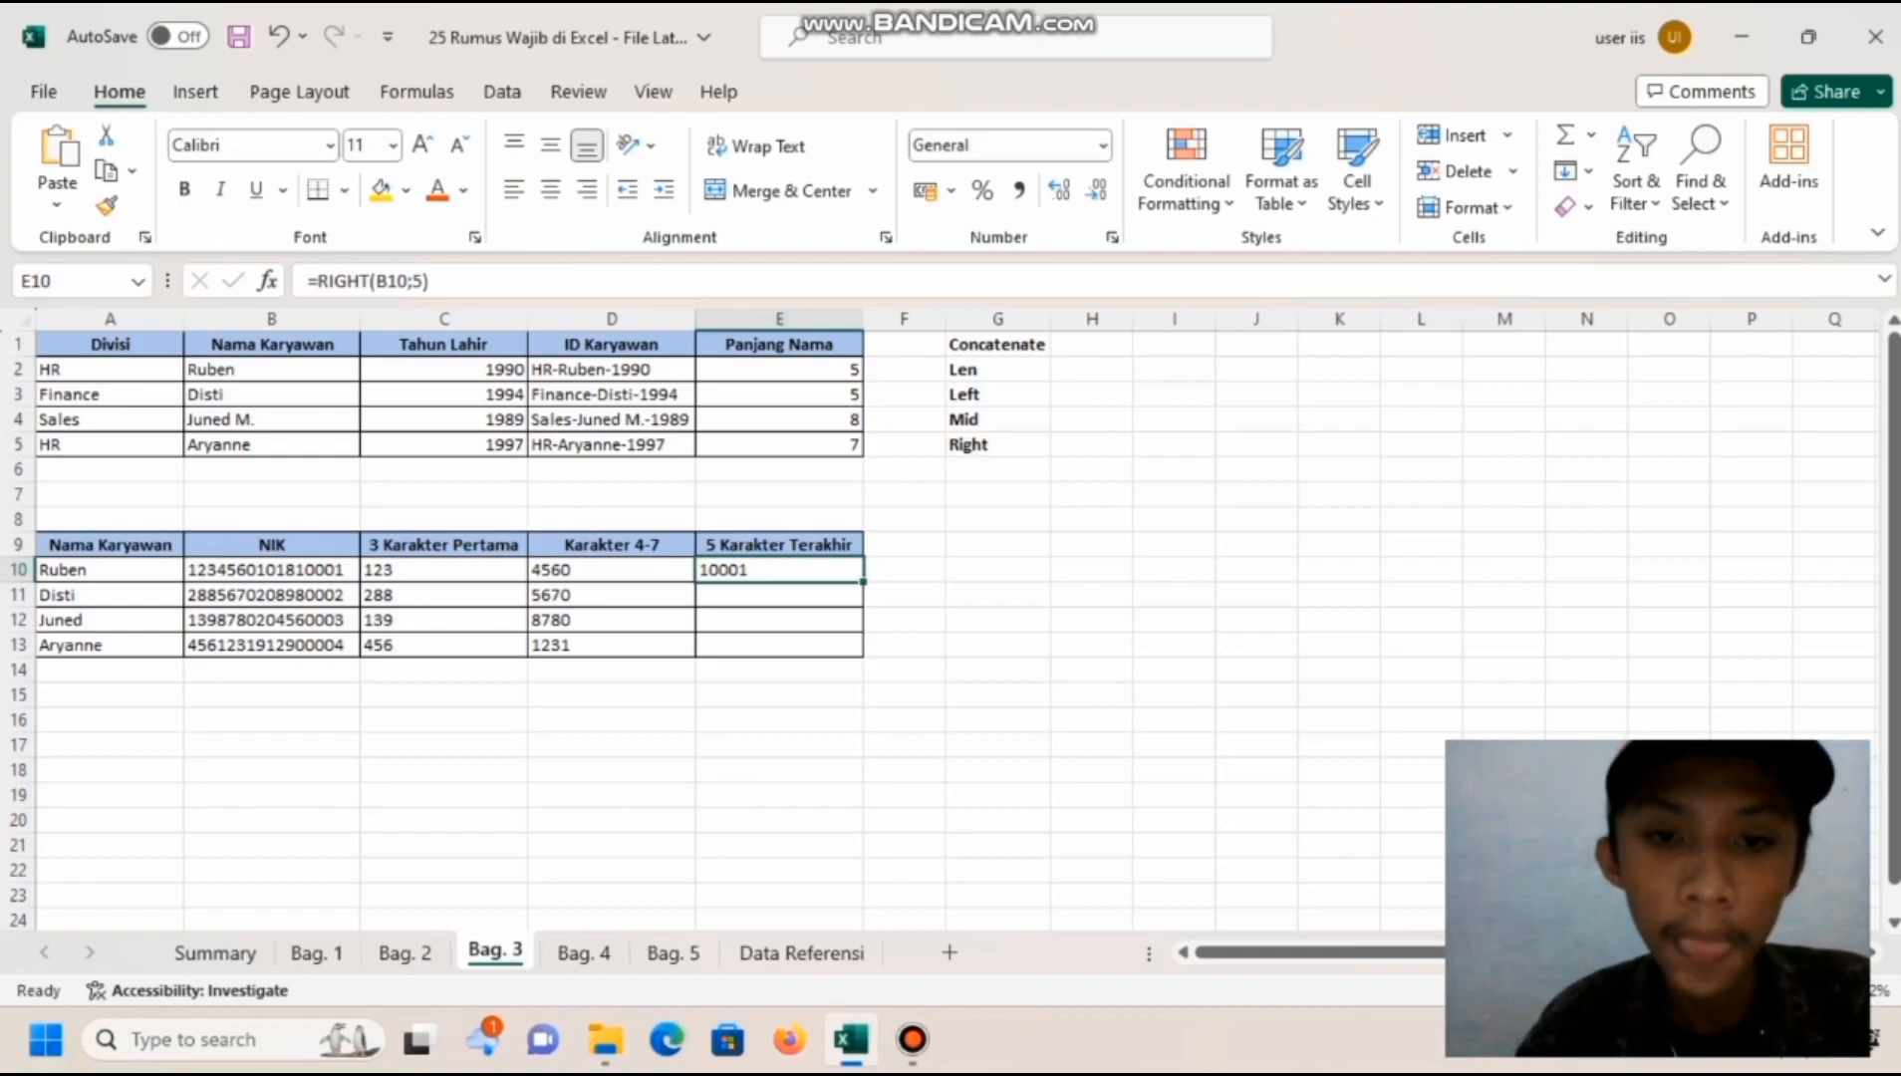
pyautogui.moveTo(863, 582); pyautogui.dragTo(863, 656)
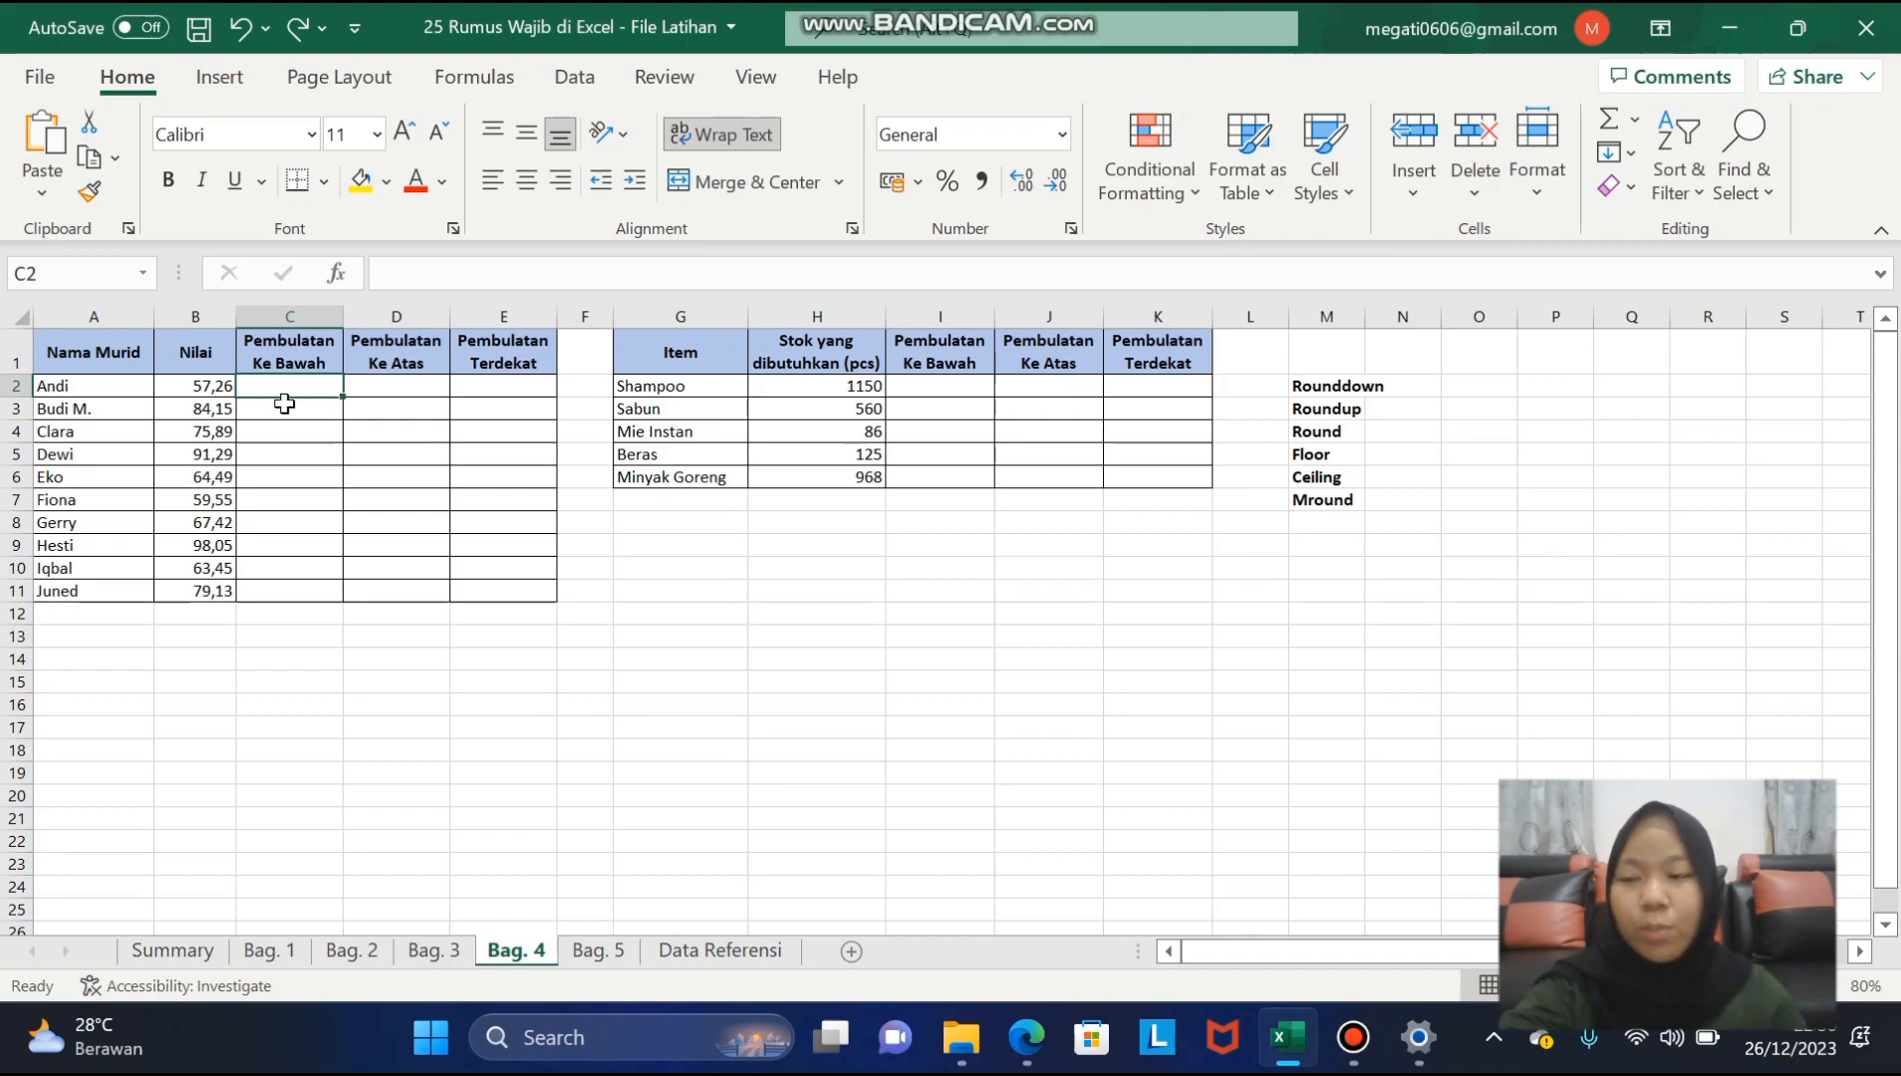
# - Round the first student's Nilai down to a whole number with =ROUNDDOWN(B2;0) in C2, under Pembulatan Ke Bawah
pyautogui.click(217, 387)
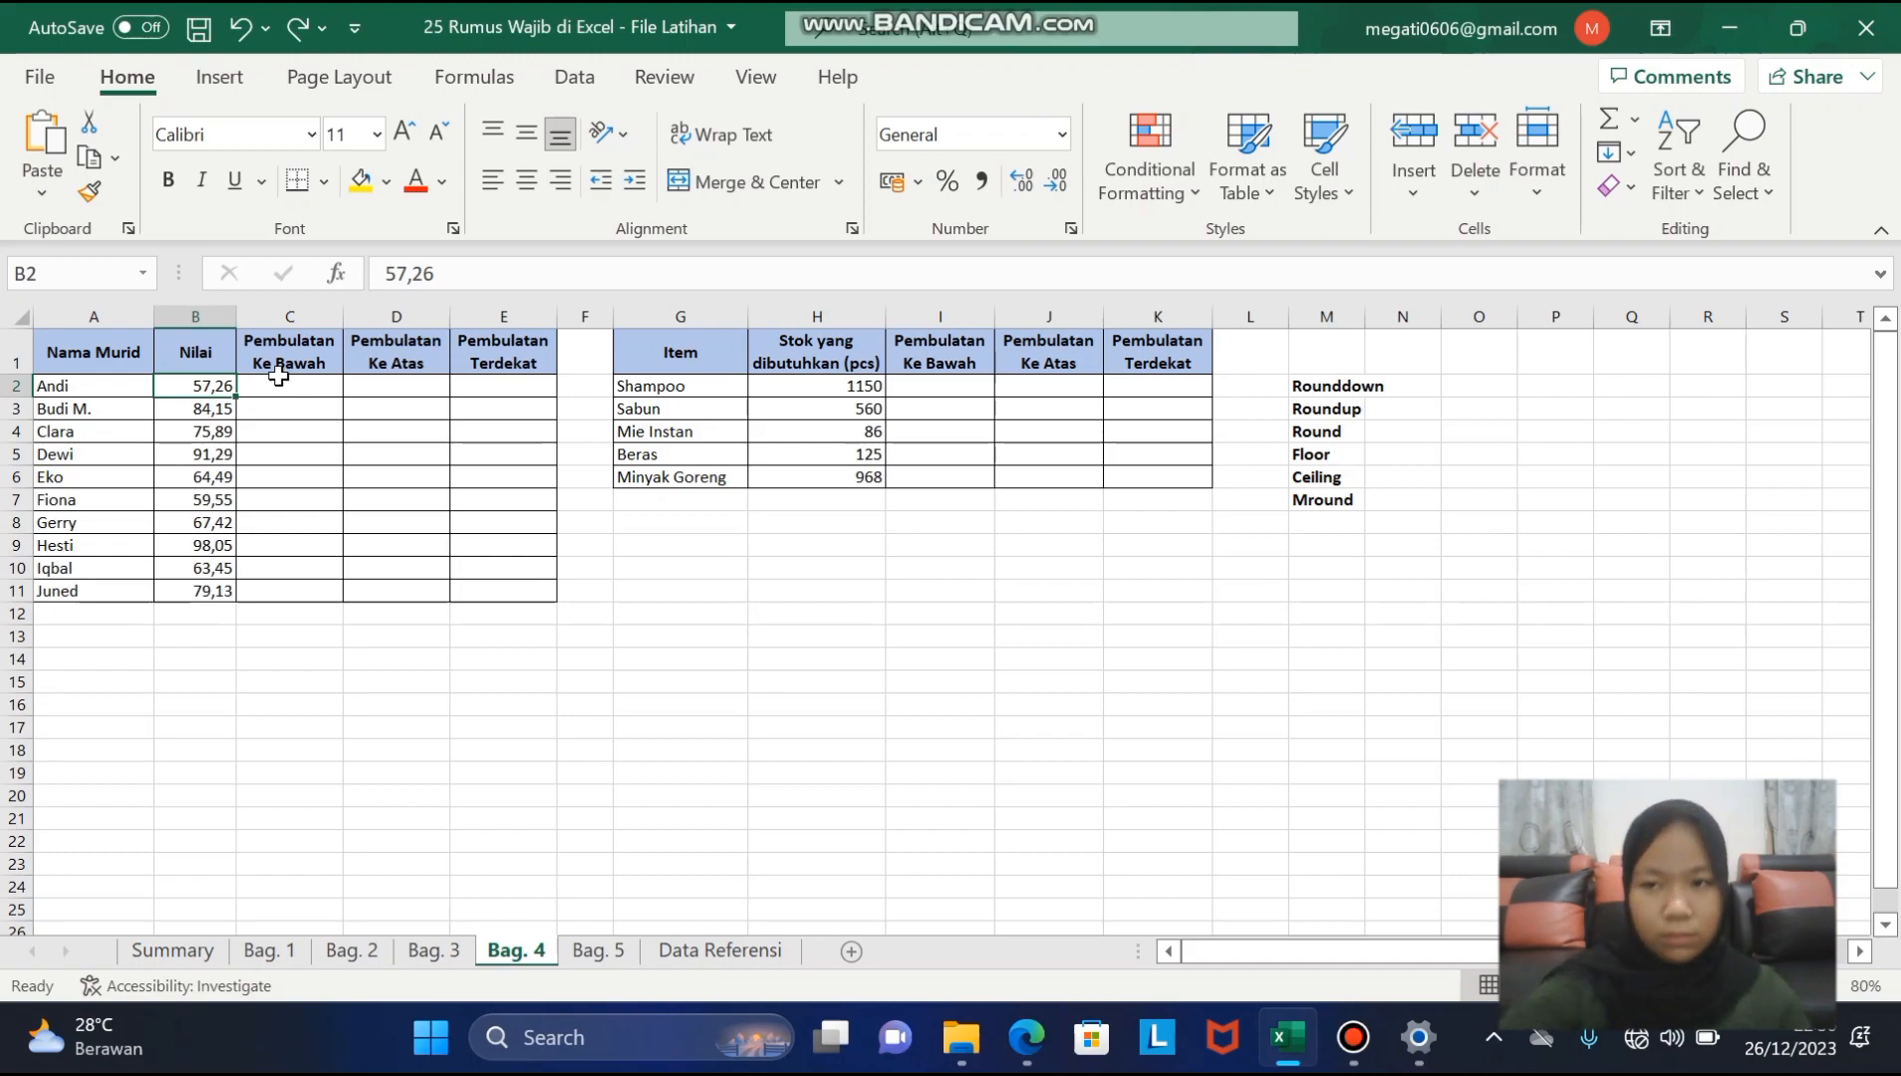
pyautogui.click(280, 391)
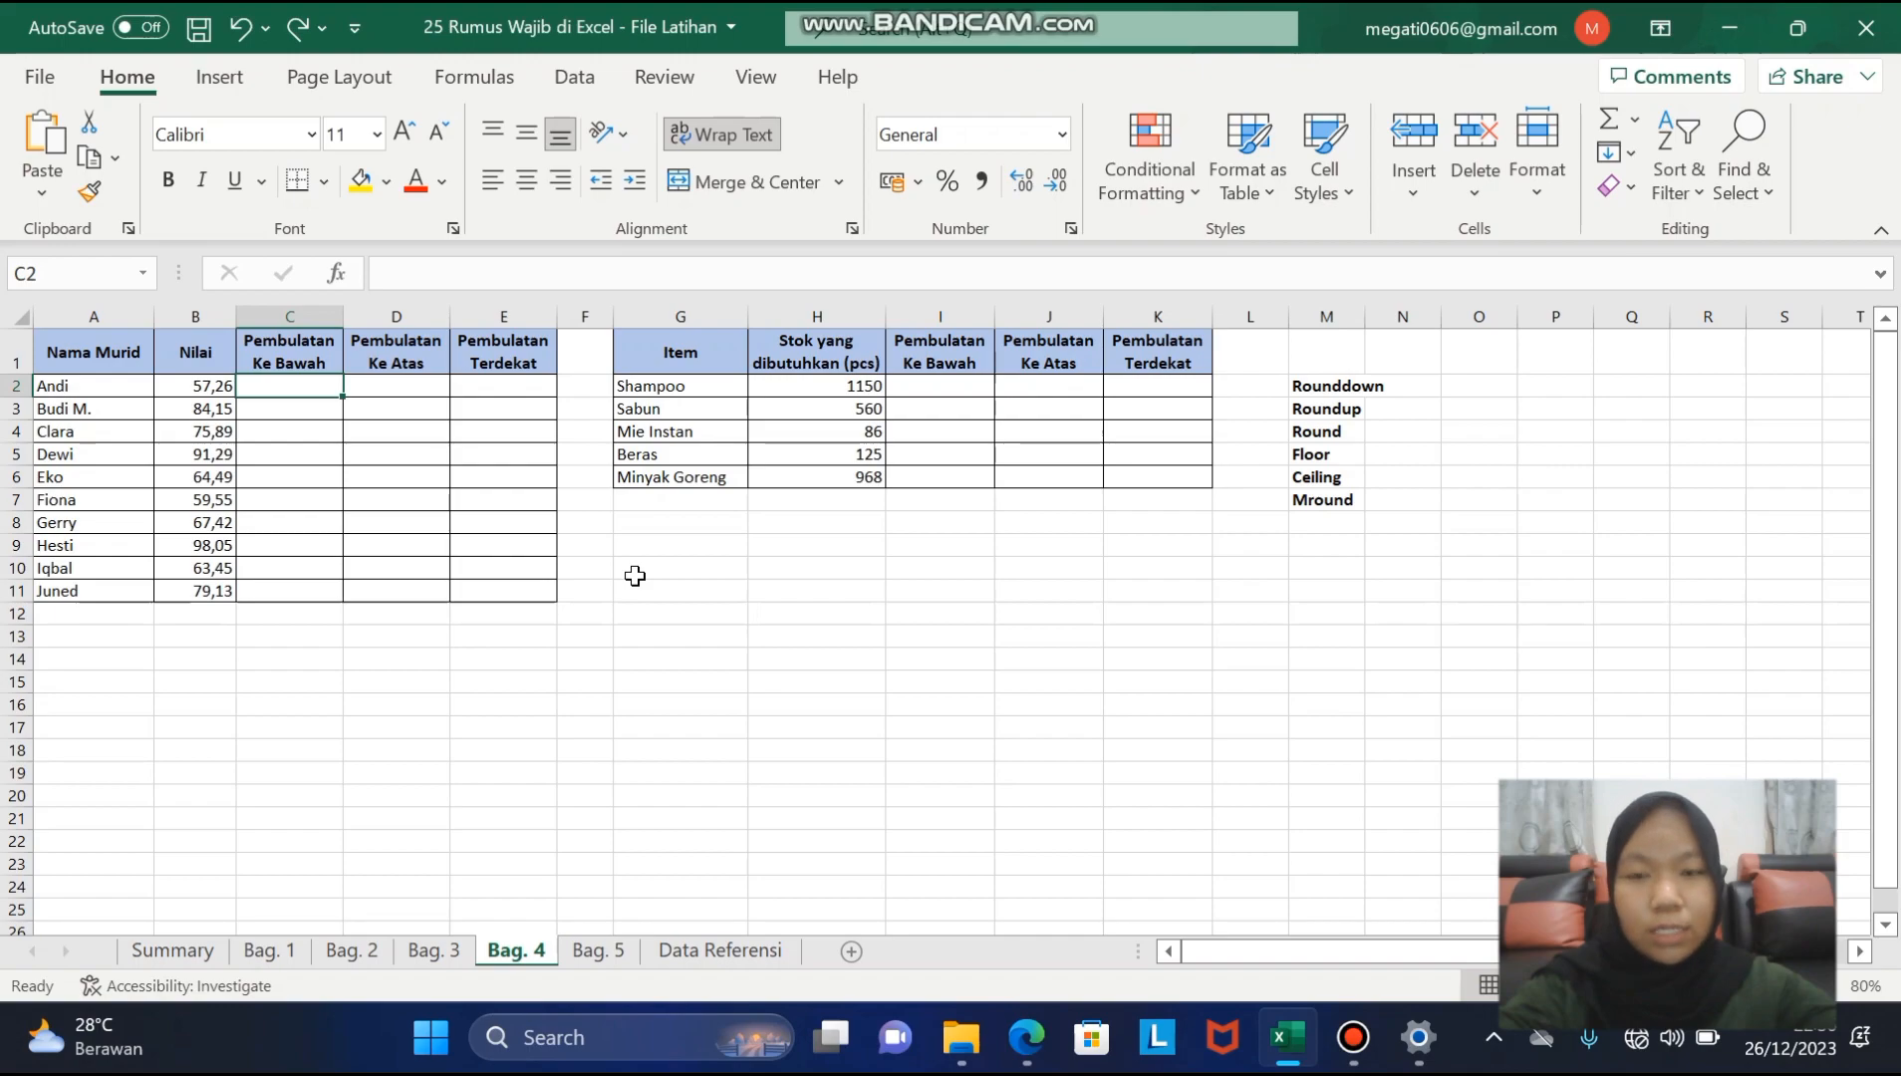
pyautogui.write('=')
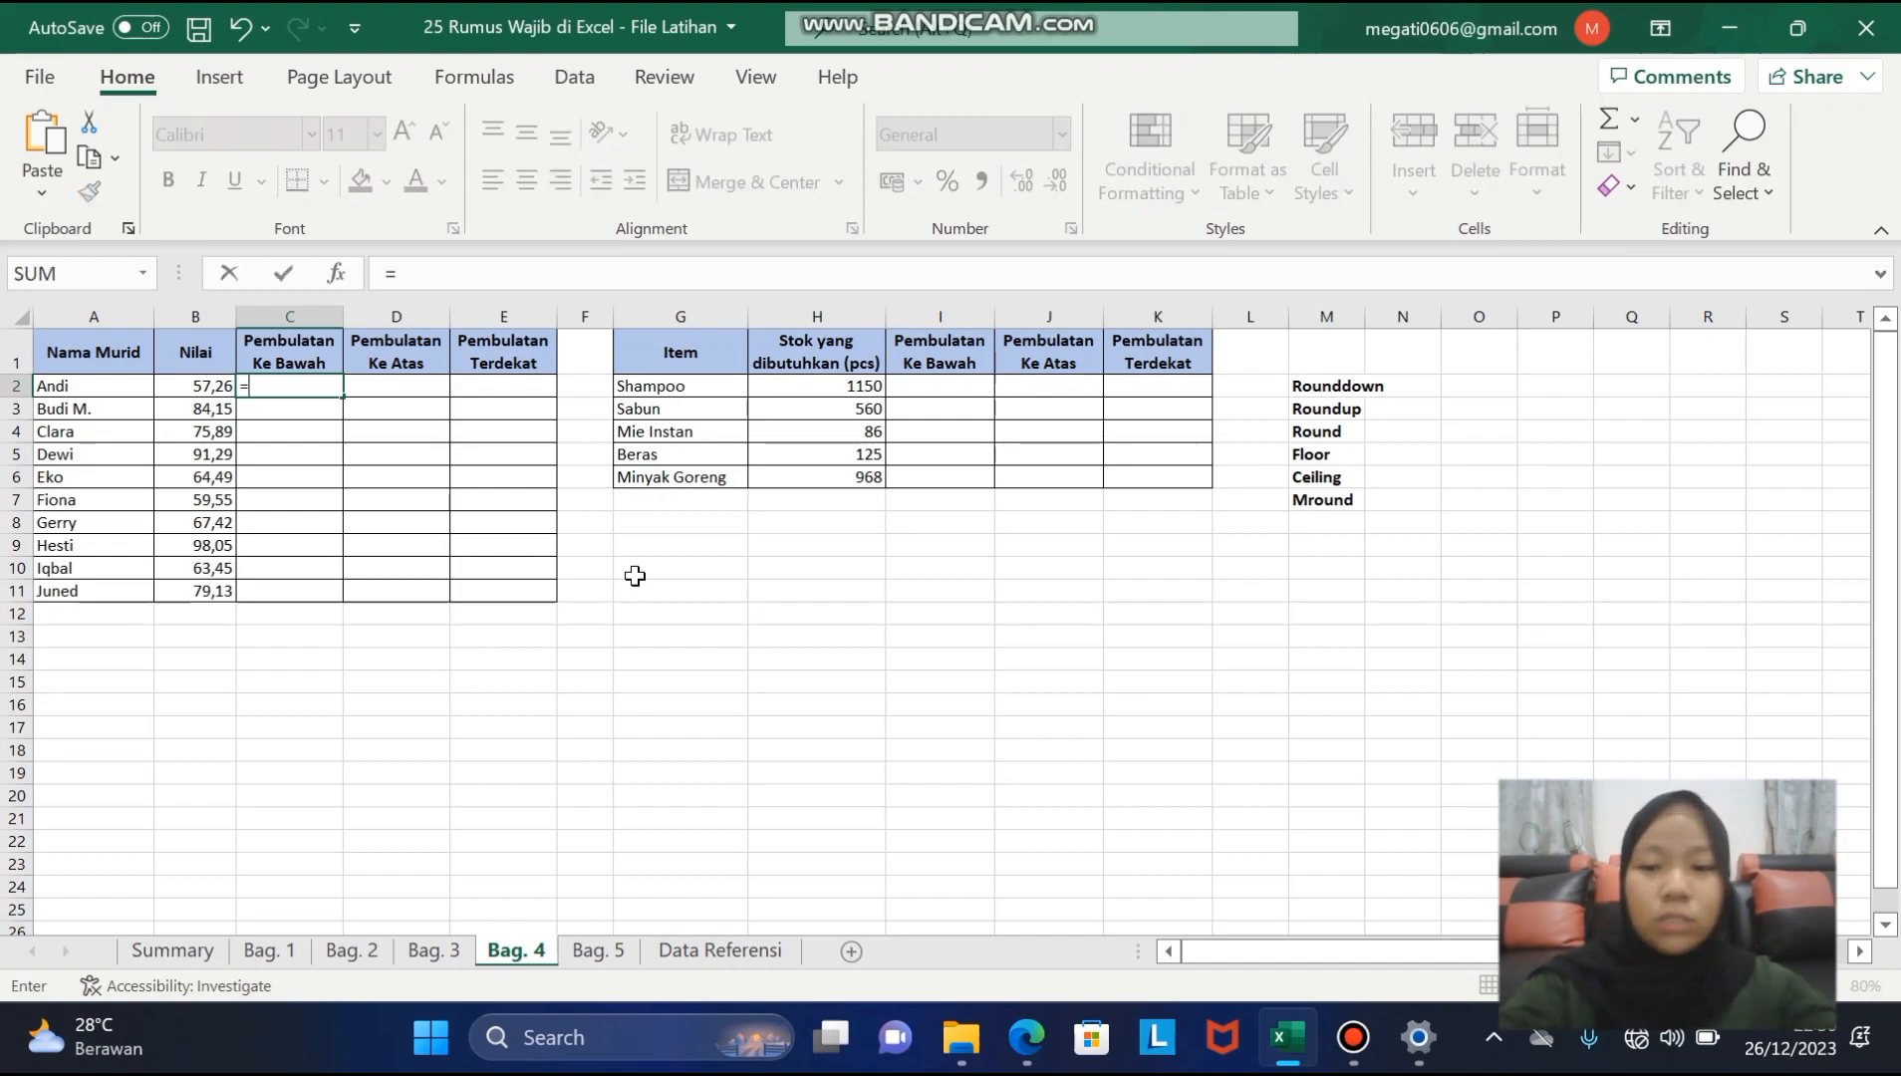
pyautogui.write('ro')
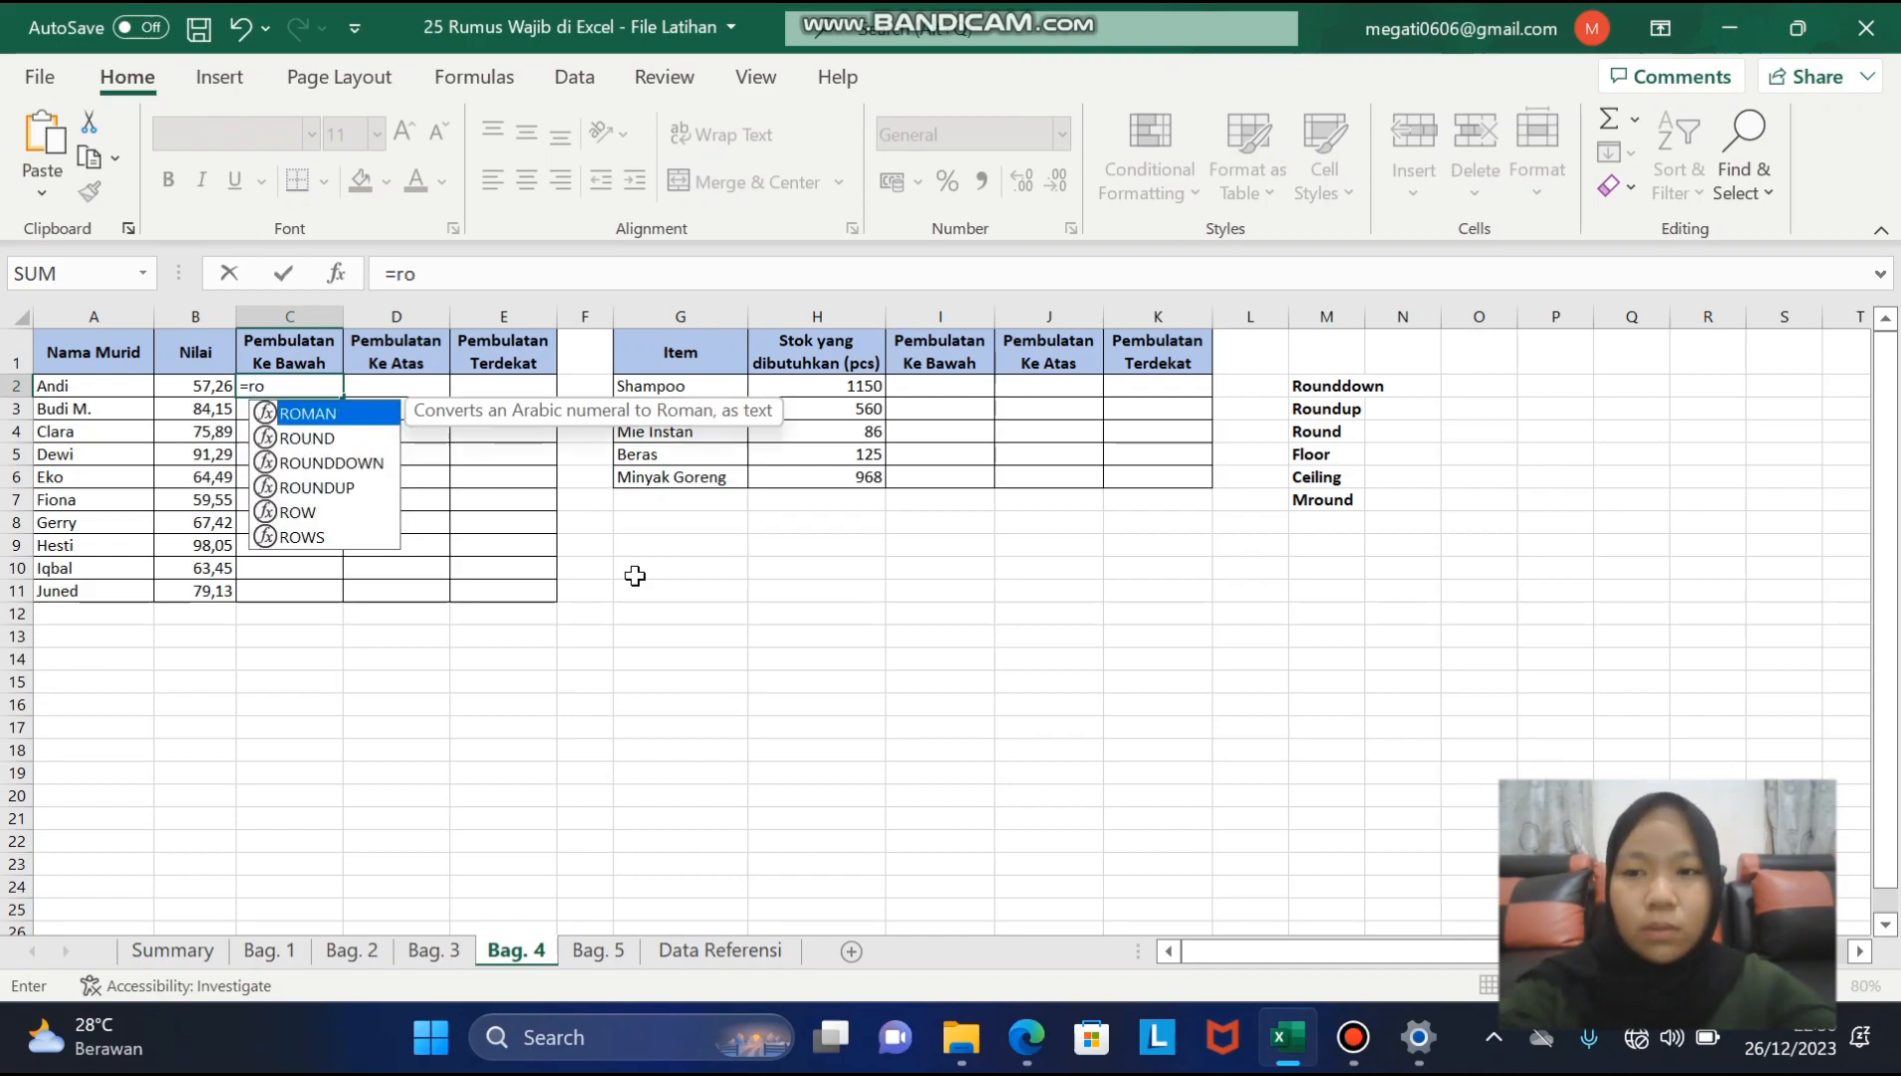
pyautogui.write('un')
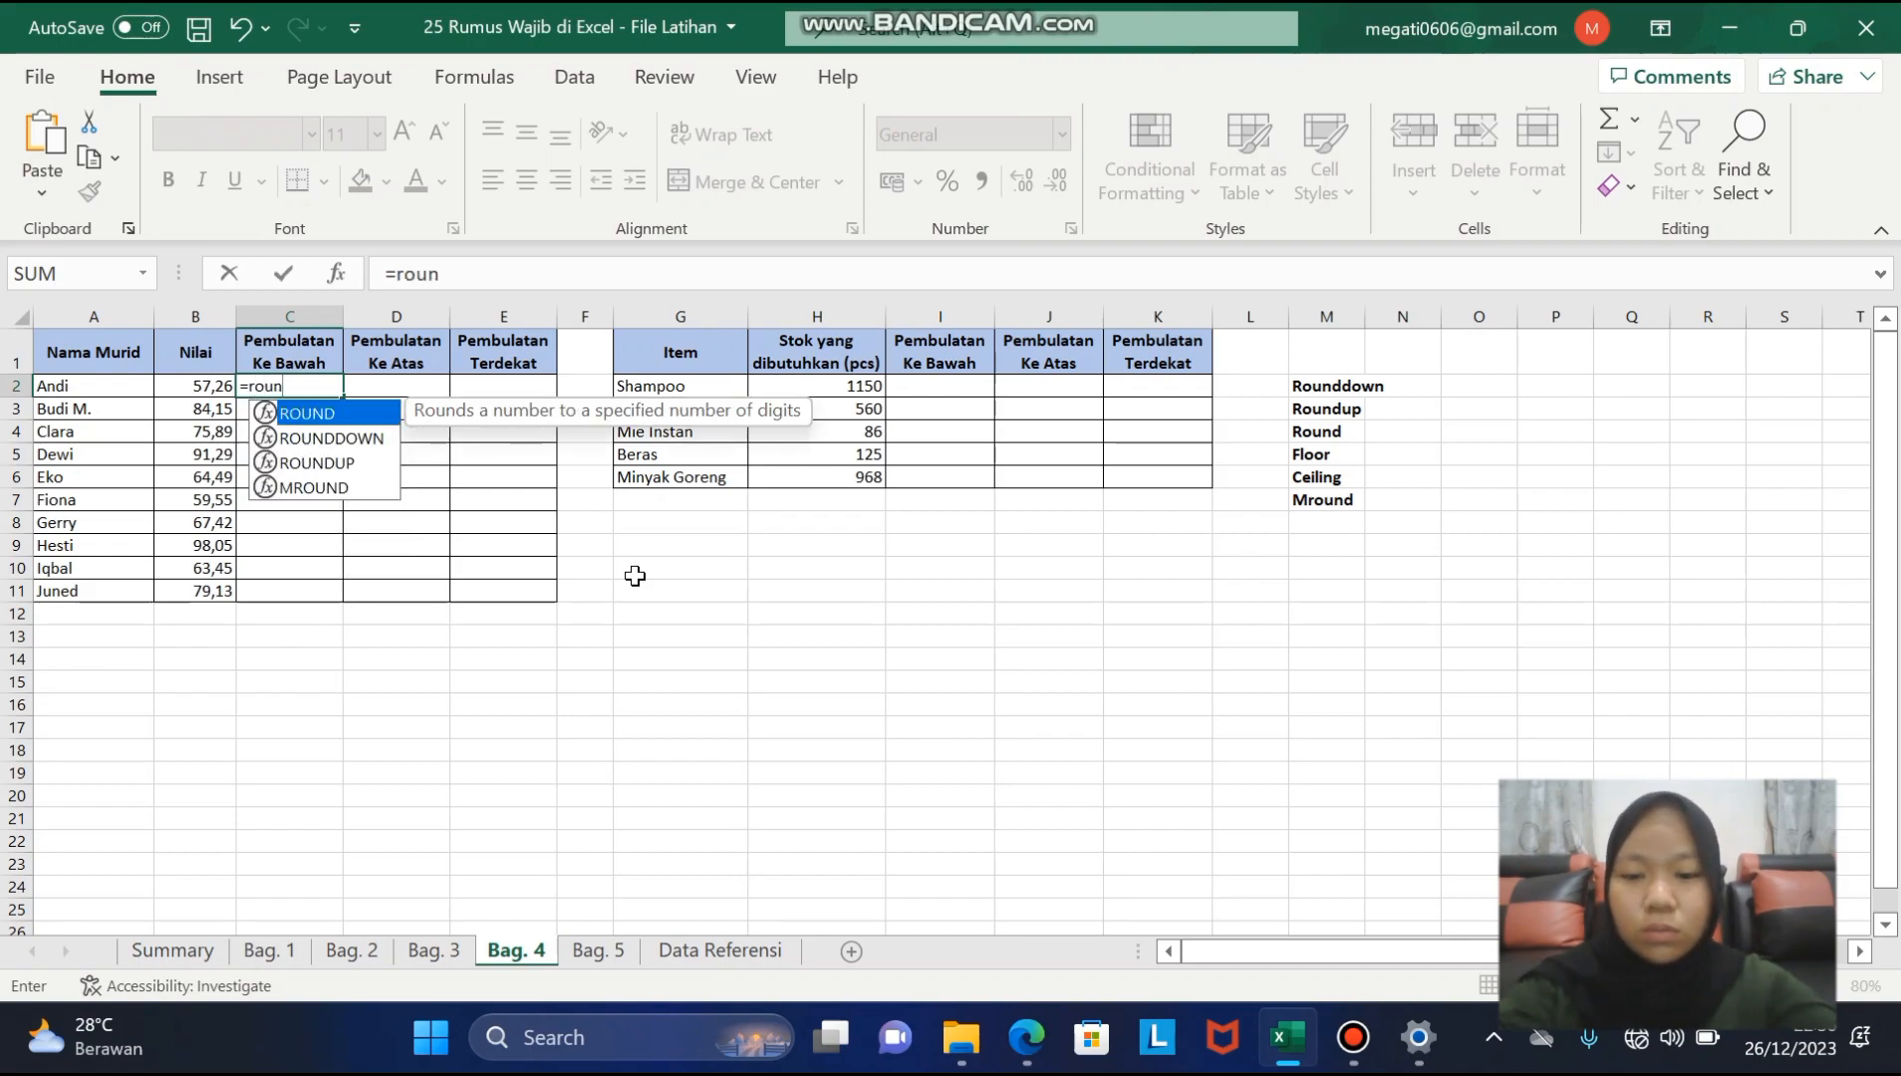
pyautogui.write('ddown')
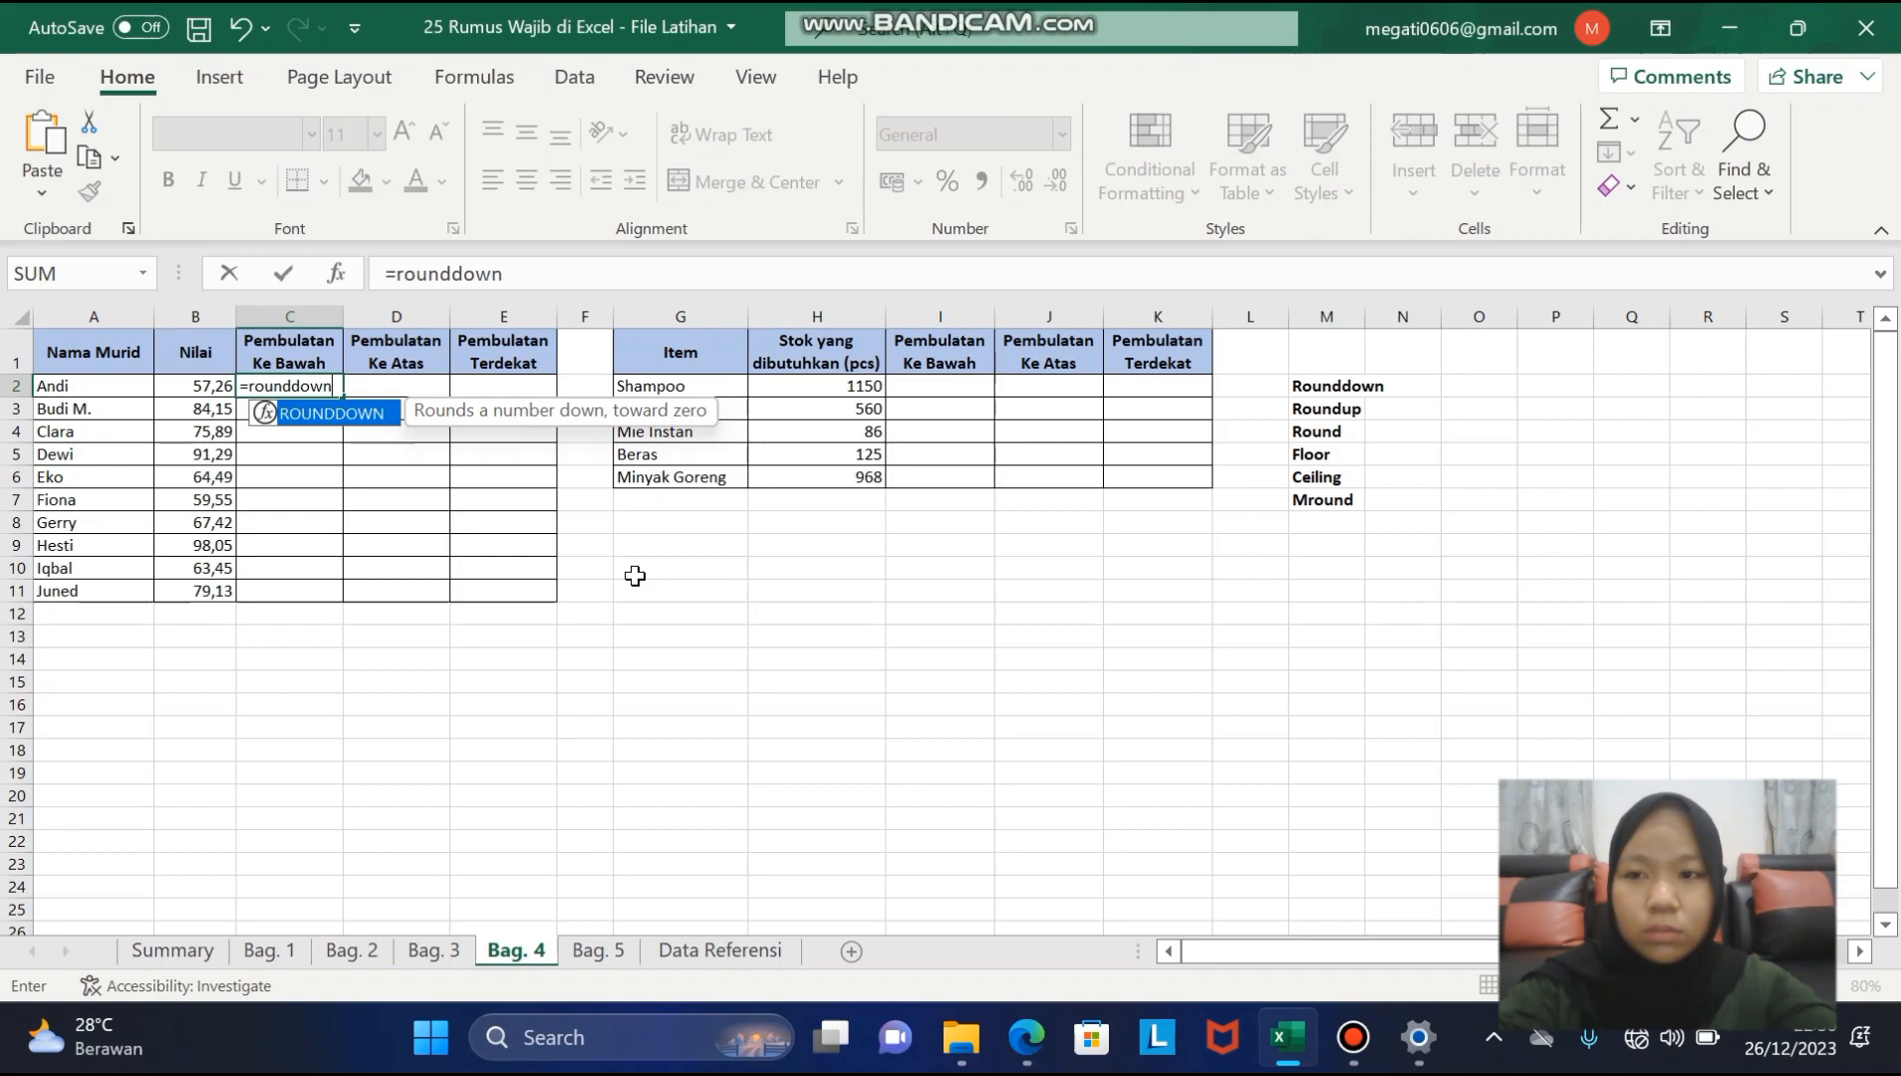
pyautogui.write('(')
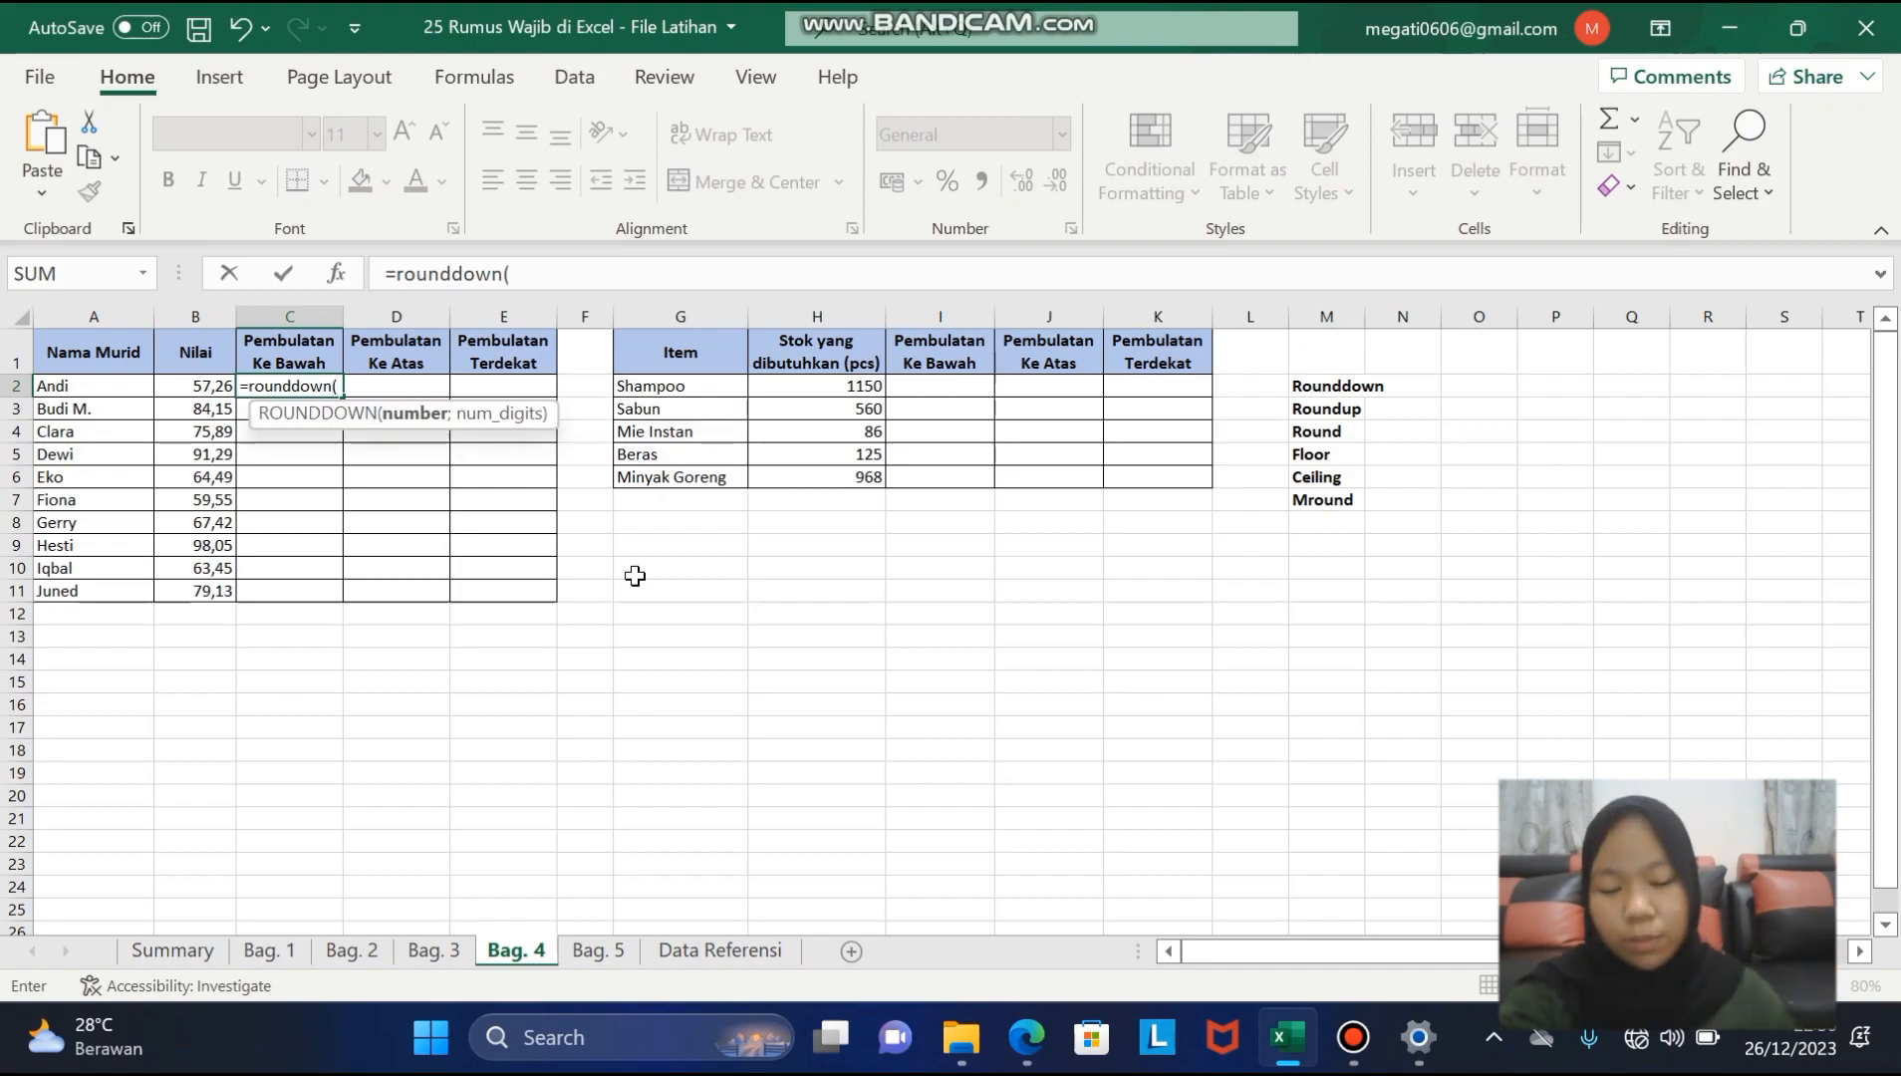
pyautogui.click(217, 387)
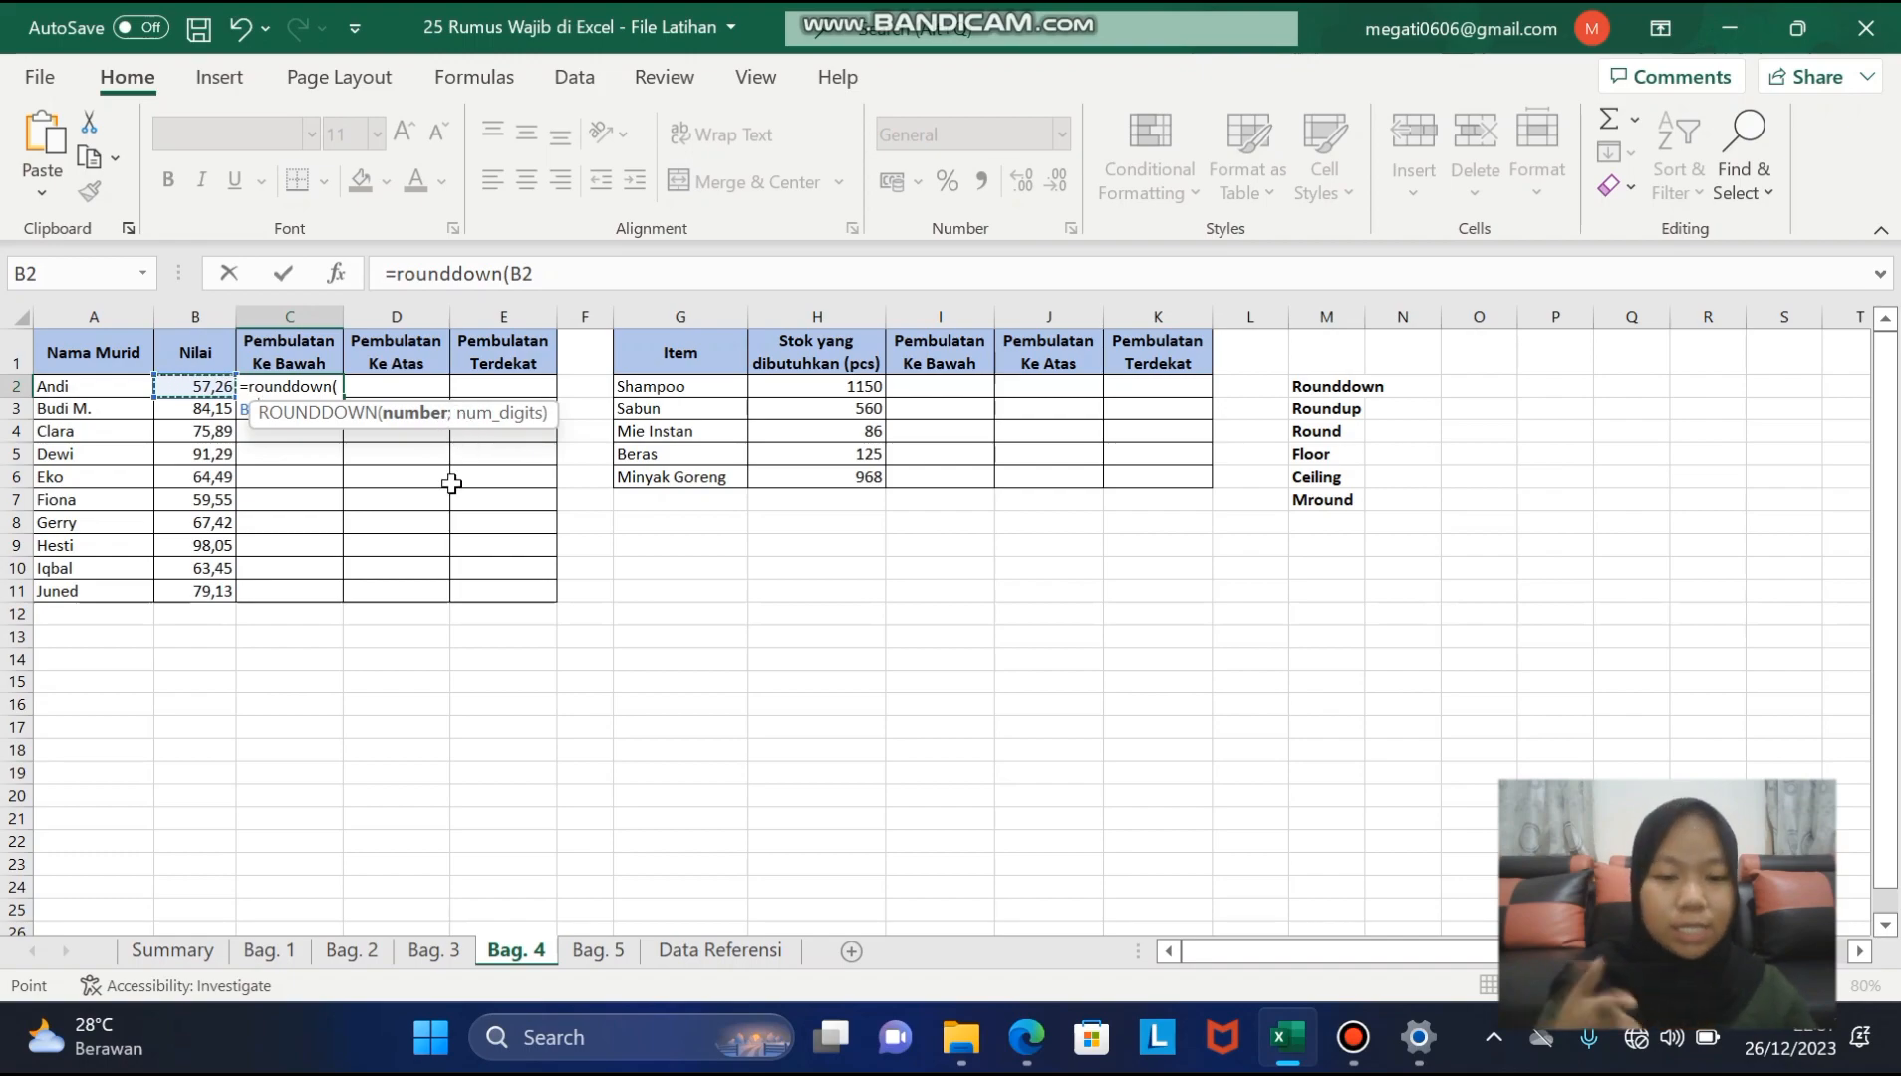
pyautogui.write(';0')
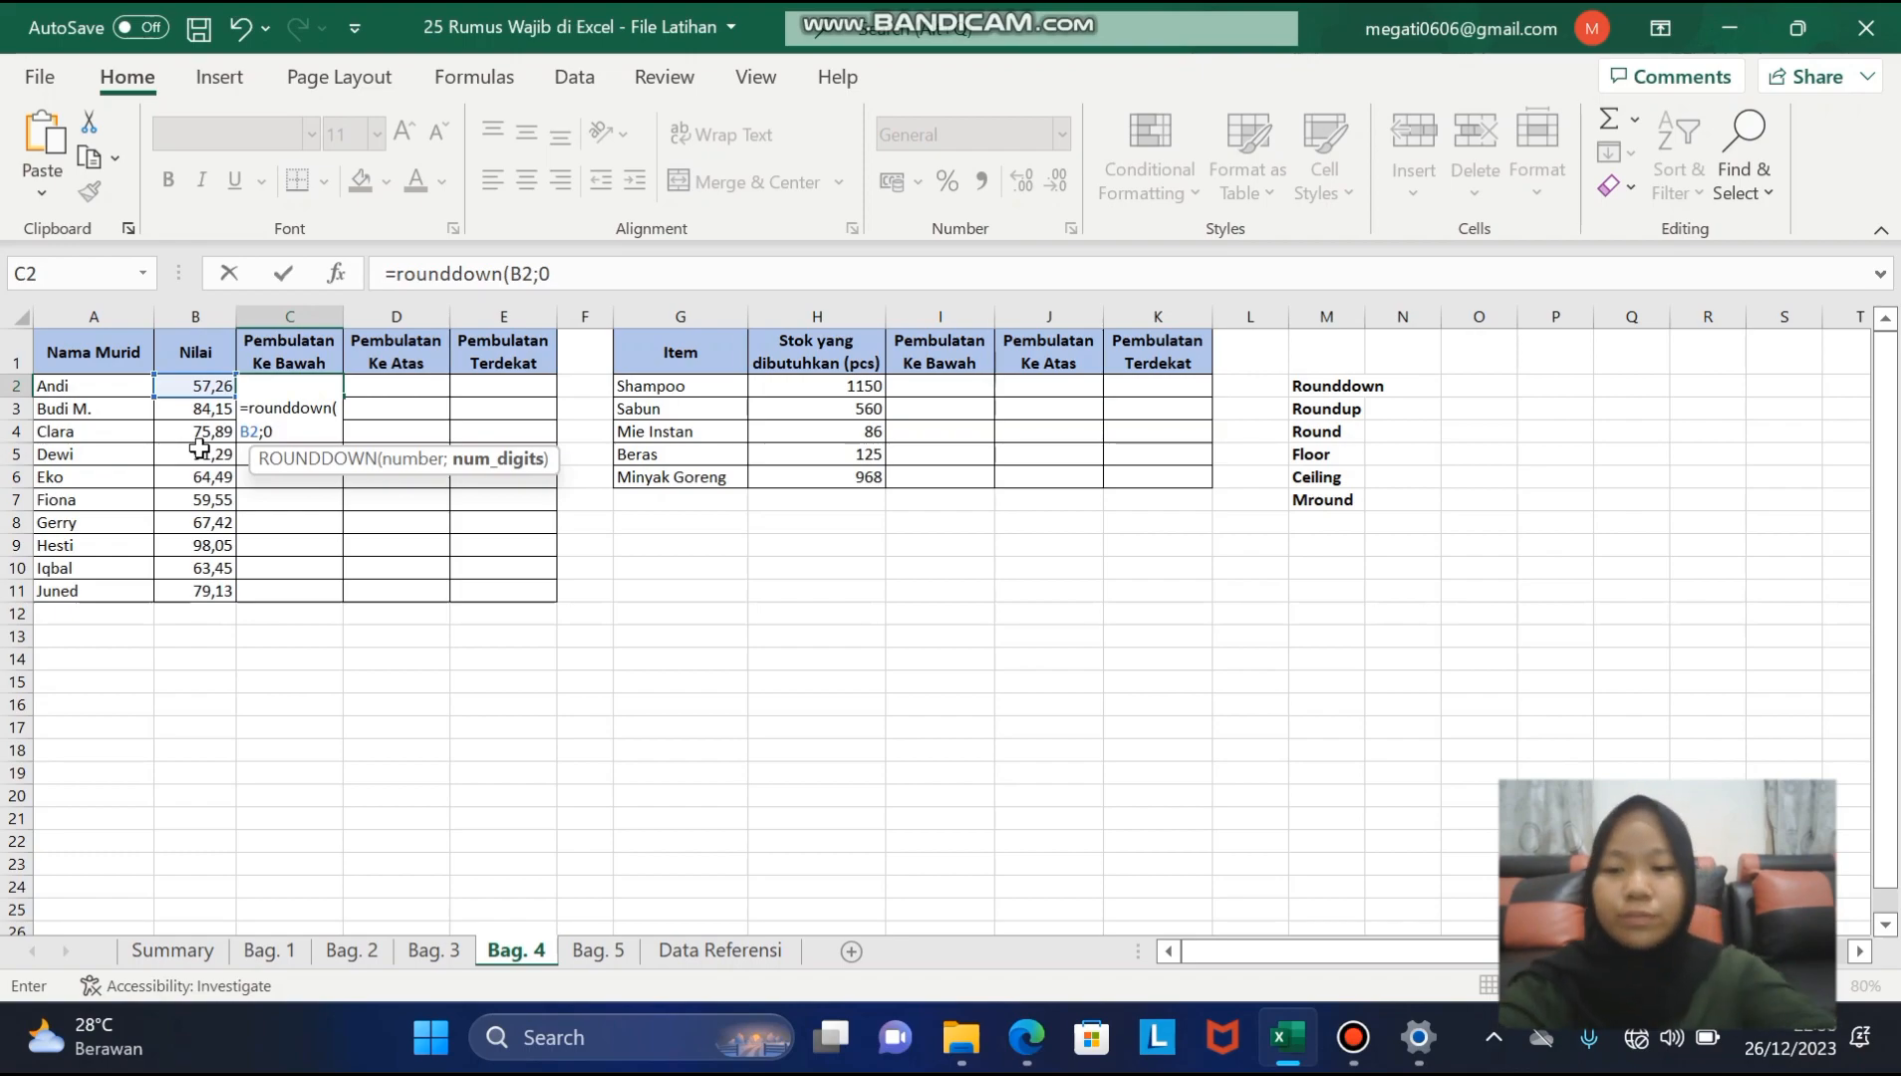
pyautogui.write(')')
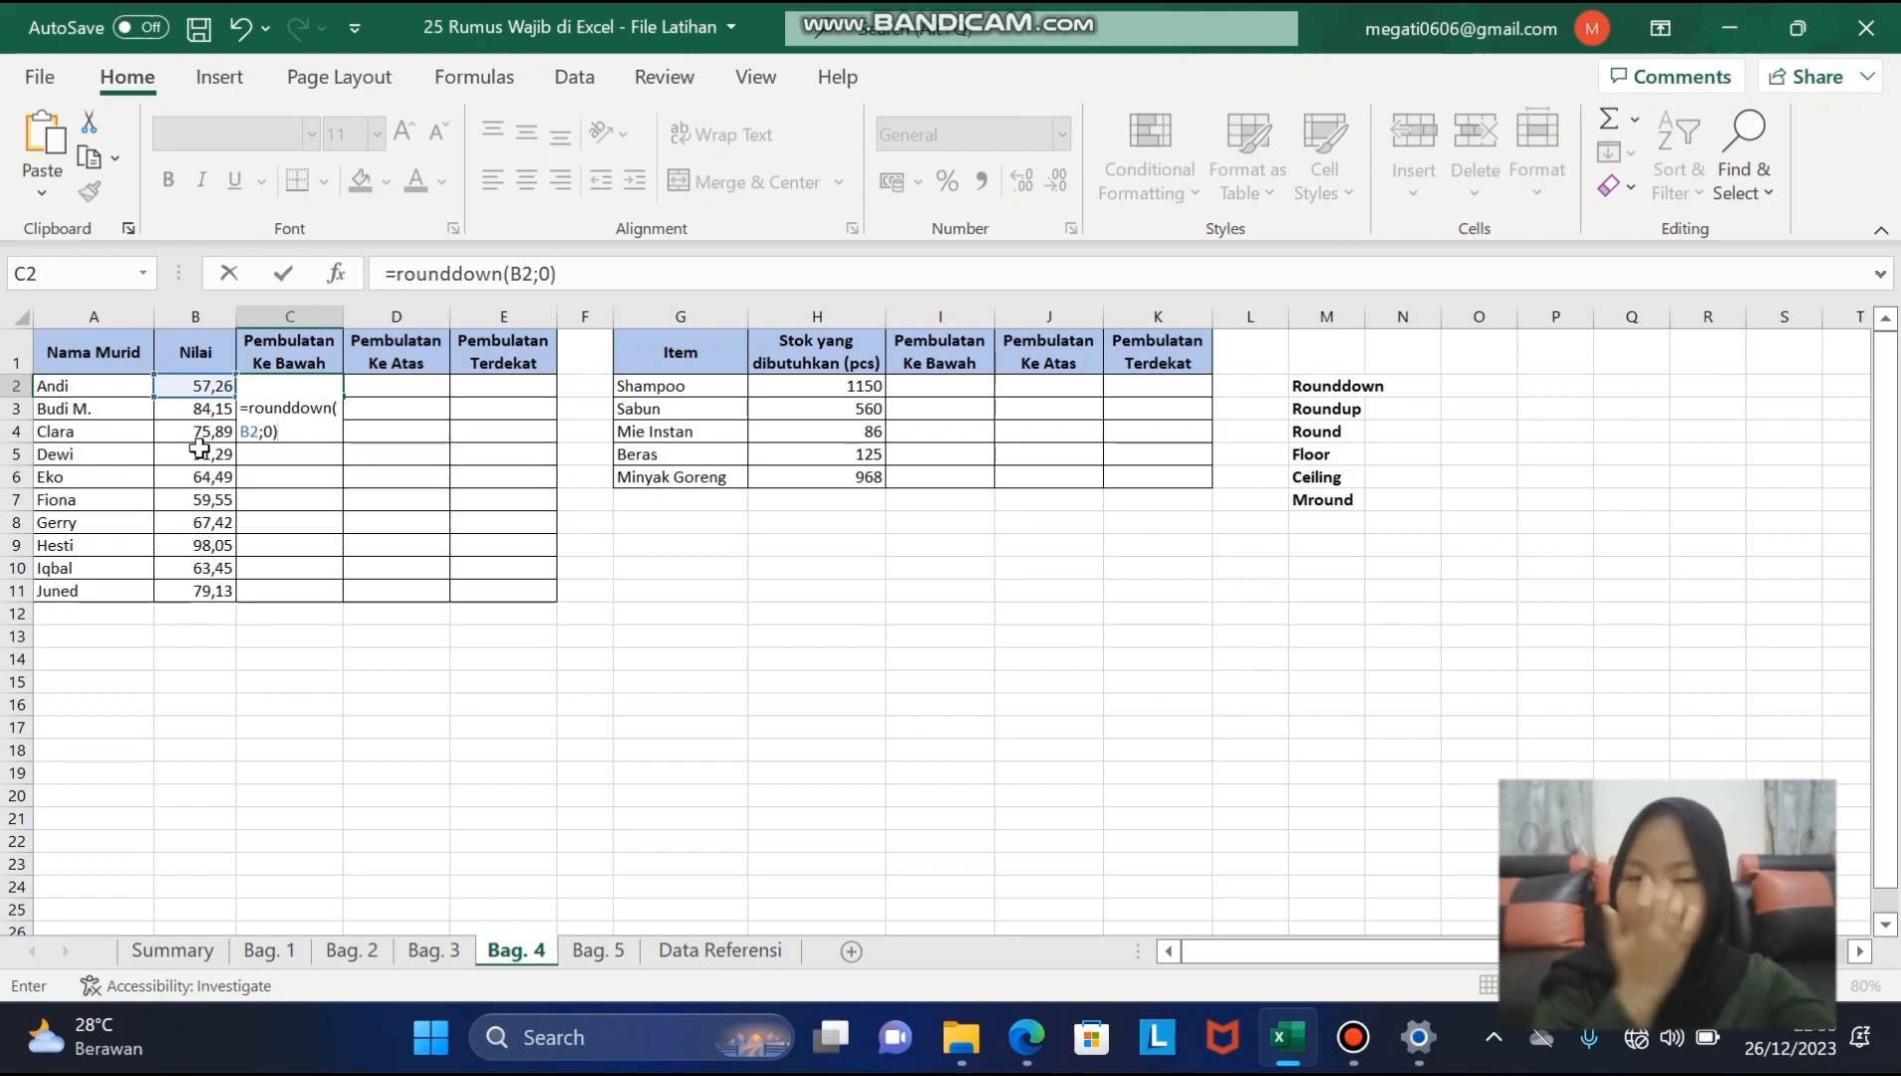
pyautogui.press('Return')
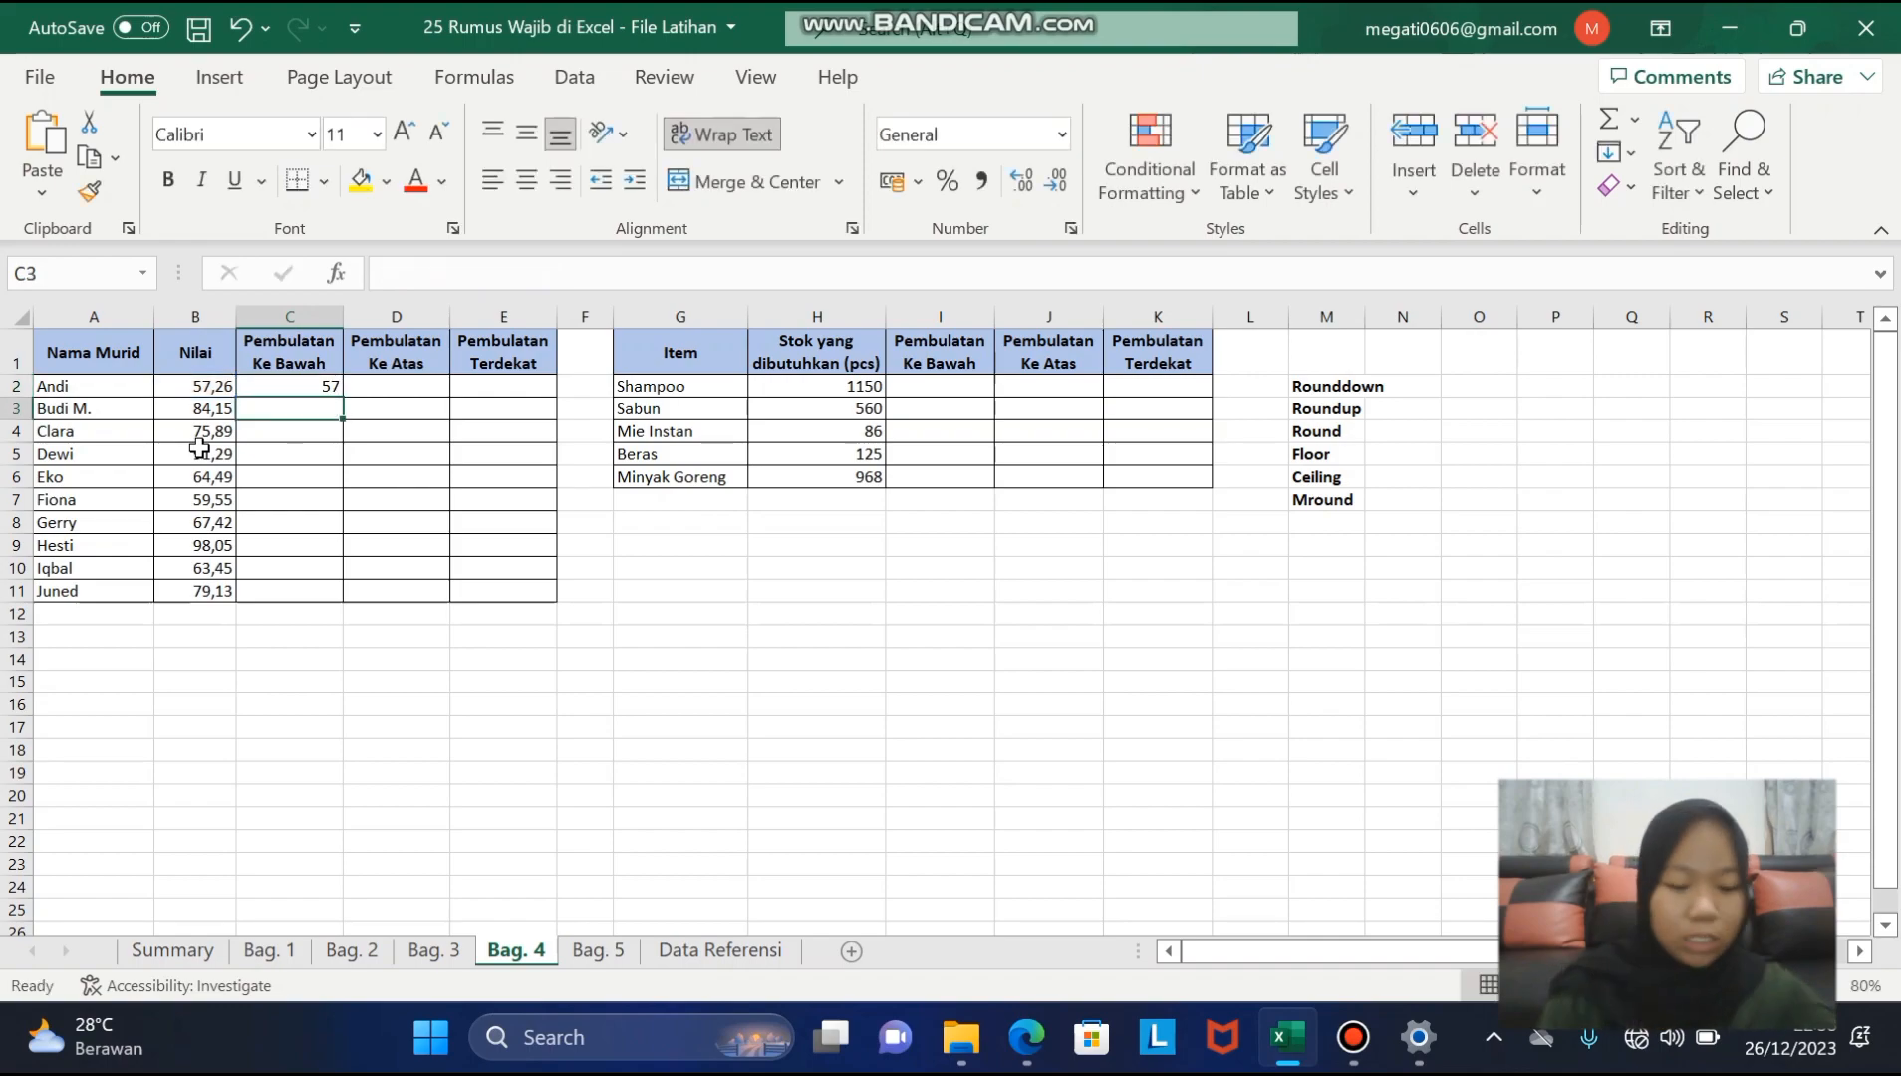
# - Fill the ROUNDDOWN formula in C2 down to C11 for the remaining students
pyautogui.click(314, 386)
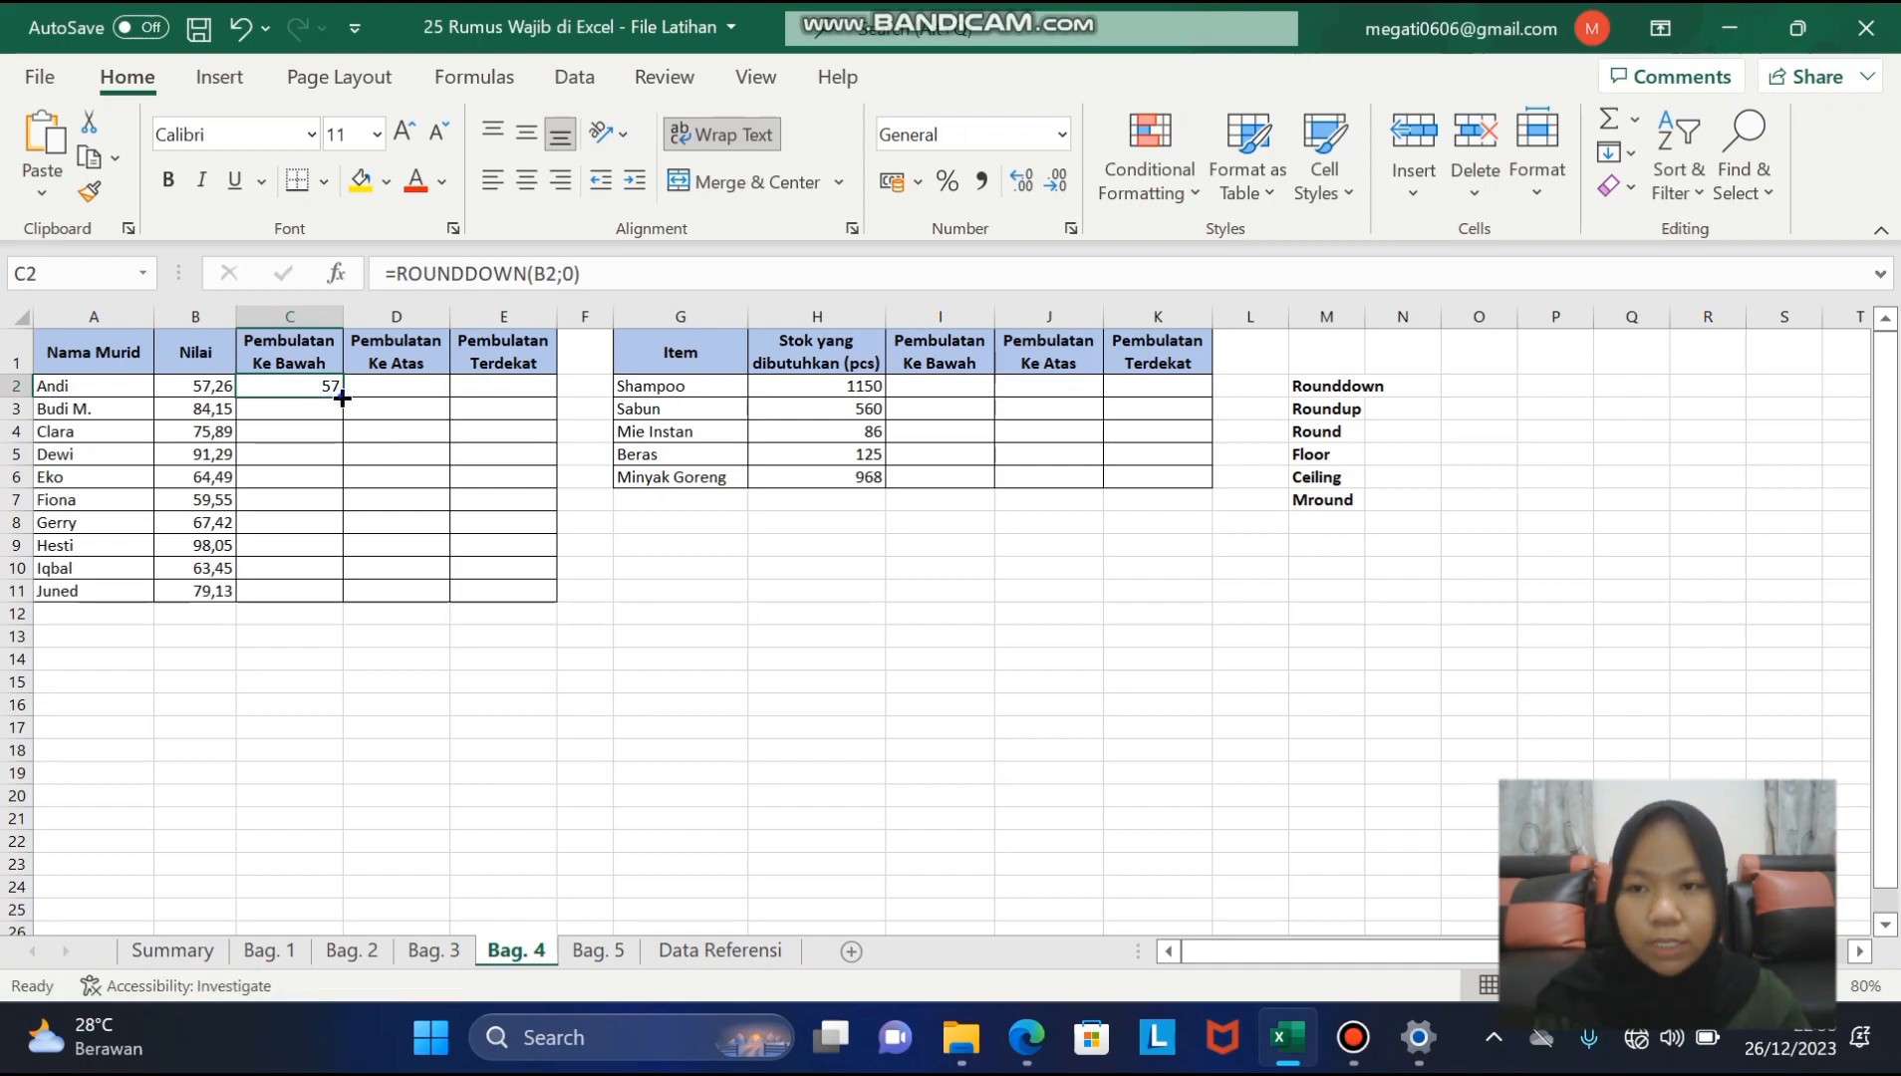
pyautogui.doubleClick(341, 398)
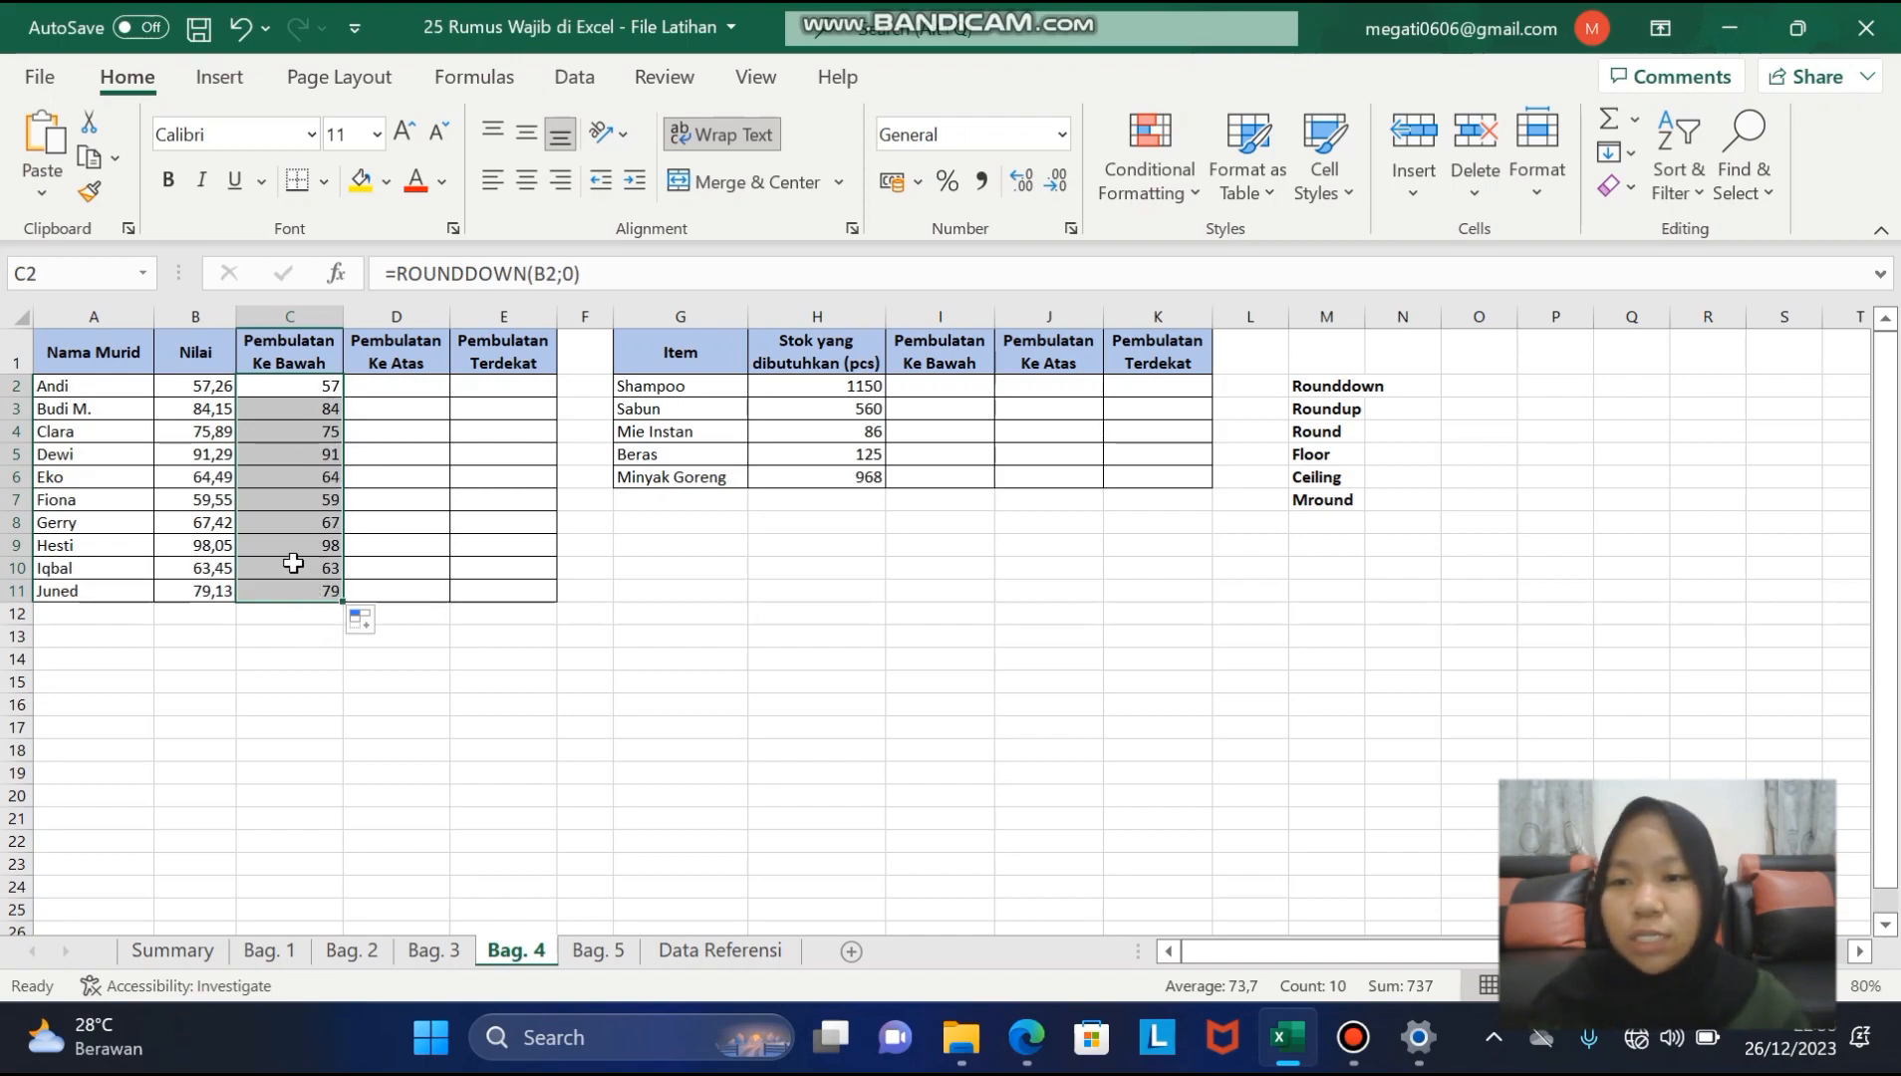
pyautogui.click(213, 437)
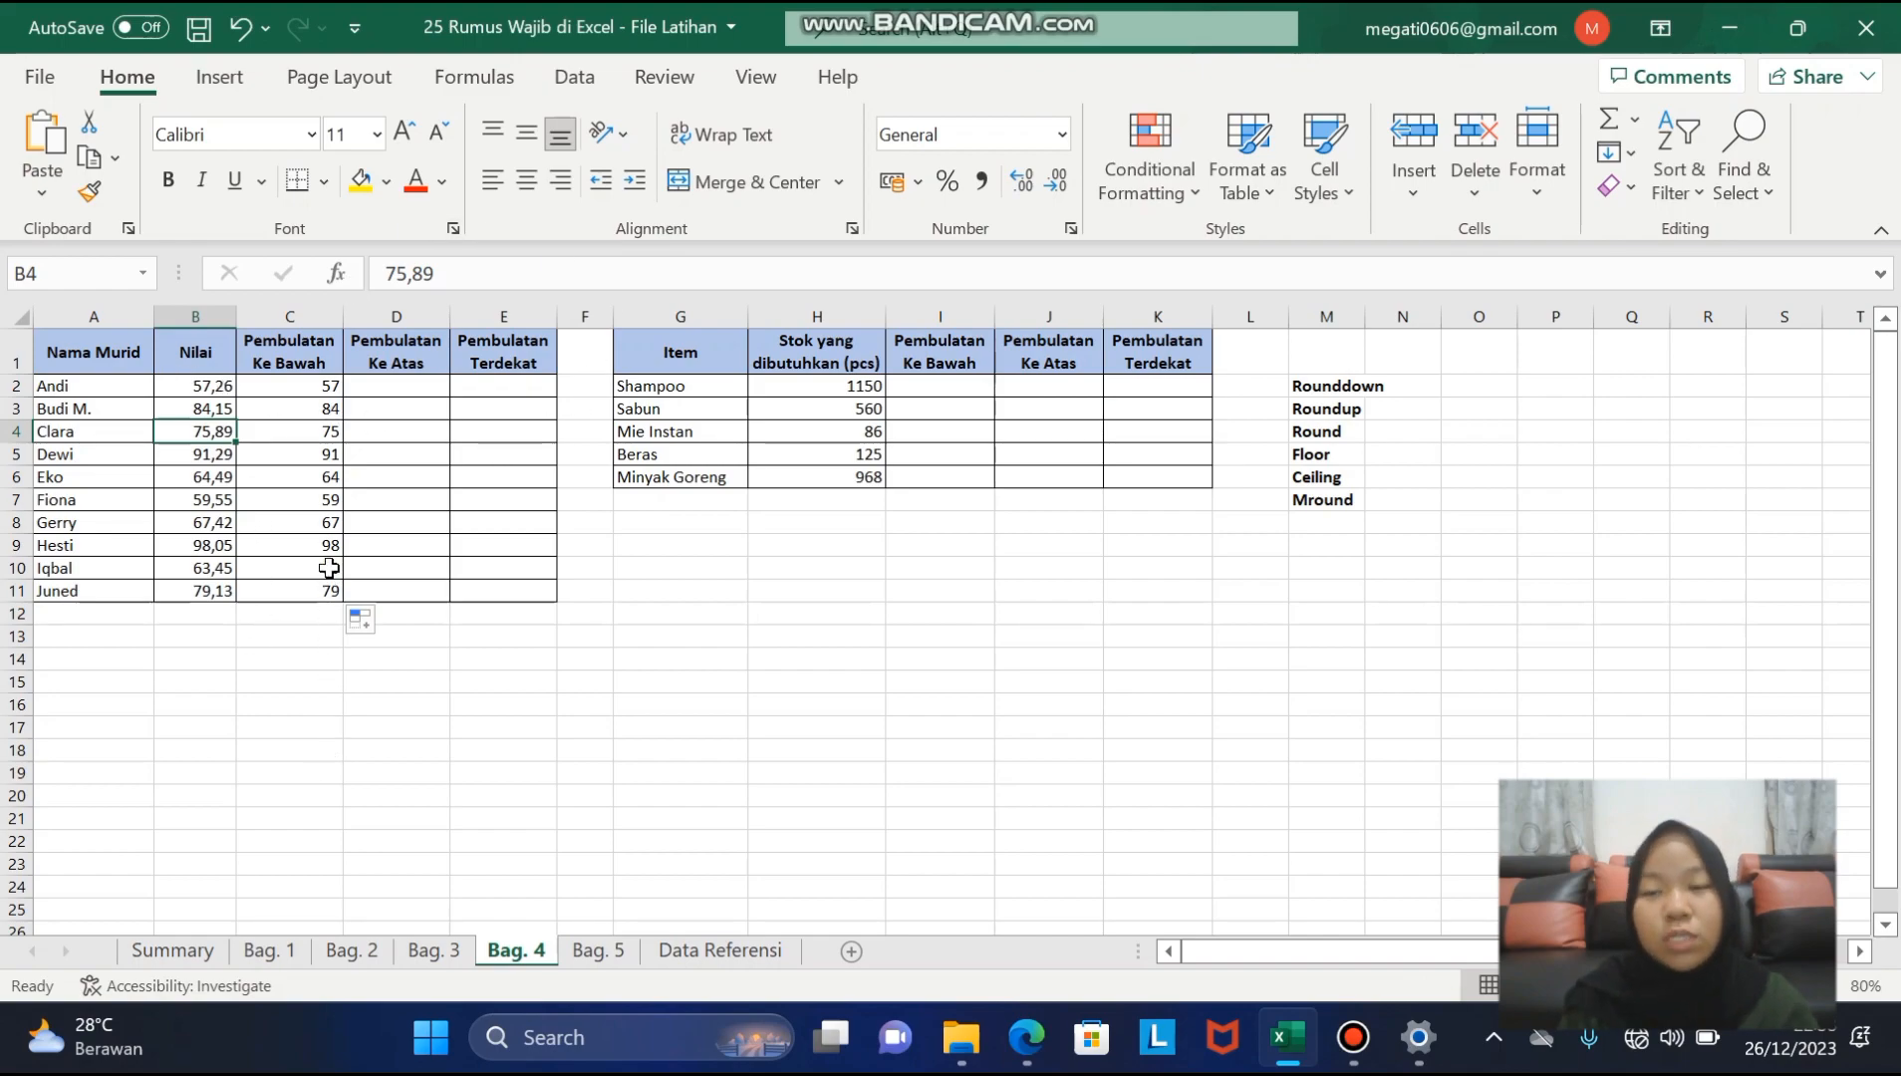
# - Round the first student's Nilai up to a whole number with =ROUNDUP(B2;0) in D2, under Pembulatan Ke Atas
pyautogui.click(389, 386)
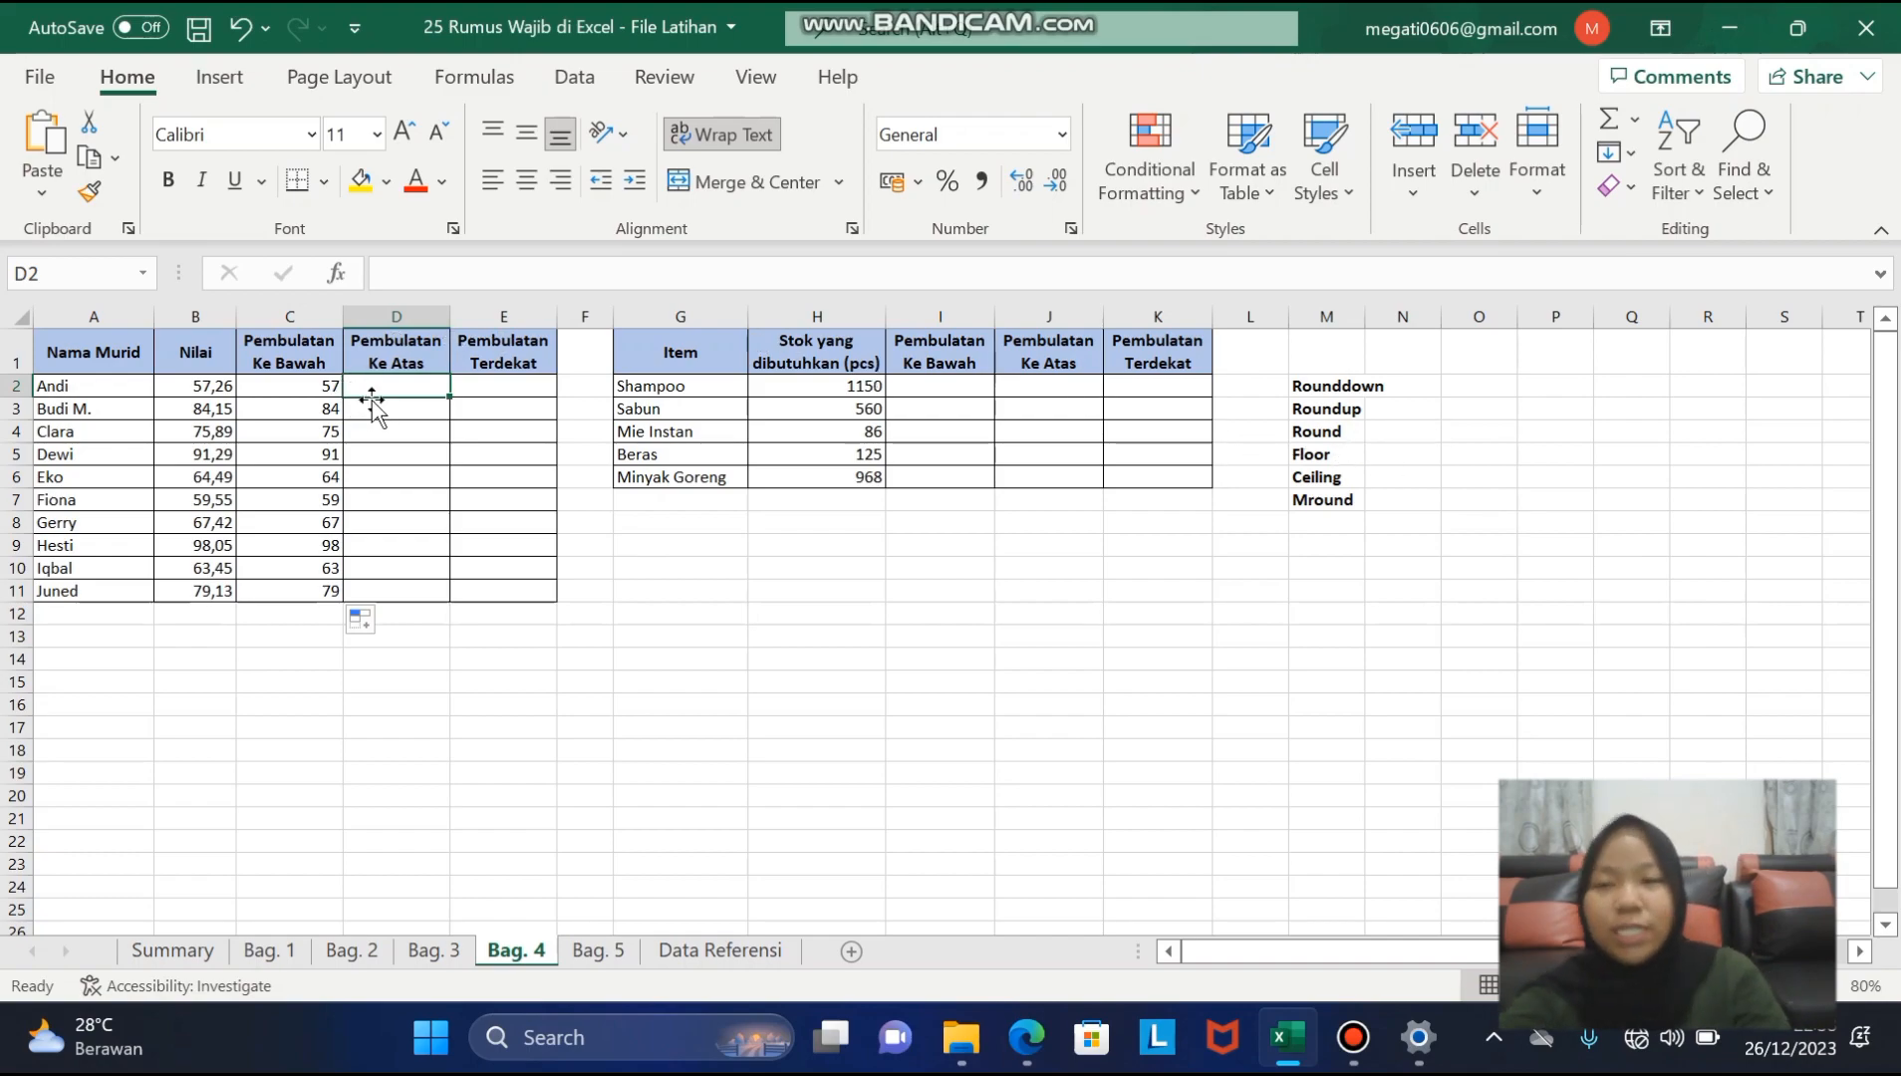
pyautogui.write('=')
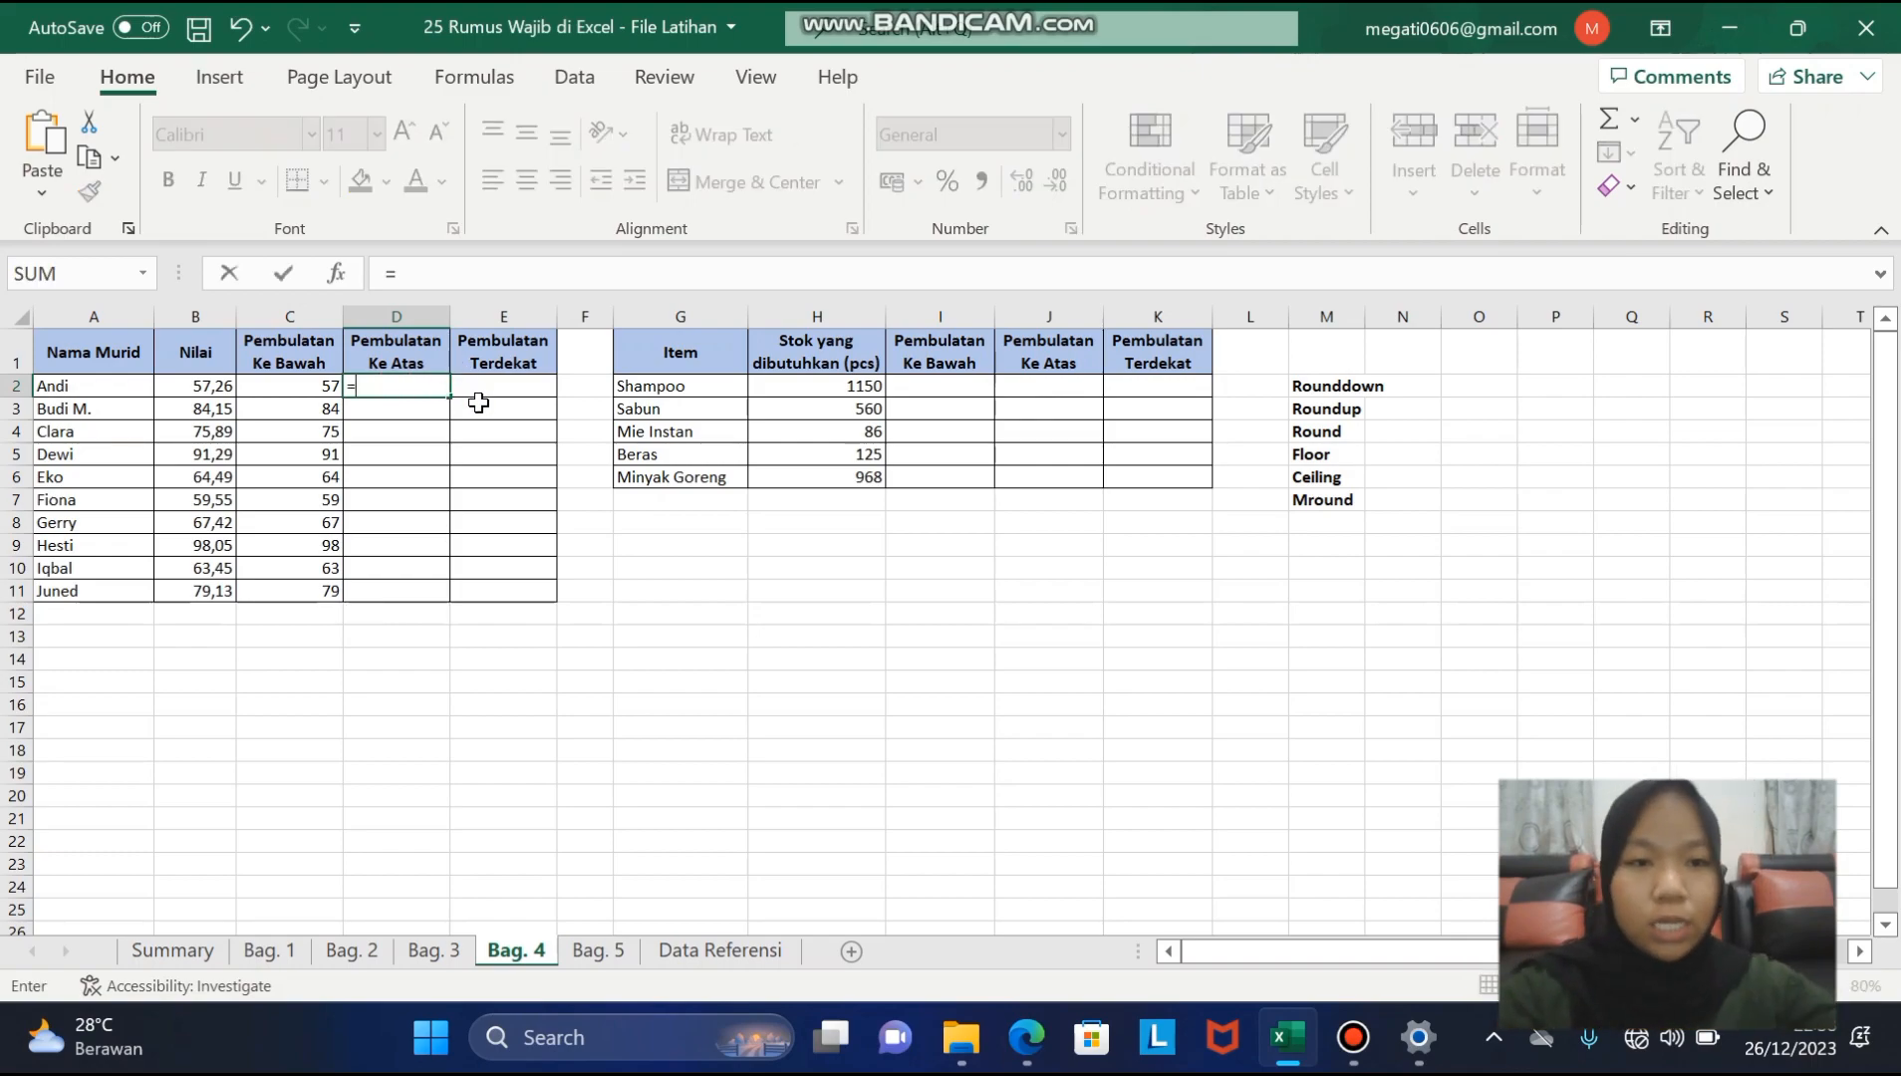
pyautogui.write('rou')
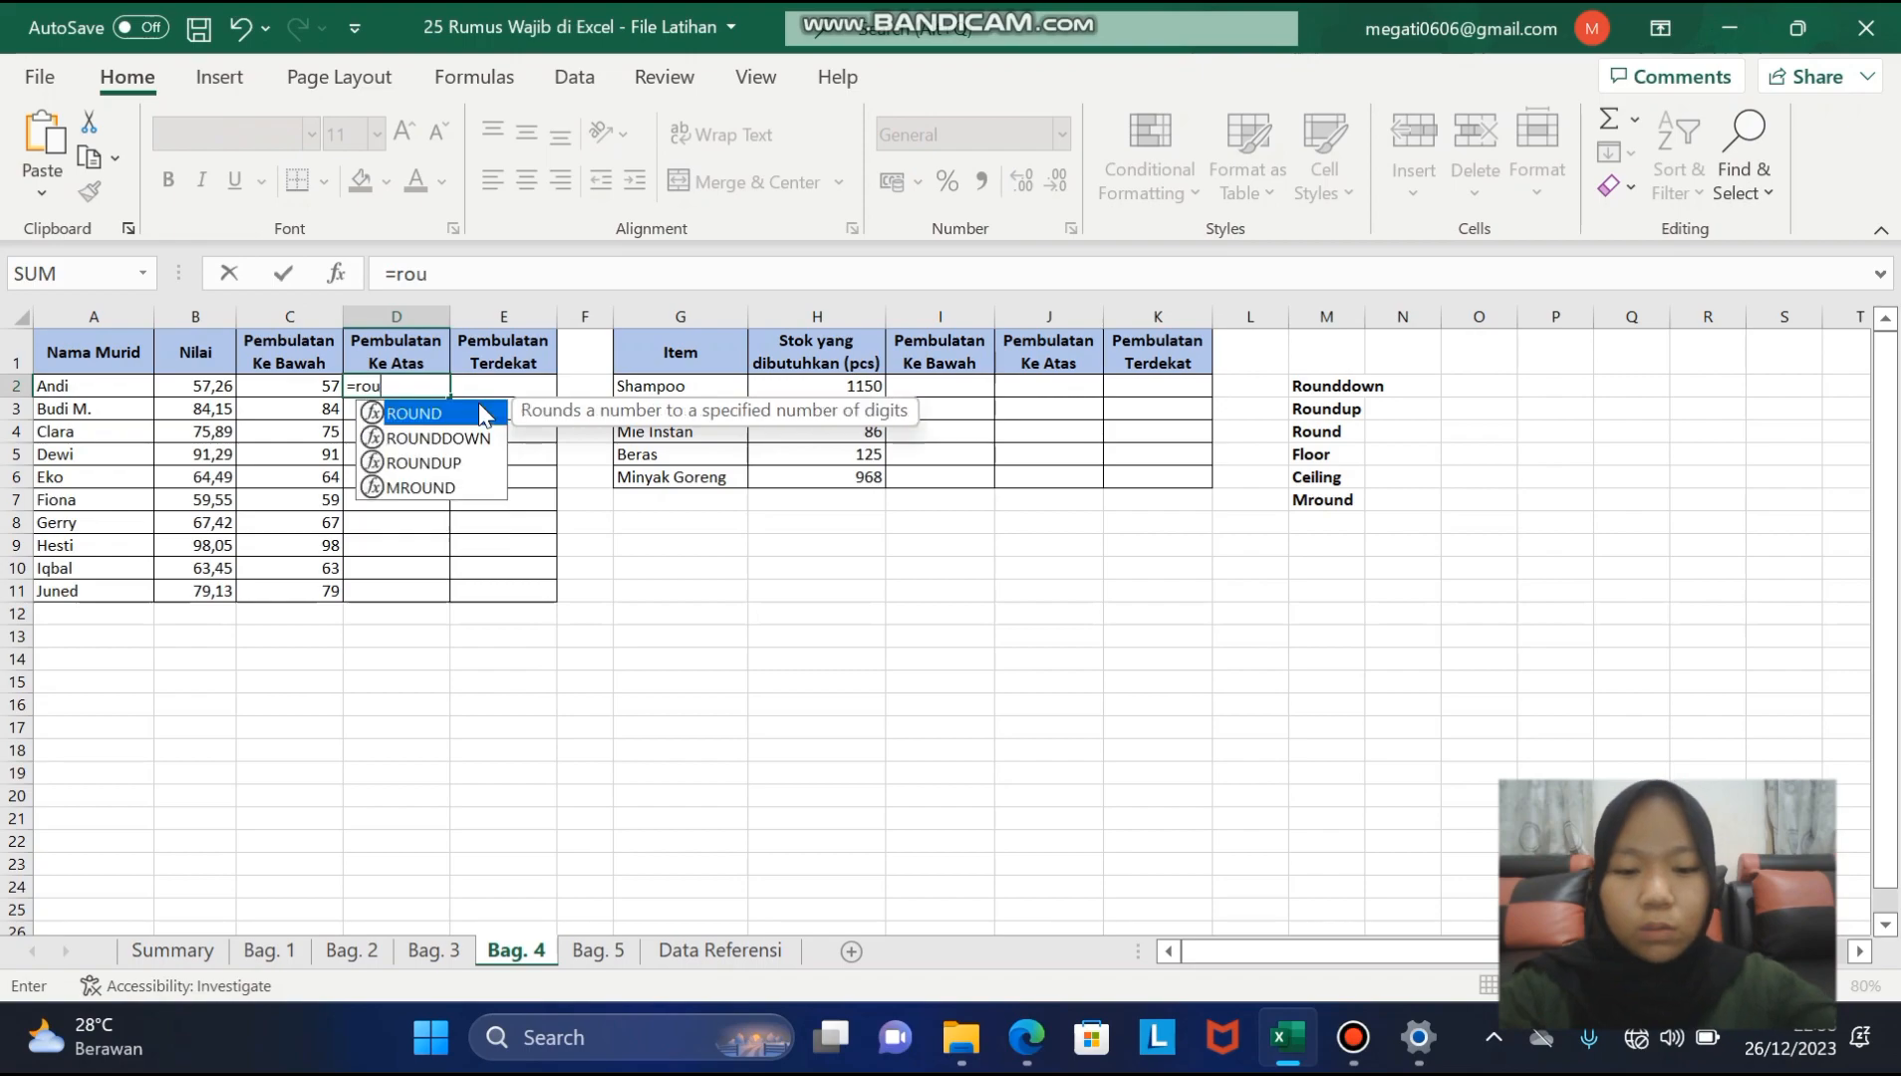
pyautogui.write('ndu')
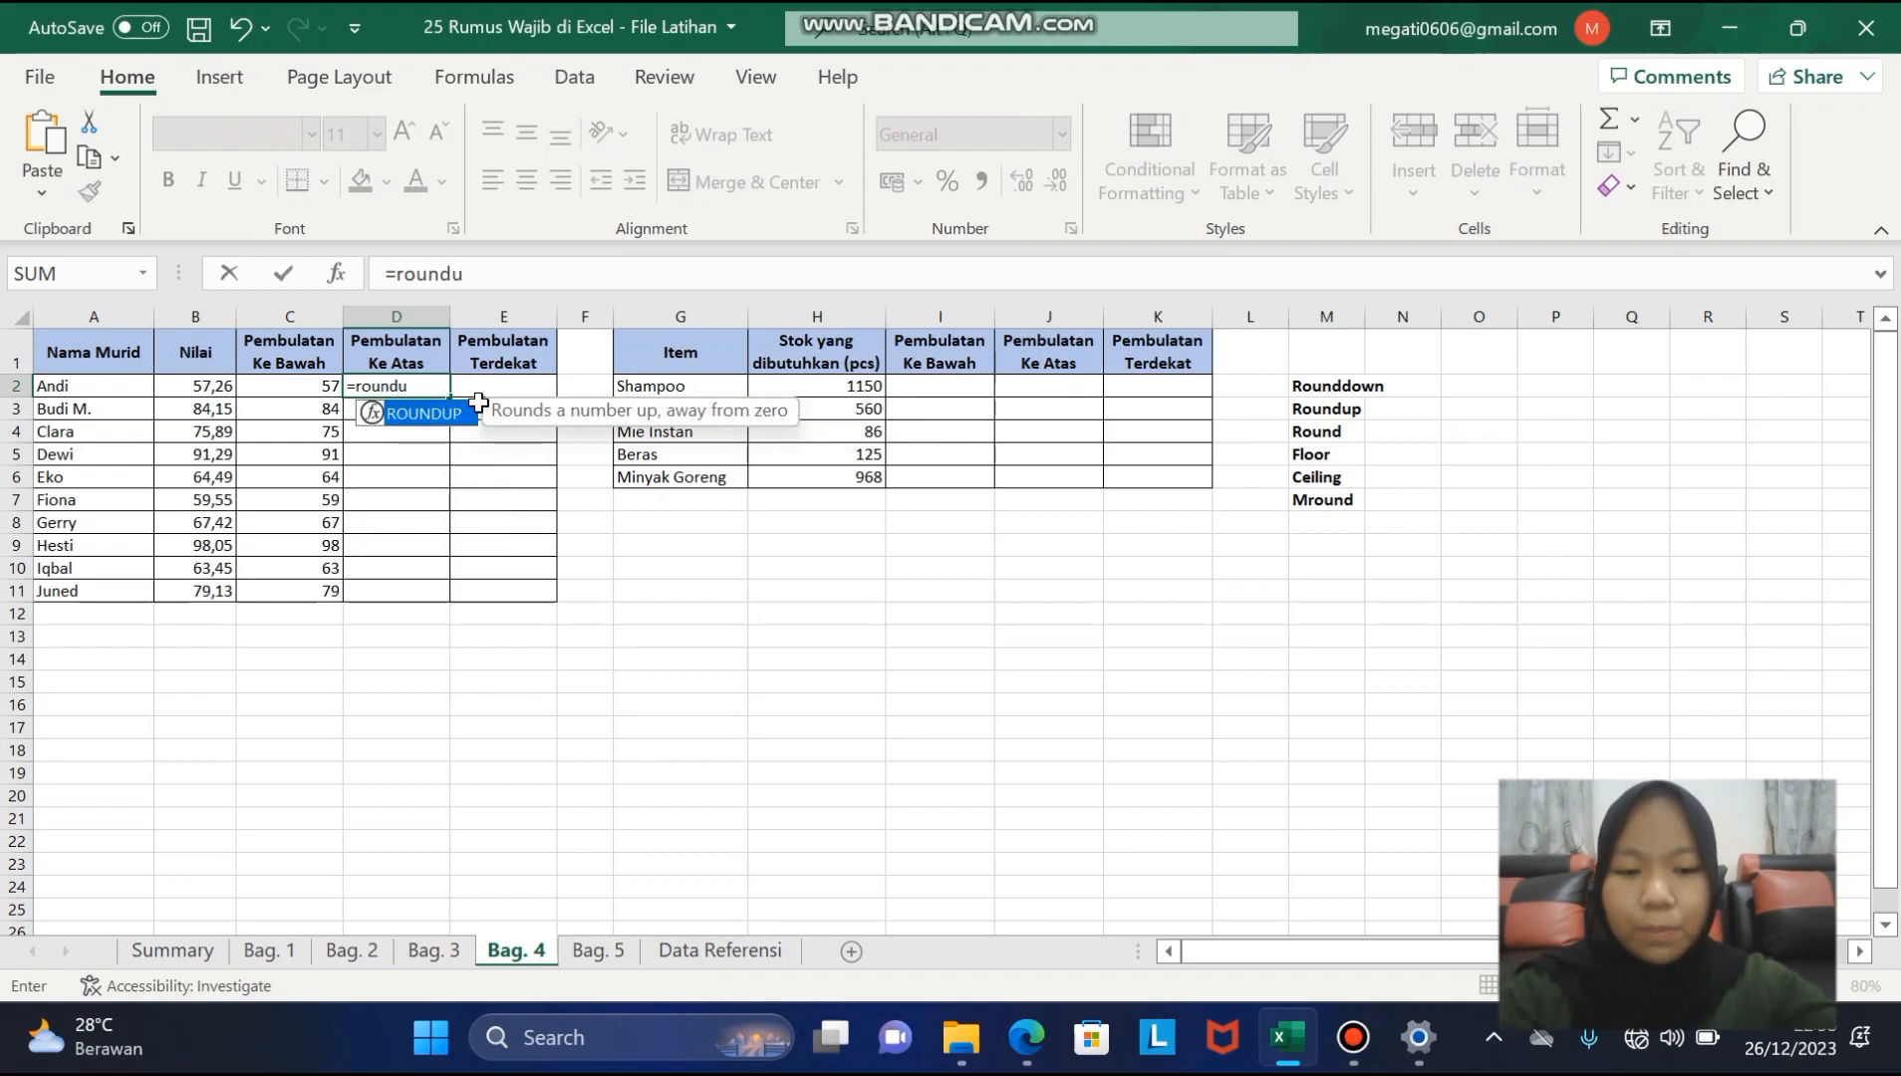
pyautogui.write('p')
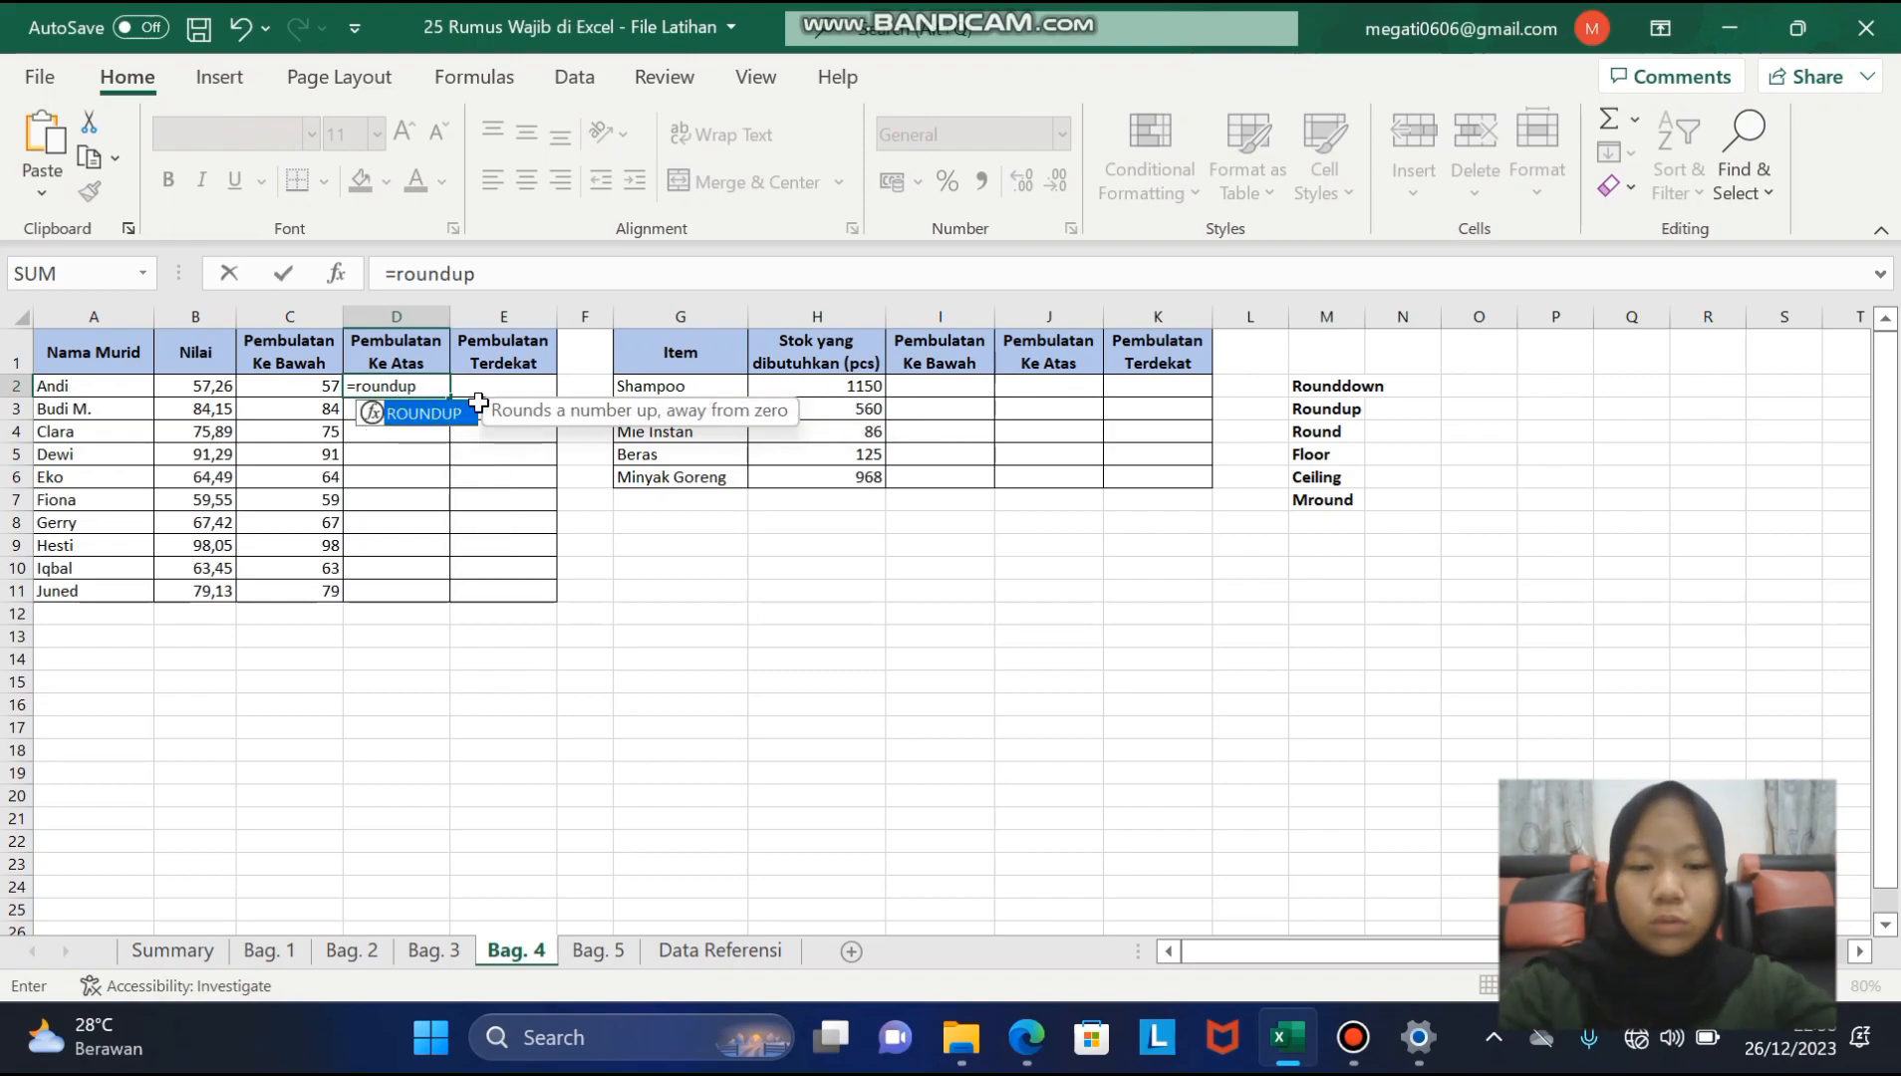
pyautogui.write('(')
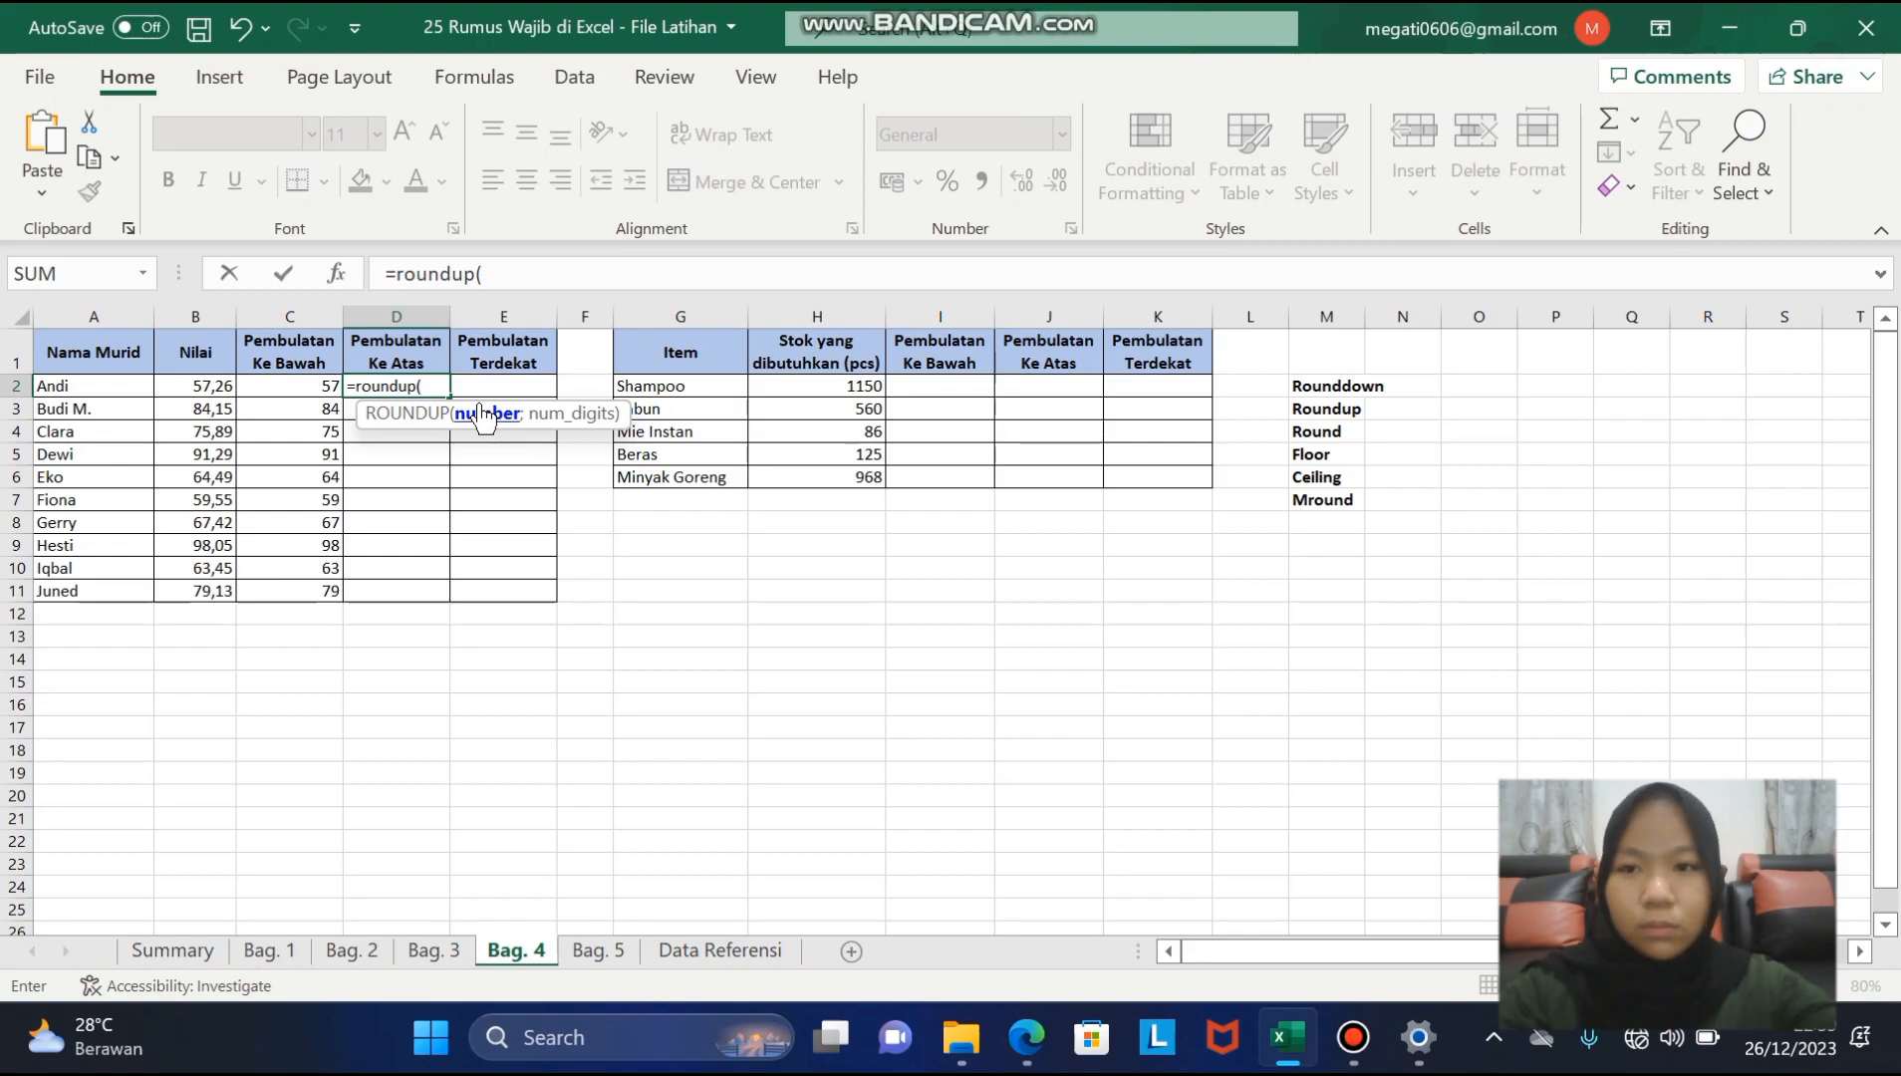
pyautogui.click(203, 387)
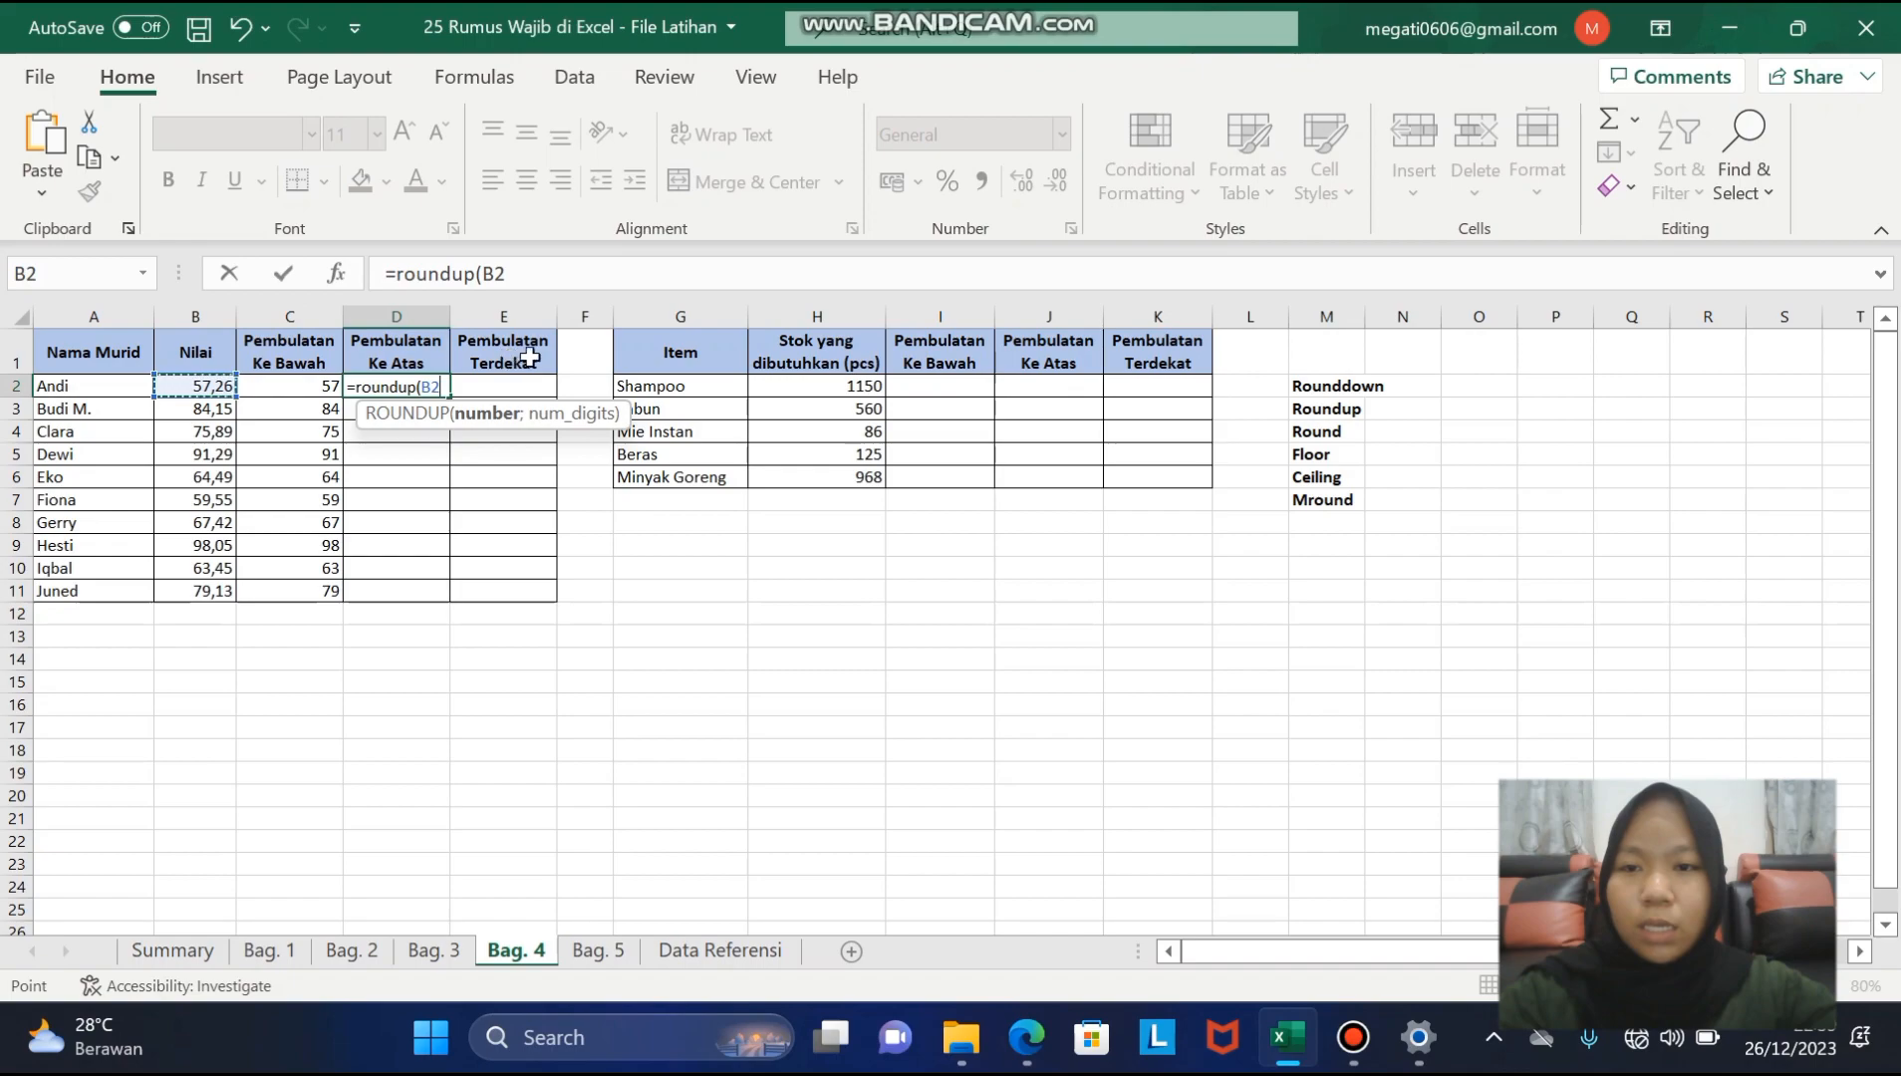
pyautogui.write(';')
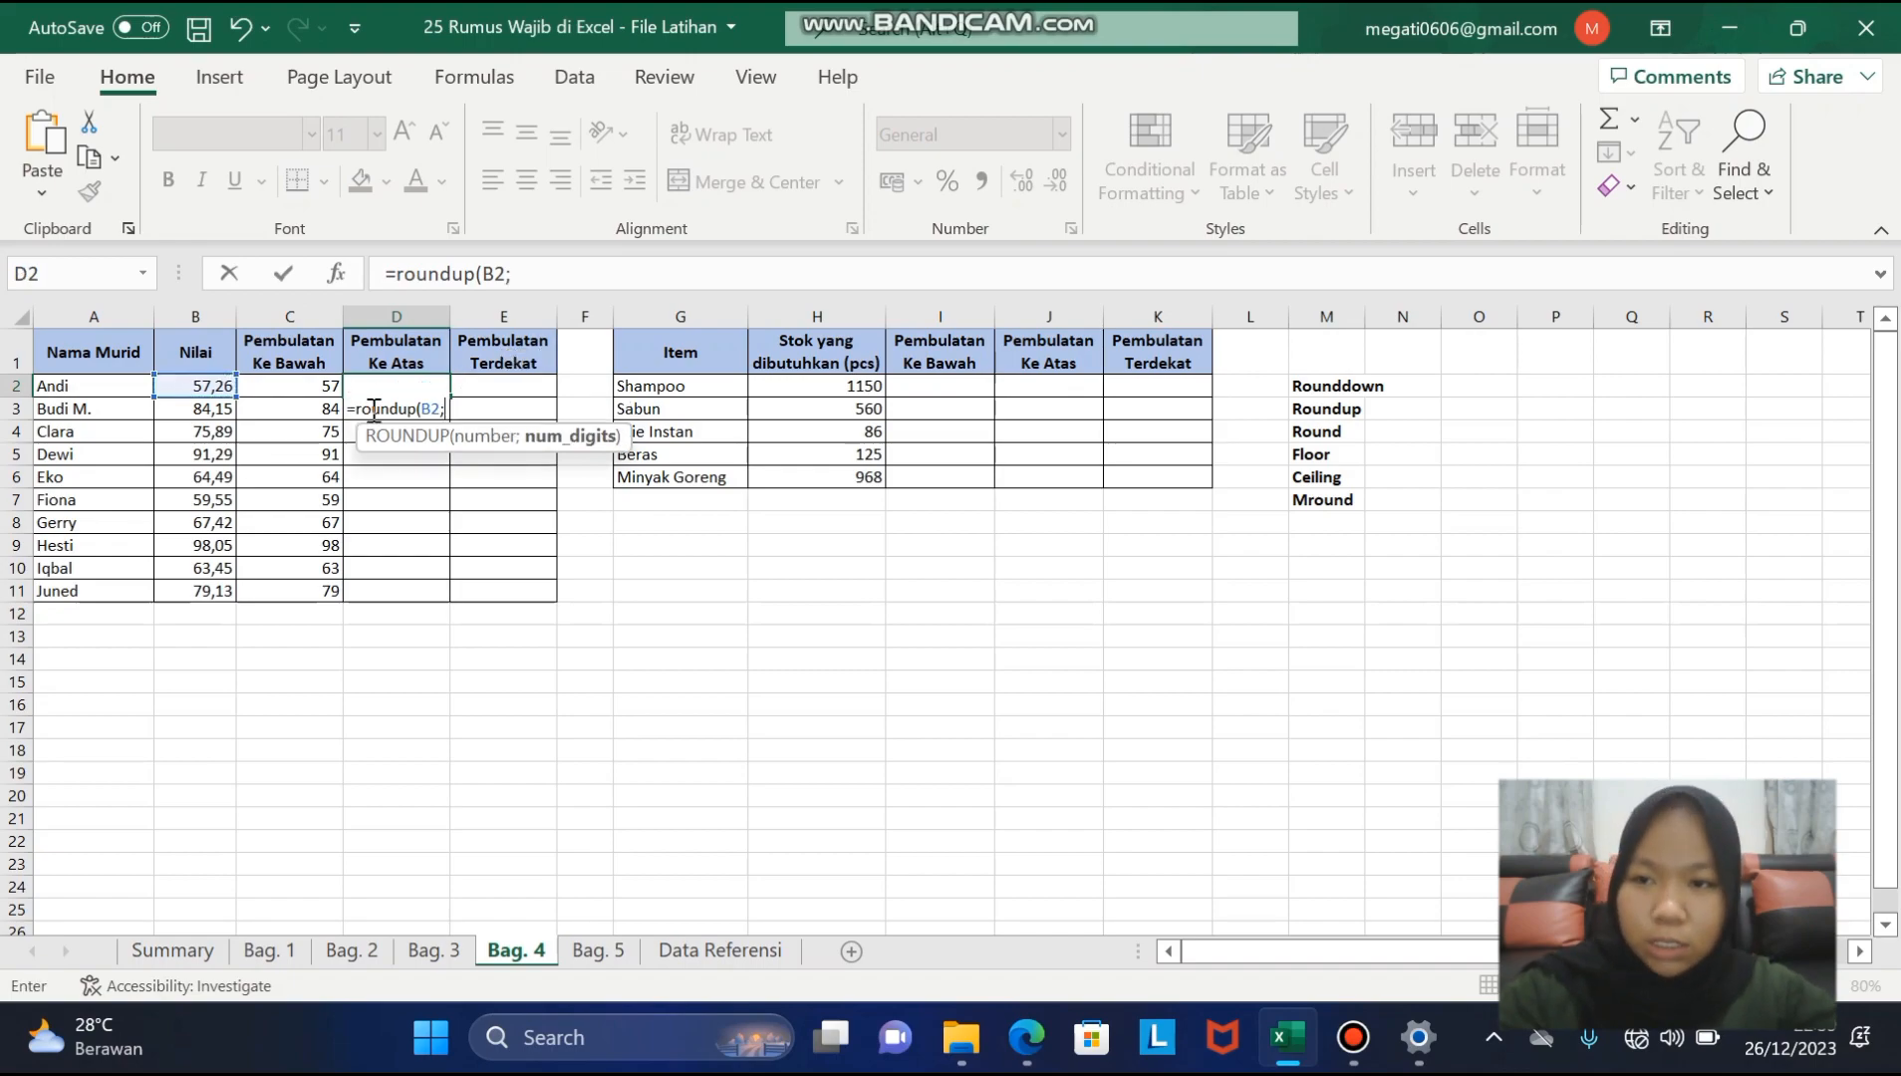
pyautogui.write('0')
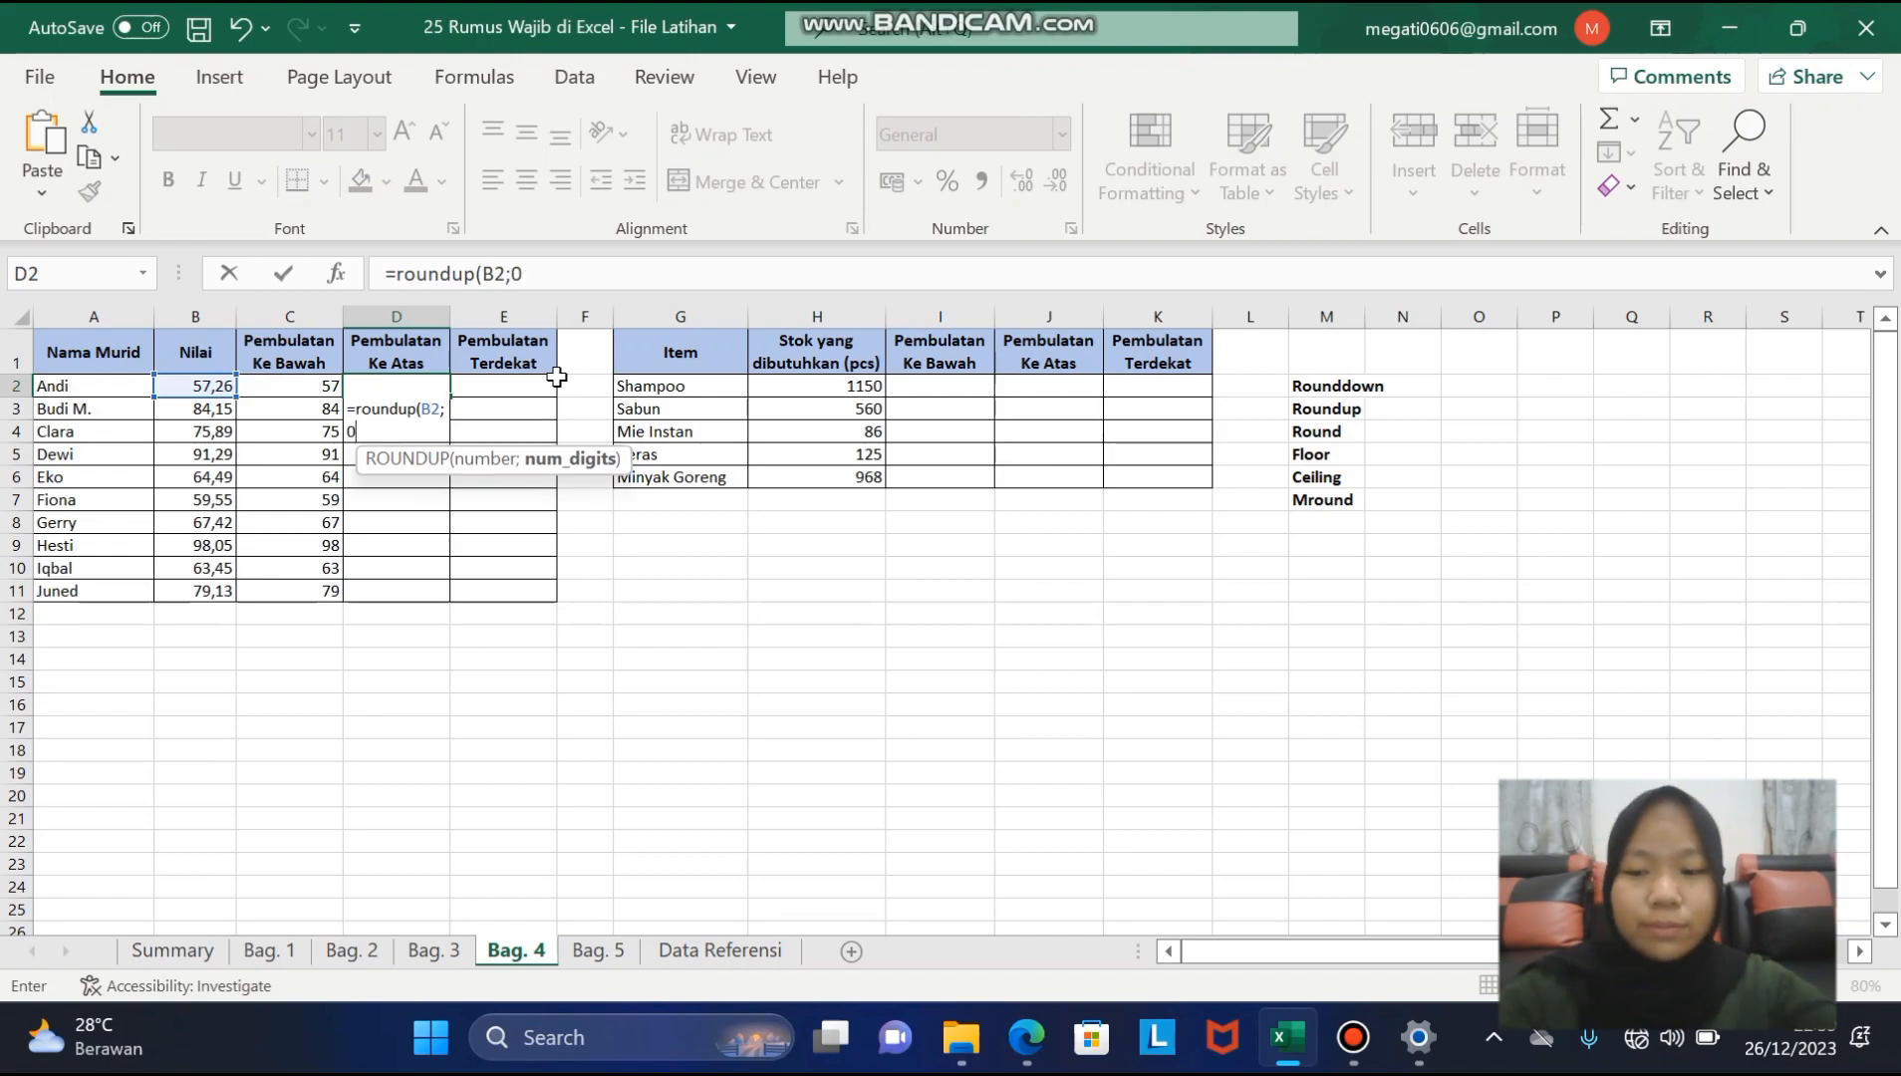
pyautogui.write(')')
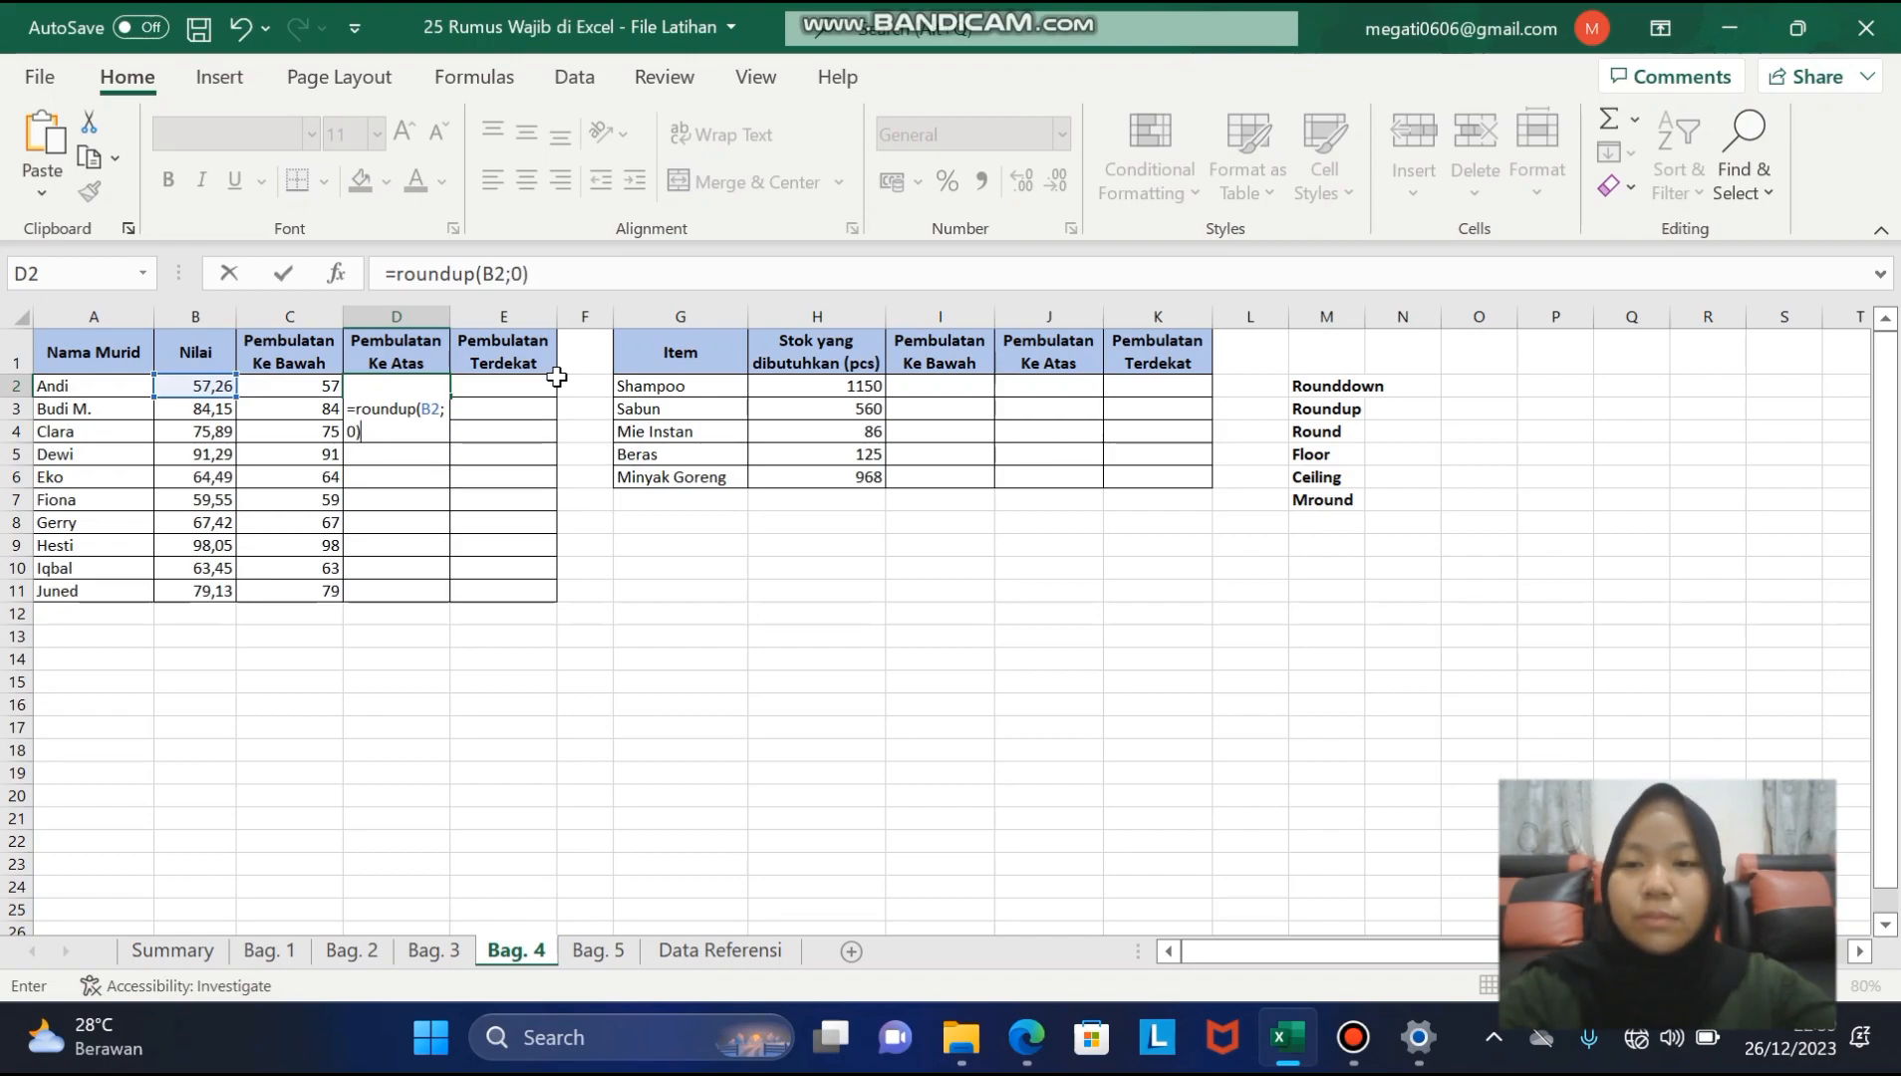
pyautogui.press('Return')
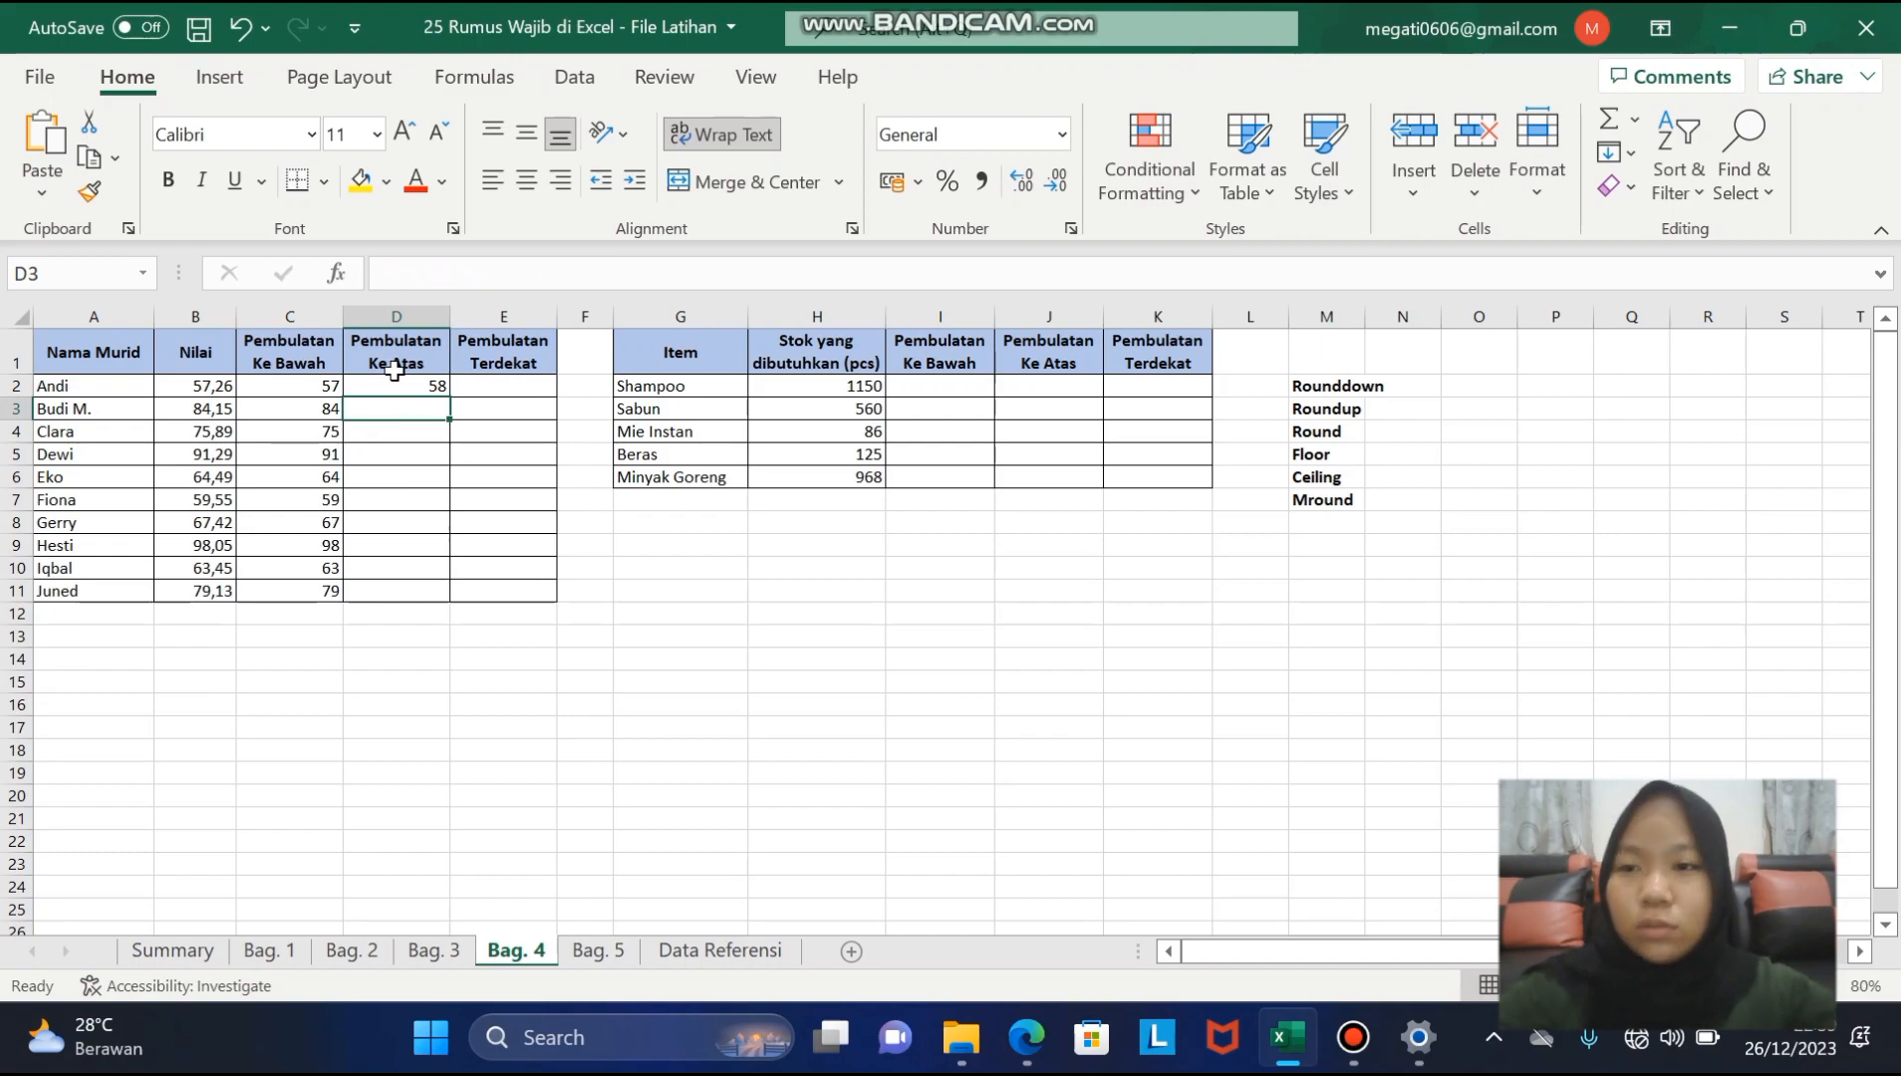
# - Fill the ROUNDUP formula in D2 down to D11 for the remaining students
pyautogui.click(438, 389)
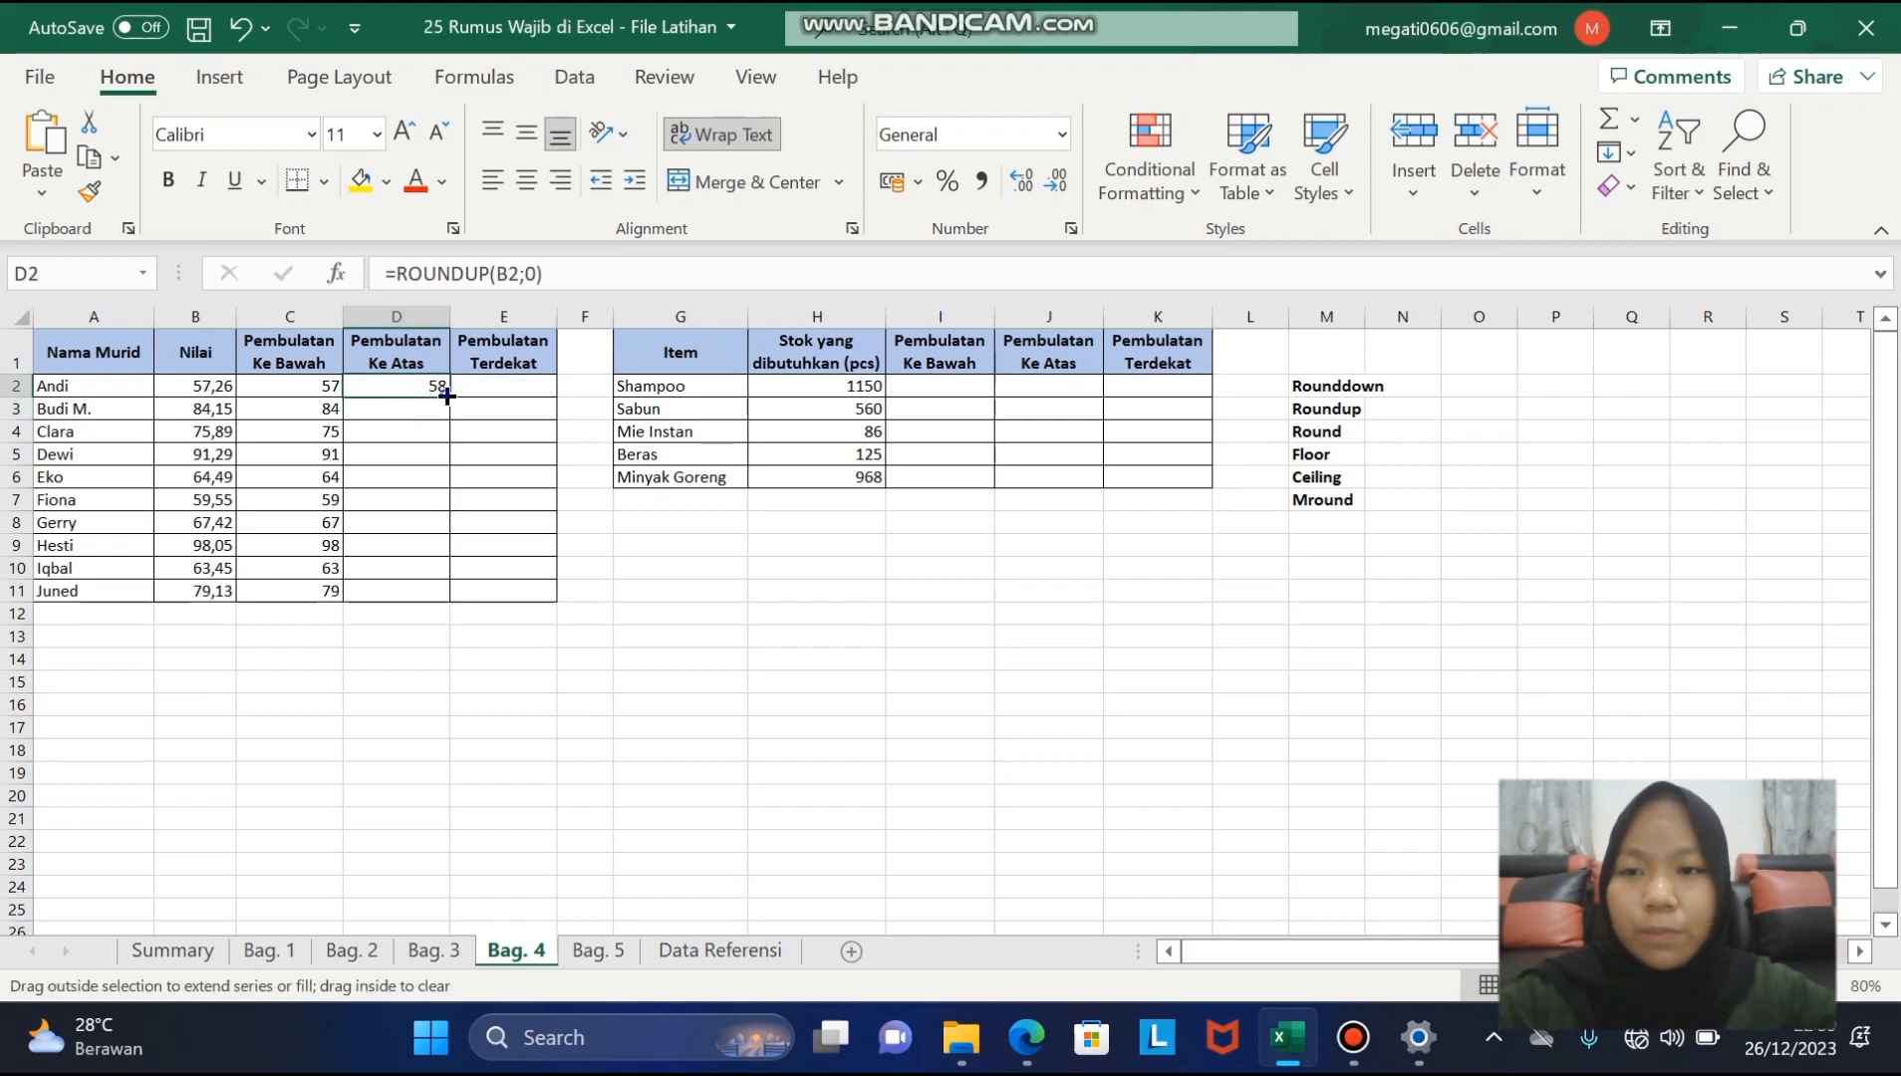
pyautogui.doubleClick(447, 396)
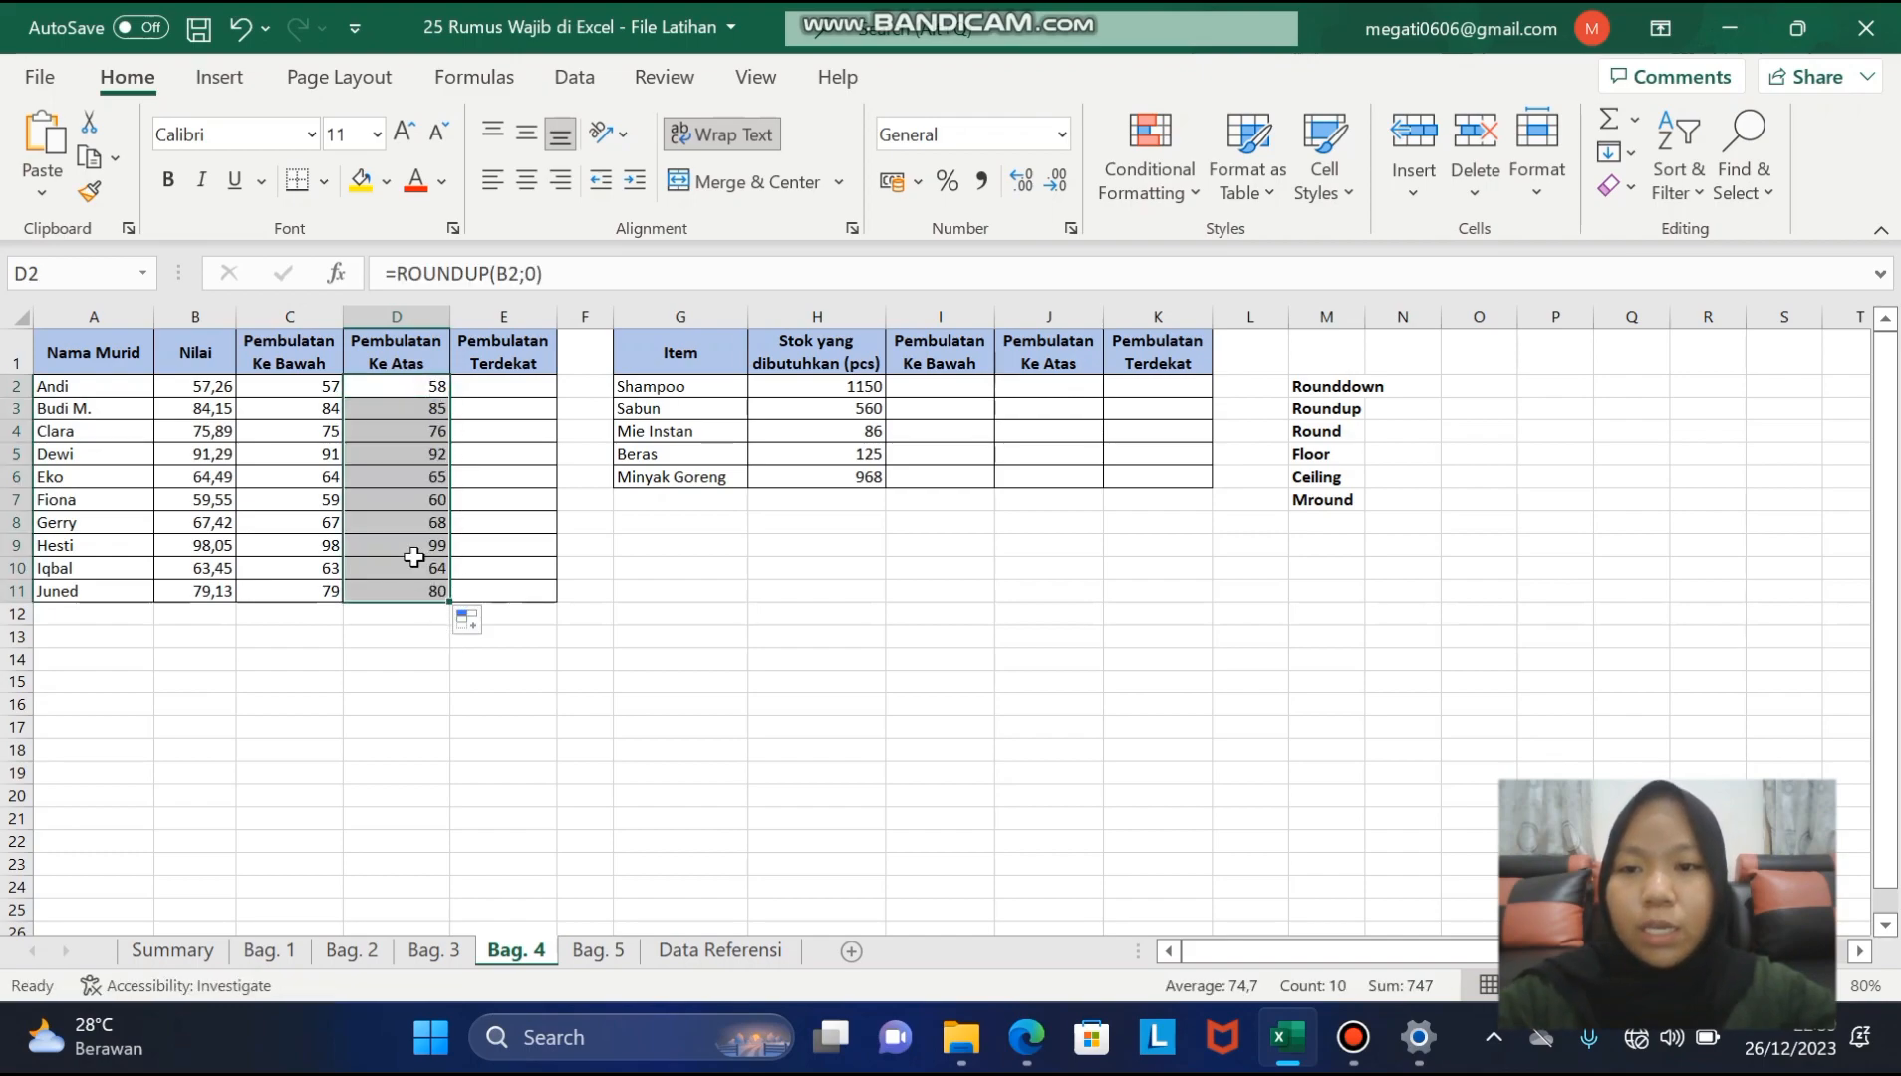
pyautogui.click(409, 392)
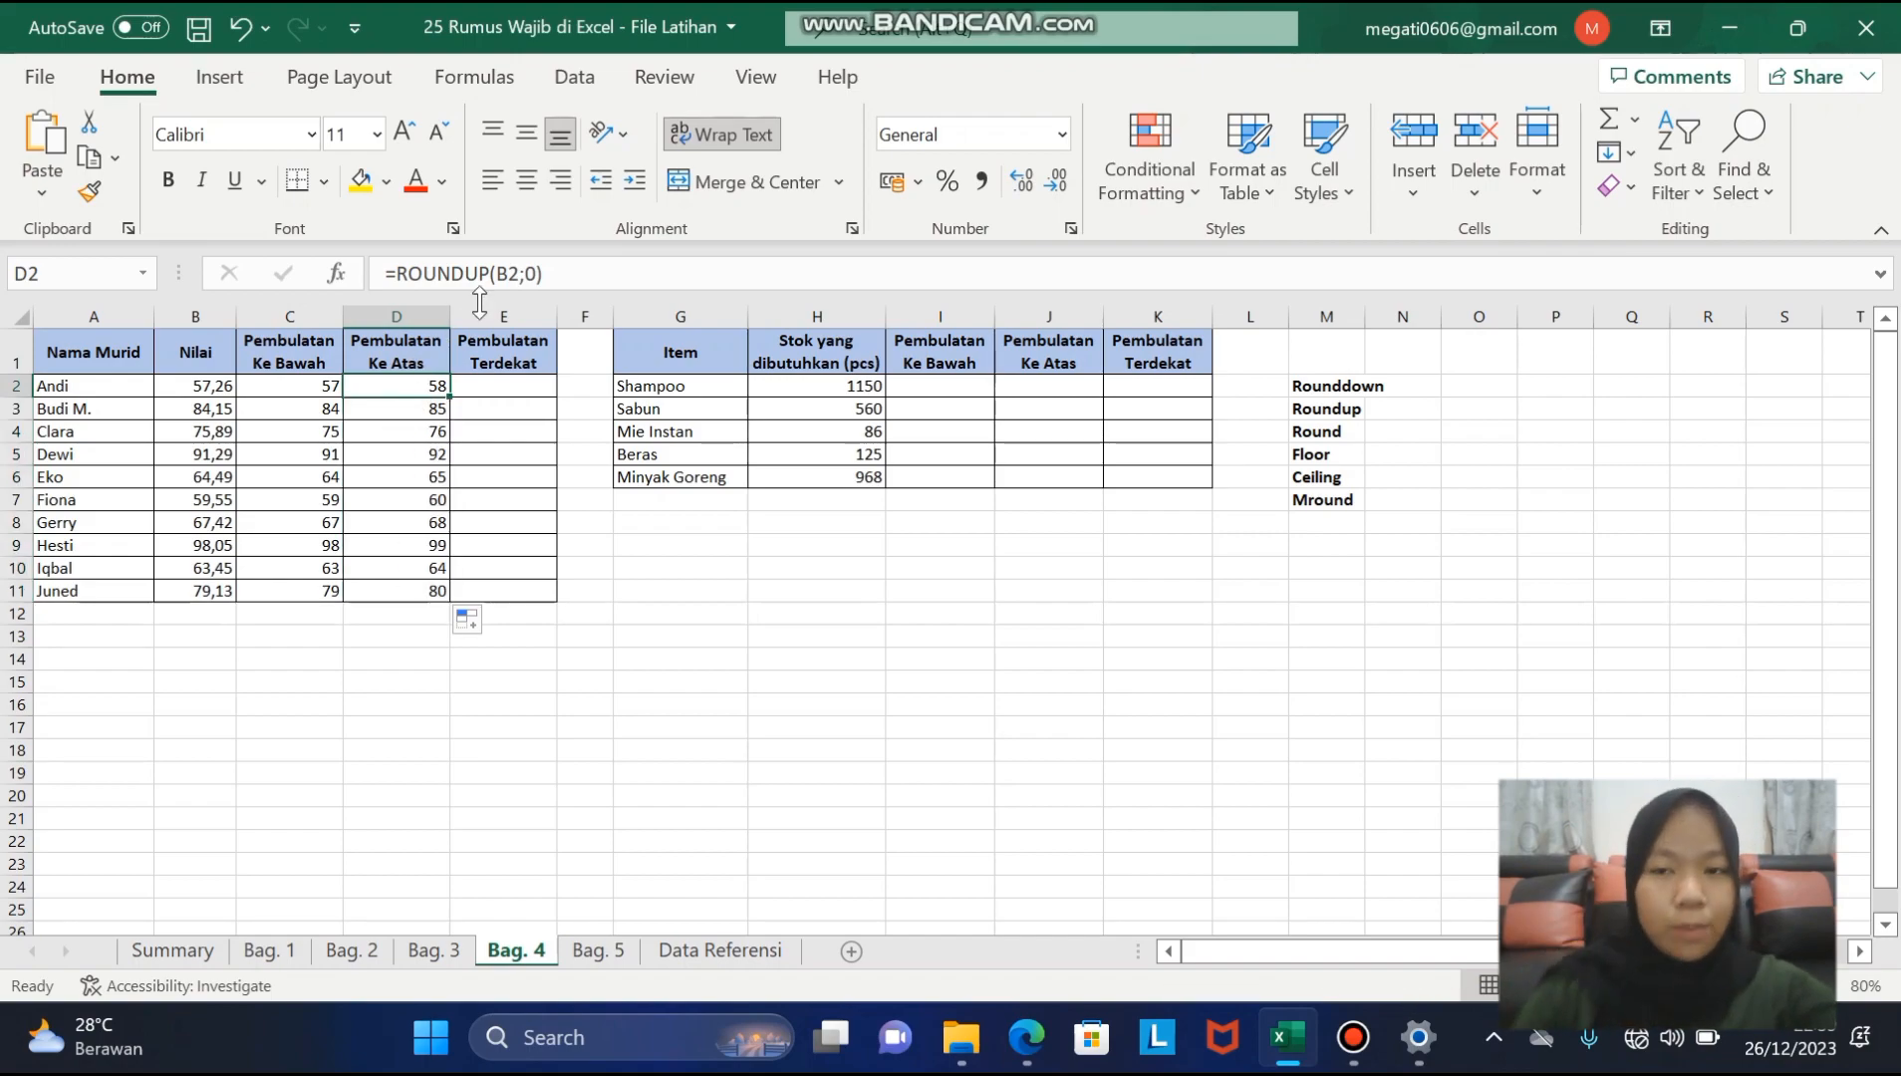
# - Round the first student's Nilai to the nearest whole number with =ROUND(B2;0) in E2, under Pembulatan Terdekat
pyautogui.click(527, 357)
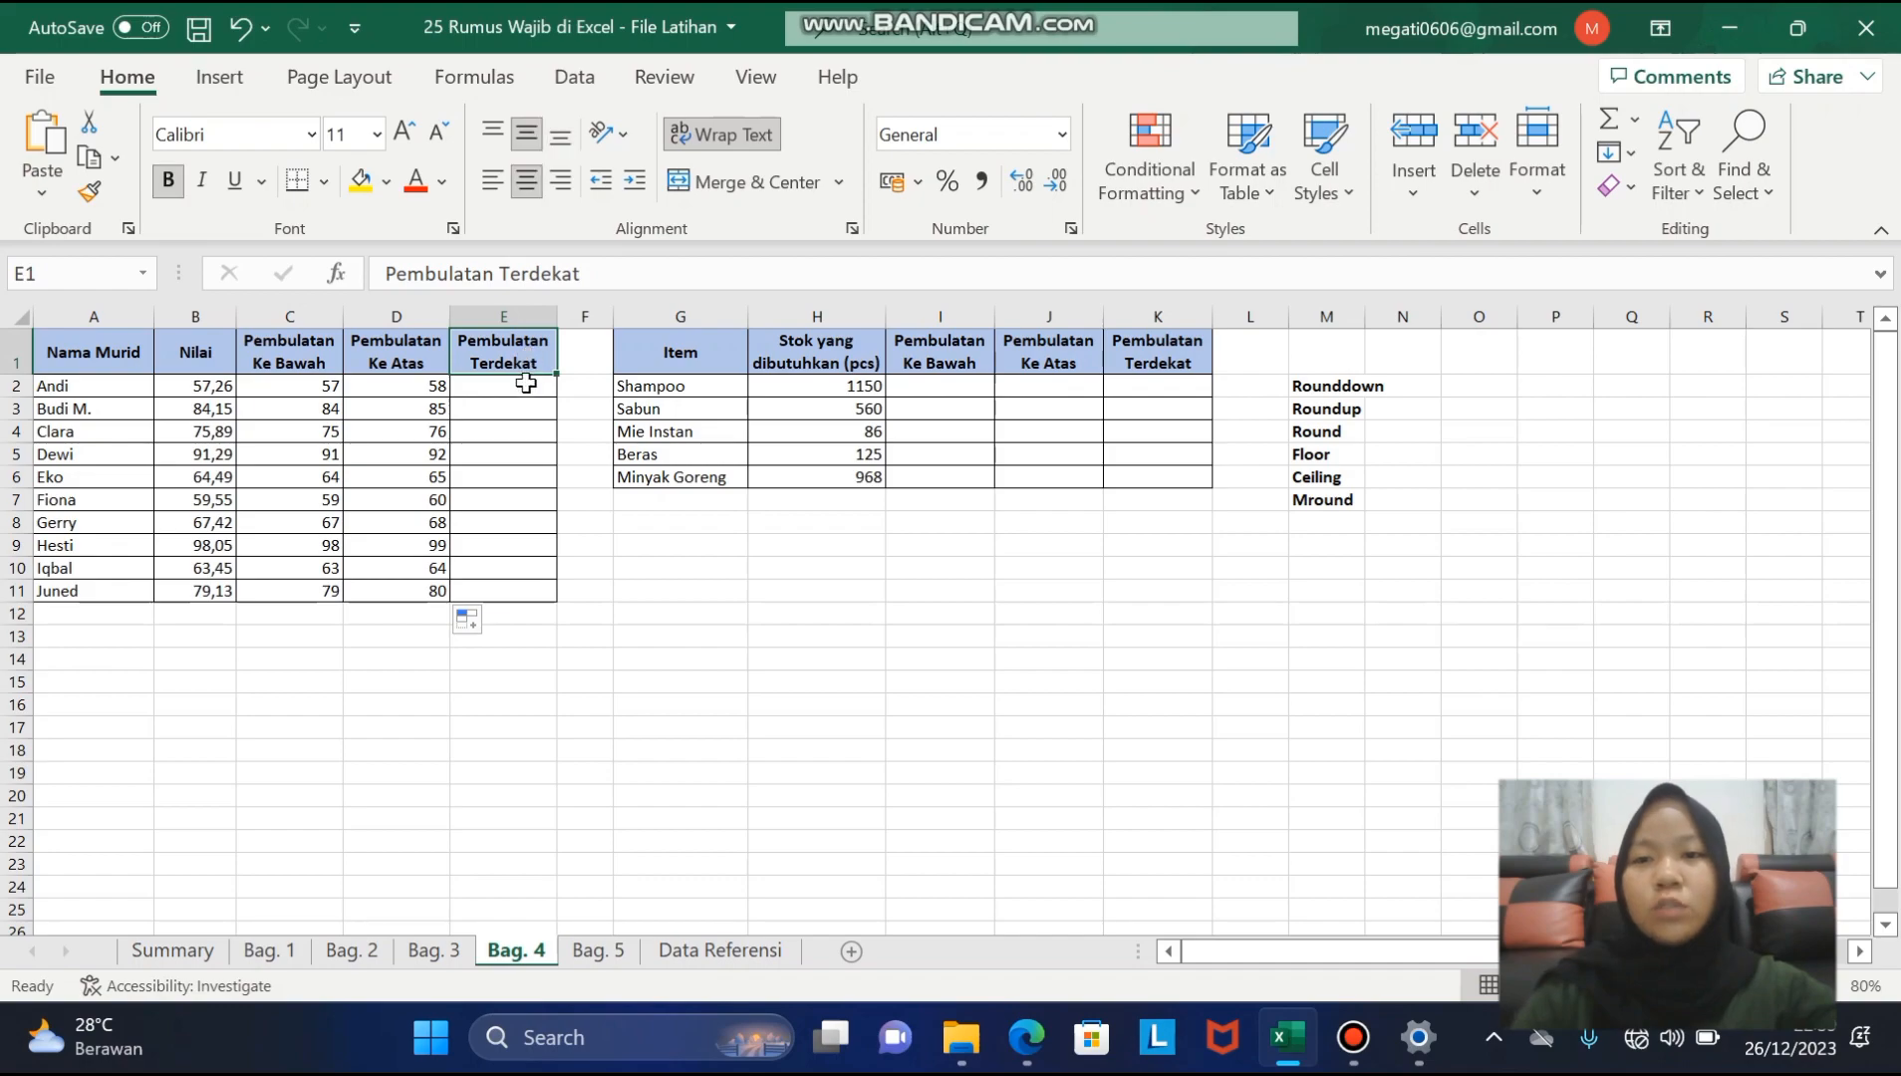
pyautogui.click(534, 384)
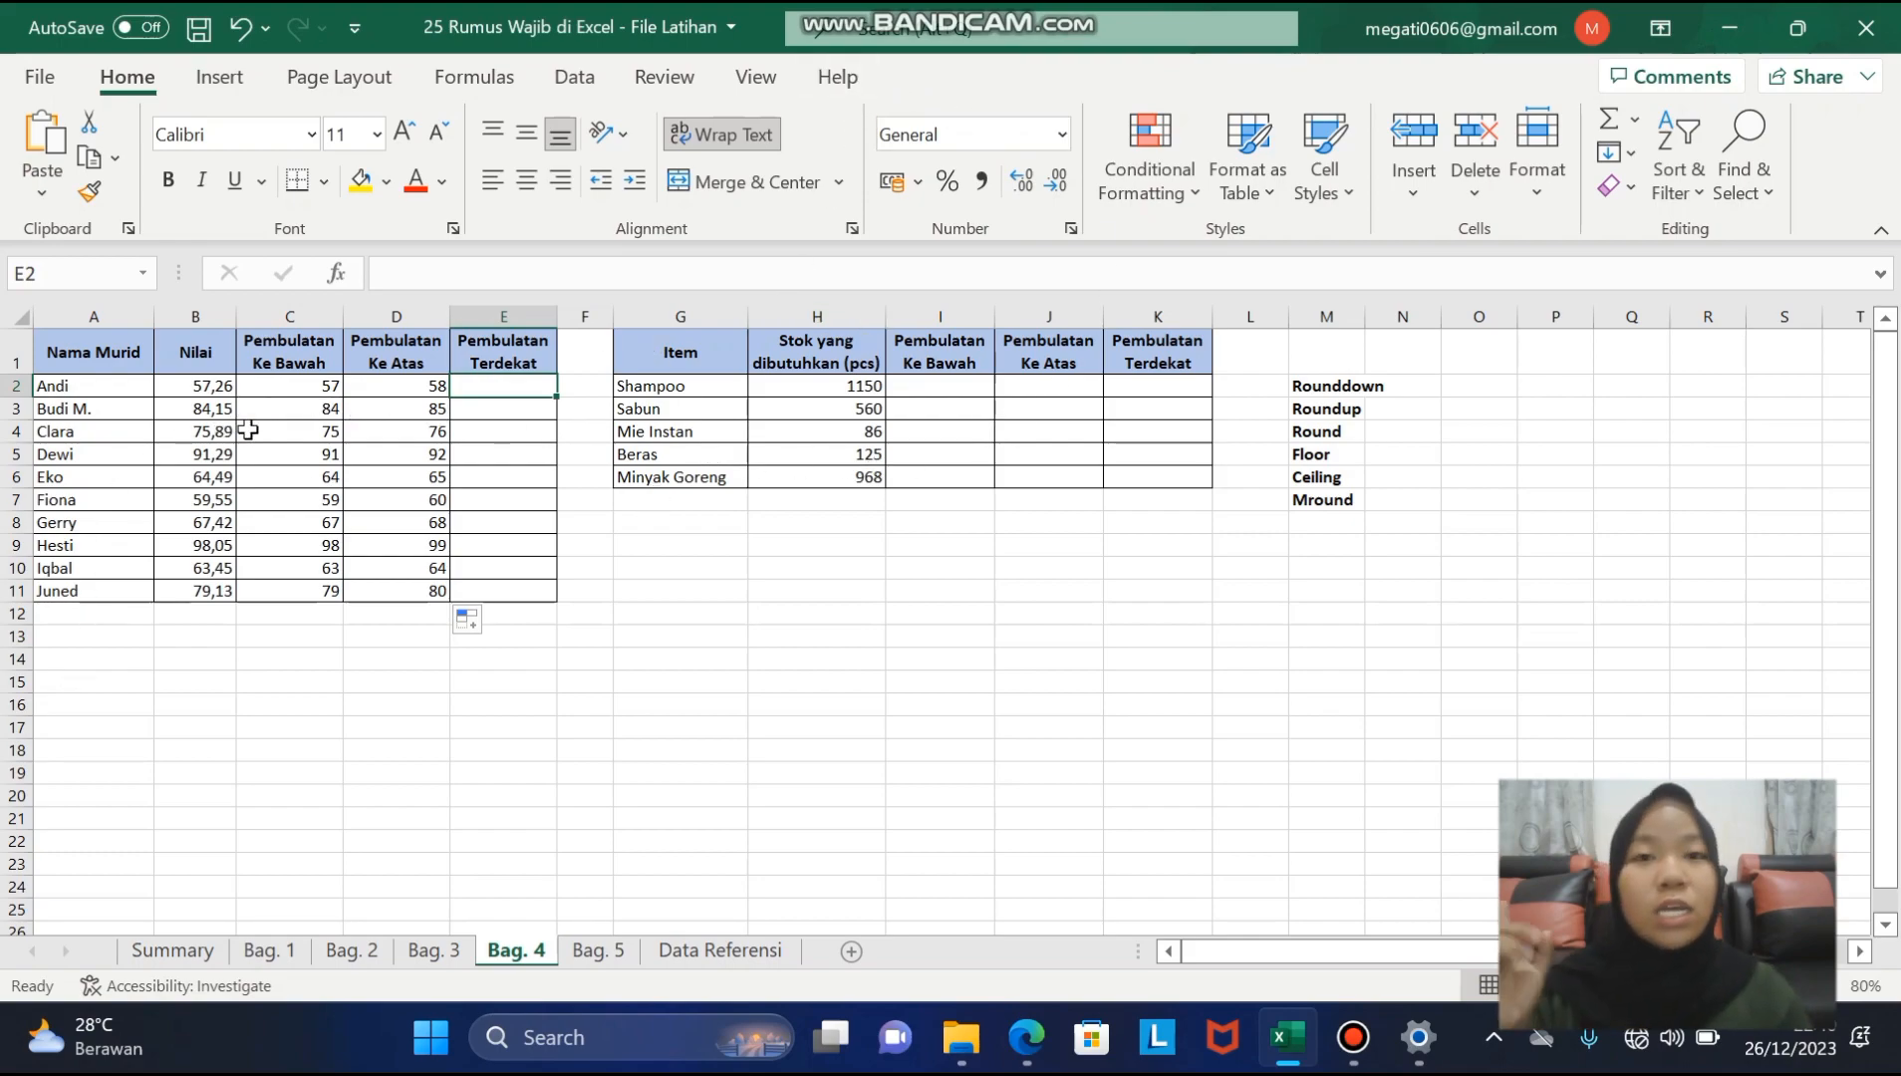
pyautogui.click(223, 386)
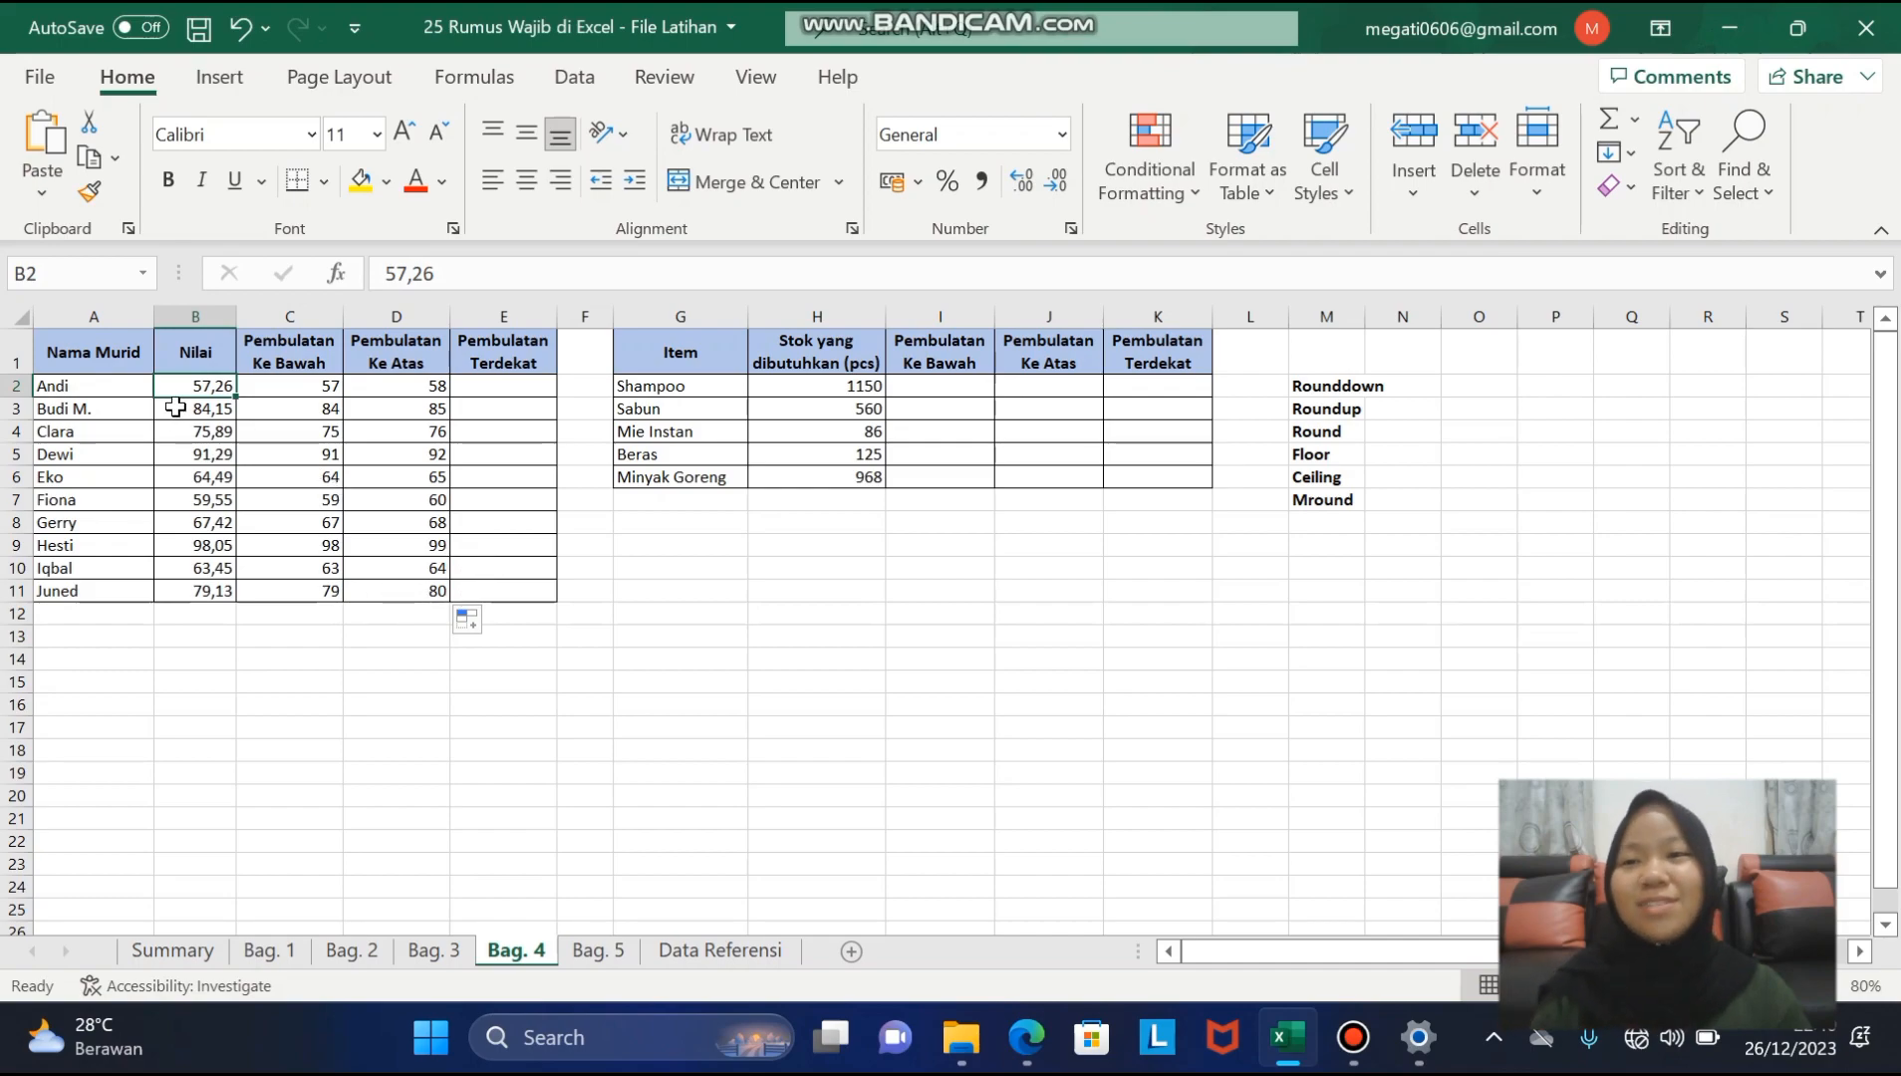
pyautogui.click(229, 431)
pyautogui.click(476, 387)
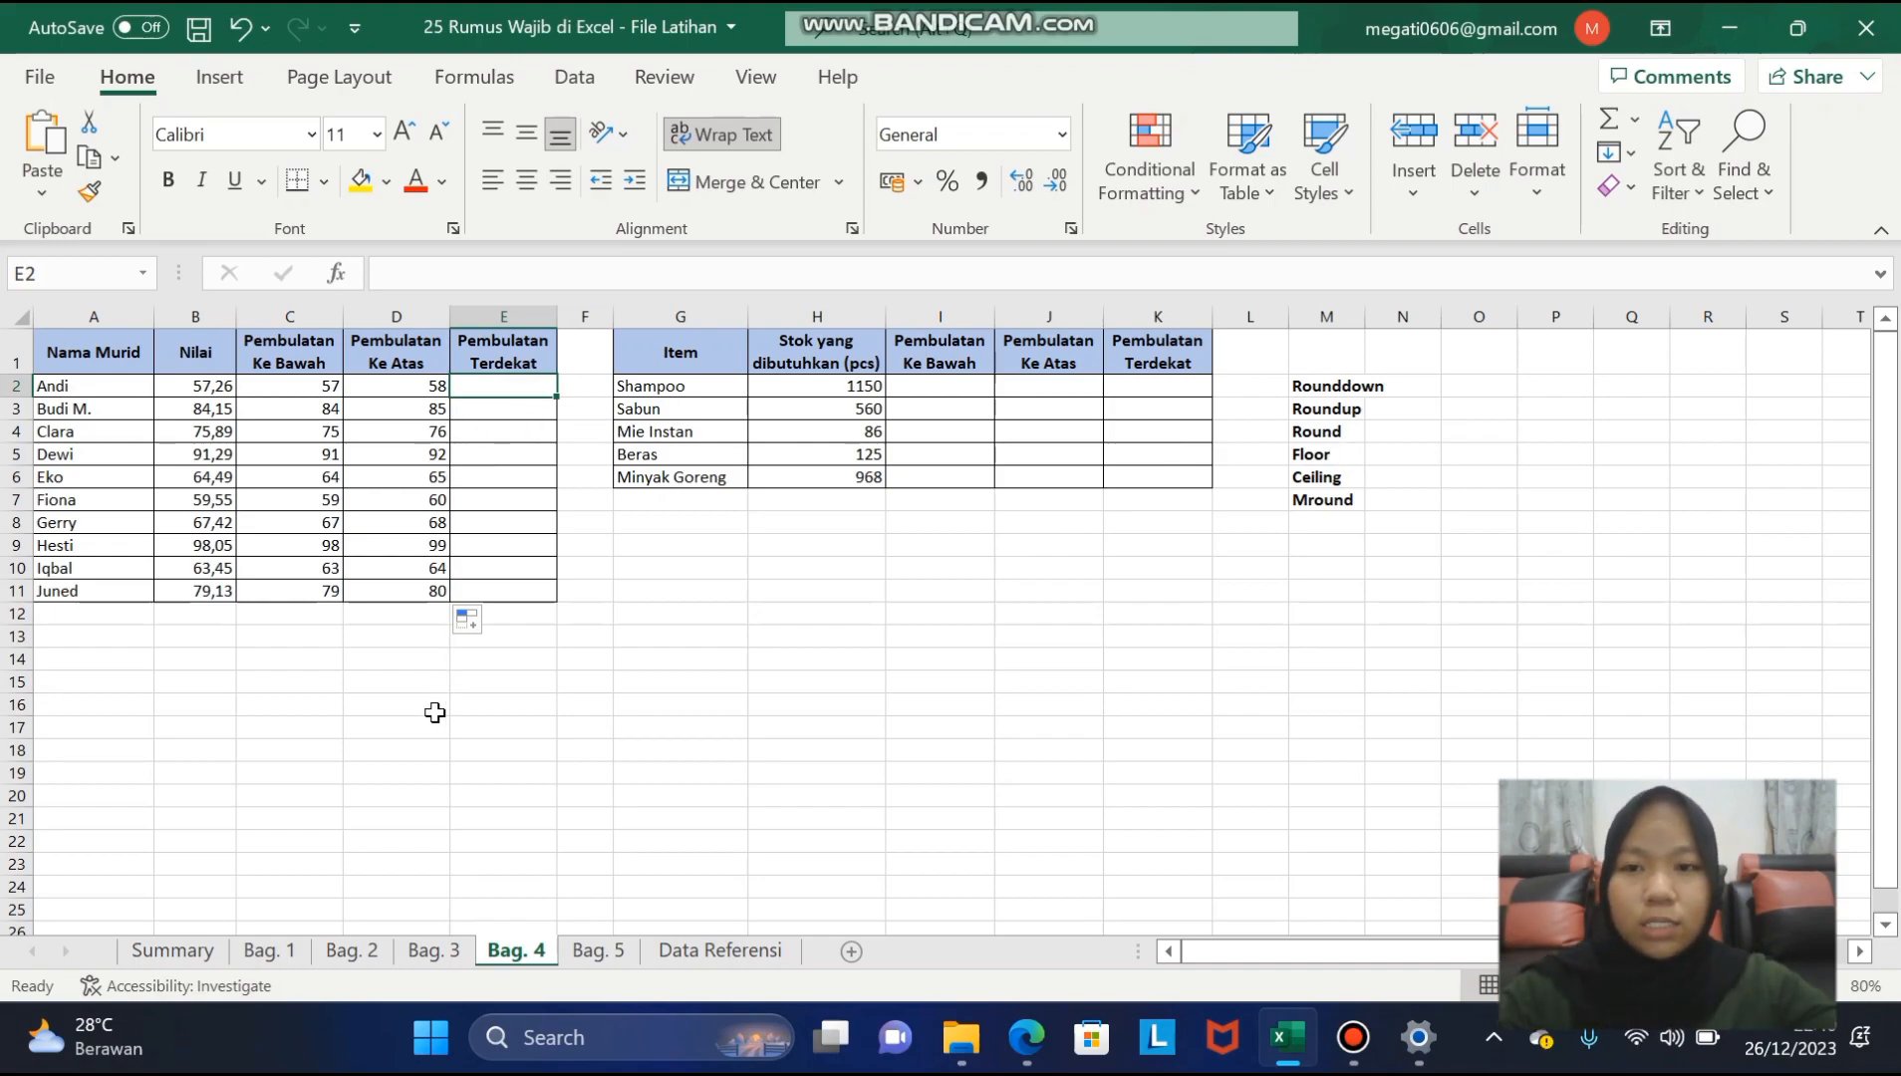
pyautogui.write('=r')
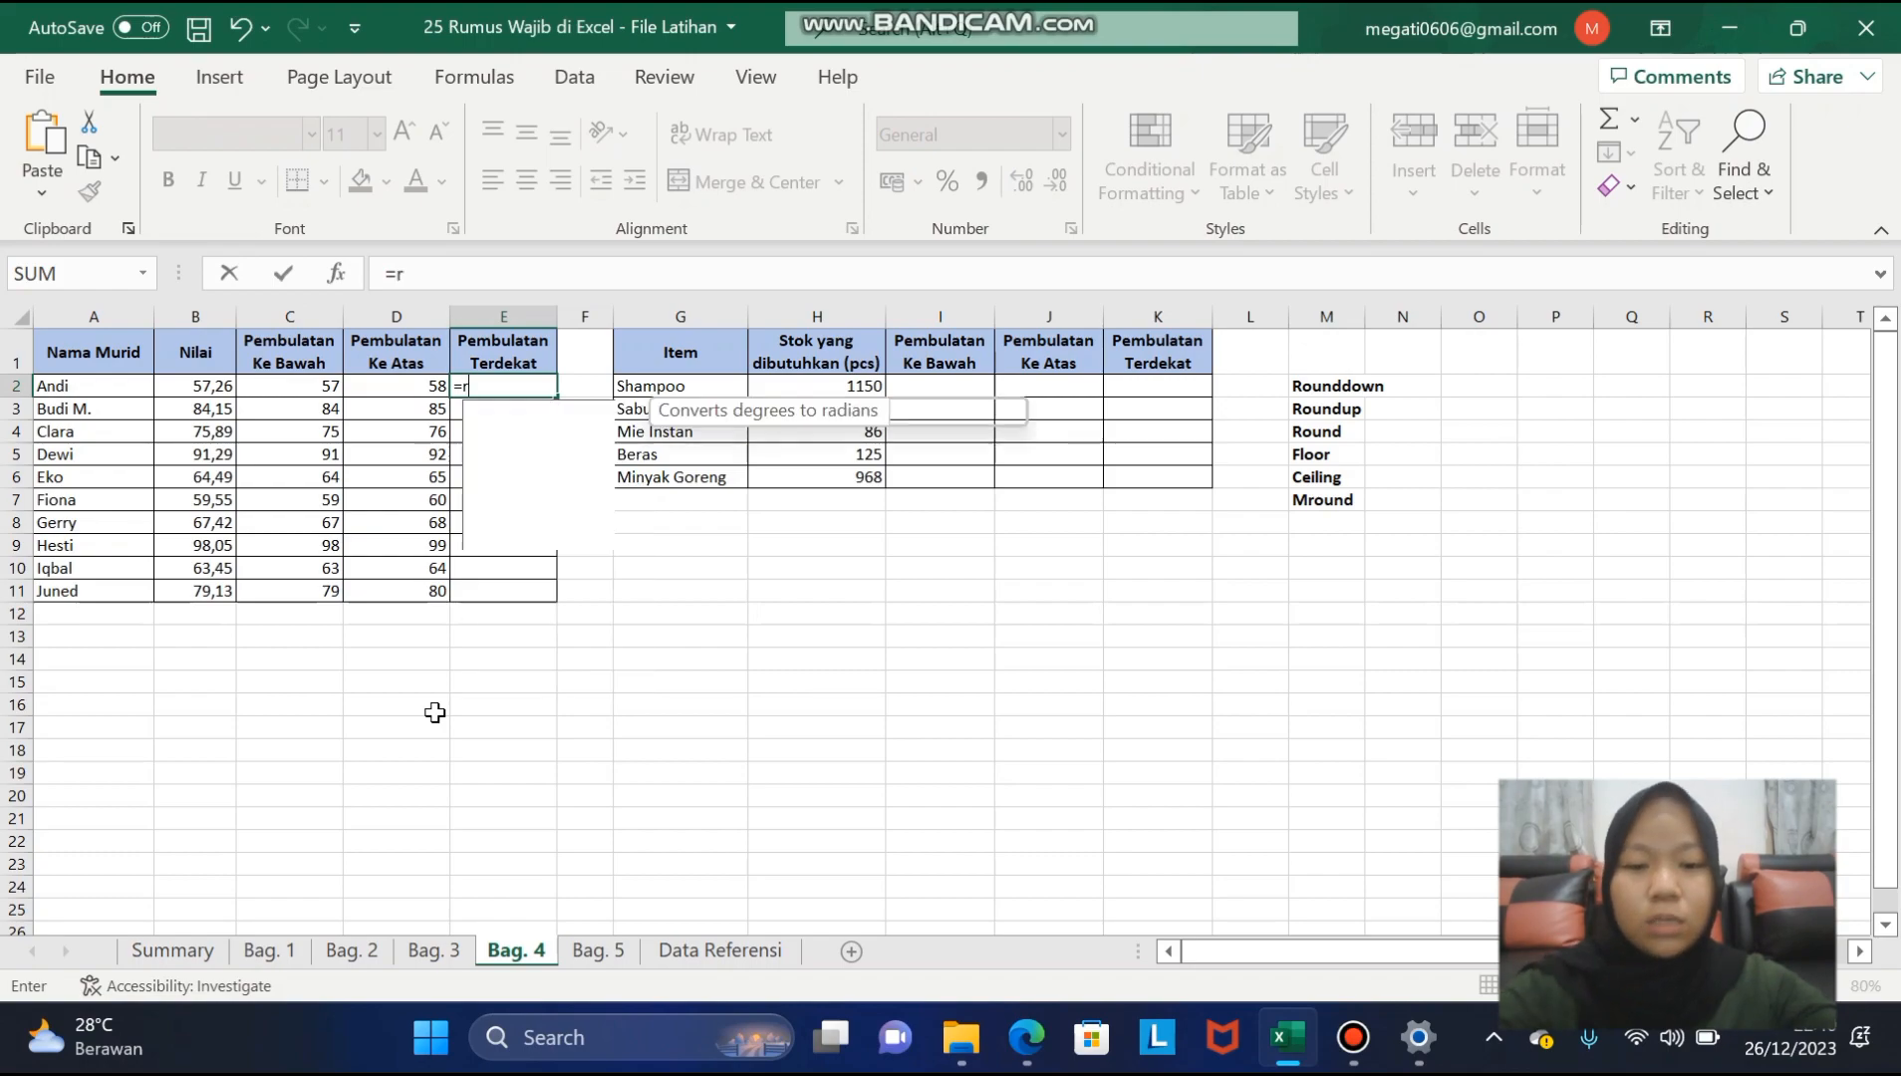
pyautogui.write('ound')
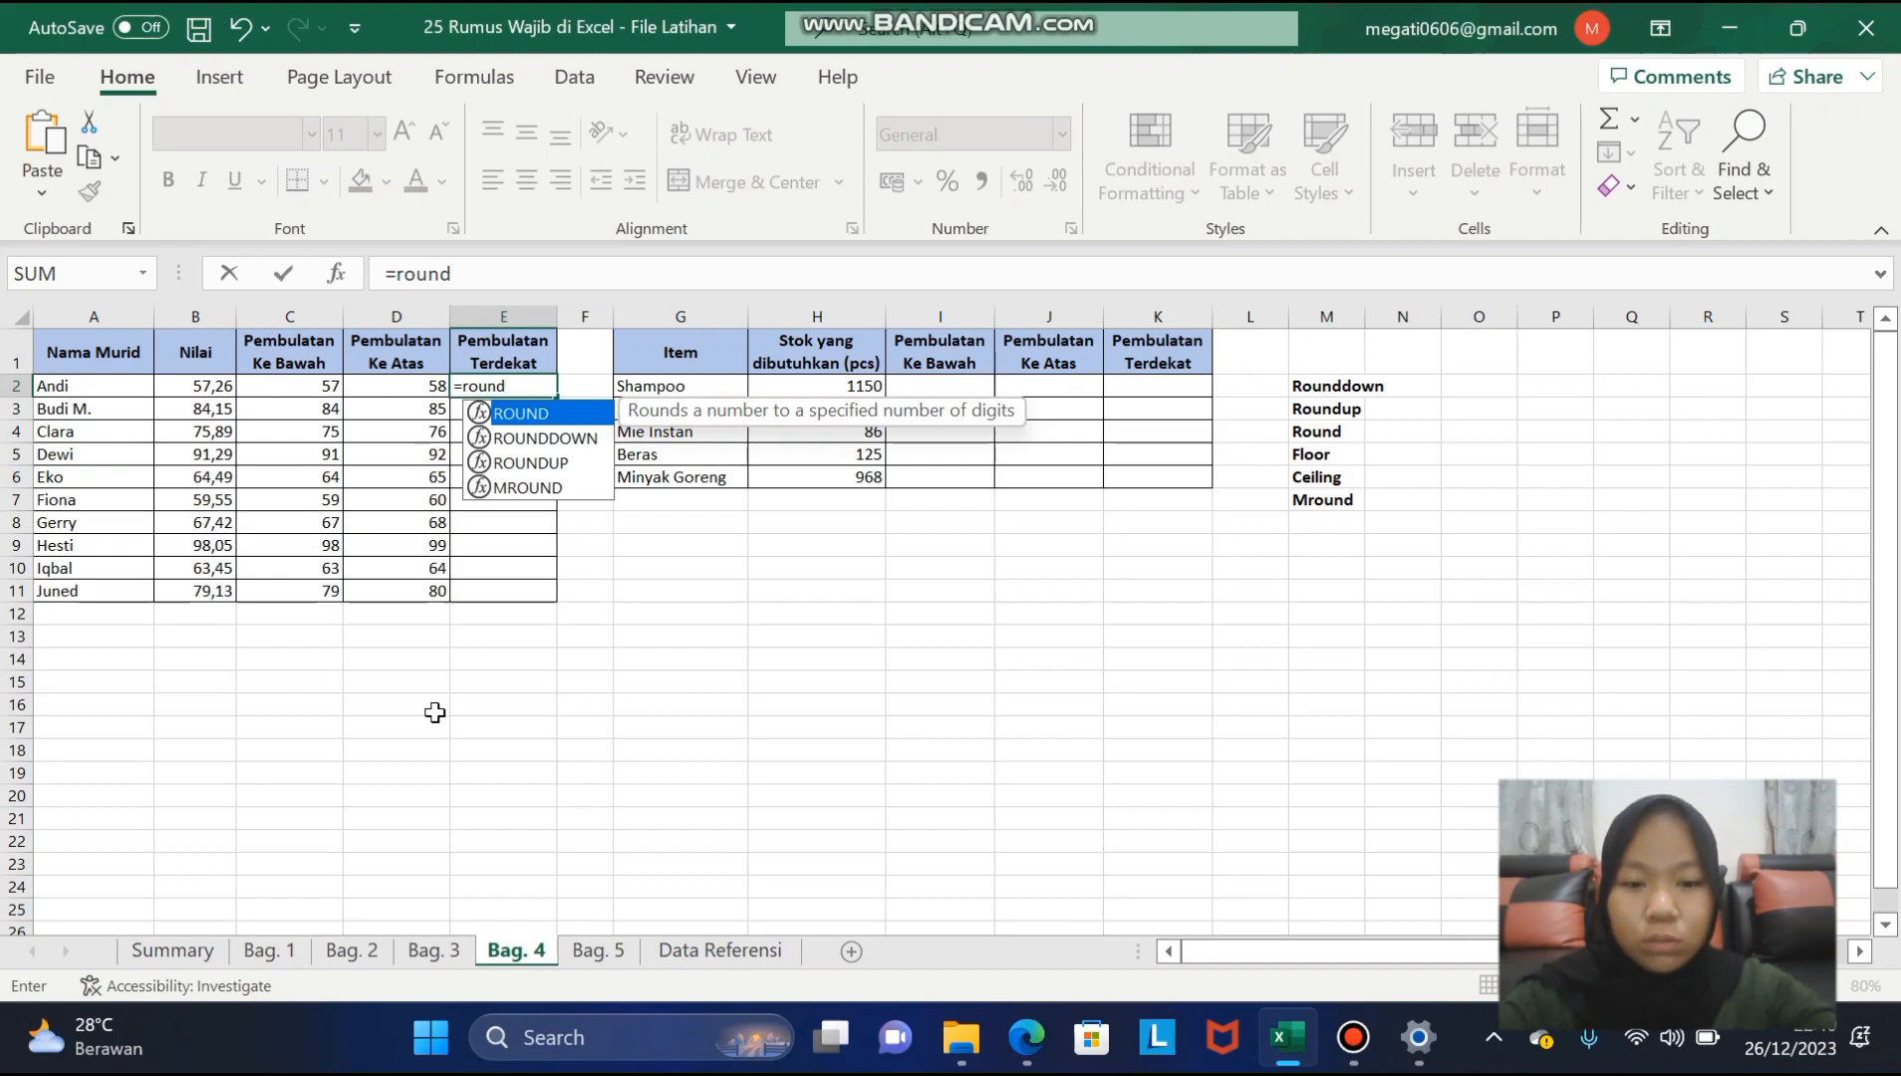
pyautogui.write('(')
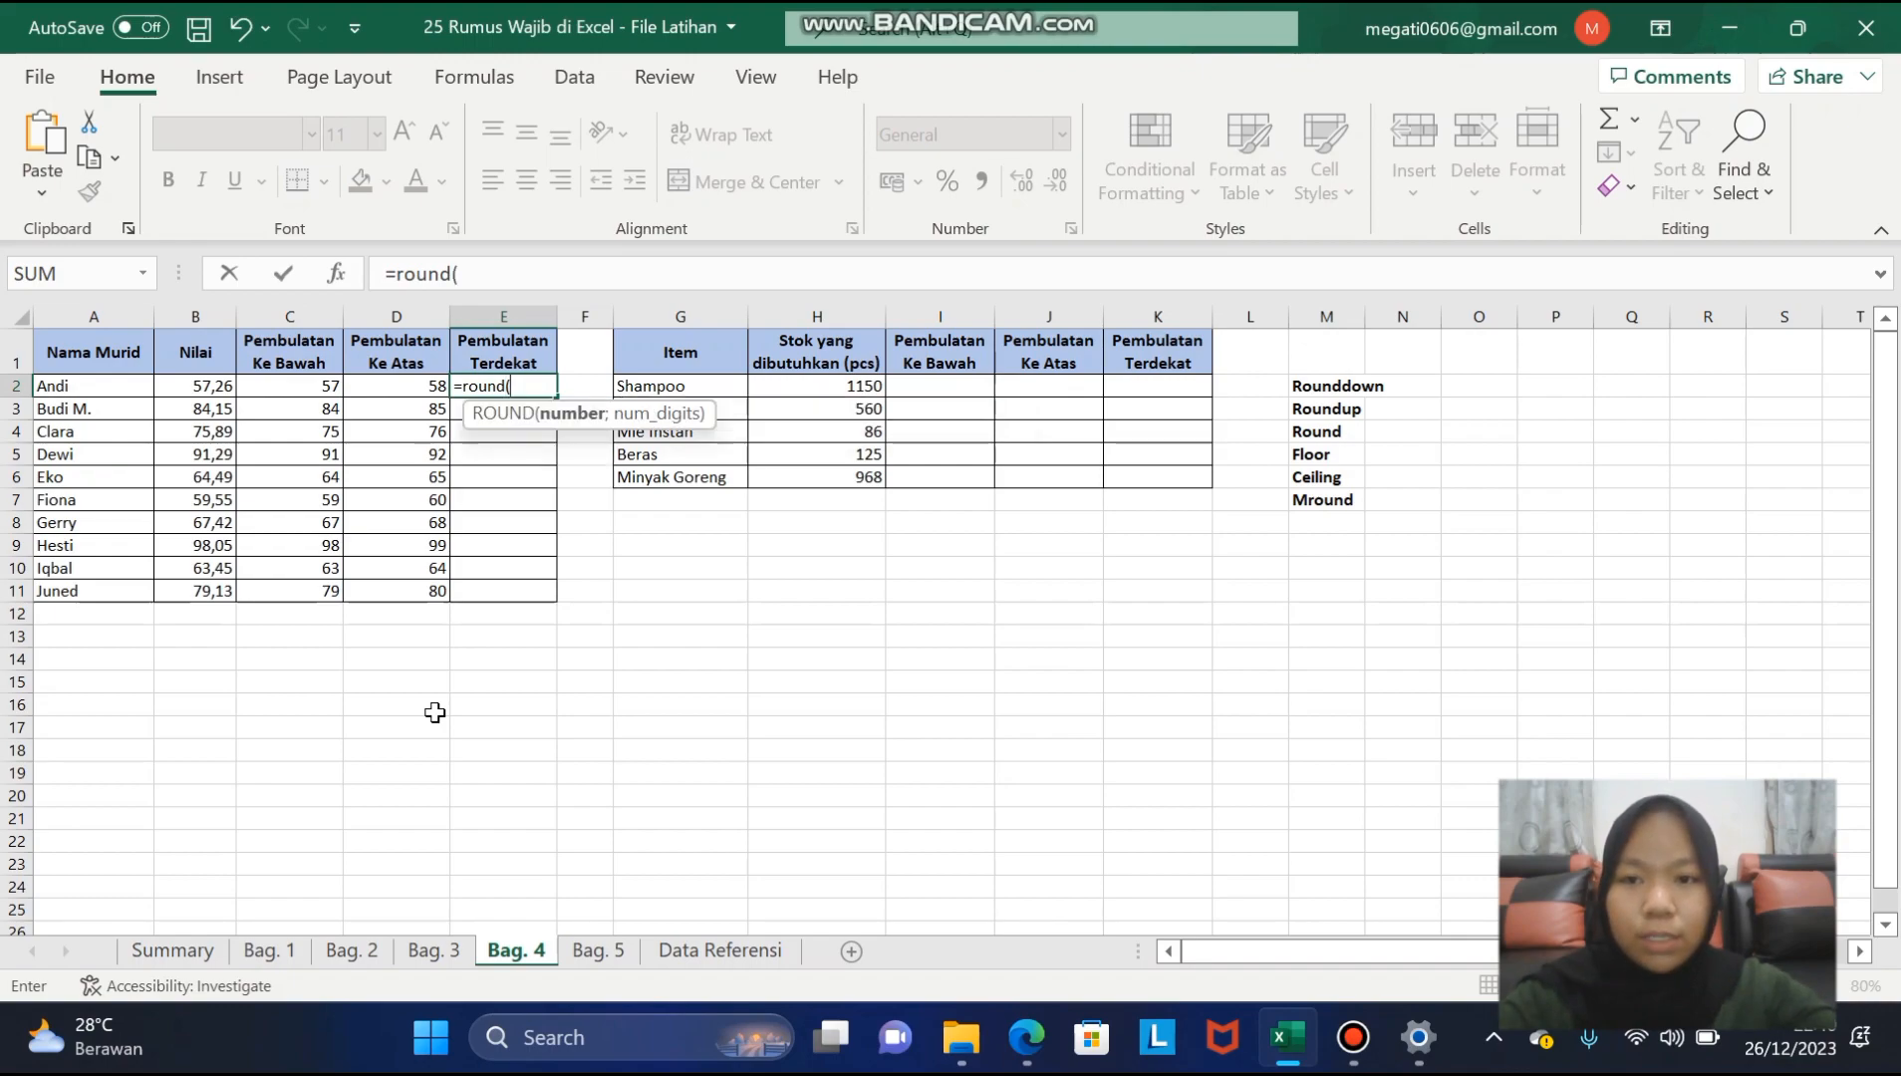
pyautogui.click(207, 385)
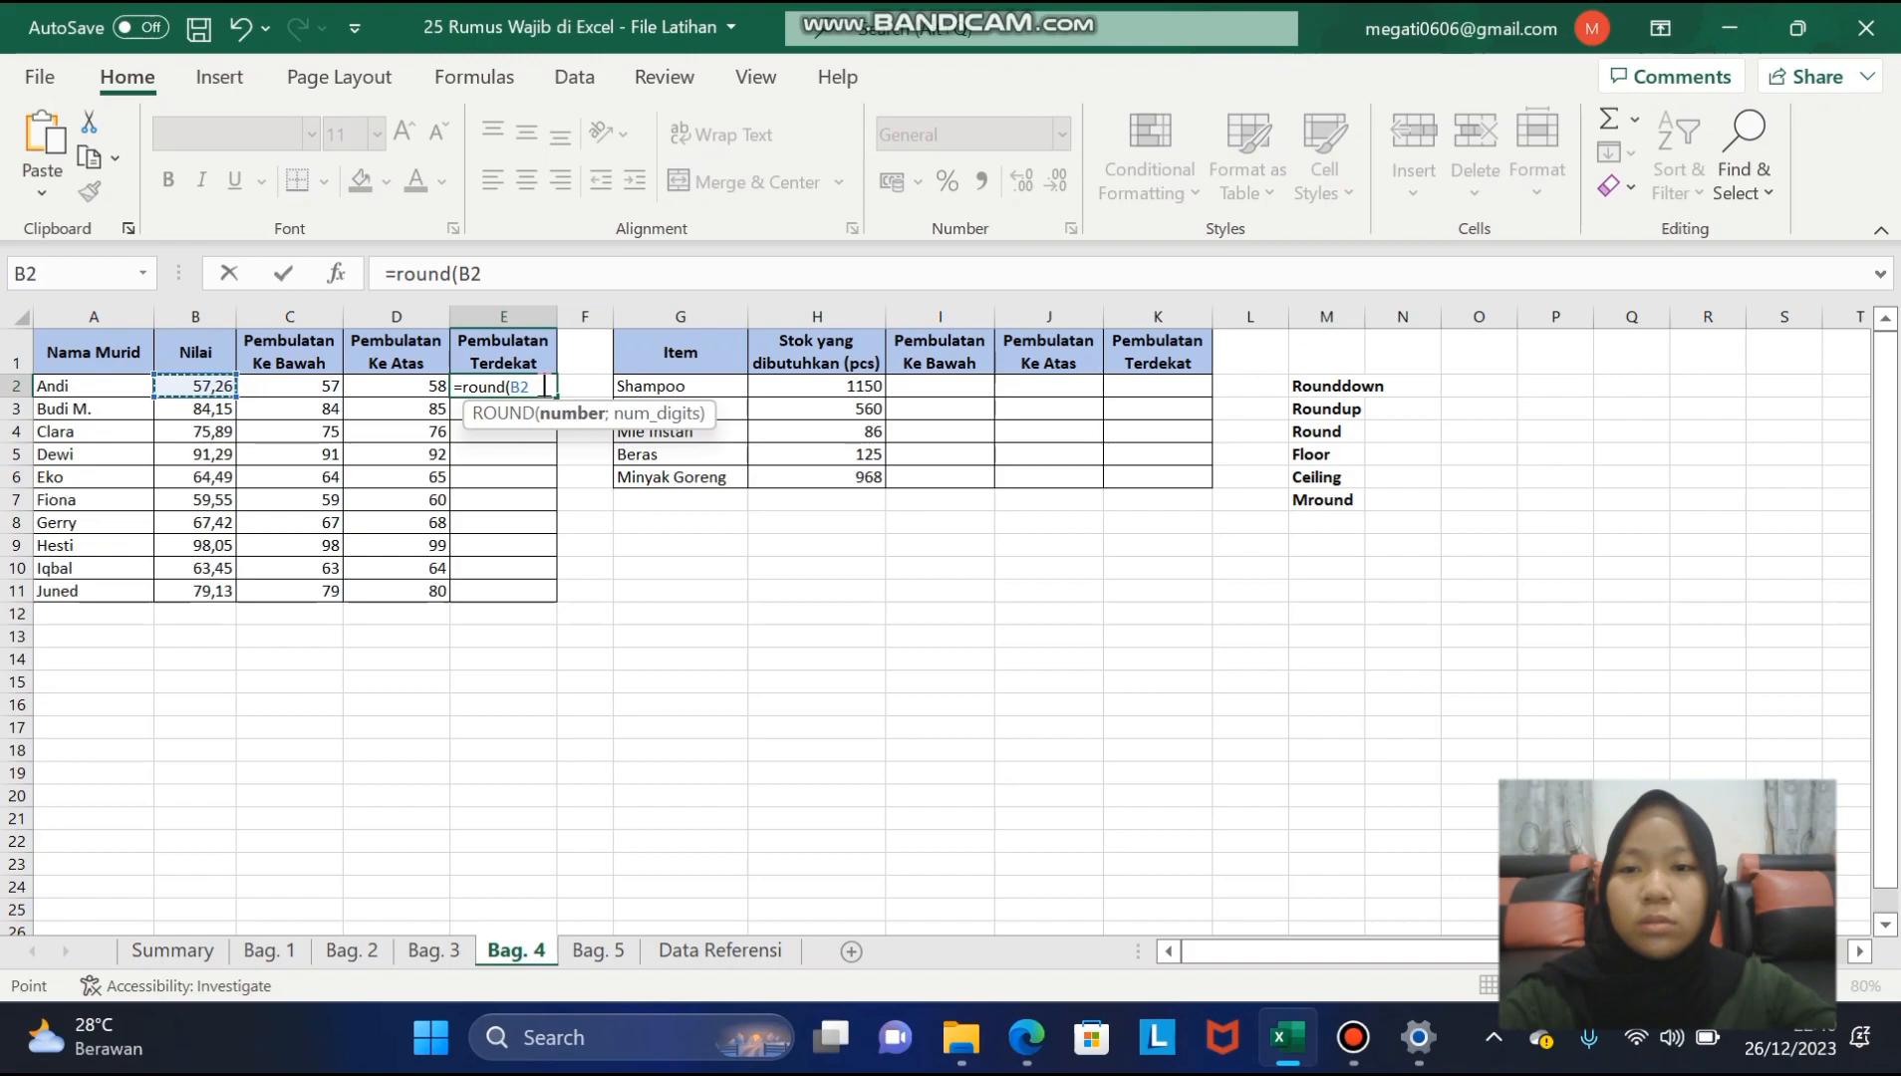
pyautogui.write(';')
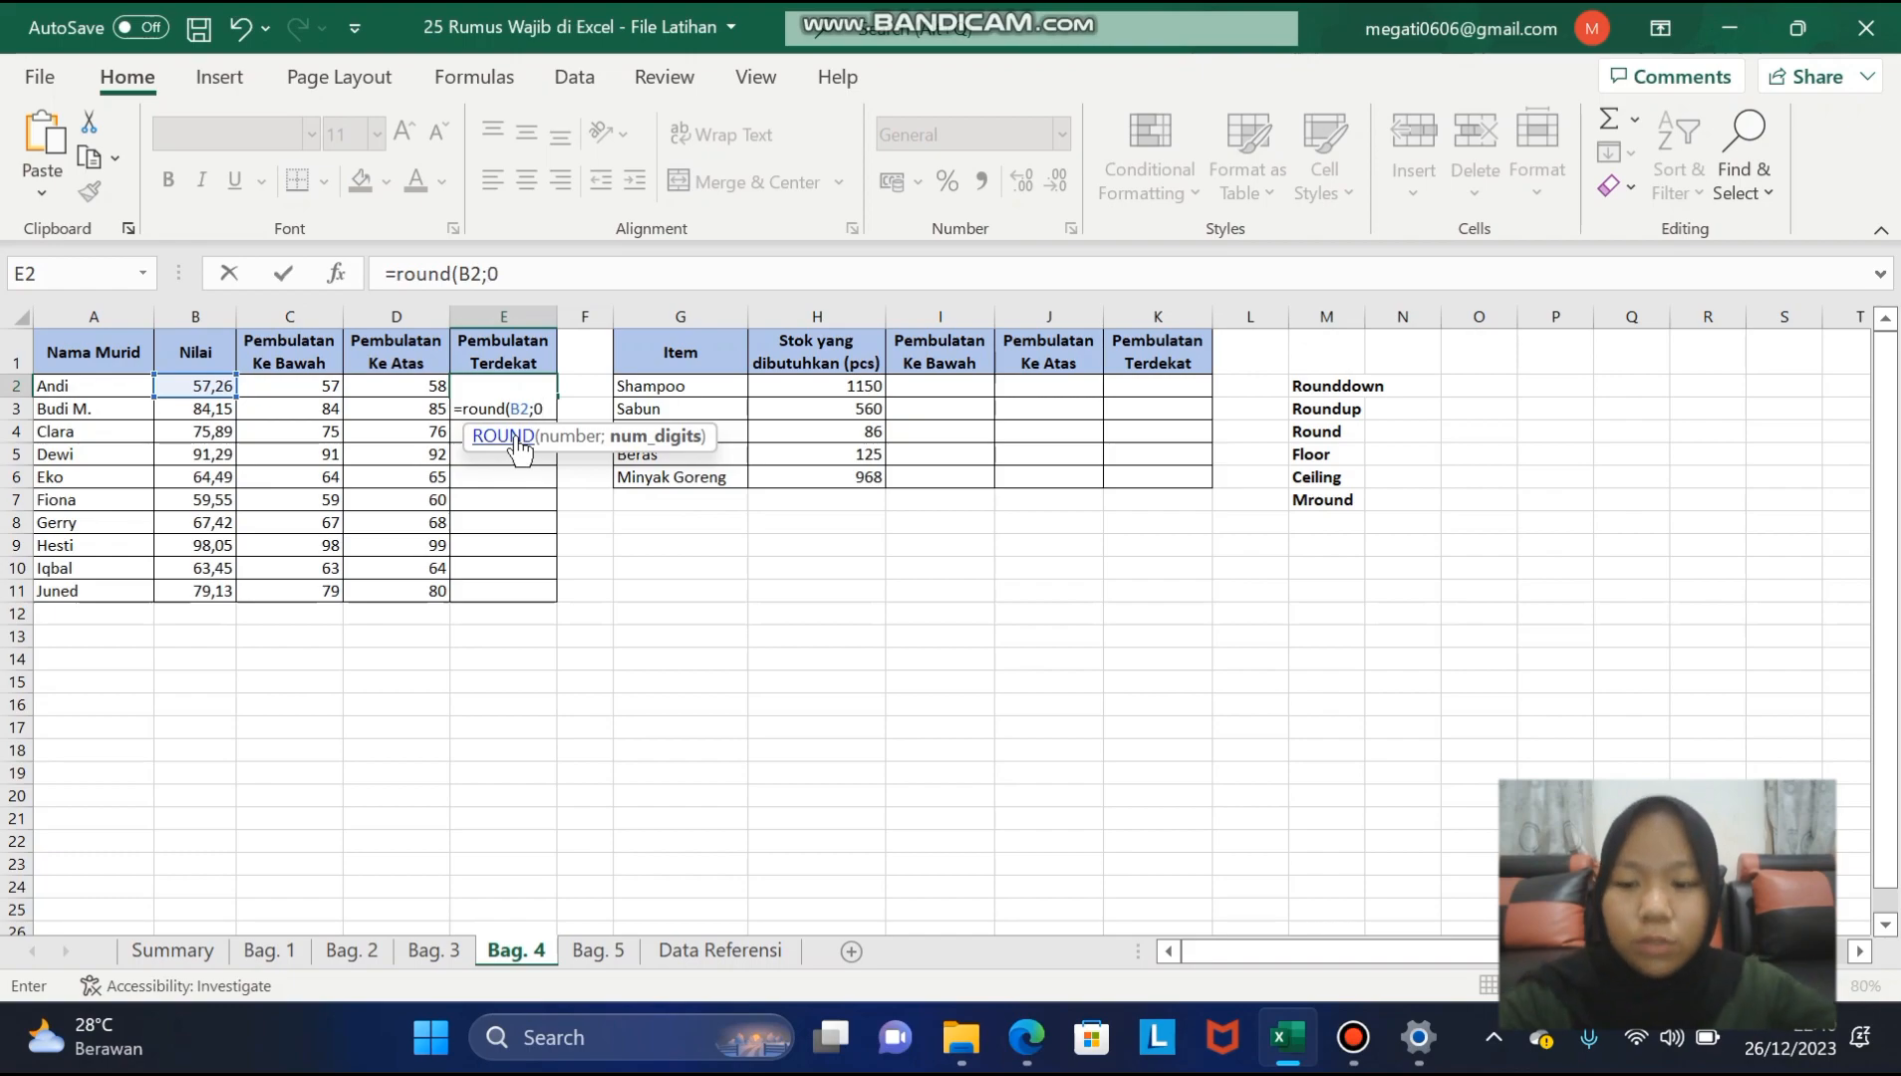
pyautogui.write('0)')
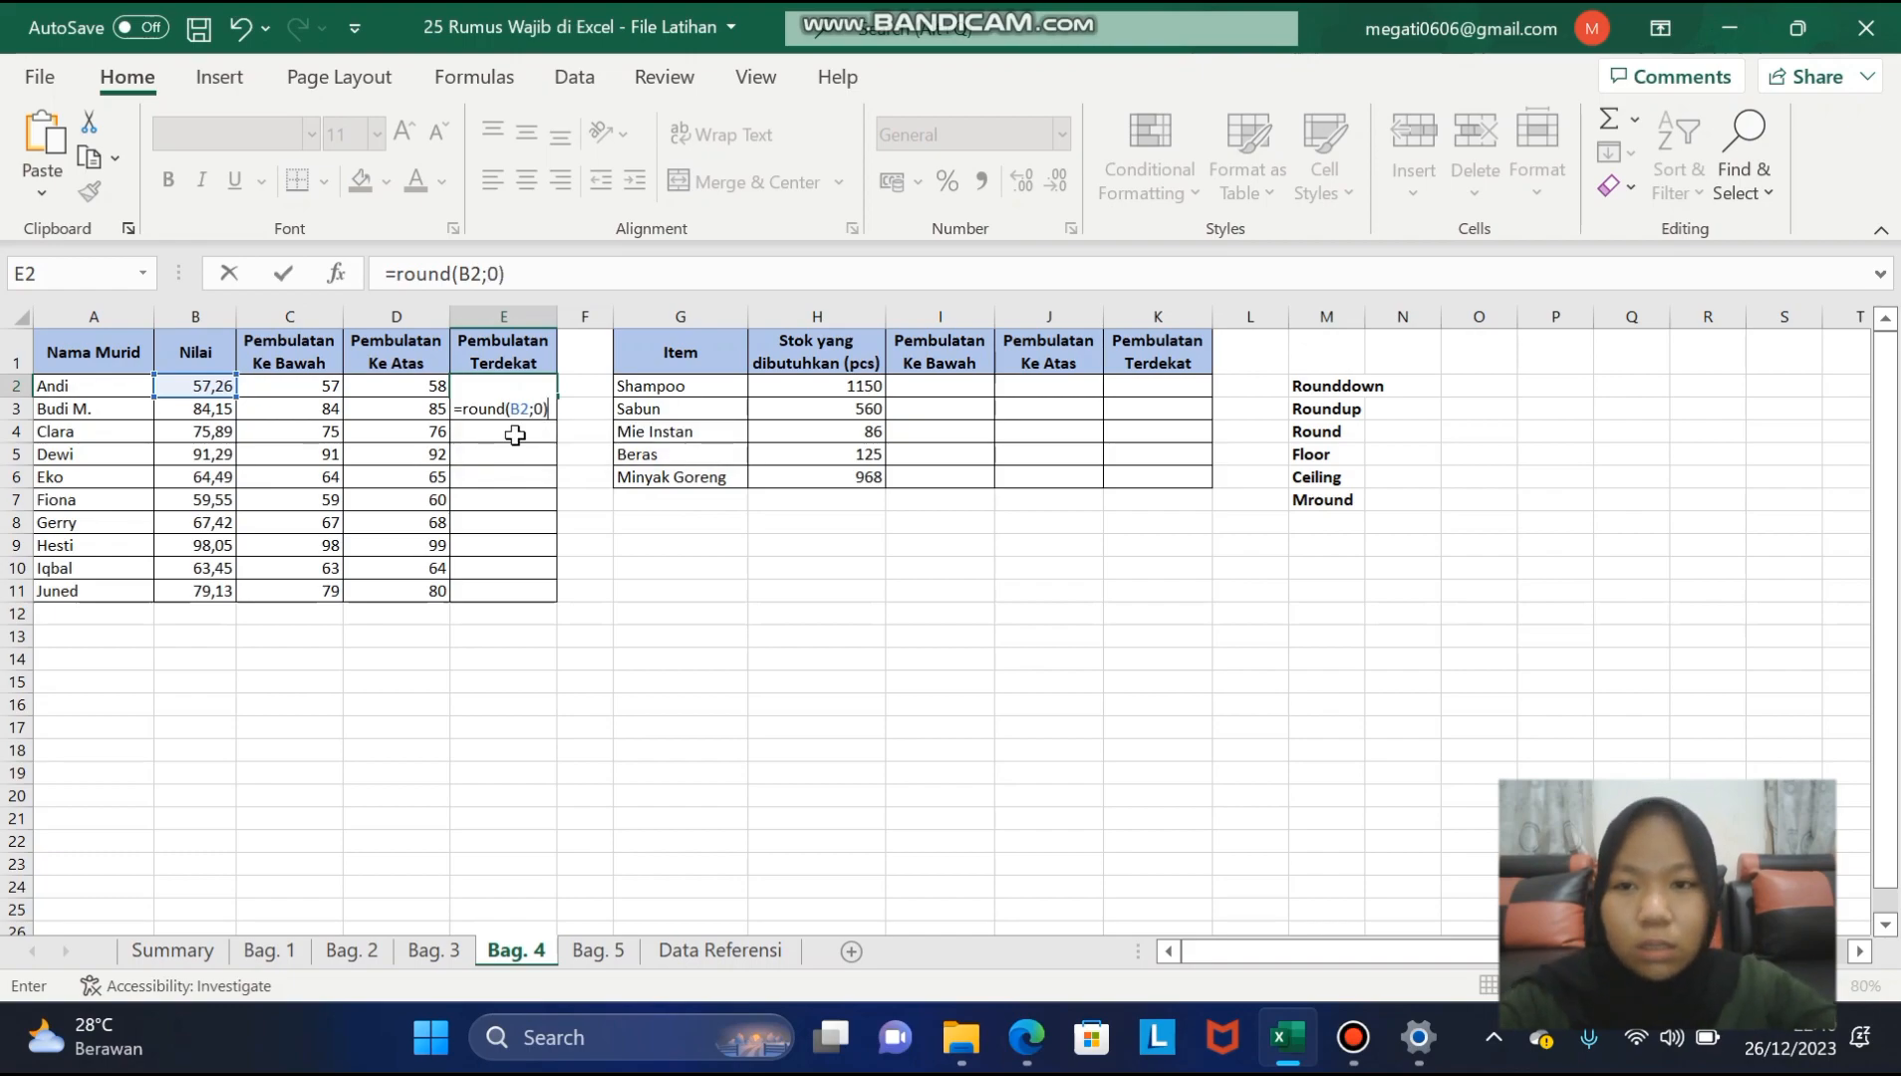
pyautogui.press('Return')
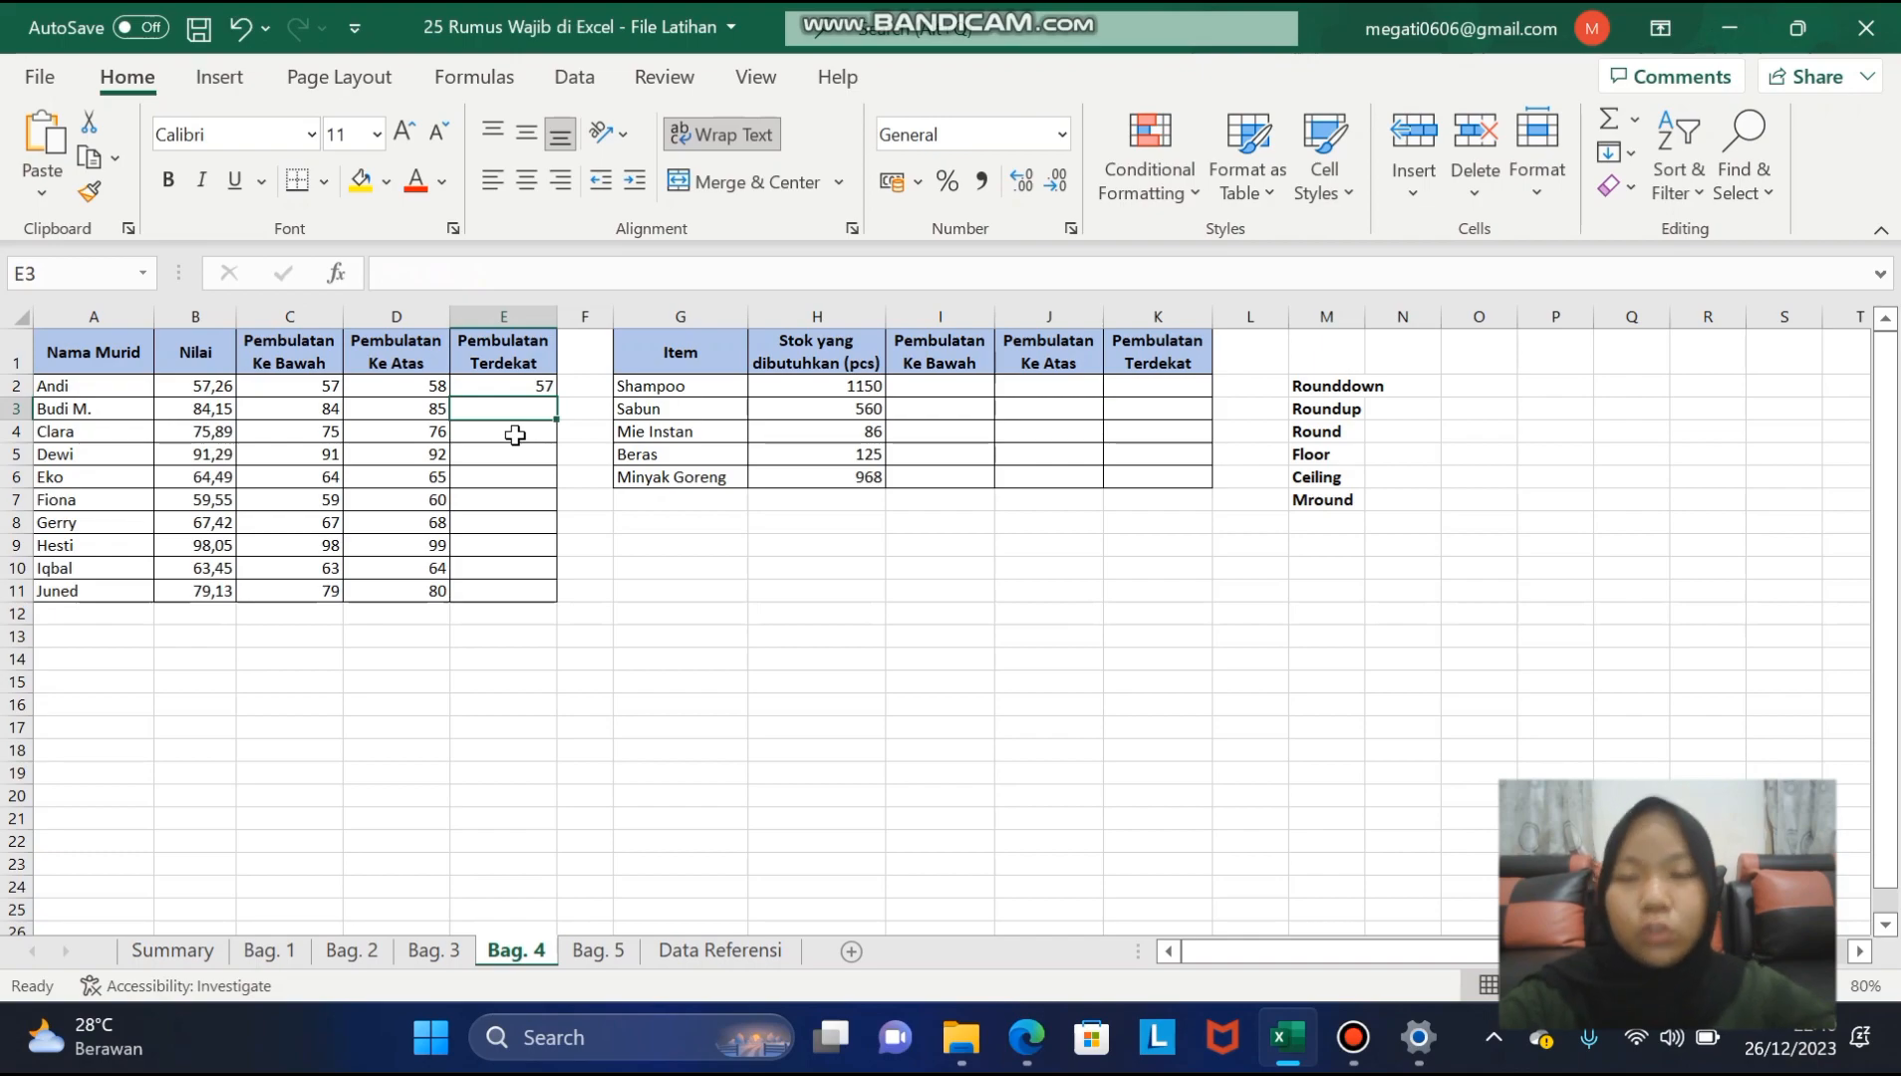
# - Fill the ROUND formula in E2 down to E11 for the remaining students
pyautogui.moveTo(516, 386); pyautogui.dragTo(555, 395)
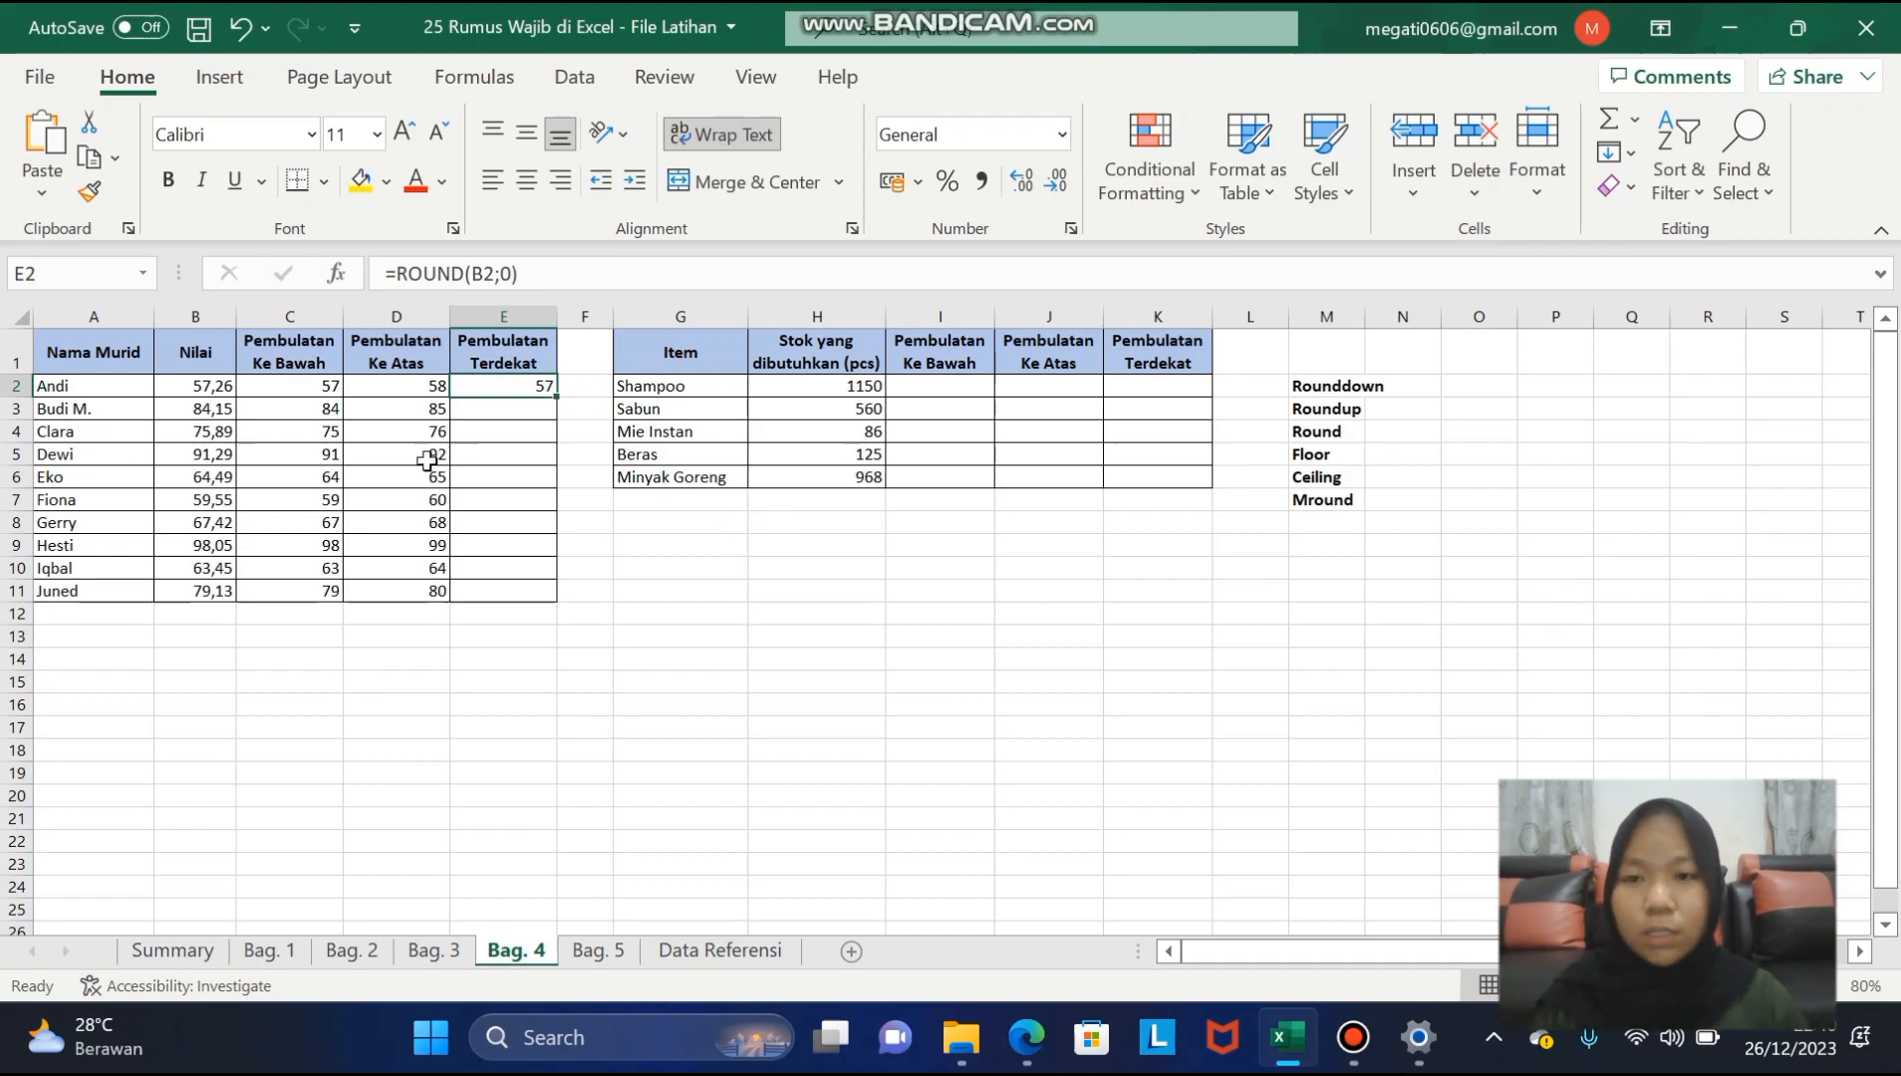
pyautogui.doubleClick(557, 395)
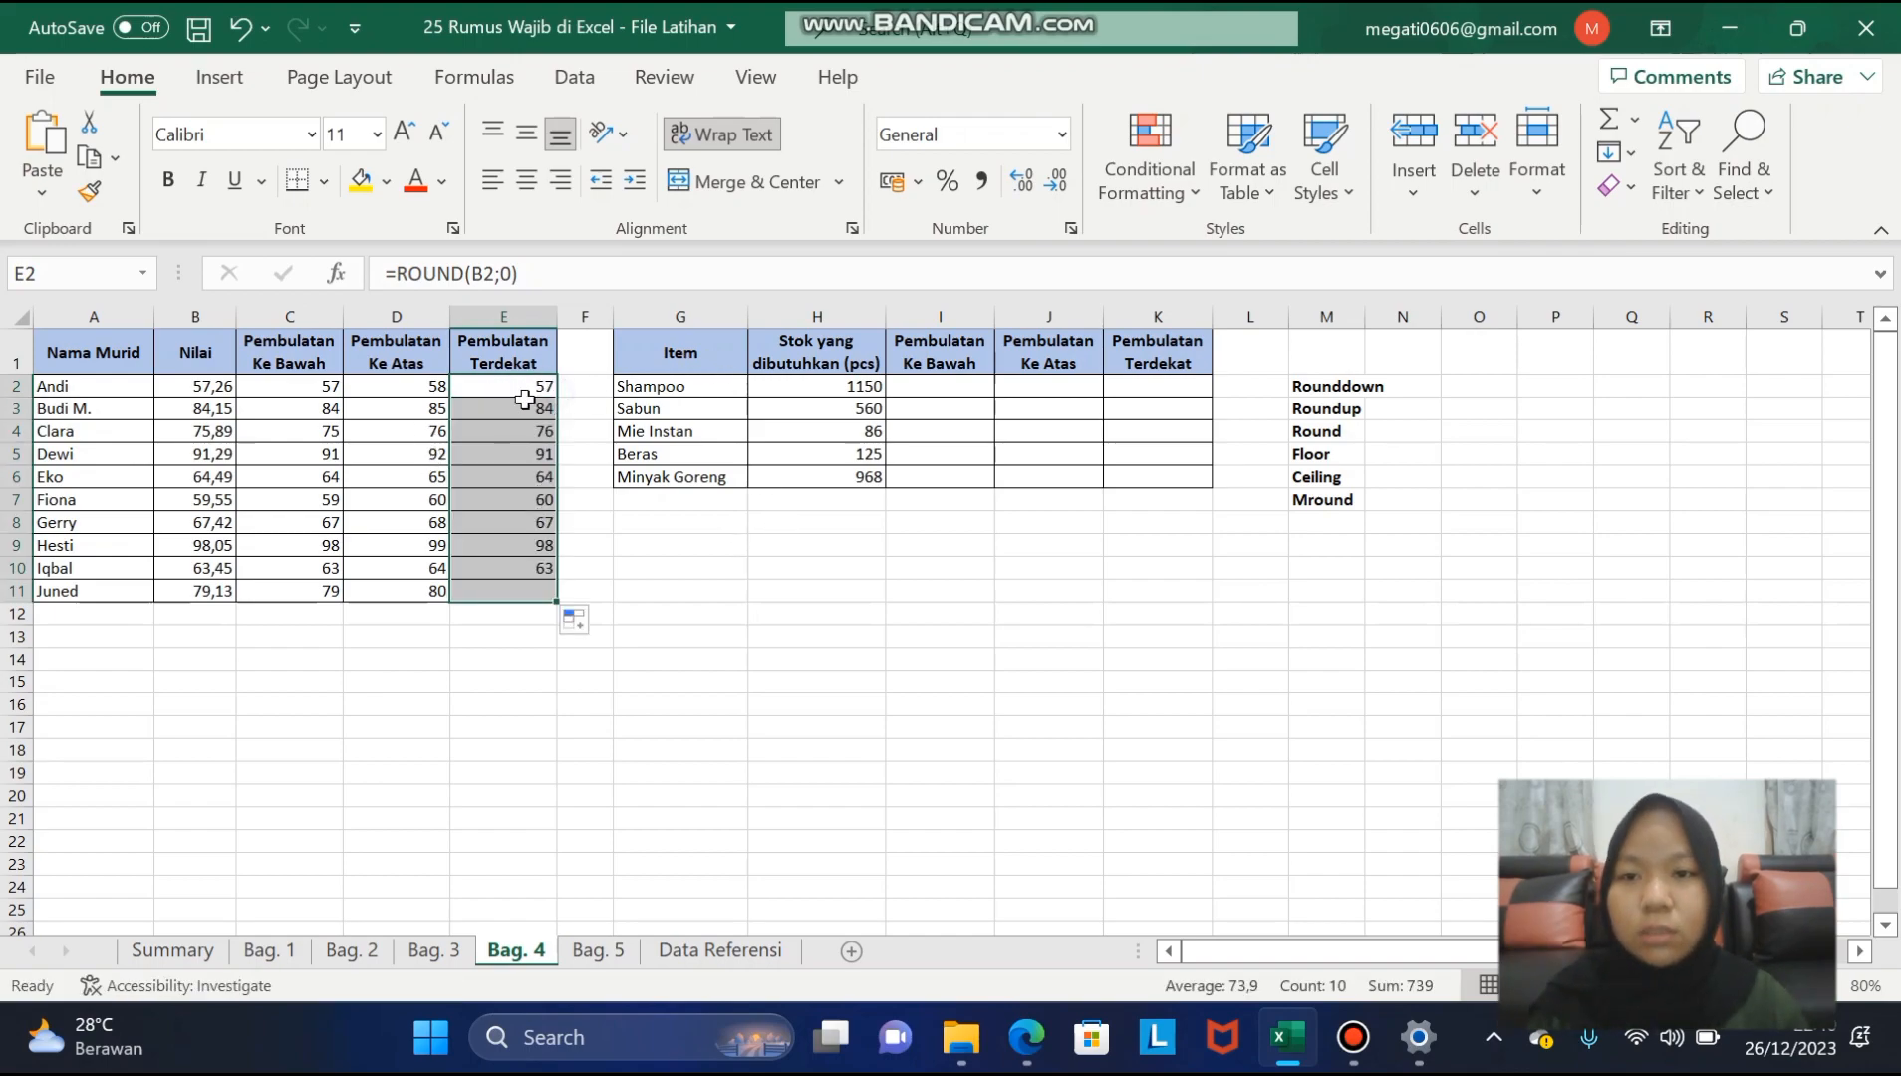
pyautogui.click(574, 433)
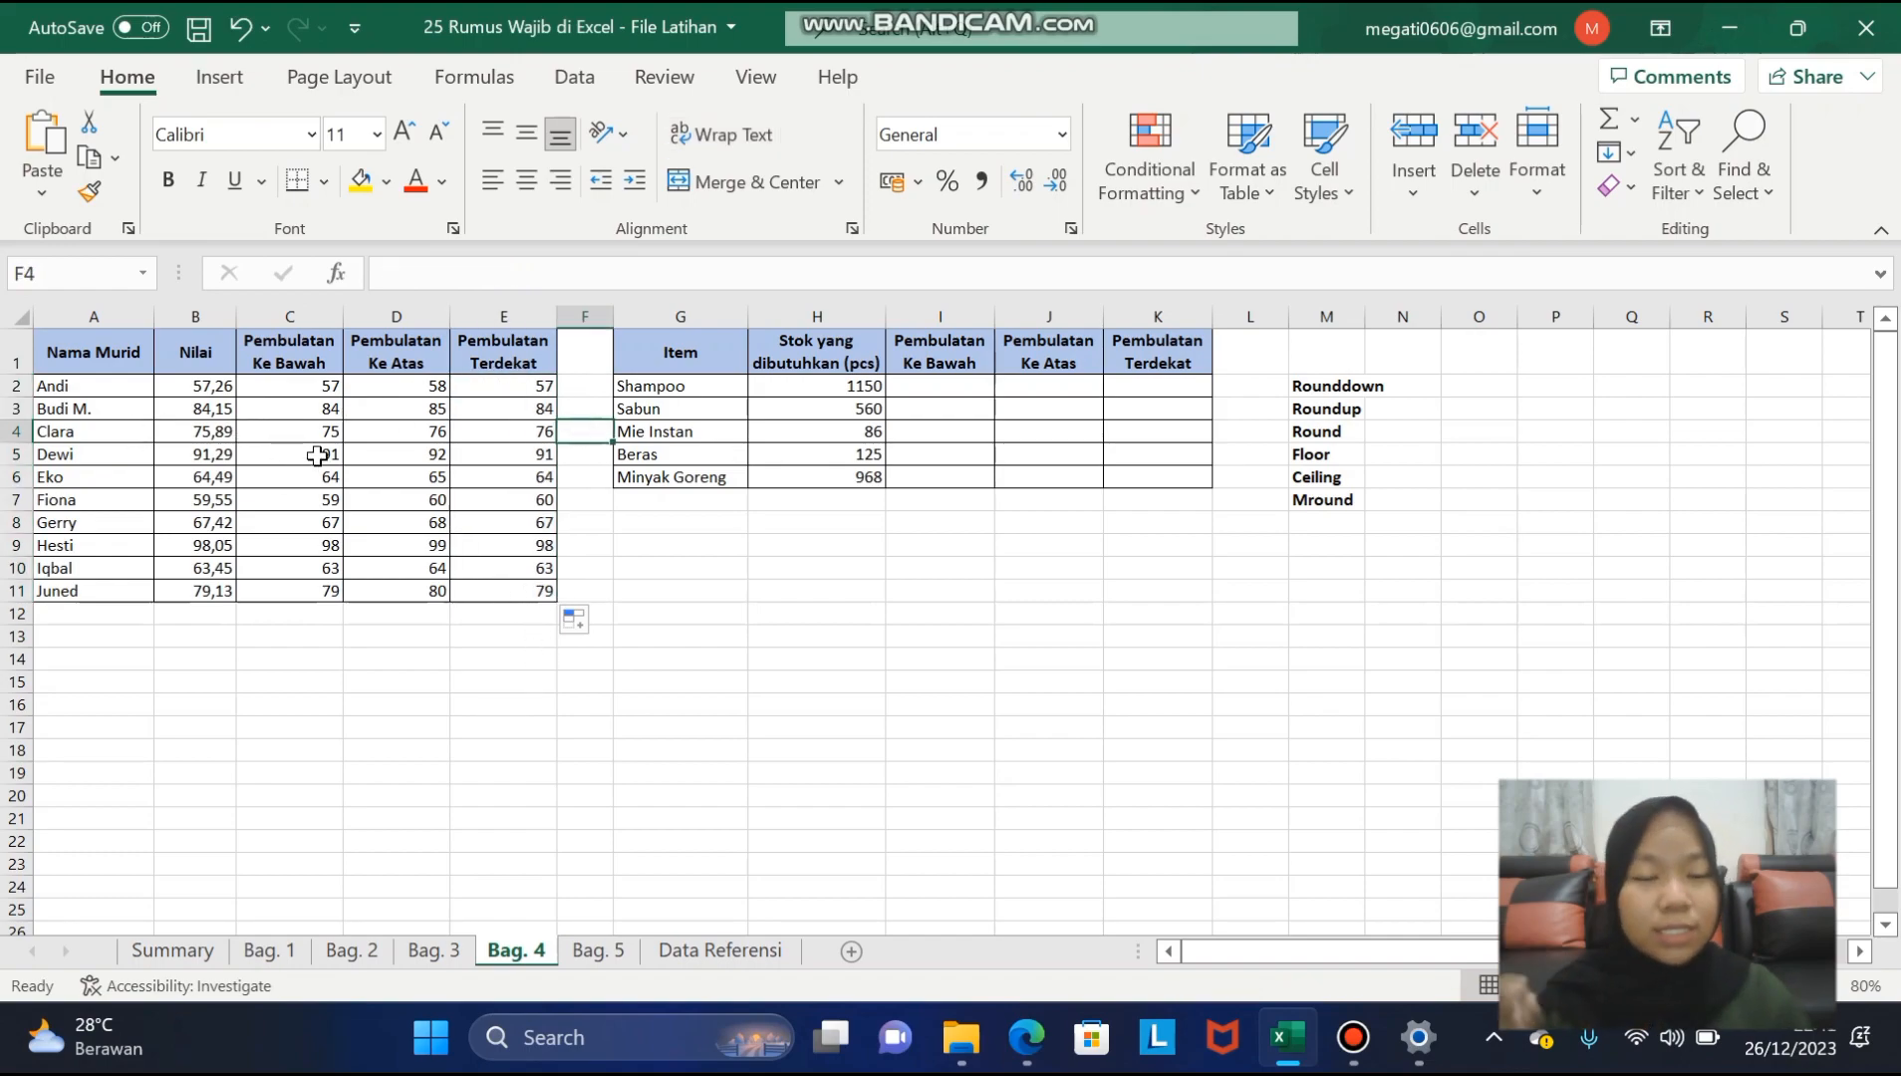
# - Compare the Pembulatan Terdekat results in column E with the original Nilai in column B for the first three students
pyautogui.click(319, 390)
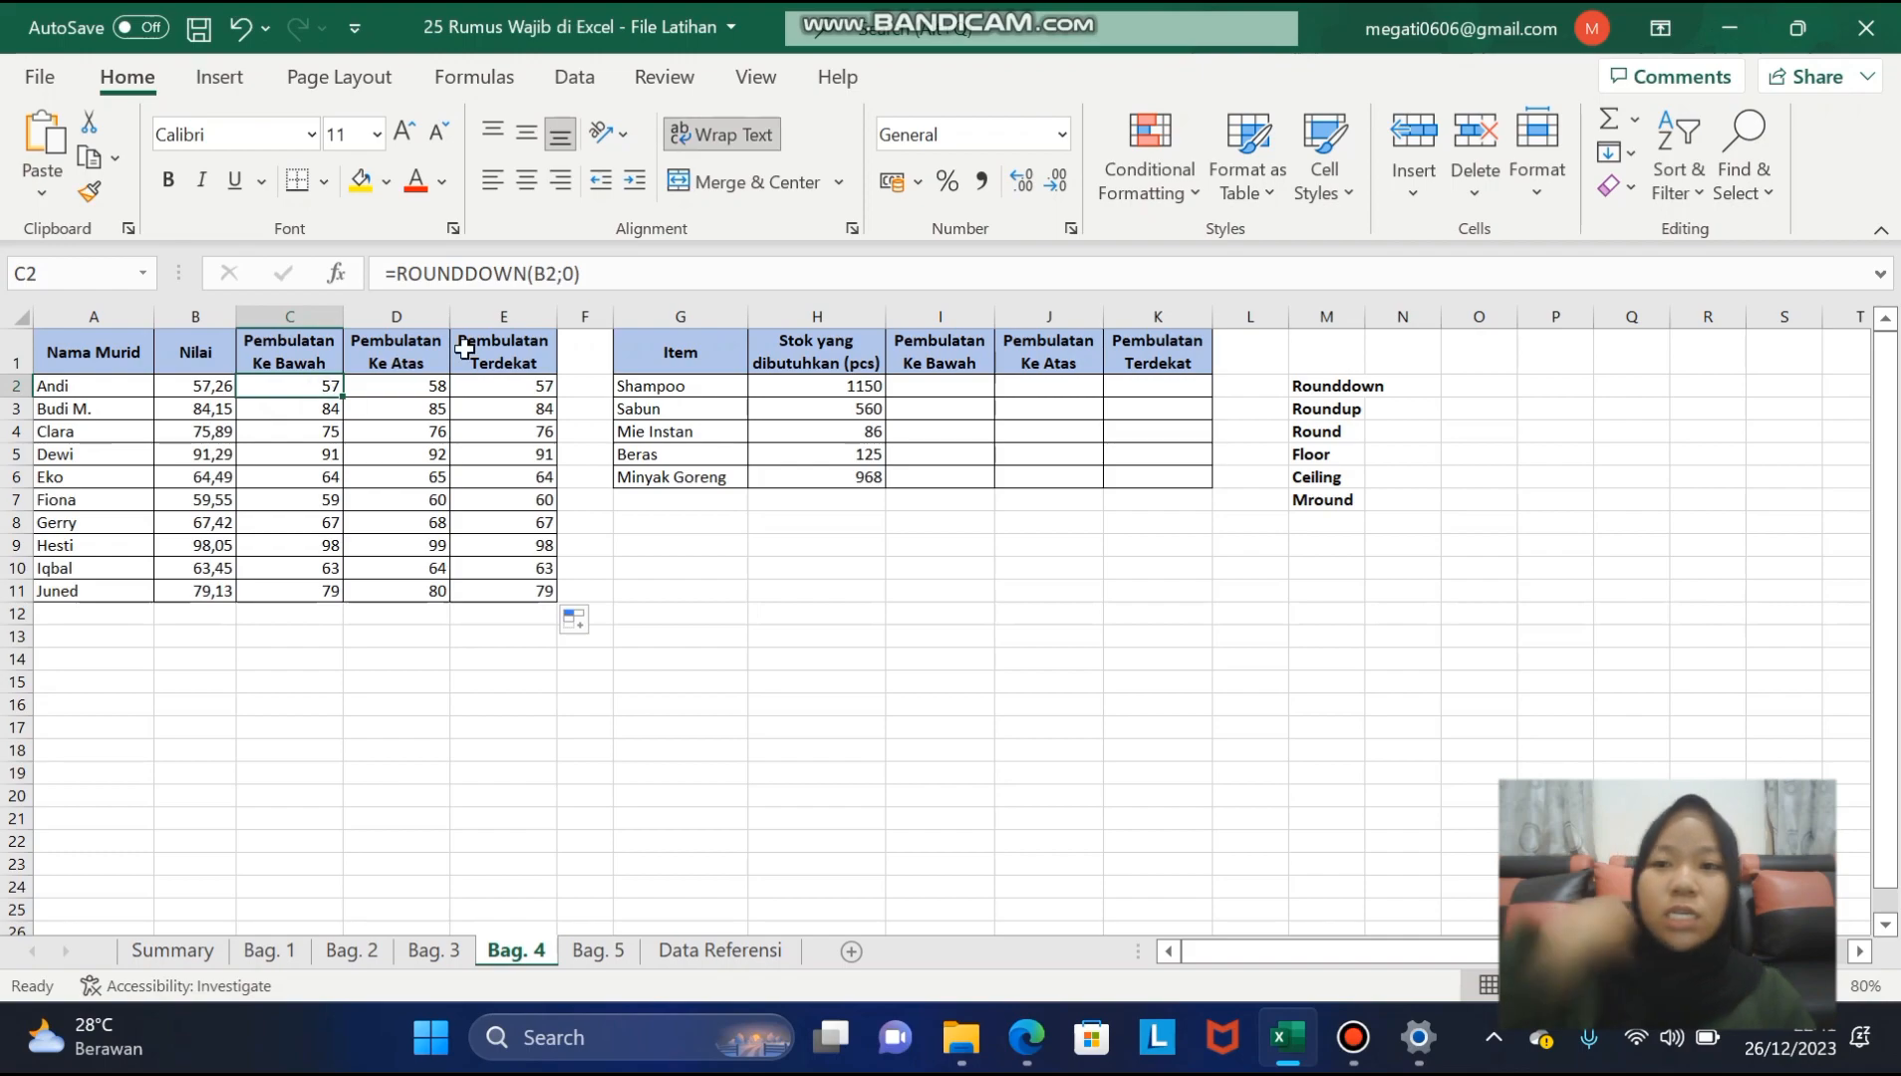
pyautogui.click(532, 357)
pyautogui.click(533, 388)
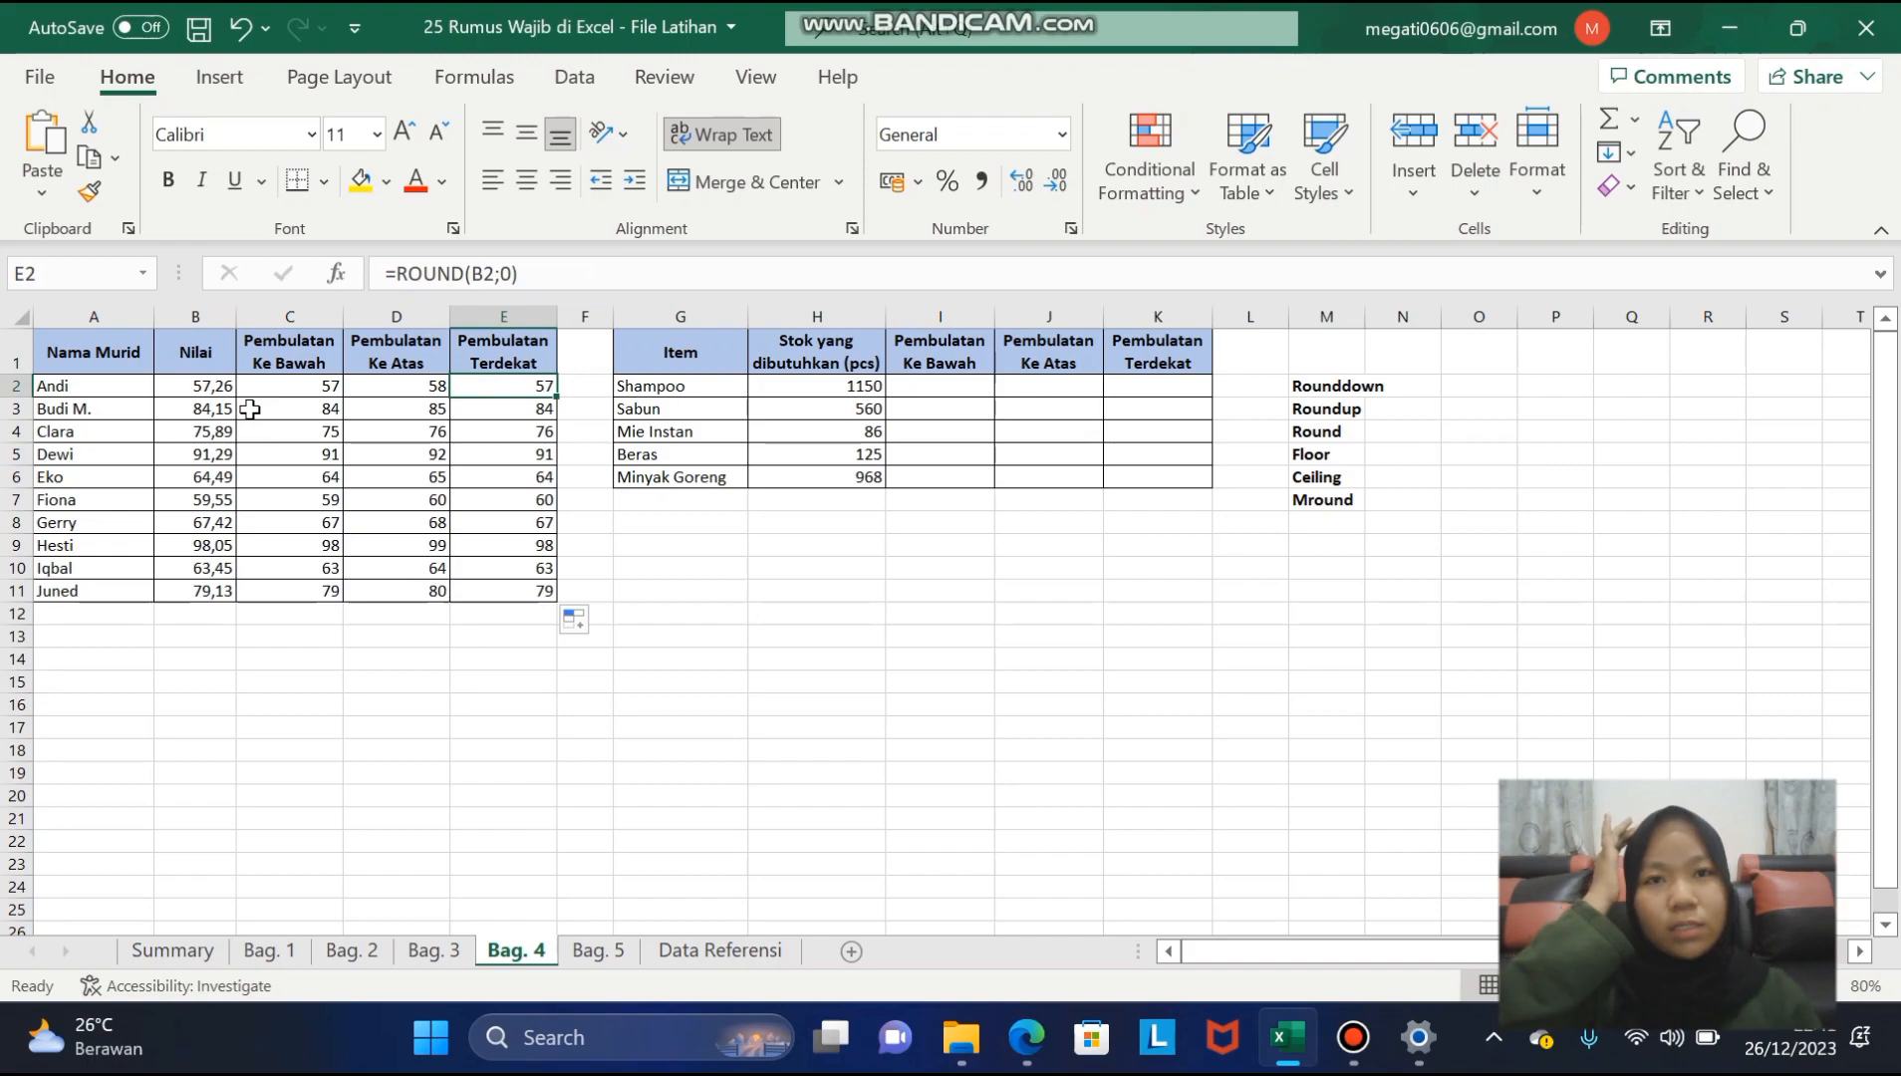
pyautogui.click(222, 388)
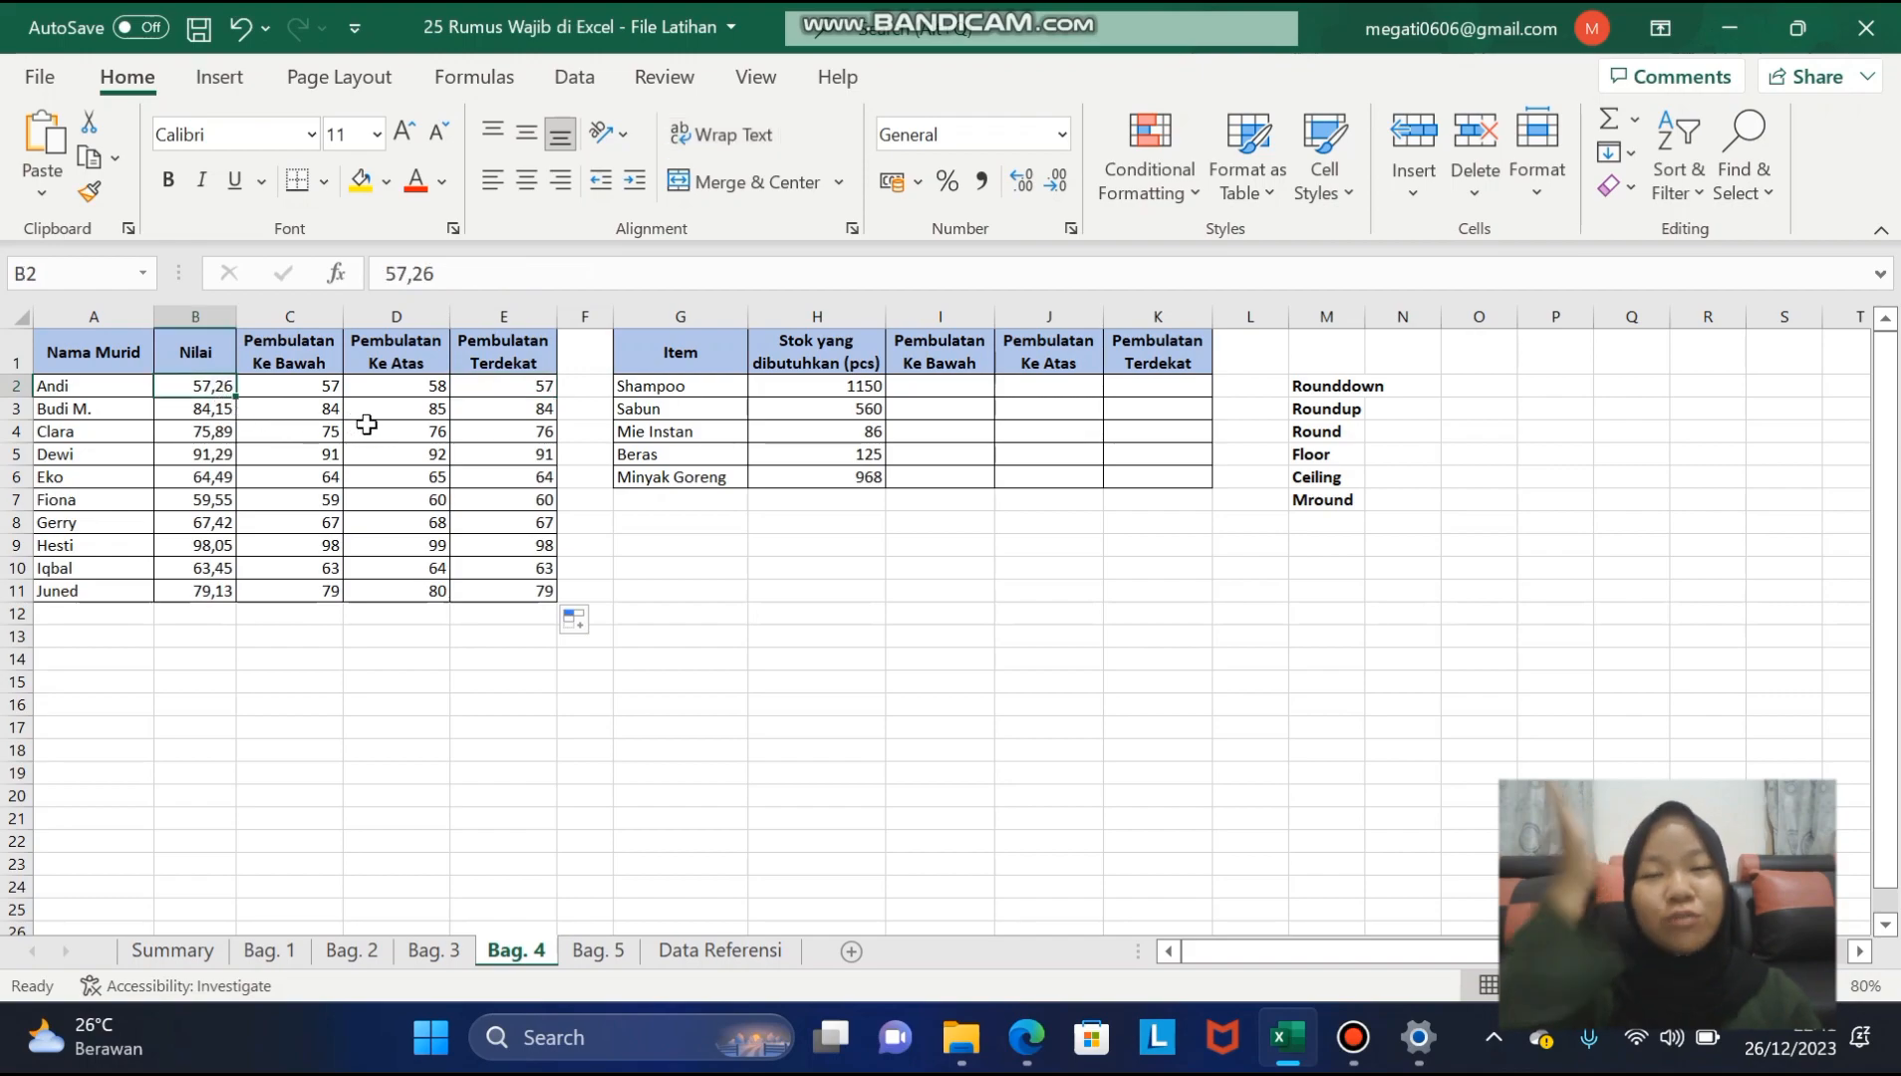
pyautogui.click(481, 392)
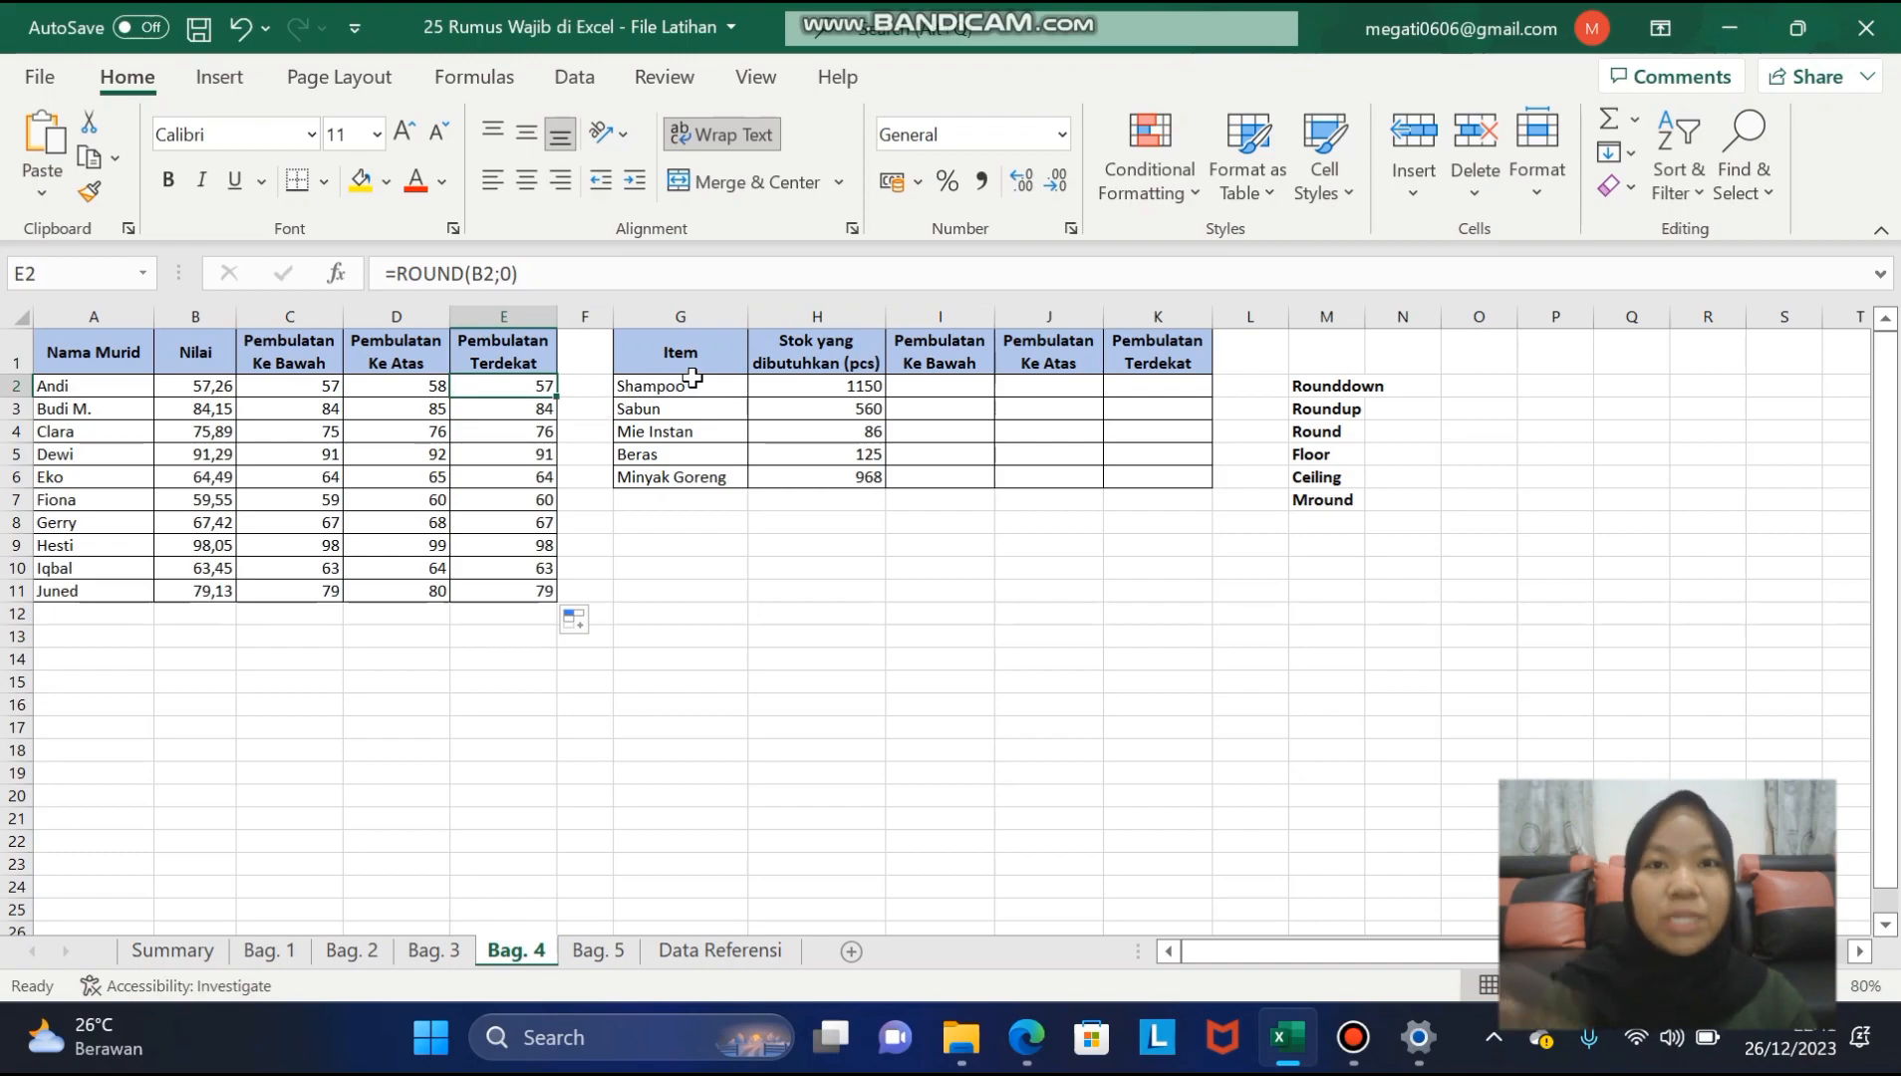
pyautogui.click(230, 410)
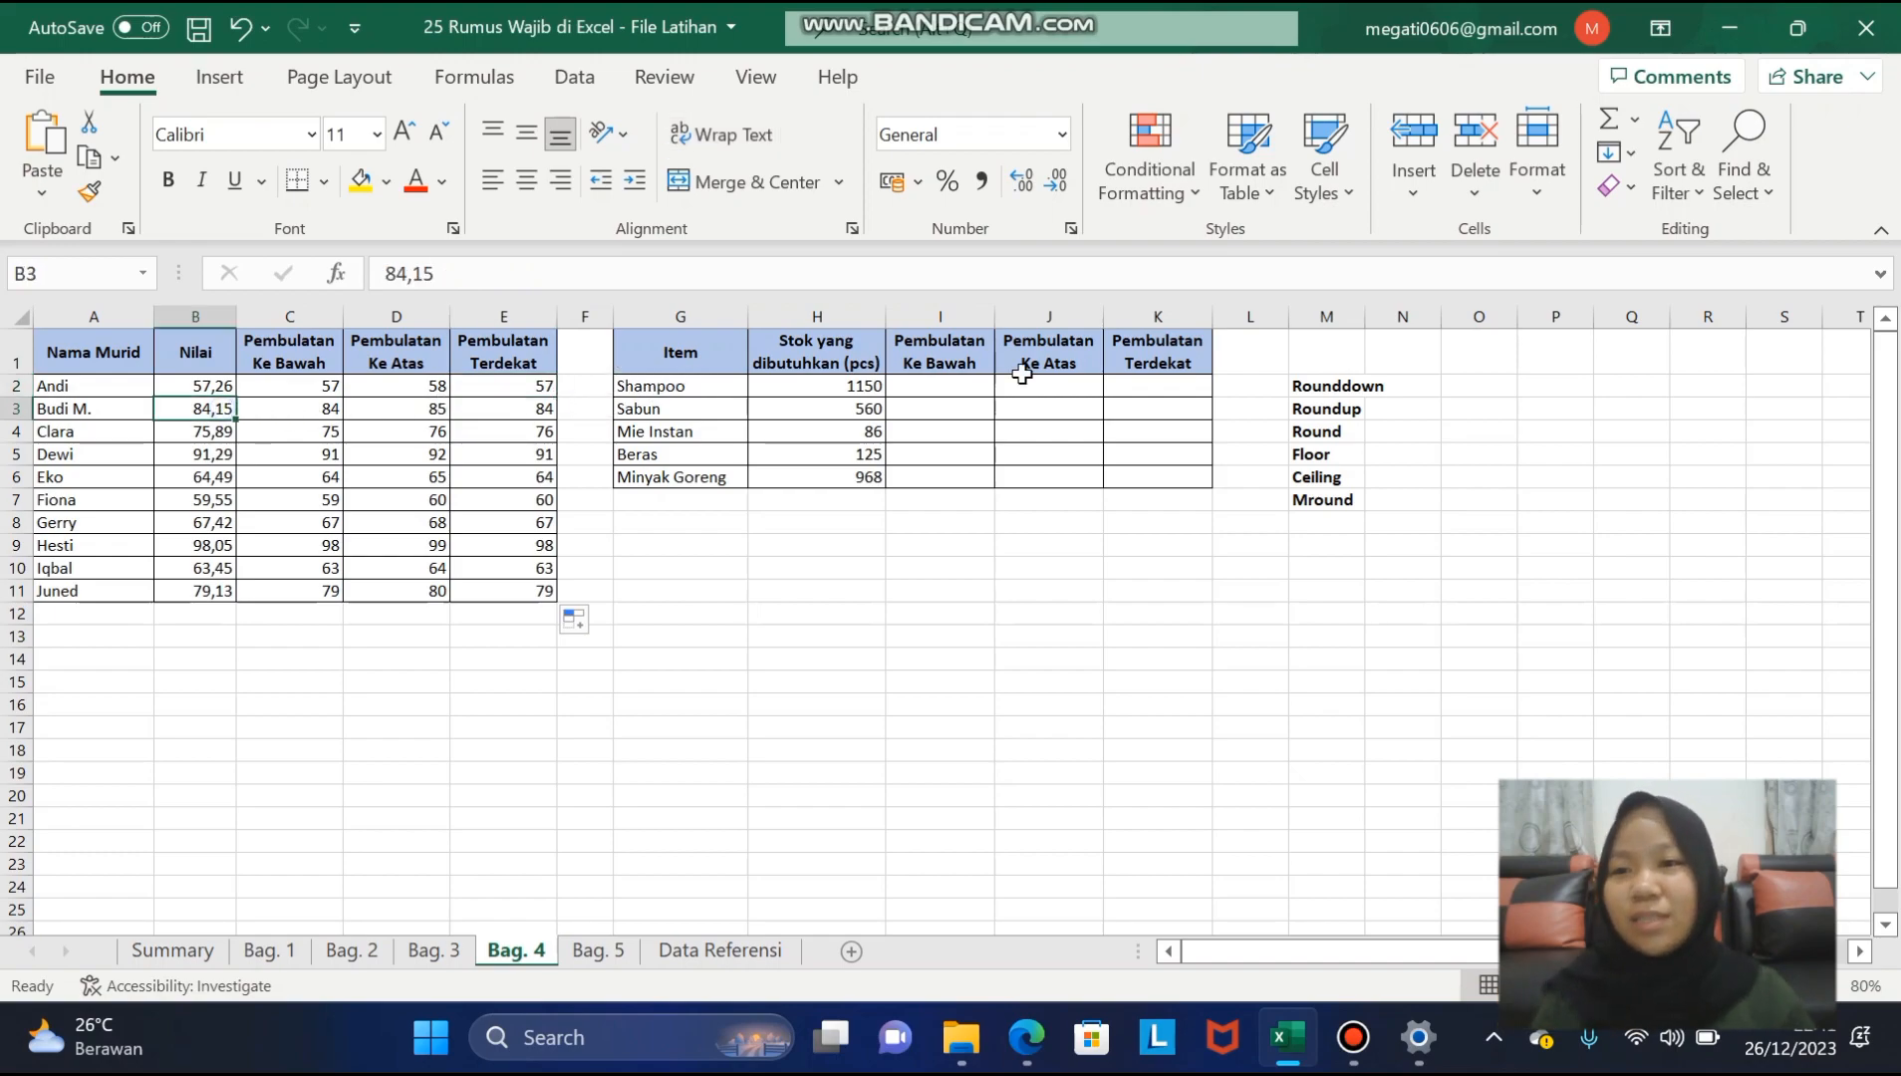
pyautogui.click(220, 431)
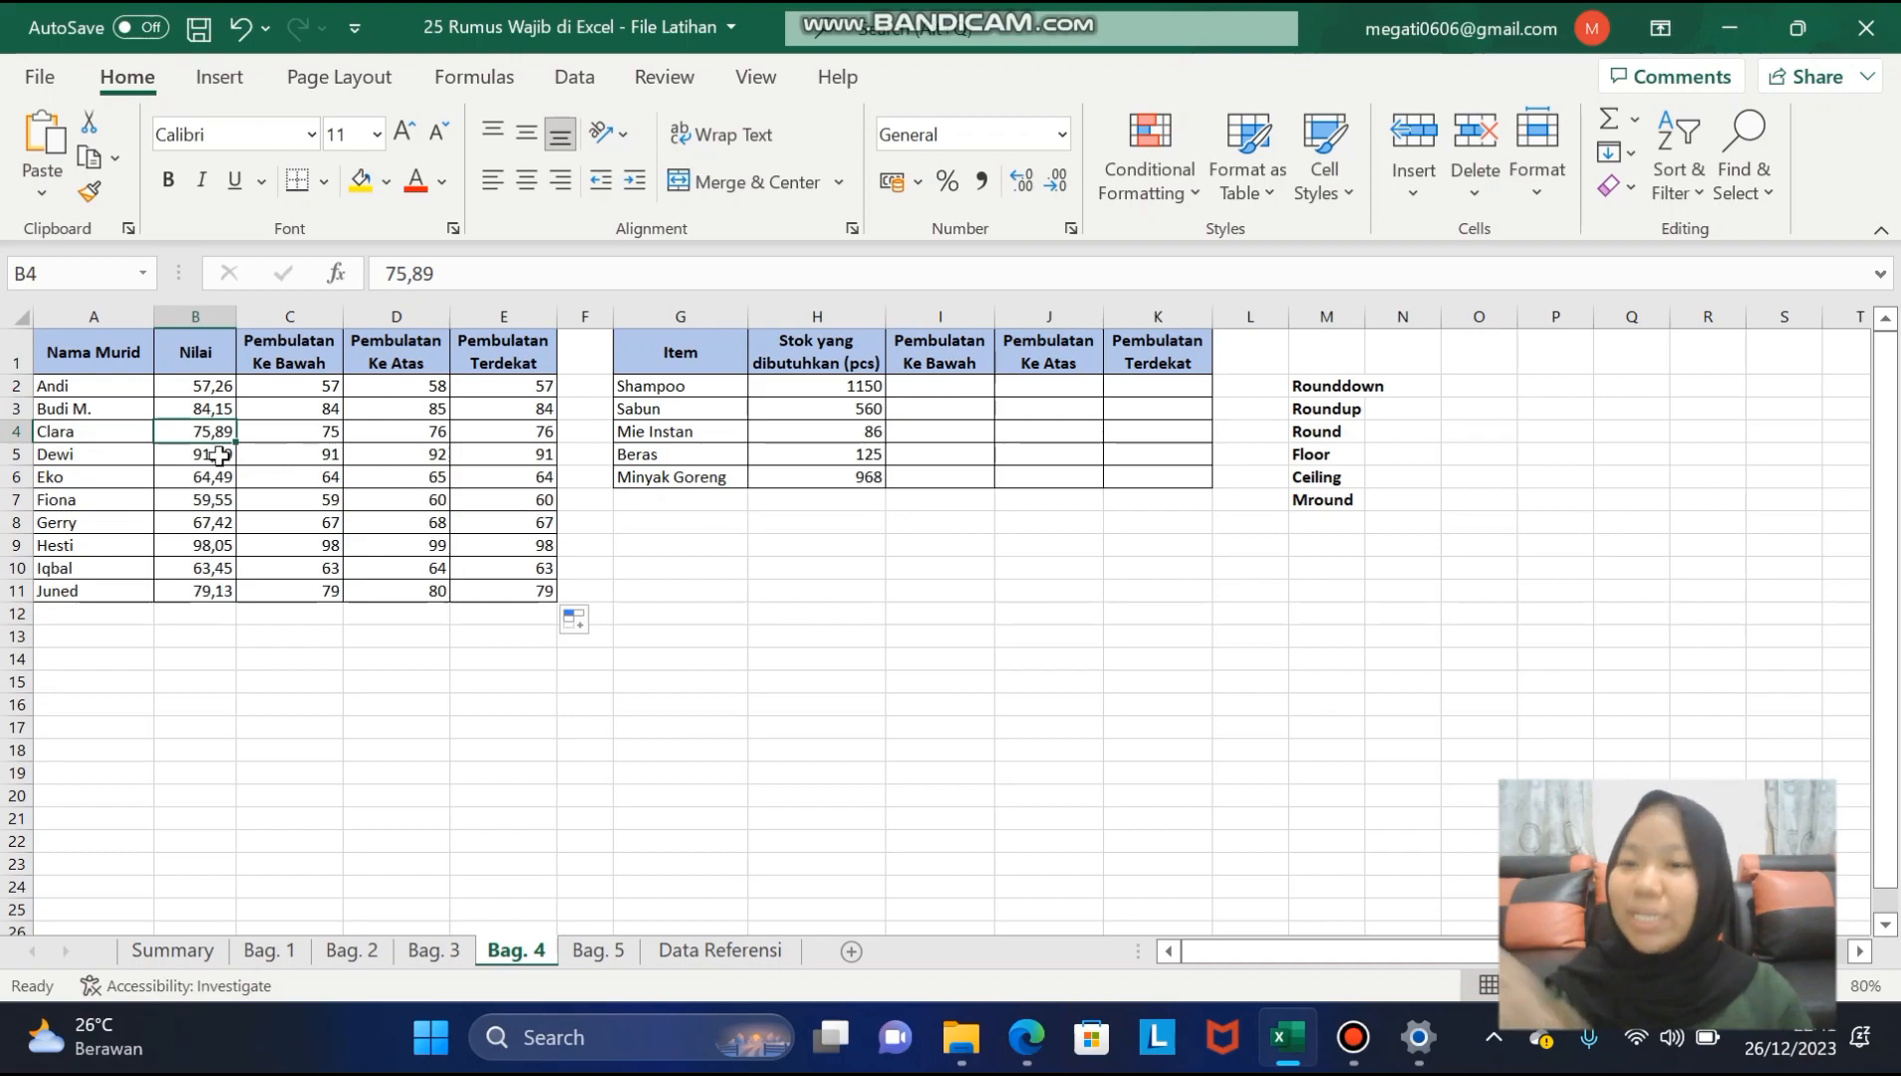
pyautogui.click(504, 437)
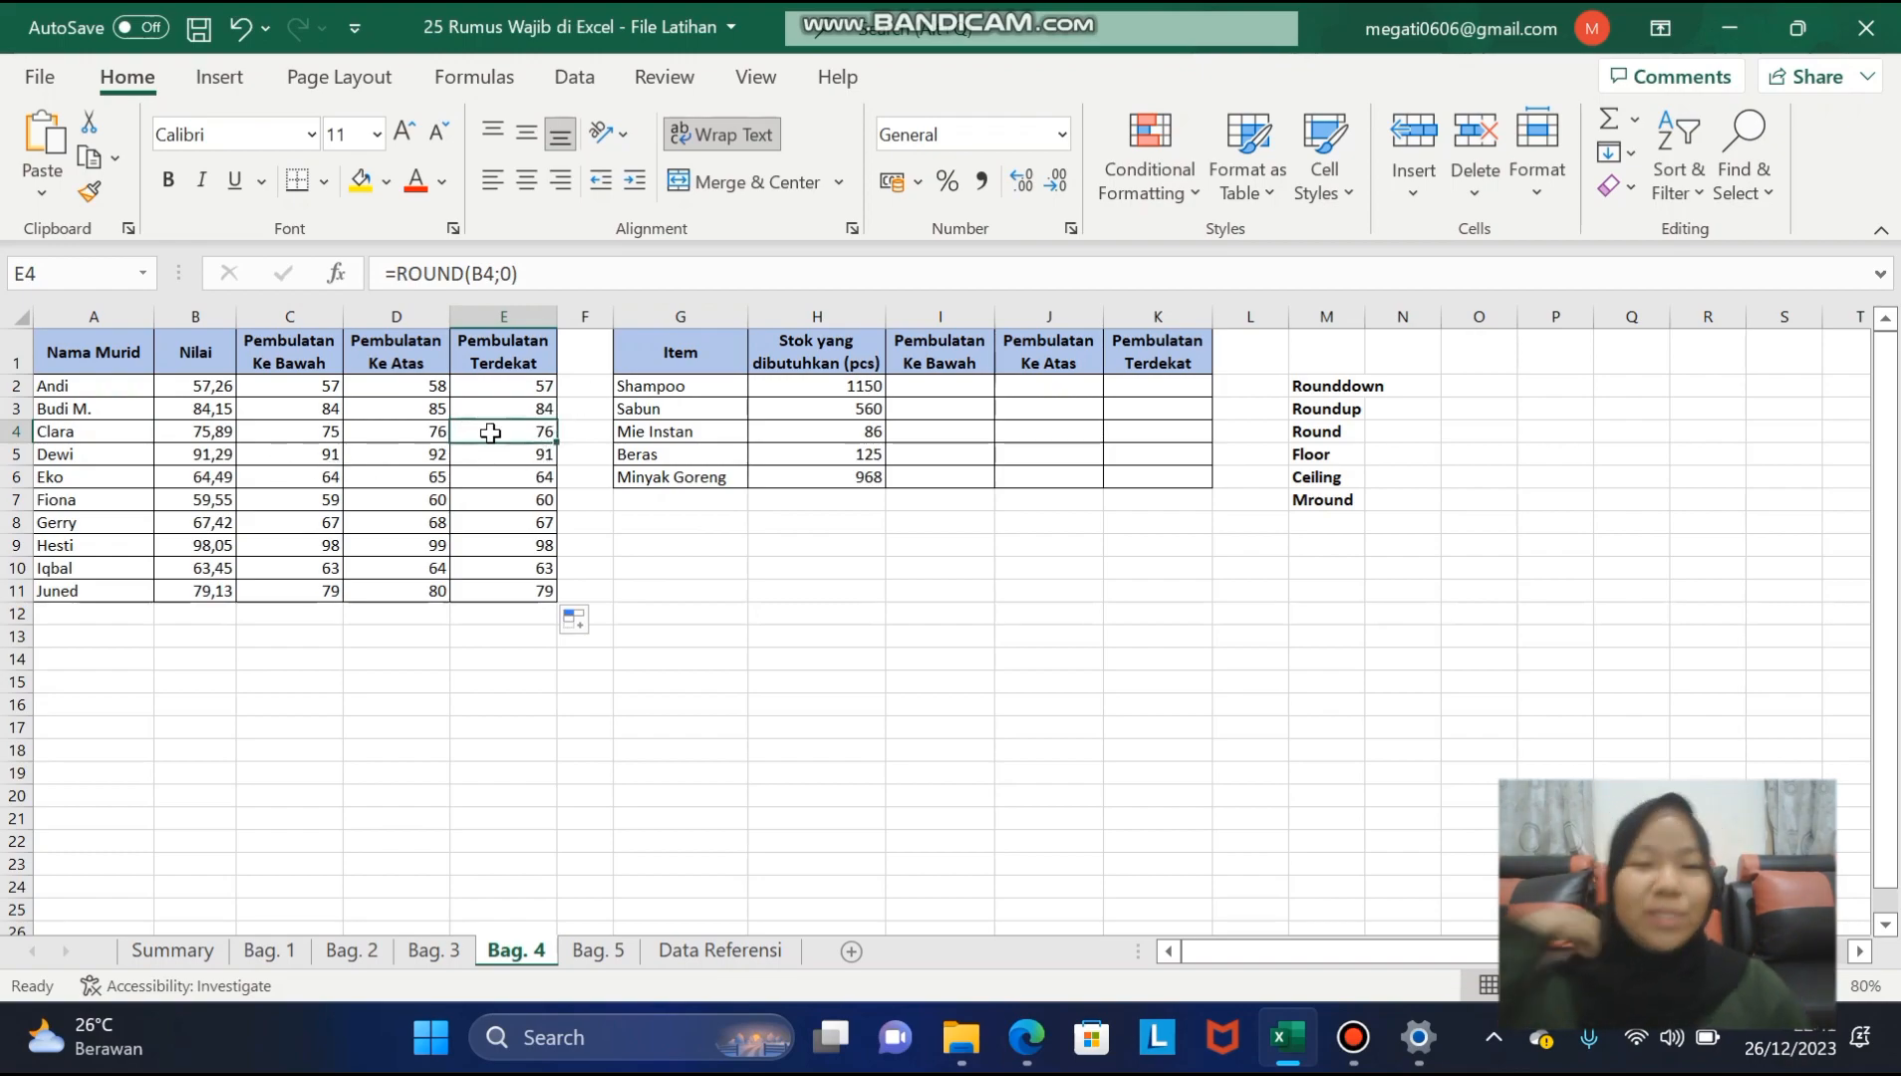
# - Compare the ROUNDDOWN and ROUNDUP results in columns C and D with the Nilai in rows 2 and 4
pyautogui.click(294, 391)
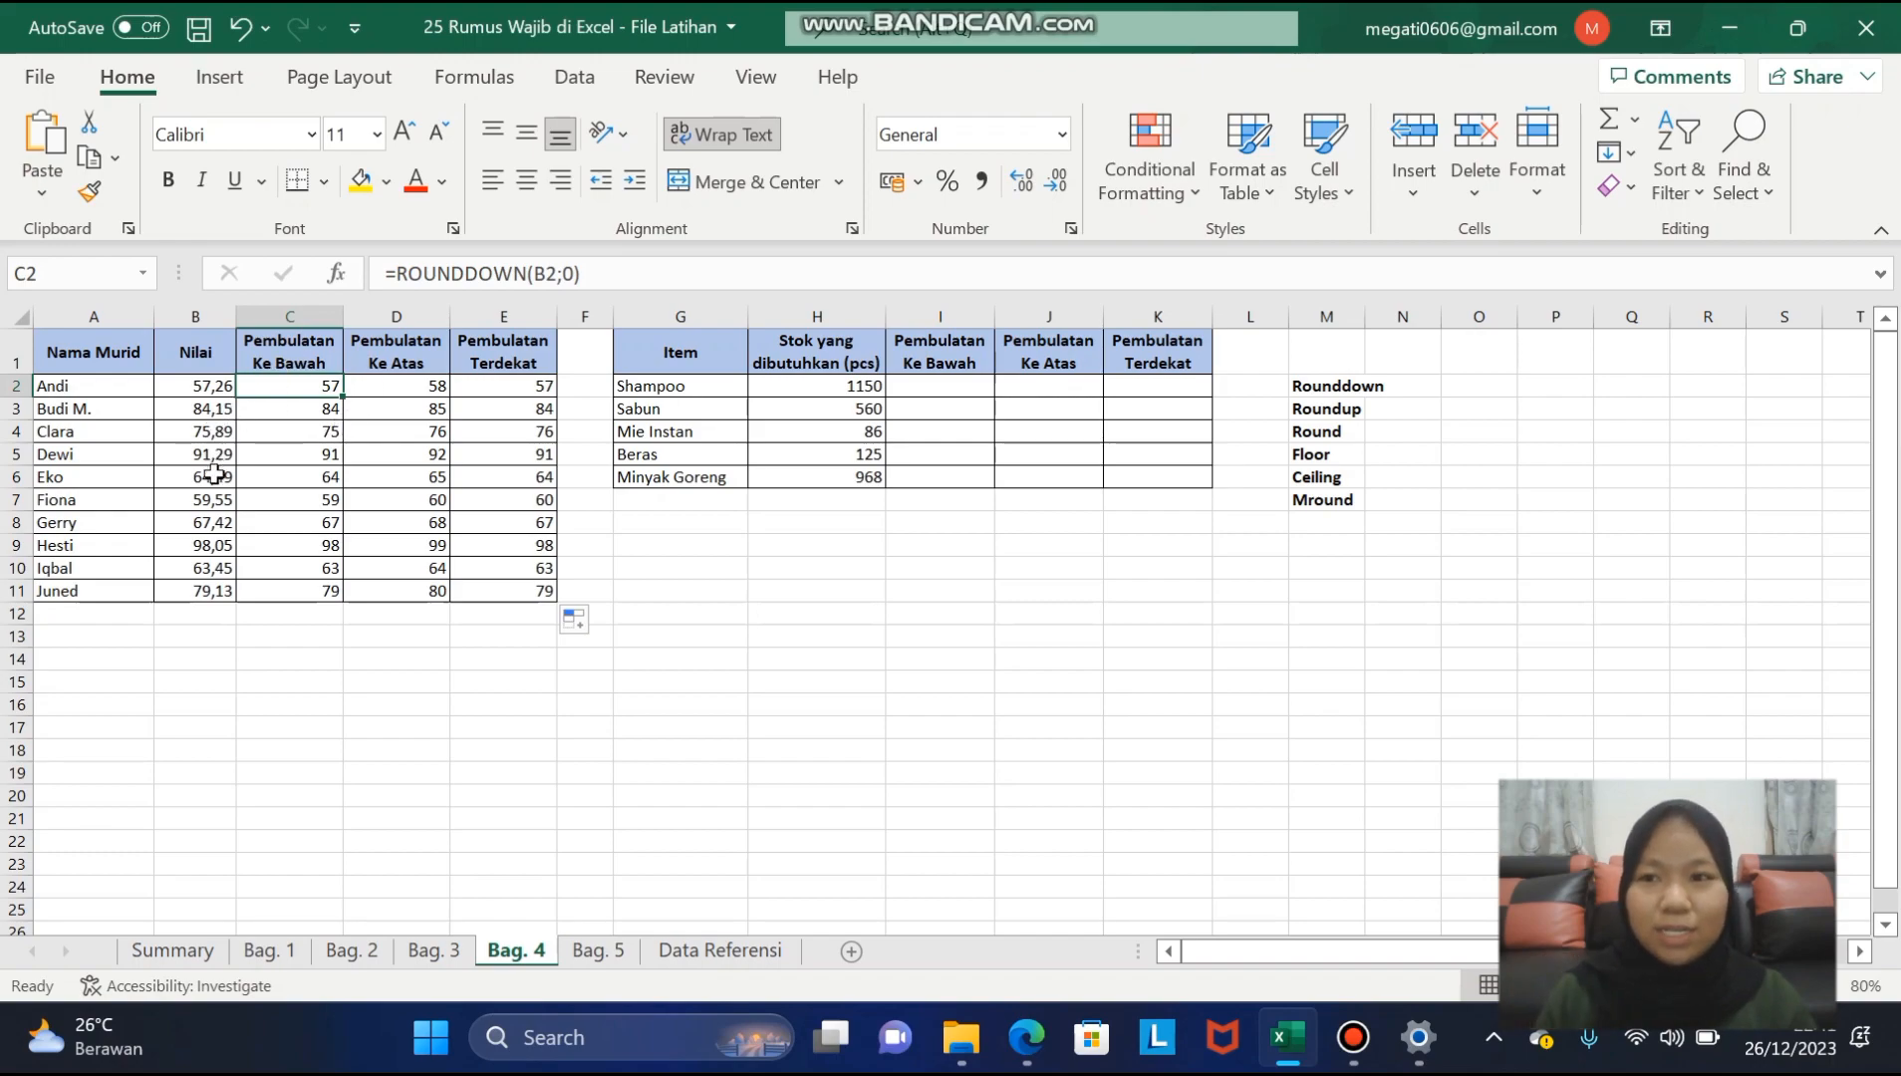
pyautogui.click(205, 431)
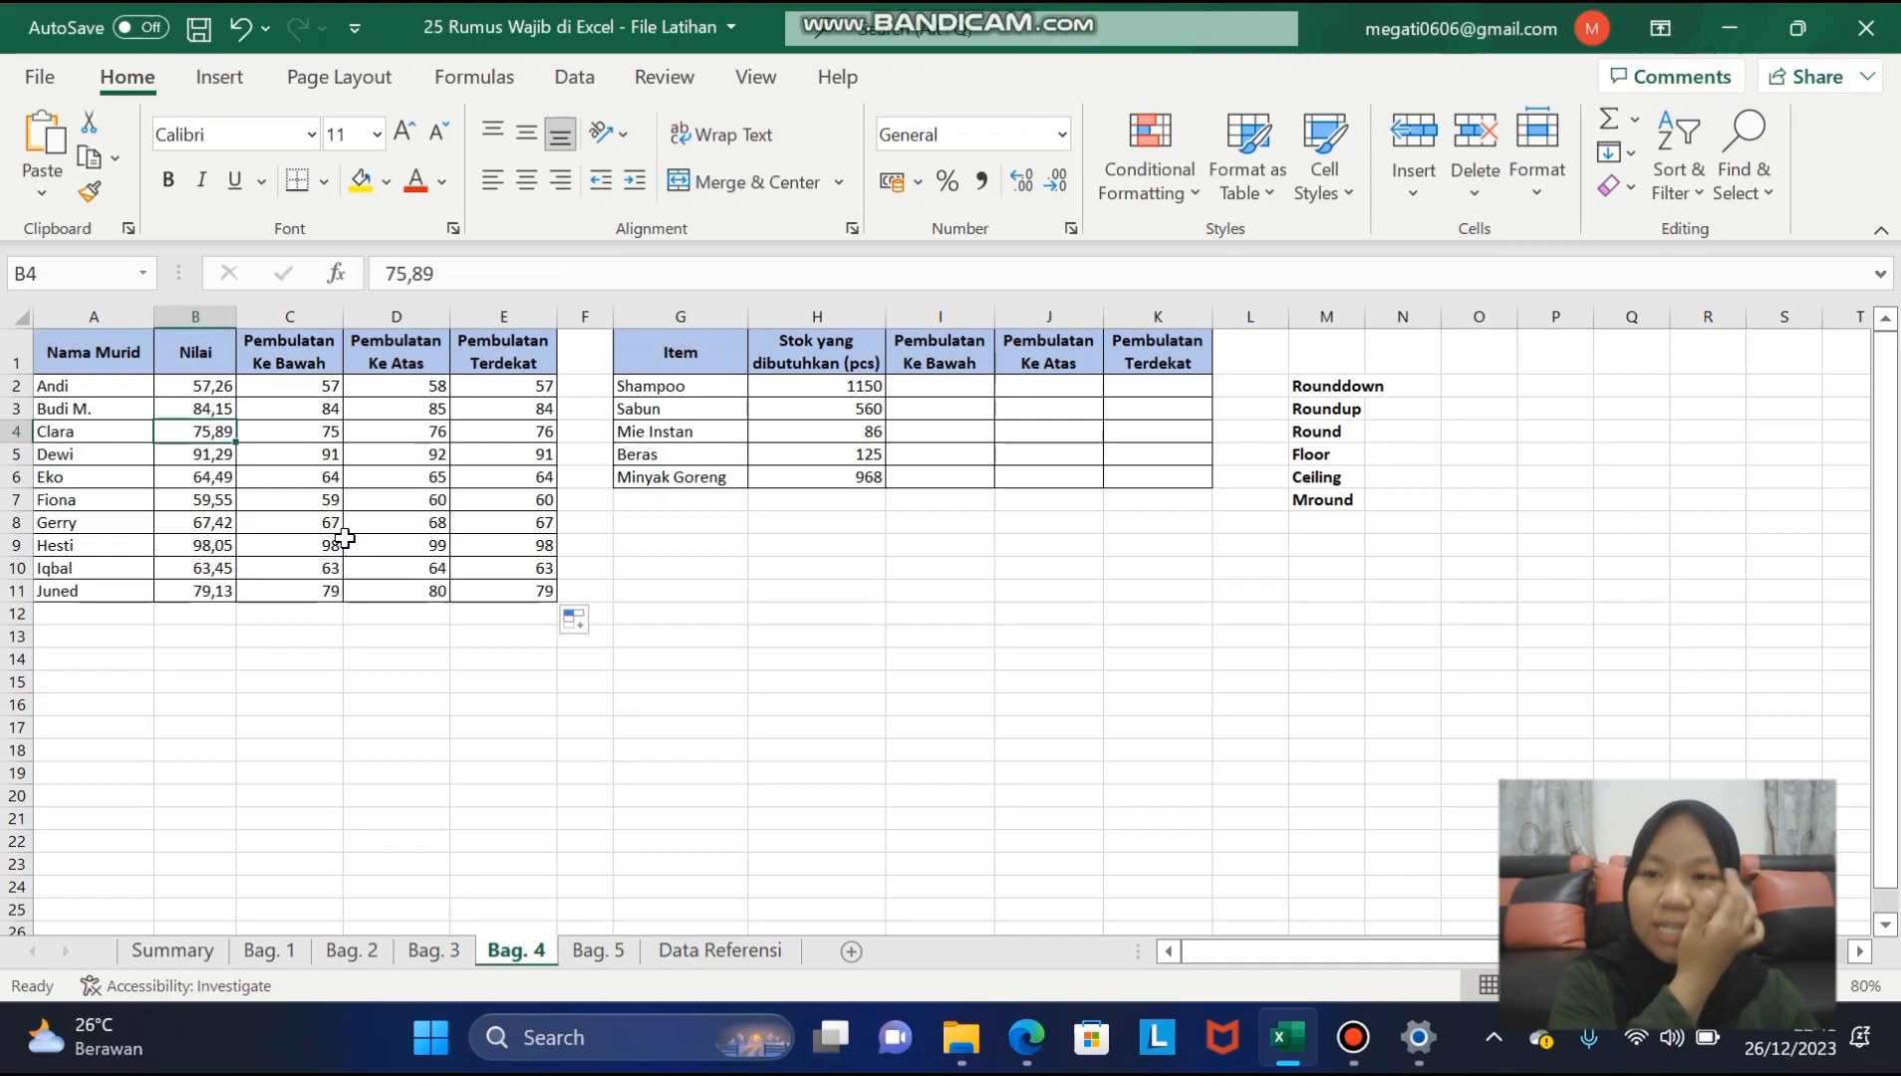
pyautogui.click(296, 438)
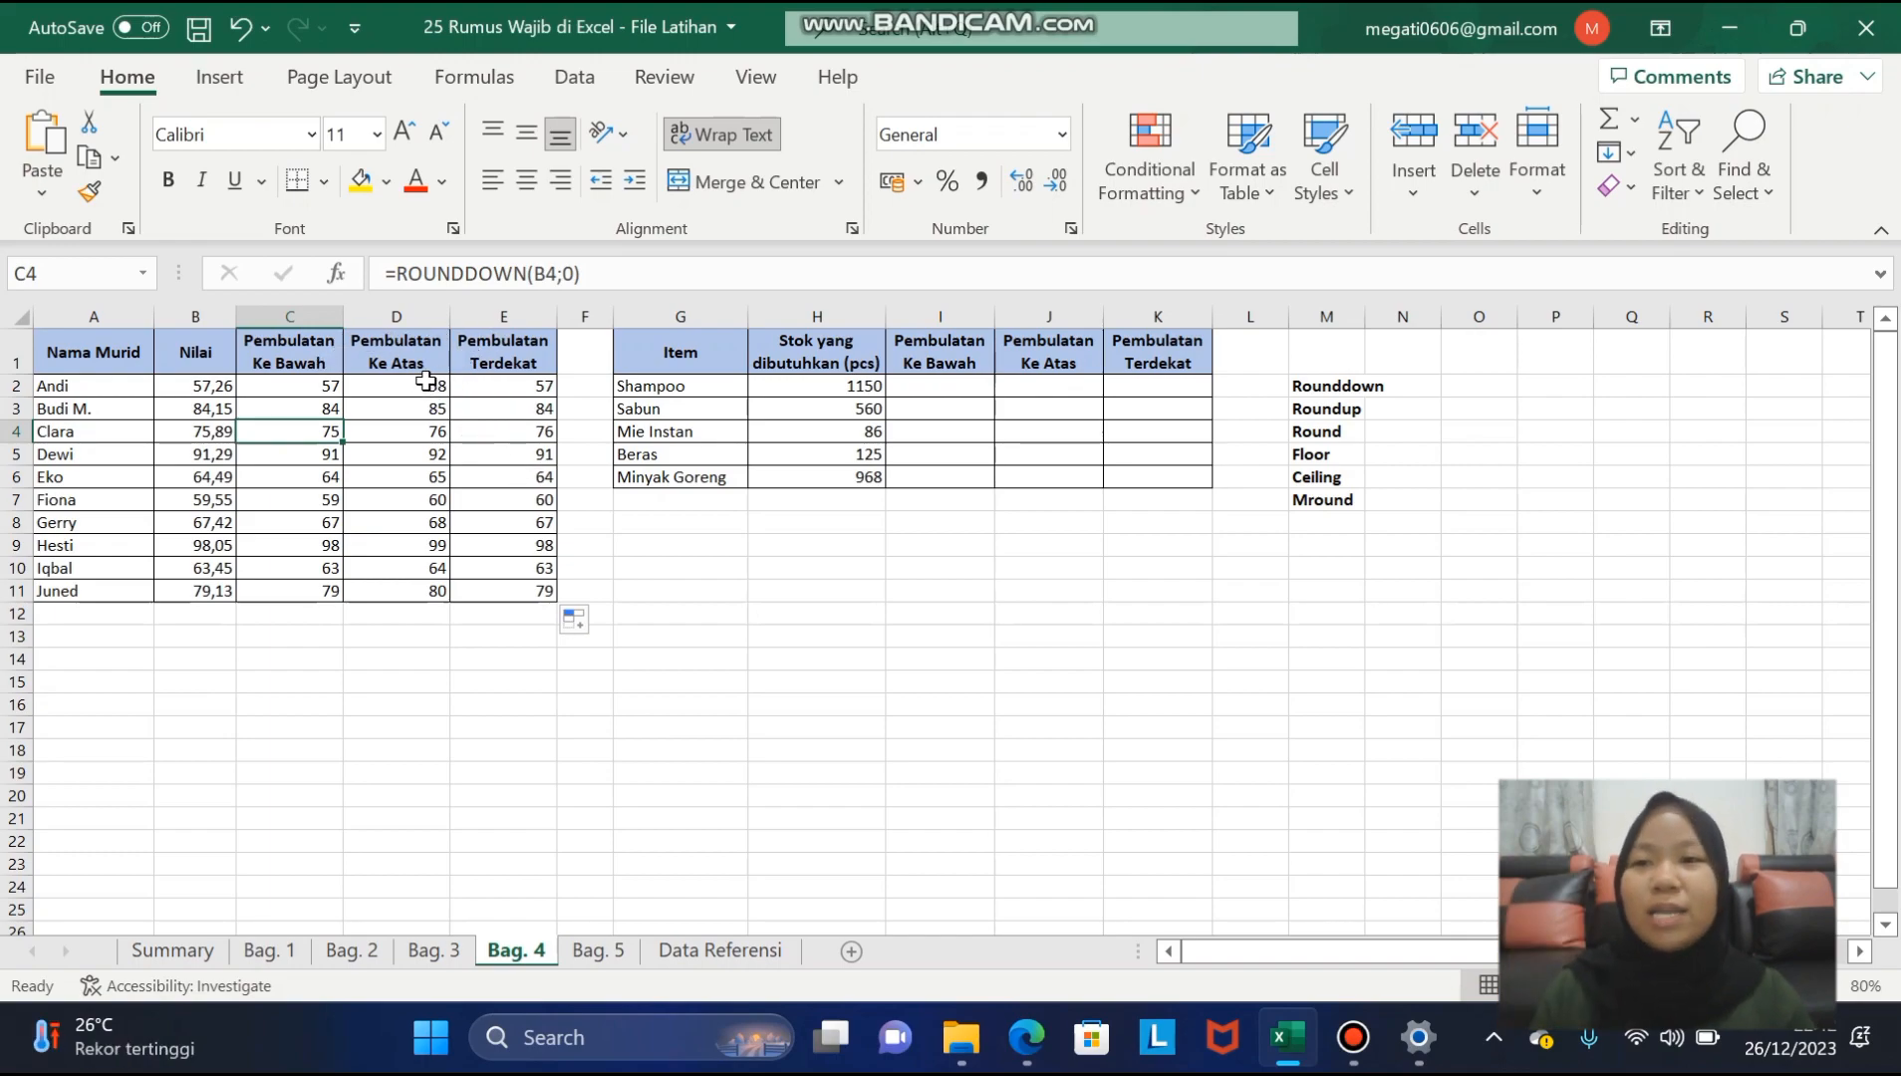
pyautogui.click(438, 423)
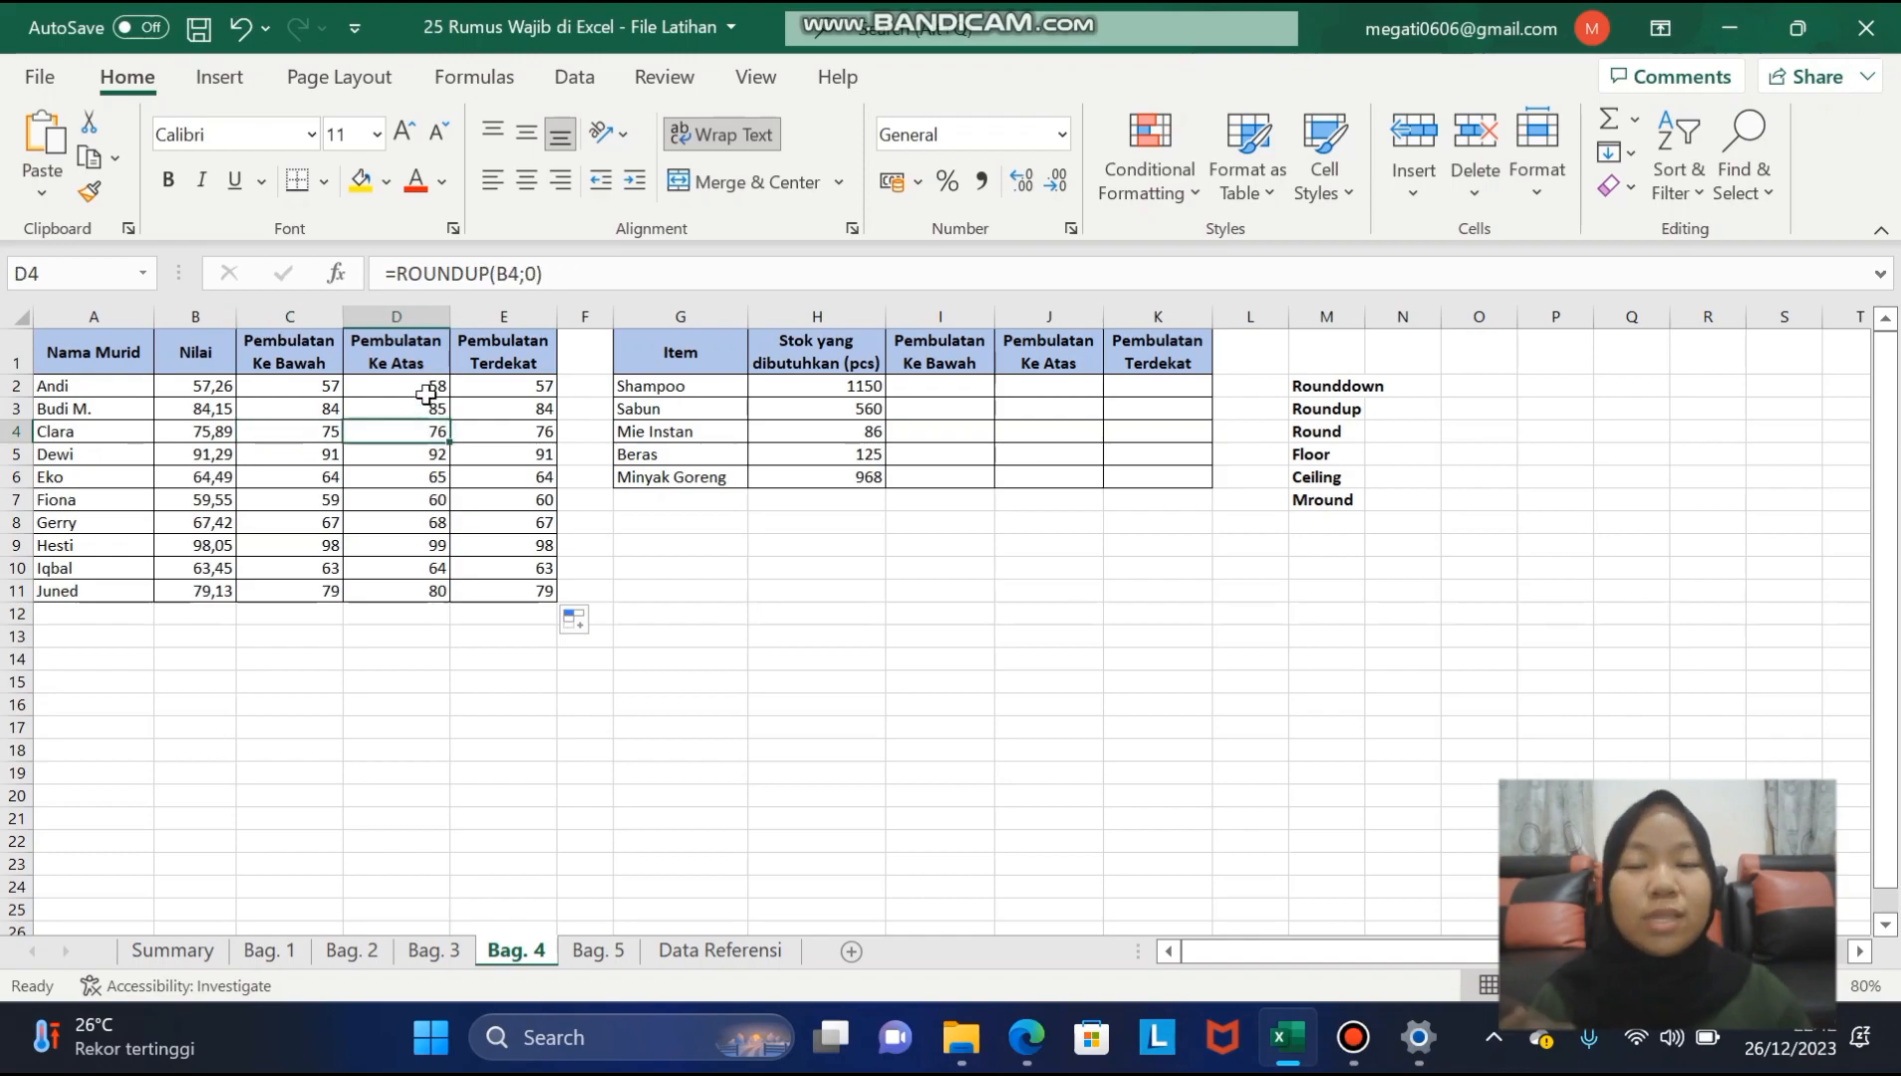
pyautogui.click(426, 388)
pyautogui.click(204, 386)
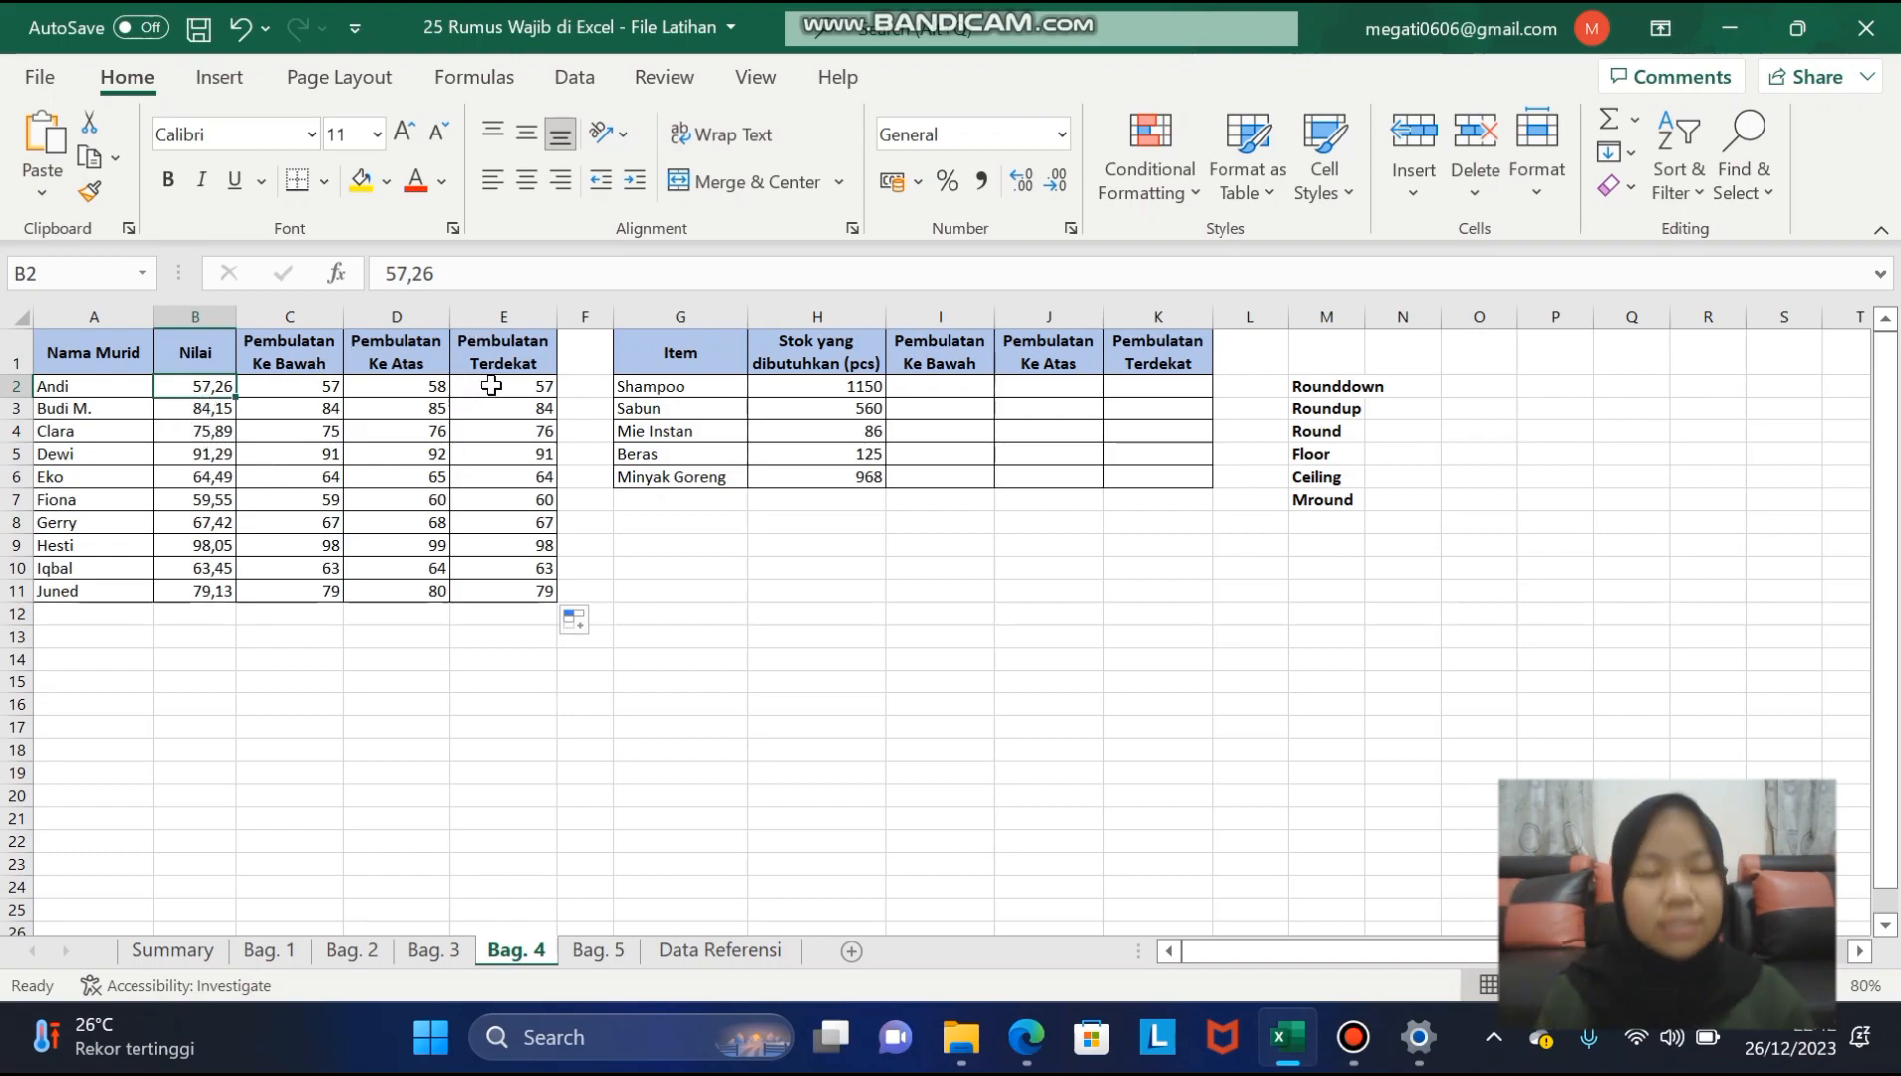
pyautogui.click(291, 388)
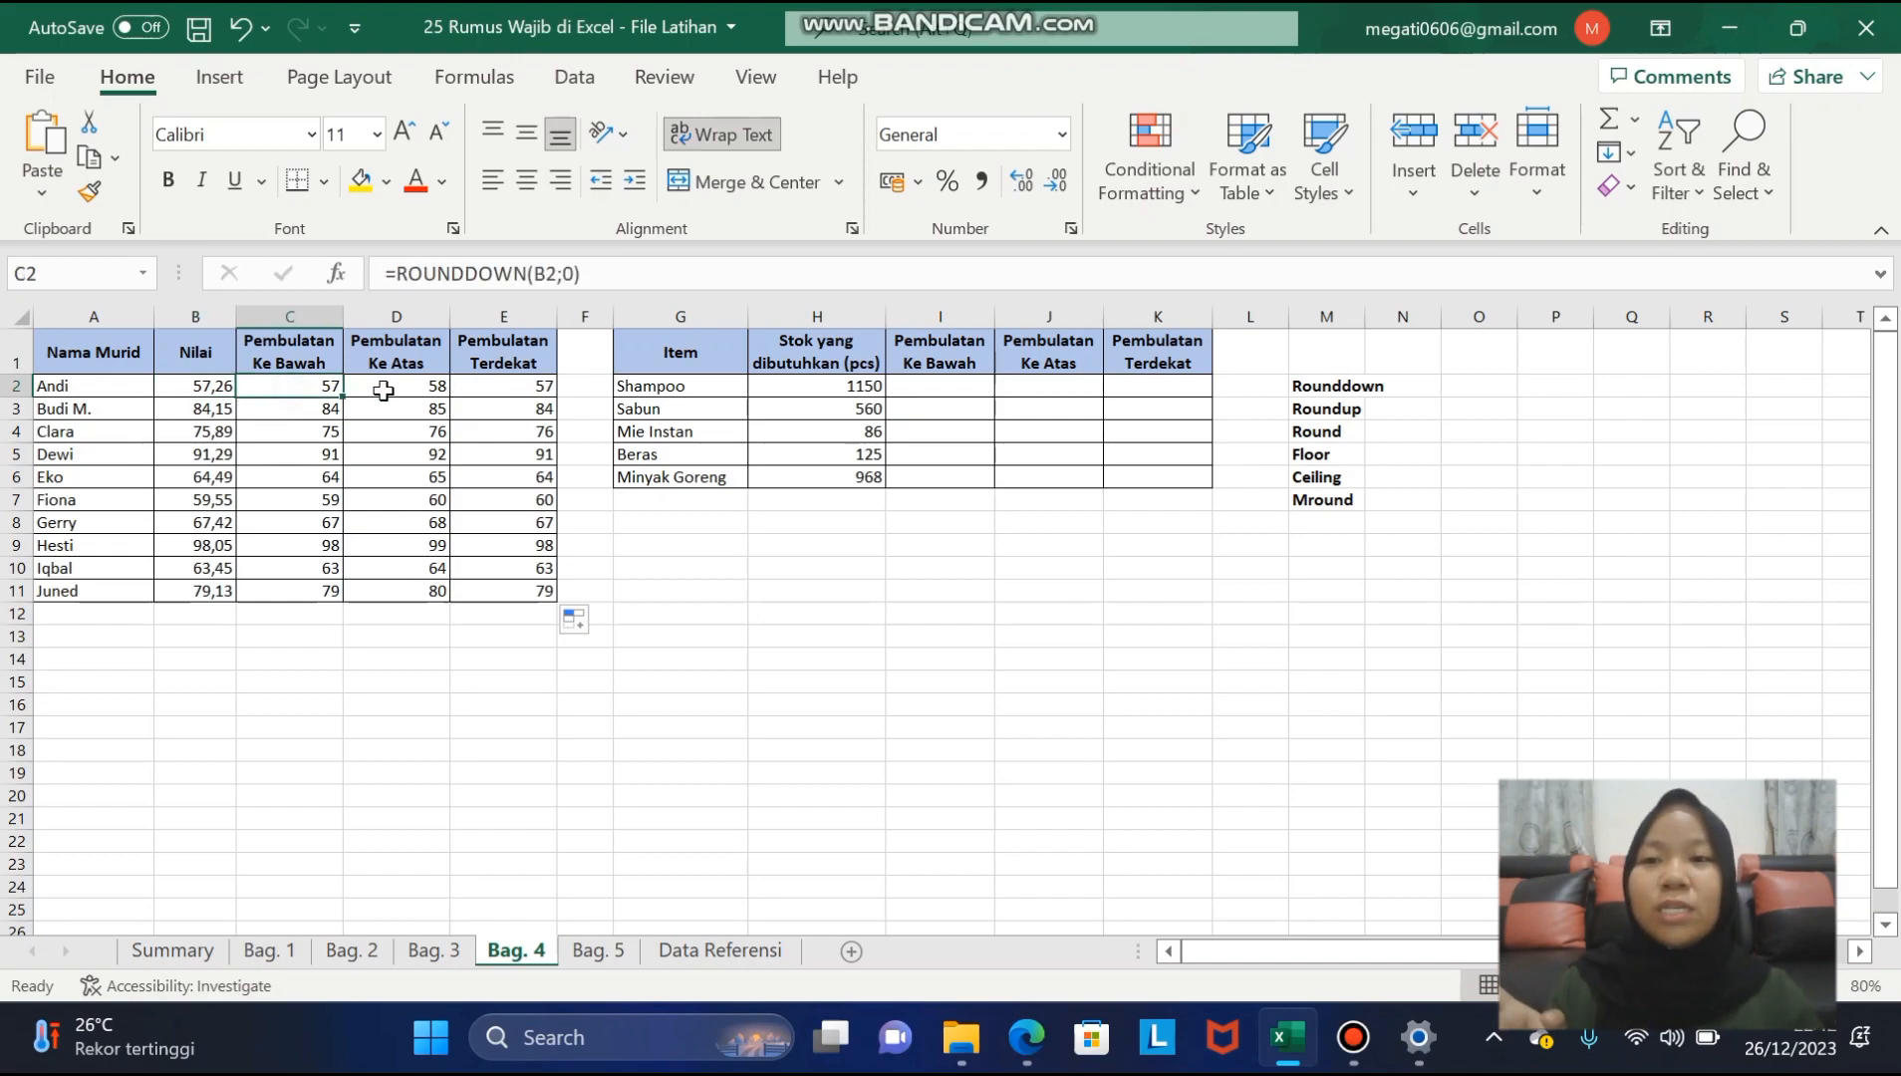
pyautogui.click(383, 389)
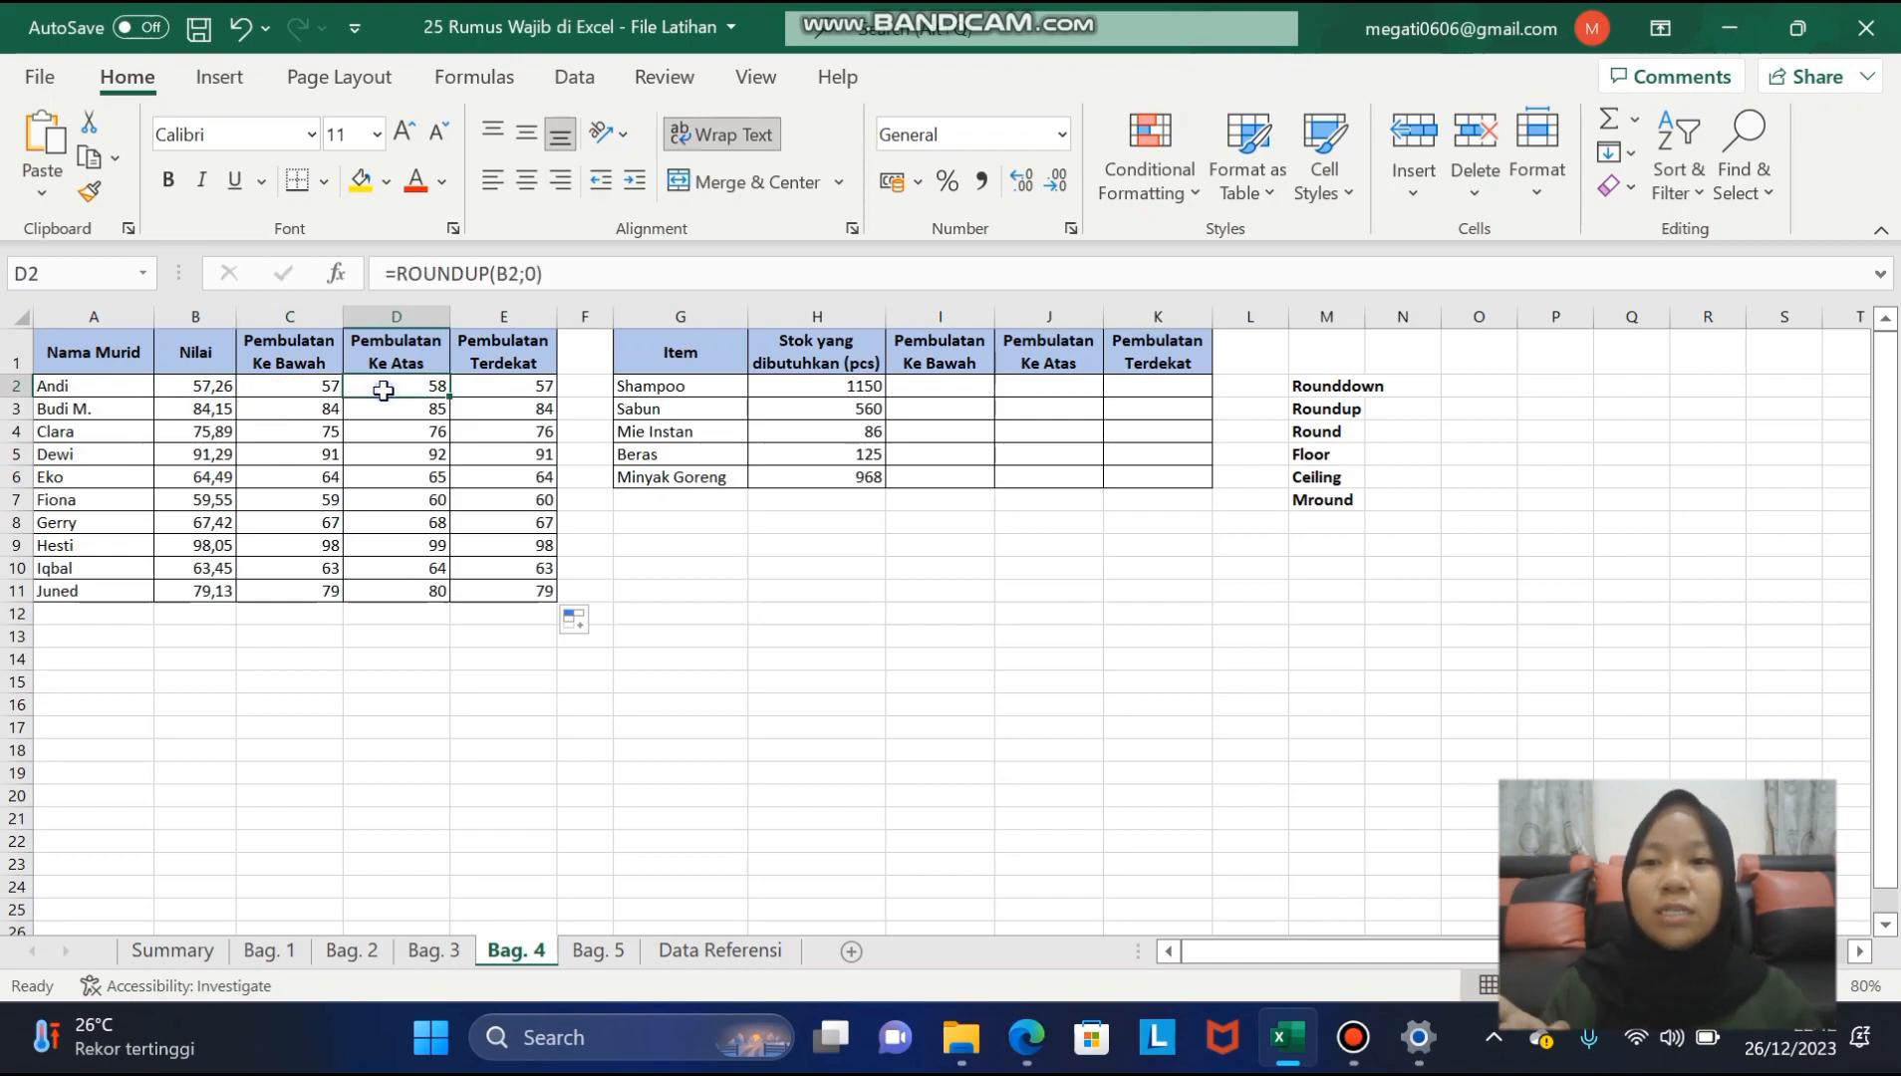
pyautogui.click(331, 389)
pyautogui.click(356, 391)
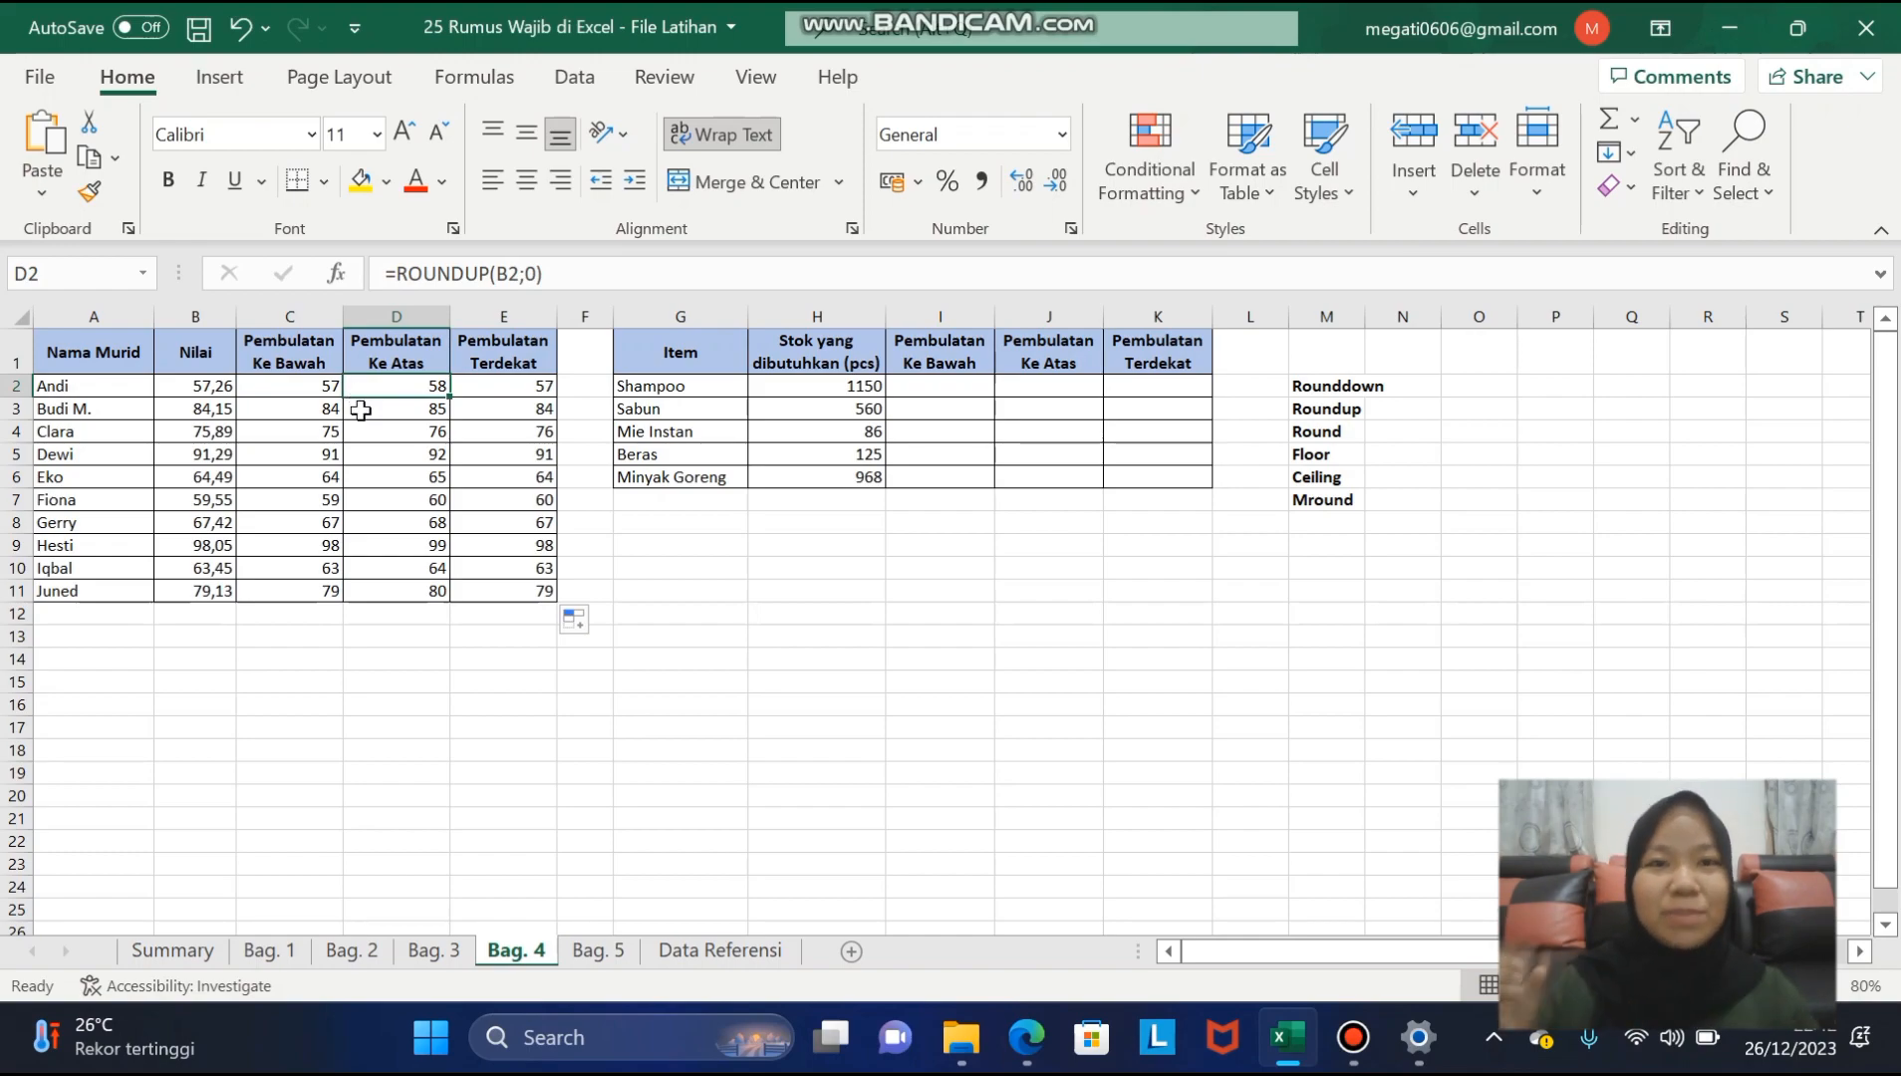
pyautogui.click(474, 387)
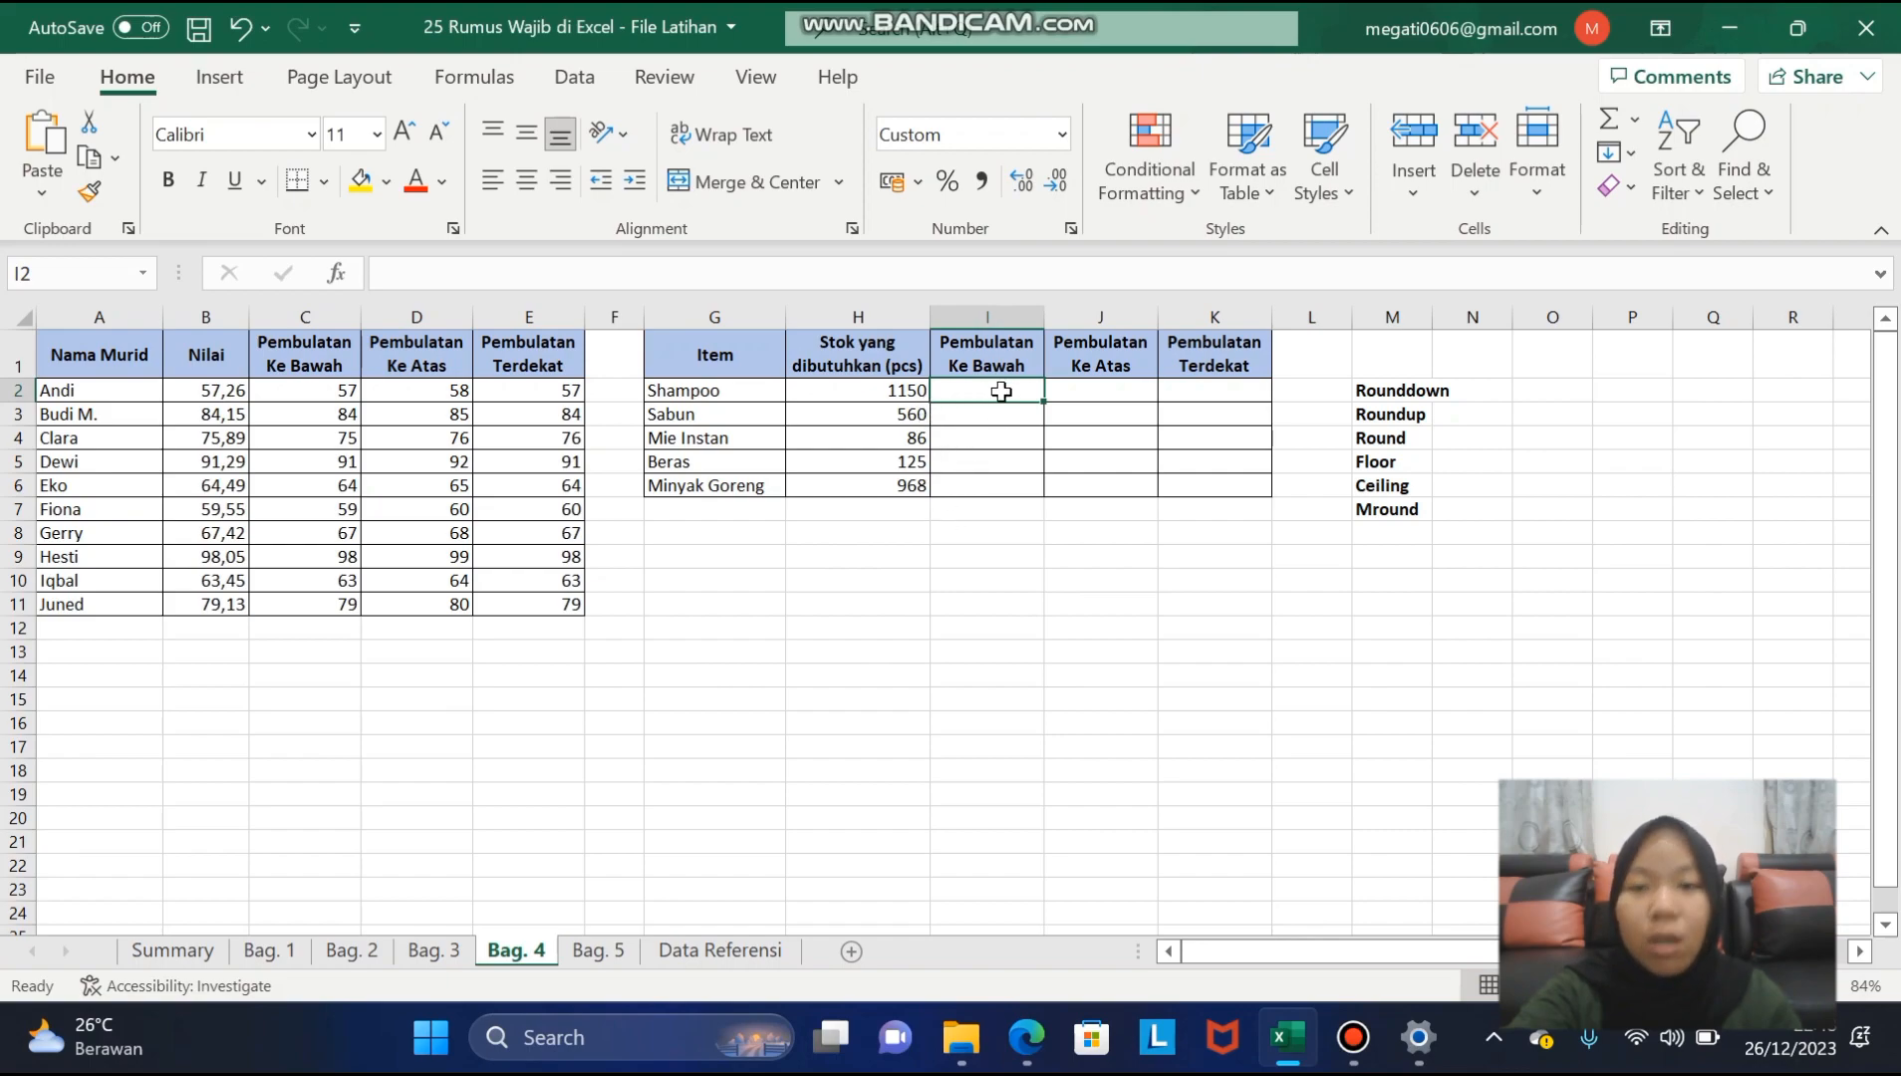
# - Round Shampoo's required stock down to a multiple of 100 with =FLOOR(H2;100) in I2, under Pembulatan Ke Bawah
pyautogui.click(1361, 461)
pyautogui.click(1388, 390)
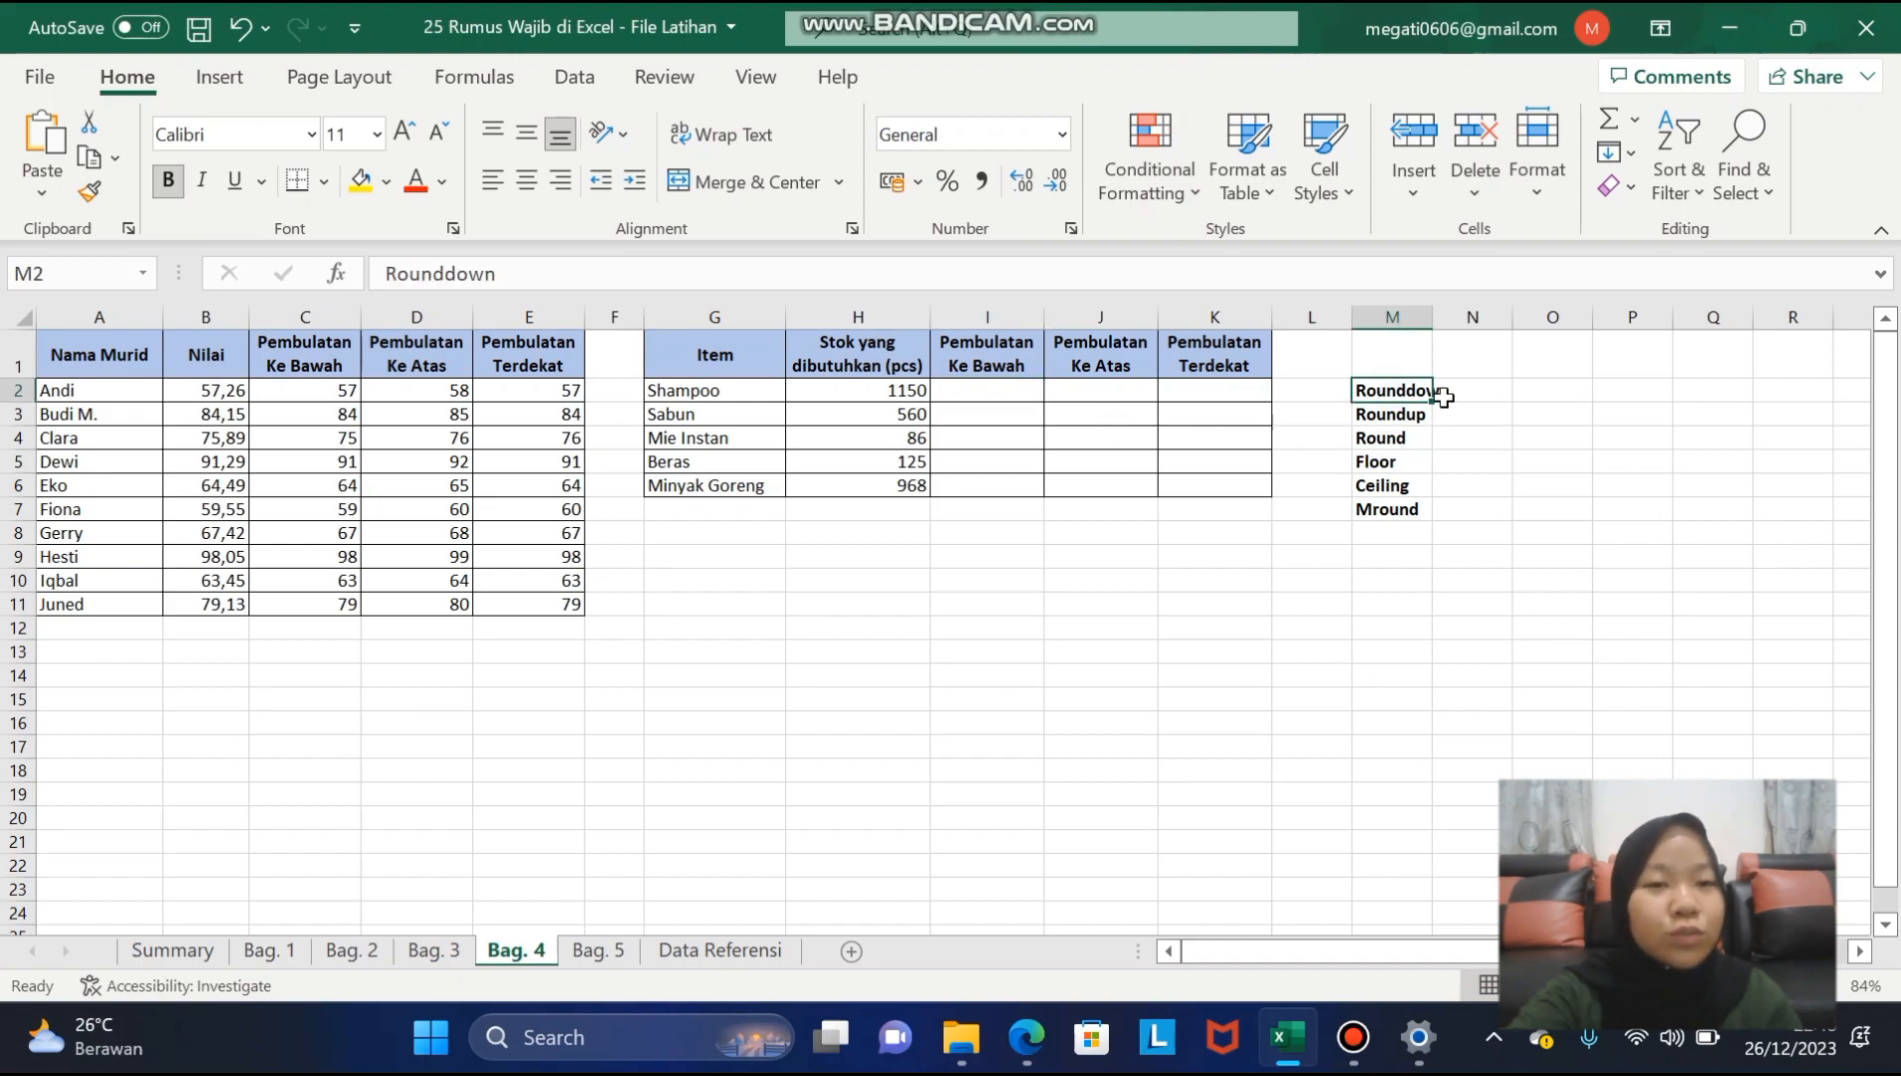
pyautogui.click(1381, 463)
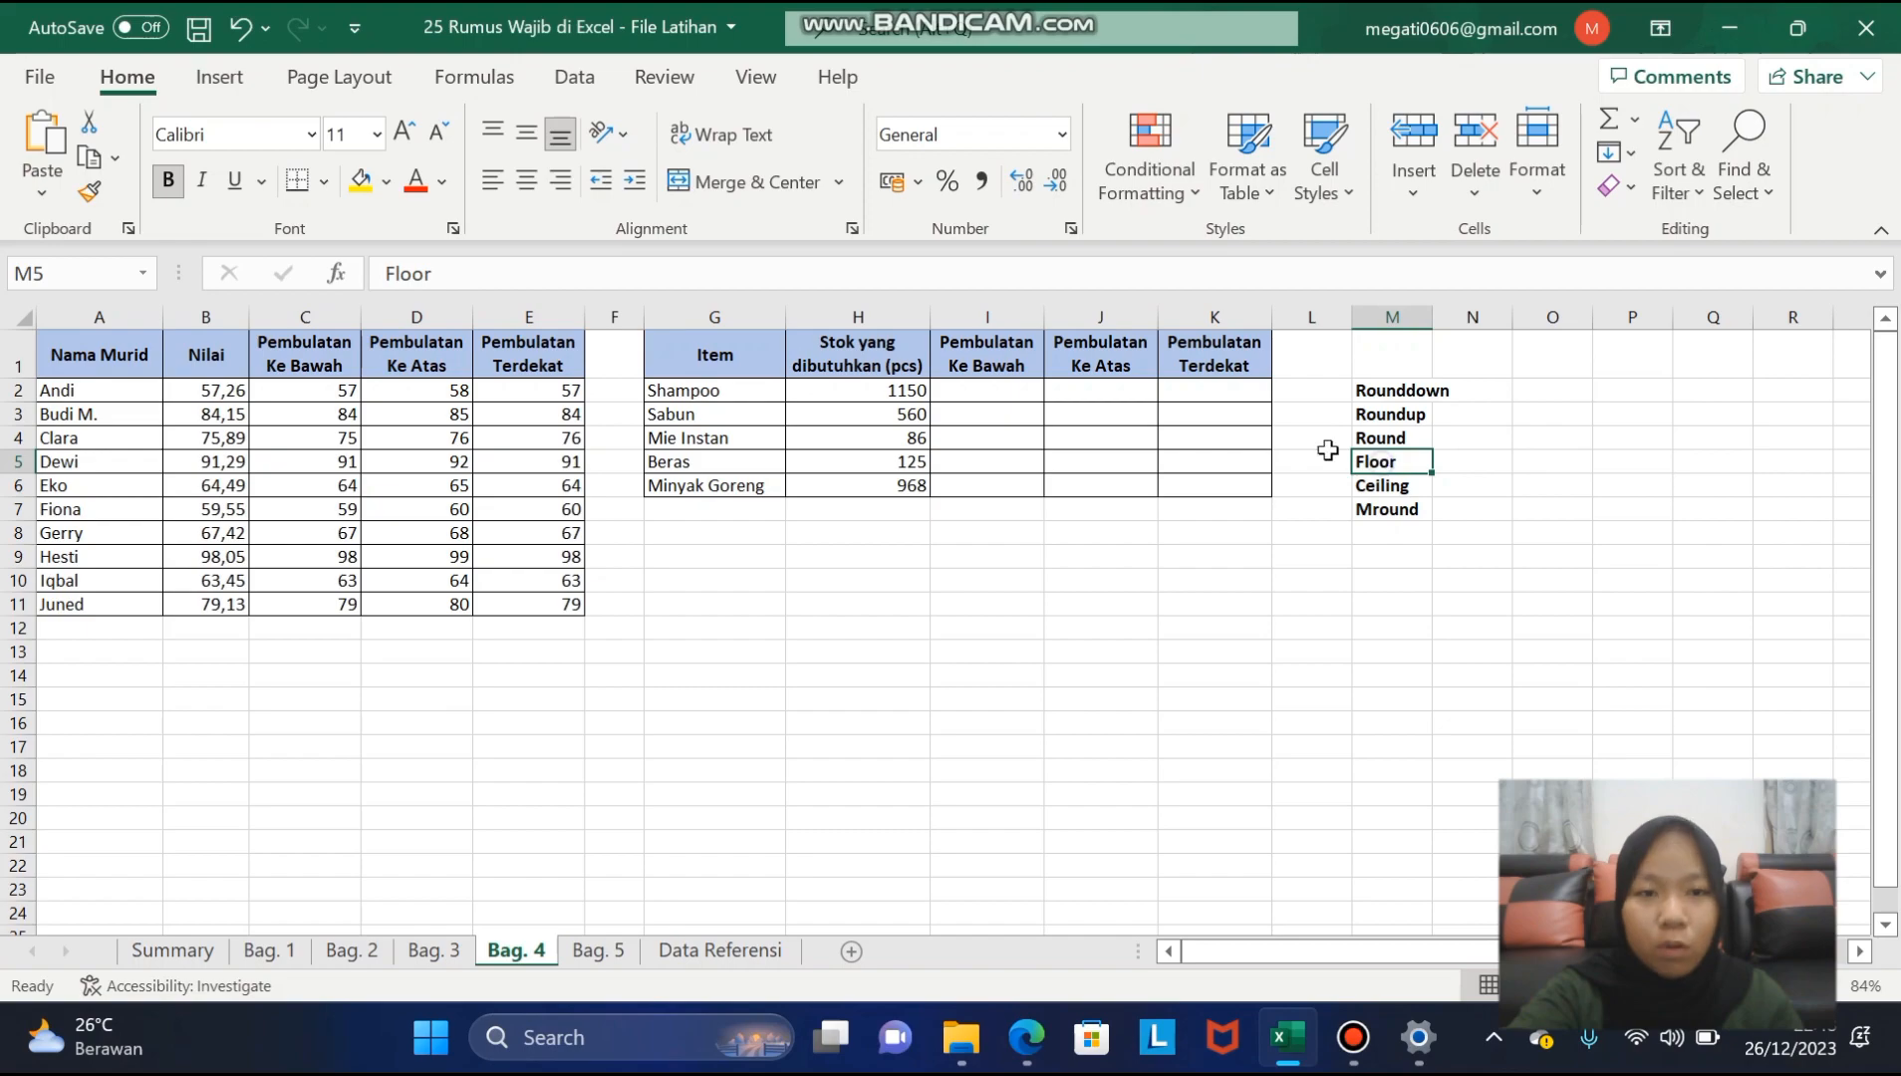
pyautogui.click(988, 386)
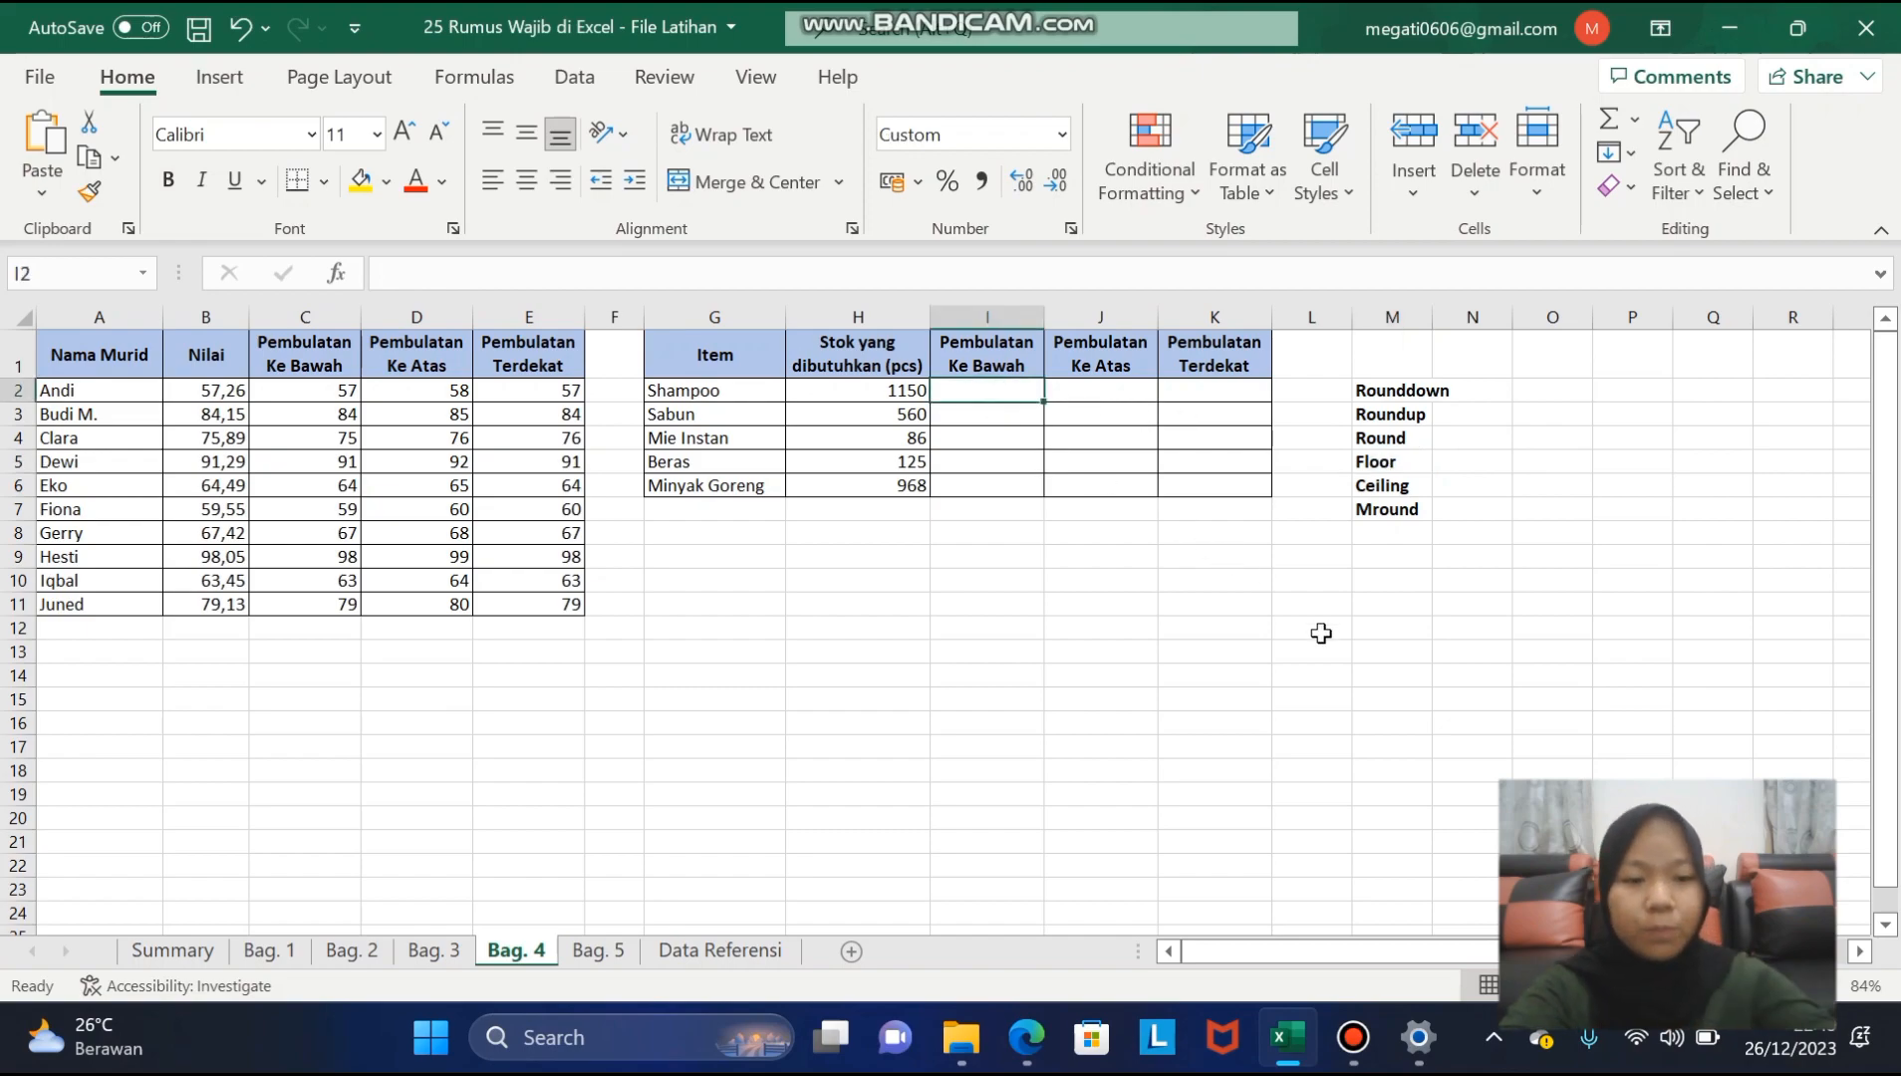
pyautogui.write('=')
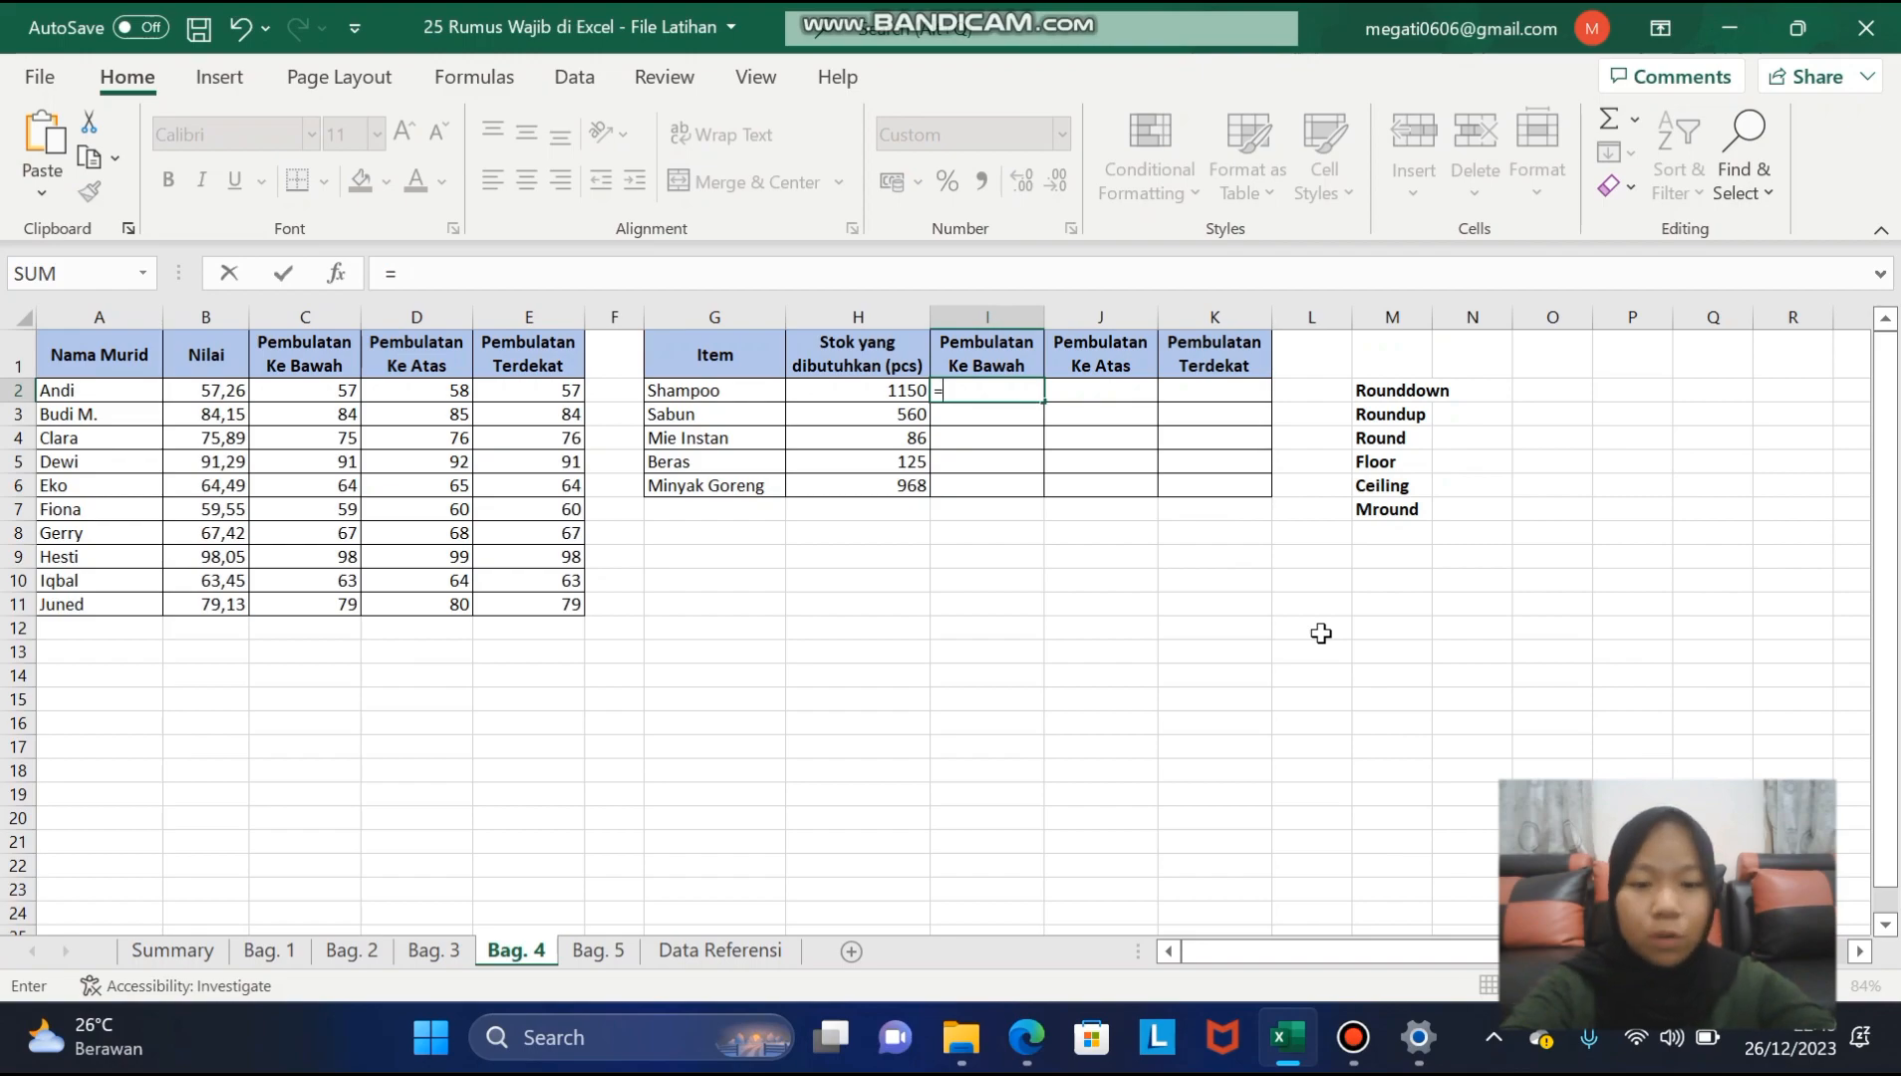
pyautogui.write('floo')
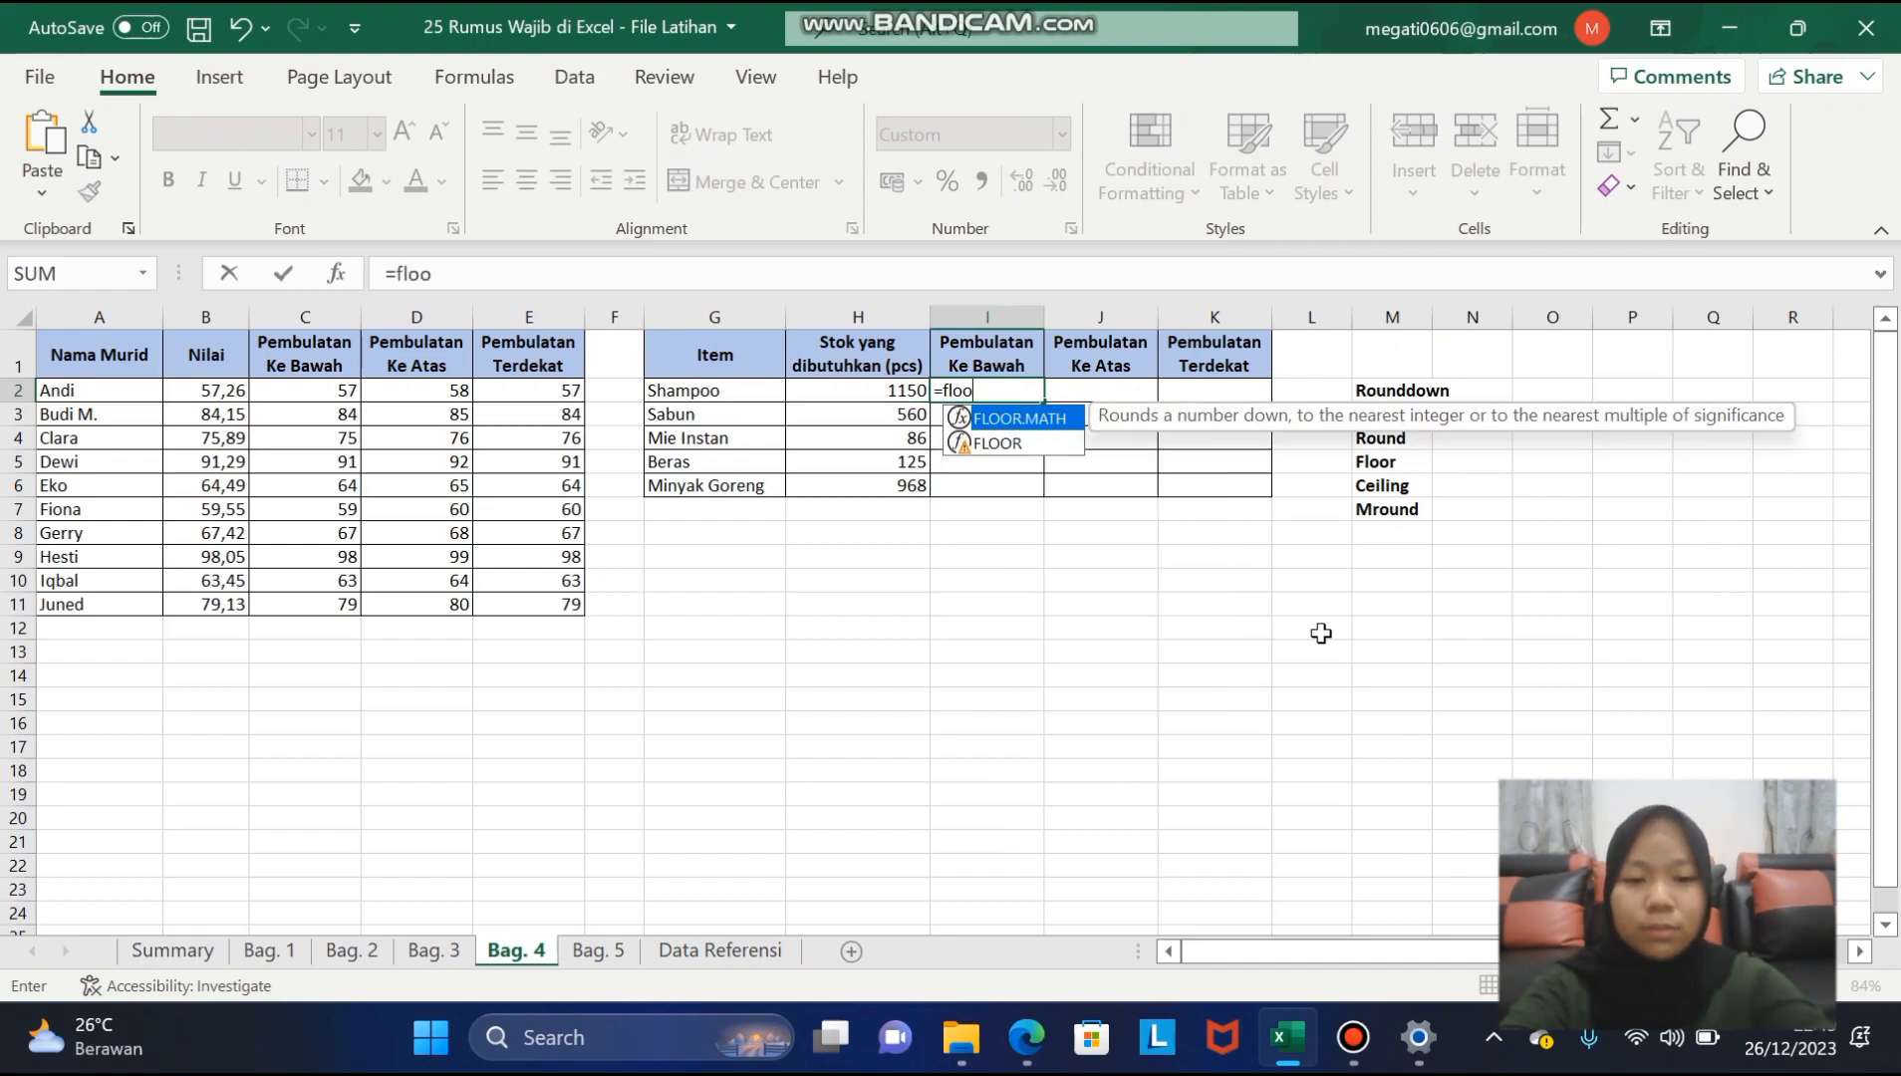
pyautogui.write('r')
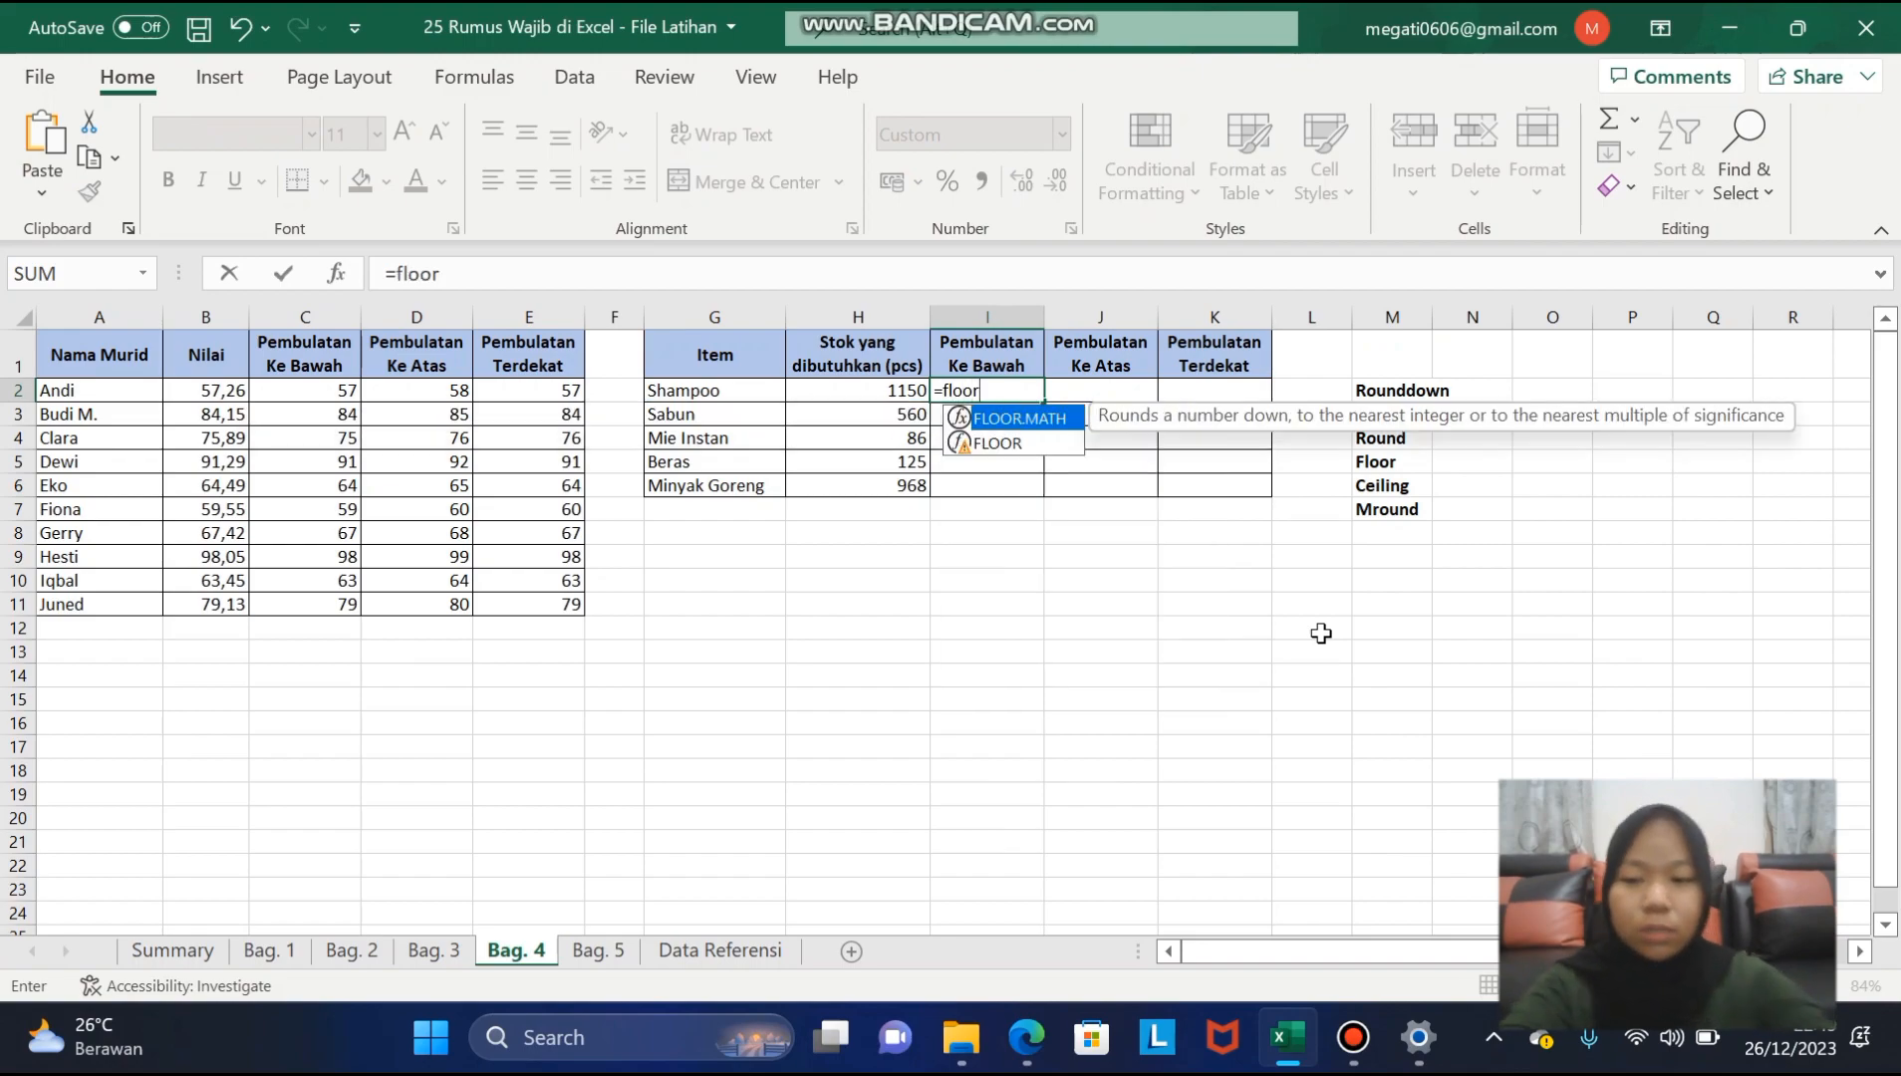
pyautogui.write('(')
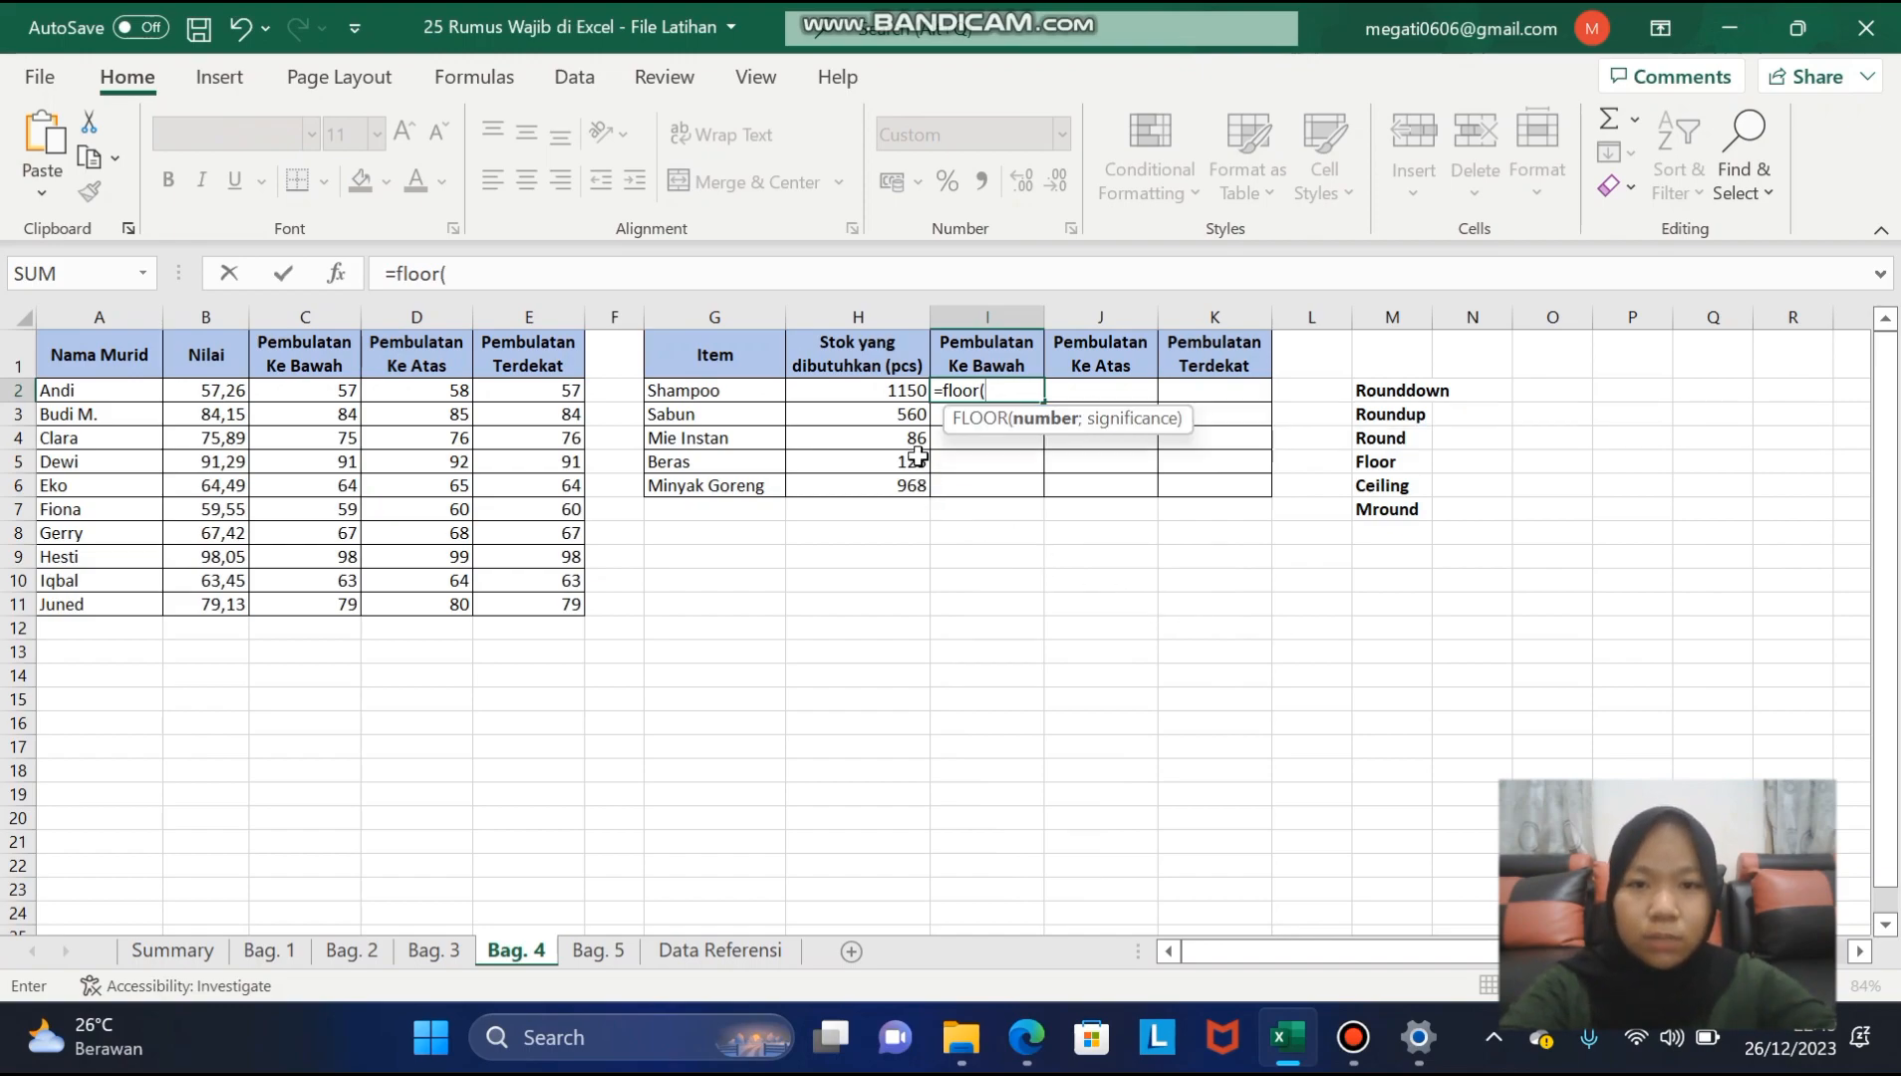
pyautogui.click(884, 396)
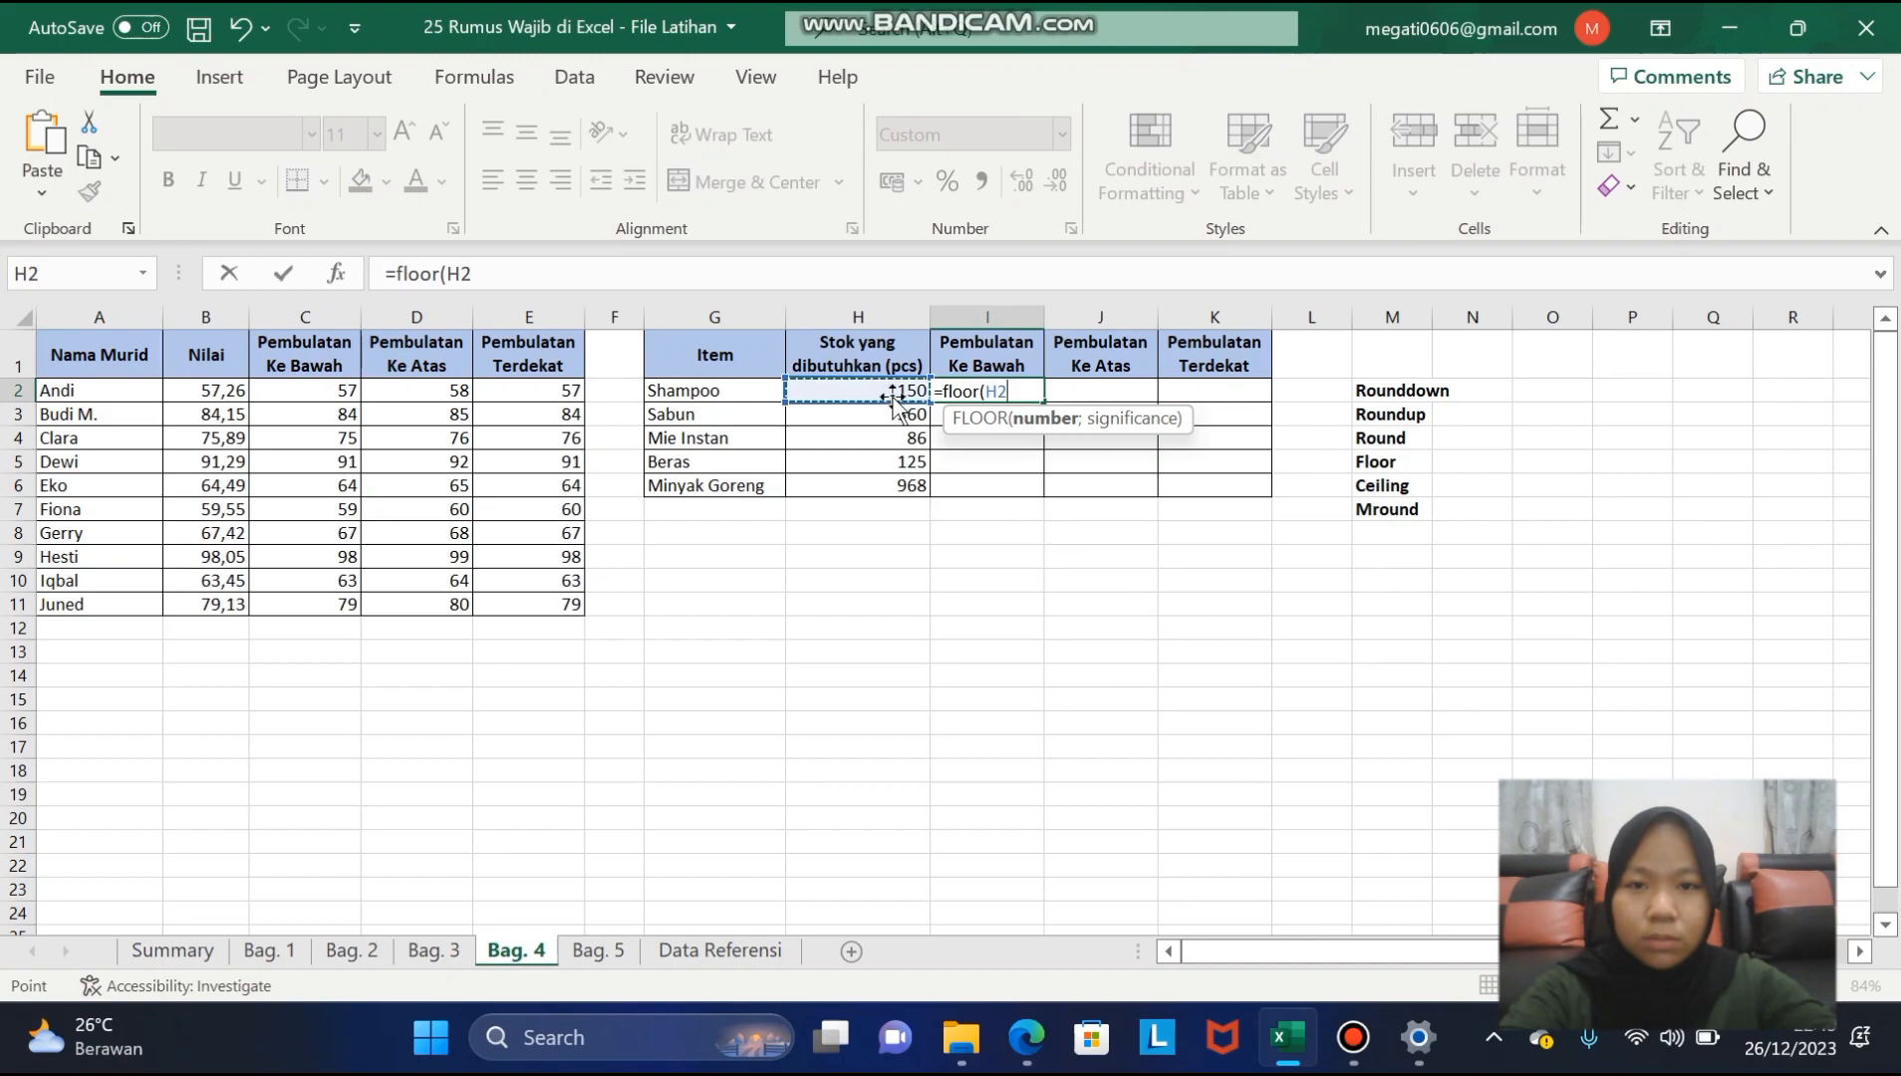
pyautogui.write(';')
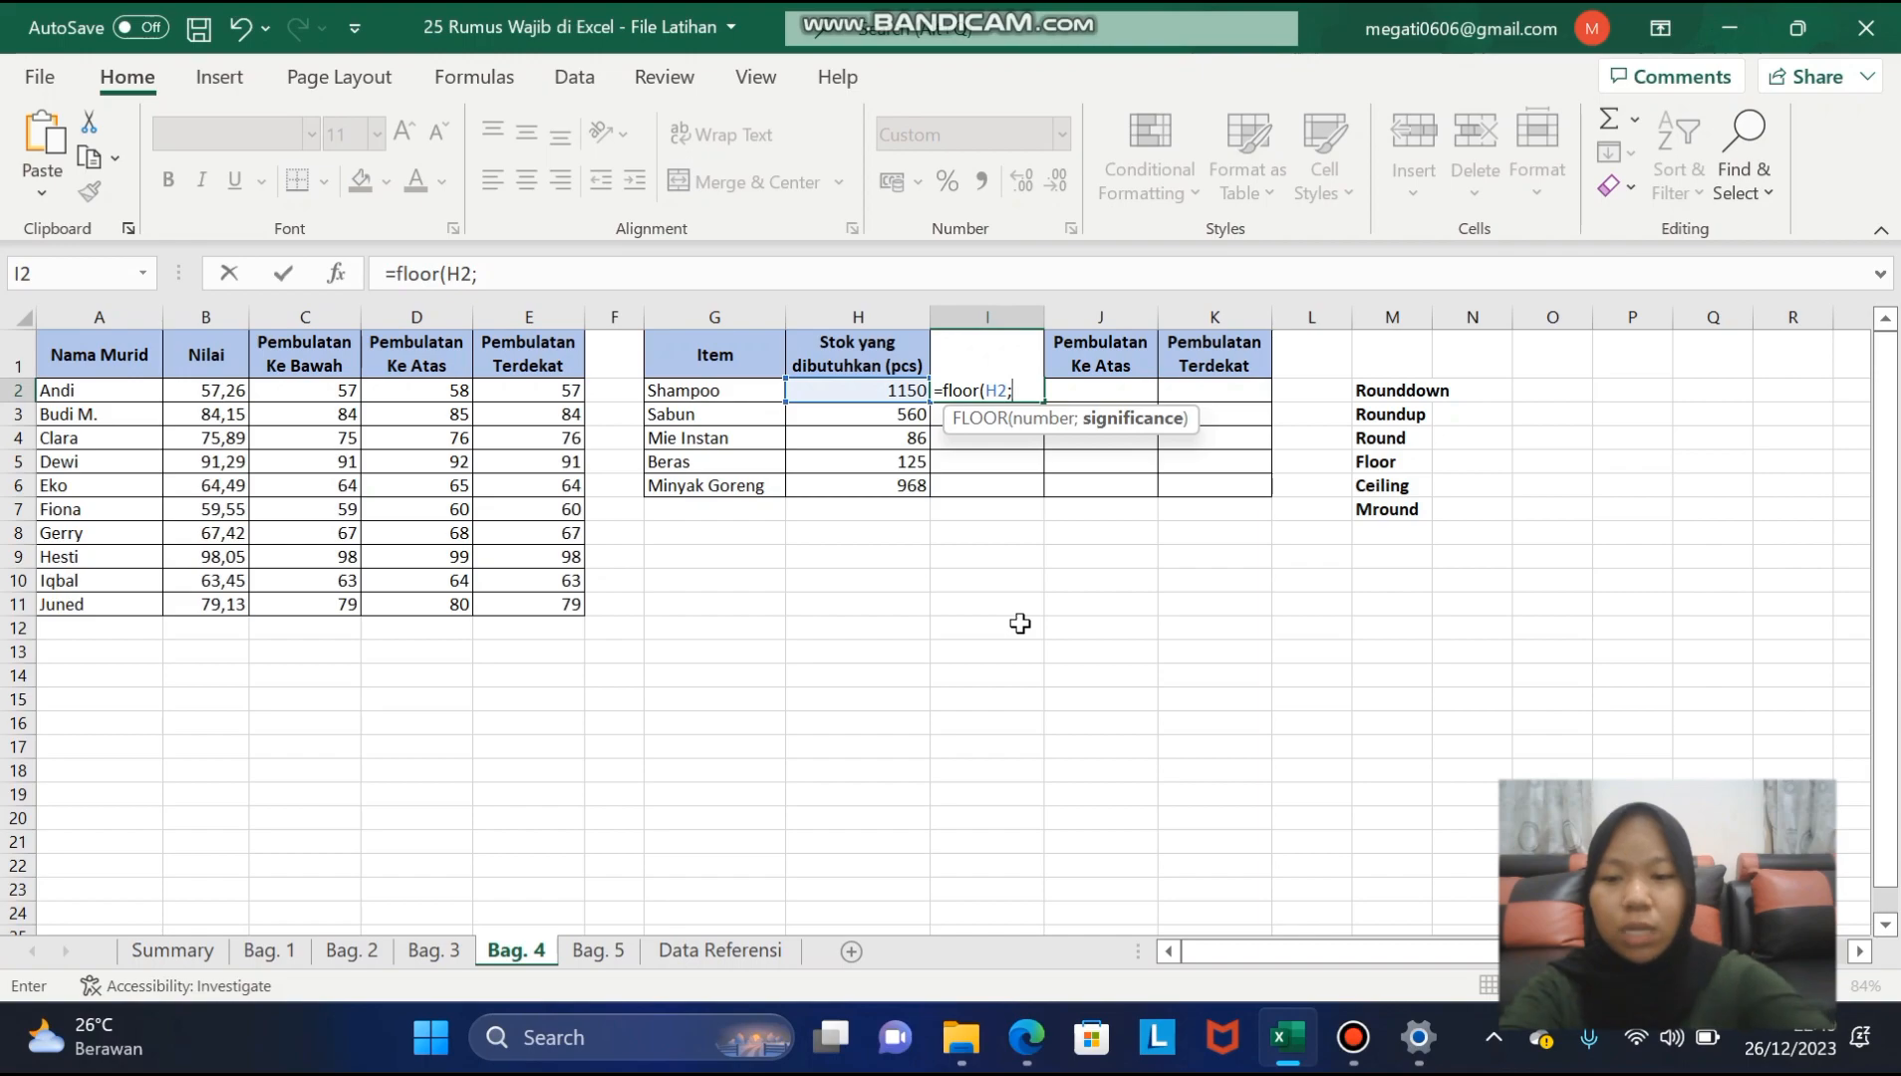
pyautogui.write('1')
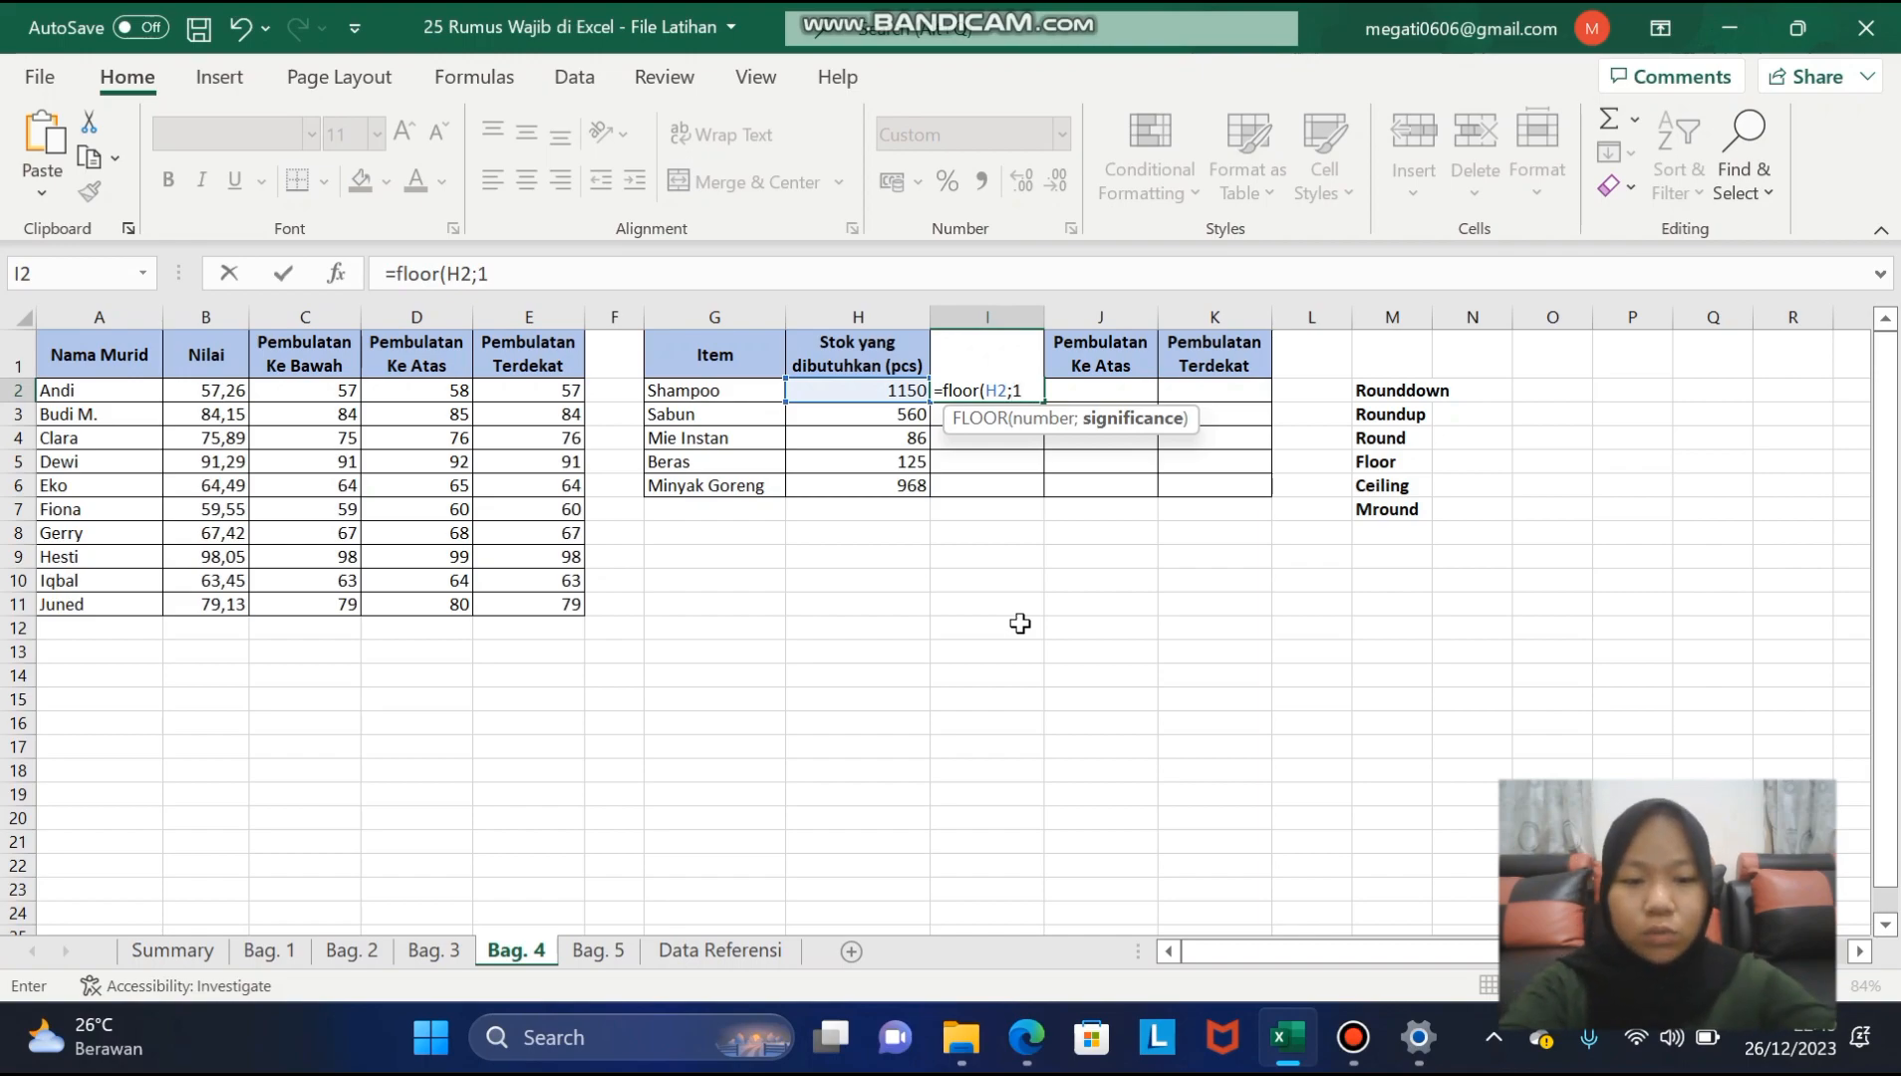
pyautogui.write('00')
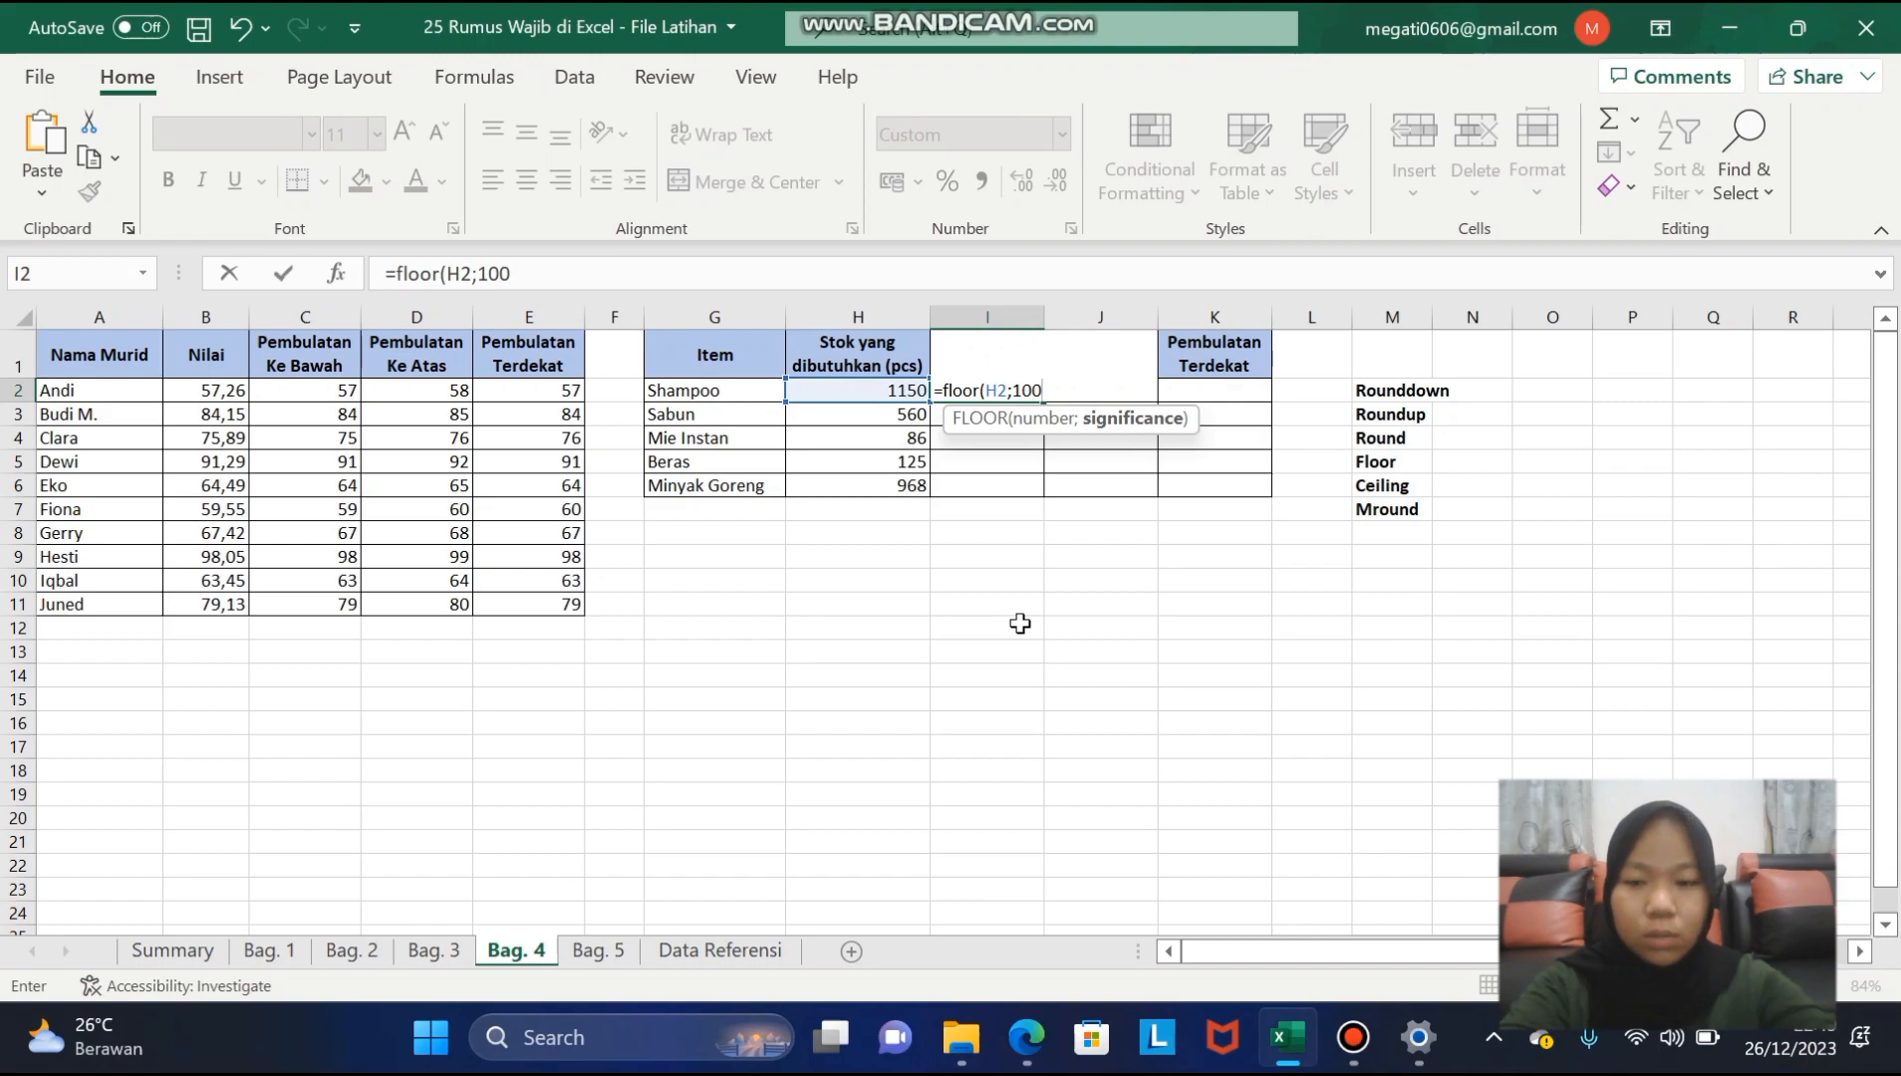
pyautogui.write(')')
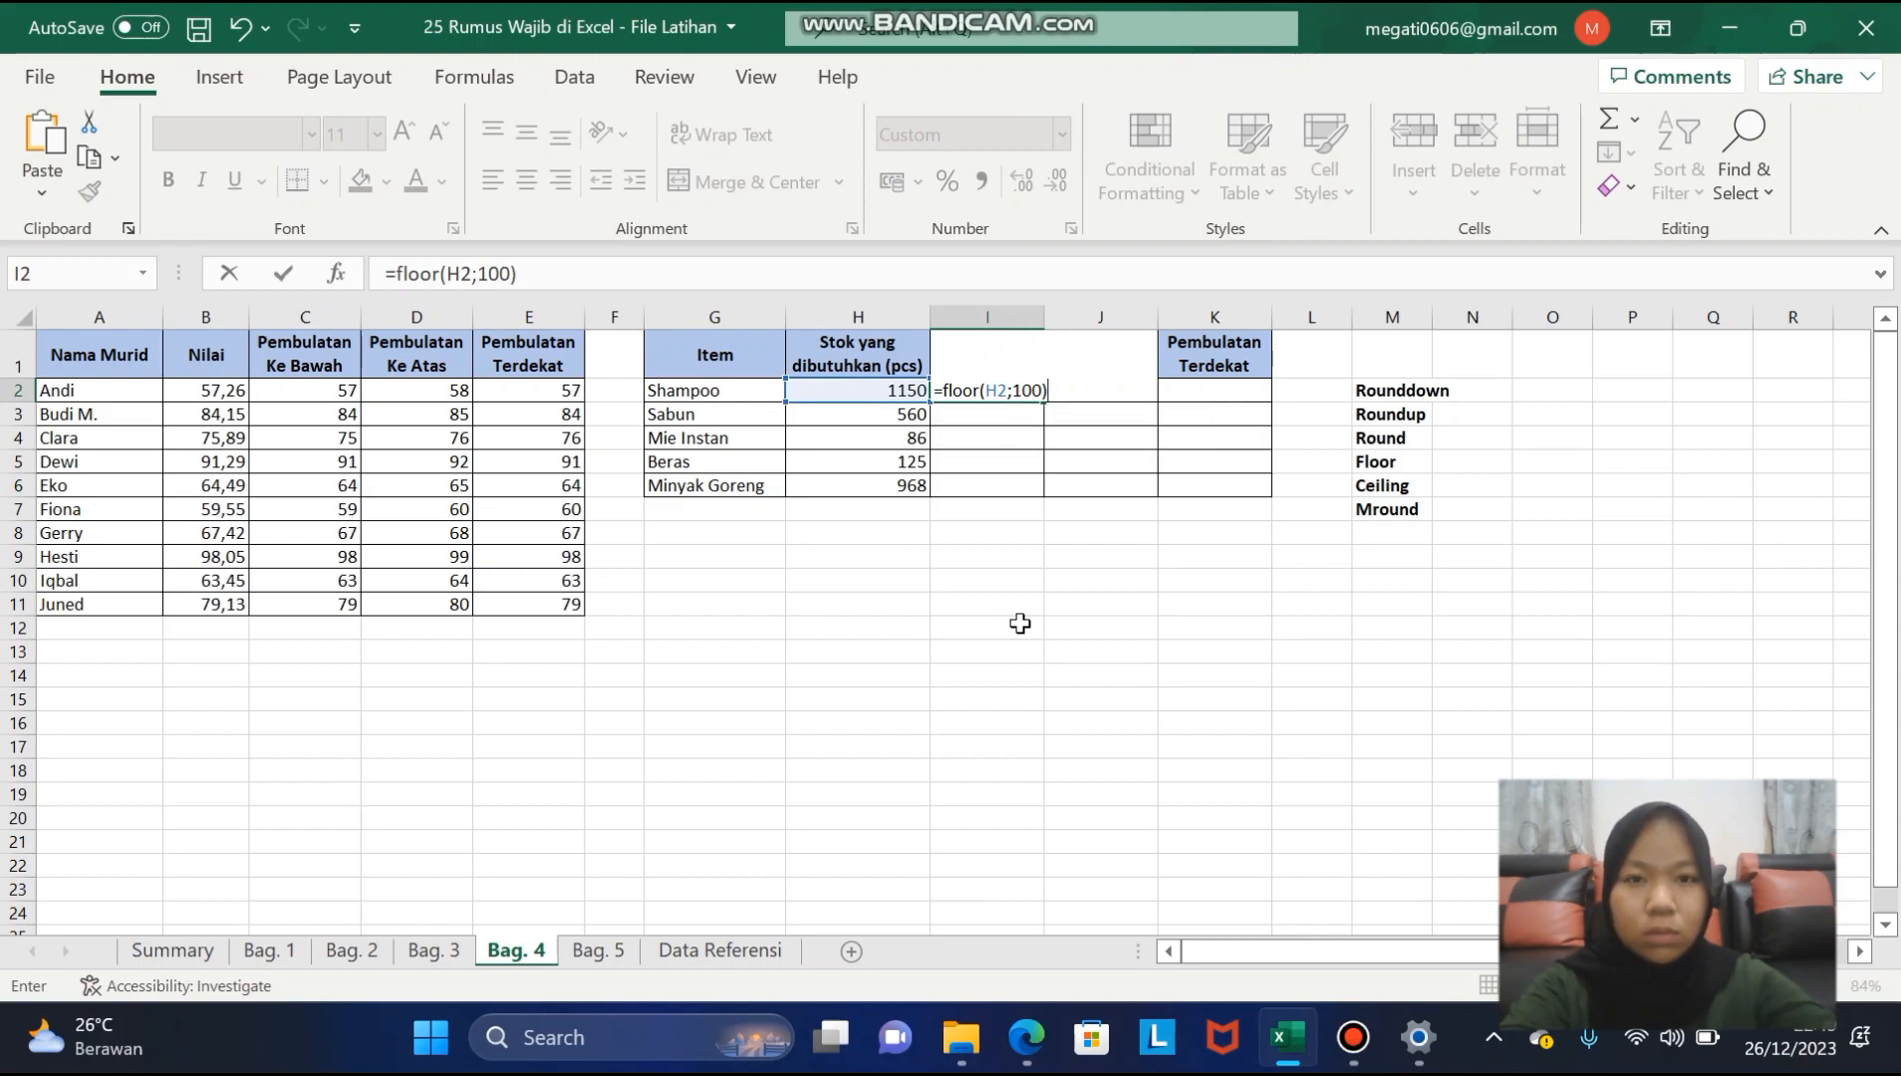
pyautogui.press('Return')
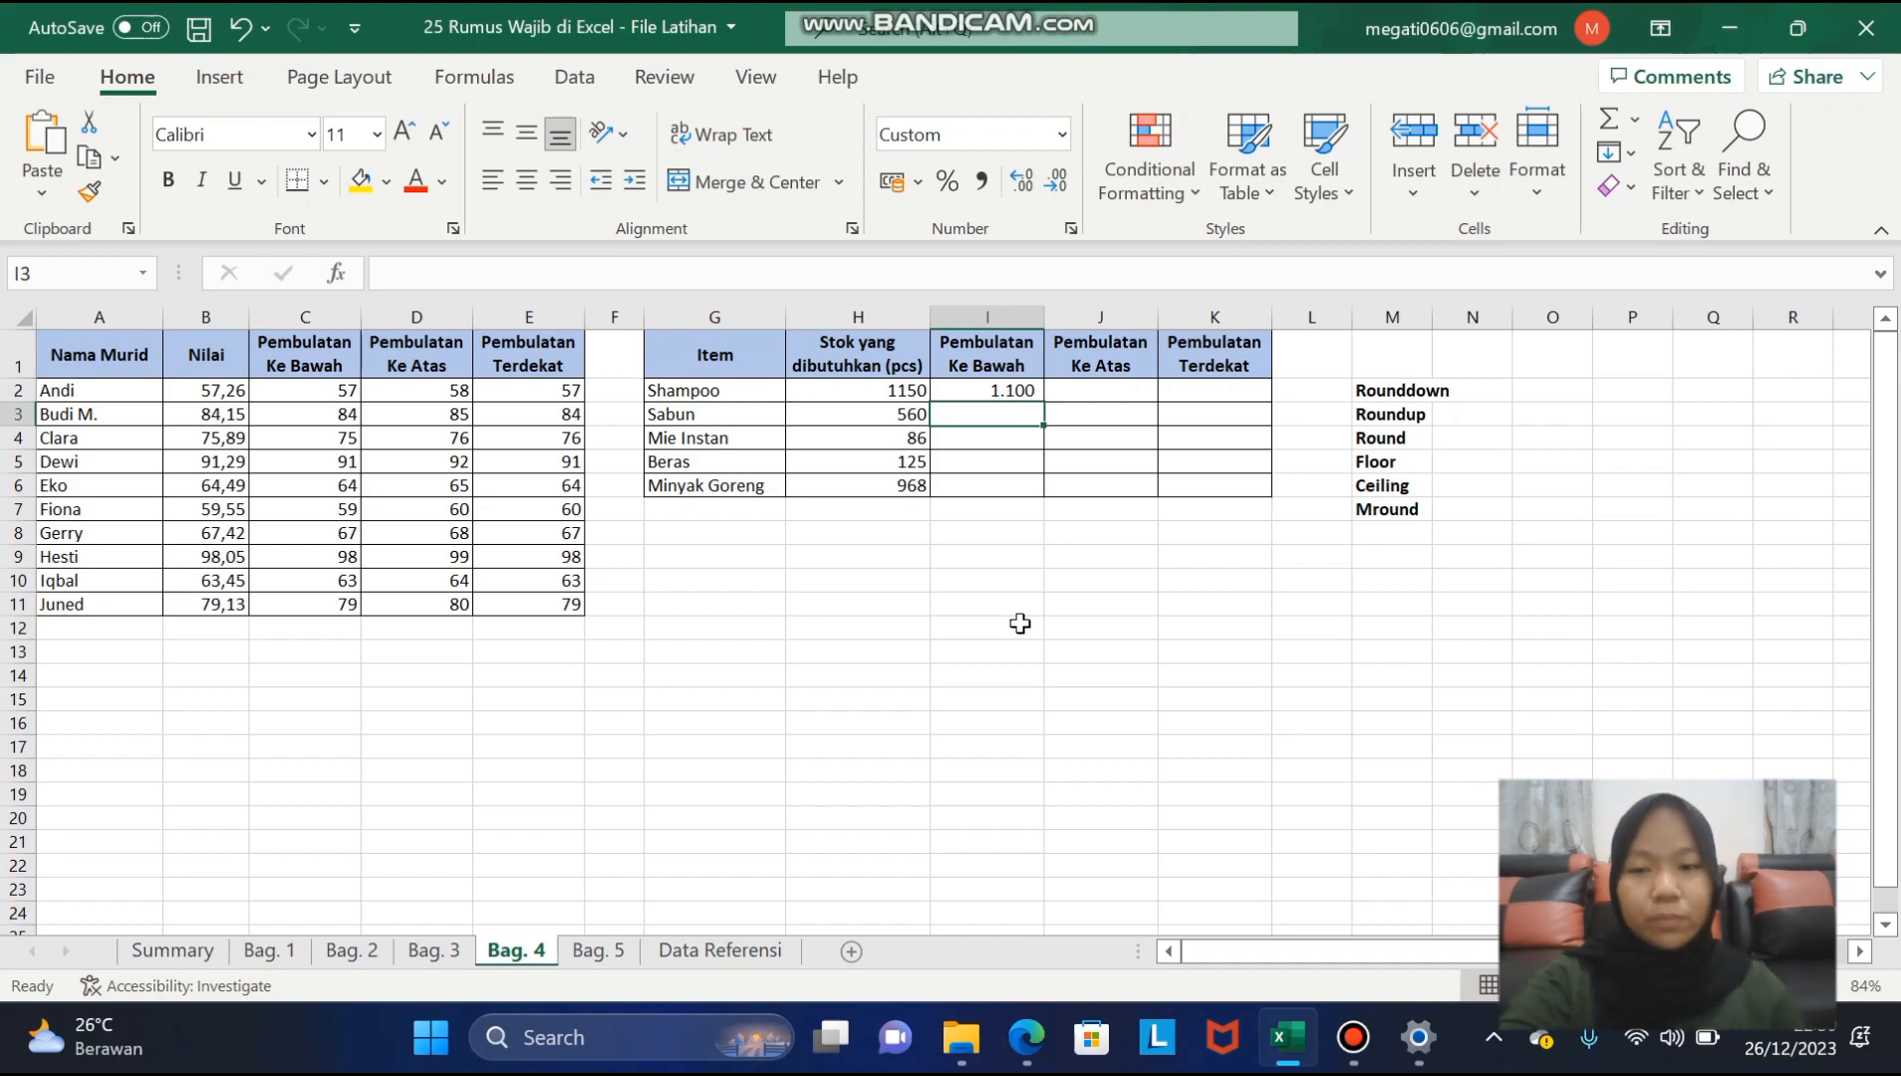
# - Fill the FLOOR formula in I2 down to I6 for the remaining items
pyautogui.click(1030, 391)
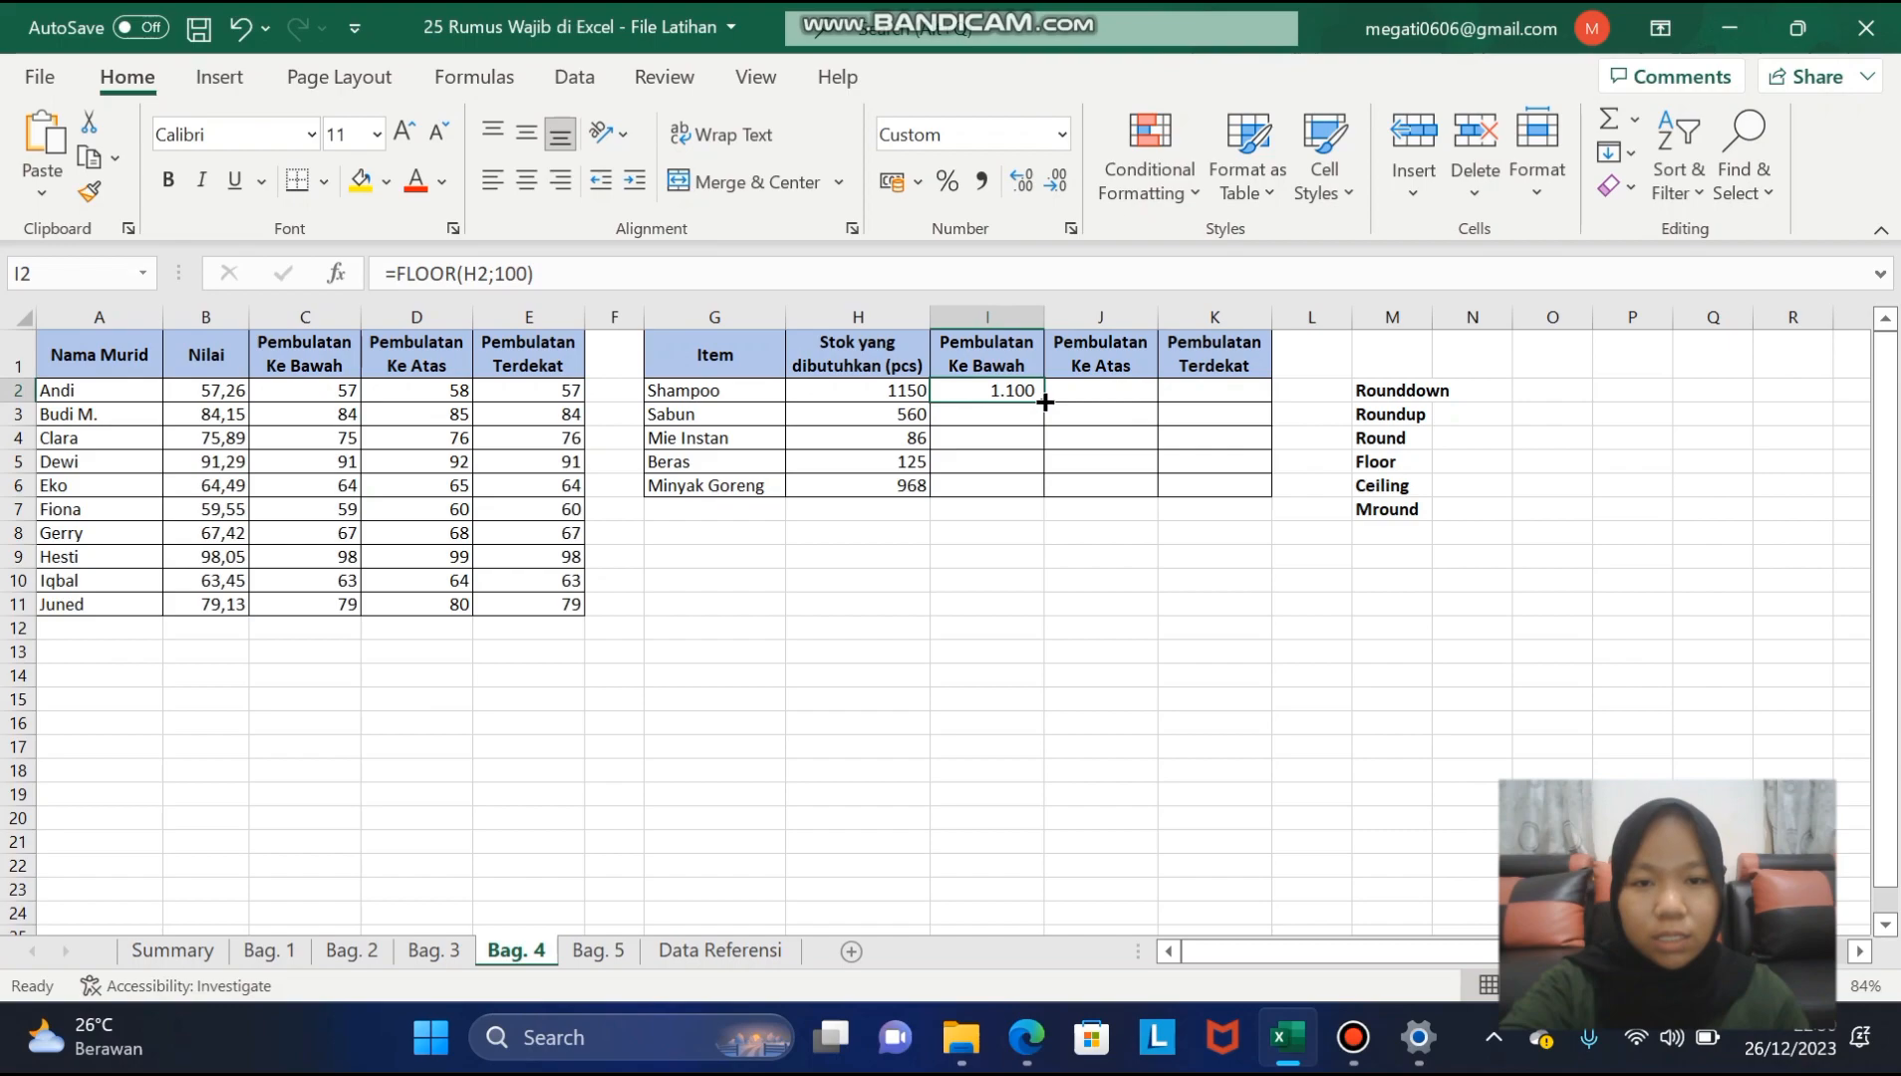
pyautogui.doubleClick(1044, 402)
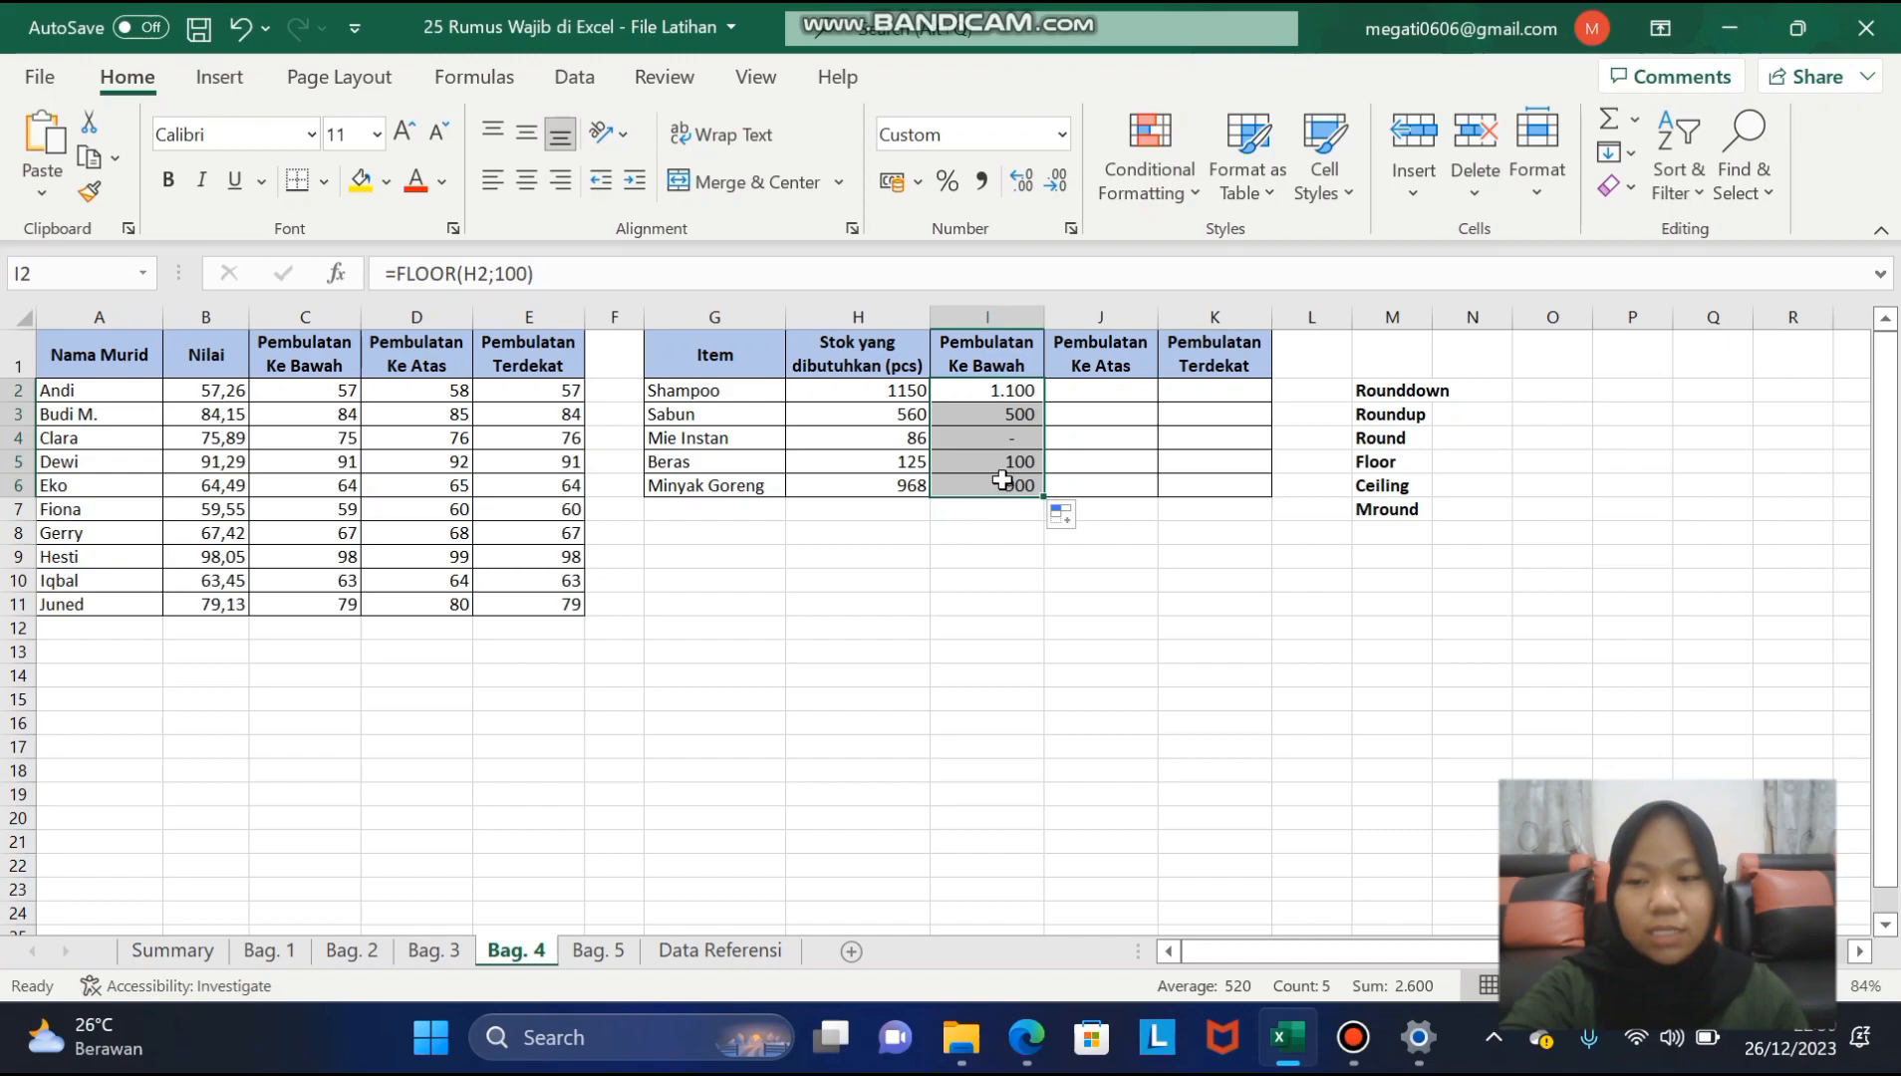
# - Compare the FLOOR results in column I with the required stock in column H for Sabun, Mie Instan, Beras and Minyak Goreng
pyautogui.click(906, 414)
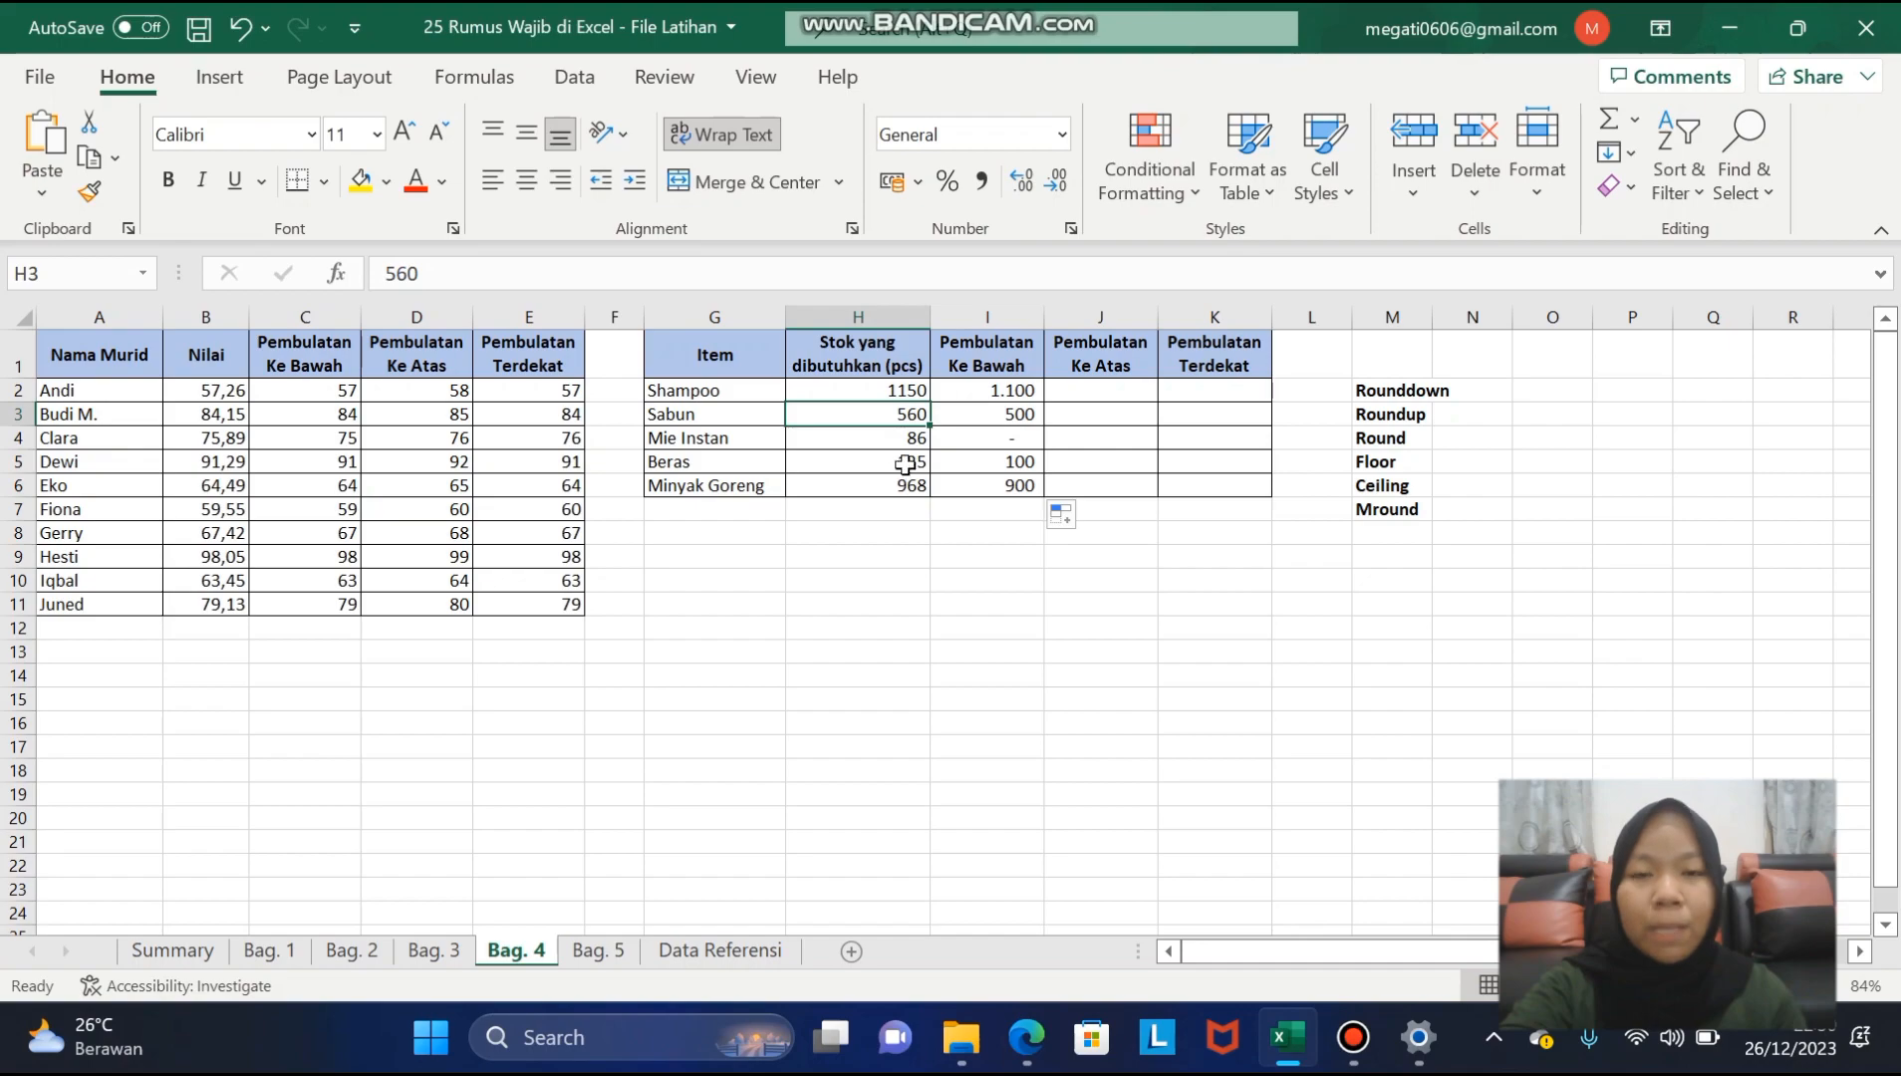
pyautogui.click(974, 416)
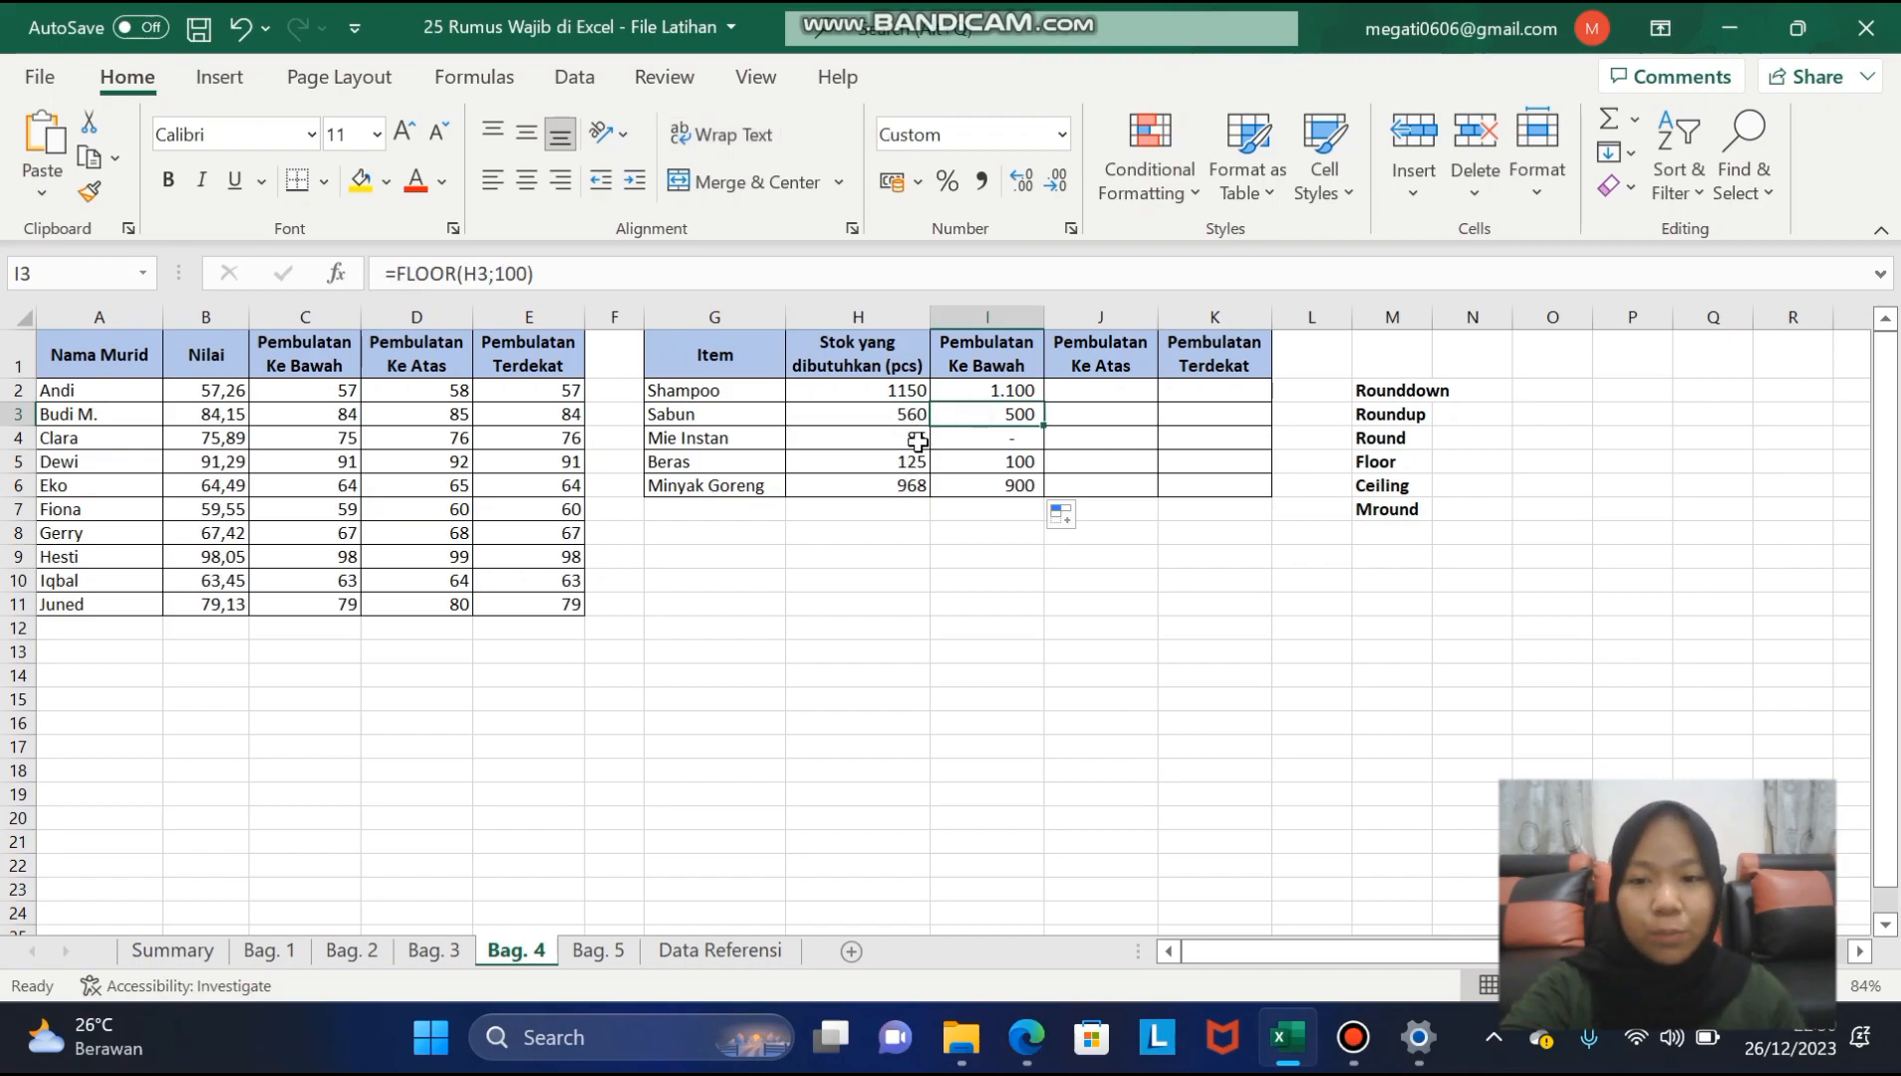
pyautogui.click(916, 438)
pyautogui.click(969, 440)
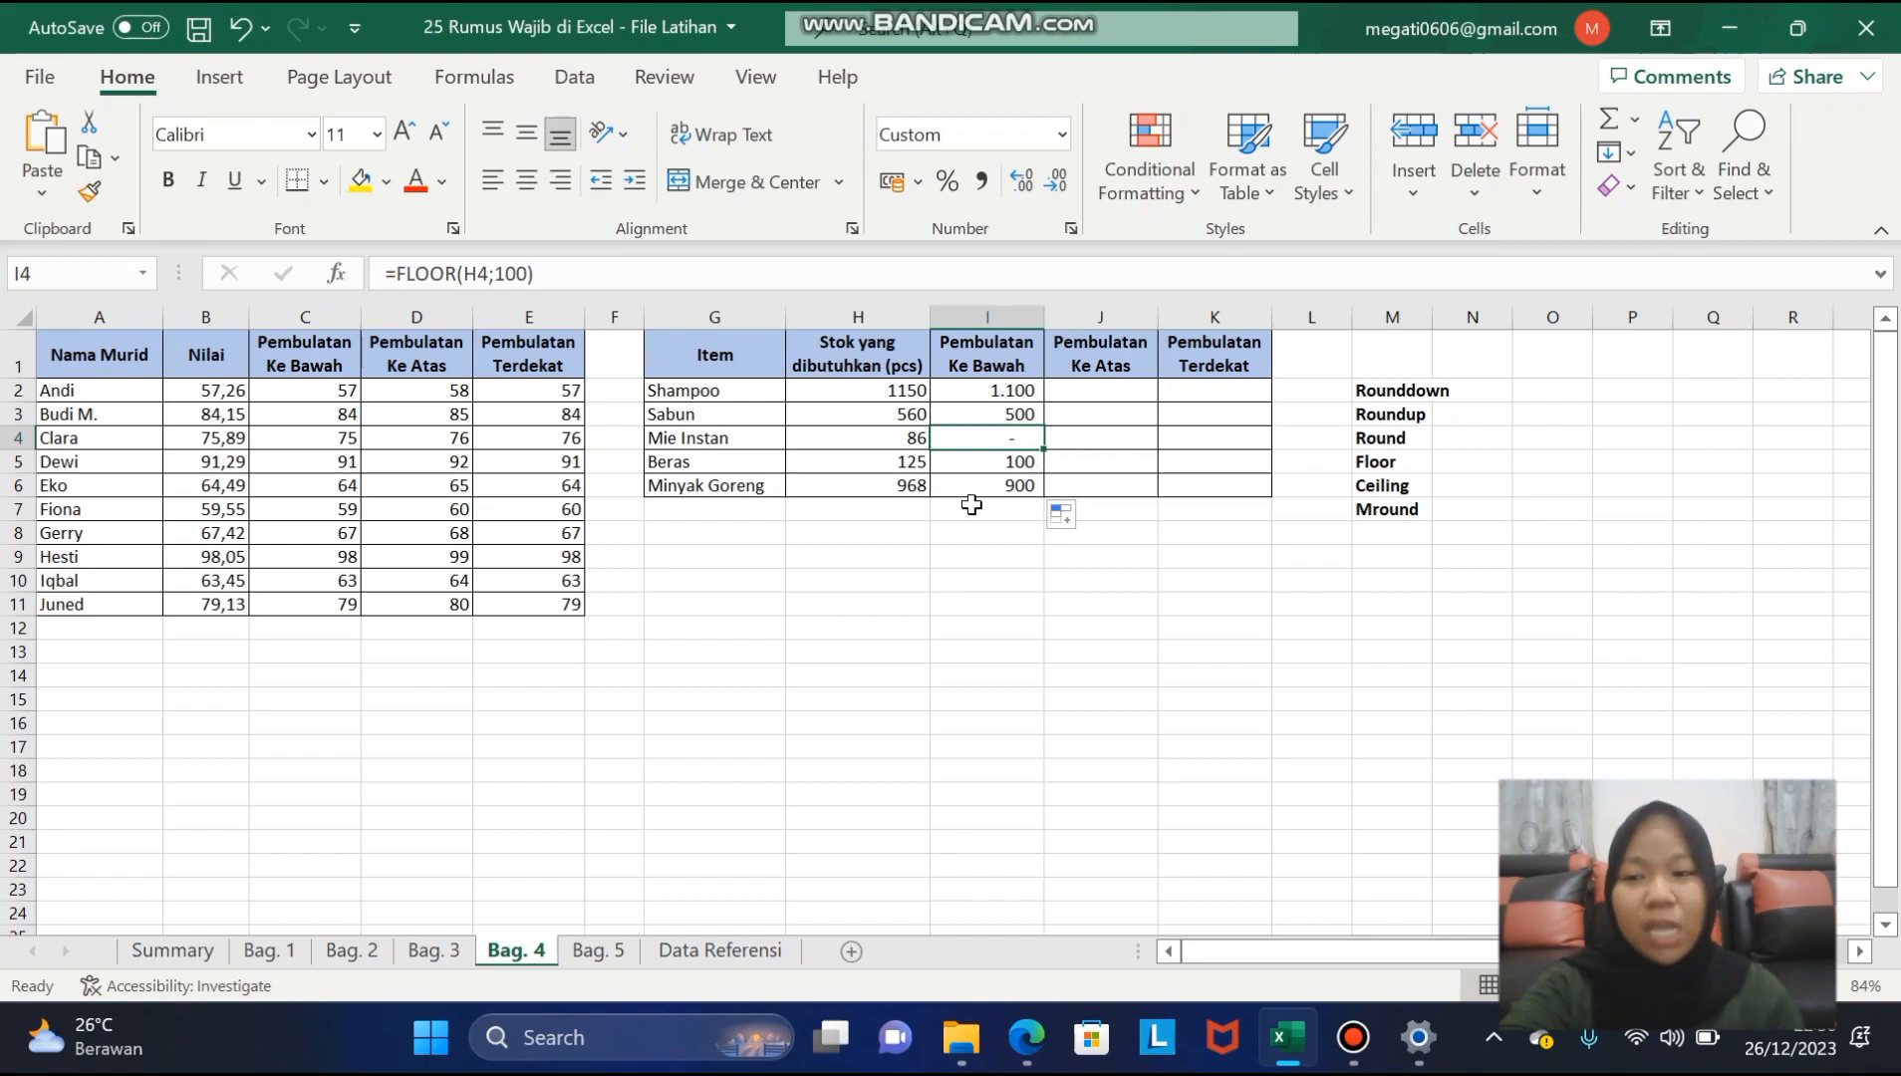
pyautogui.click(892, 436)
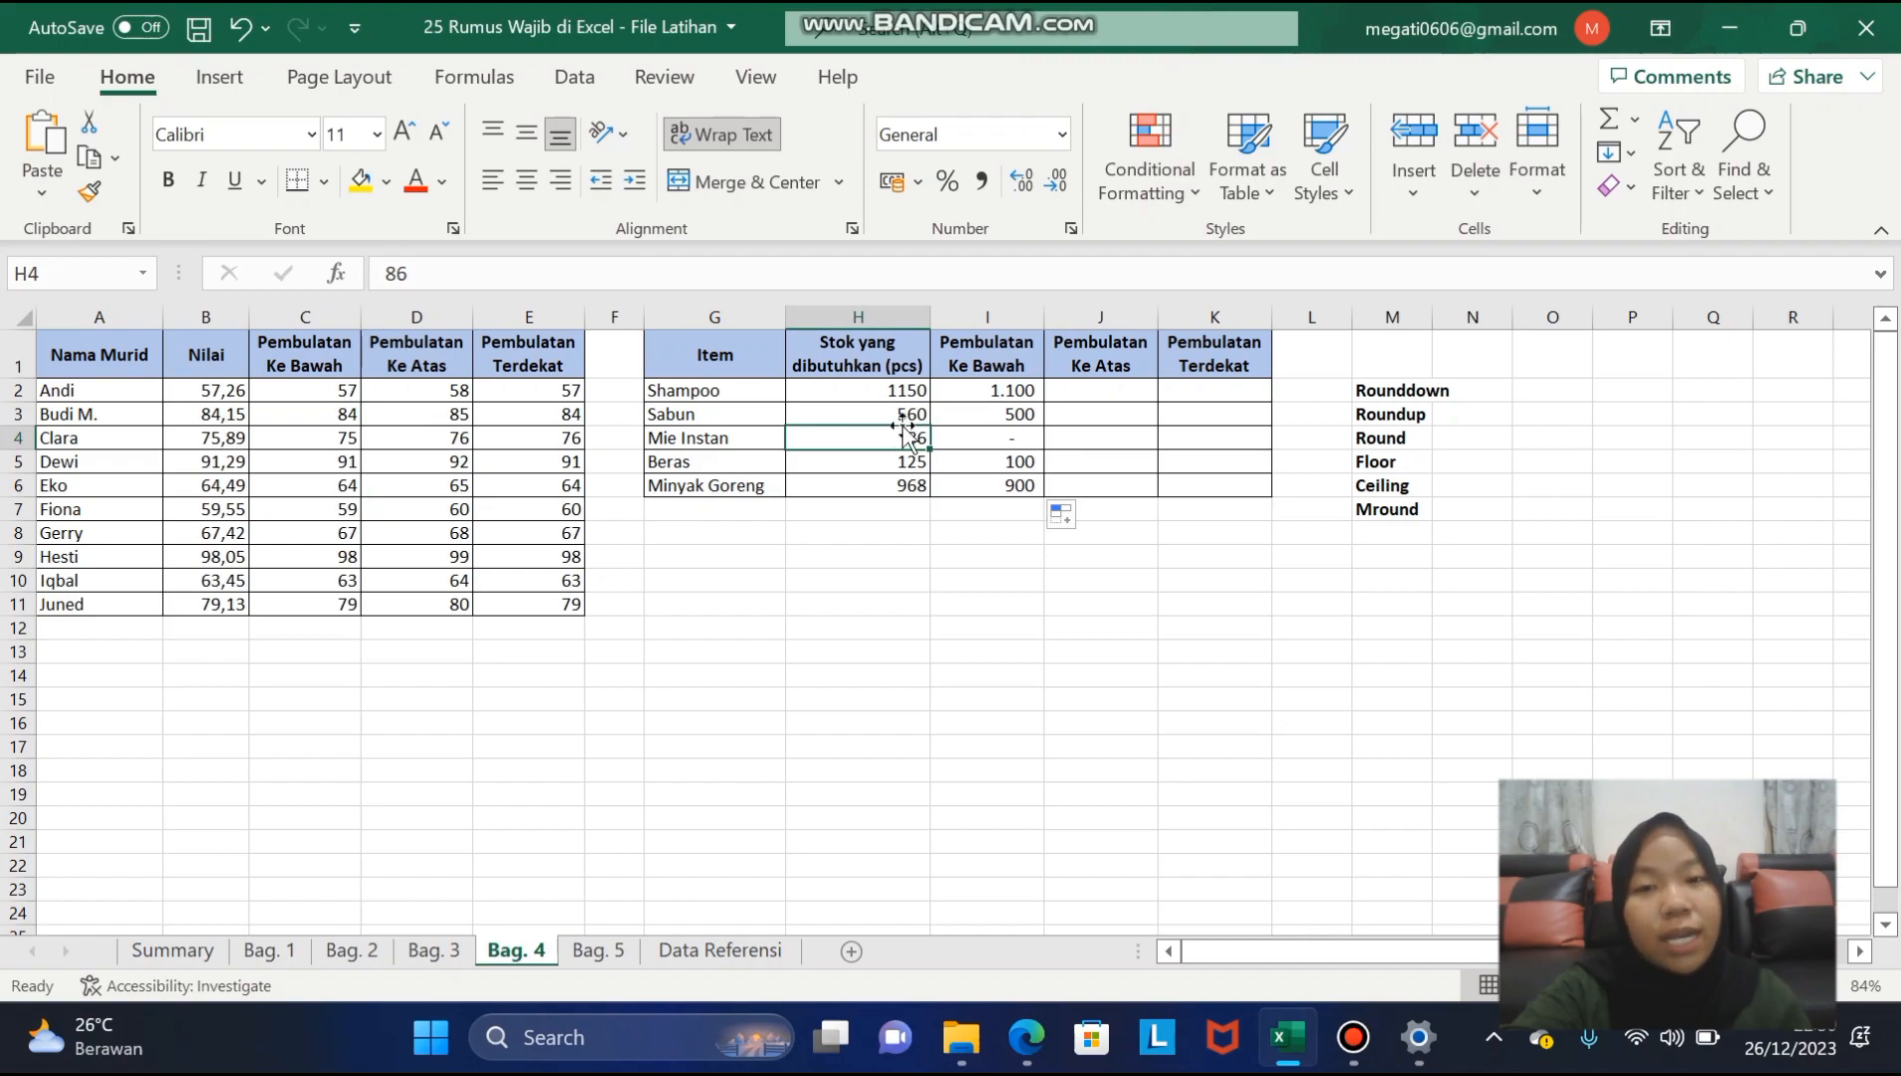
pyautogui.click(971, 461)
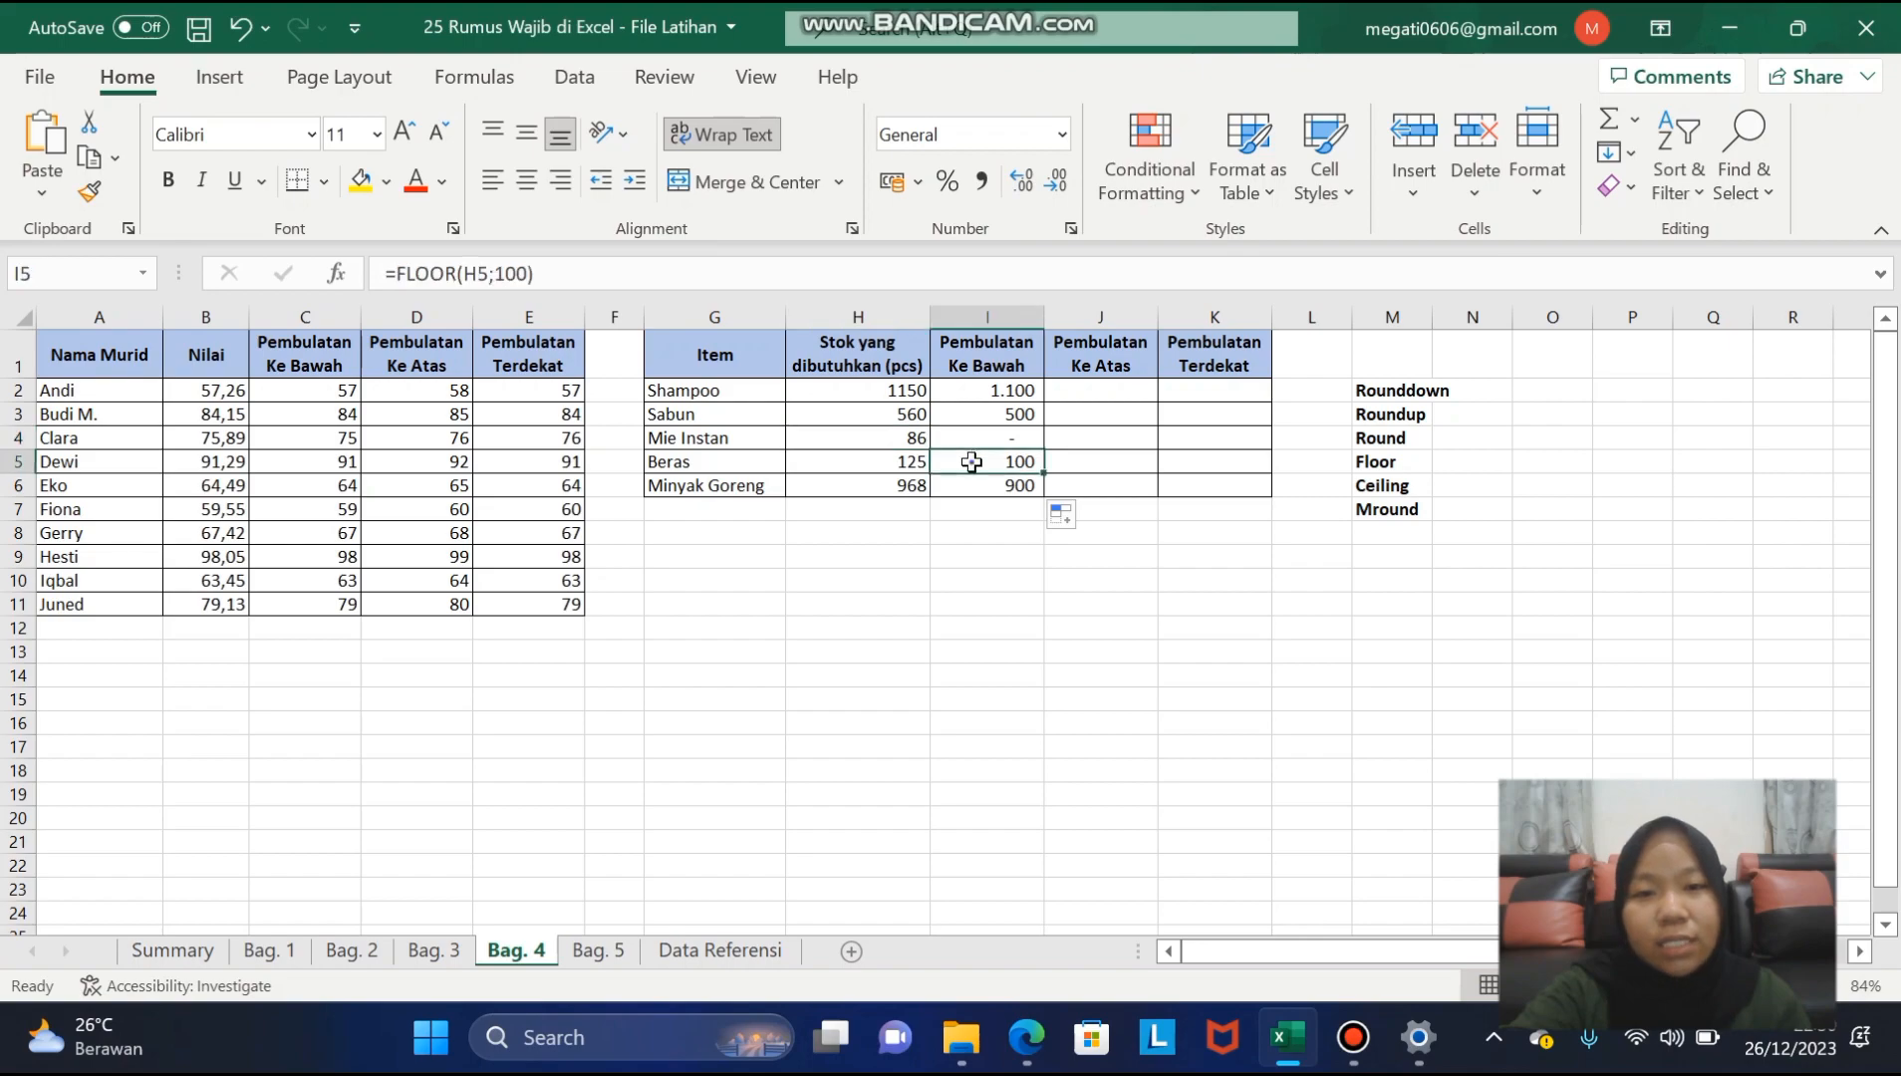
pyautogui.click(968, 485)
pyautogui.click(913, 464)
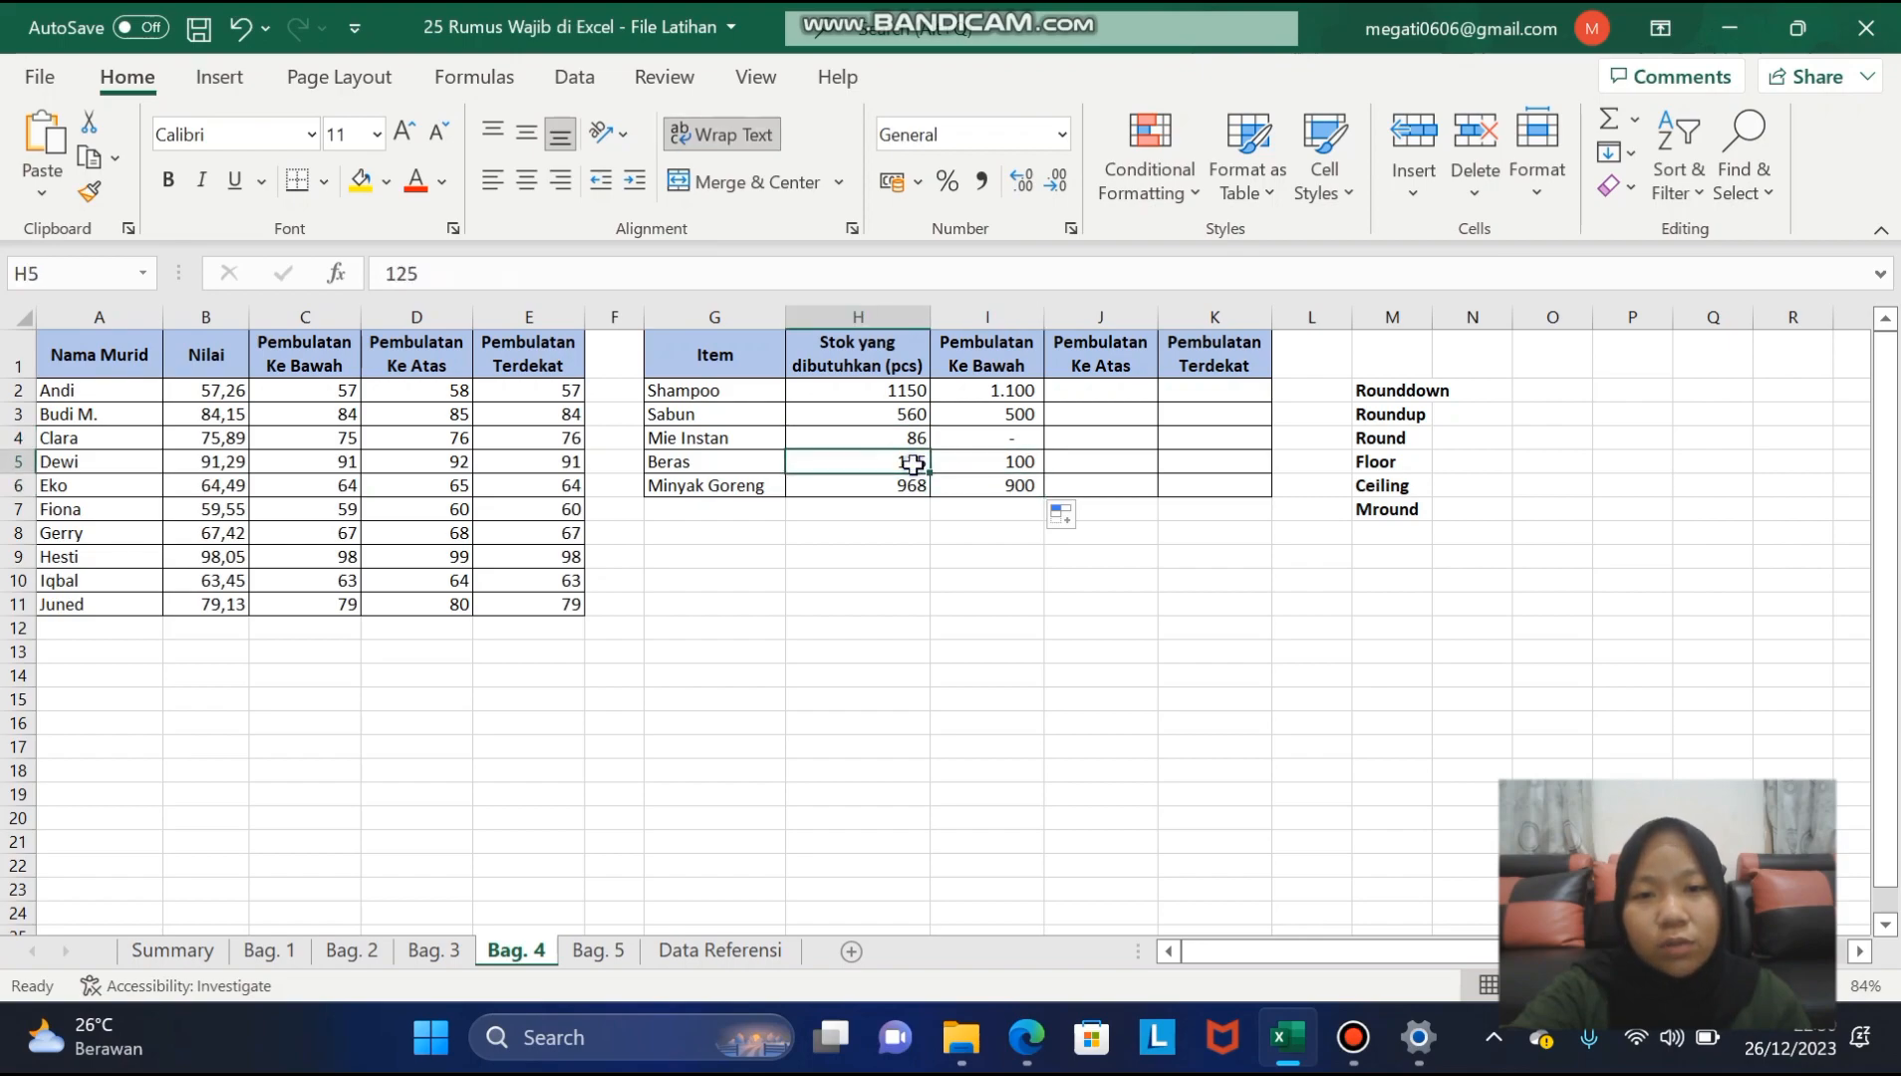
pyautogui.click(1014, 462)
pyautogui.click(915, 488)
pyautogui.click(996, 487)
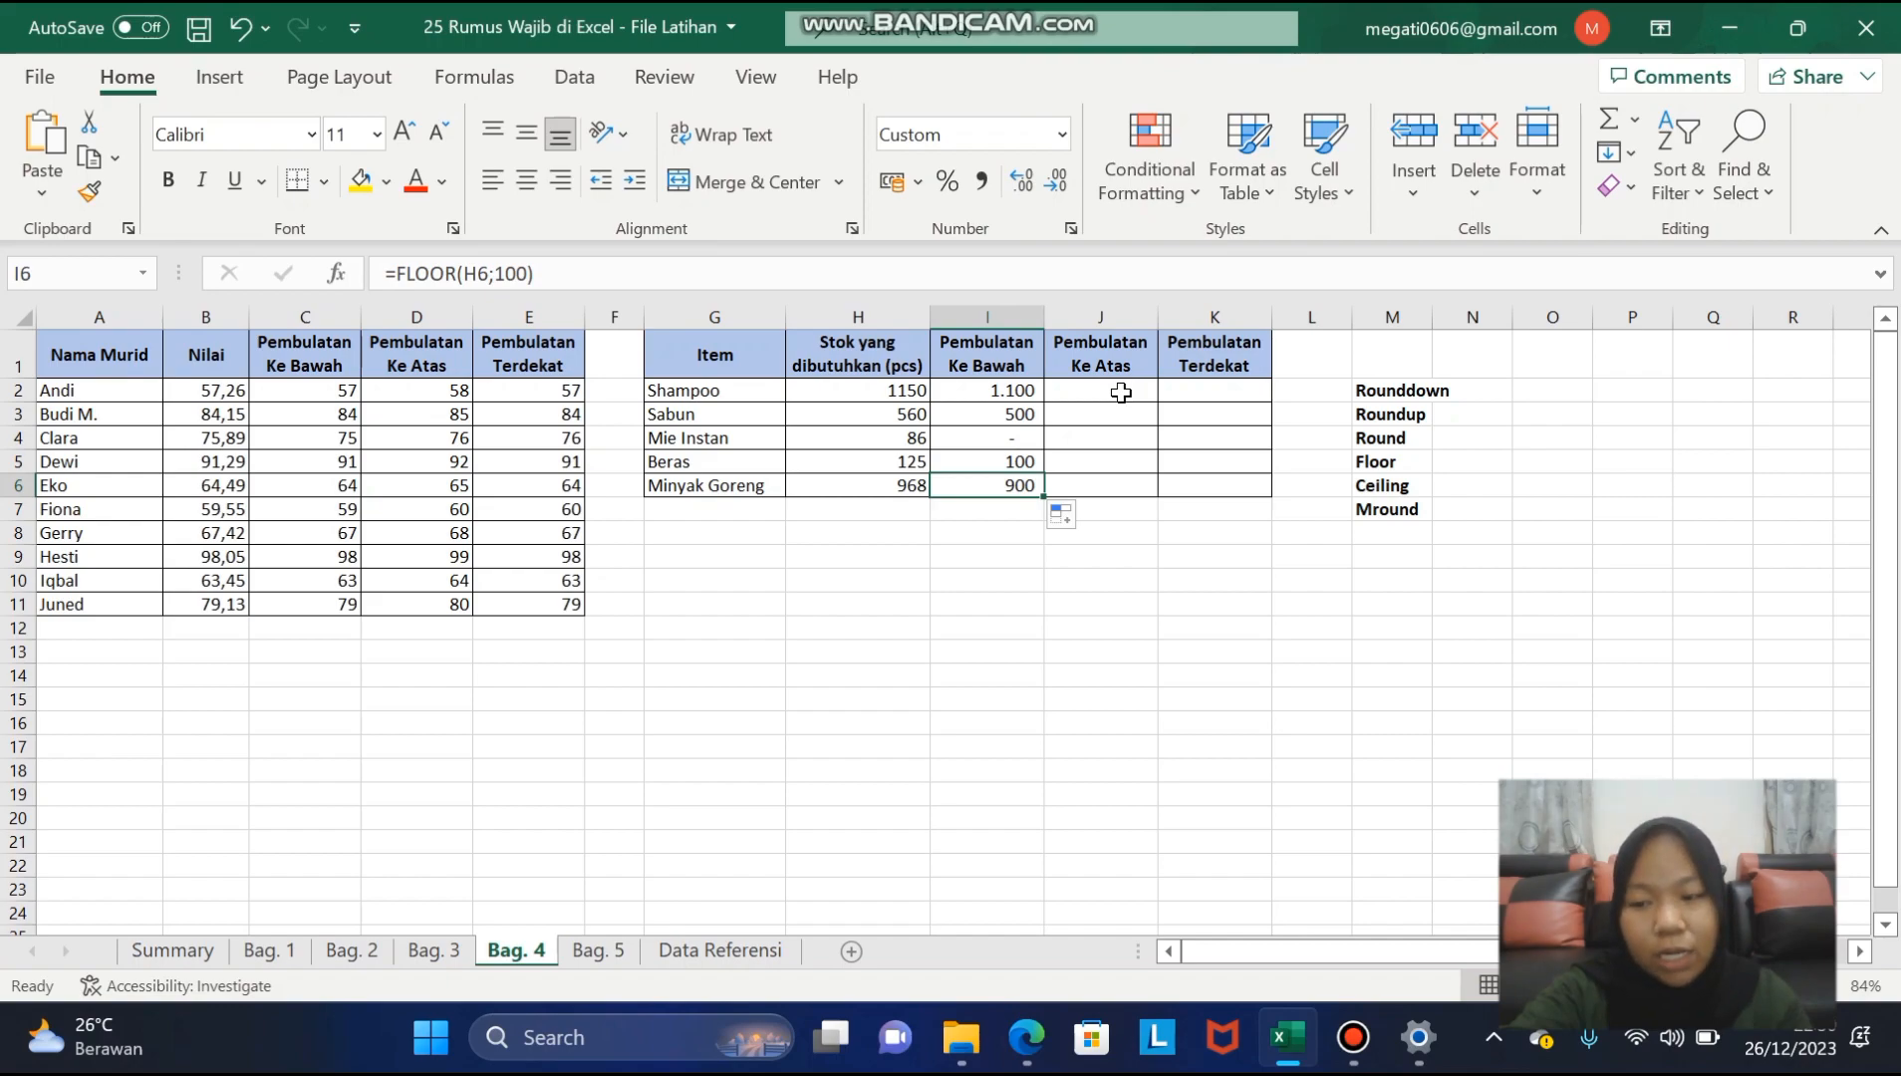
# - Round Shampoo's required stock up to a multiple of 100 with =CEILING(H2;100) in J2, under Pembulatan Ke Atas
pyautogui.click(1121, 393)
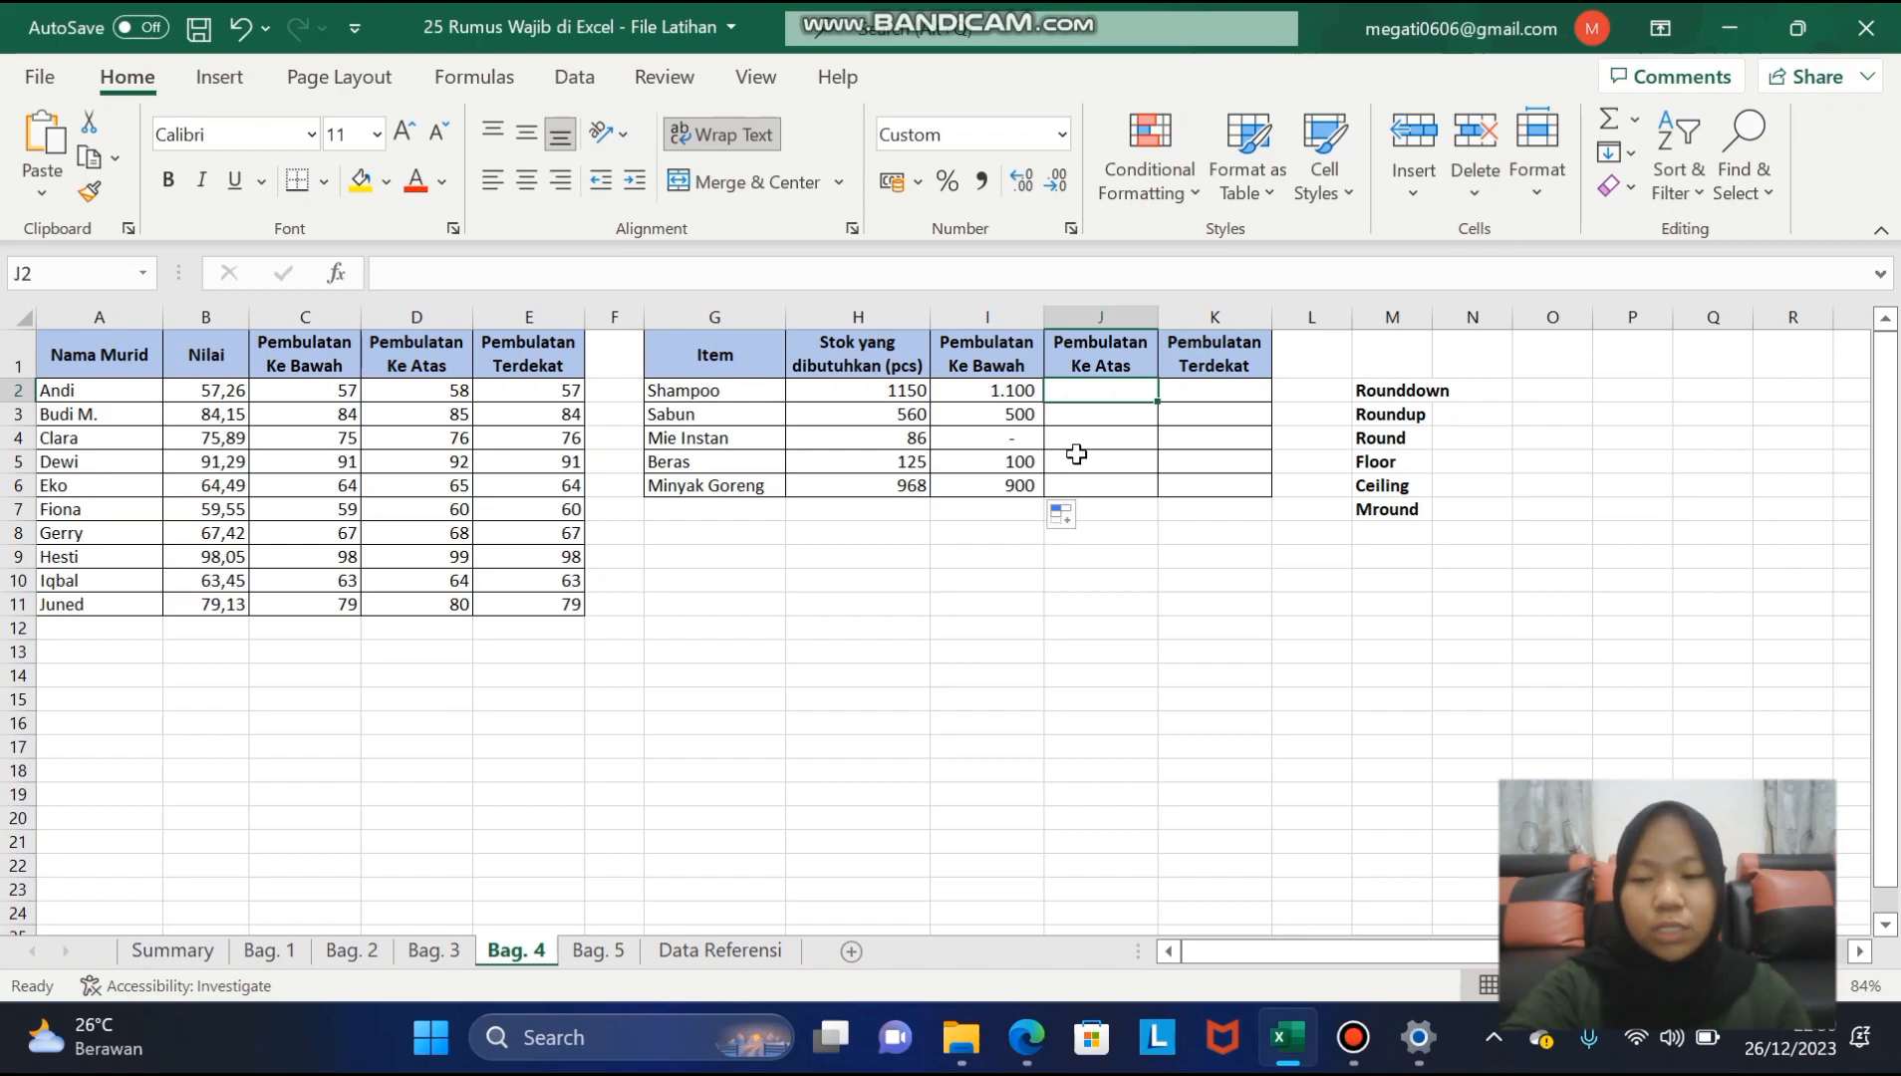
pyautogui.click(1411, 488)
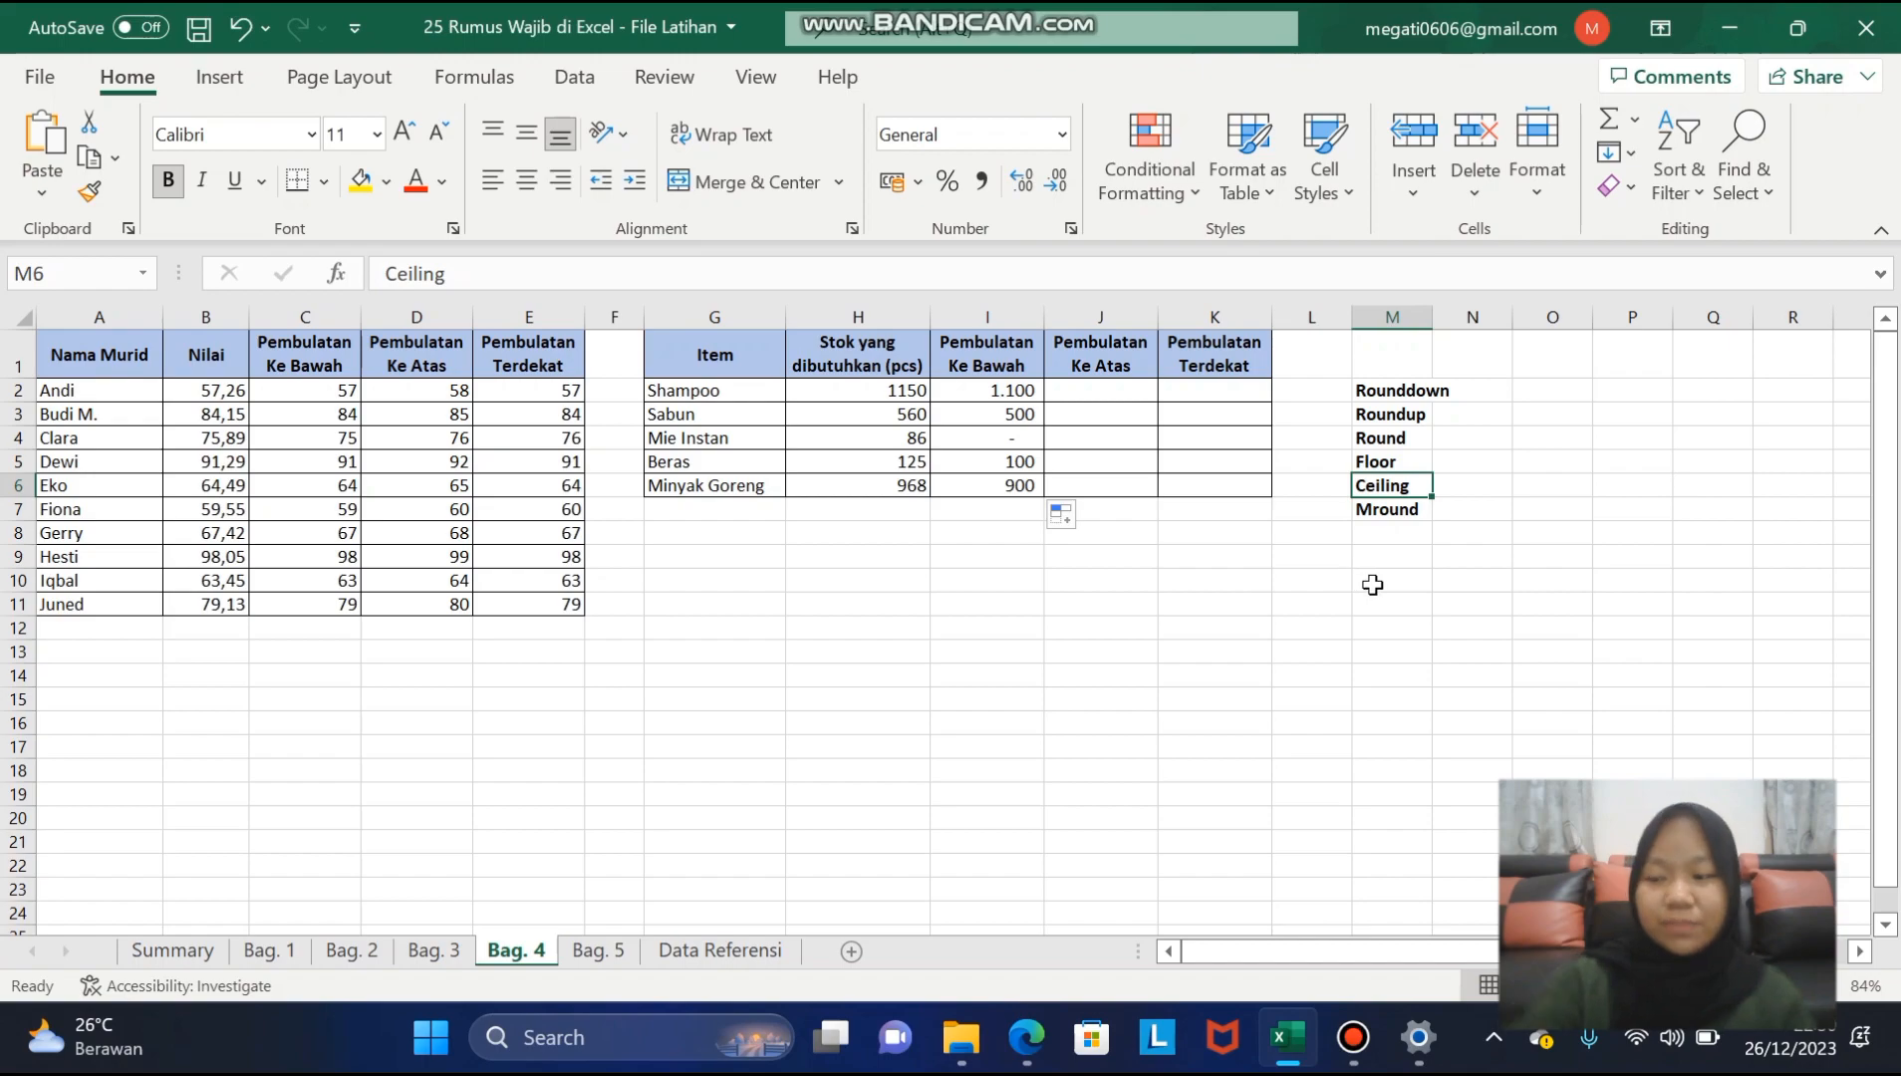
pyautogui.click(1417, 460)
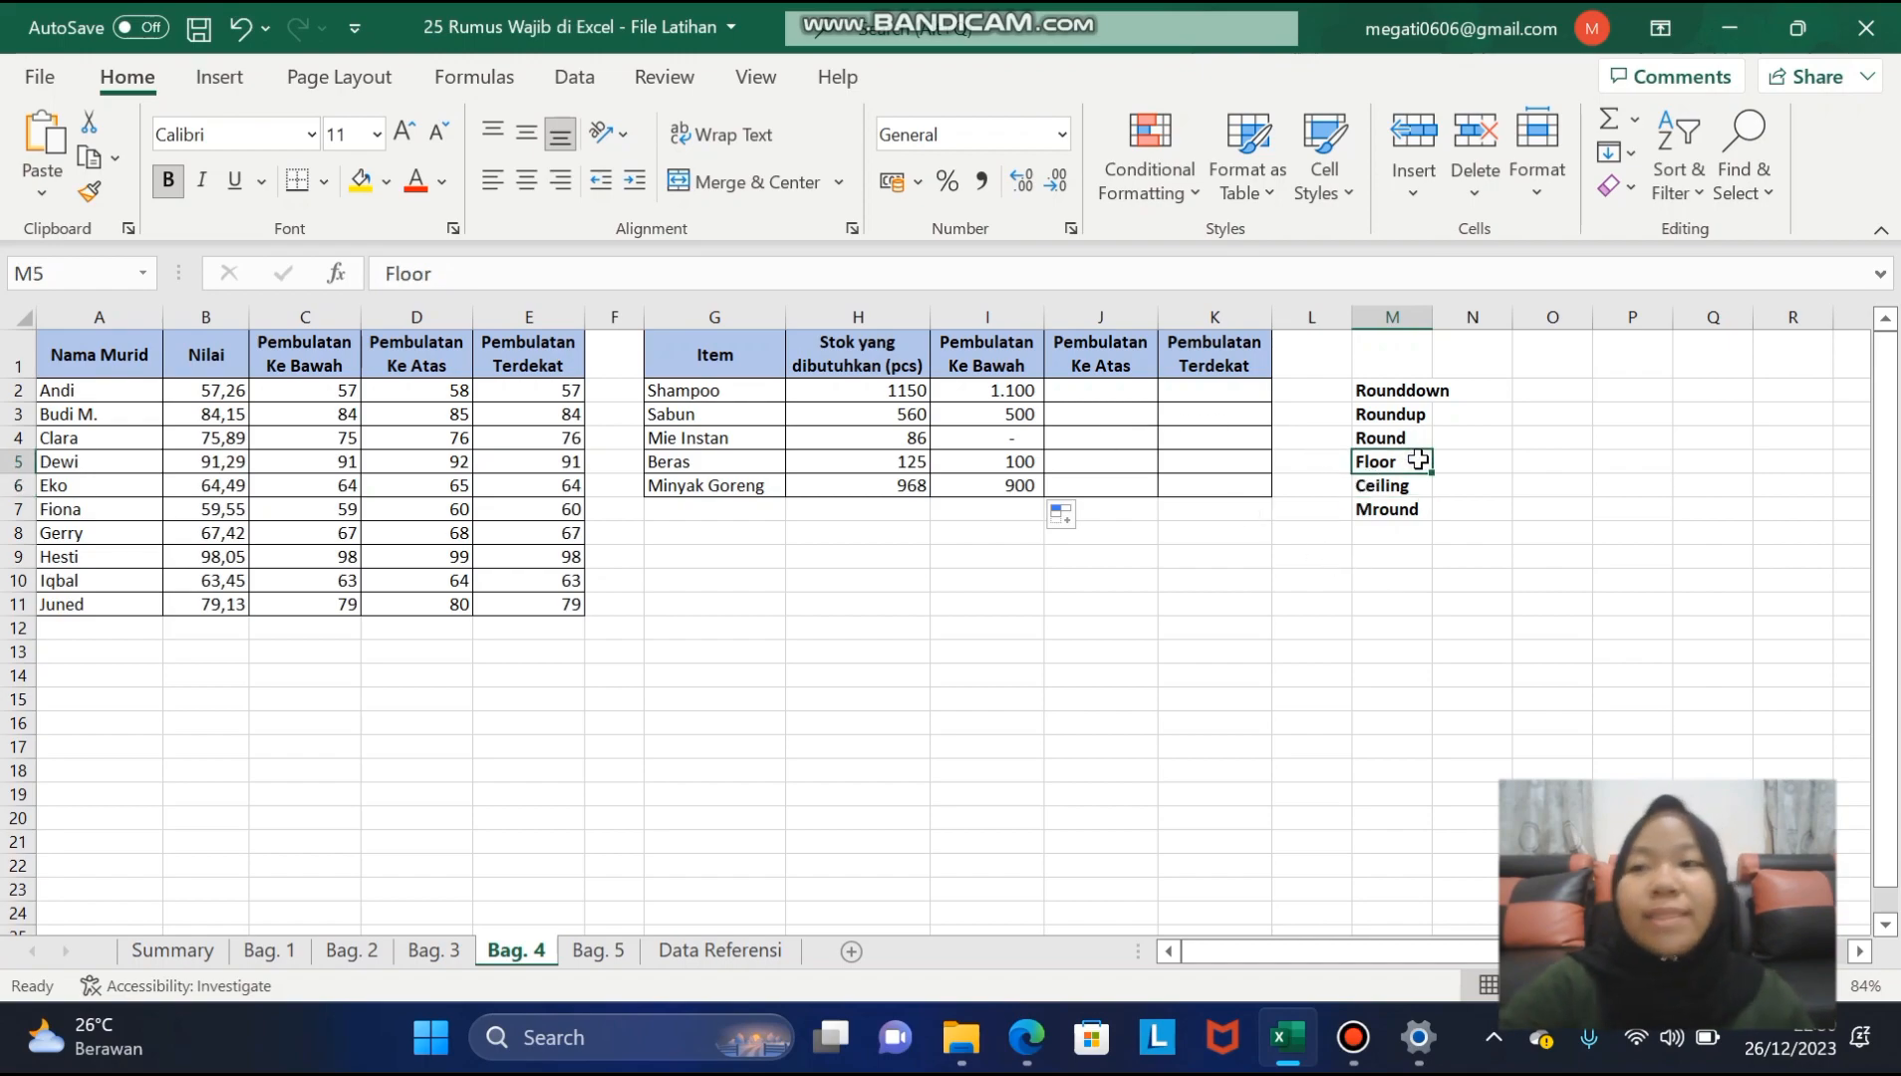
pyautogui.click(1125, 389)
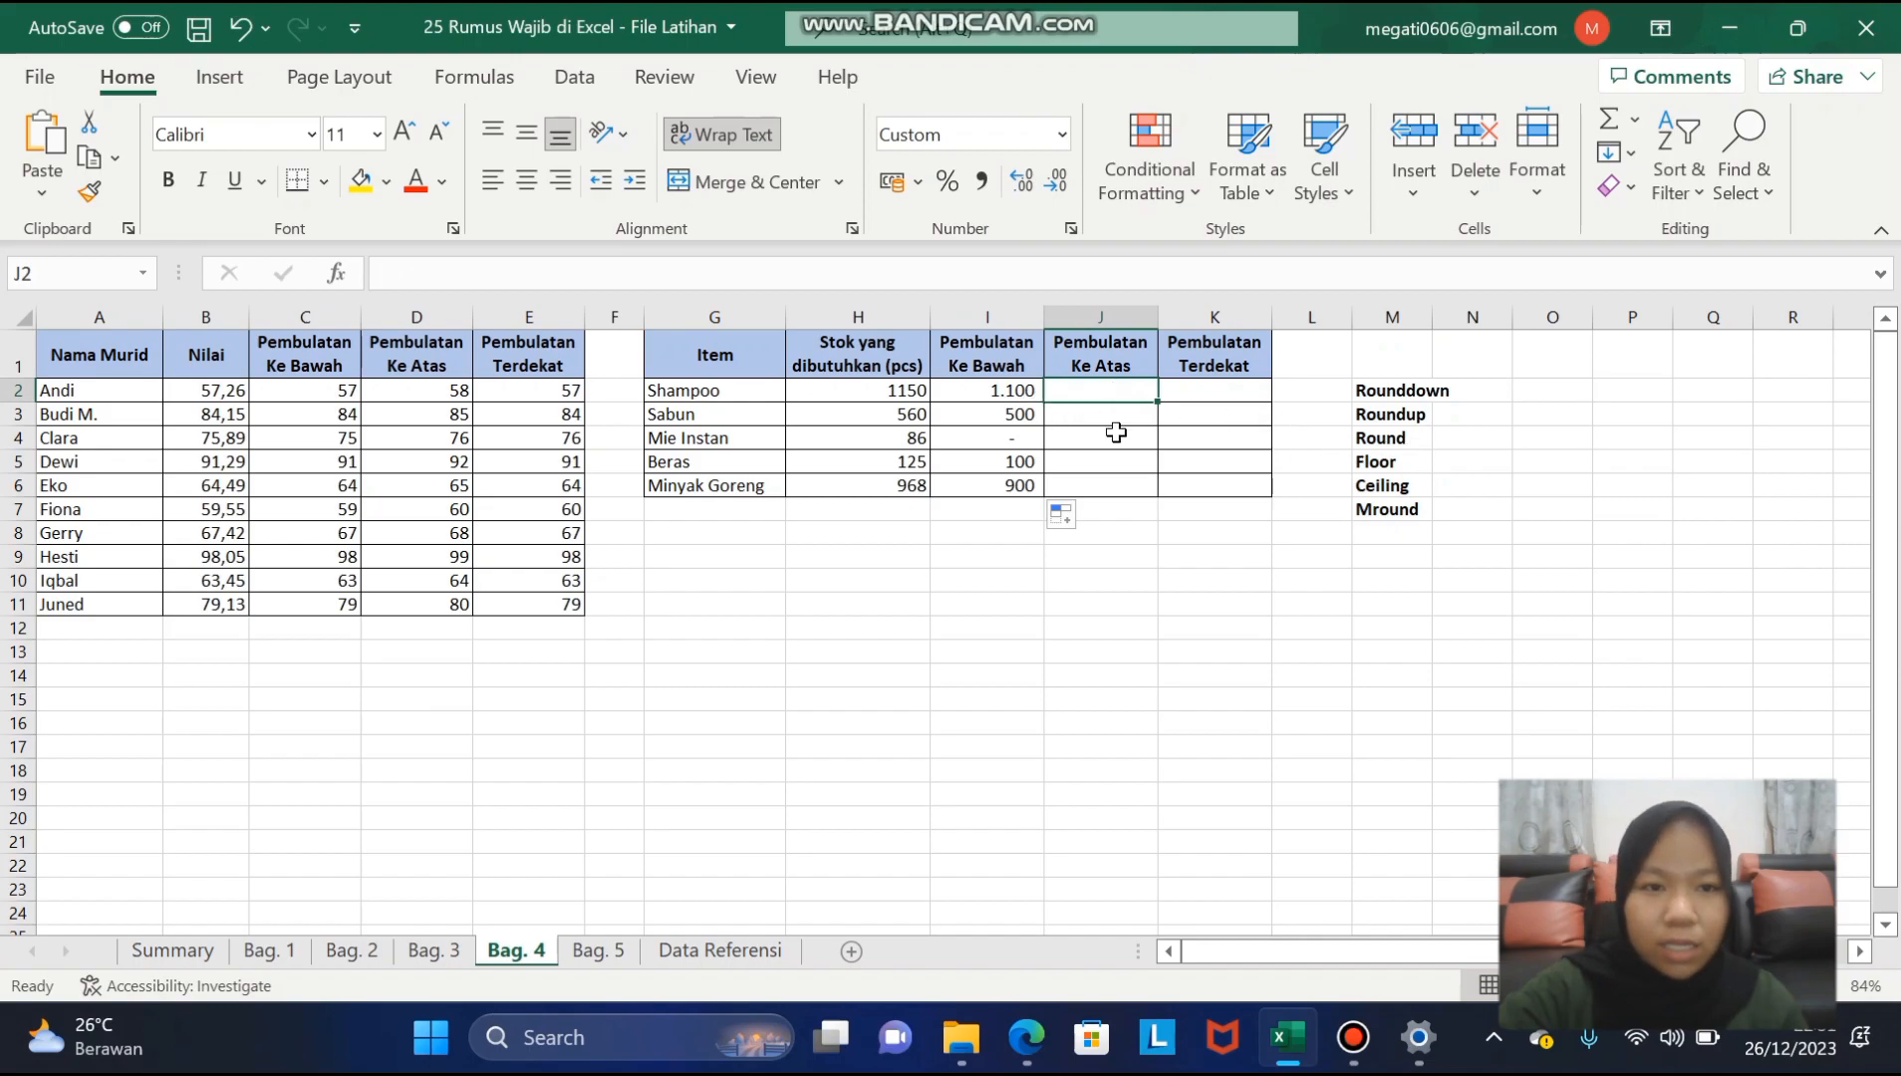
pyautogui.write('=')
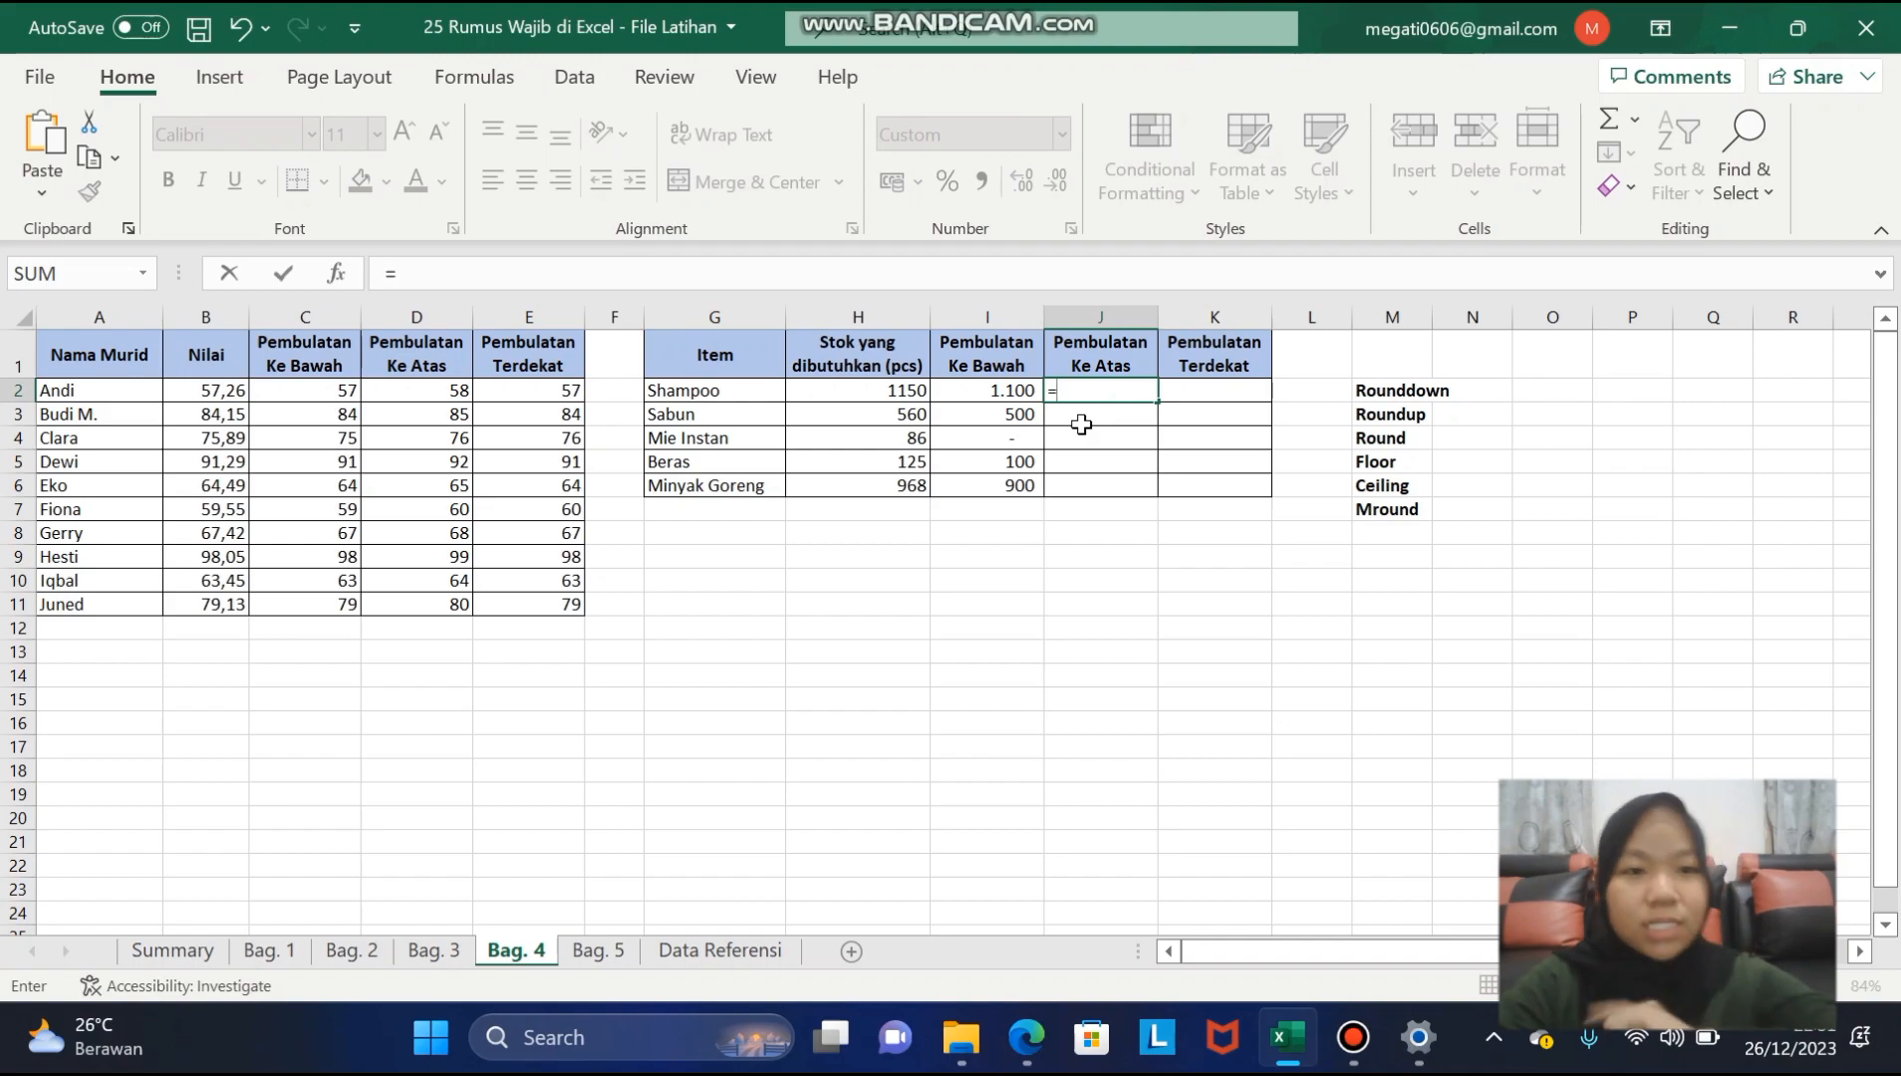
pyautogui.write('ce')
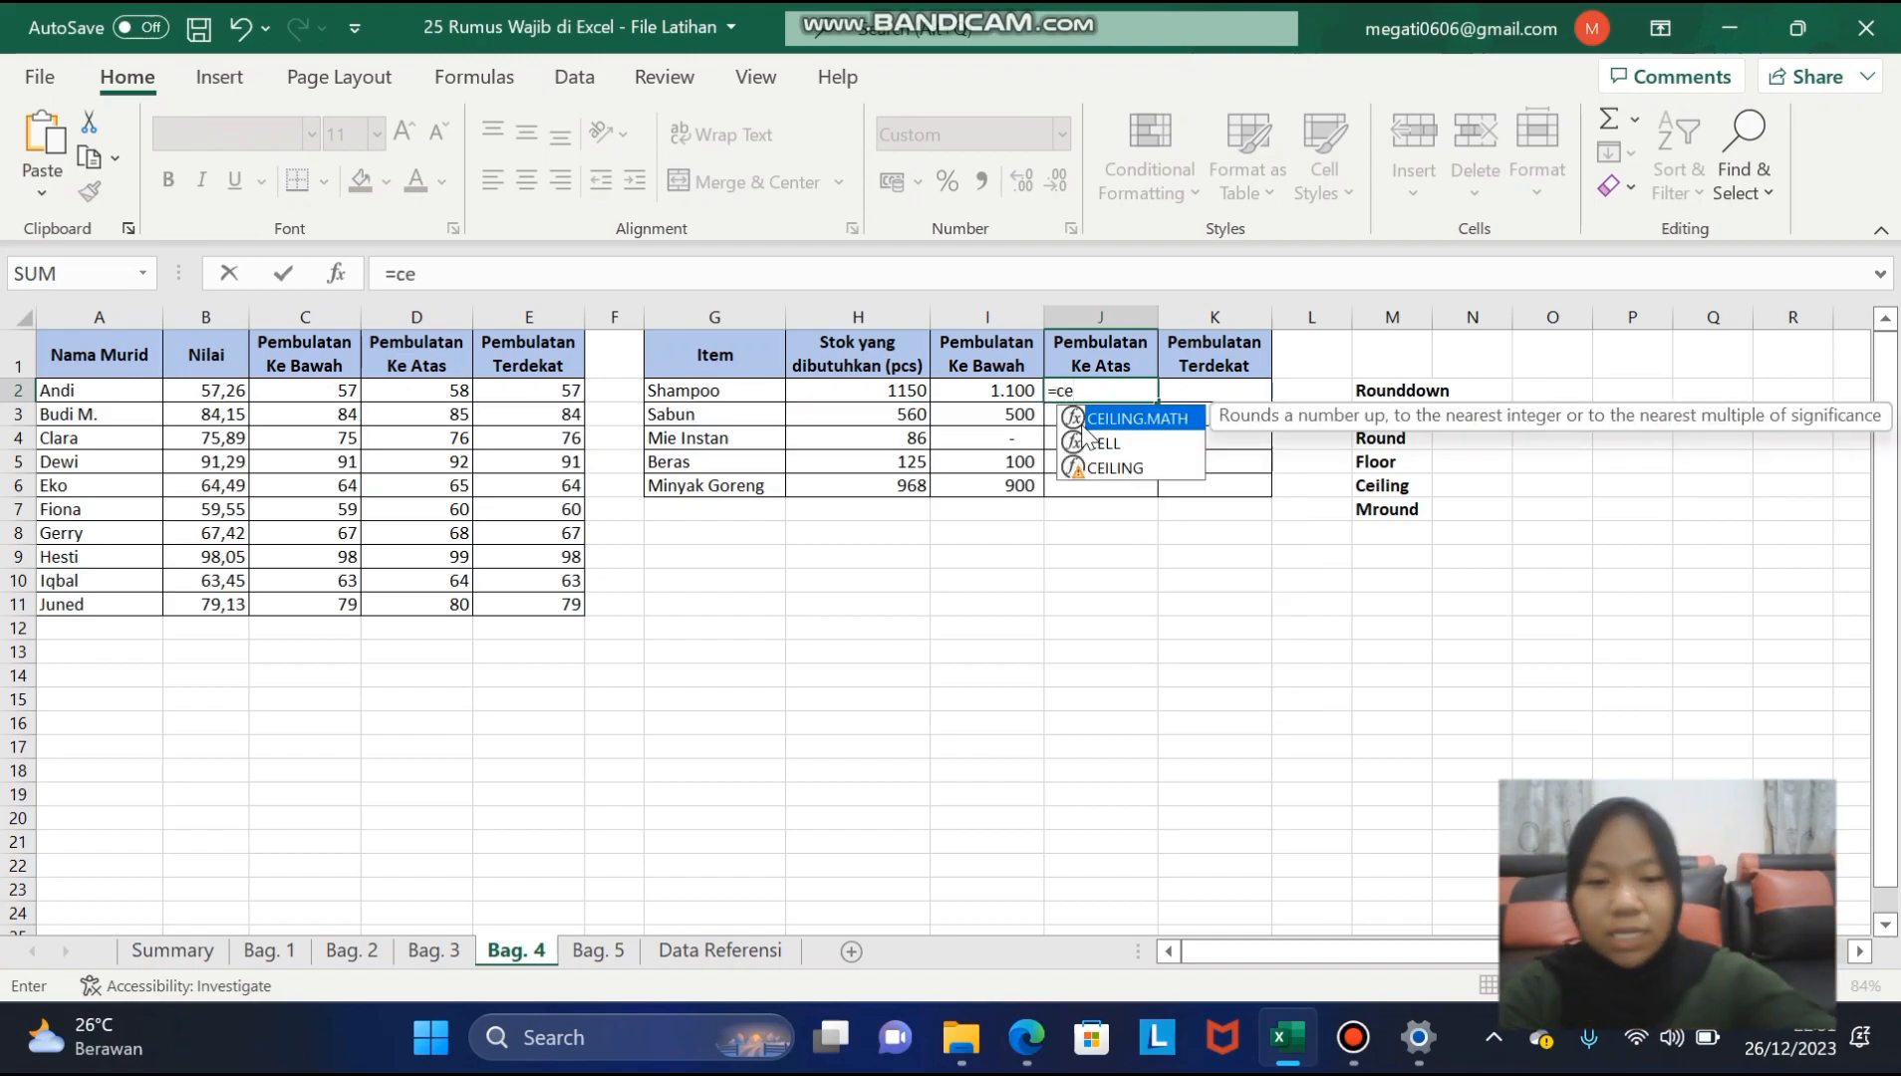
pyautogui.write('ilin')
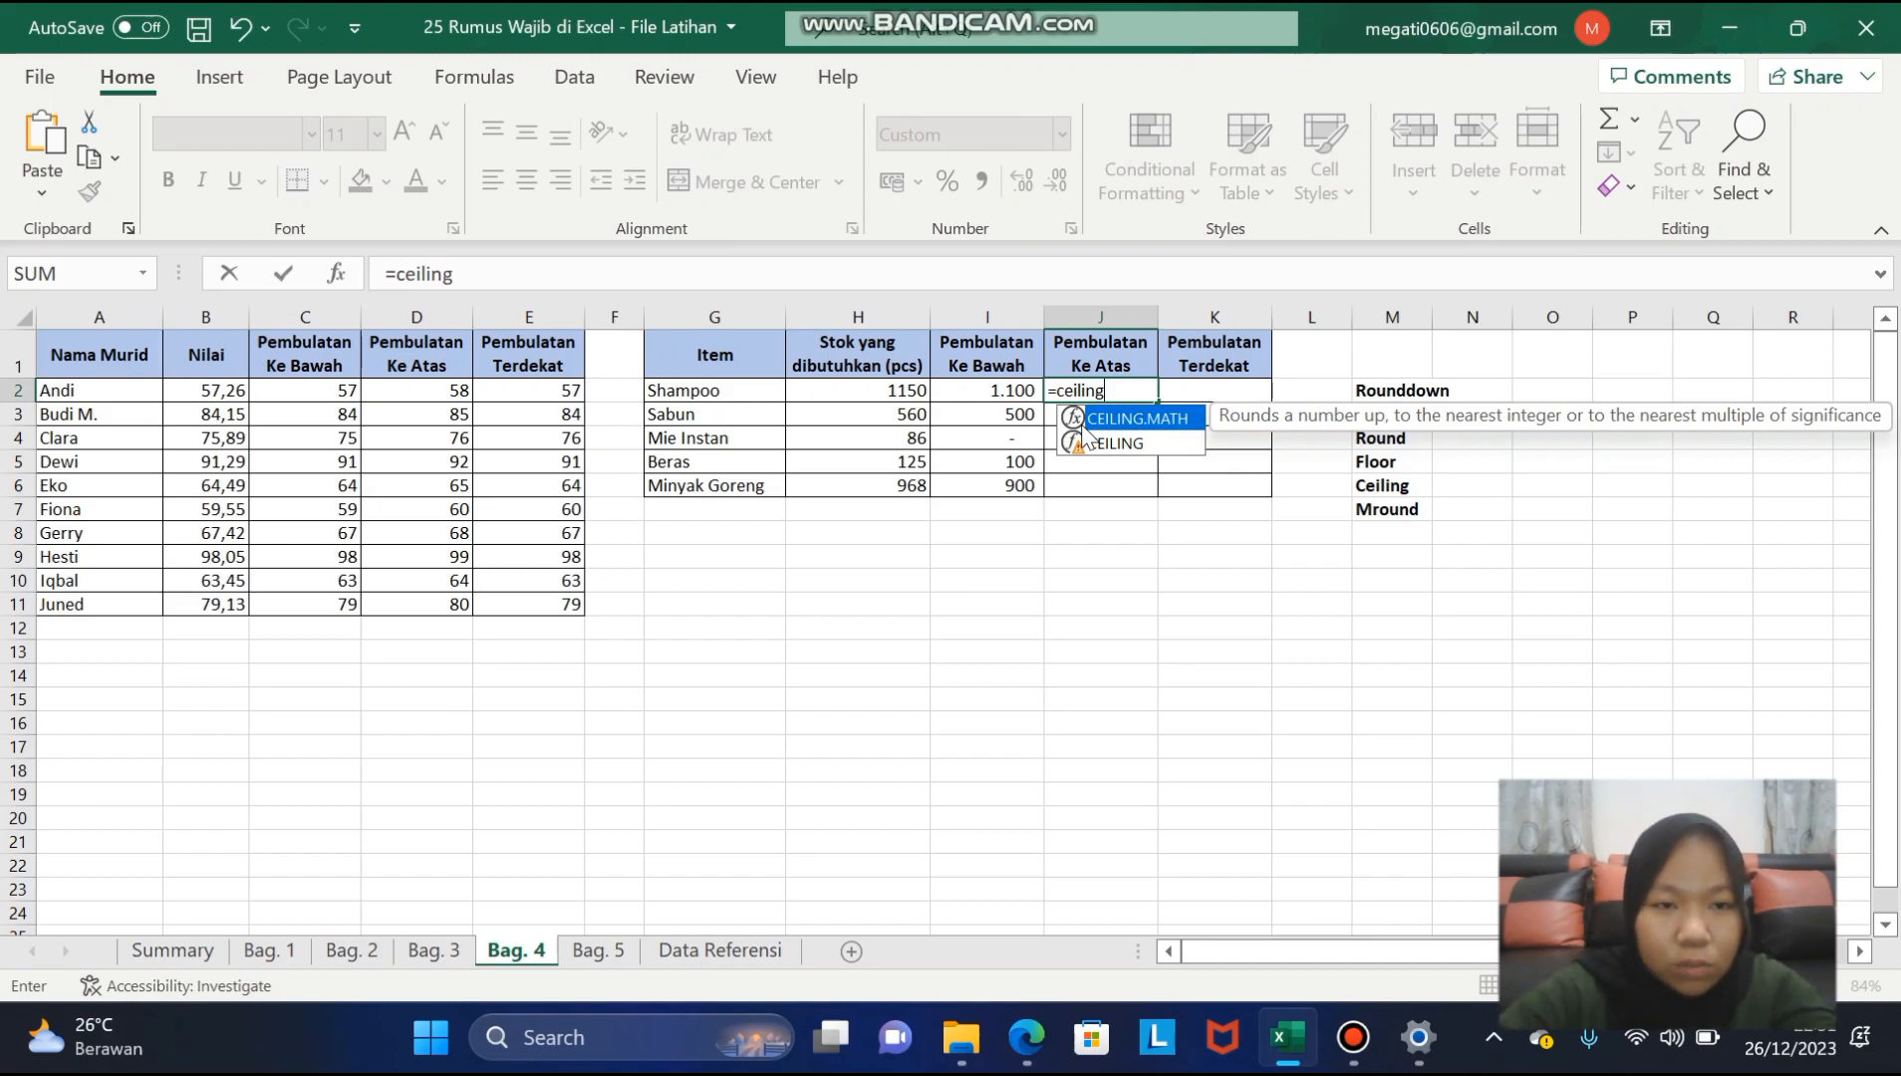
pyautogui.write('g')
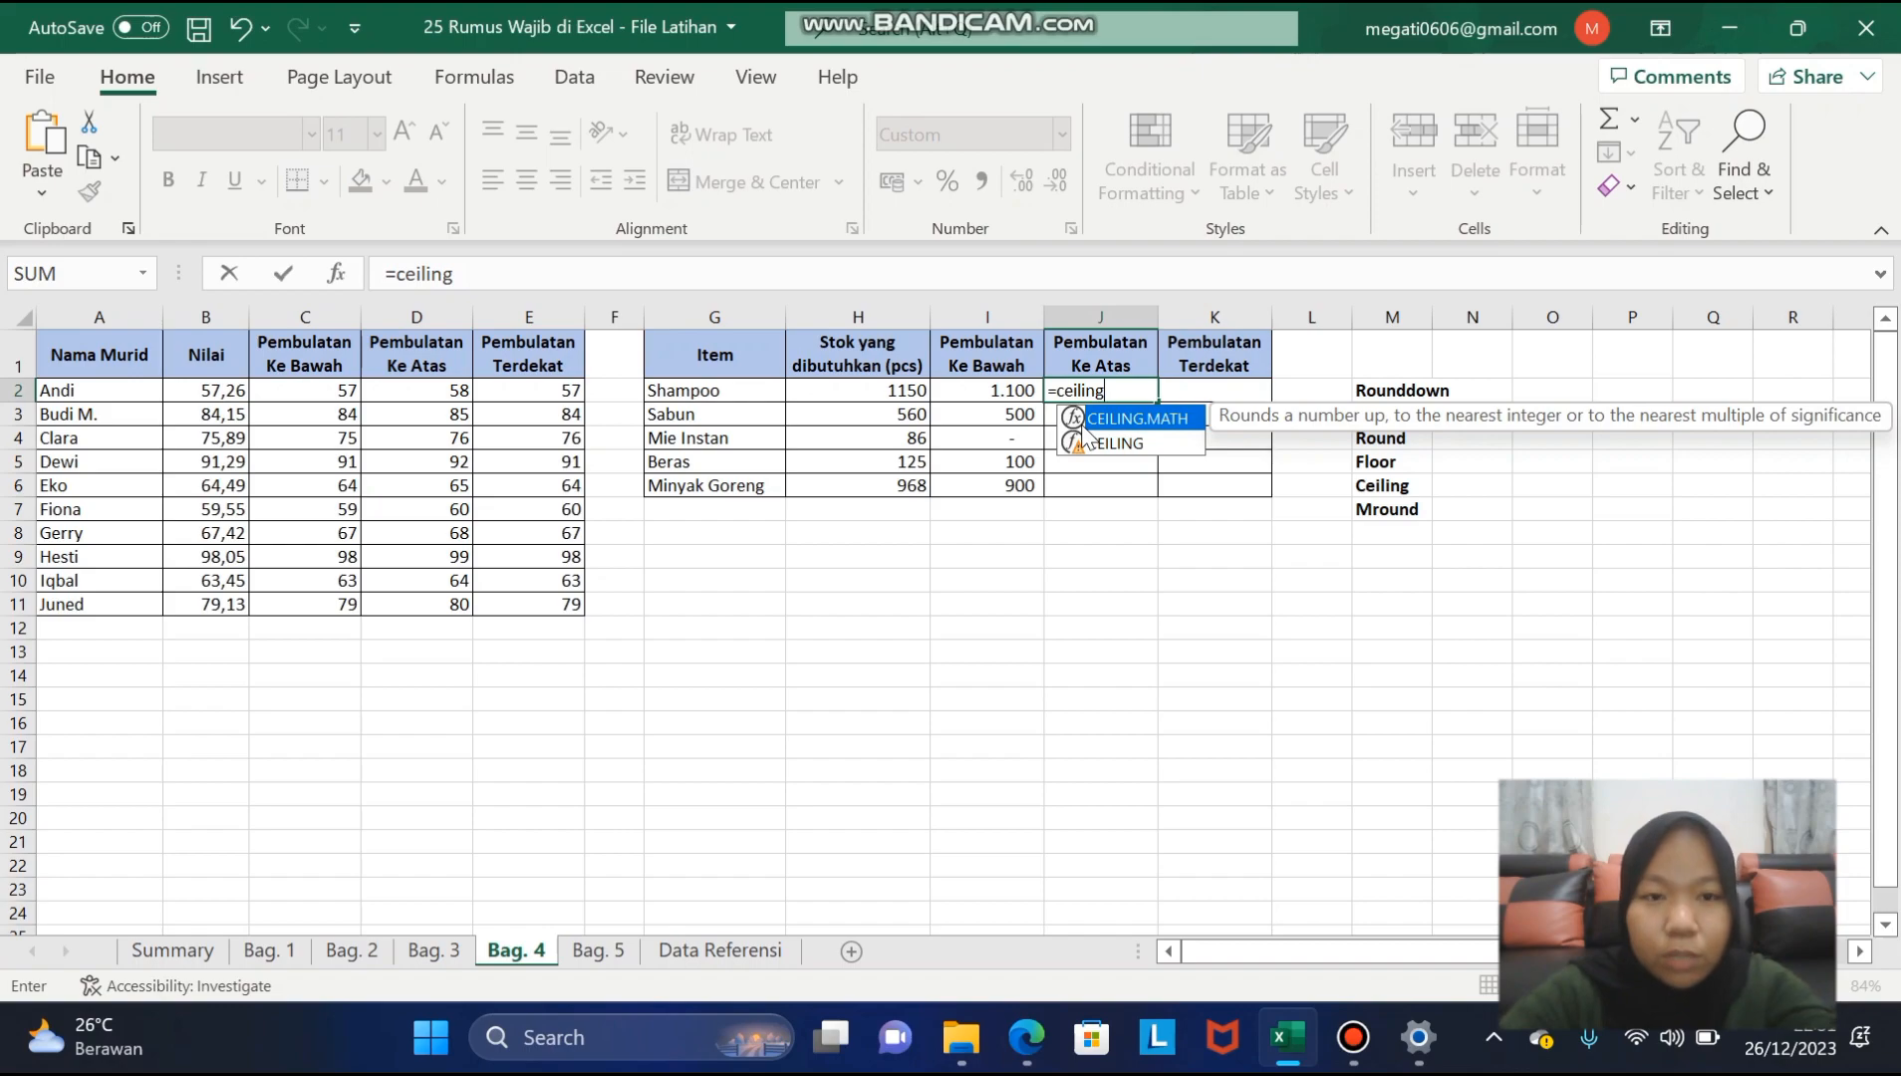
pyautogui.write('(')
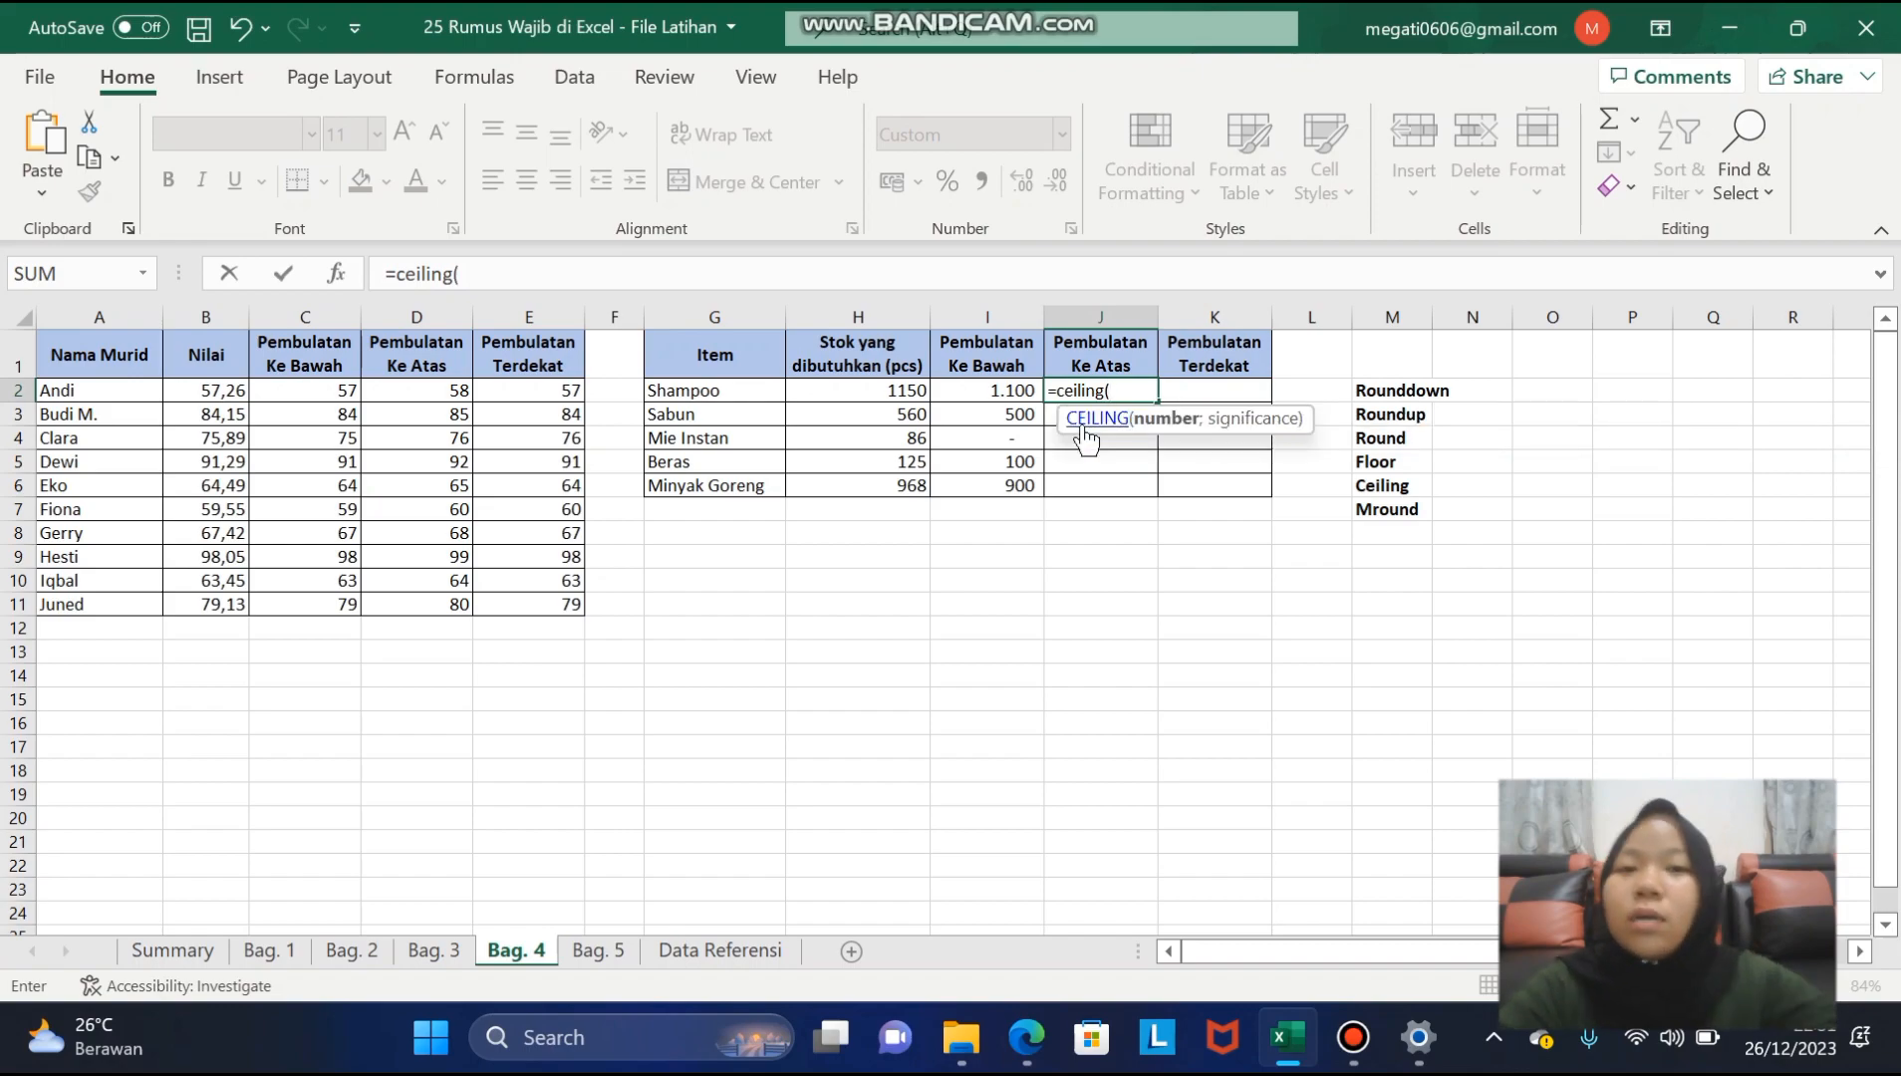
pyautogui.click(913, 393)
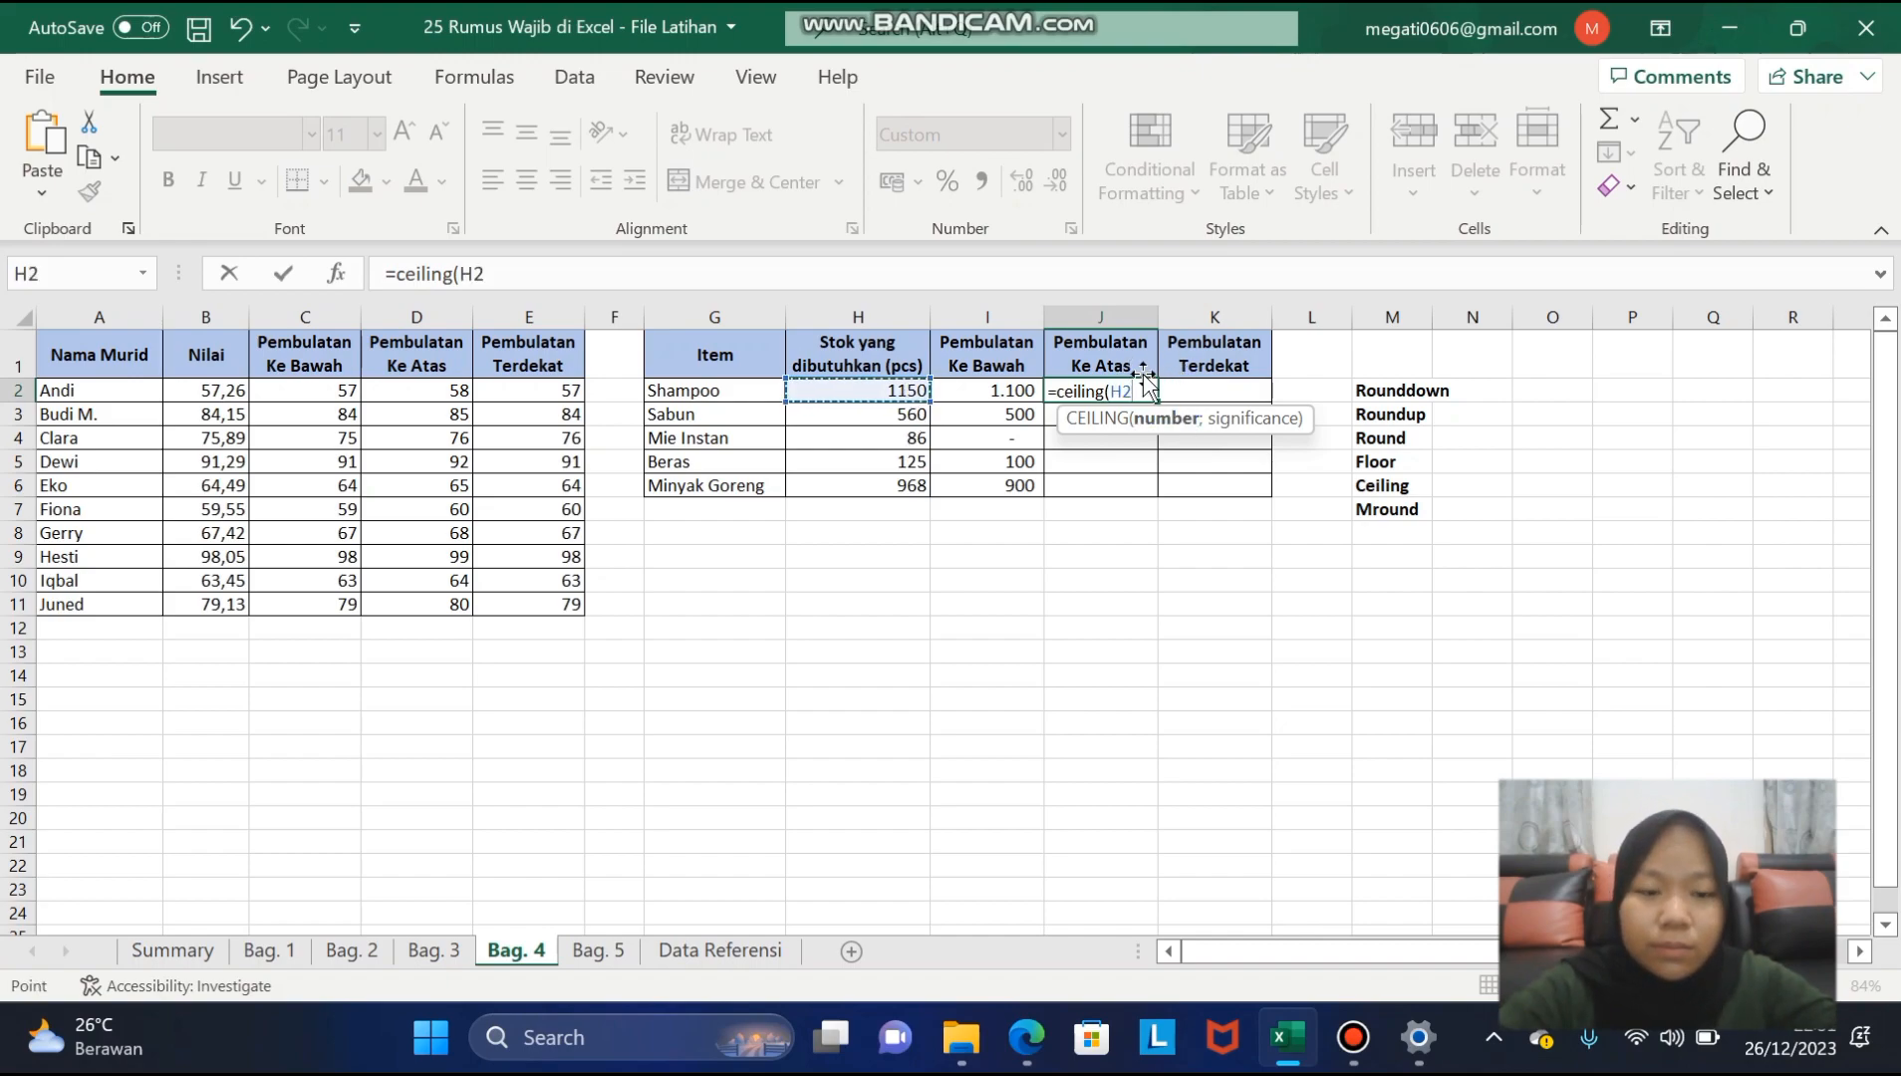
pyautogui.write(';')
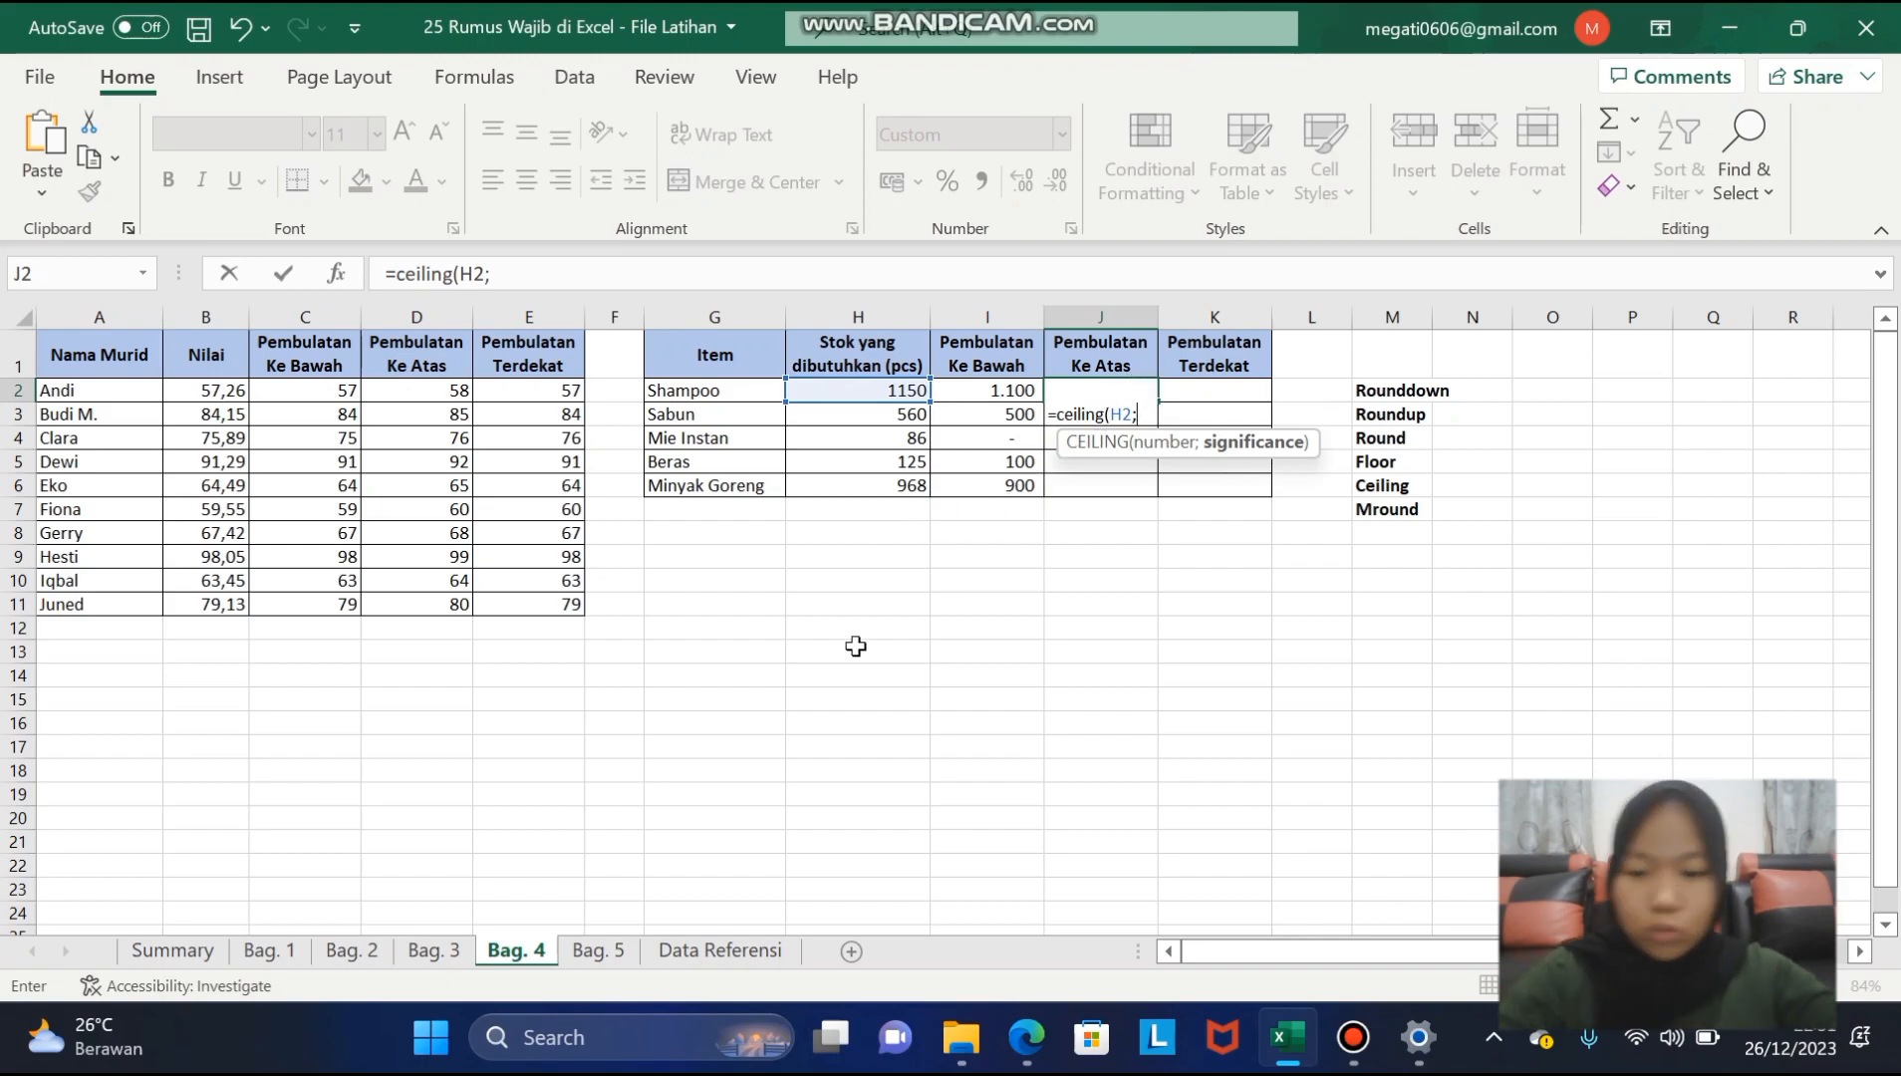
pyautogui.write('1')
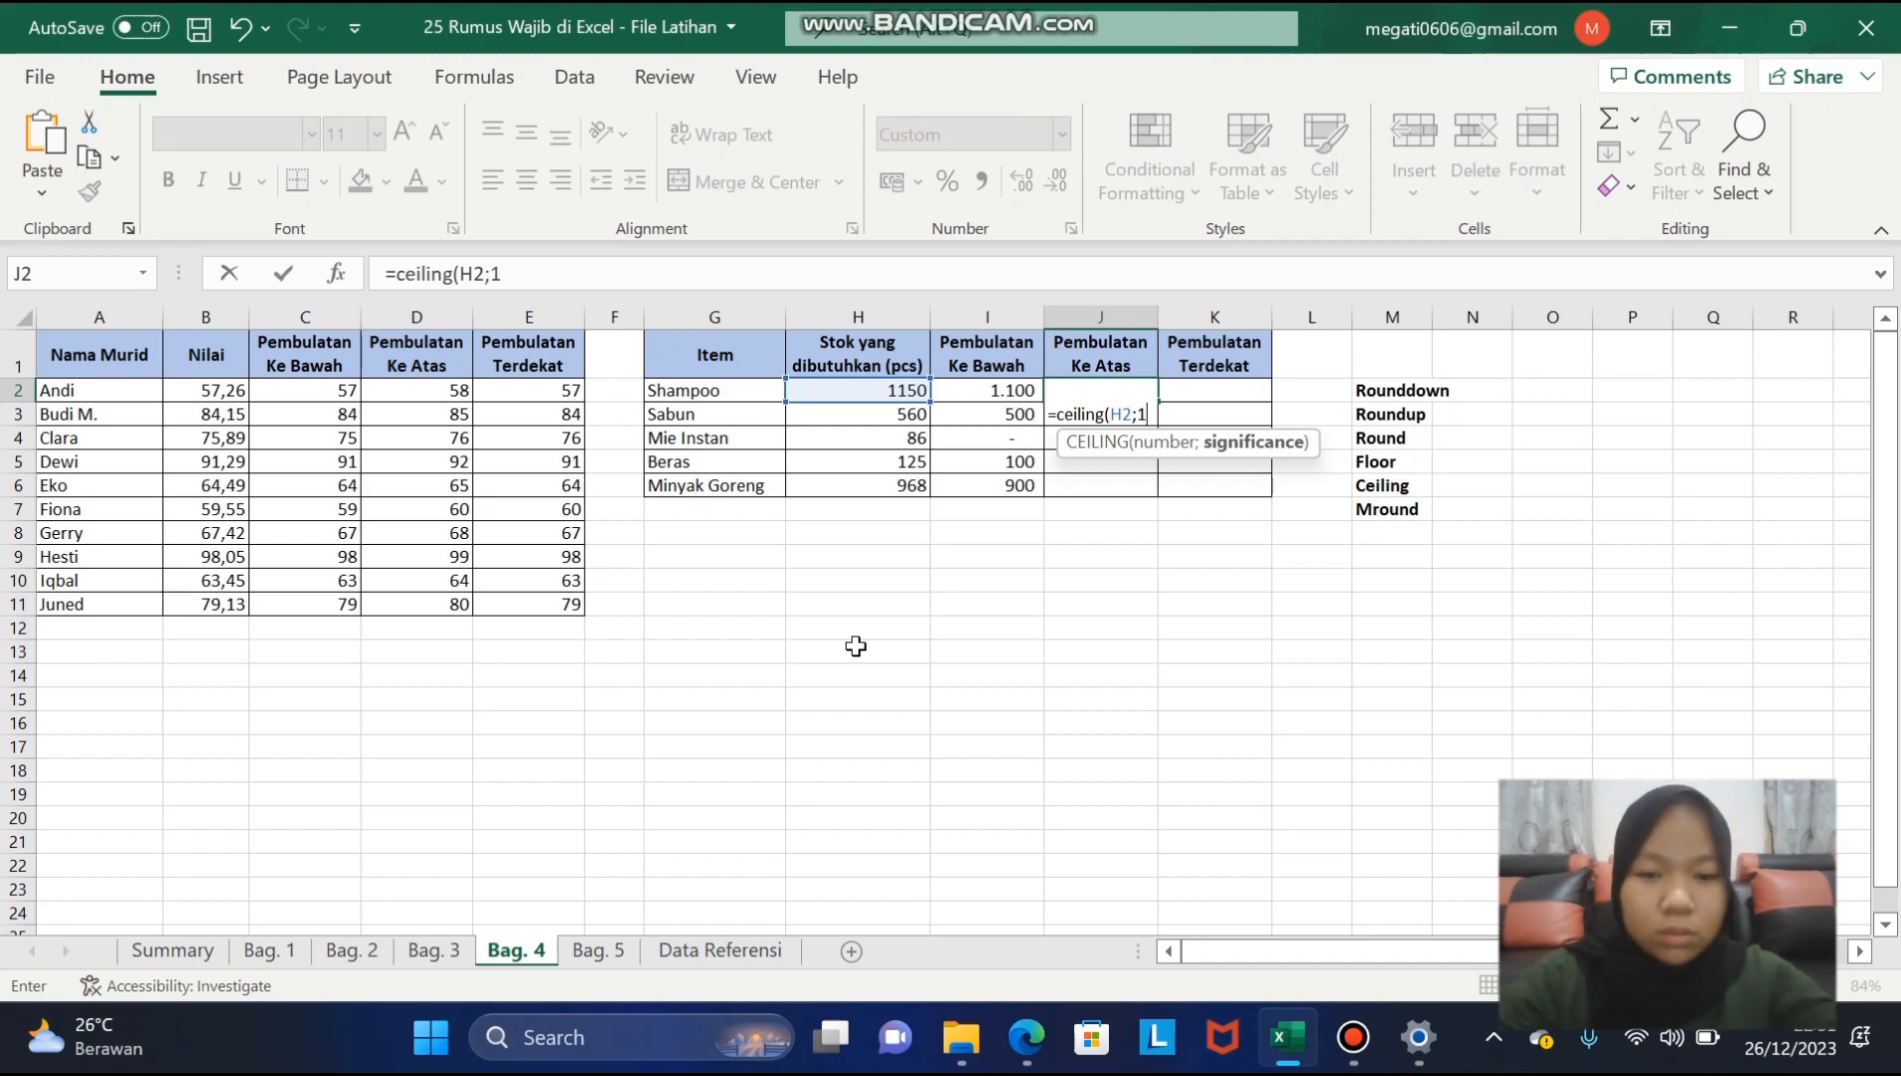
pyautogui.write('0')
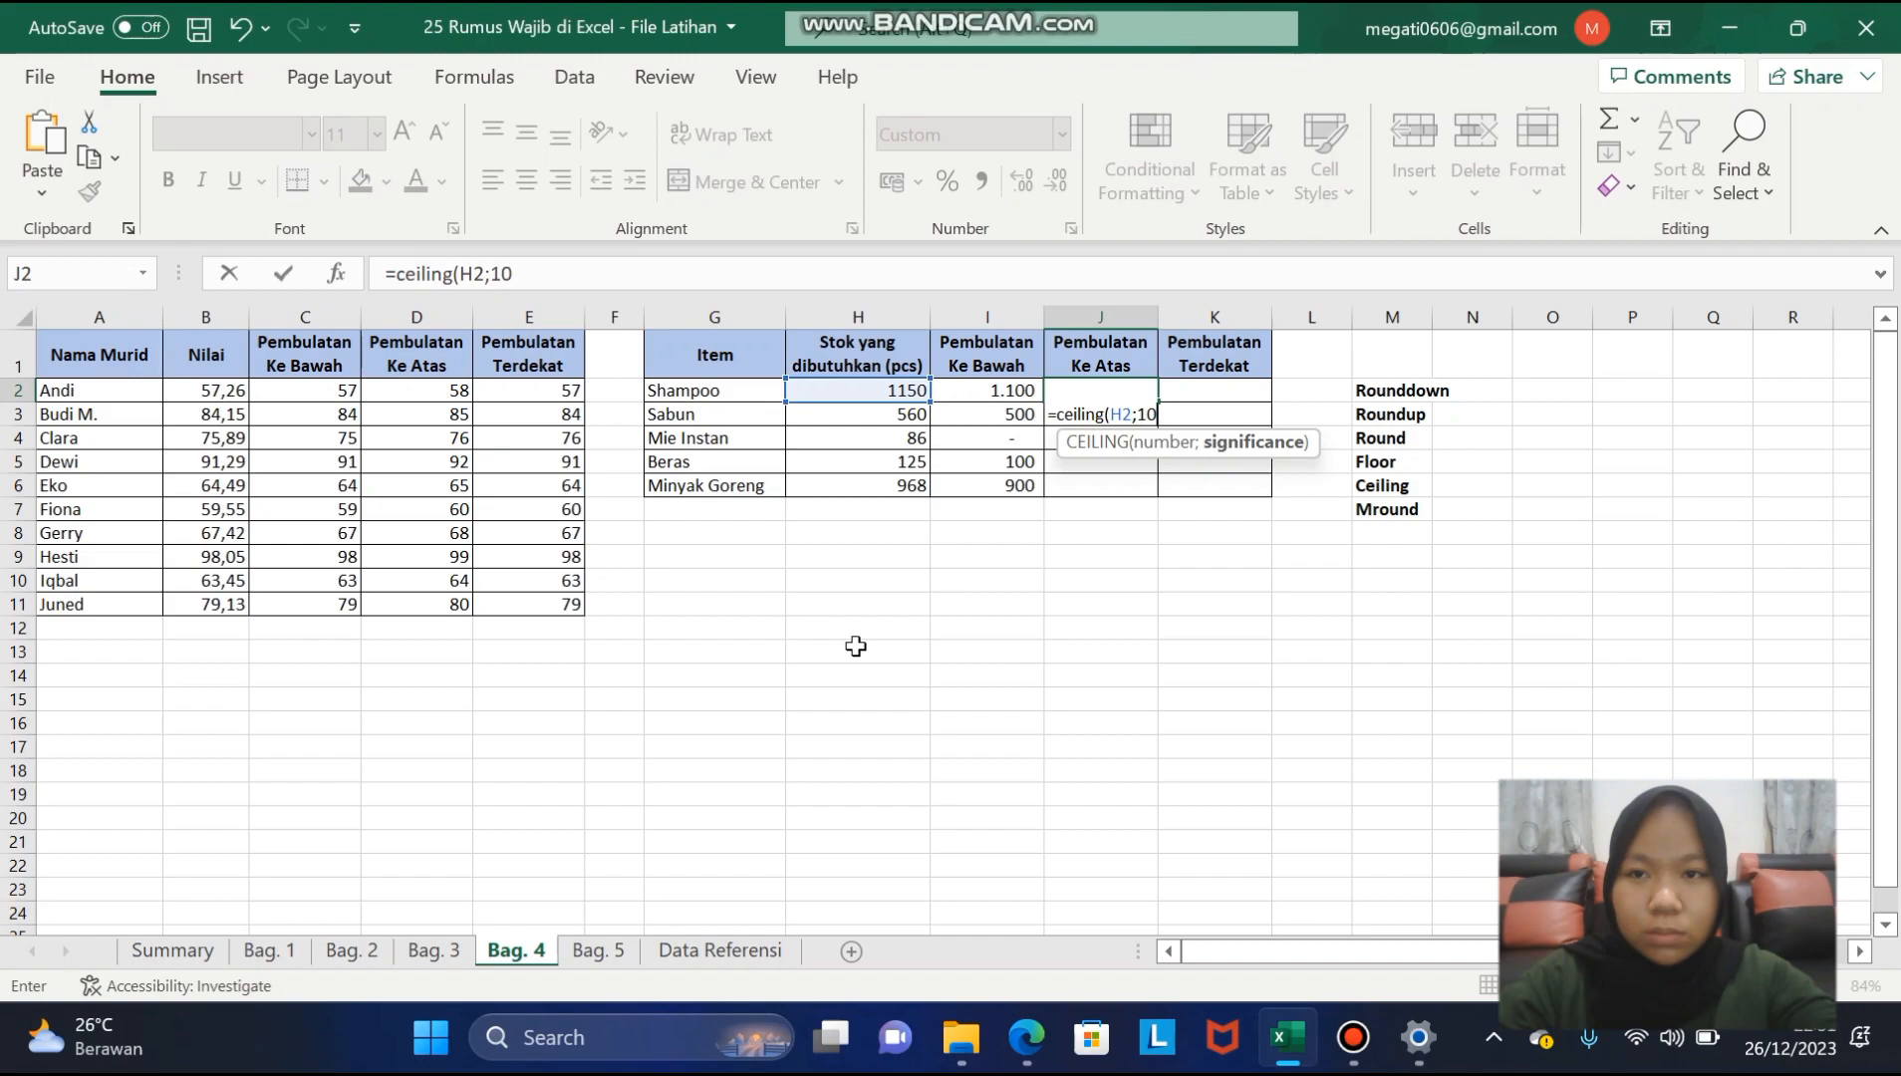
pyautogui.write('0')
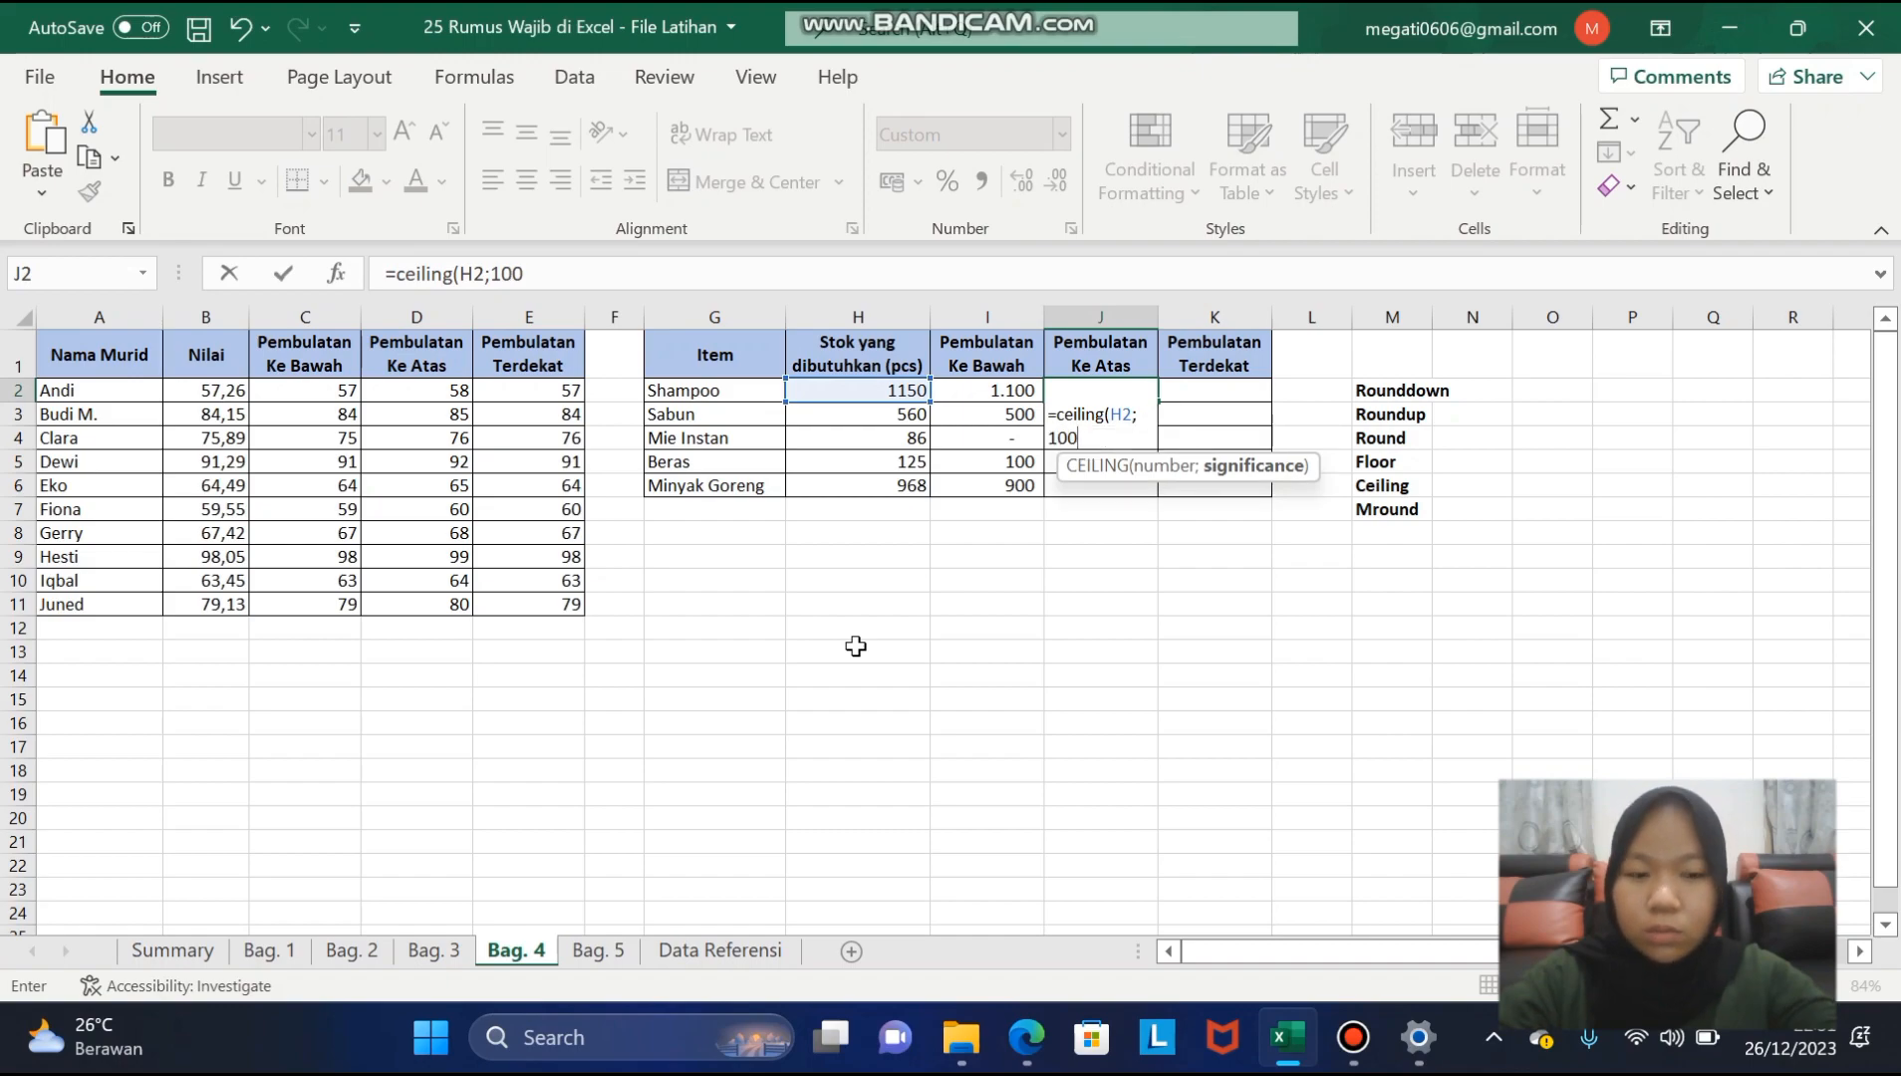
pyautogui.write(')')
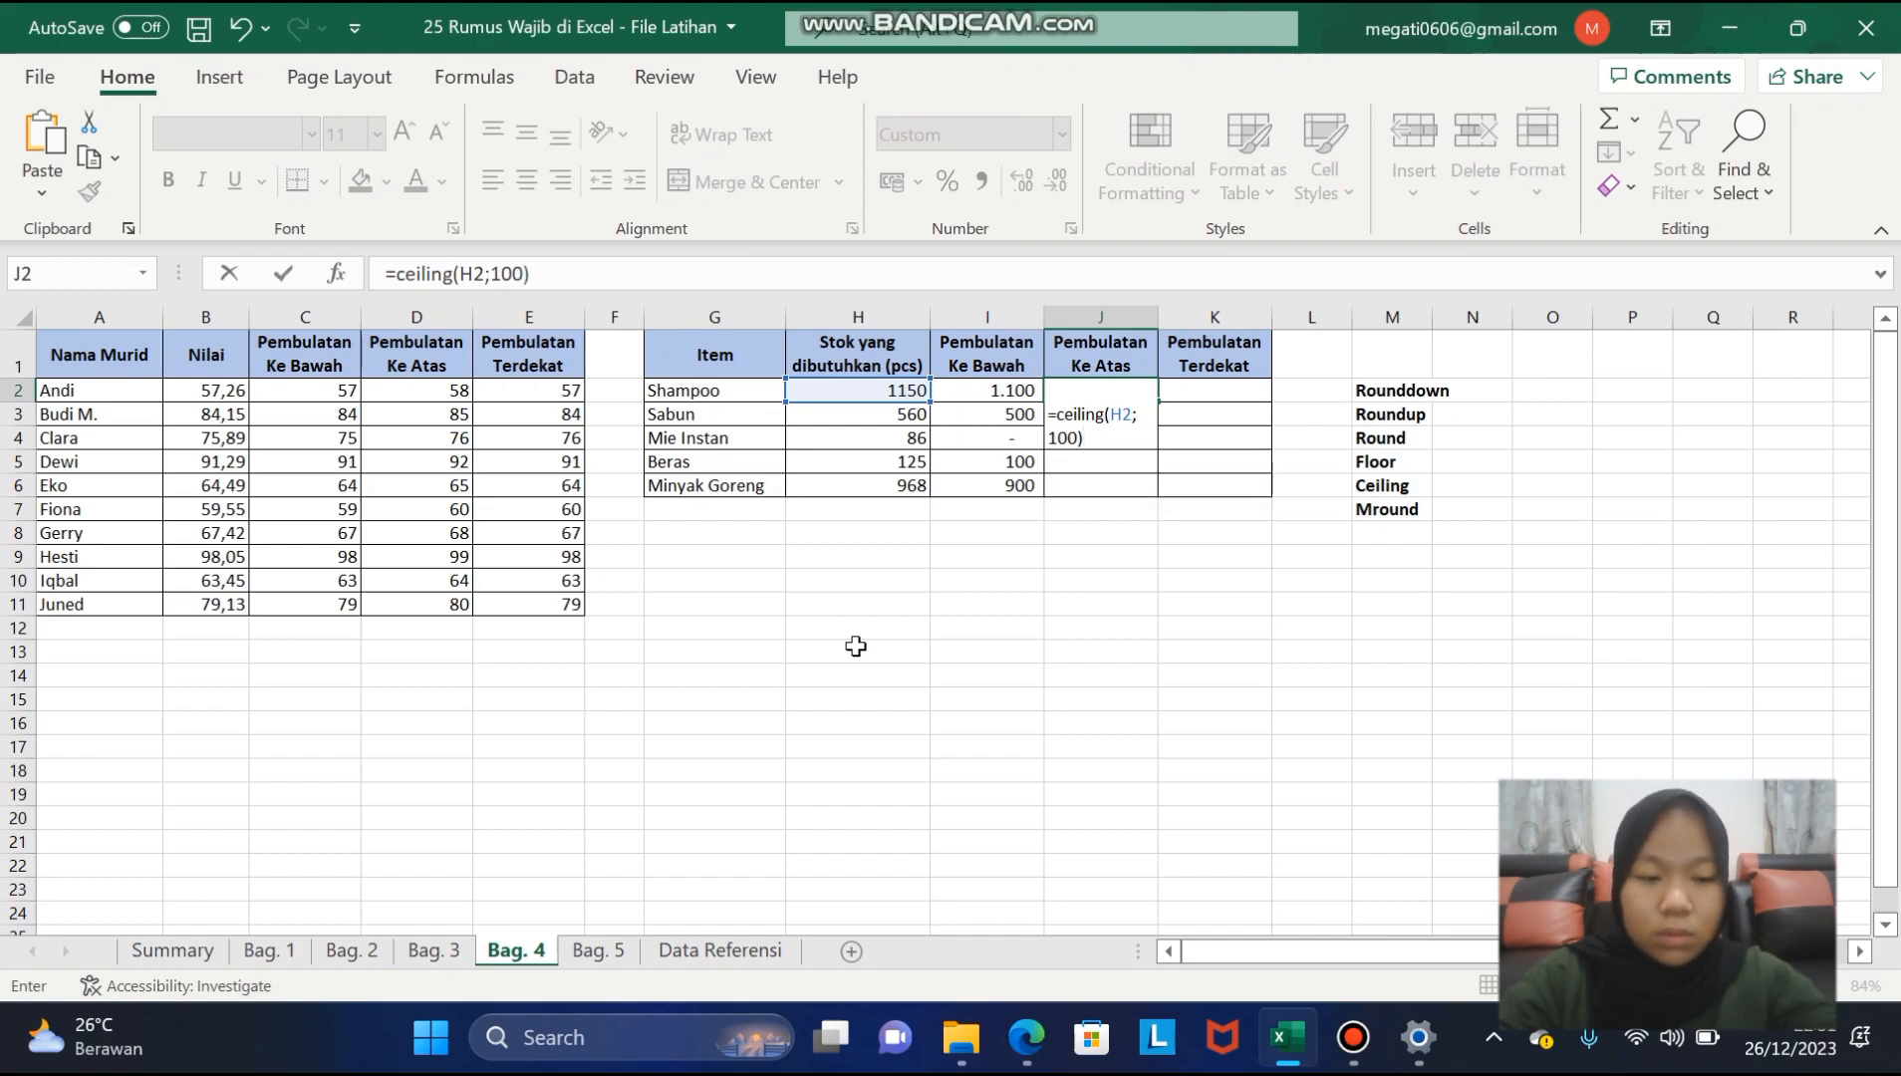
pyautogui.press('Return')
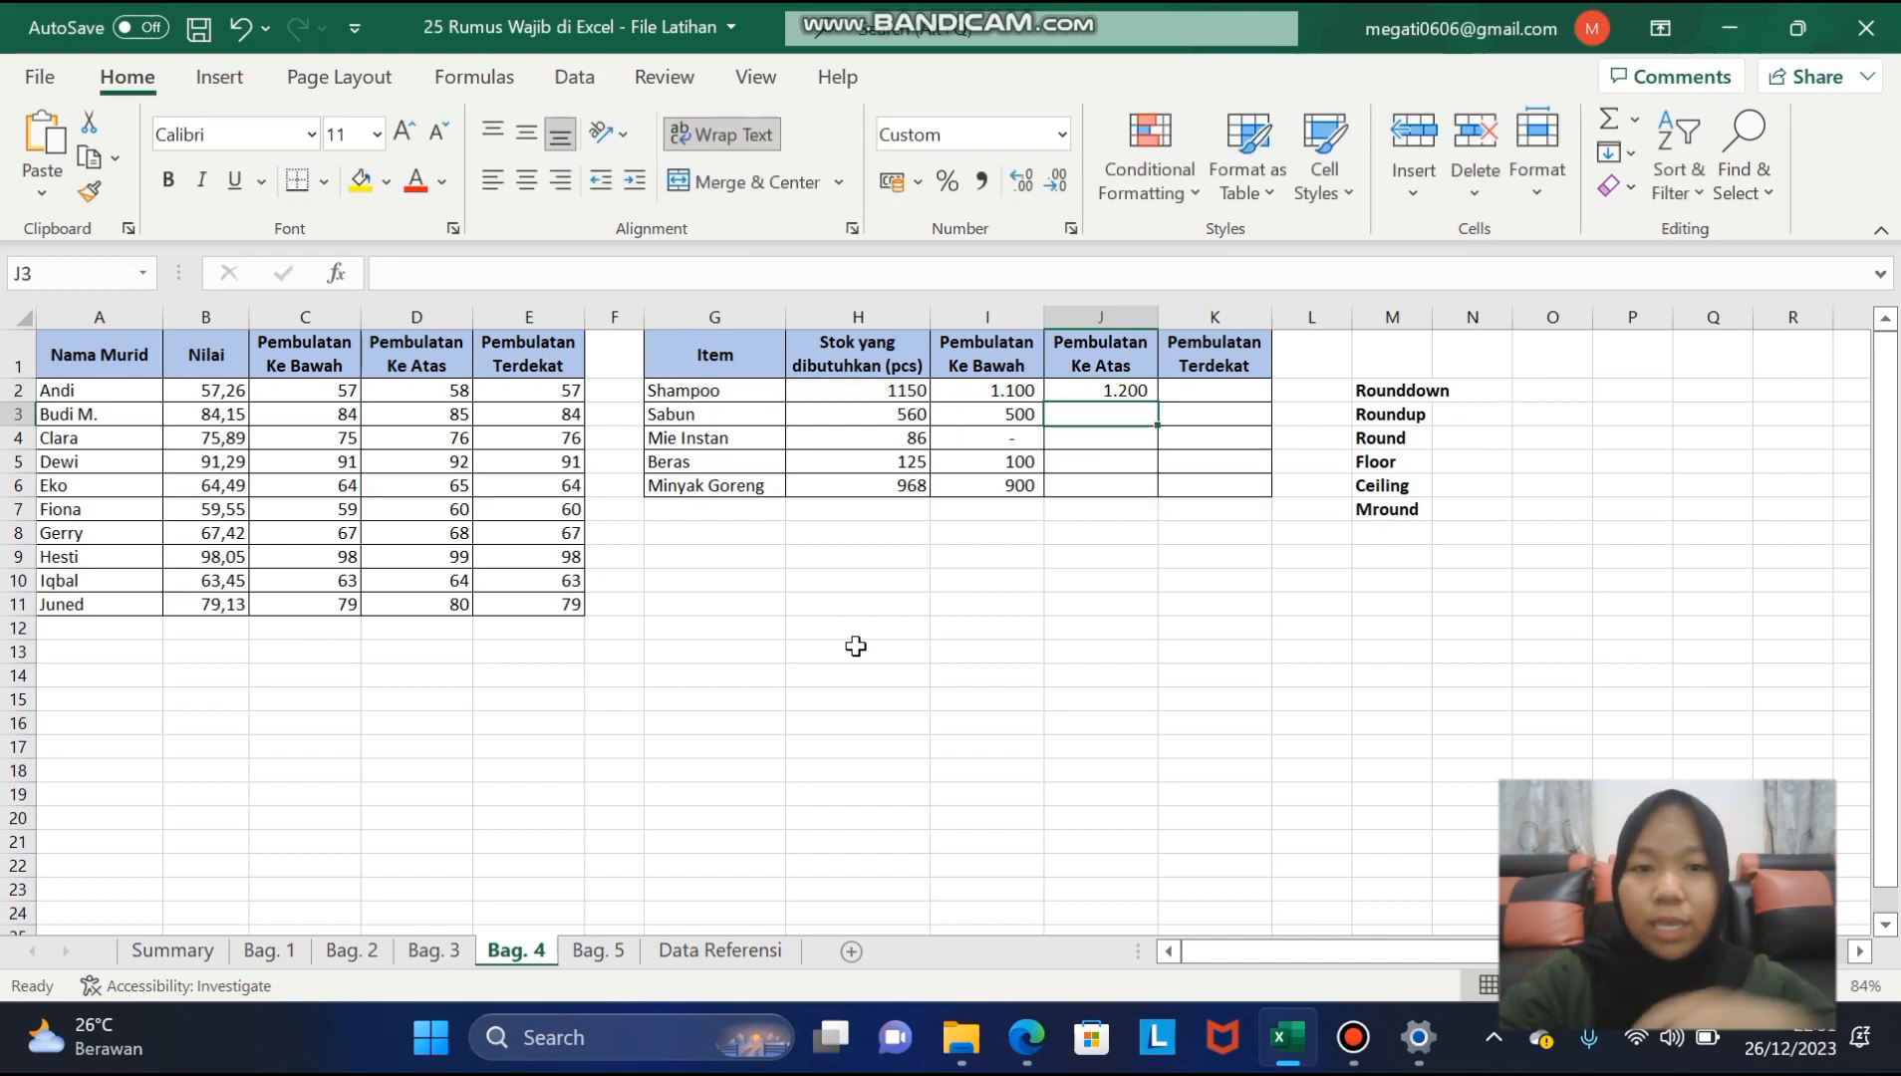
# - Fill the CEILING formula in J2 down to J6 and compare Mie Instan's FLOOR and CEILING results with its required stock
pyautogui.click(1111, 391)
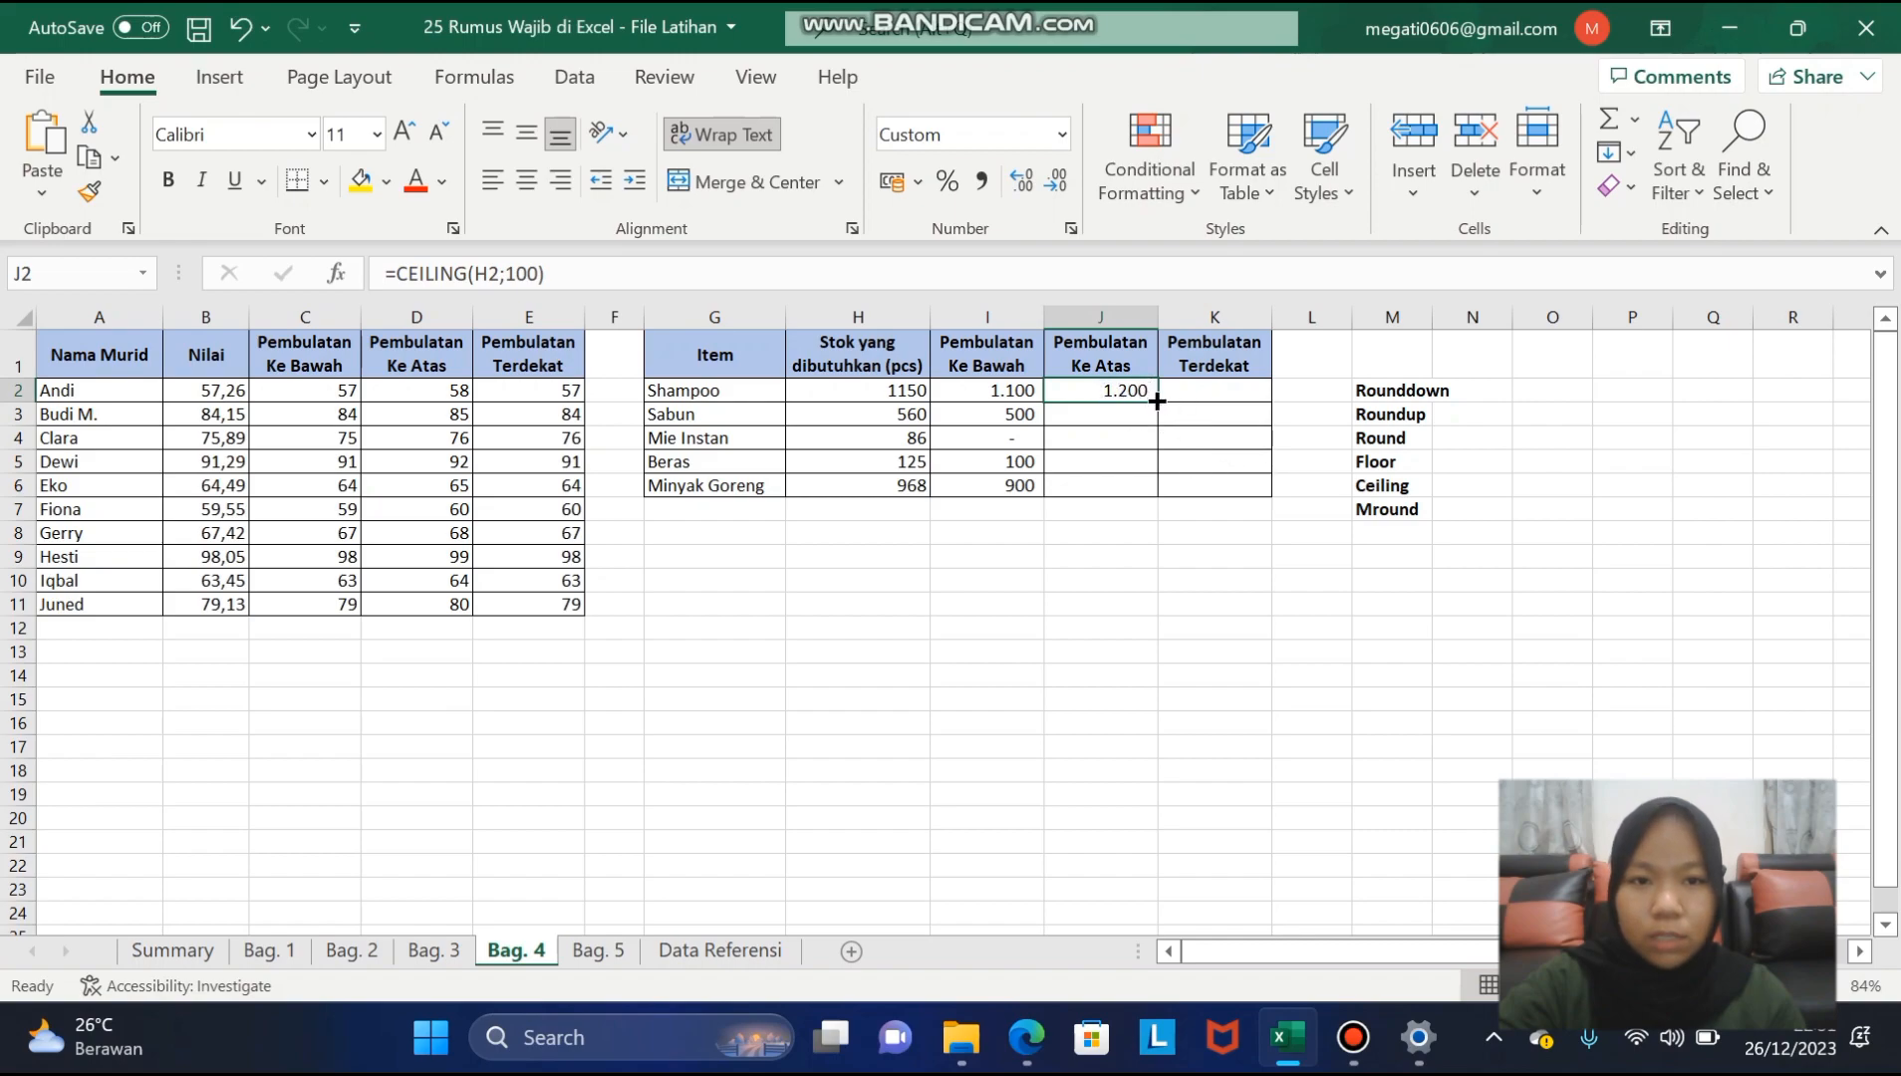
pyautogui.doubleClick(1153, 397)
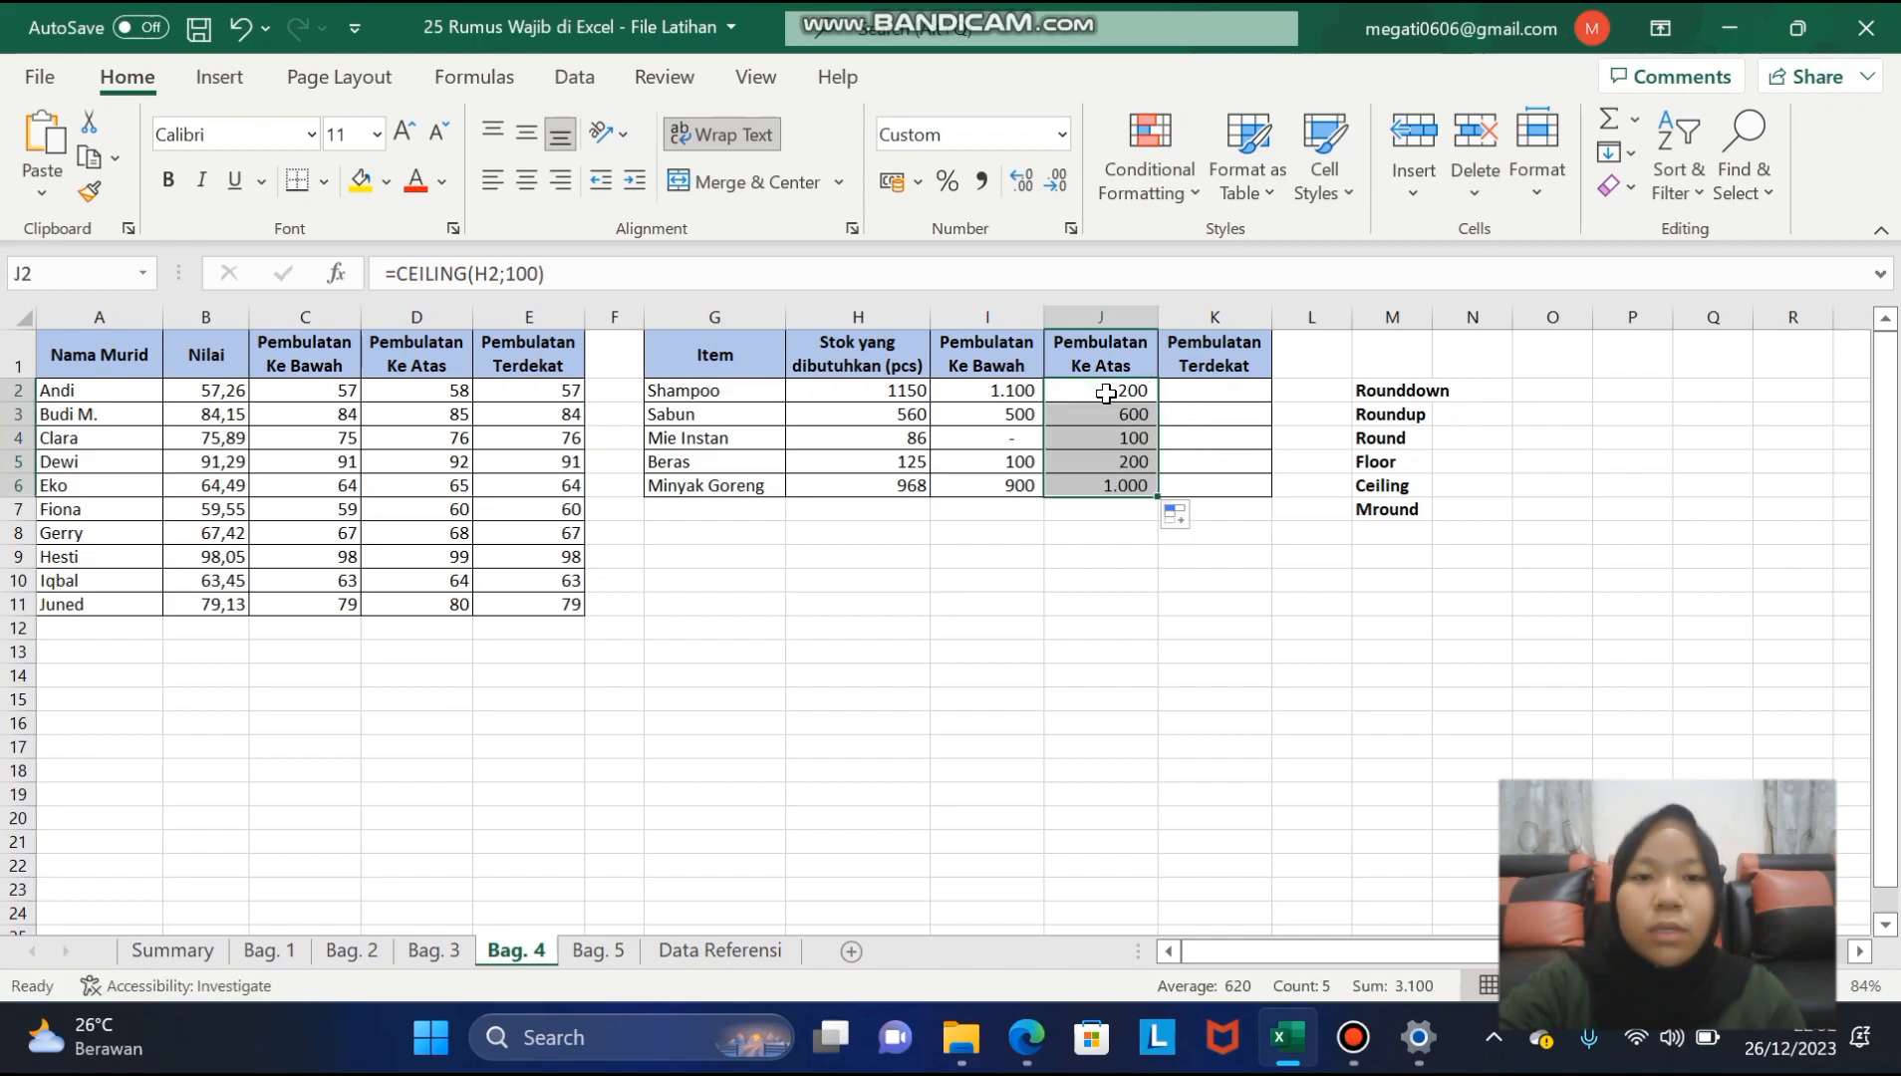
pyautogui.click(1105, 394)
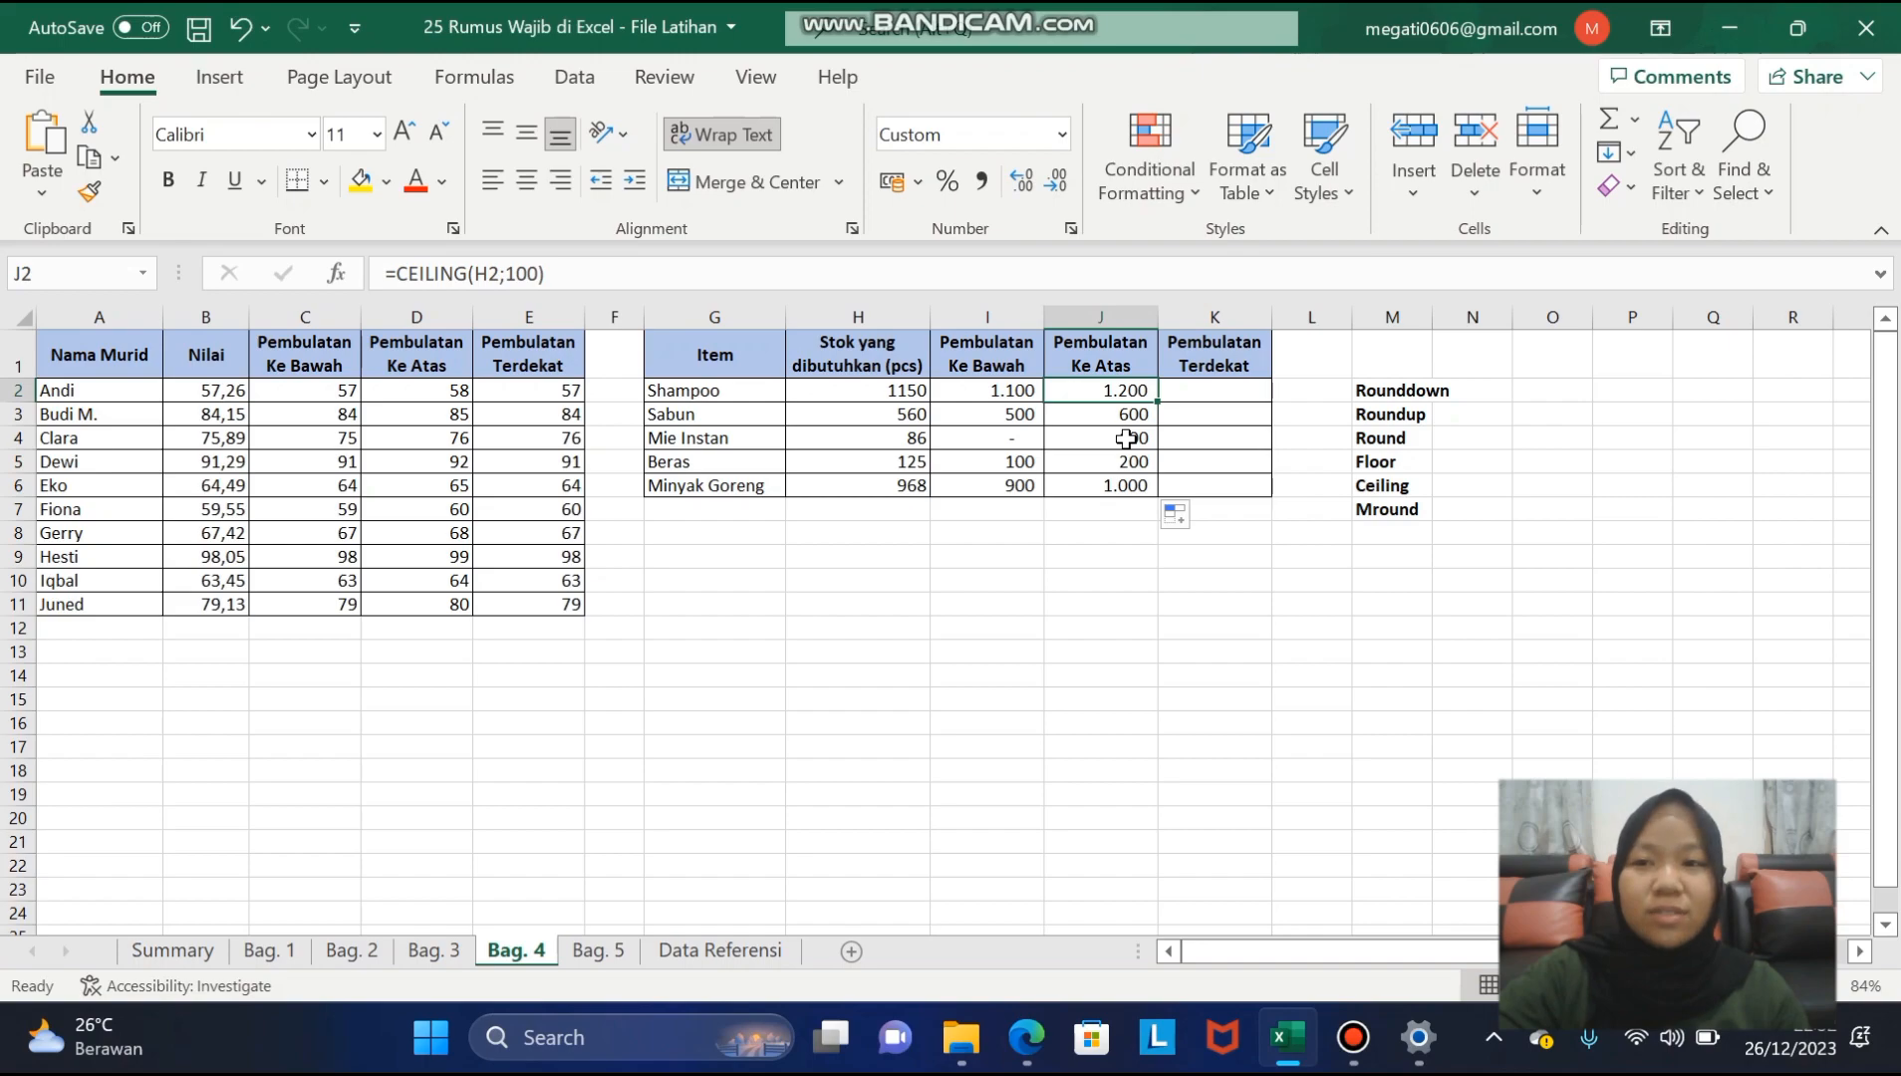
pyautogui.click(896, 438)
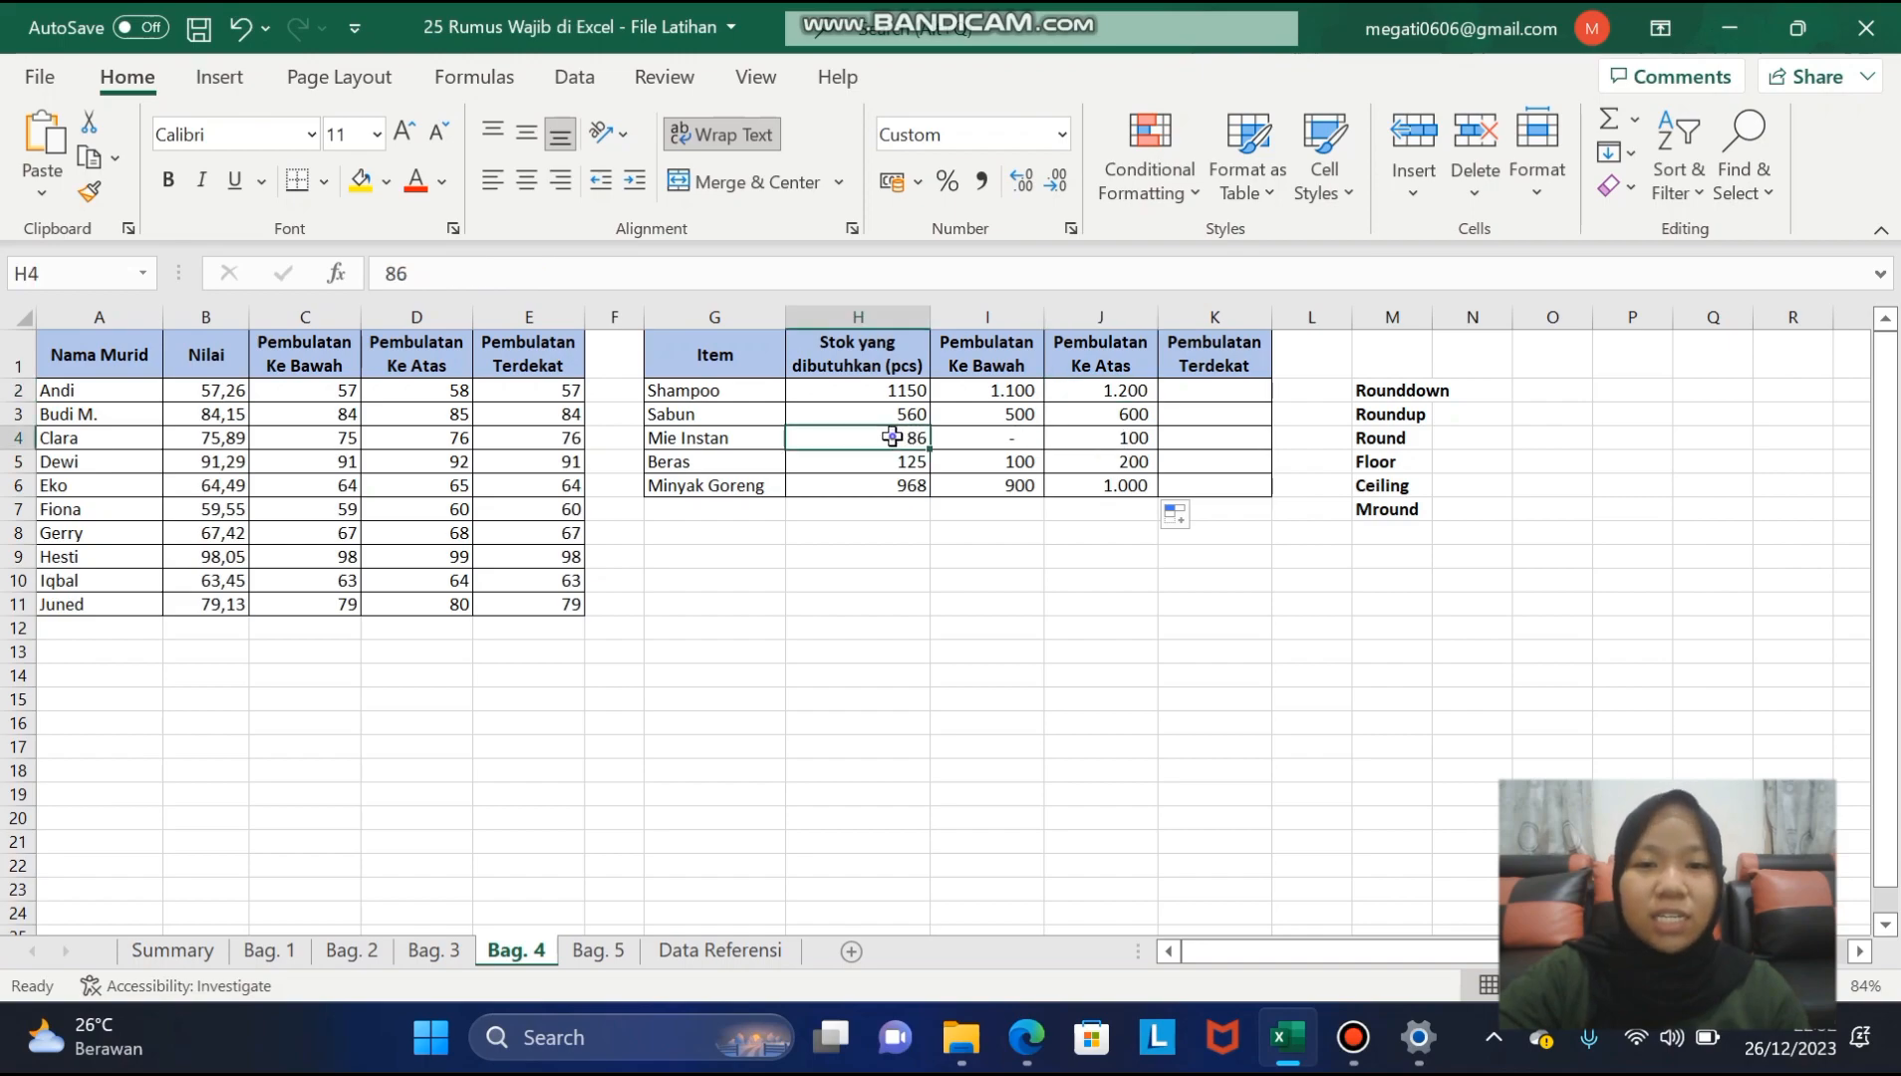
pyautogui.click(973, 441)
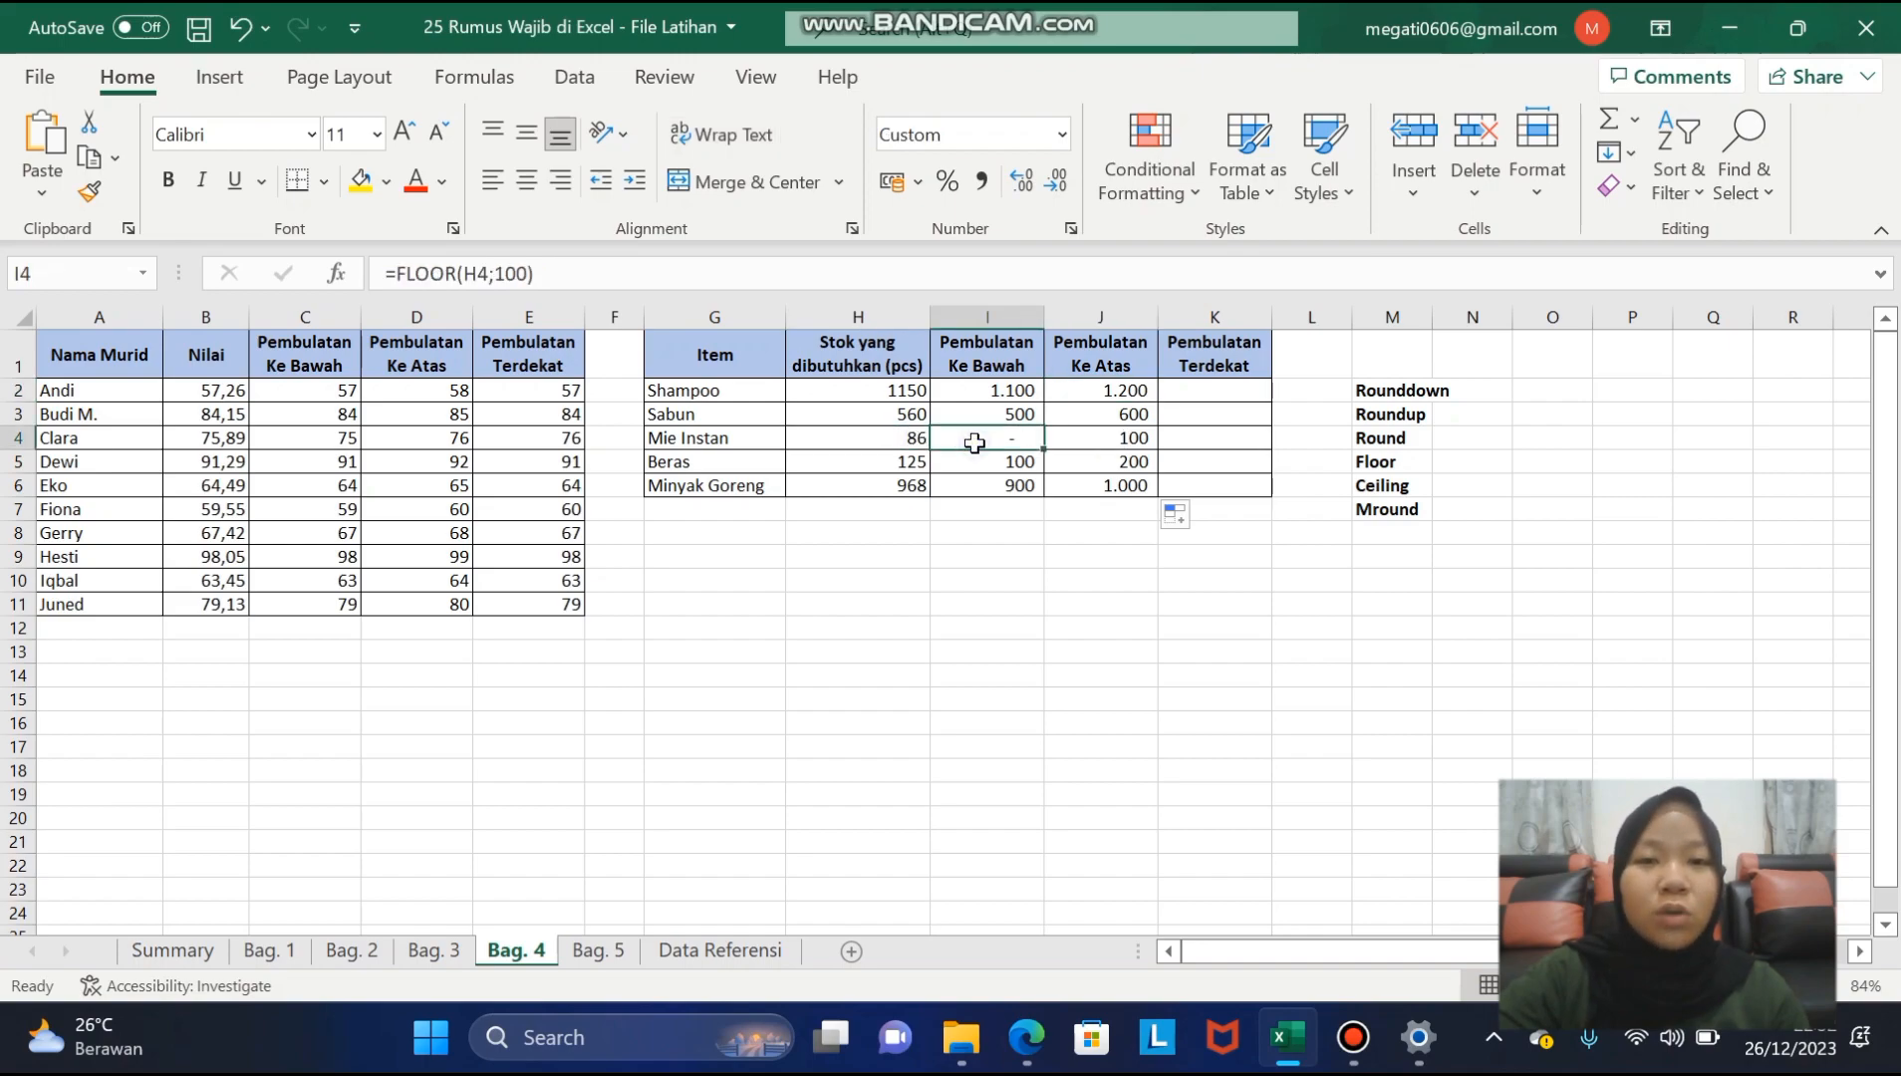
pyautogui.click(1080, 444)
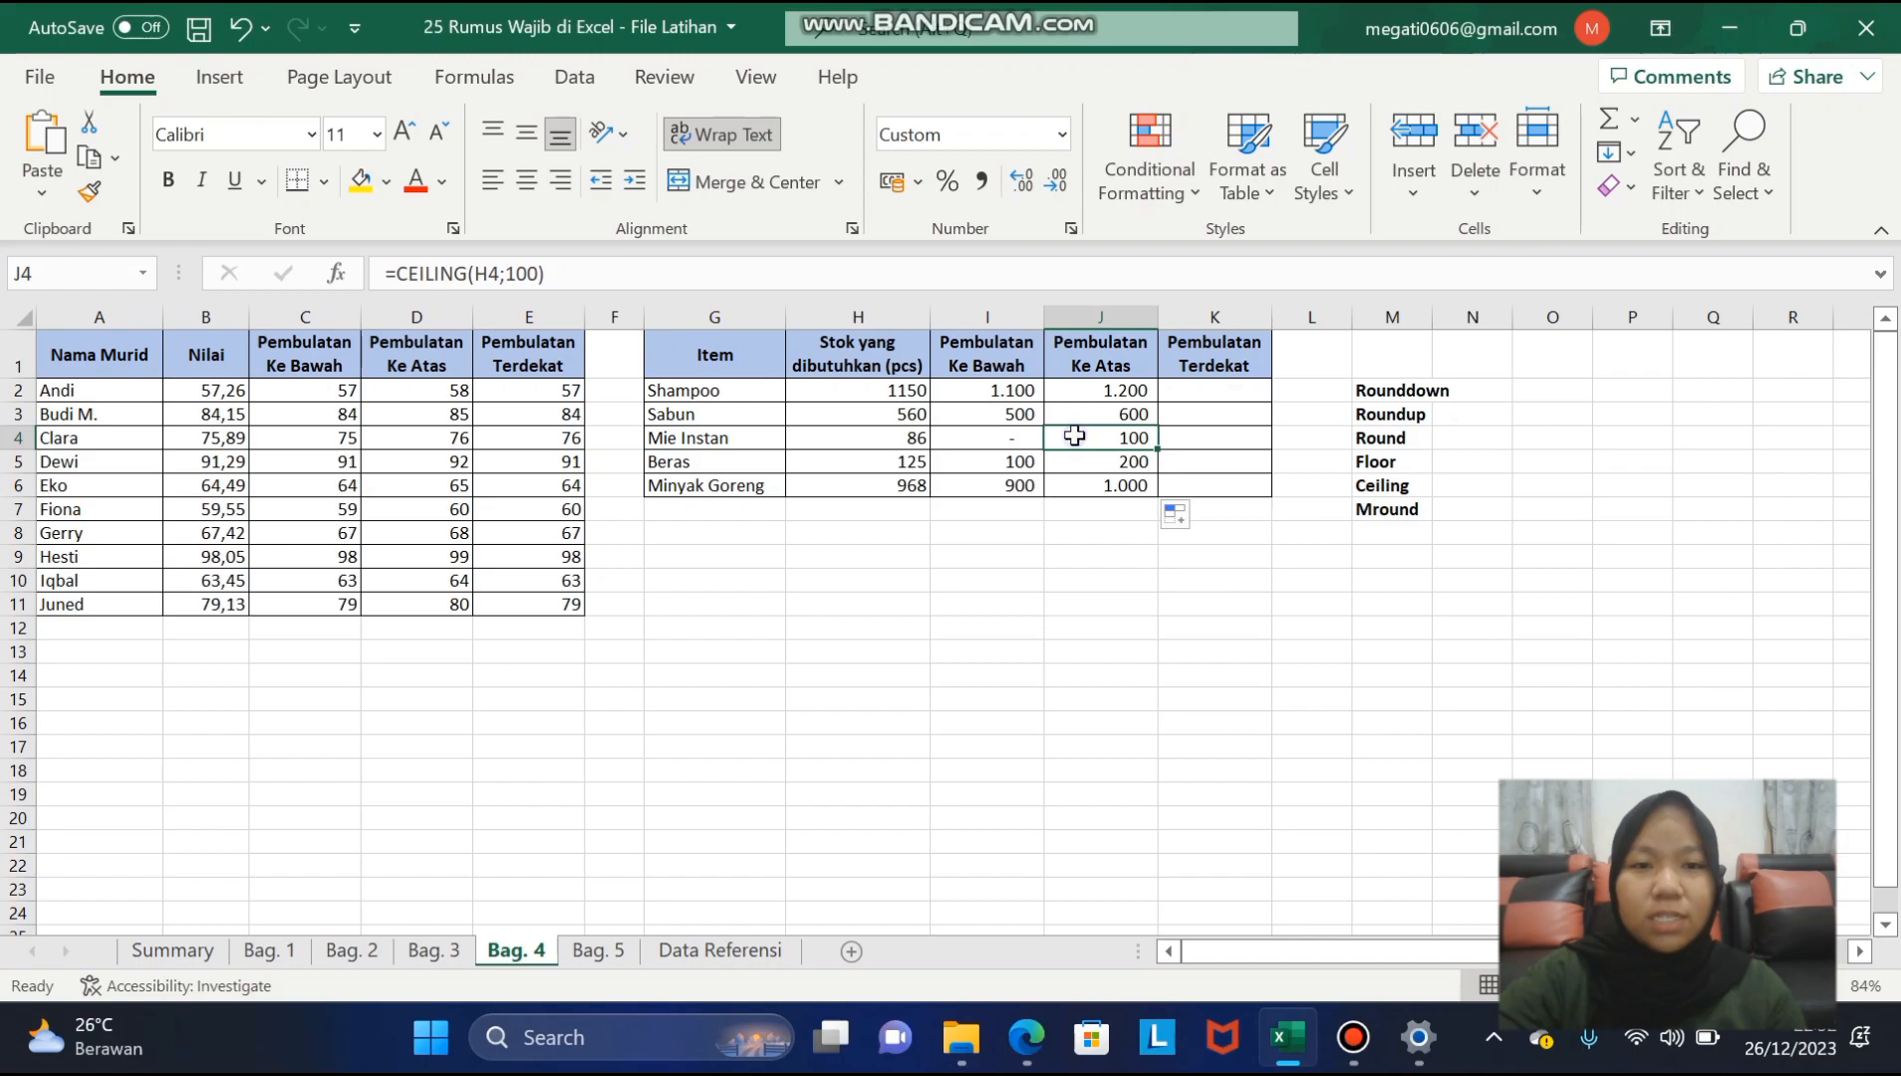
# - Round Shampoo's required stock to the nearest multiple of 100 with =MROUND(H2;100) in K2 and fill the formula down to K6
pyautogui.click(1235, 364)
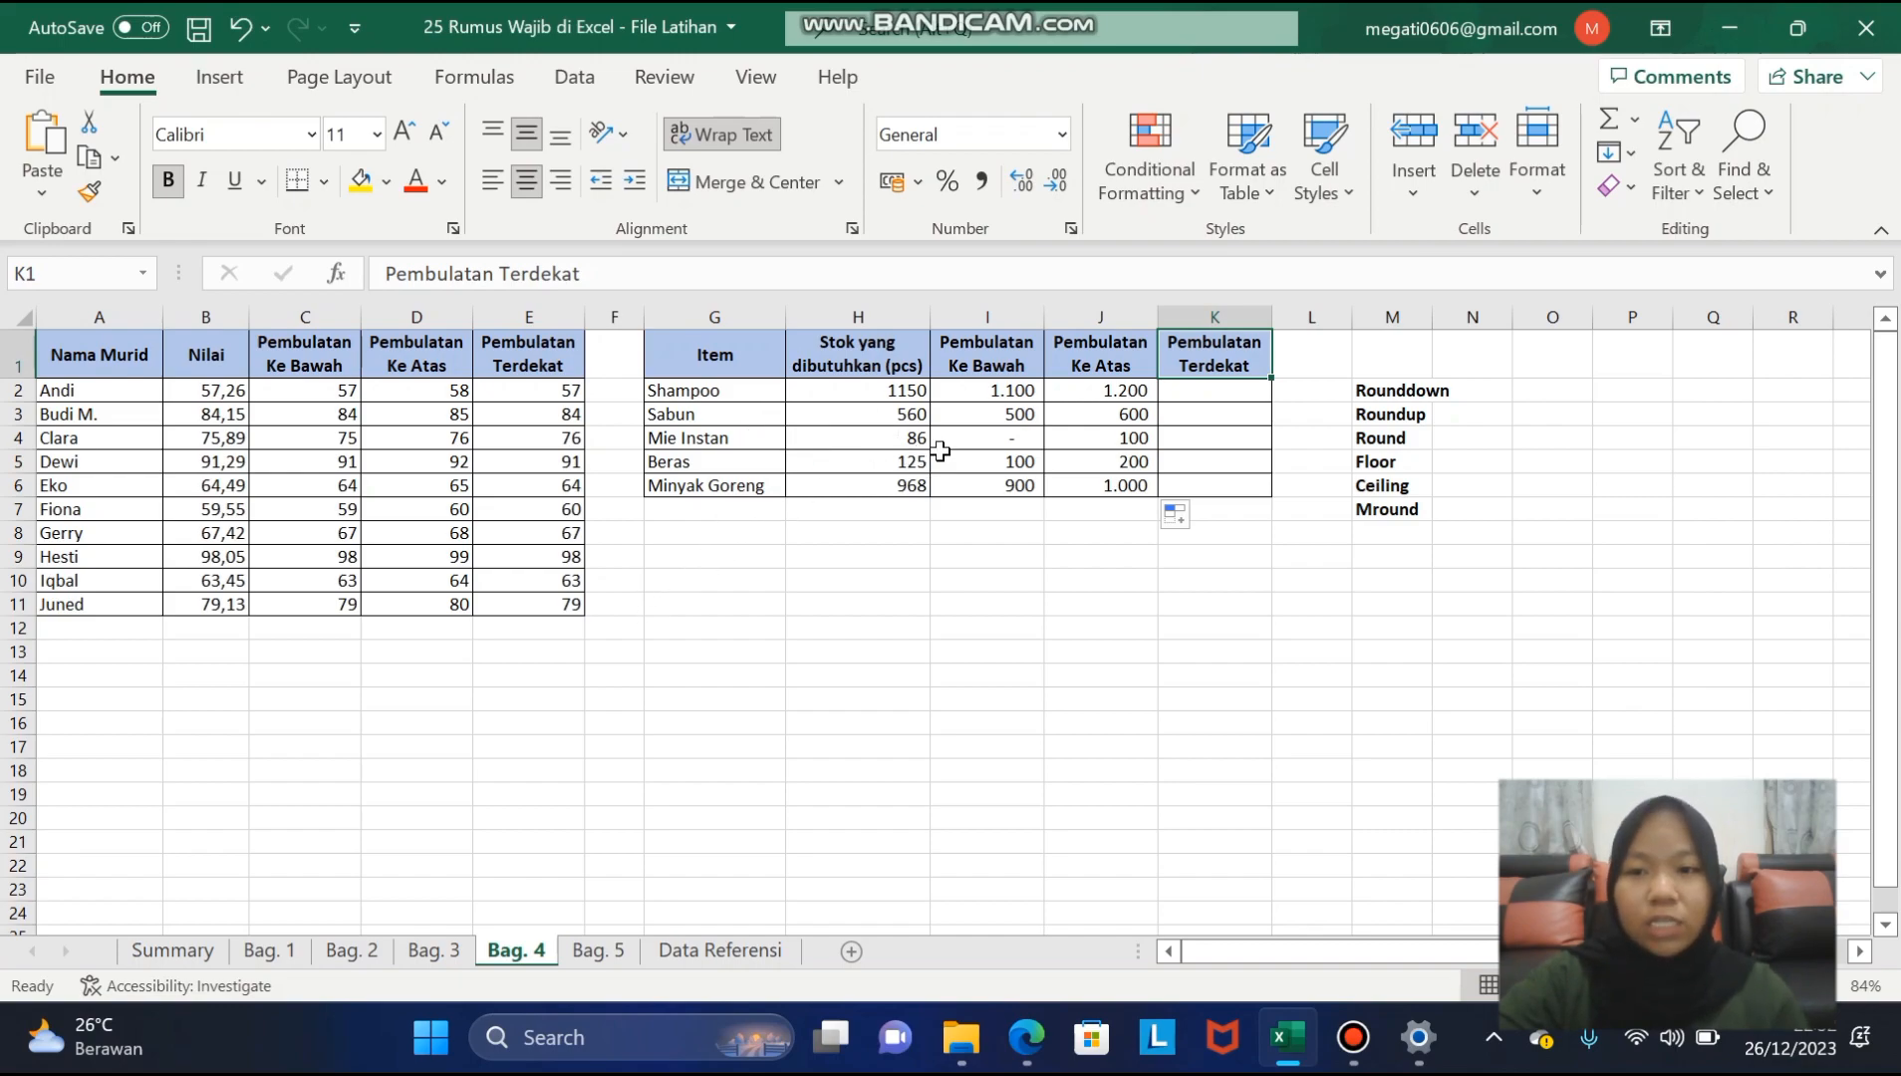
pyautogui.click(1185, 390)
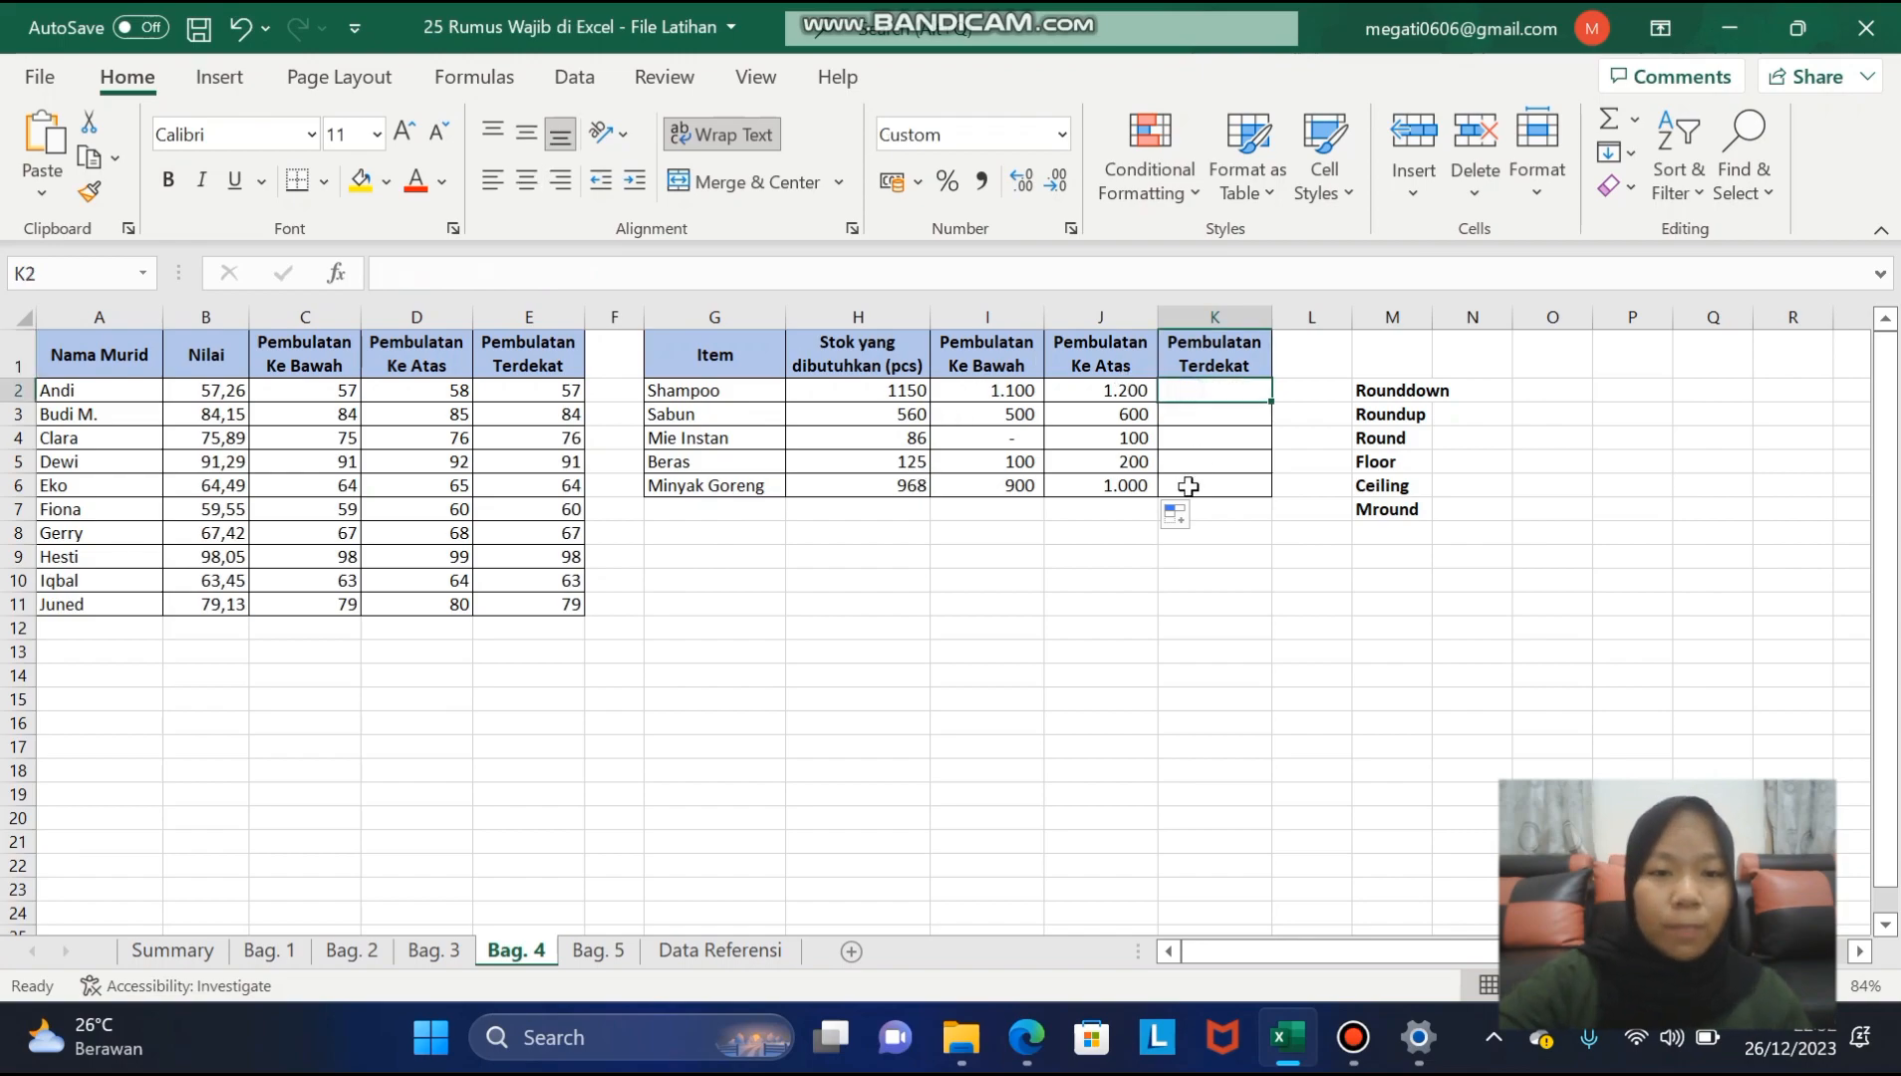
pyautogui.write('=')
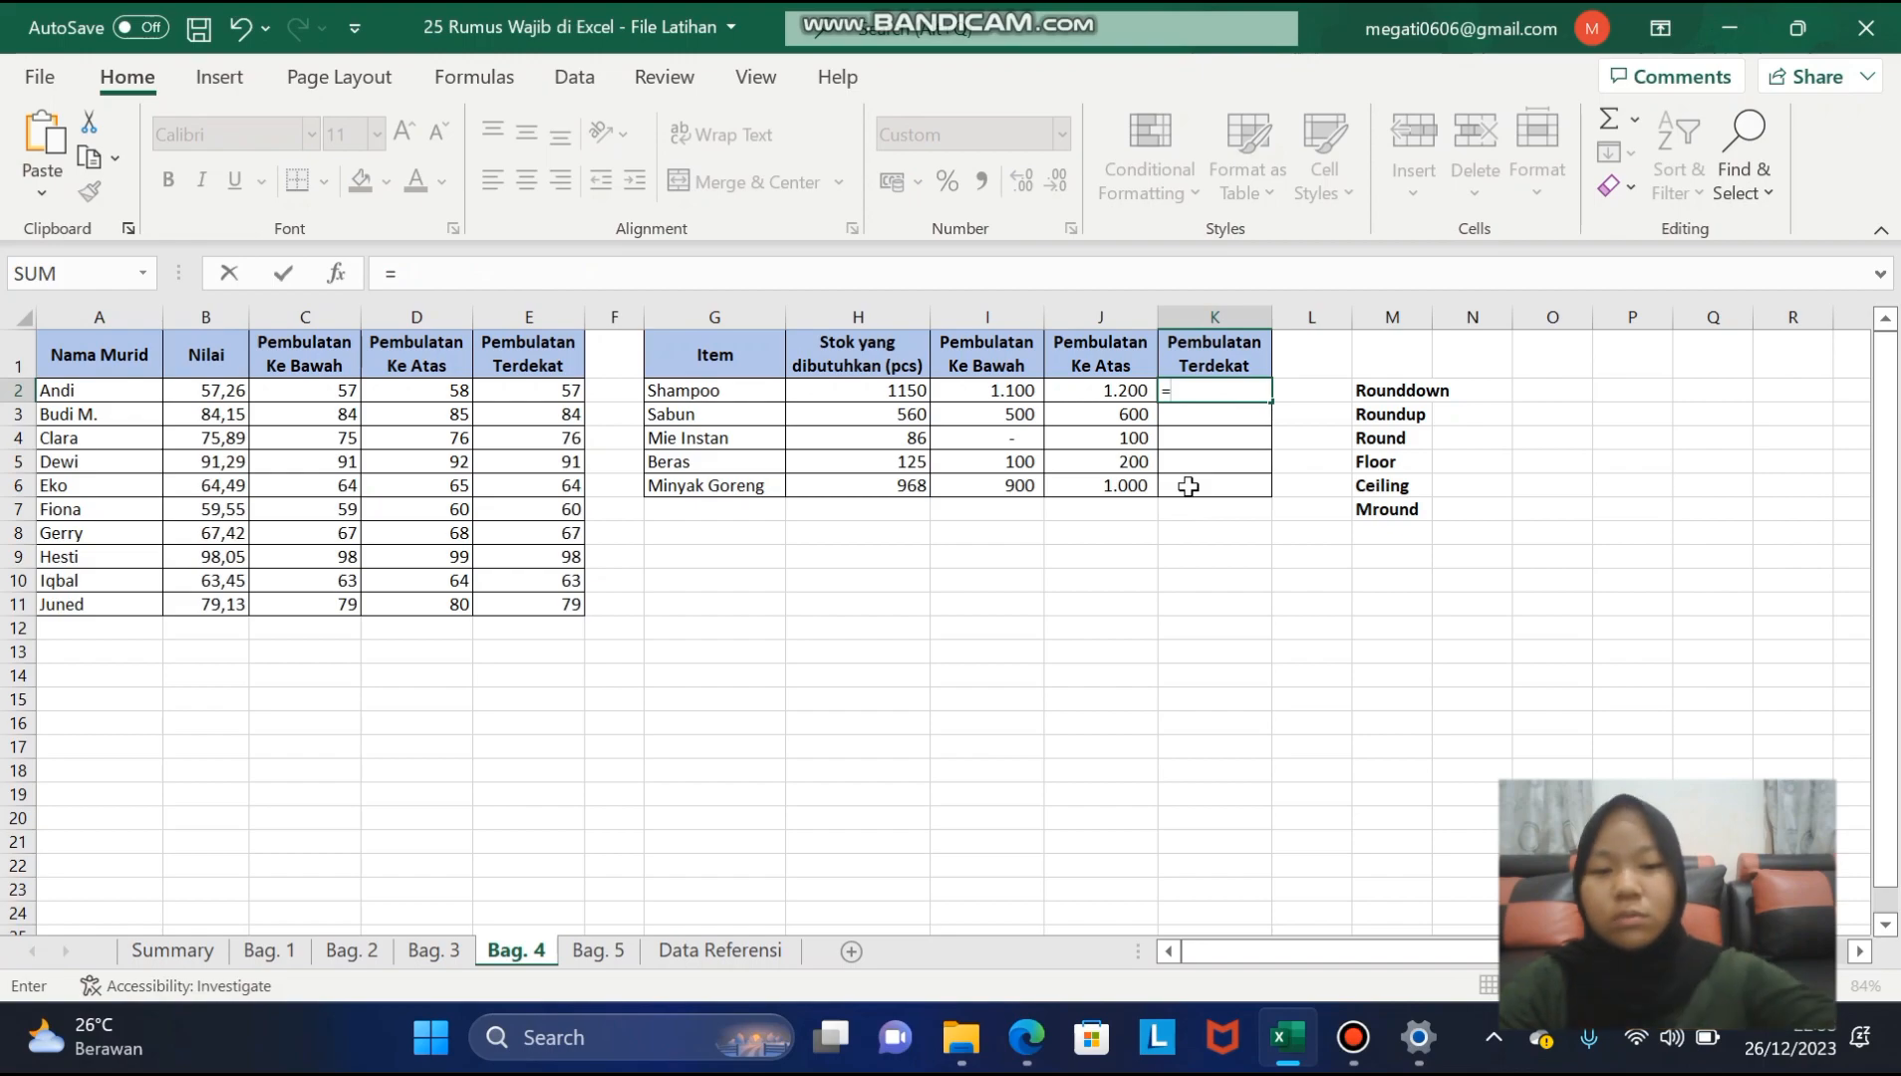
pyautogui.write('mround')
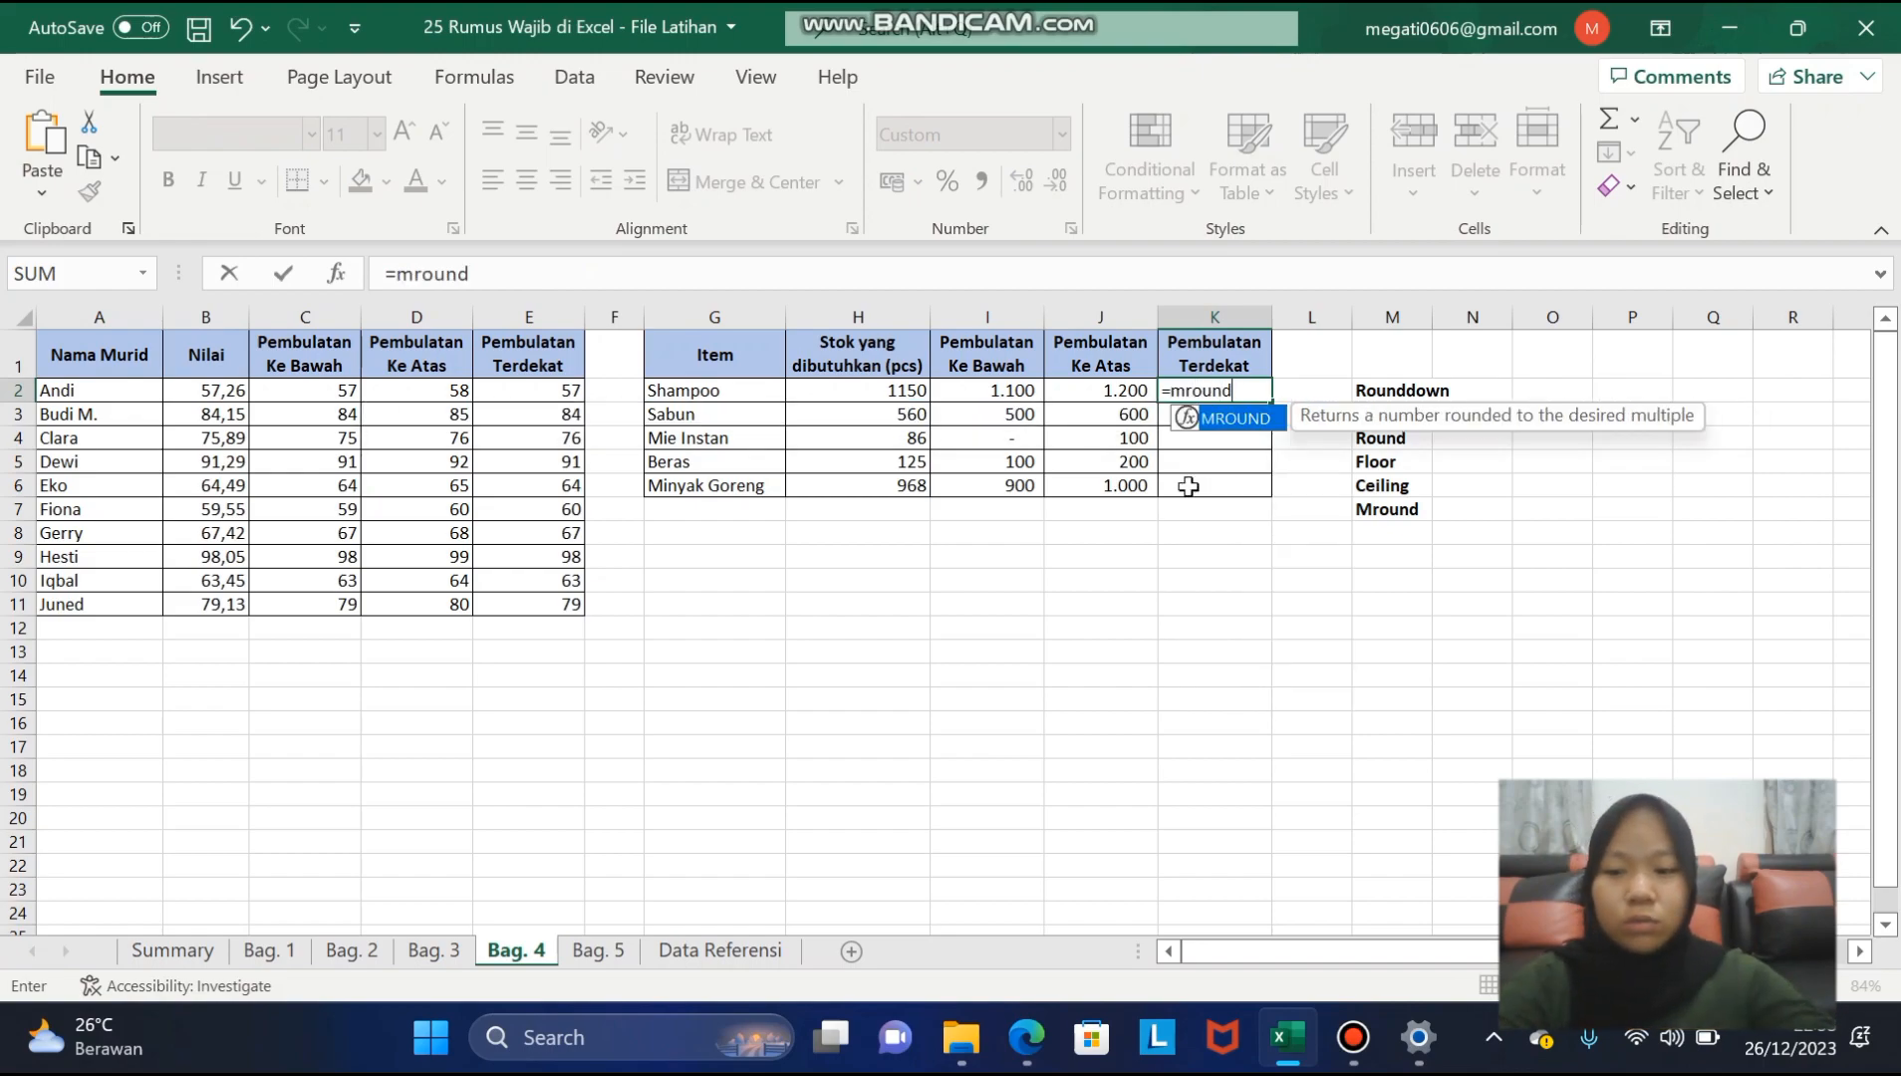
pyautogui.write('(')
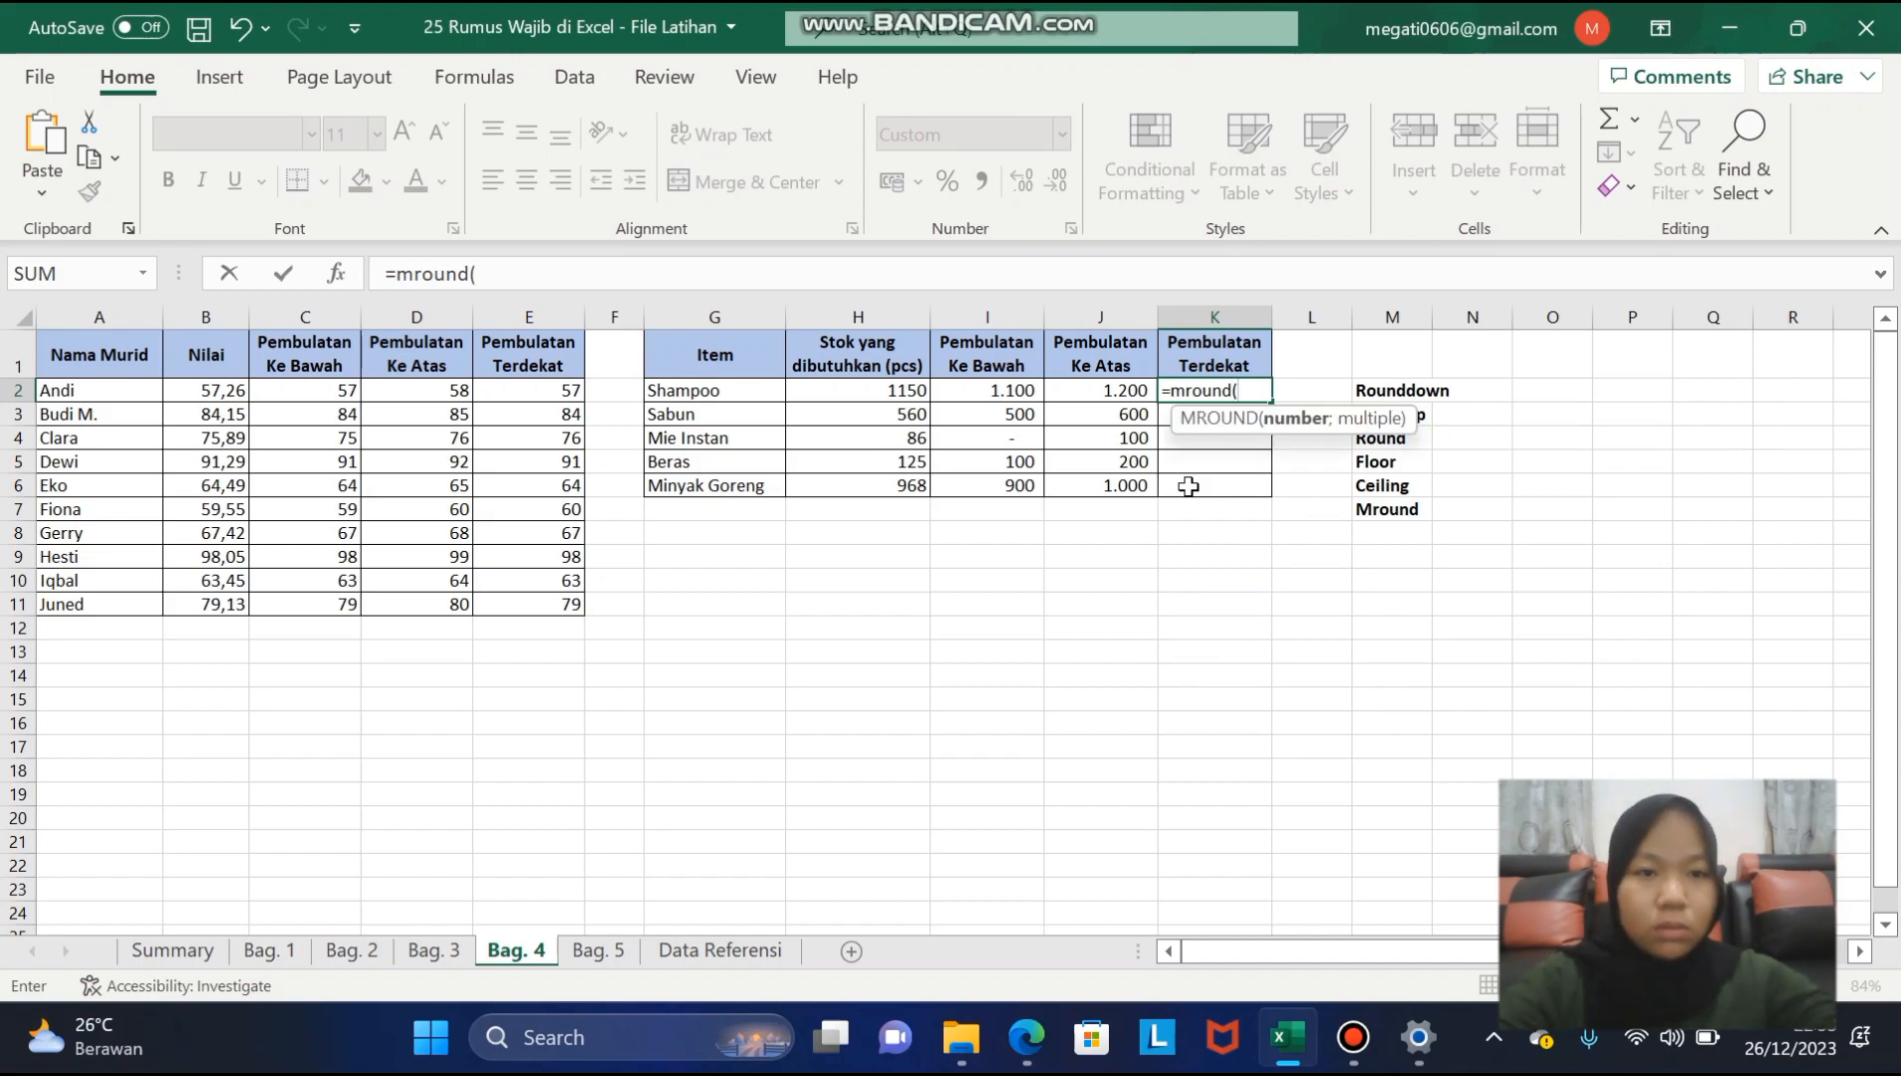
pyautogui.click(849, 396)
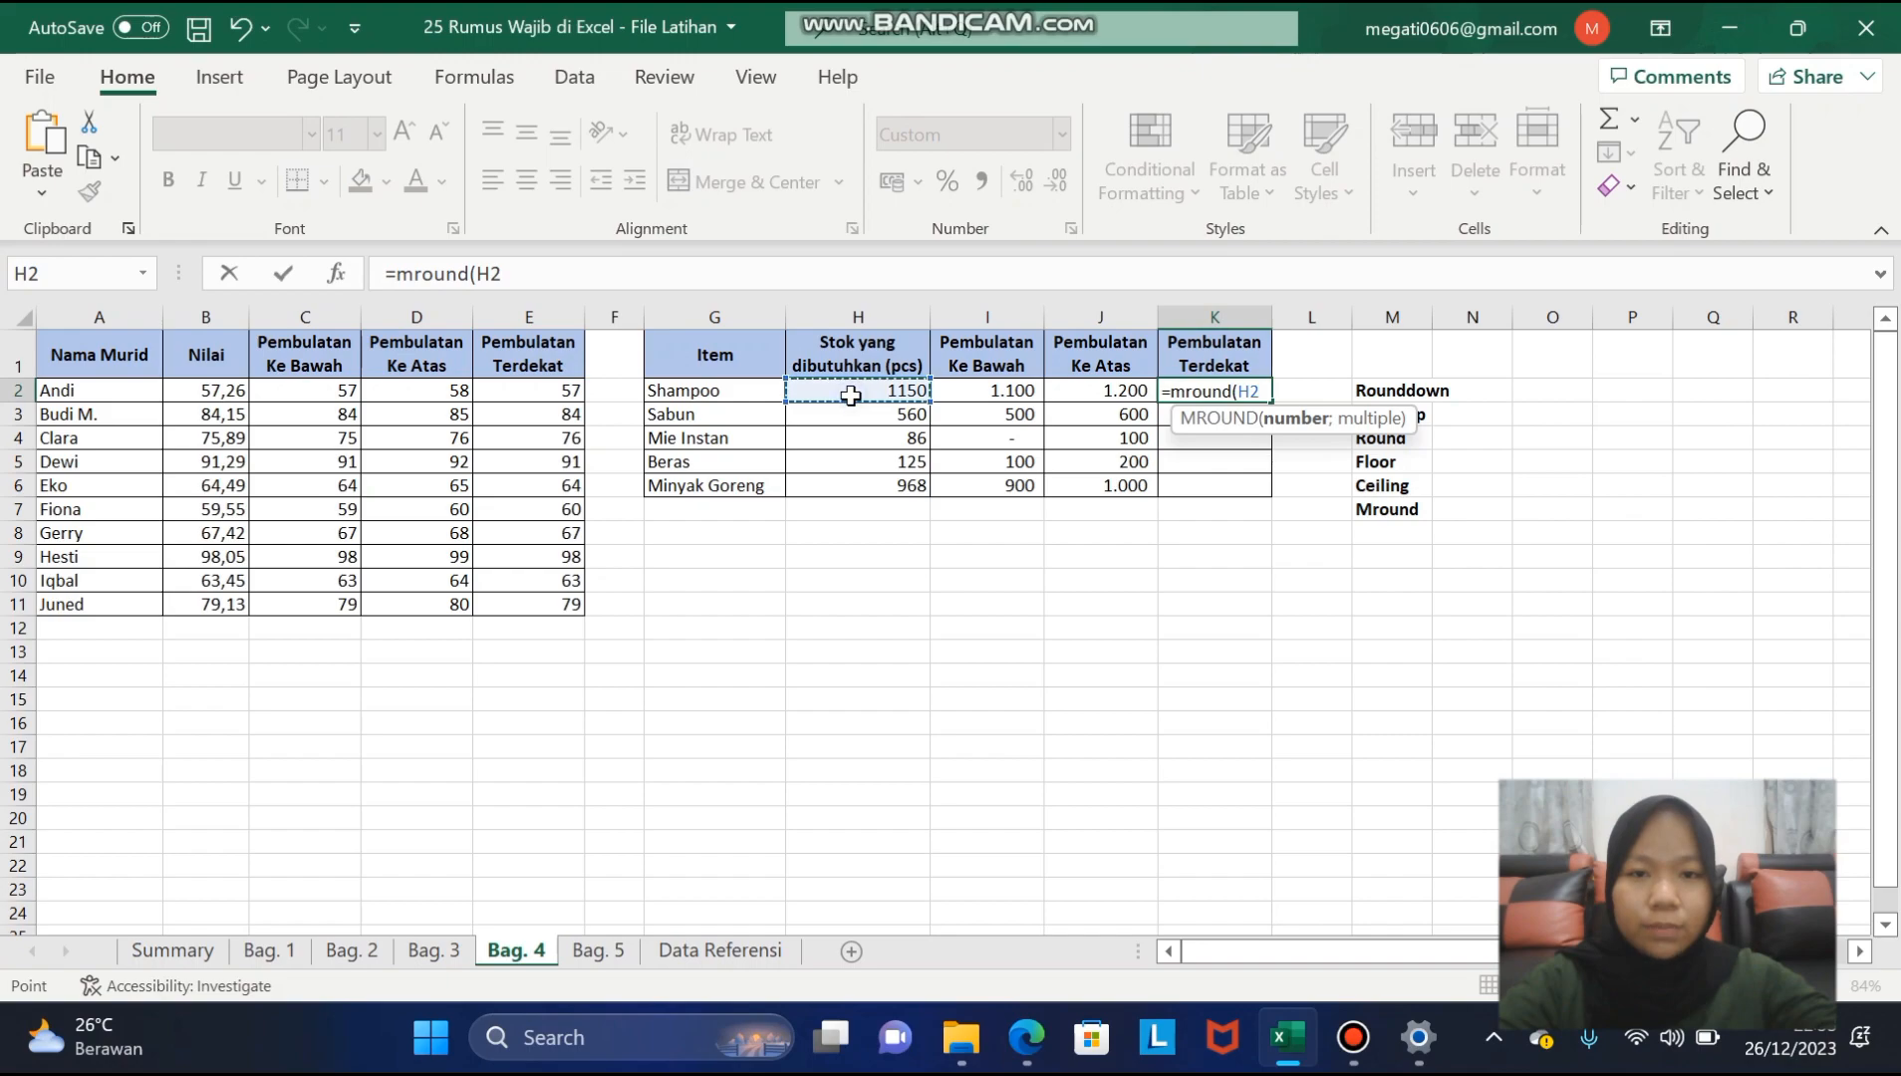
pyautogui.write(';')
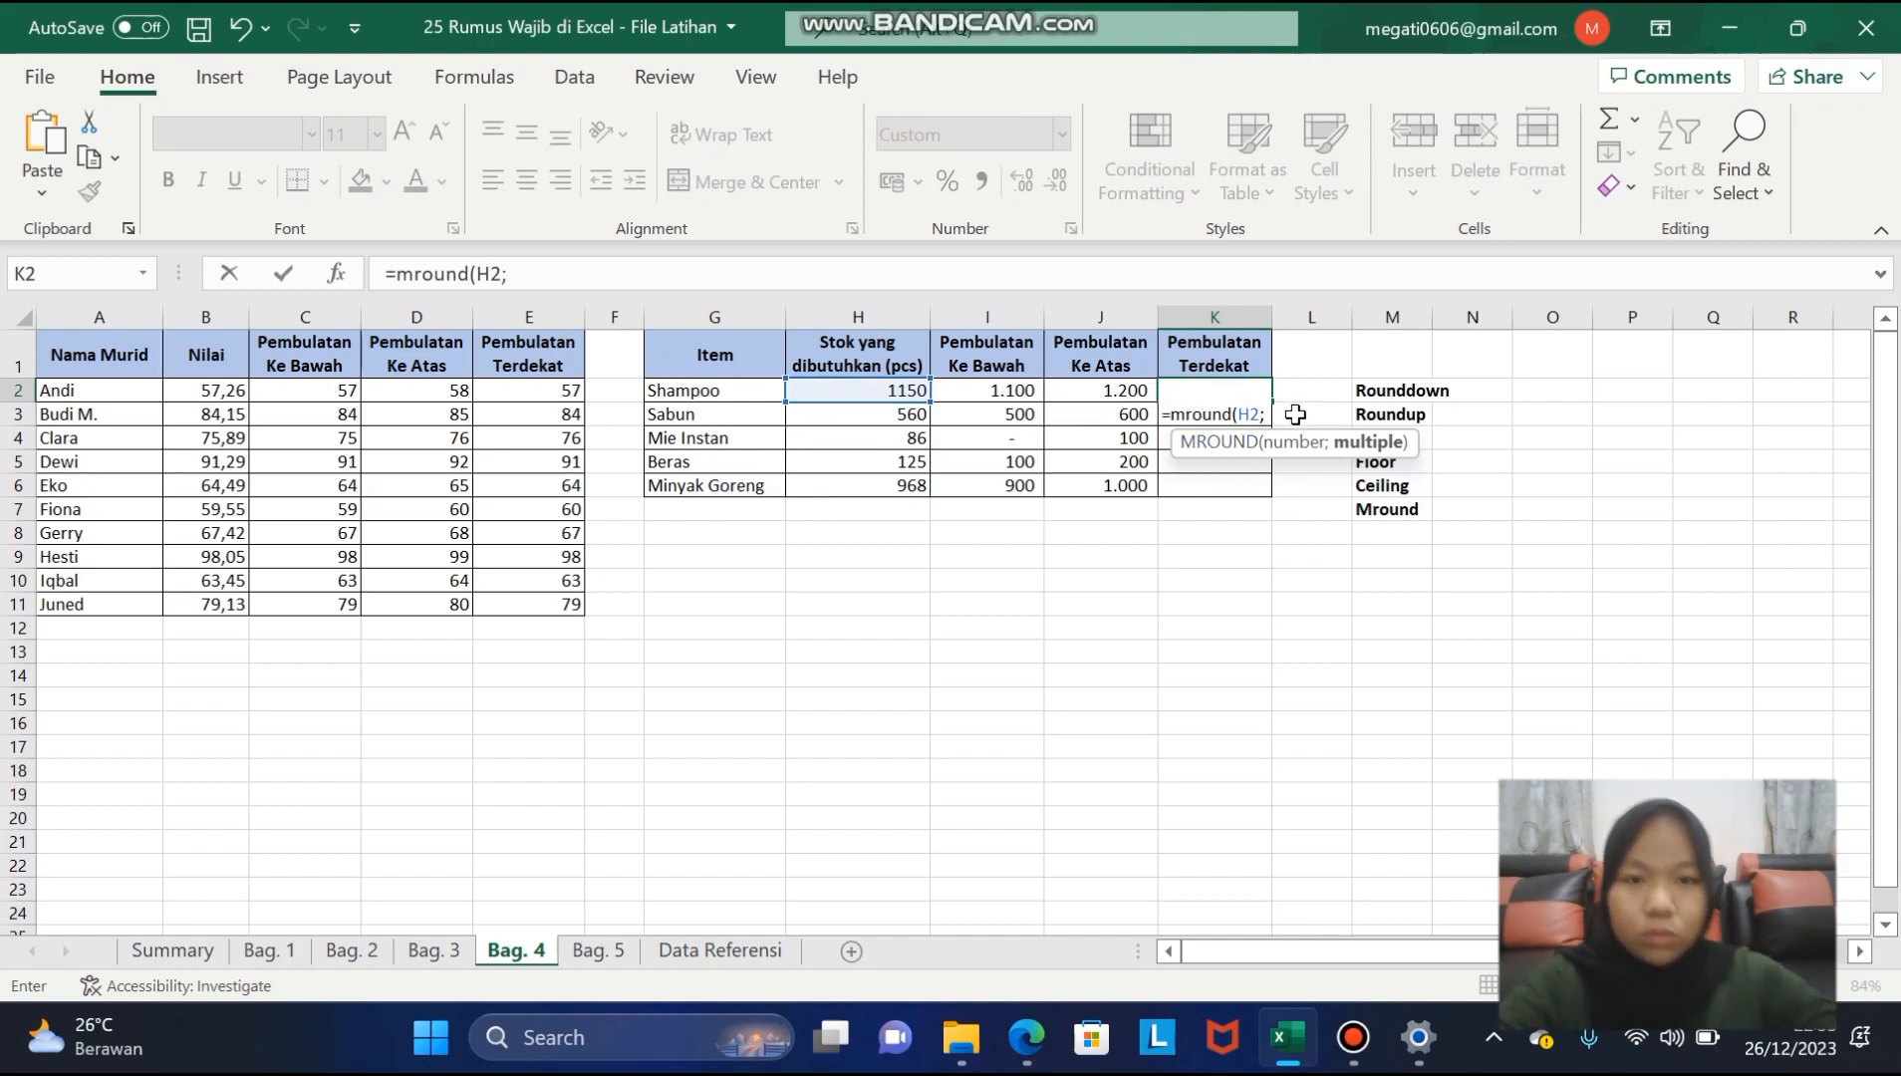
pyautogui.write('1')
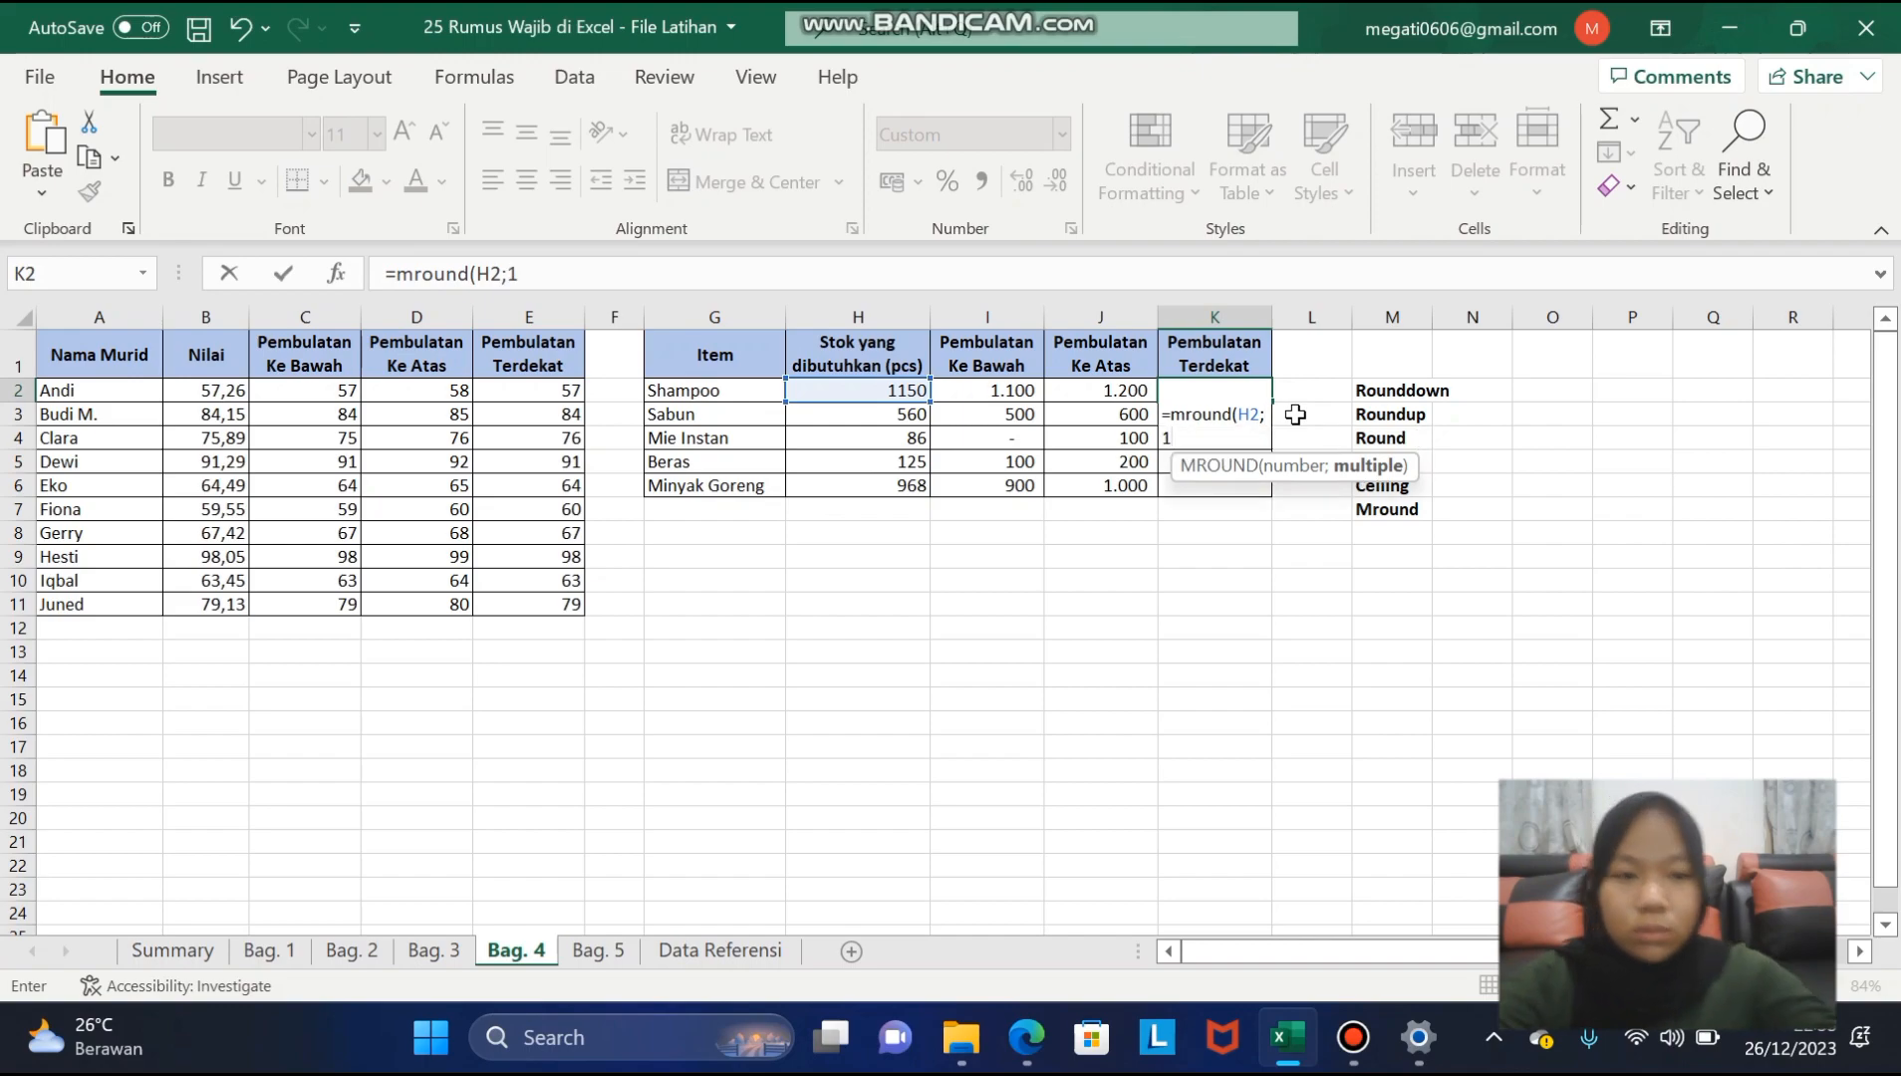
pyautogui.write('00')
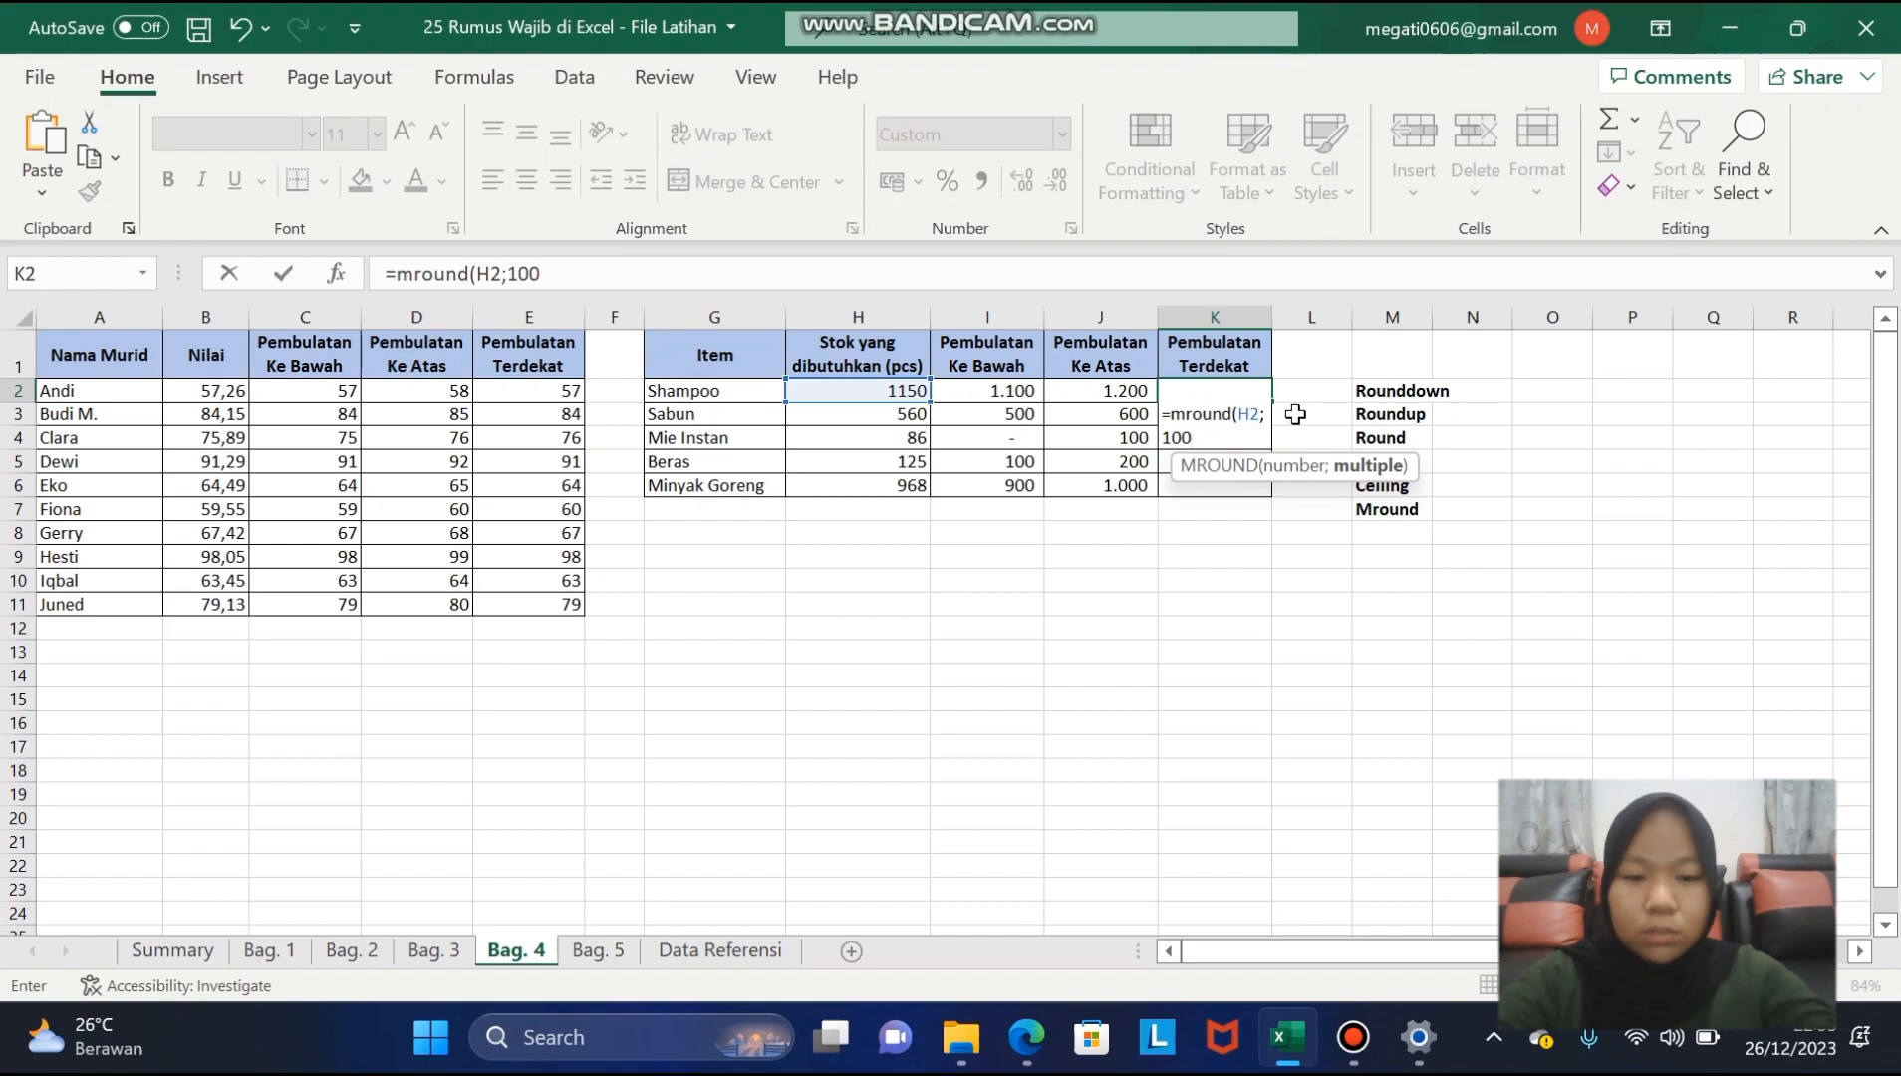
pyautogui.write(')')
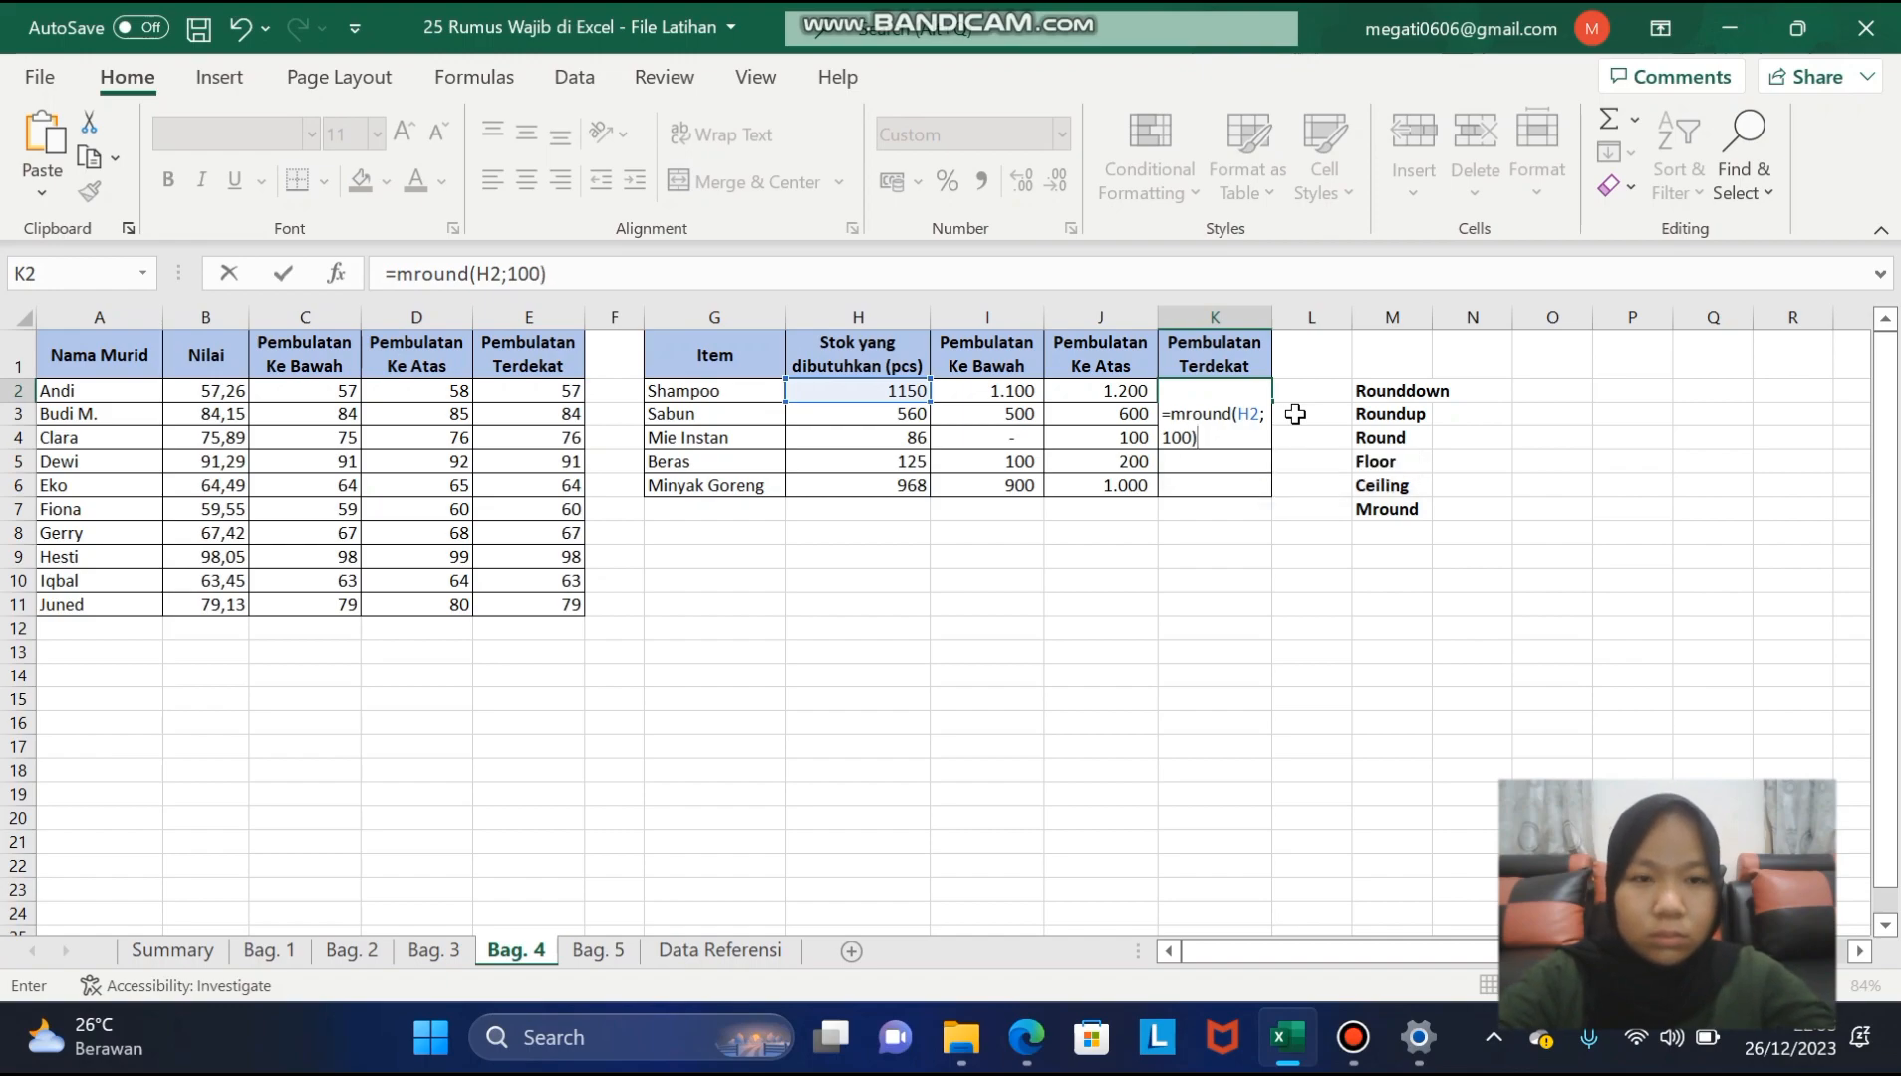
pyautogui.press('Return')
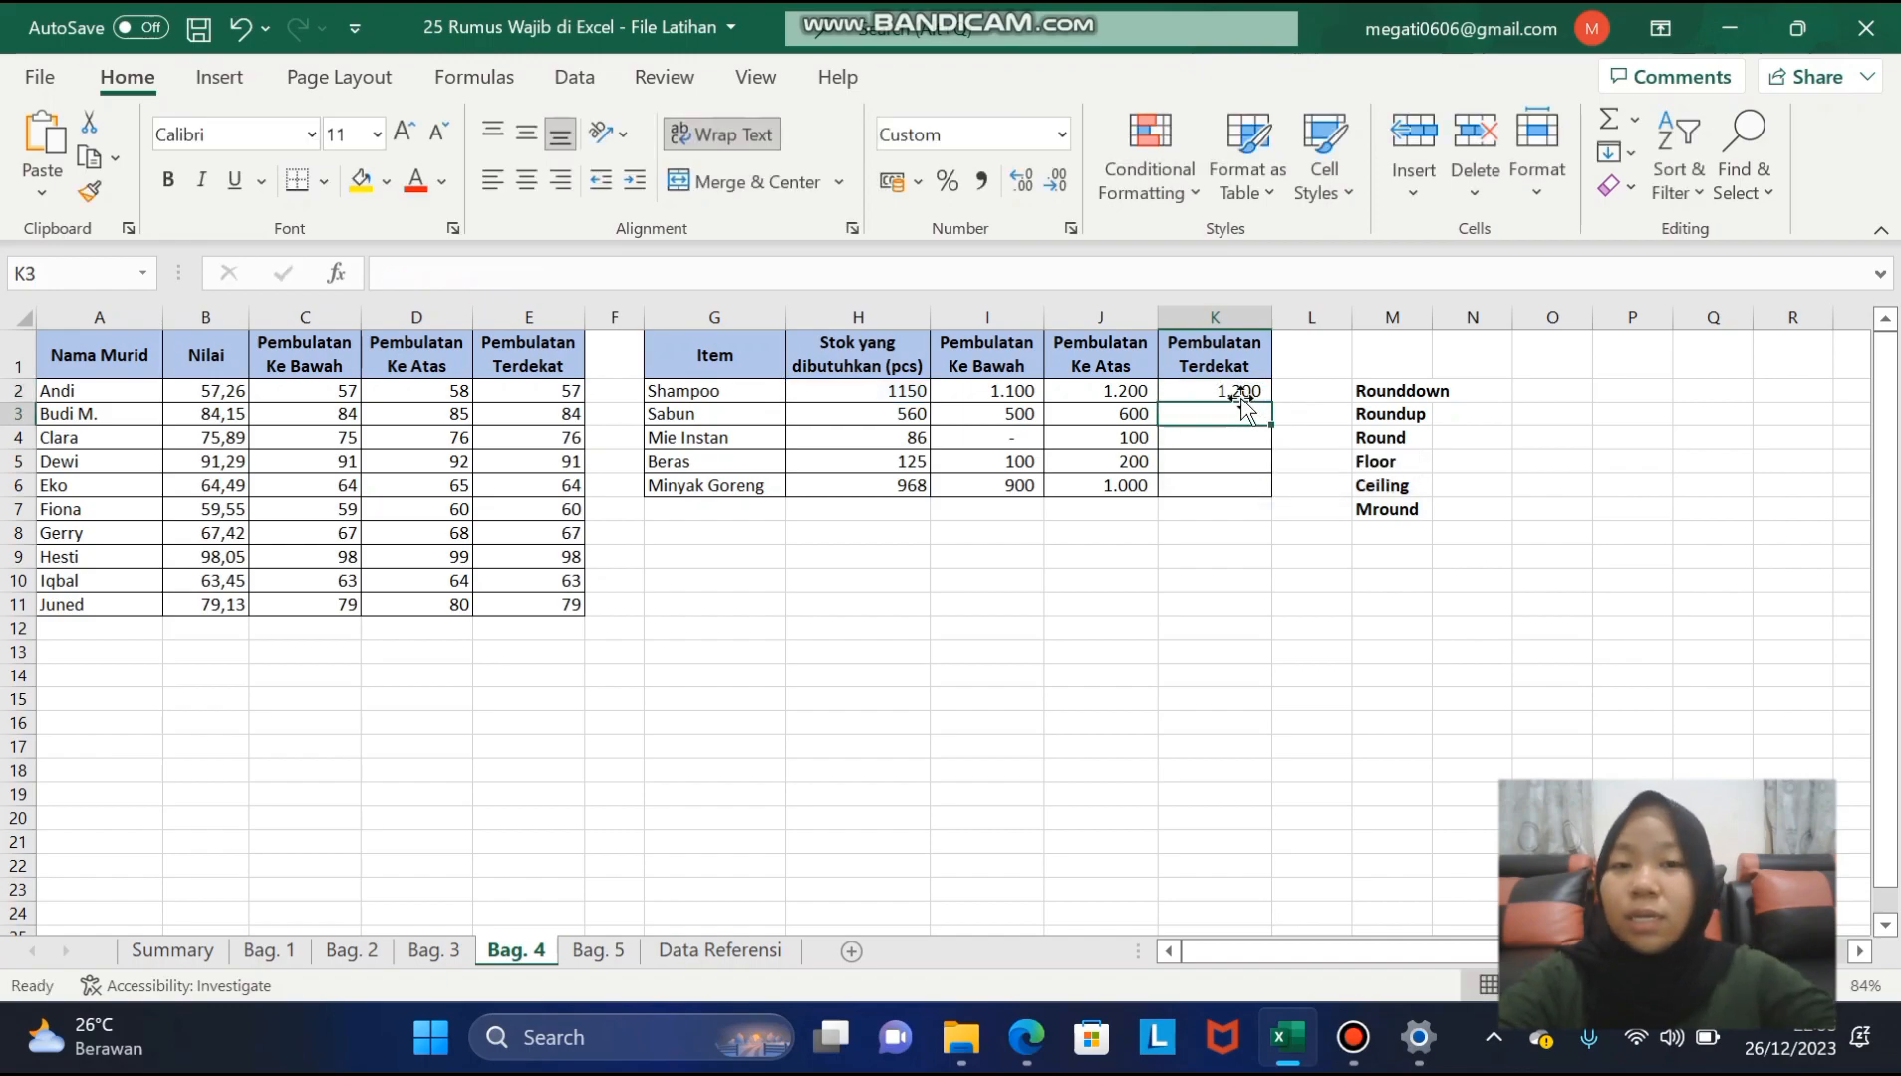
pyautogui.click(1263, 392)
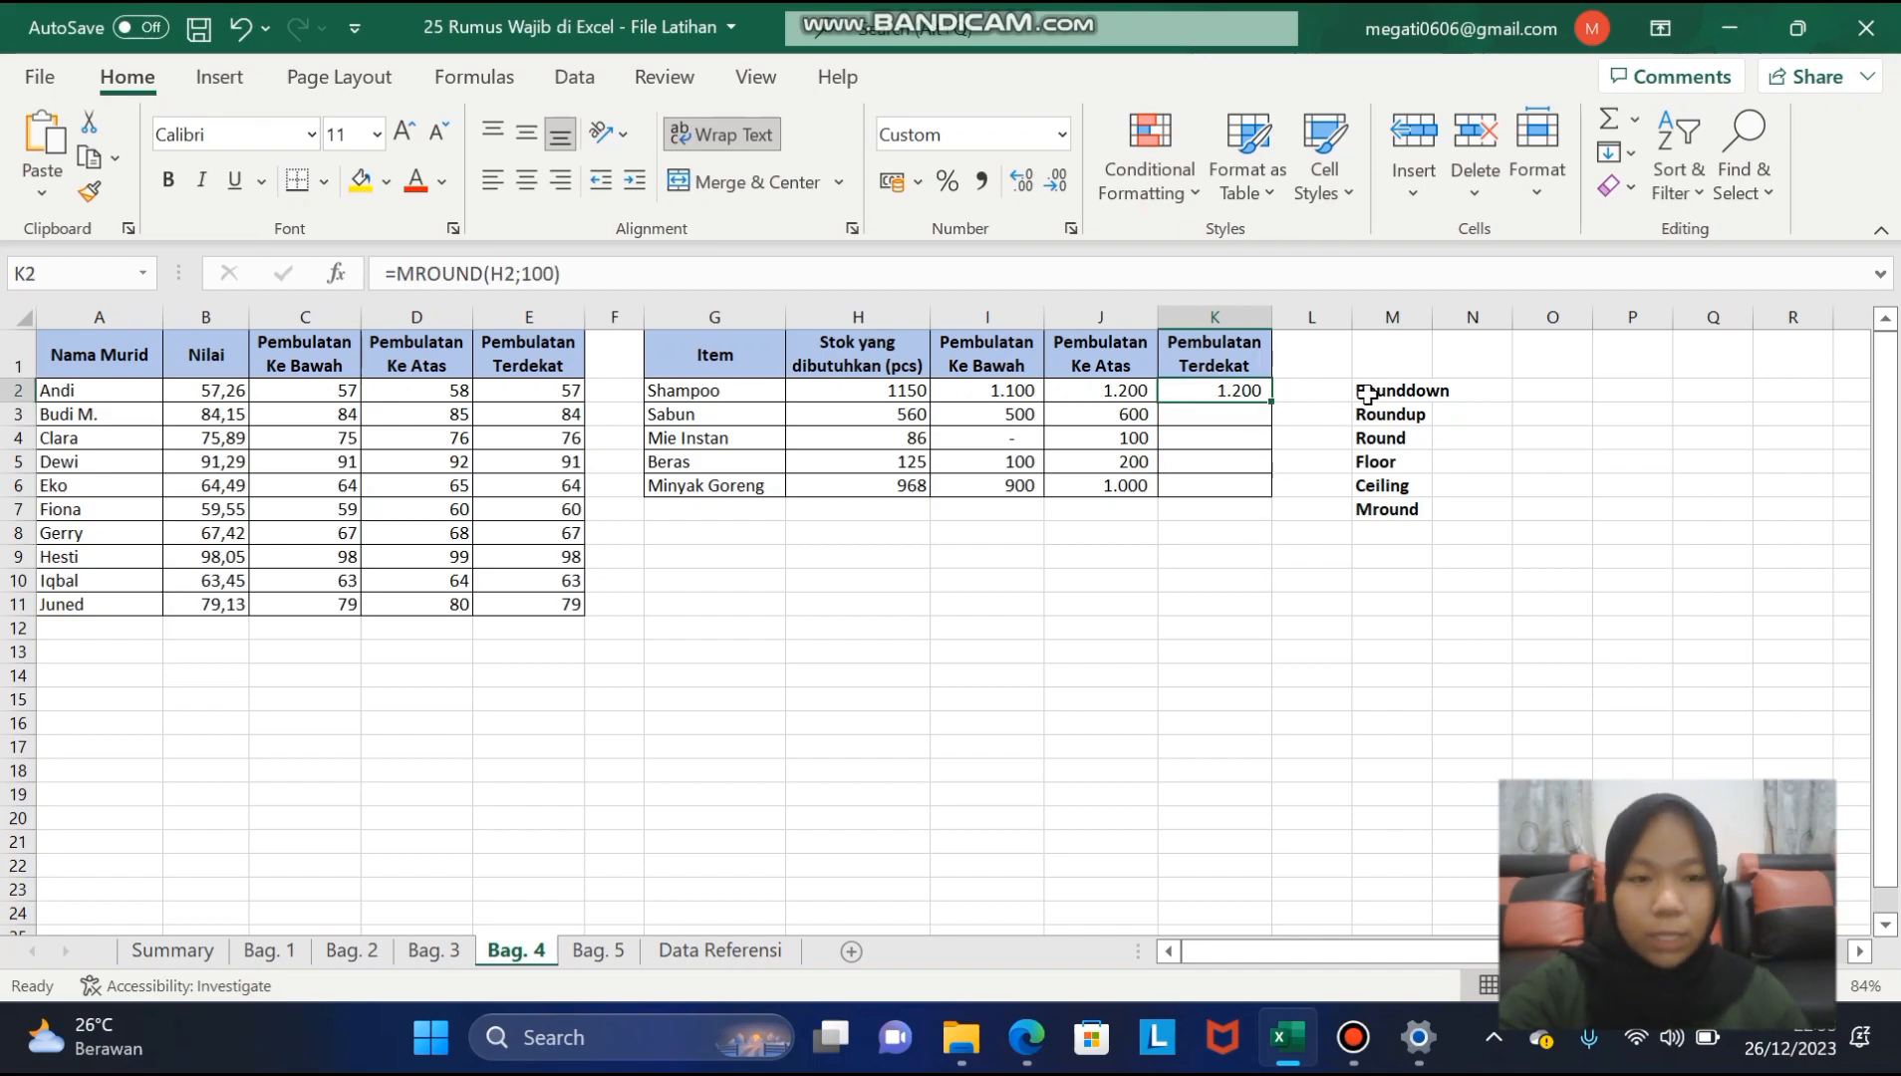
pyautogui.doubleClick(1272, 402)
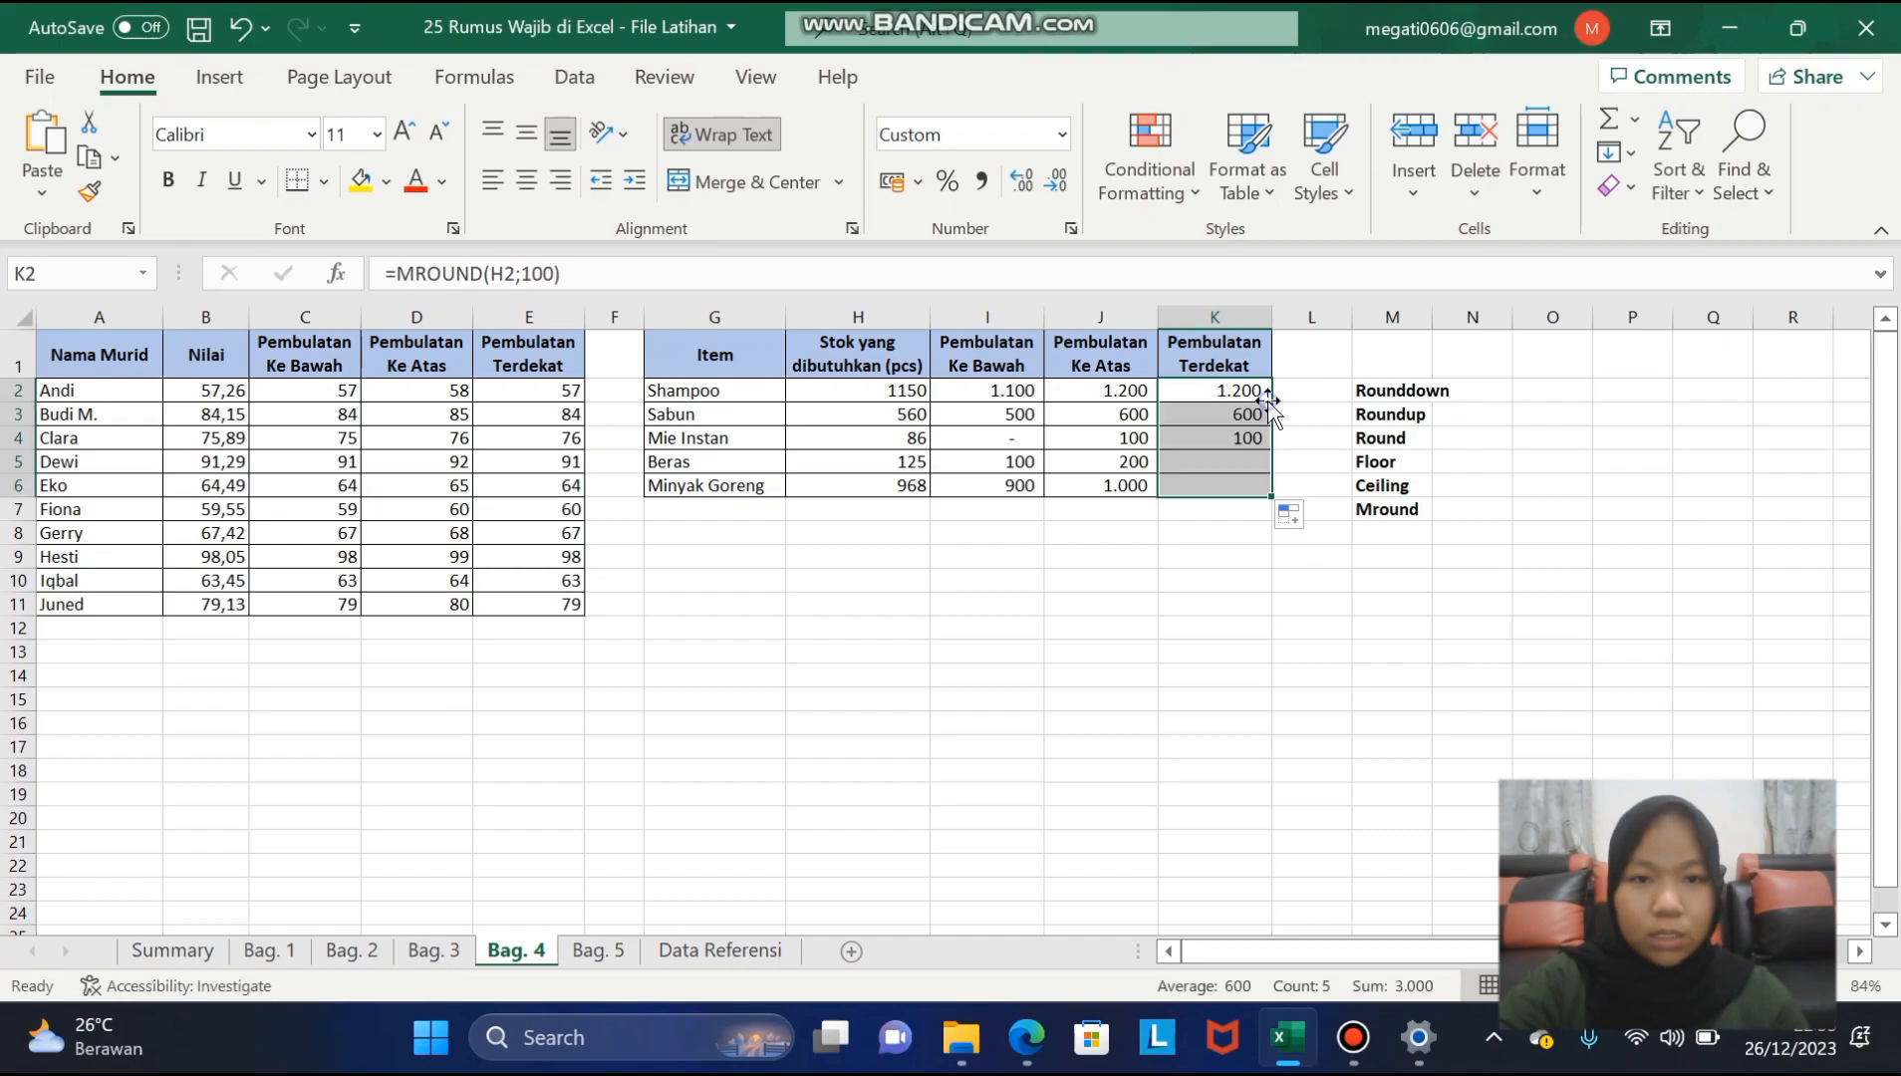
# - Compare the MROUND results in column K with the required stock in column H for each item from Shampoo to Minyak Goreng
pyautogui.click(1111, 561)
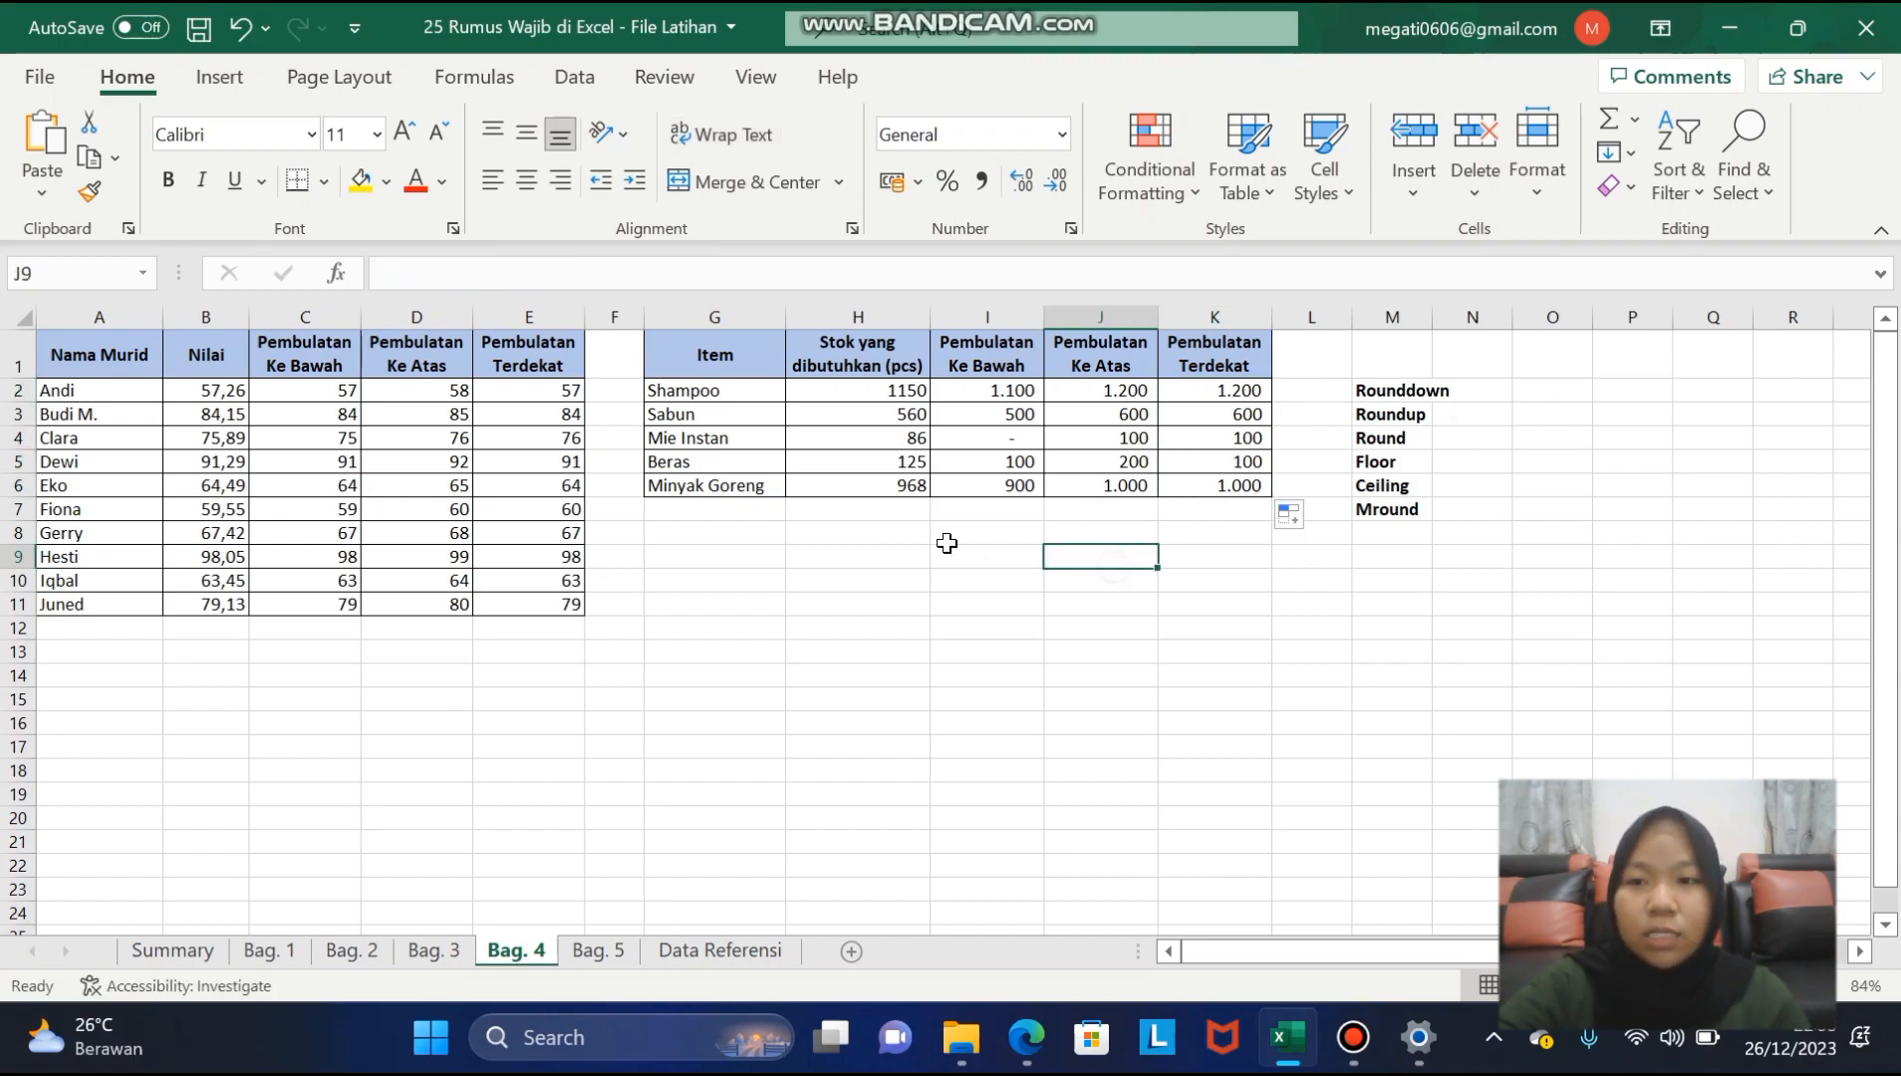
pyautogui.click(1217, 390)
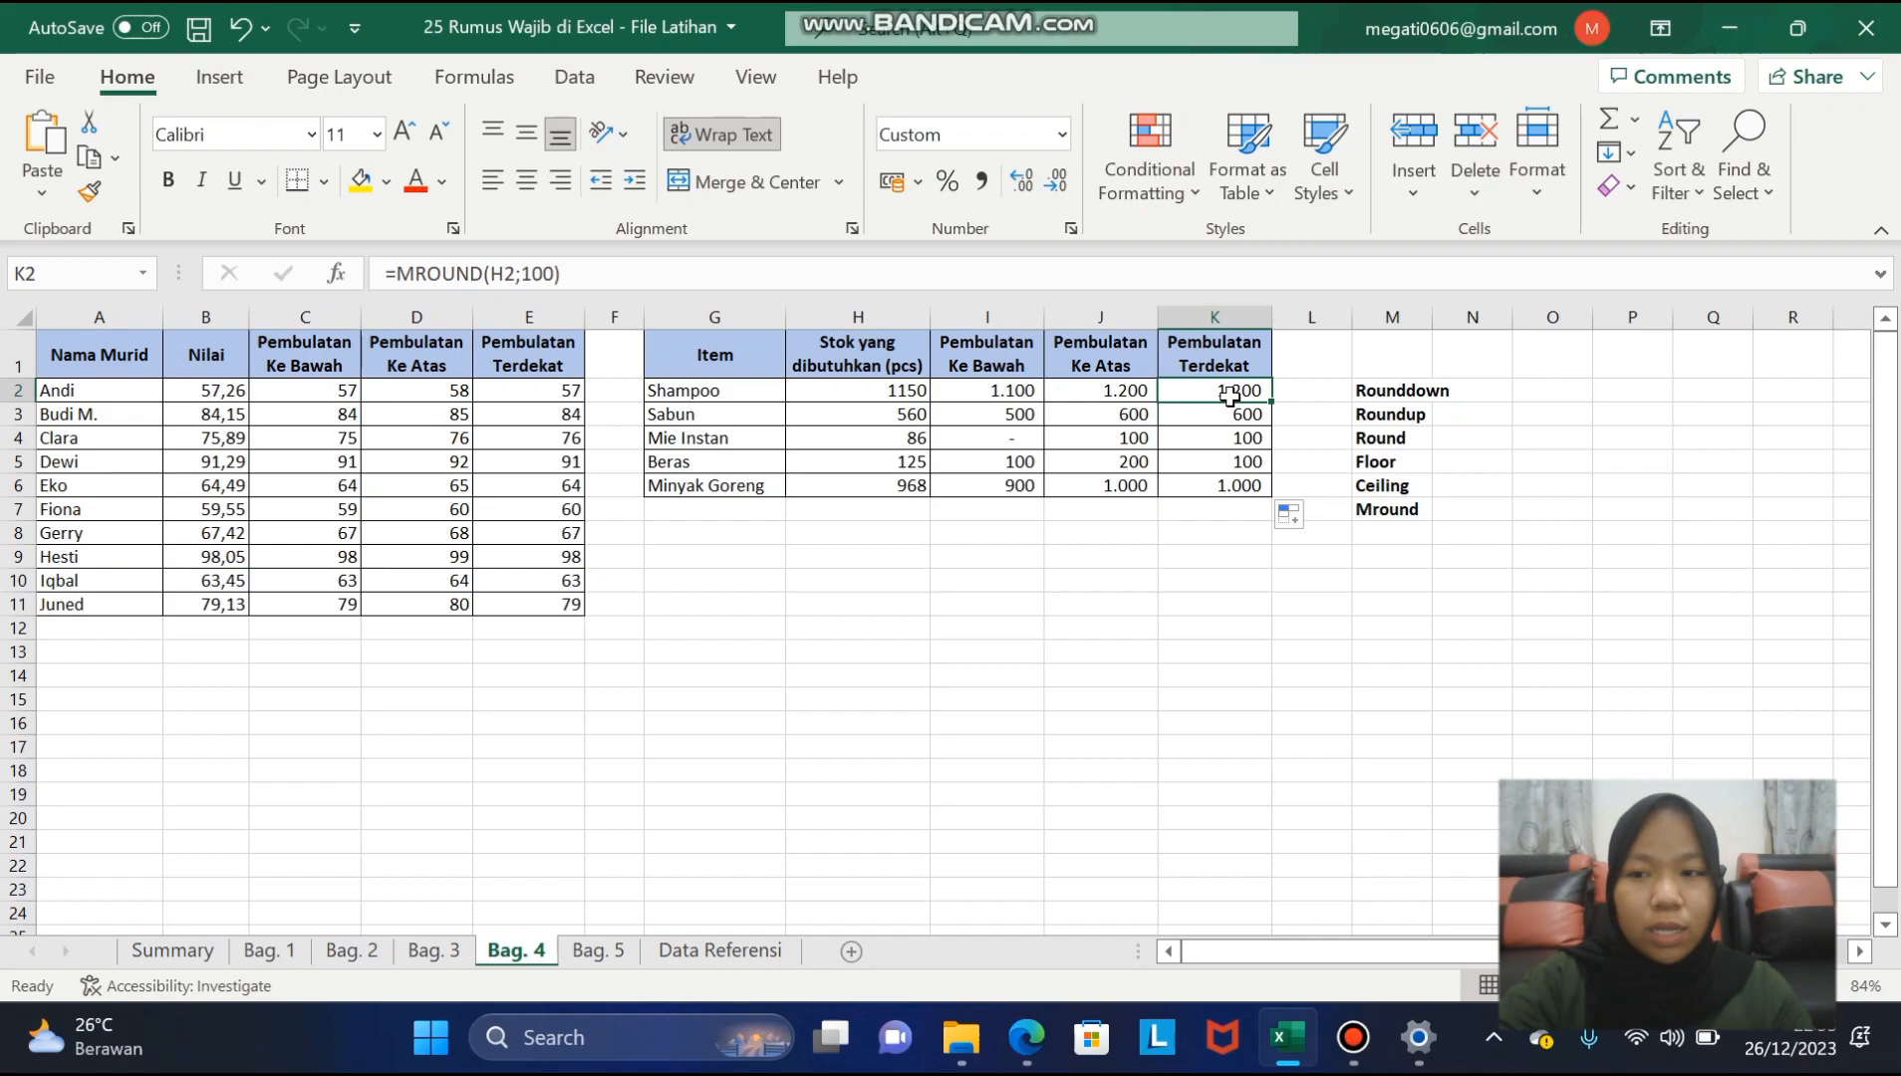
pyautogui.click(909, 414)
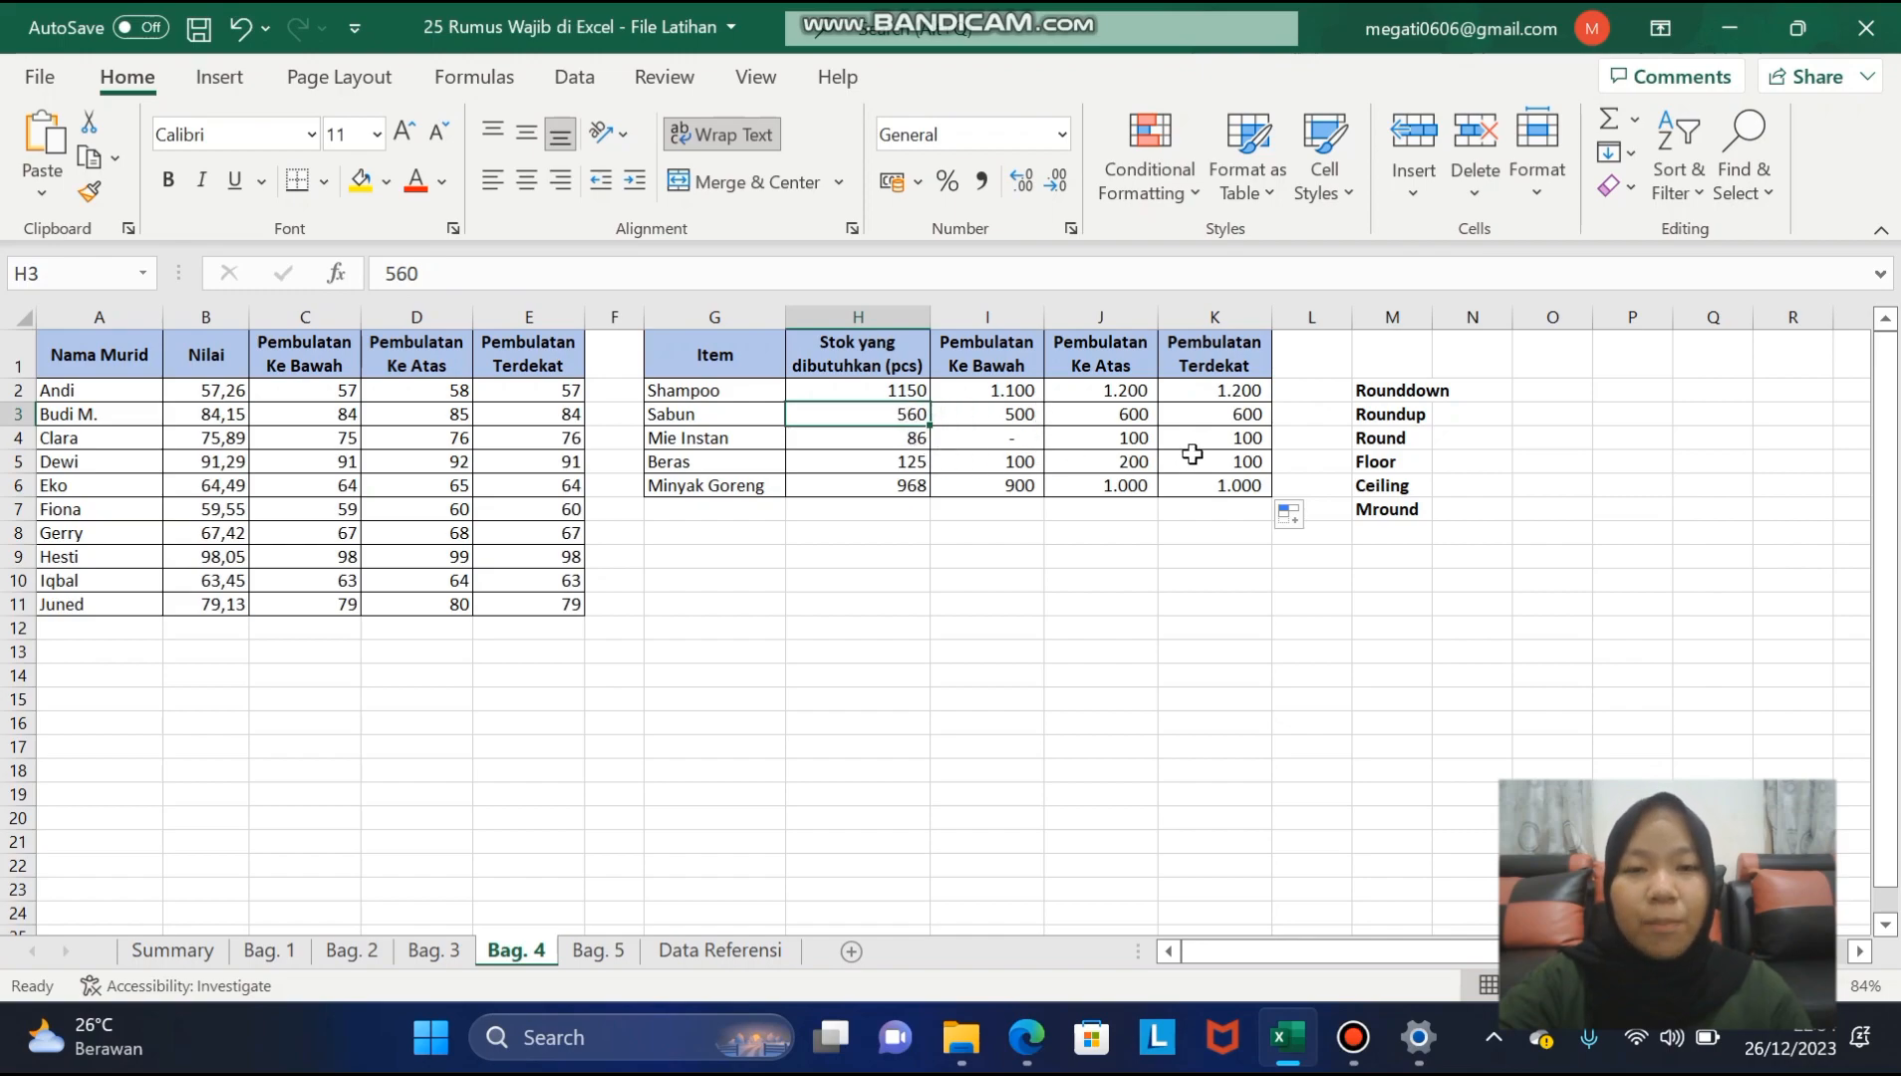
pyautogui.click(1235, 417)
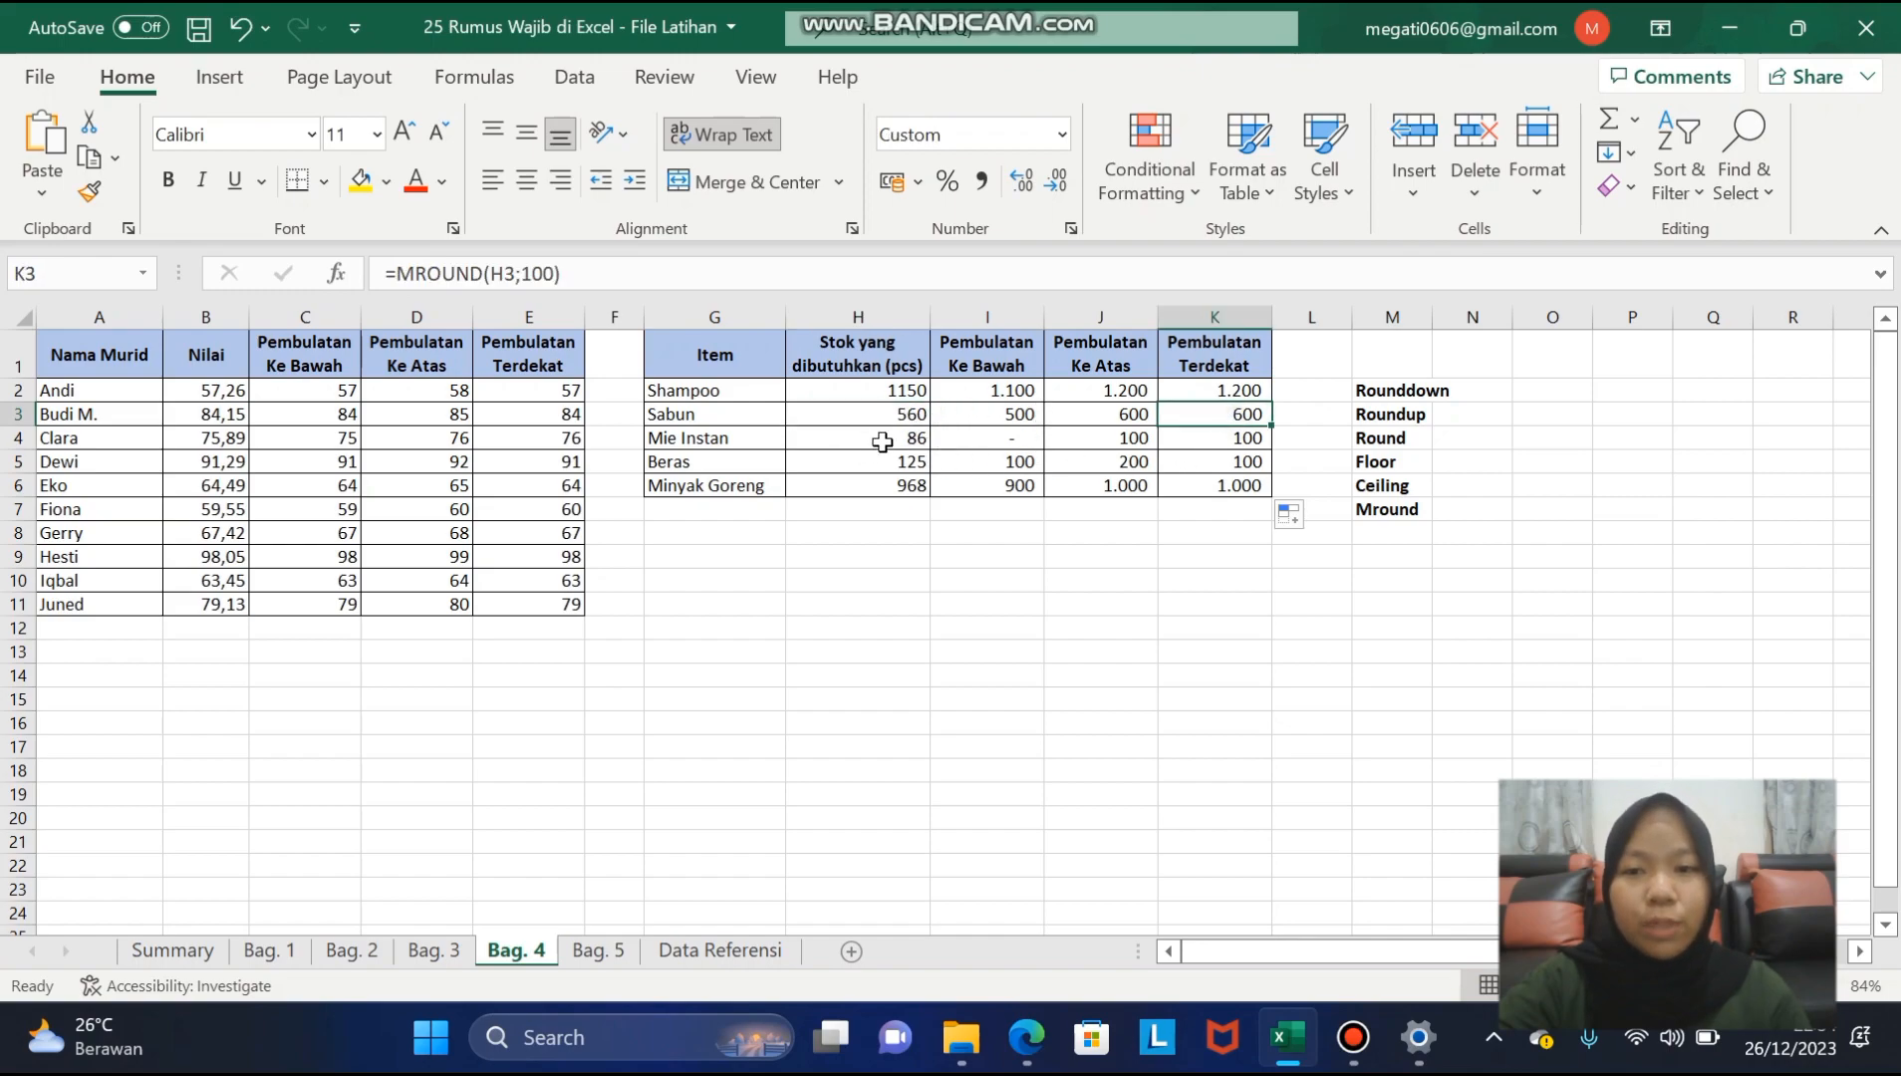
pyautogui.click(876, 446)
pyautogui.click(1170, 440)
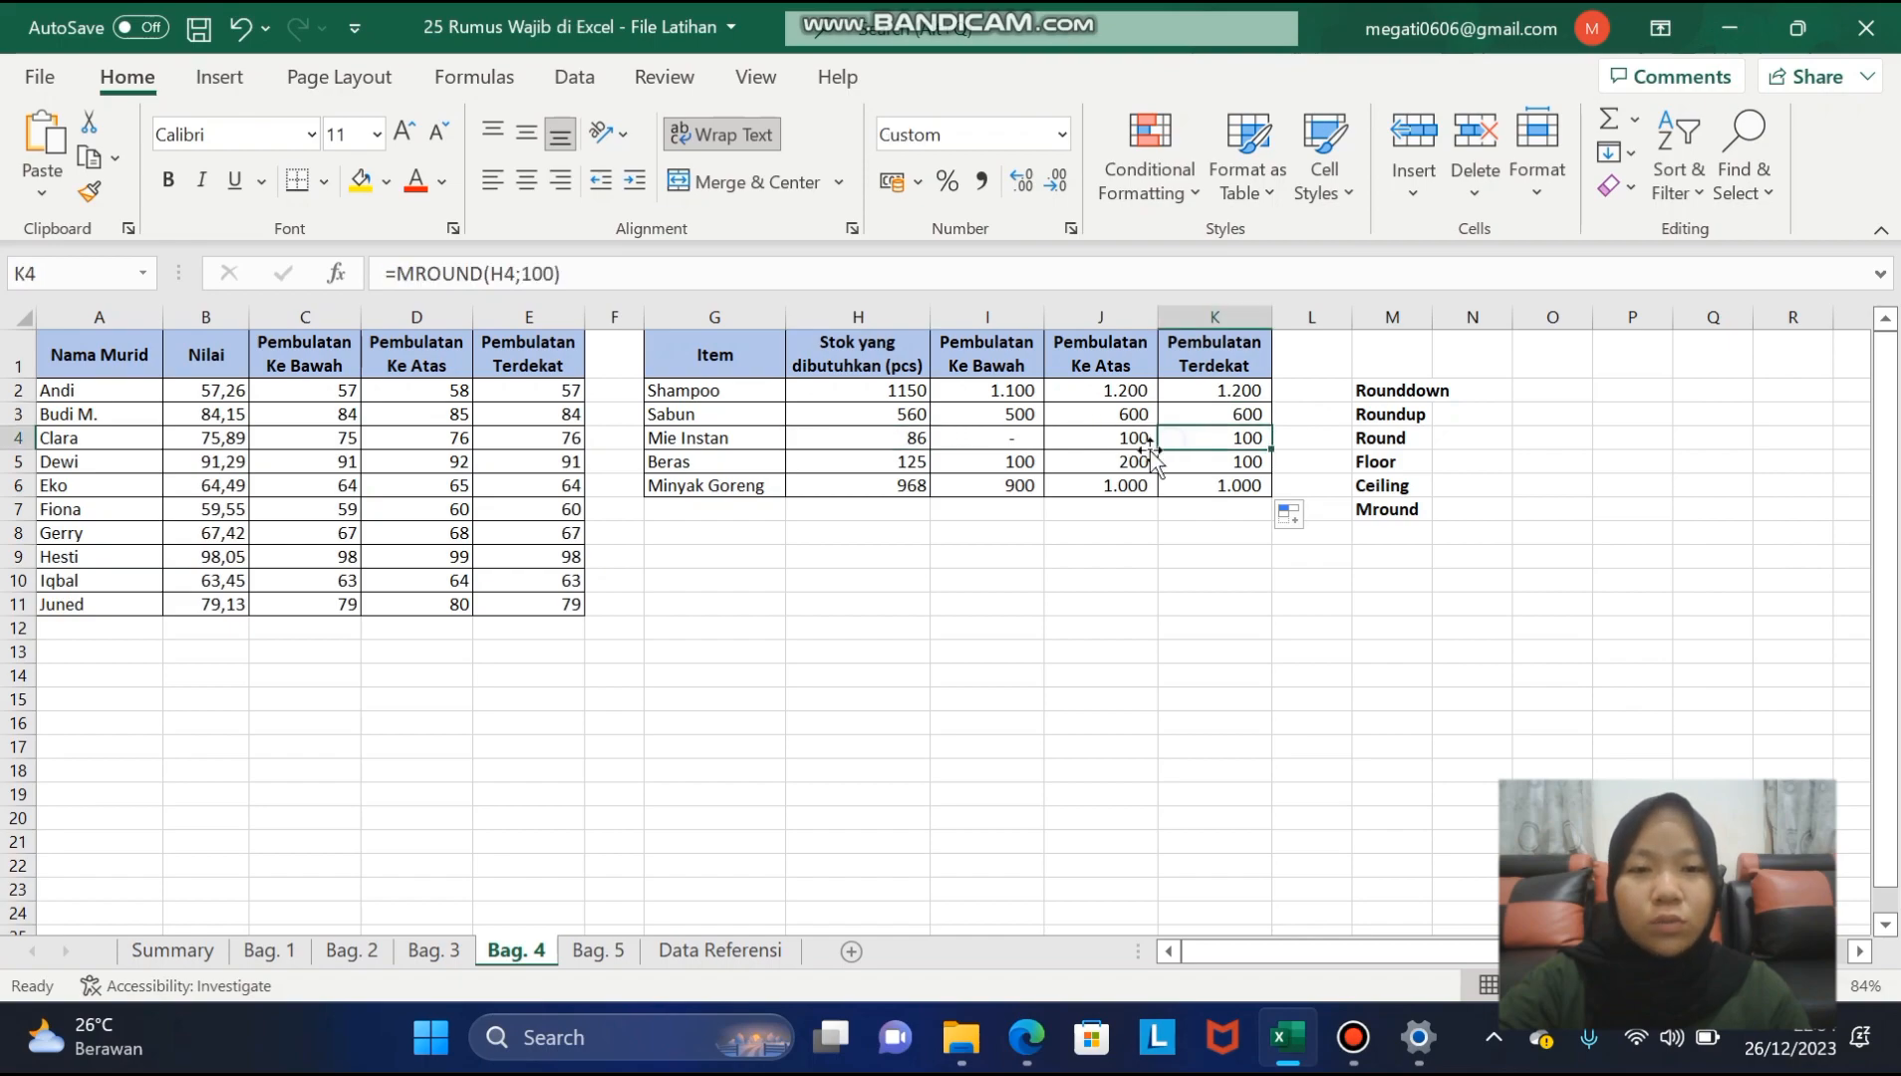
pyautogui.click(906, 463)
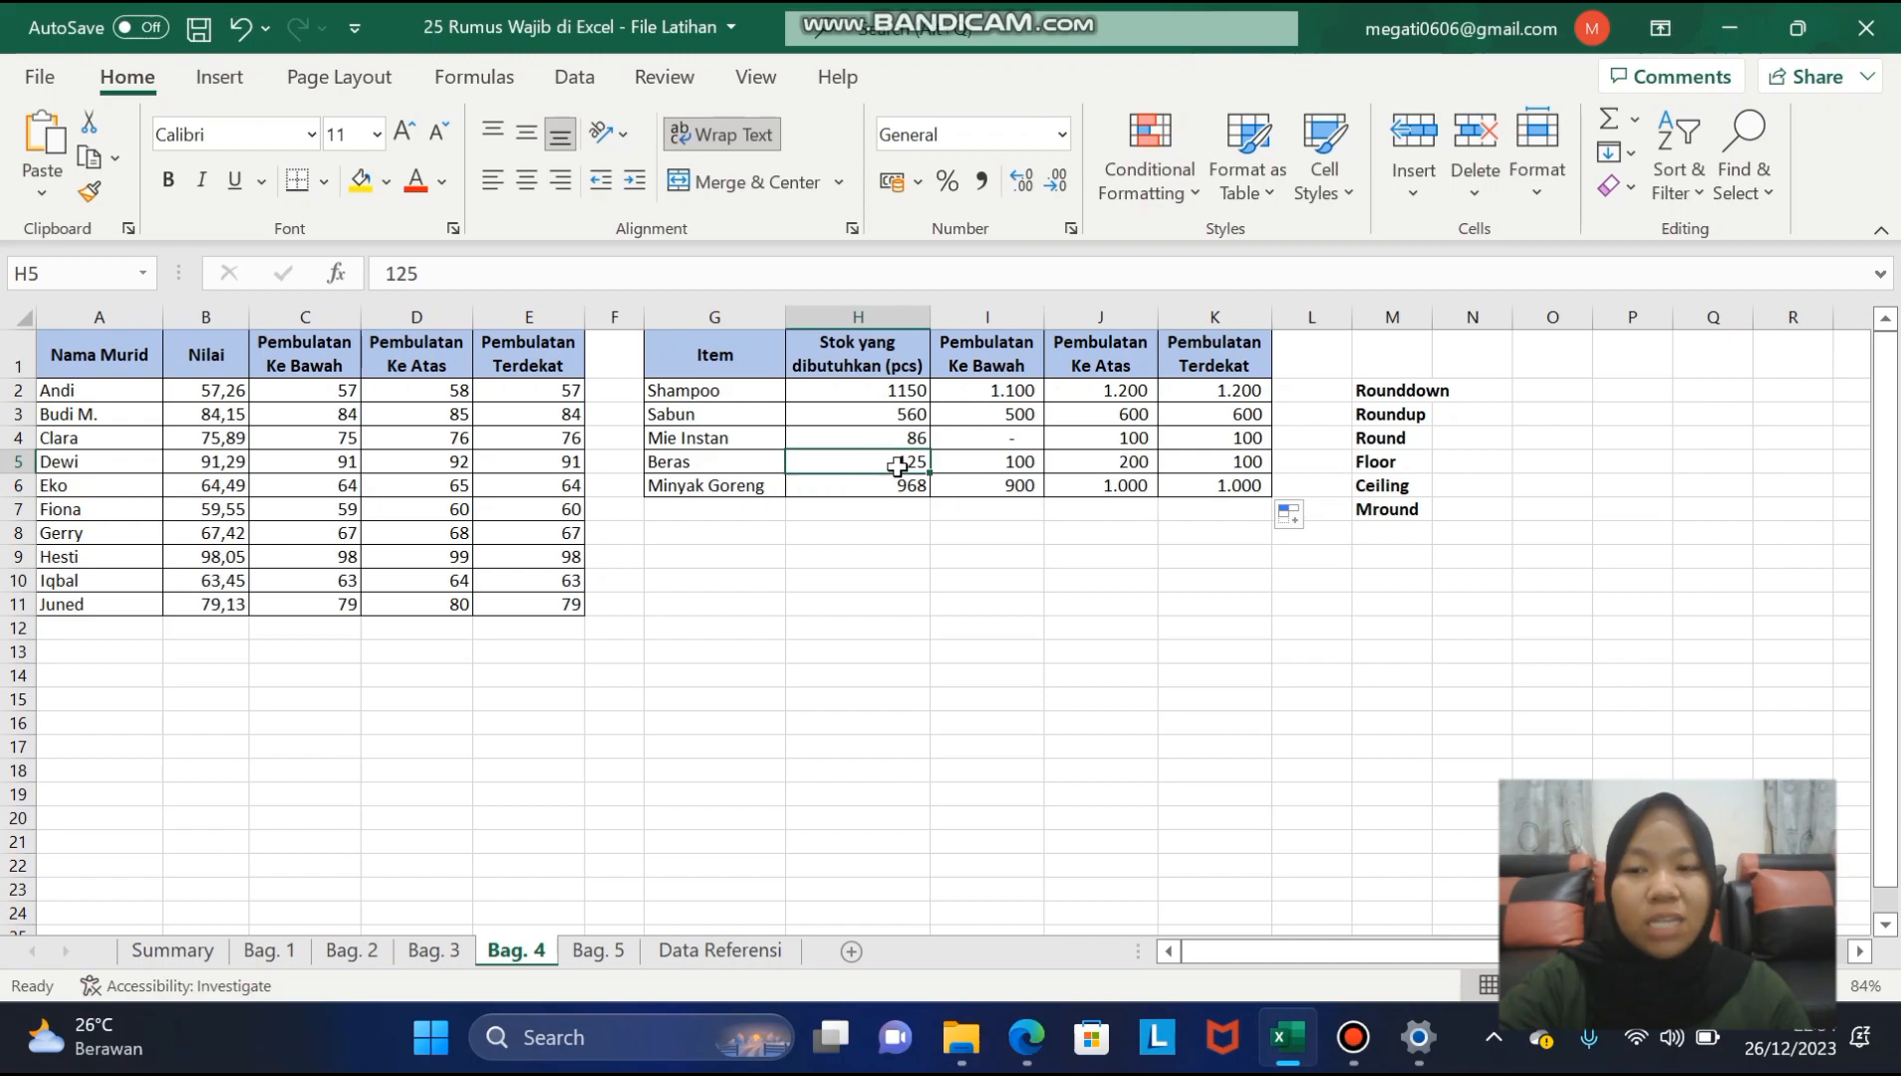
pyautogui.click(1250, 461)
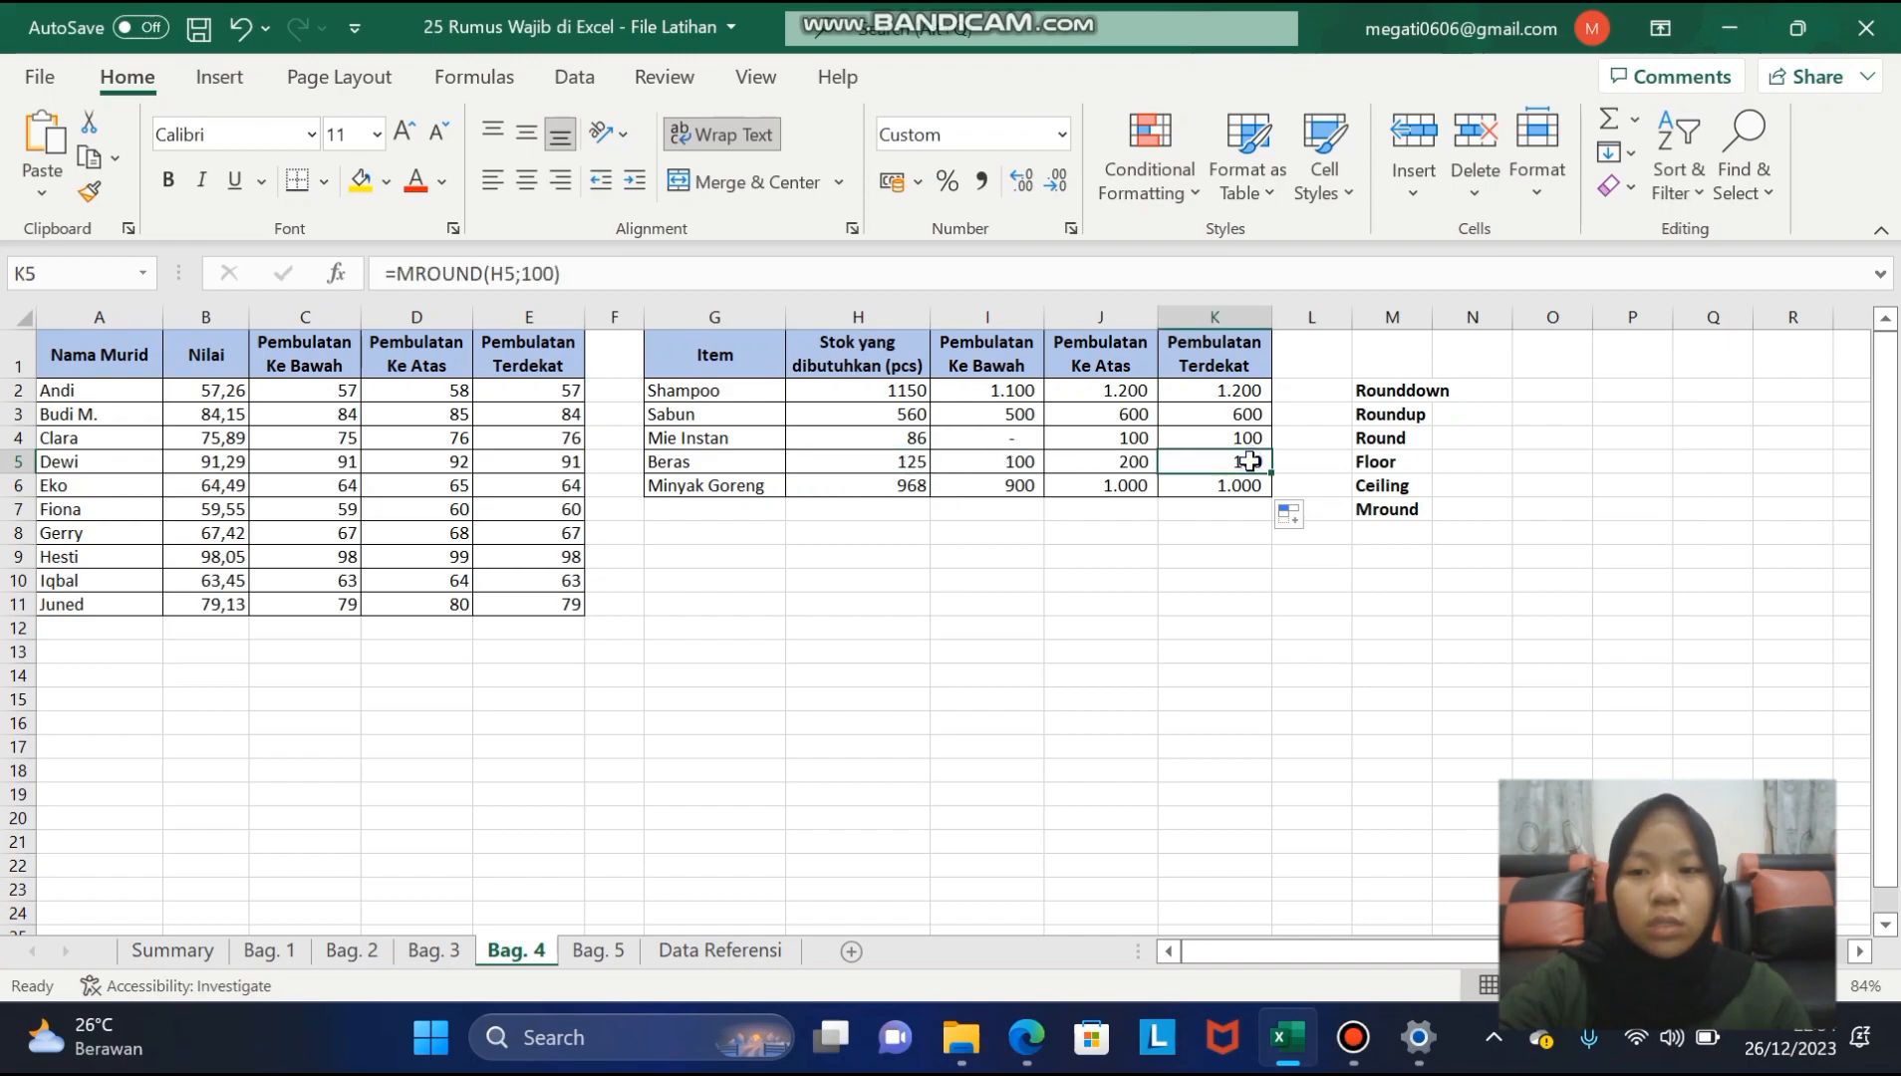
pyautogui.click(884, 495)
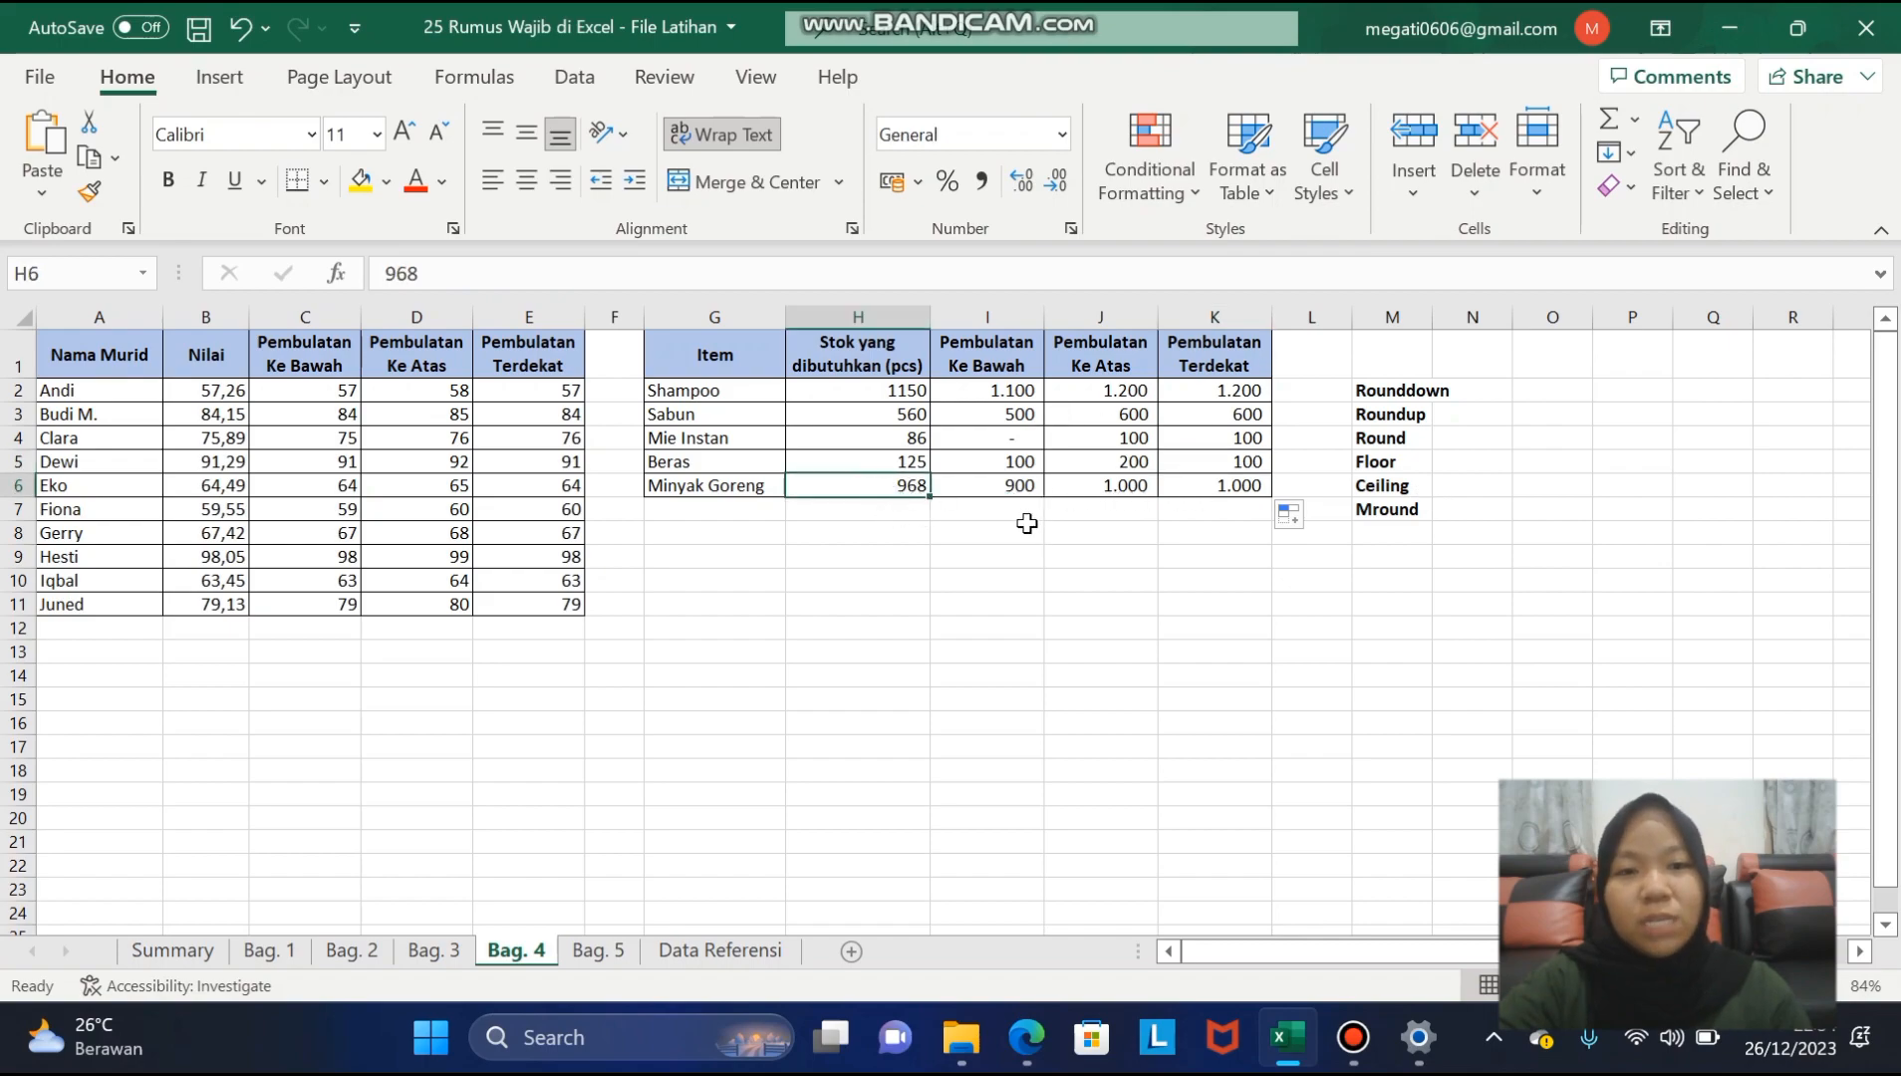
pyautogui.click(1248, 500)
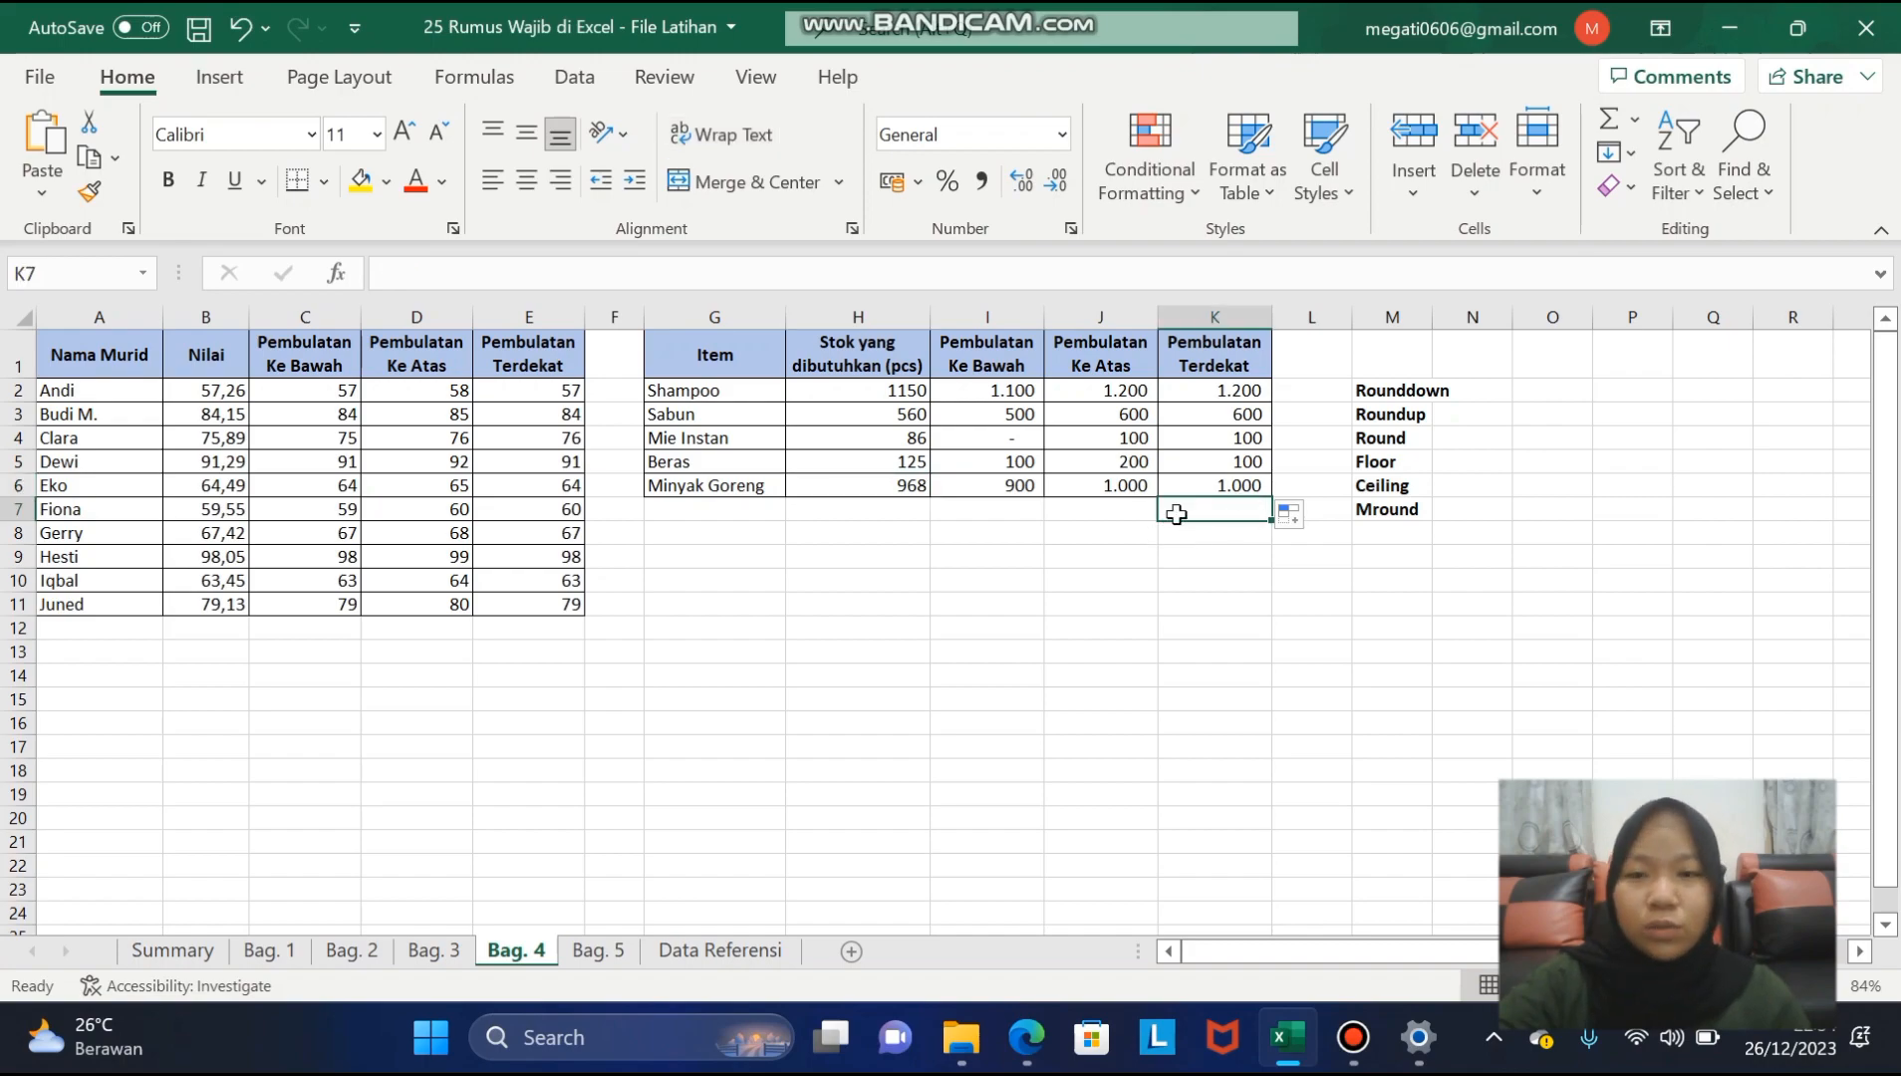
pyautogui.click(1199, 486)
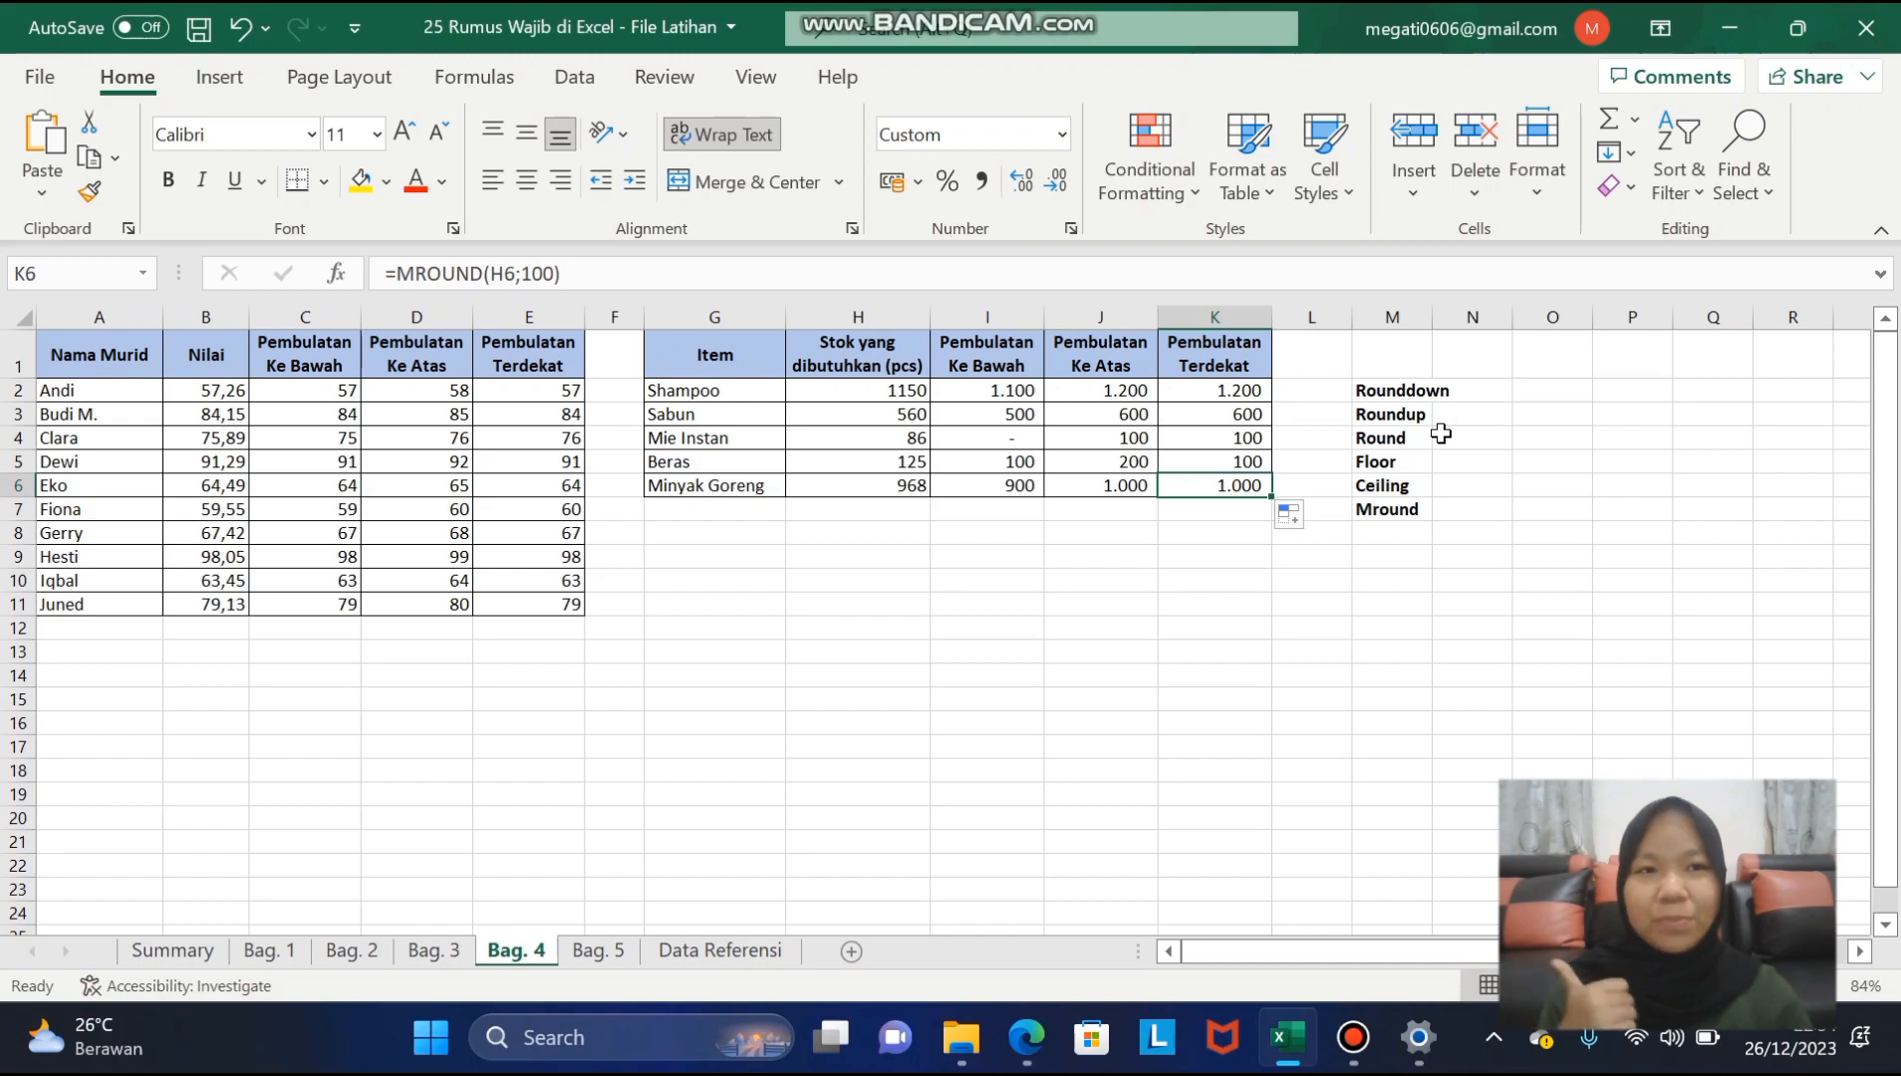
pyautogui.click(598, 949)
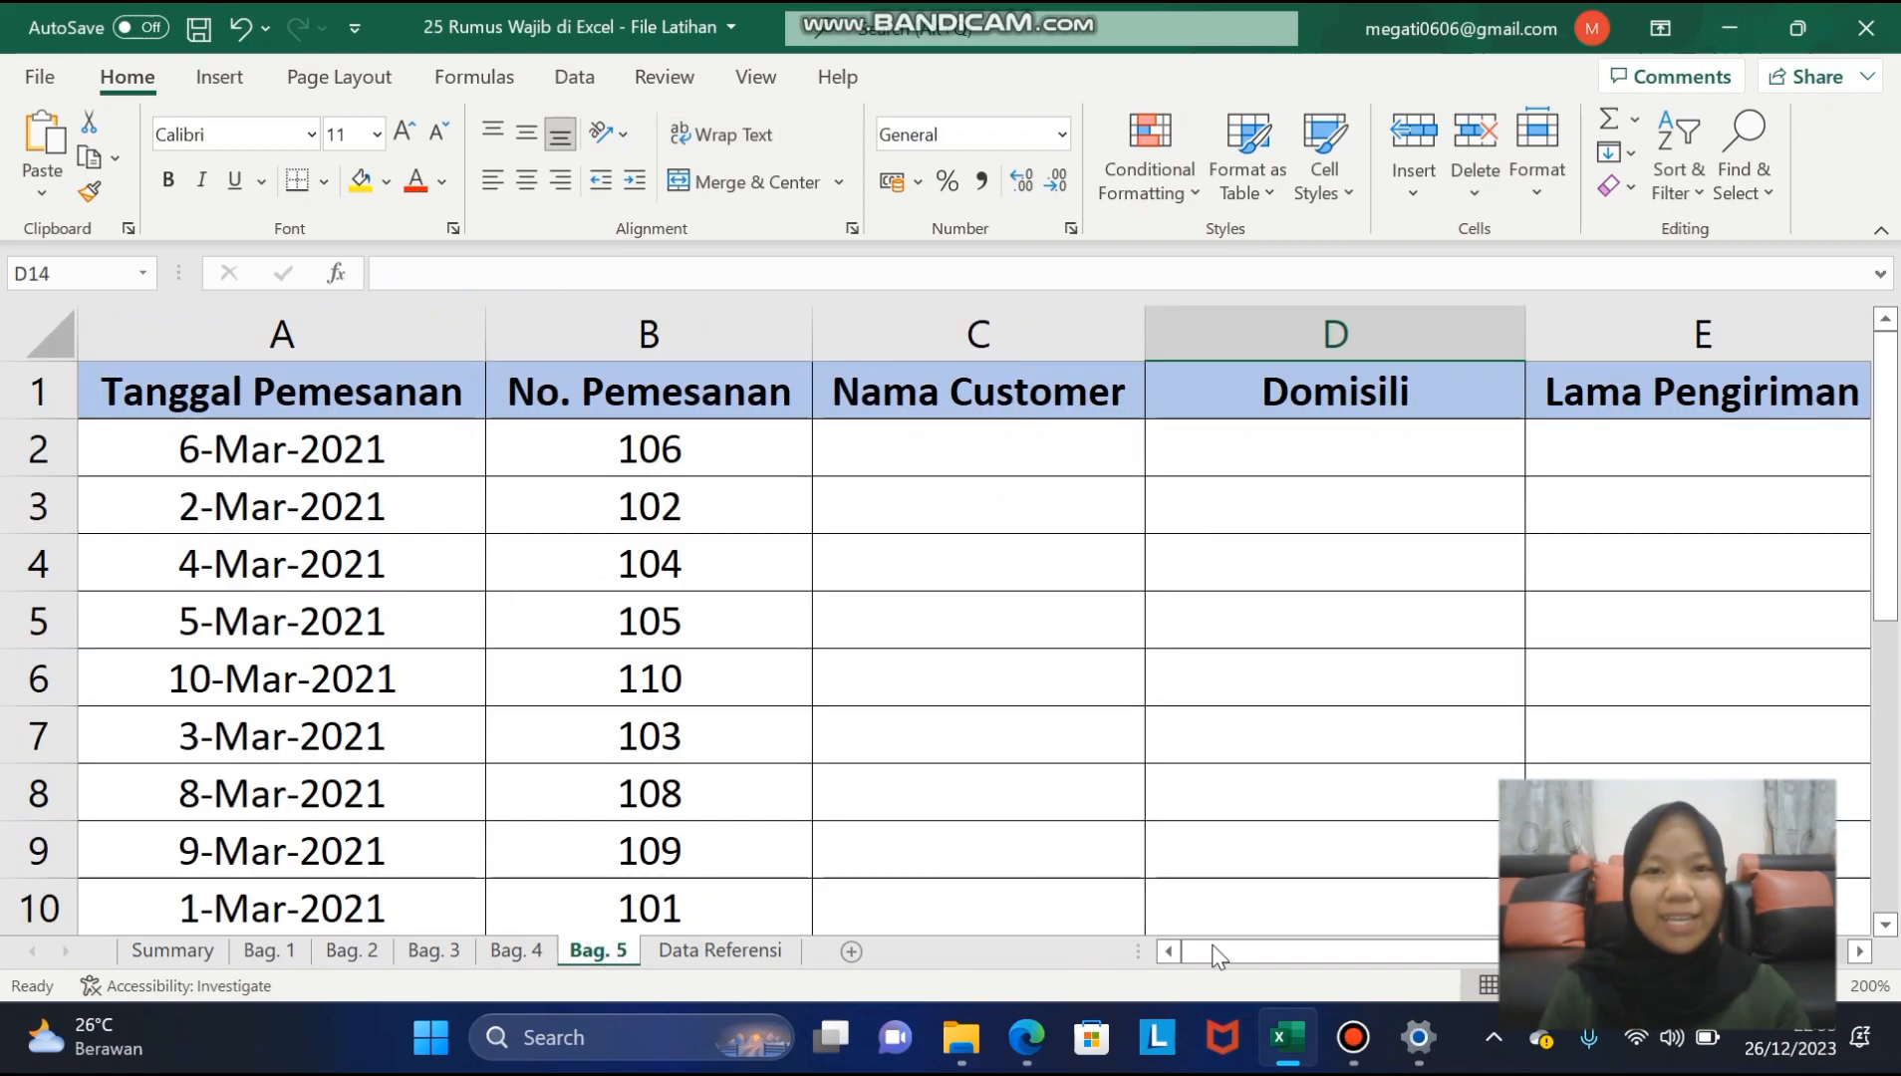
pyautogui.click(528, 953)
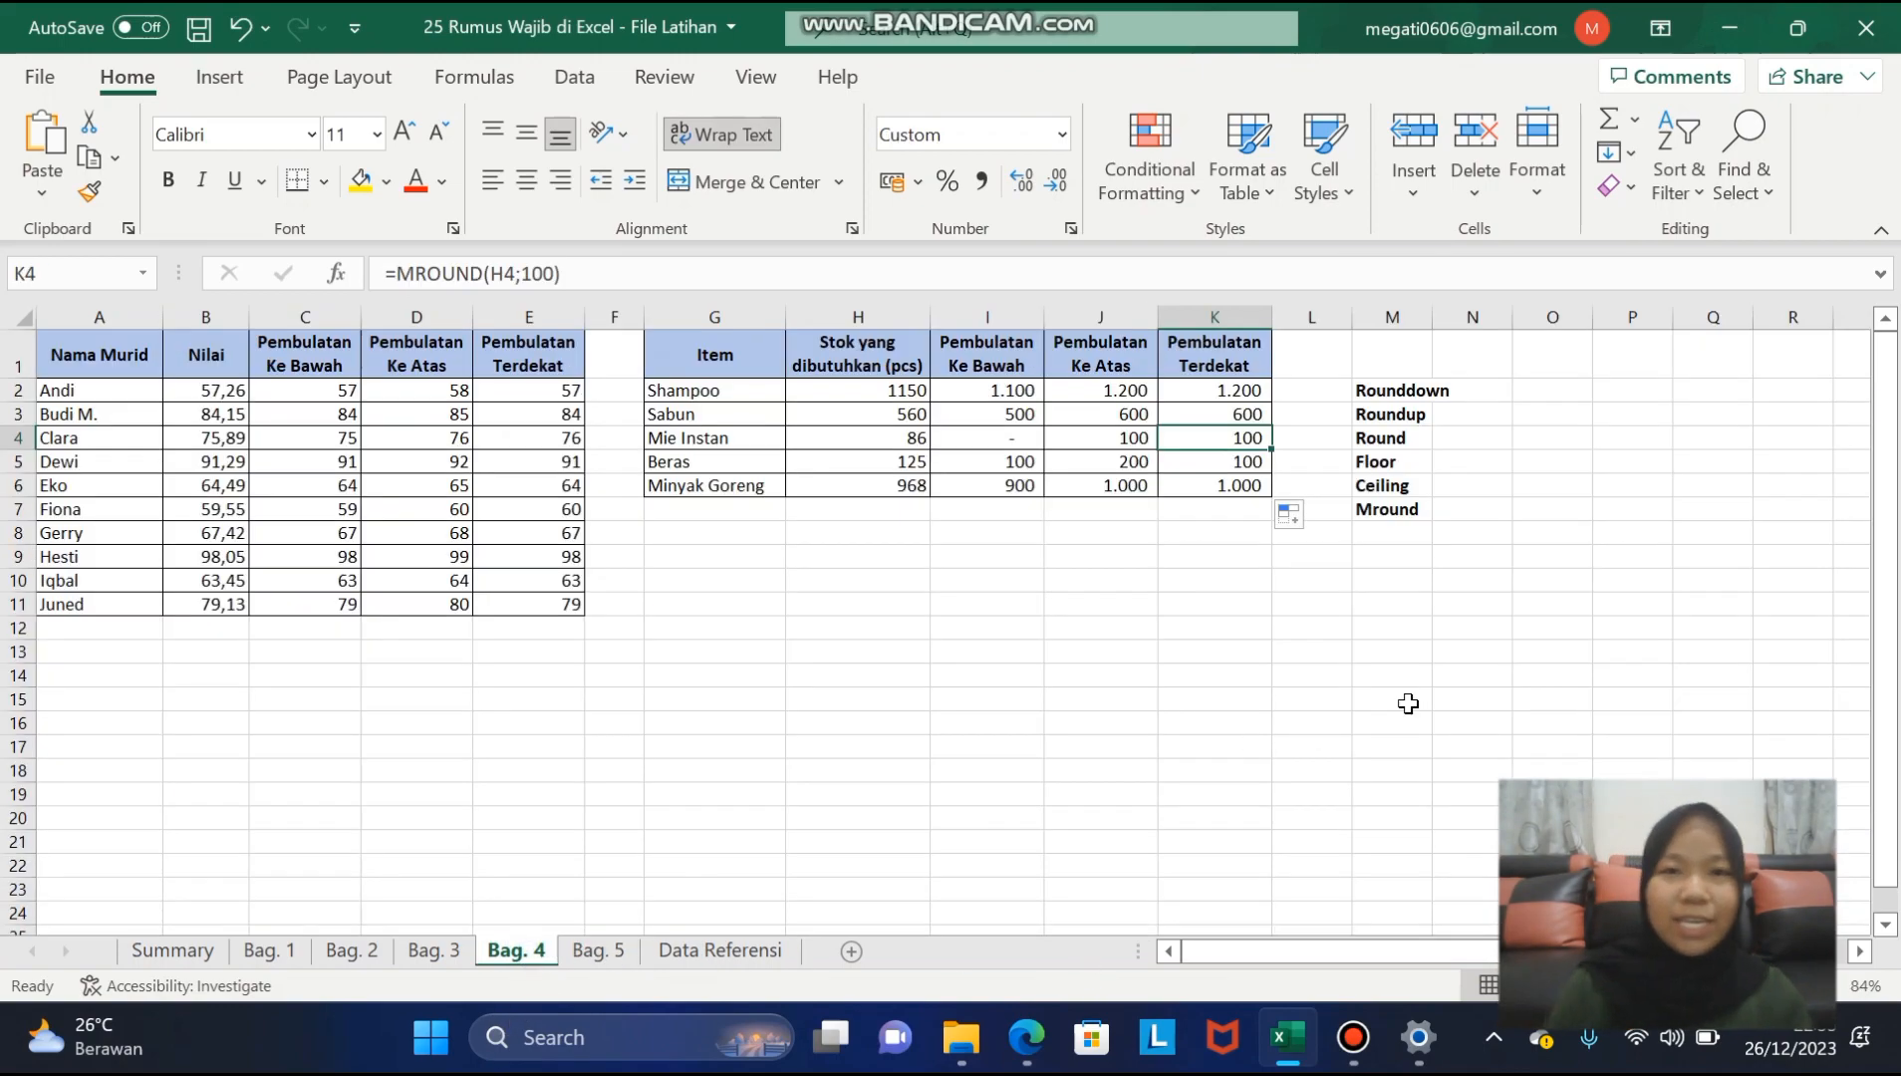
pyautogui.moveTo(1353, 1037)
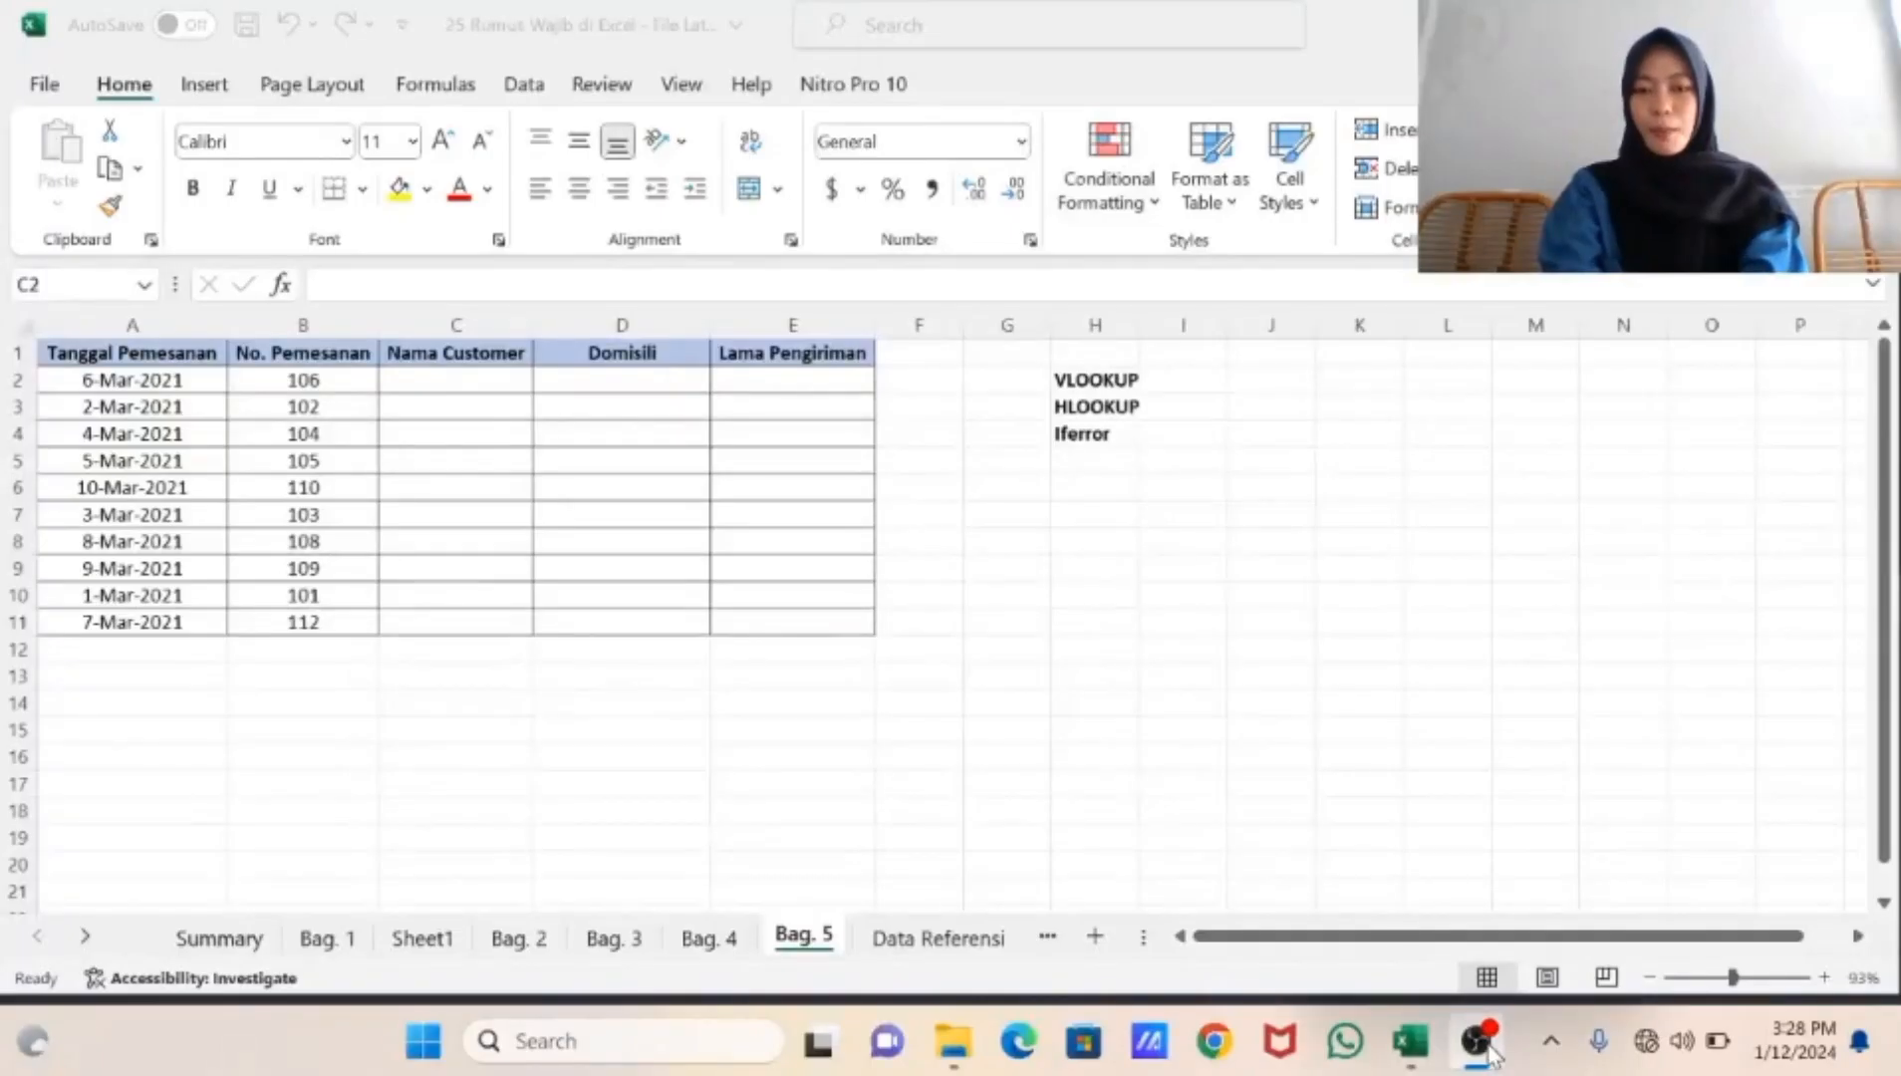
pyautogui.click(1491, 1054)
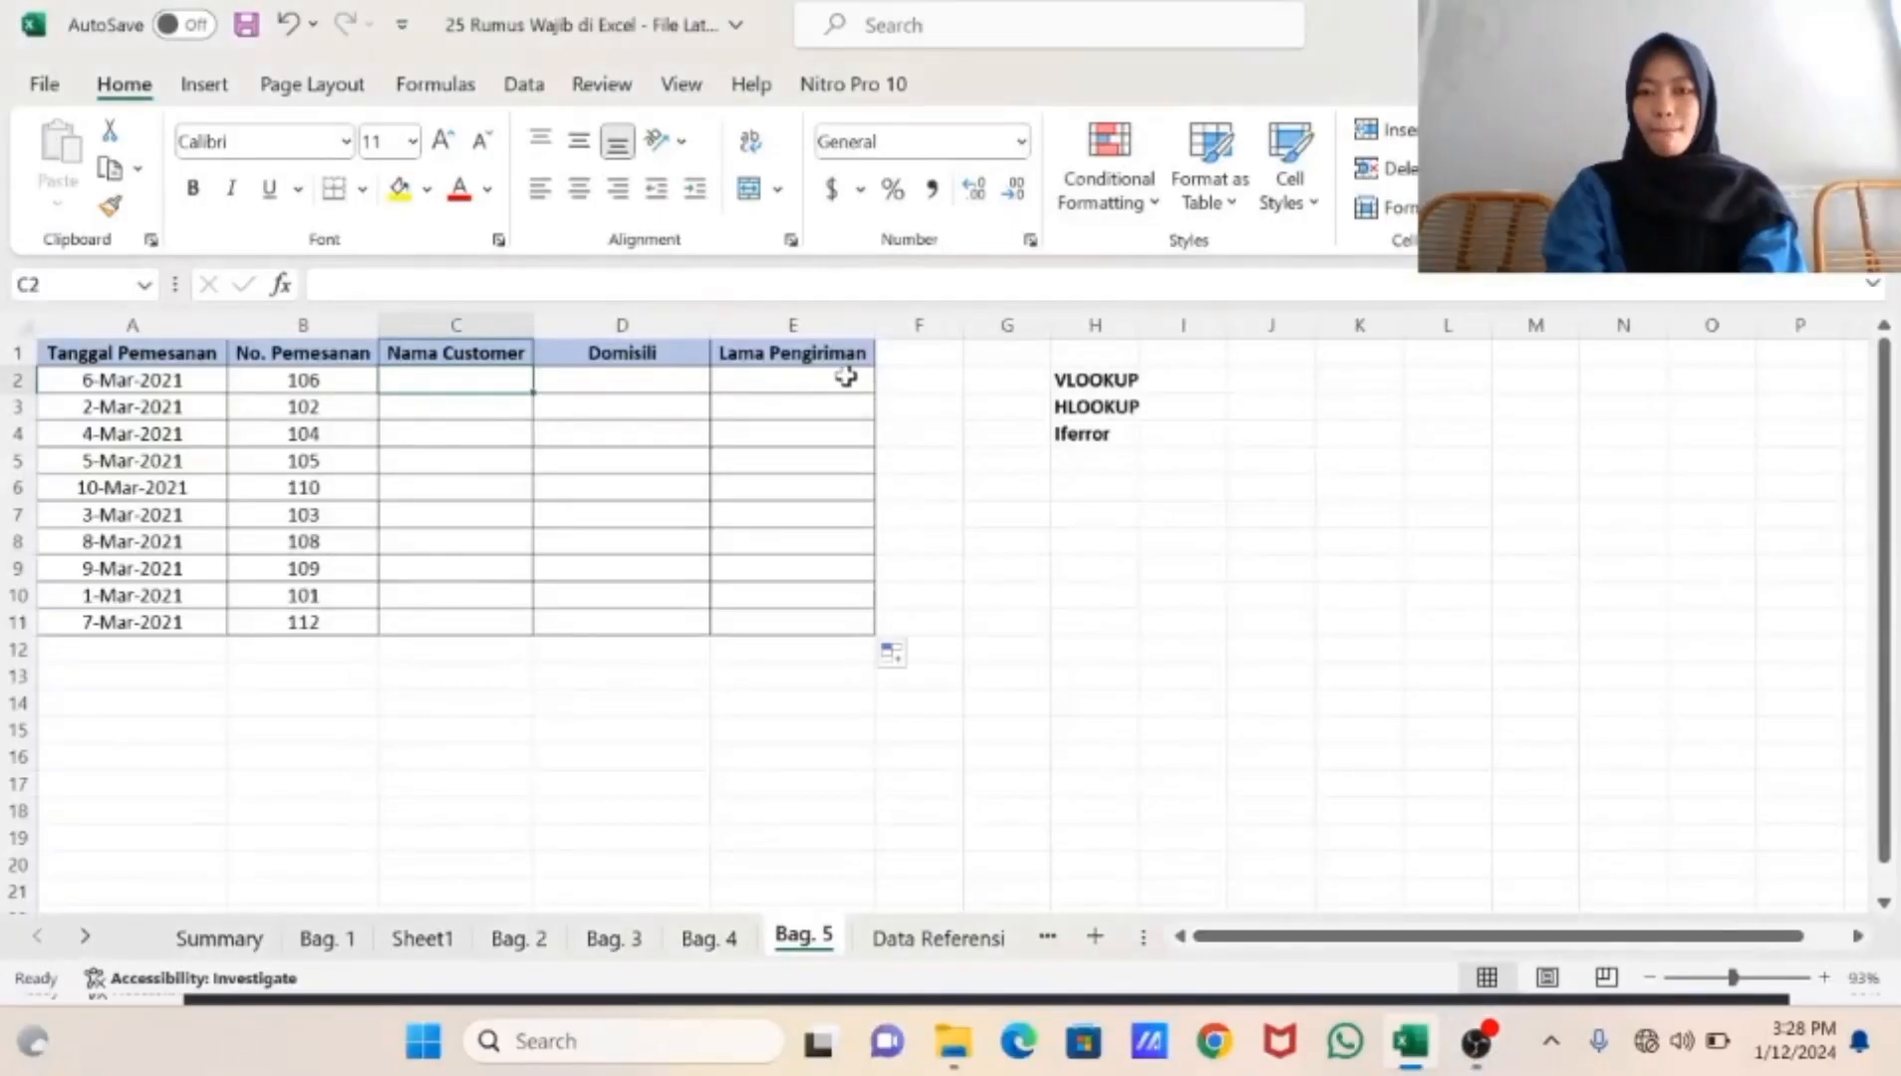
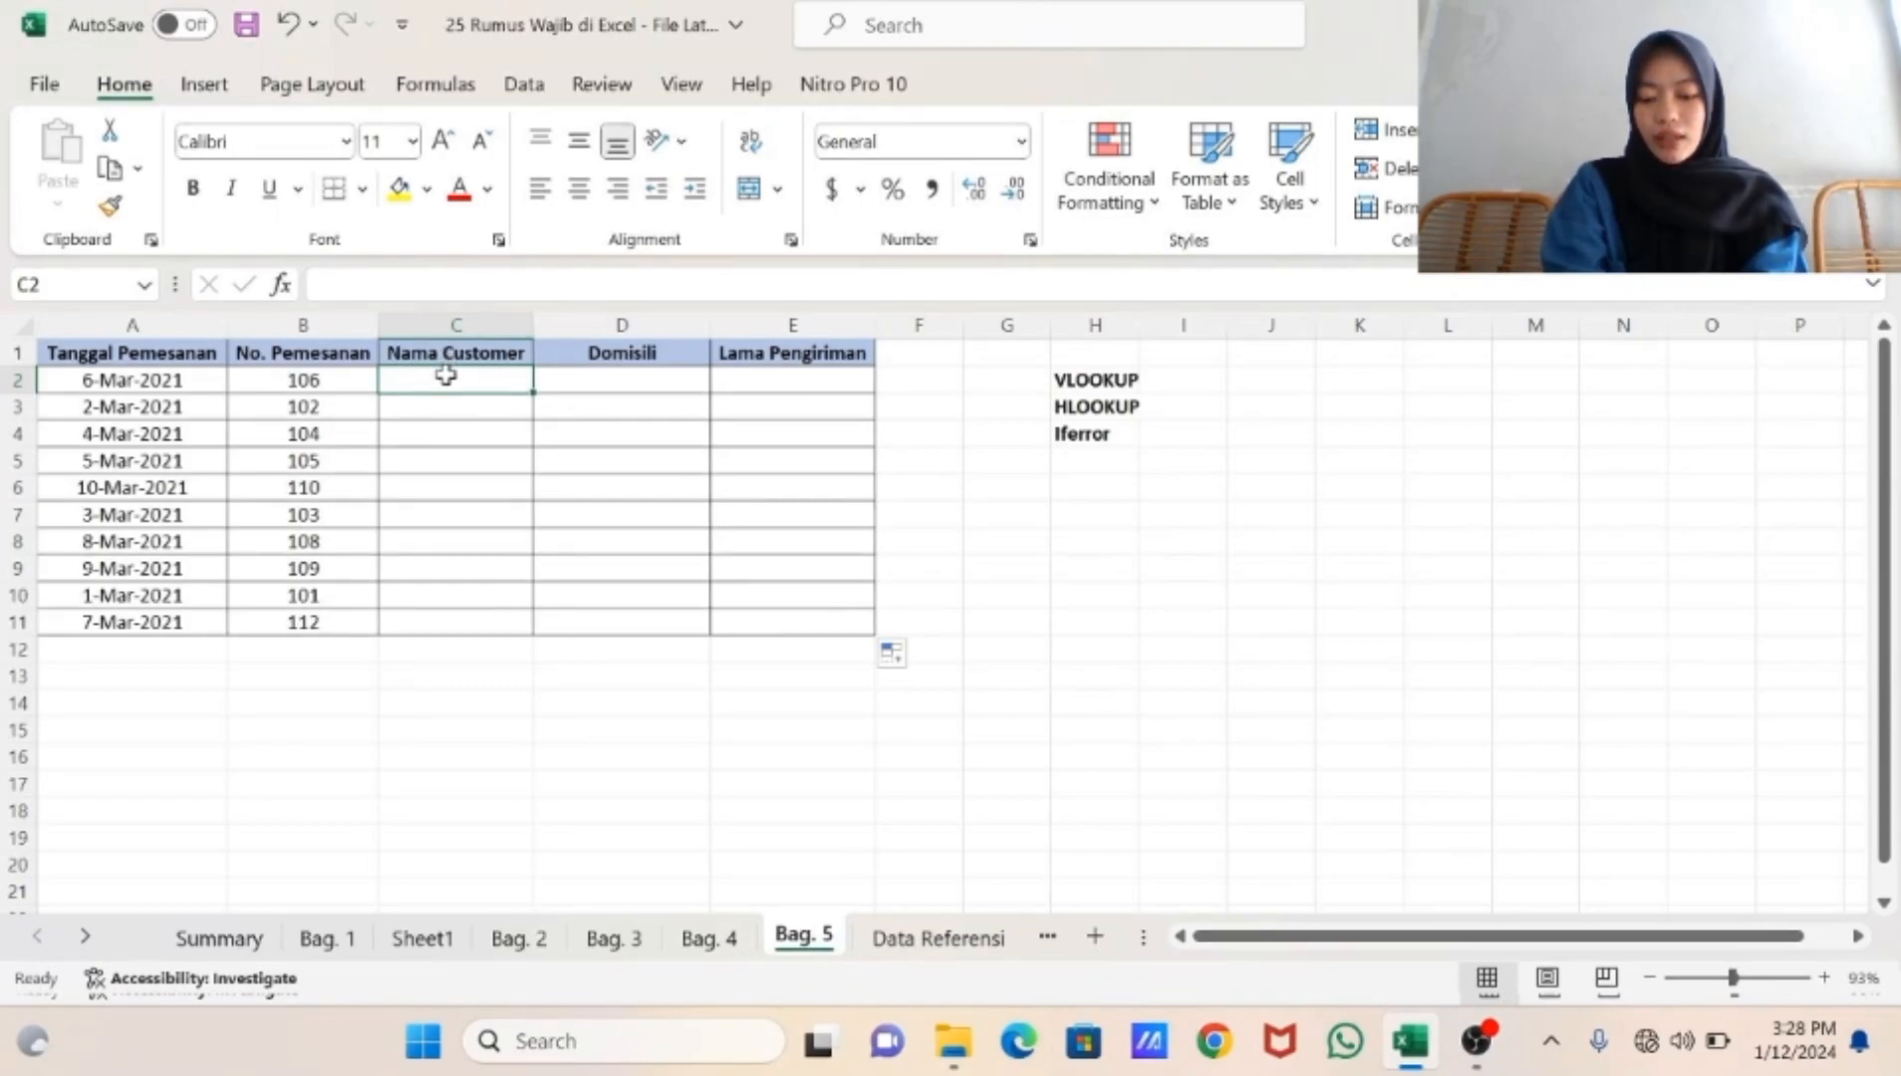
# - Start a VLOOKUP formula in C2, under Nama Customer on sheet Bag. 5, with order number B2 as the lookup value
pyautogui.doubleClick(447, 377)
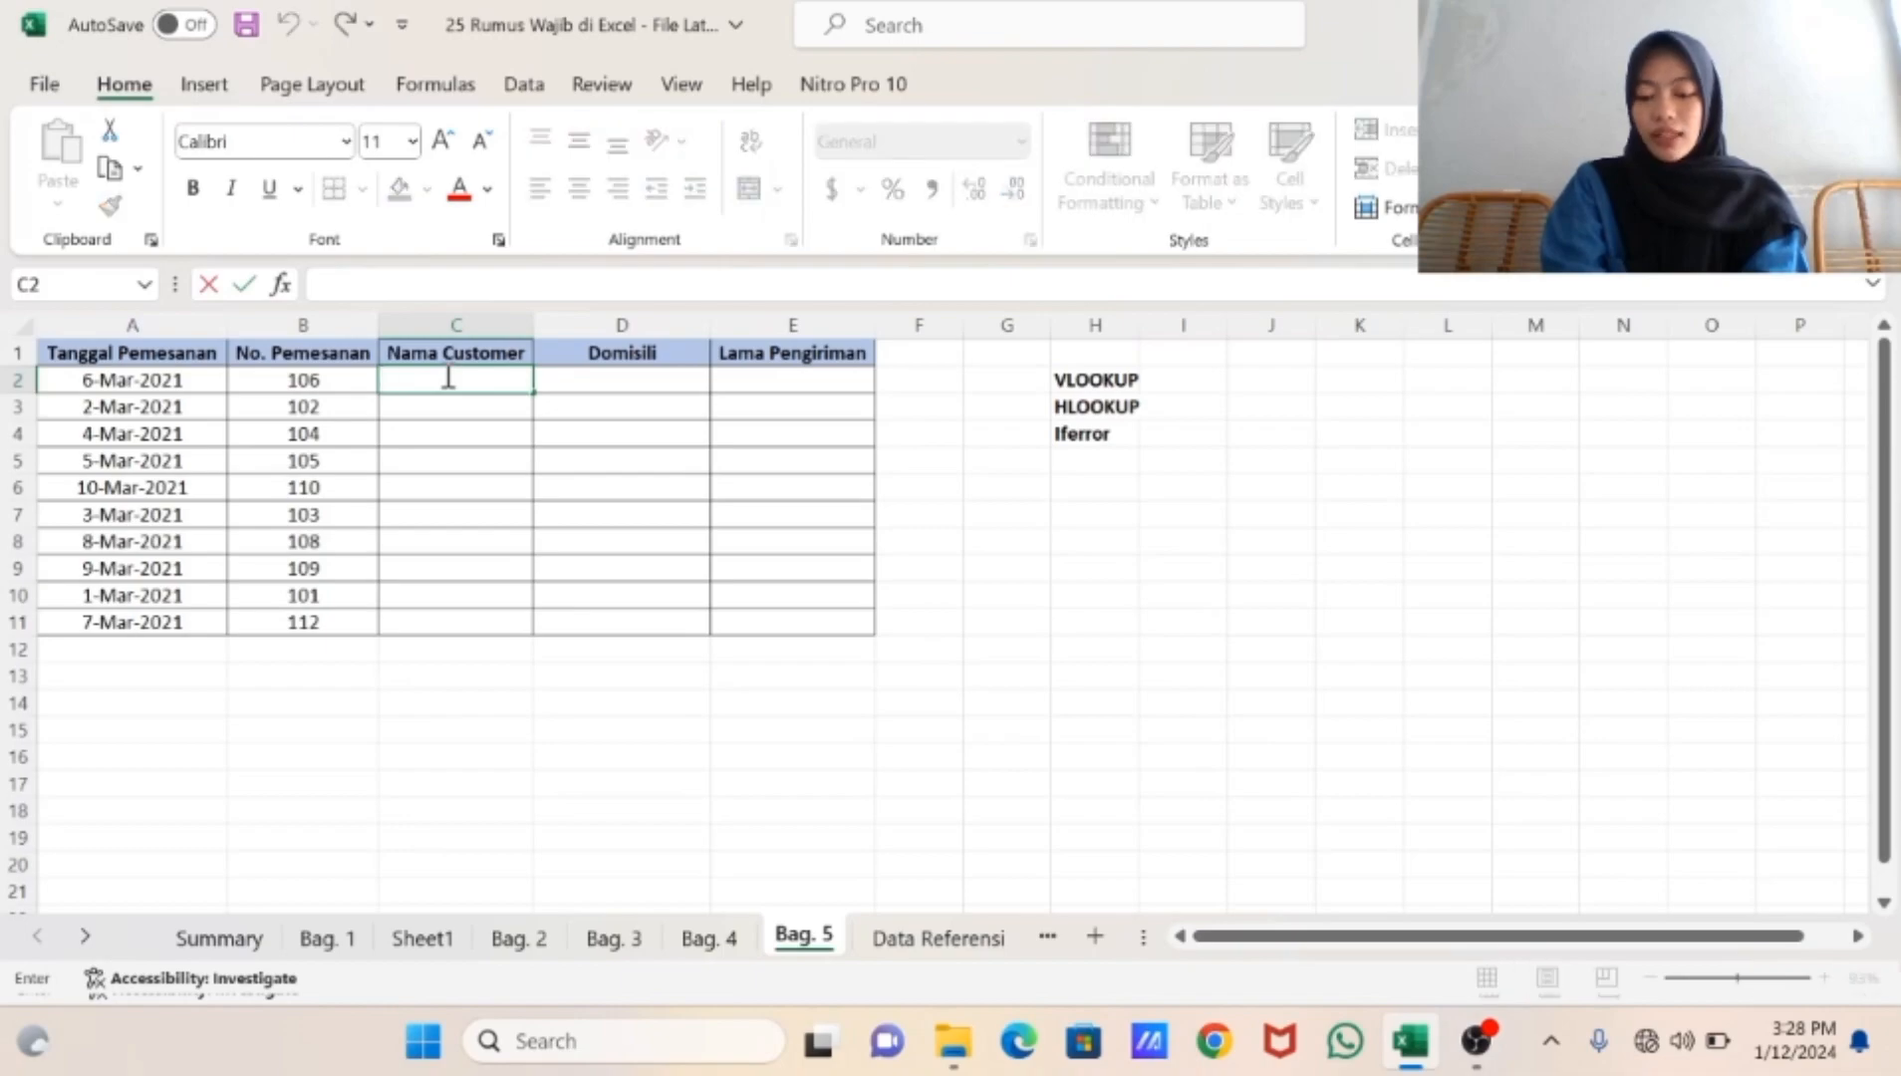
pyautogui.write('=')
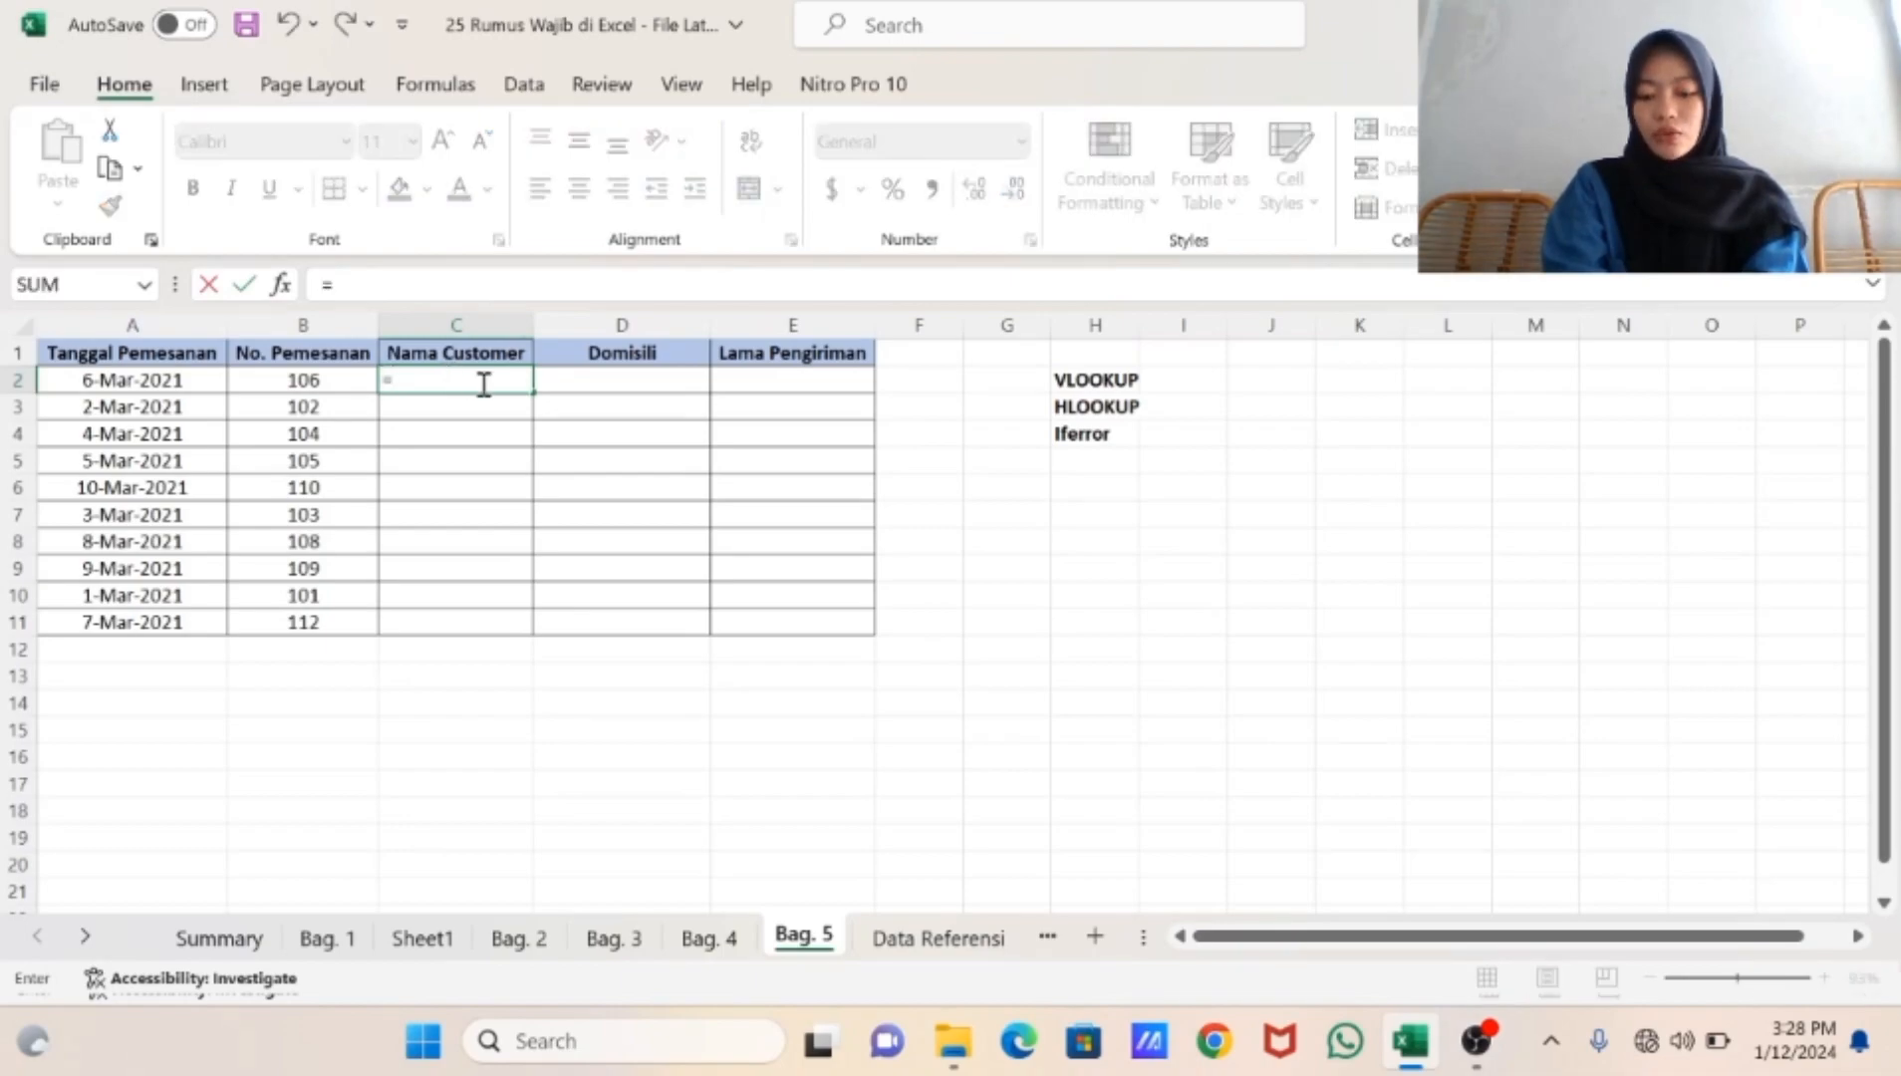
pyautogui.write('vl')
pyautogui.press('Tab')
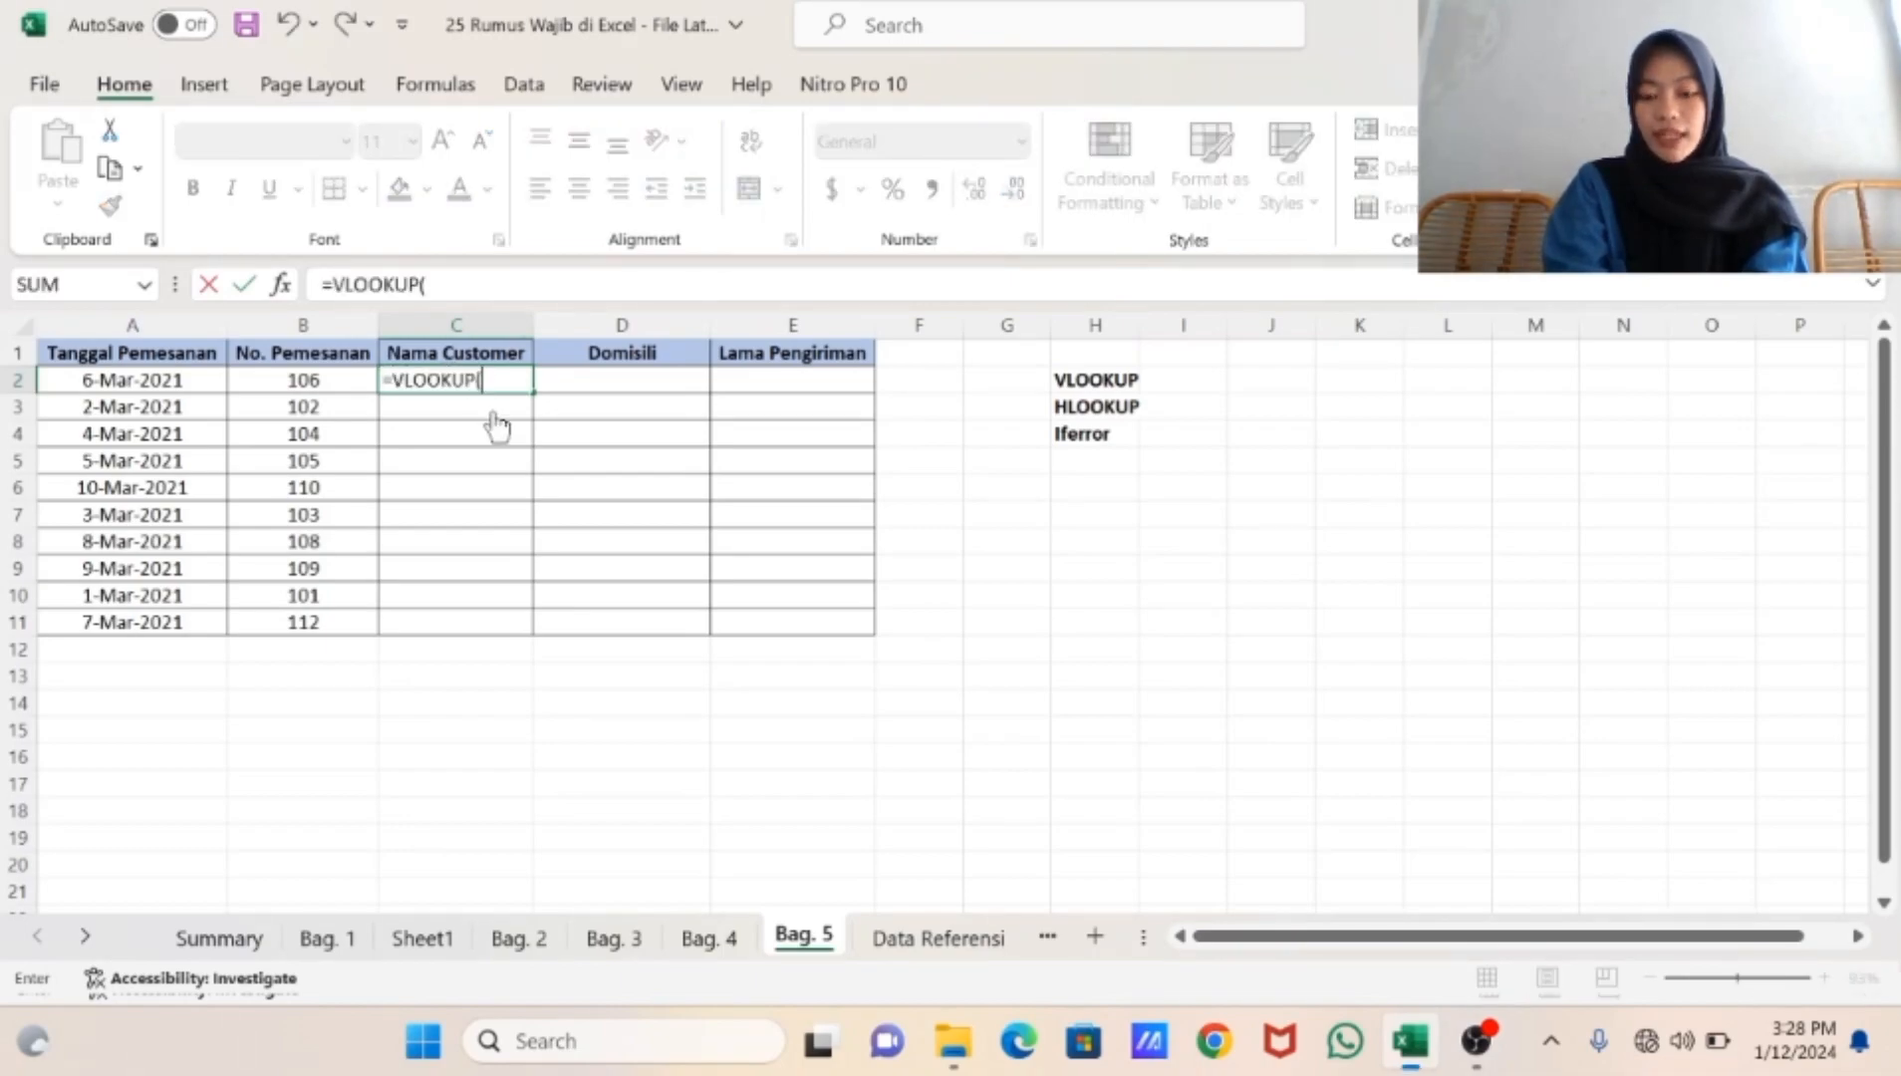
pyautogui.click(343, 374)
pyautogui.write(',')
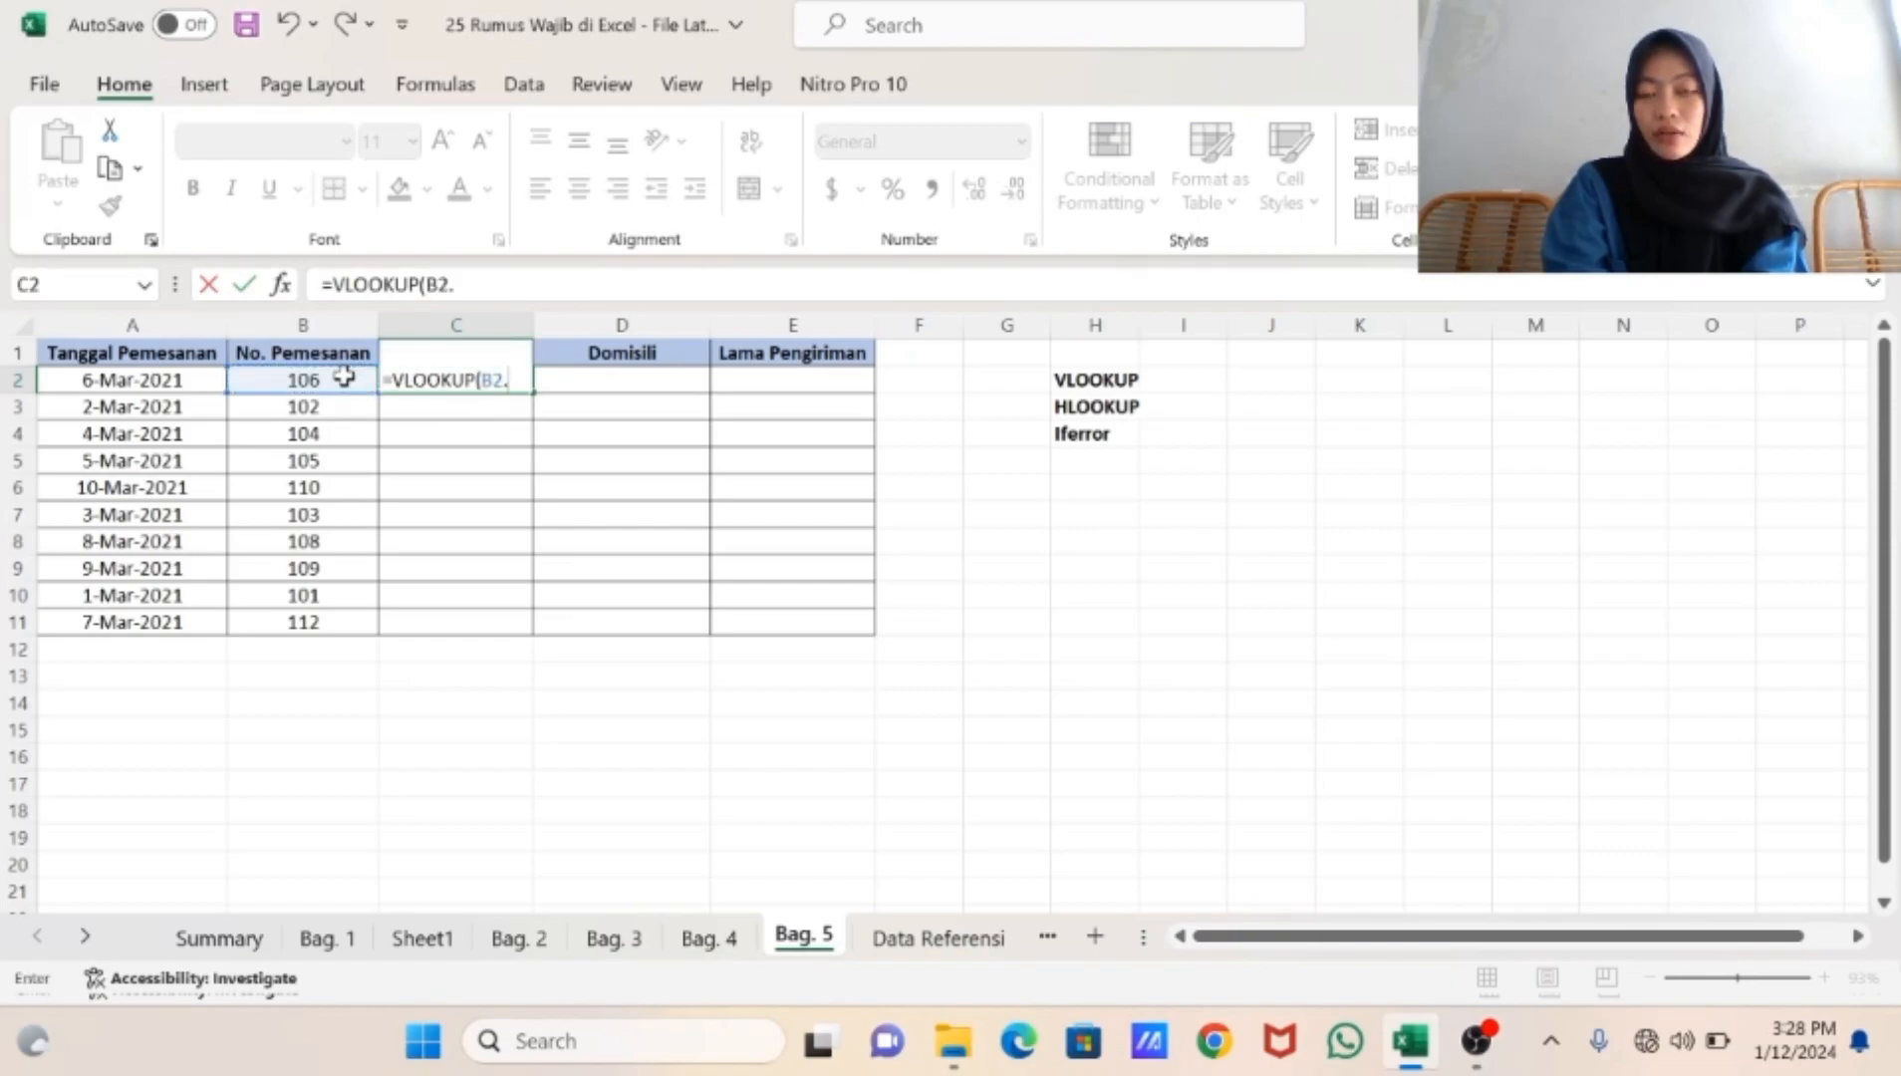
pyautogui.press('BackSpace')
pyautogui.write(',')
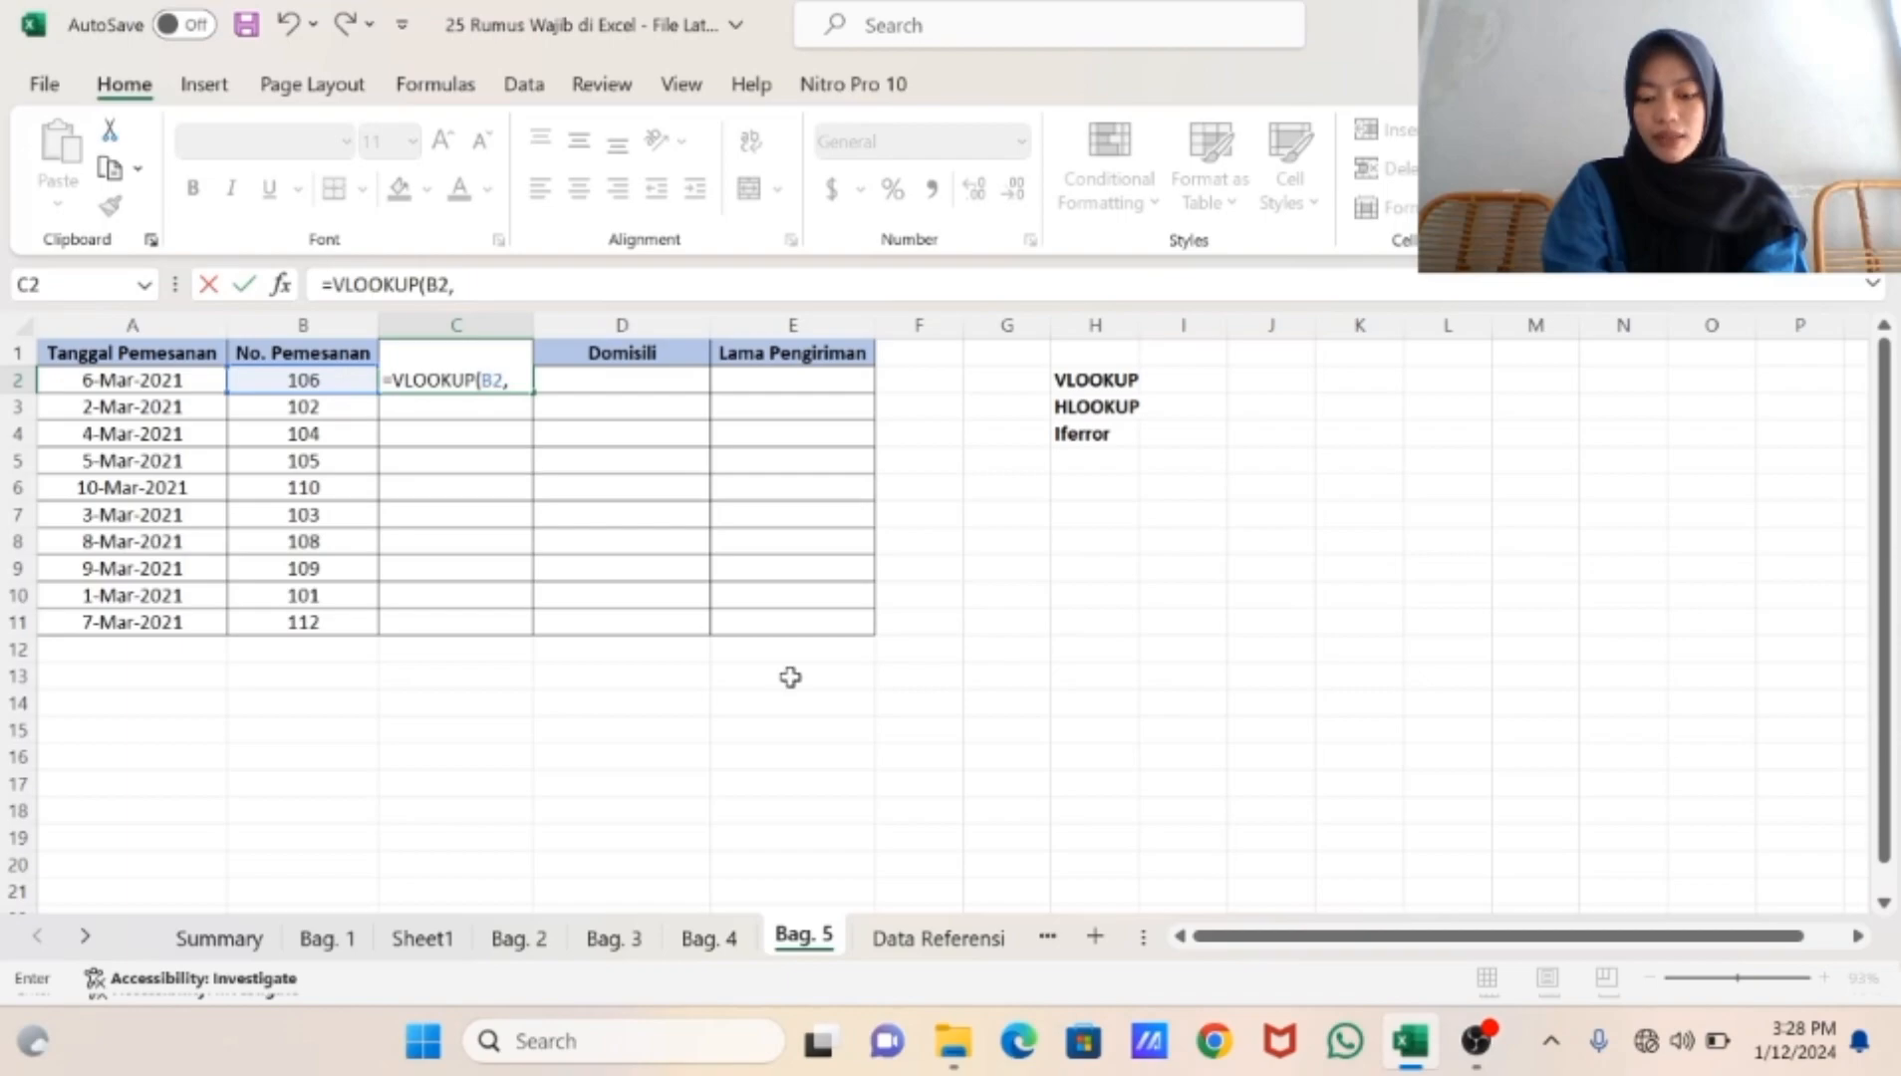
# - Set the VLOOKUP's table range to A1:D11 on sheet Data Referensi, locked as the absolute reference $A$1:$D$11
pyautogui.click(940, 935)
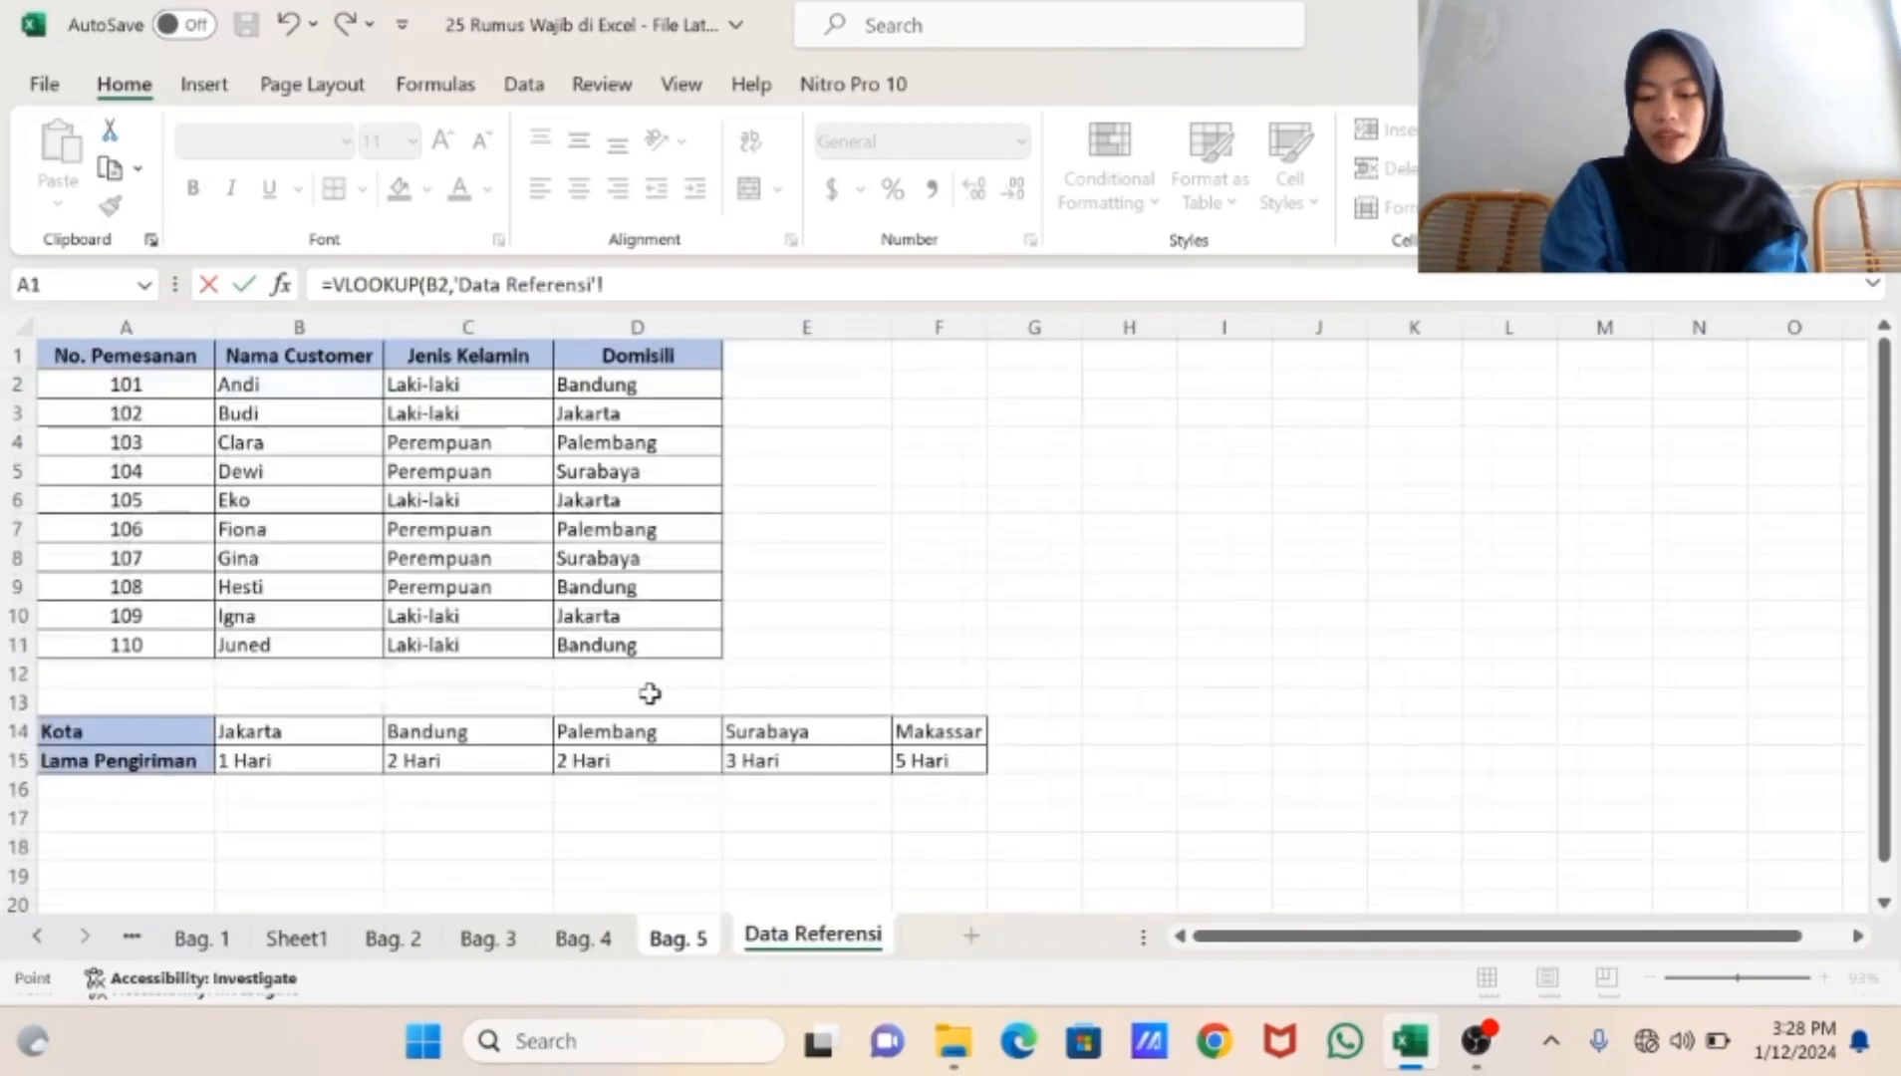
pyautogui.click(209, 371)
pyautogui.moveTo(209, 370); pyautogui.dragTo(647, 647)
pyautogui.moveTo(686, 284); pyautogui.dragTo(724, 315)
pyautogui.press('F4')
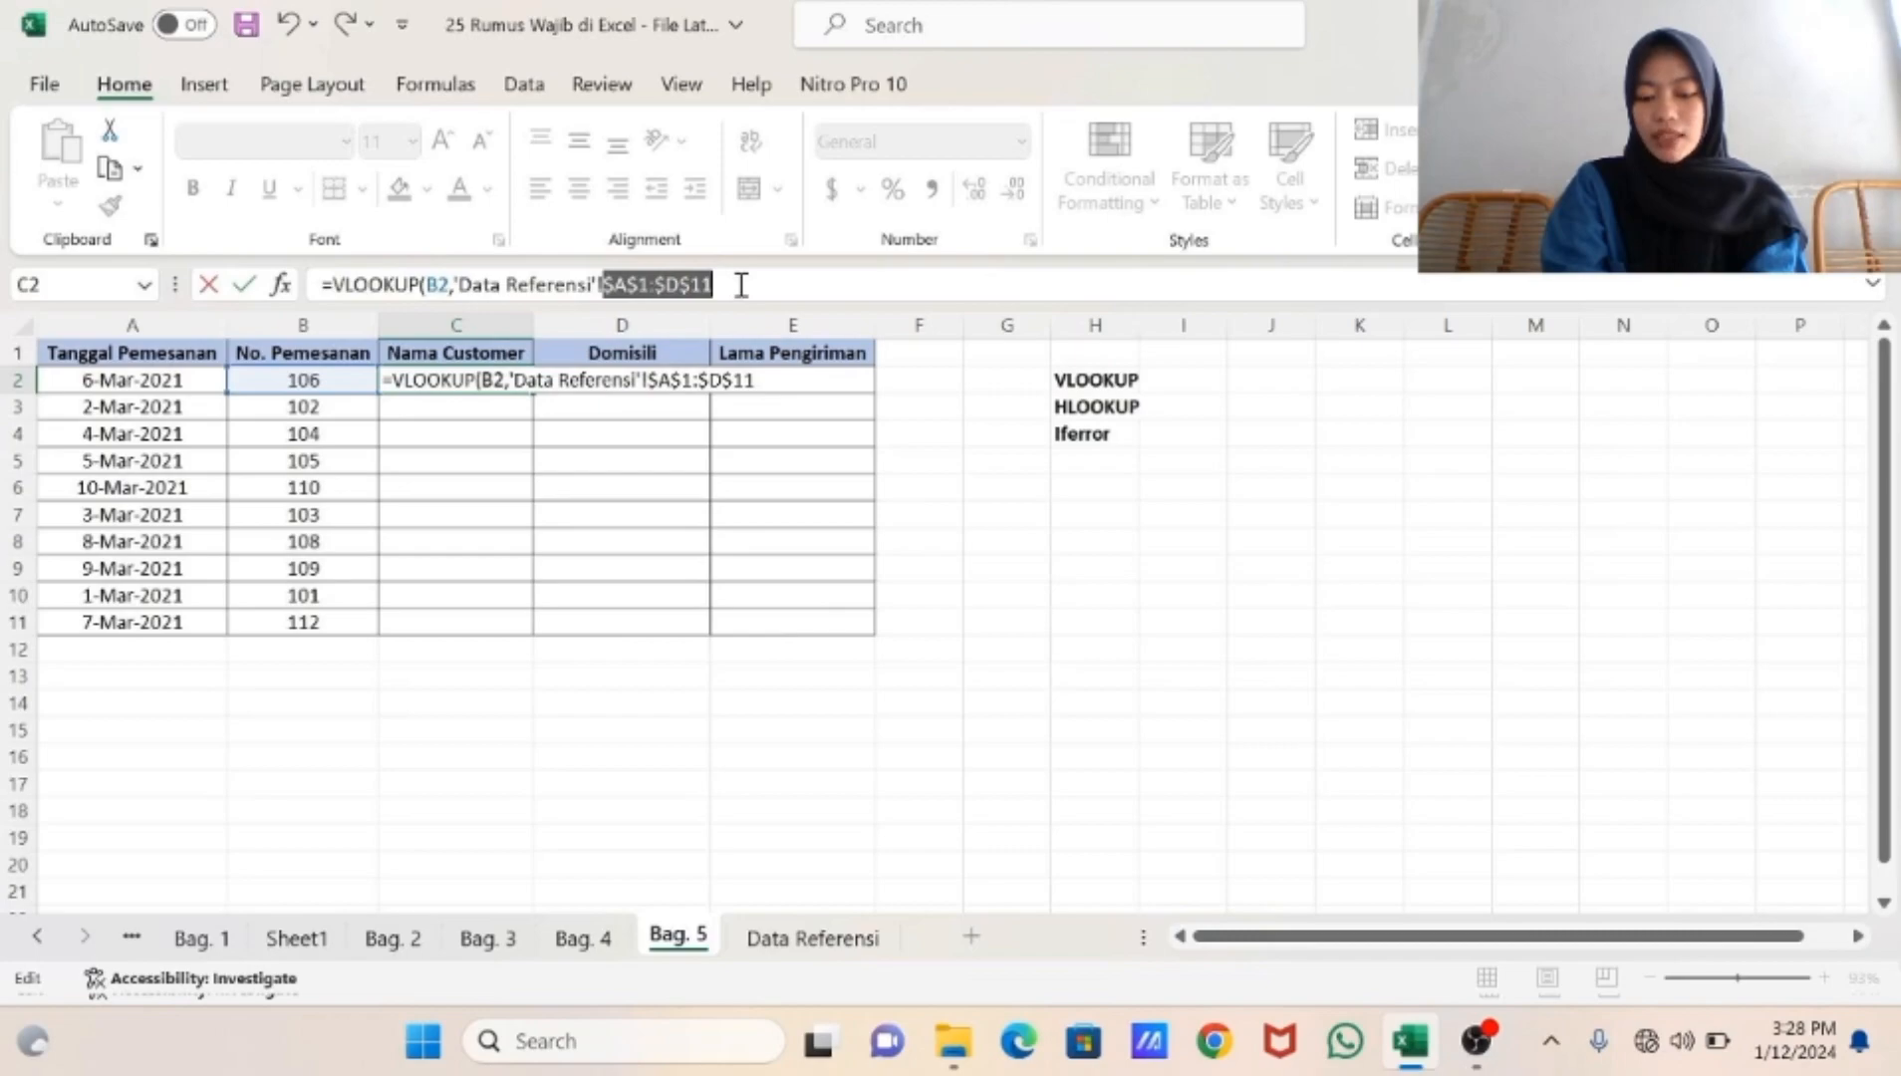
# - Complete the VLOOKUP in C2 with column index 2 and exact match 0, and fill the formula down to C11
pyautogui.click(730, 285)
pyautogui.write(',')
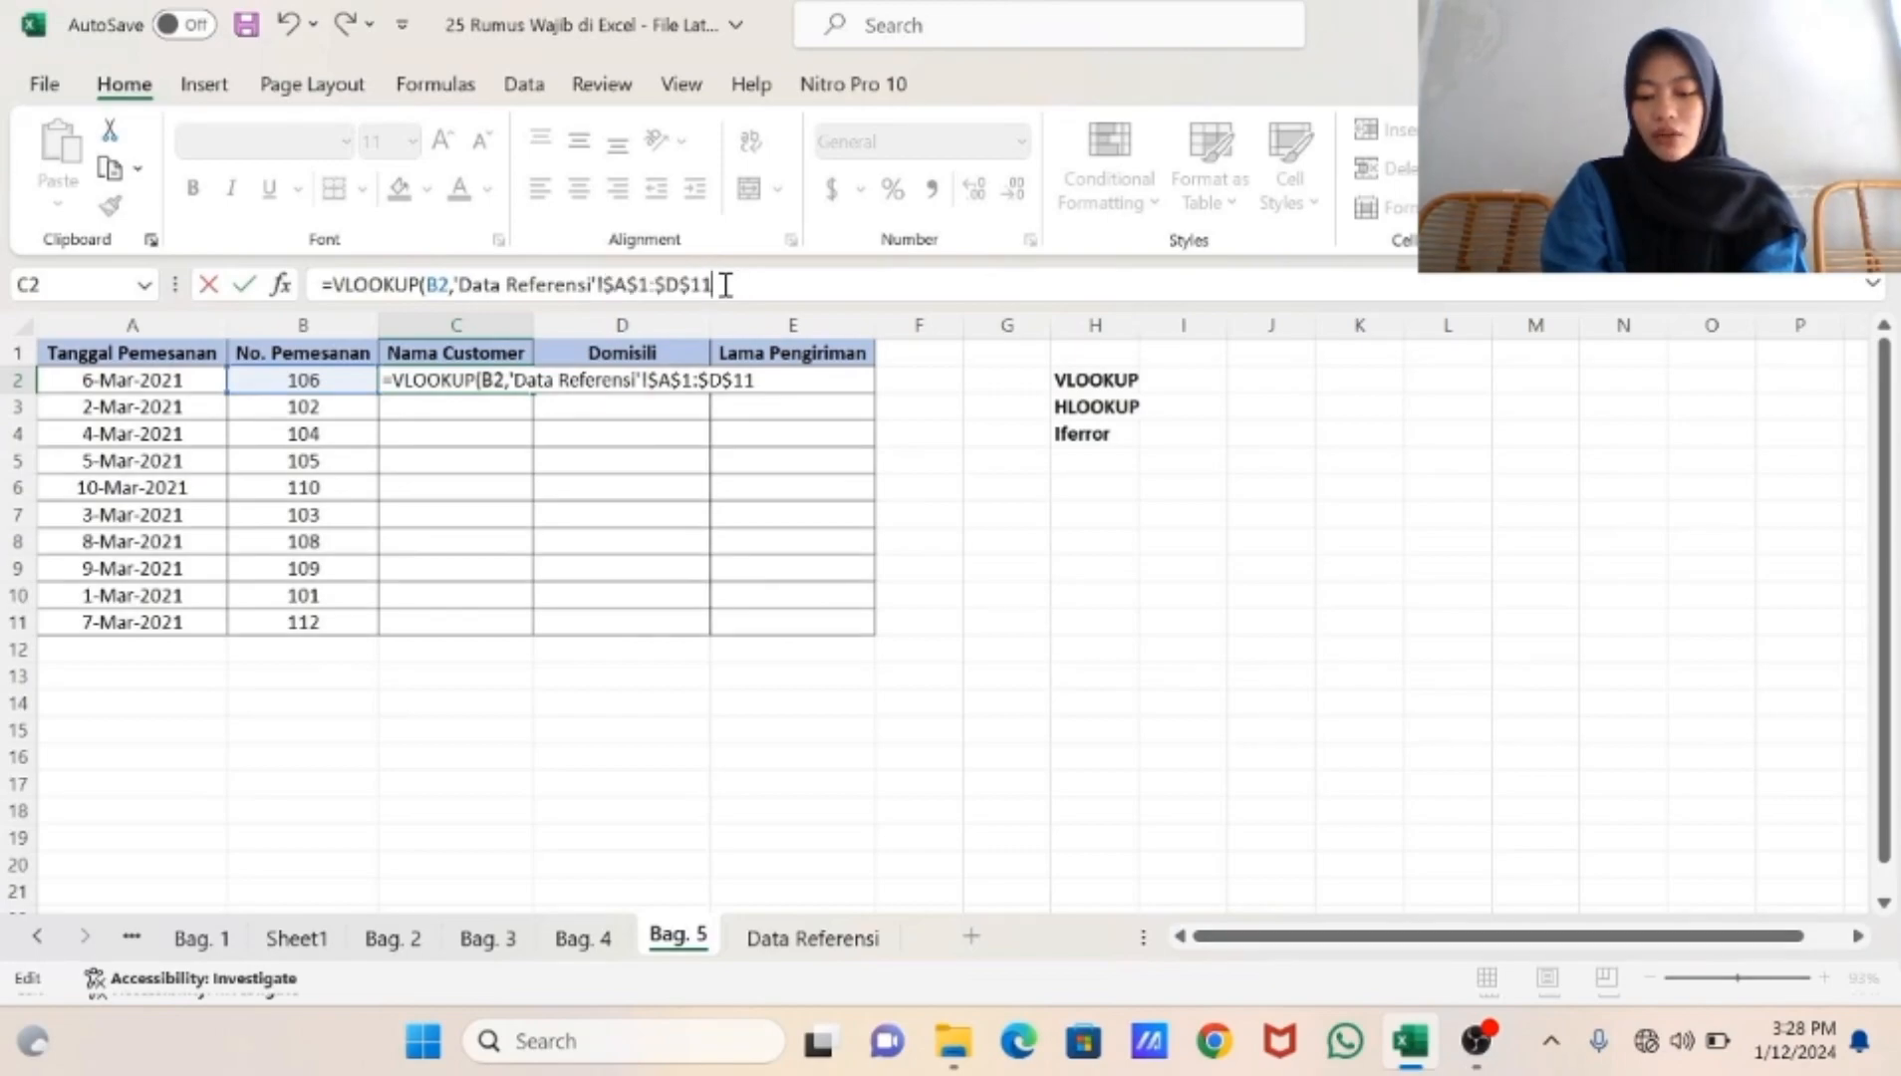
pyautogui.write('2,0)')
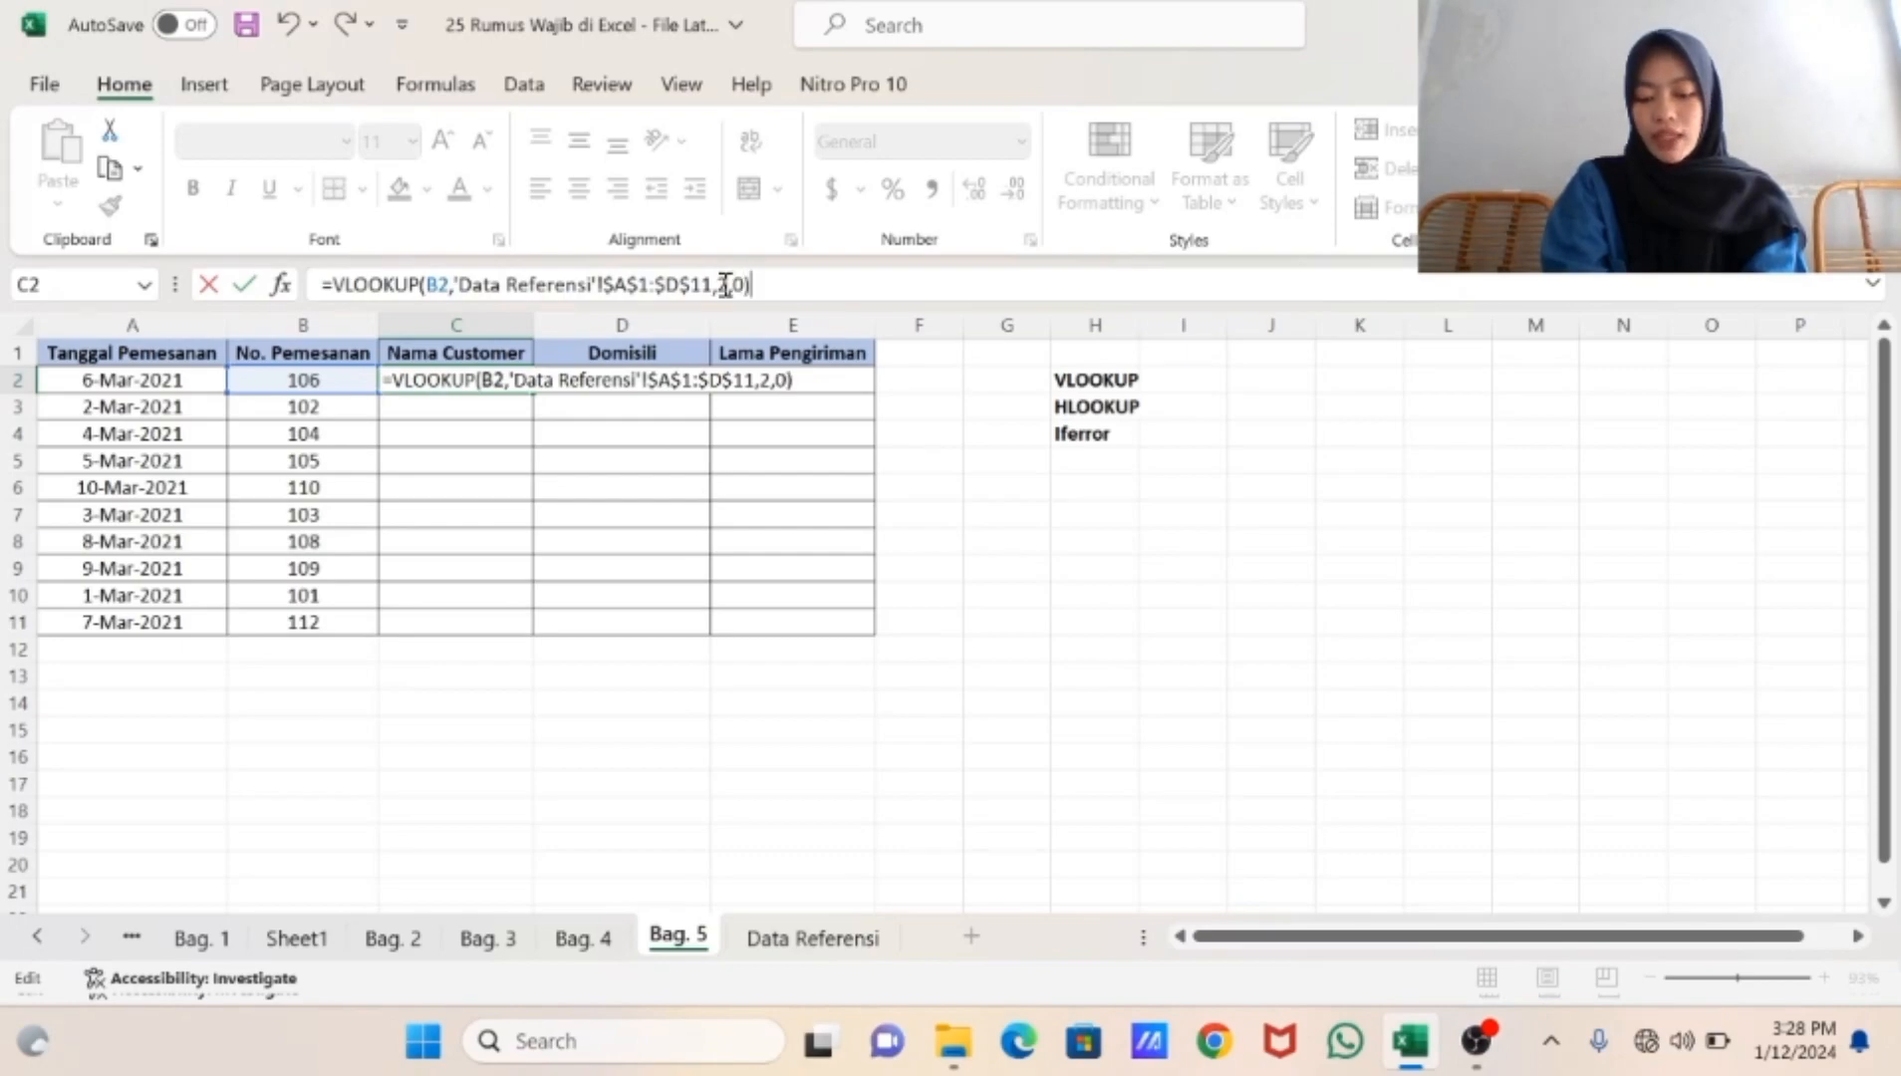
pyautogui.press('Return')
pyautogui.click(498, 379)
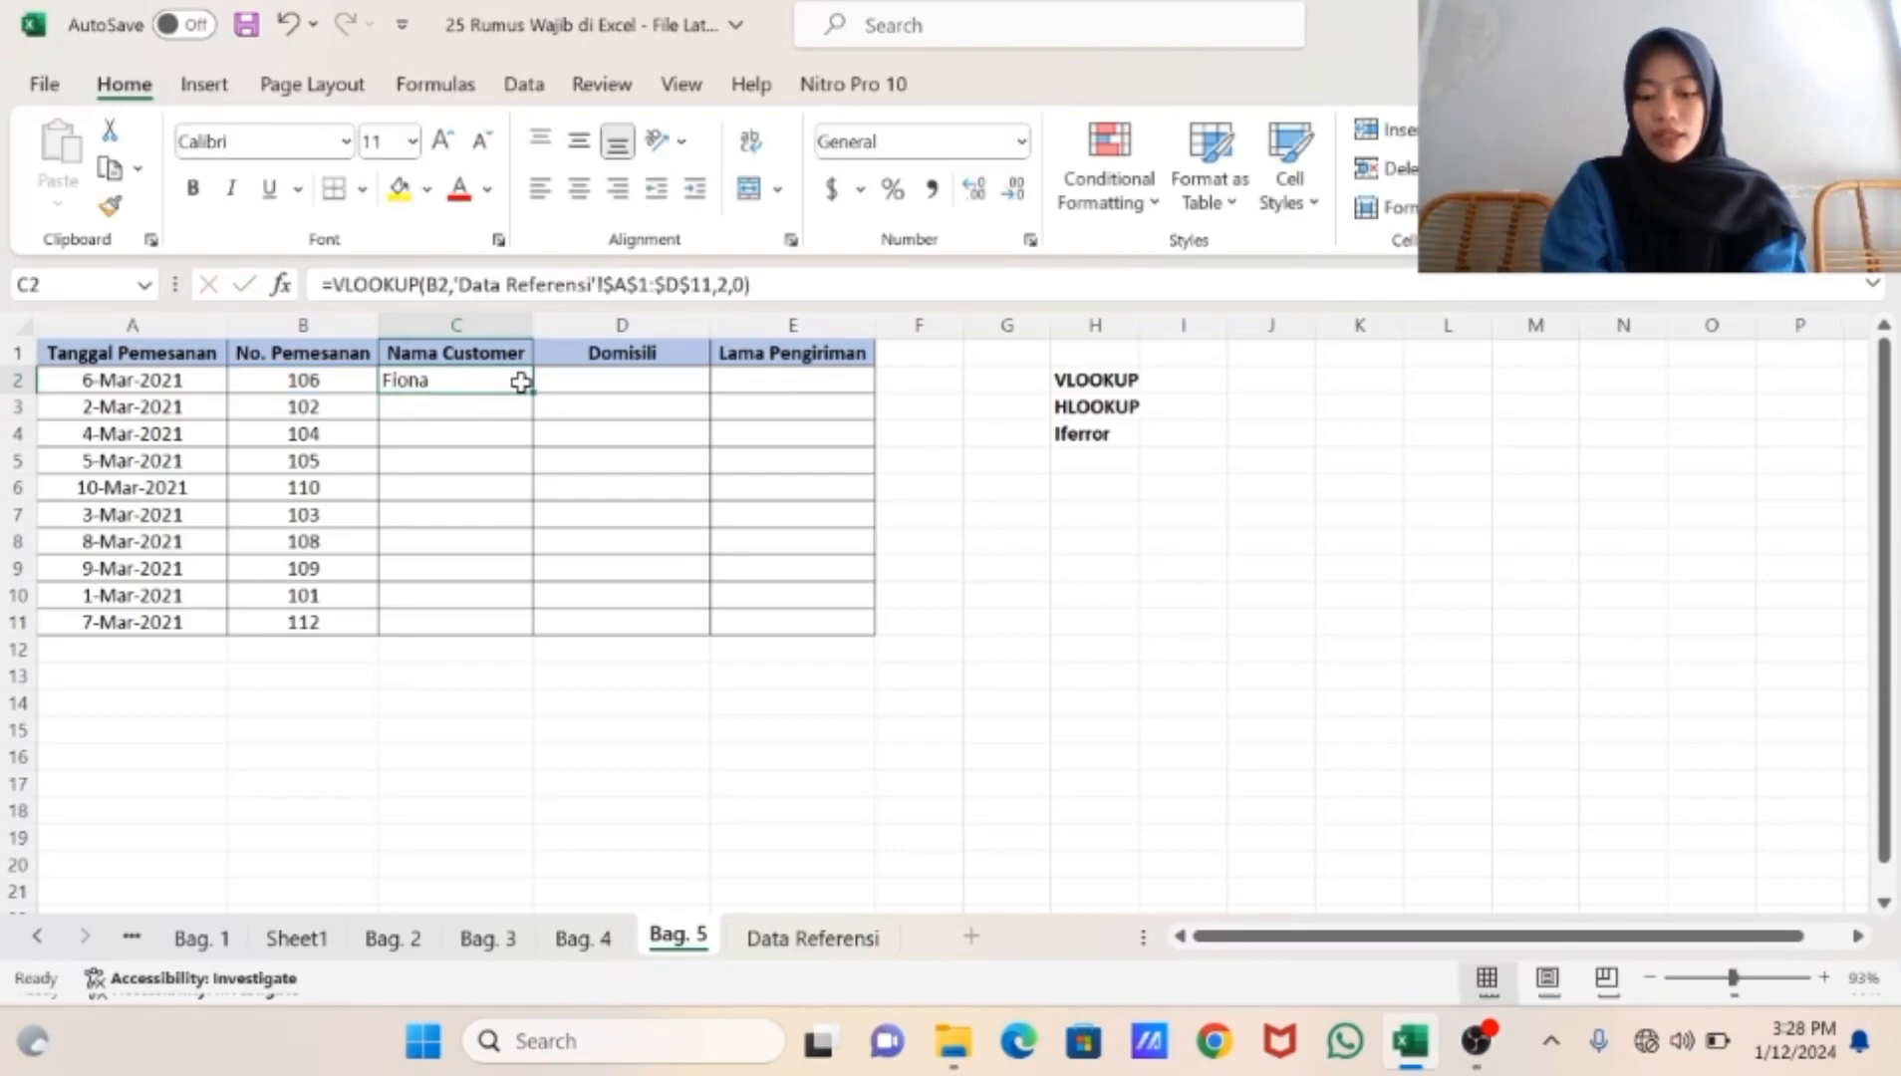
pyautogui.doubleClick(532, 392)
# - Look up the Domisili in D2 with =VLOOKUP(B2,'Data Referensi'!$A$1:$D$11,4,0) and fill the formula down to D11
pyautogui.click(564, 381)
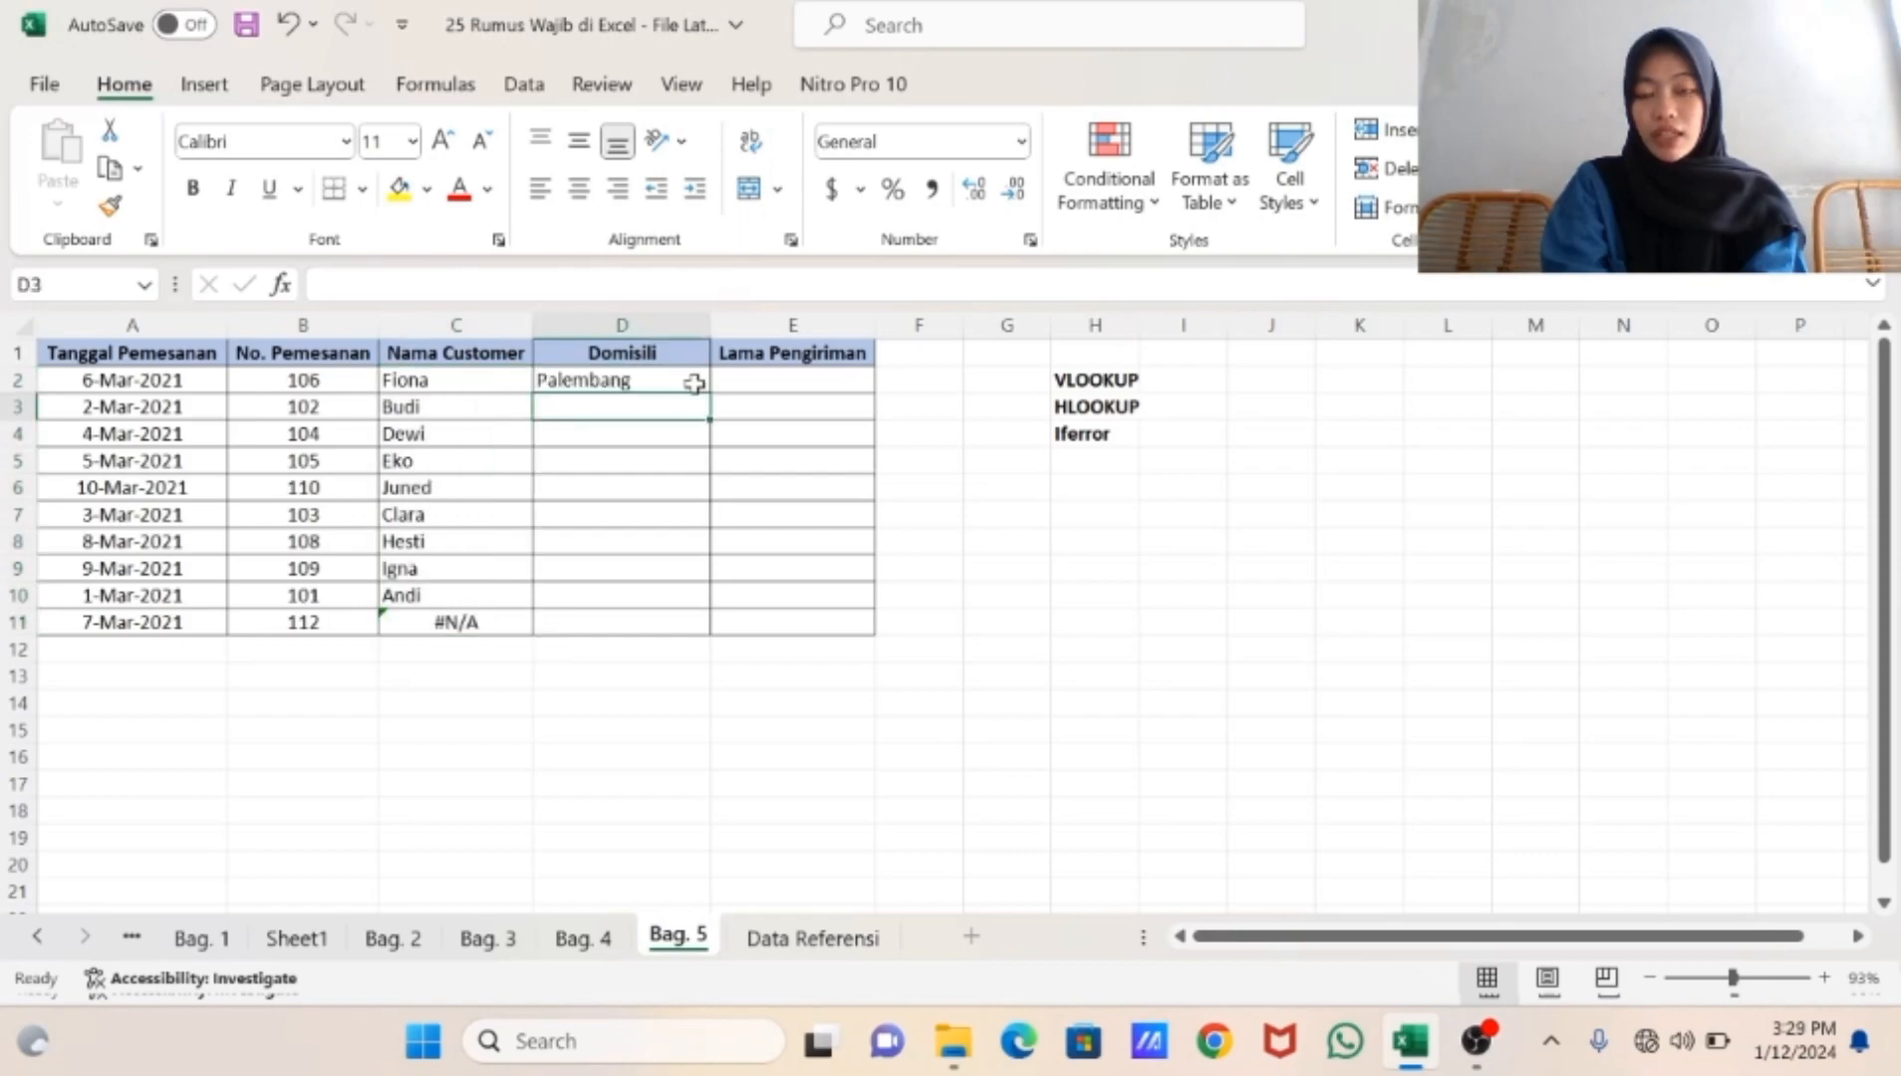
pyautogui.click(695, 378)
pyautogui.doubleClick(710, 392)
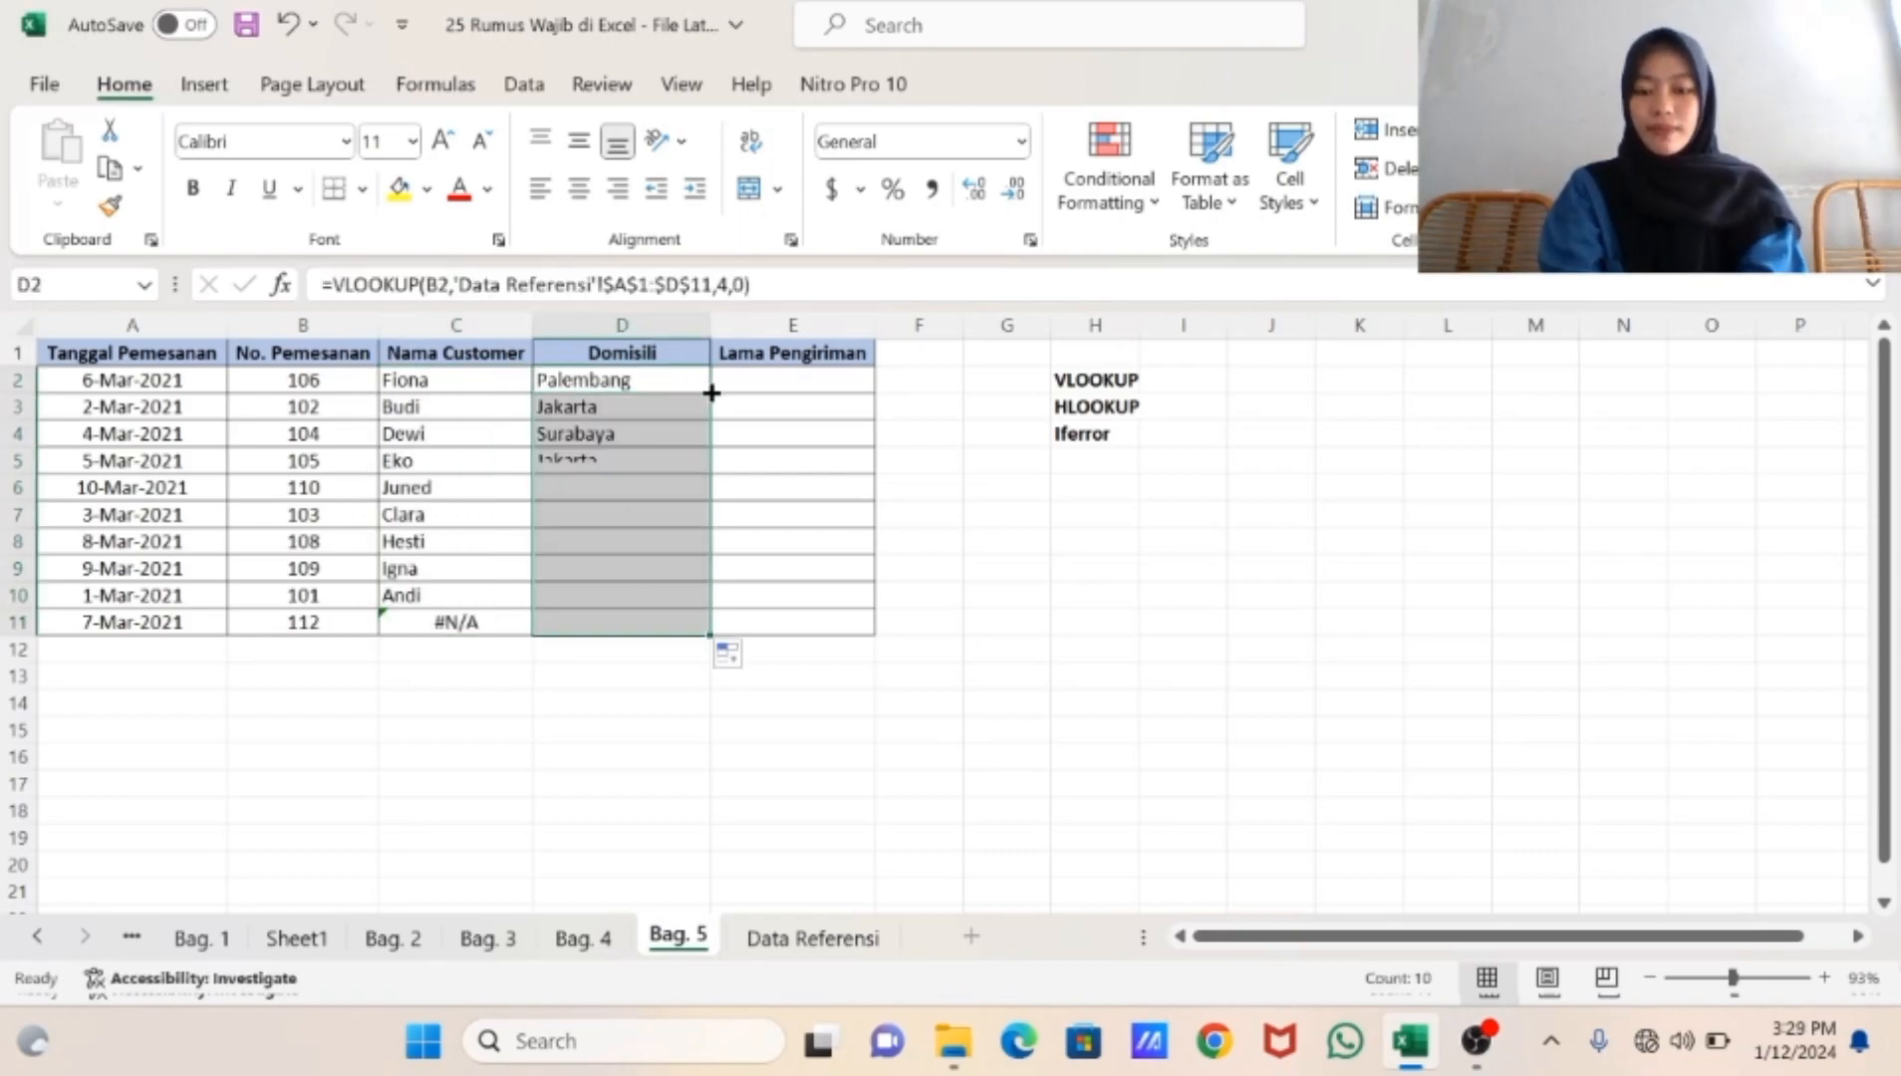
# - Start an HLOOKUP formula in E2, under Lama Pengiriman, with the Domisili in D2 as the lookup value
pyautogui.click(781, 386)
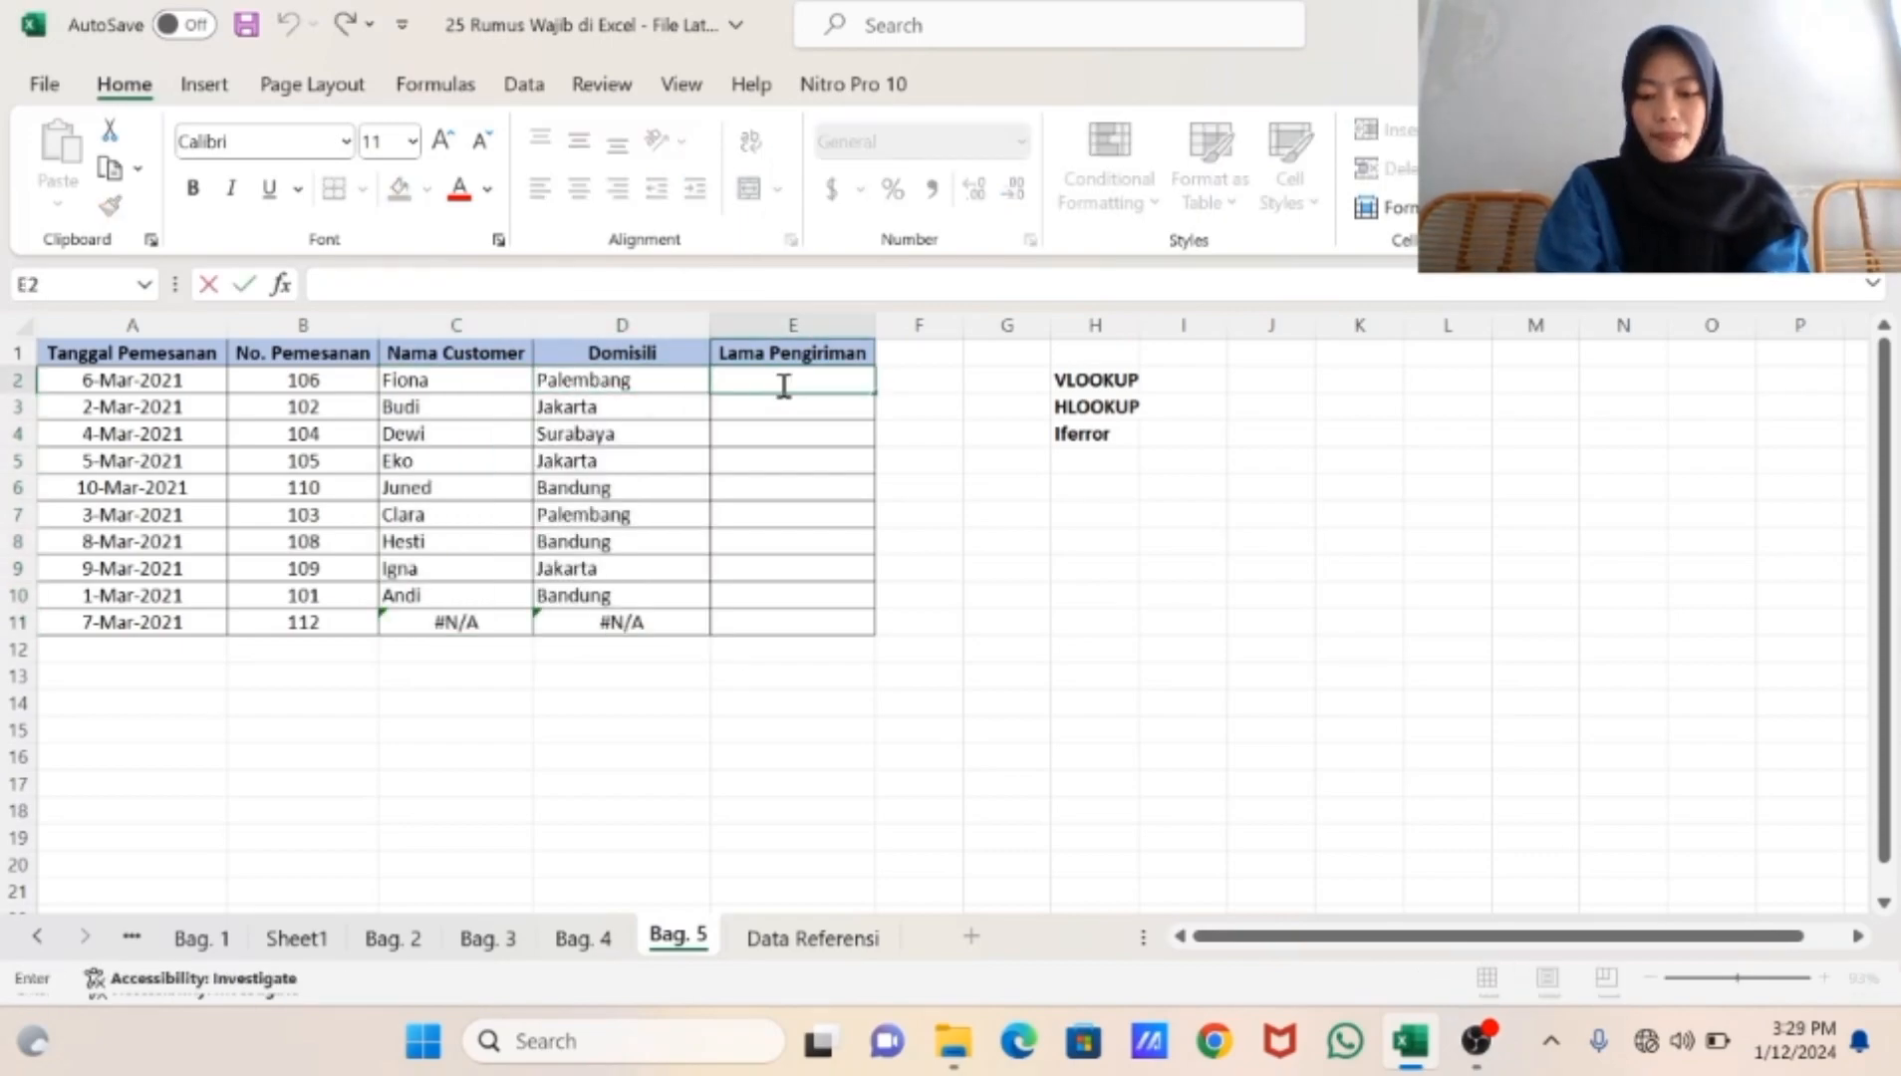
pyautogui.write('=')
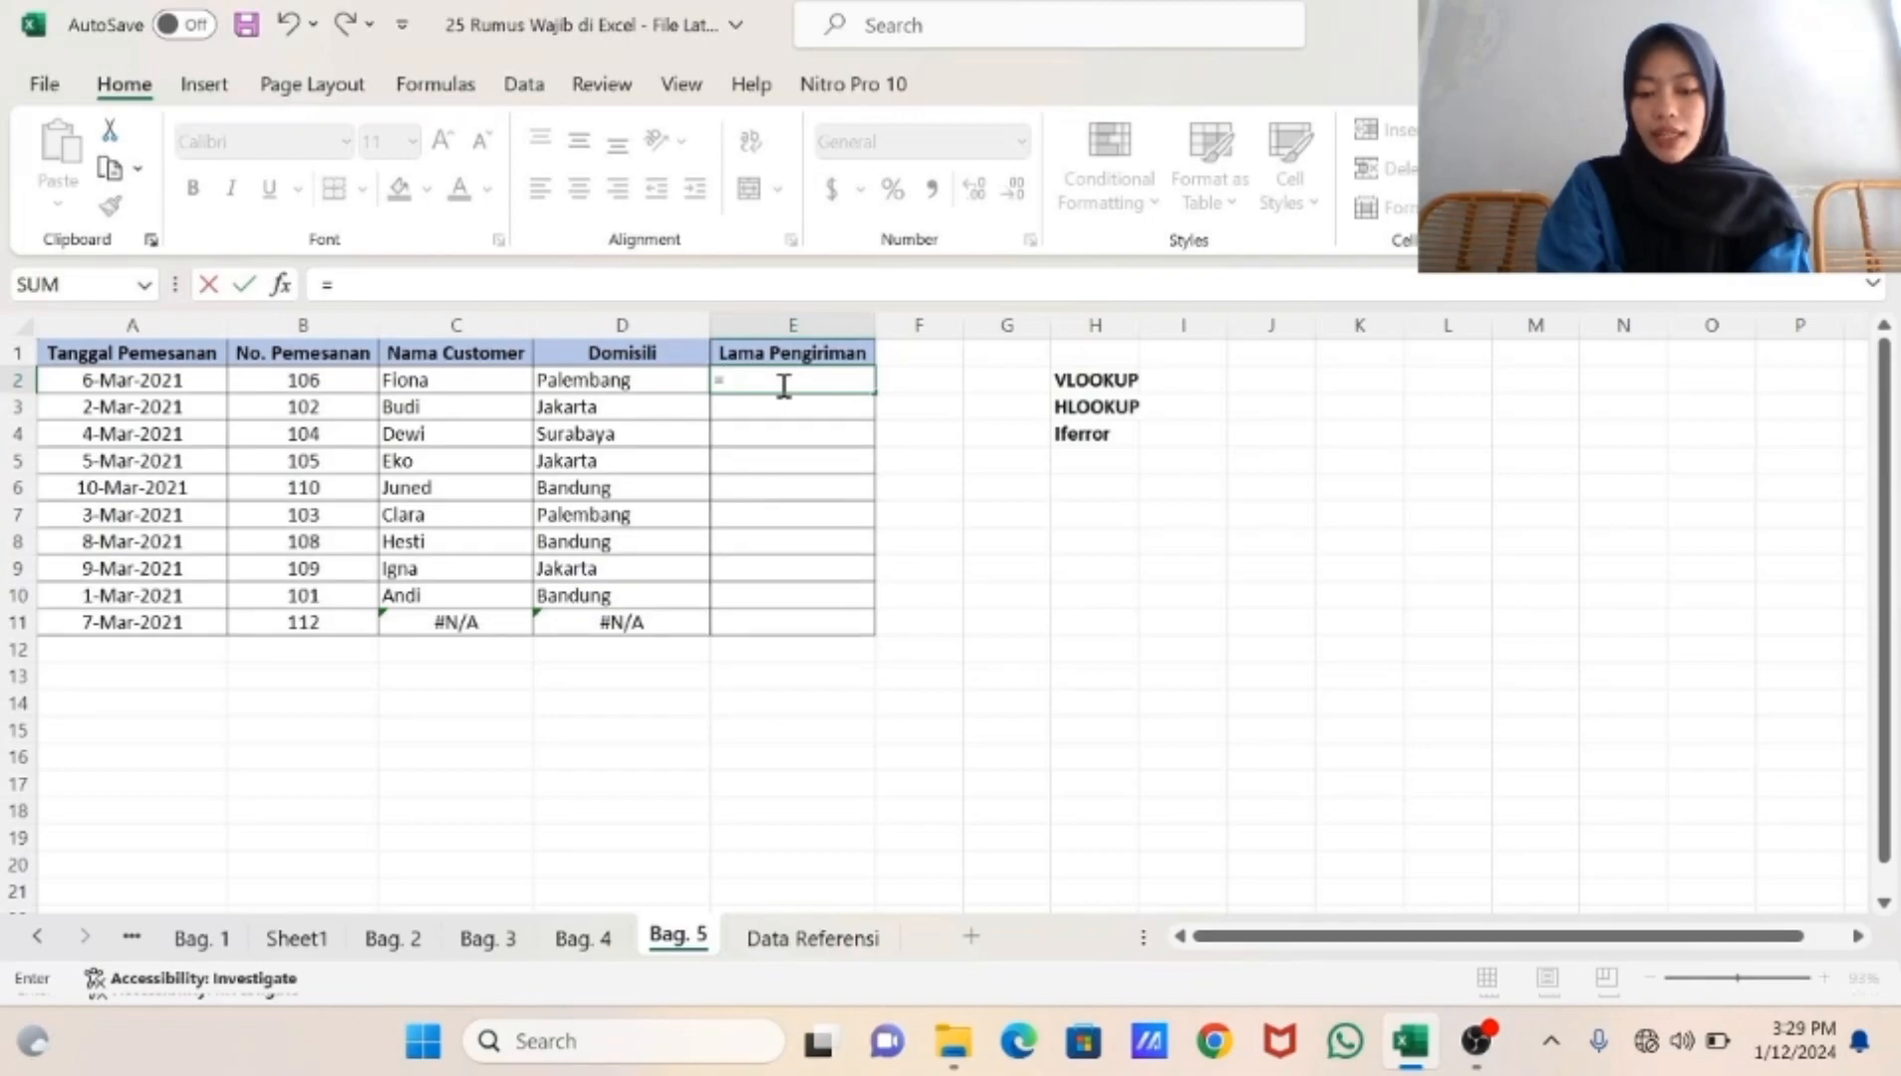
pyautogui.write('hl')
pyautogui.press('Tab')
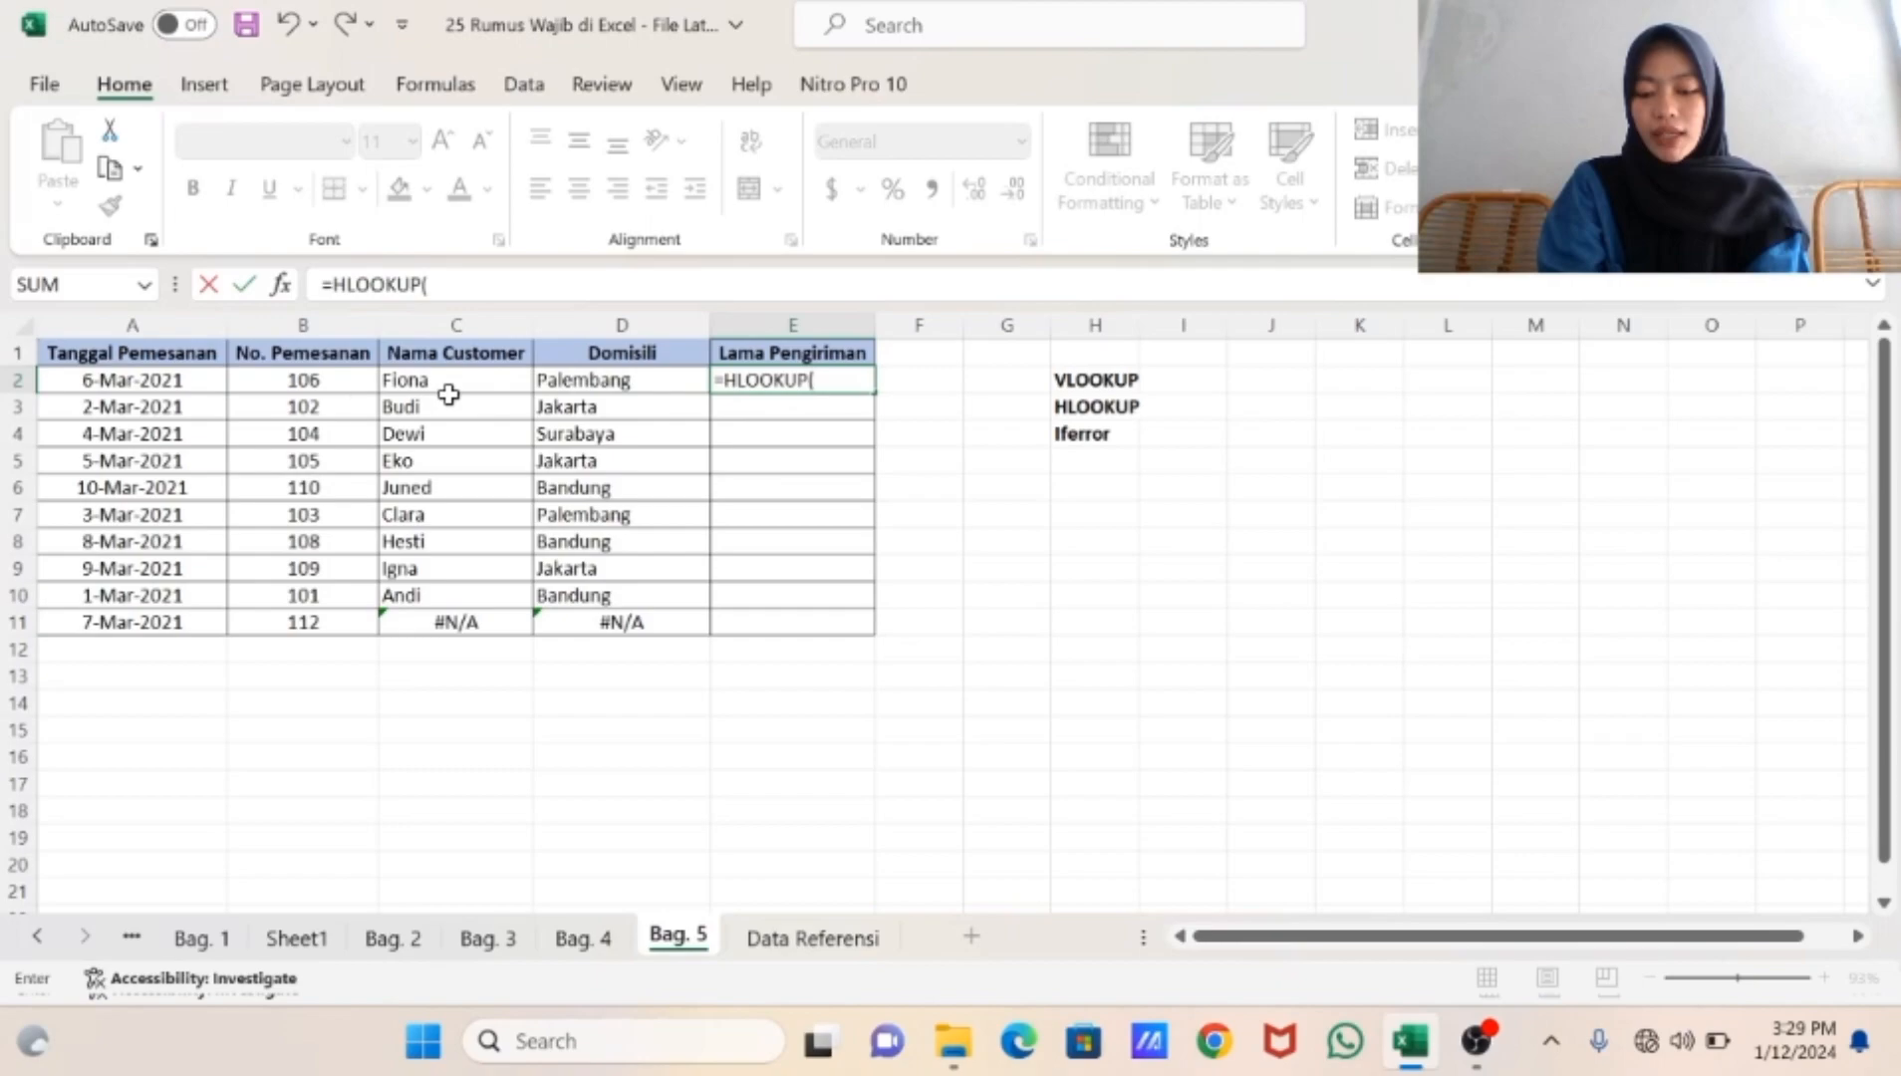
pyautogui.click(563, 387)
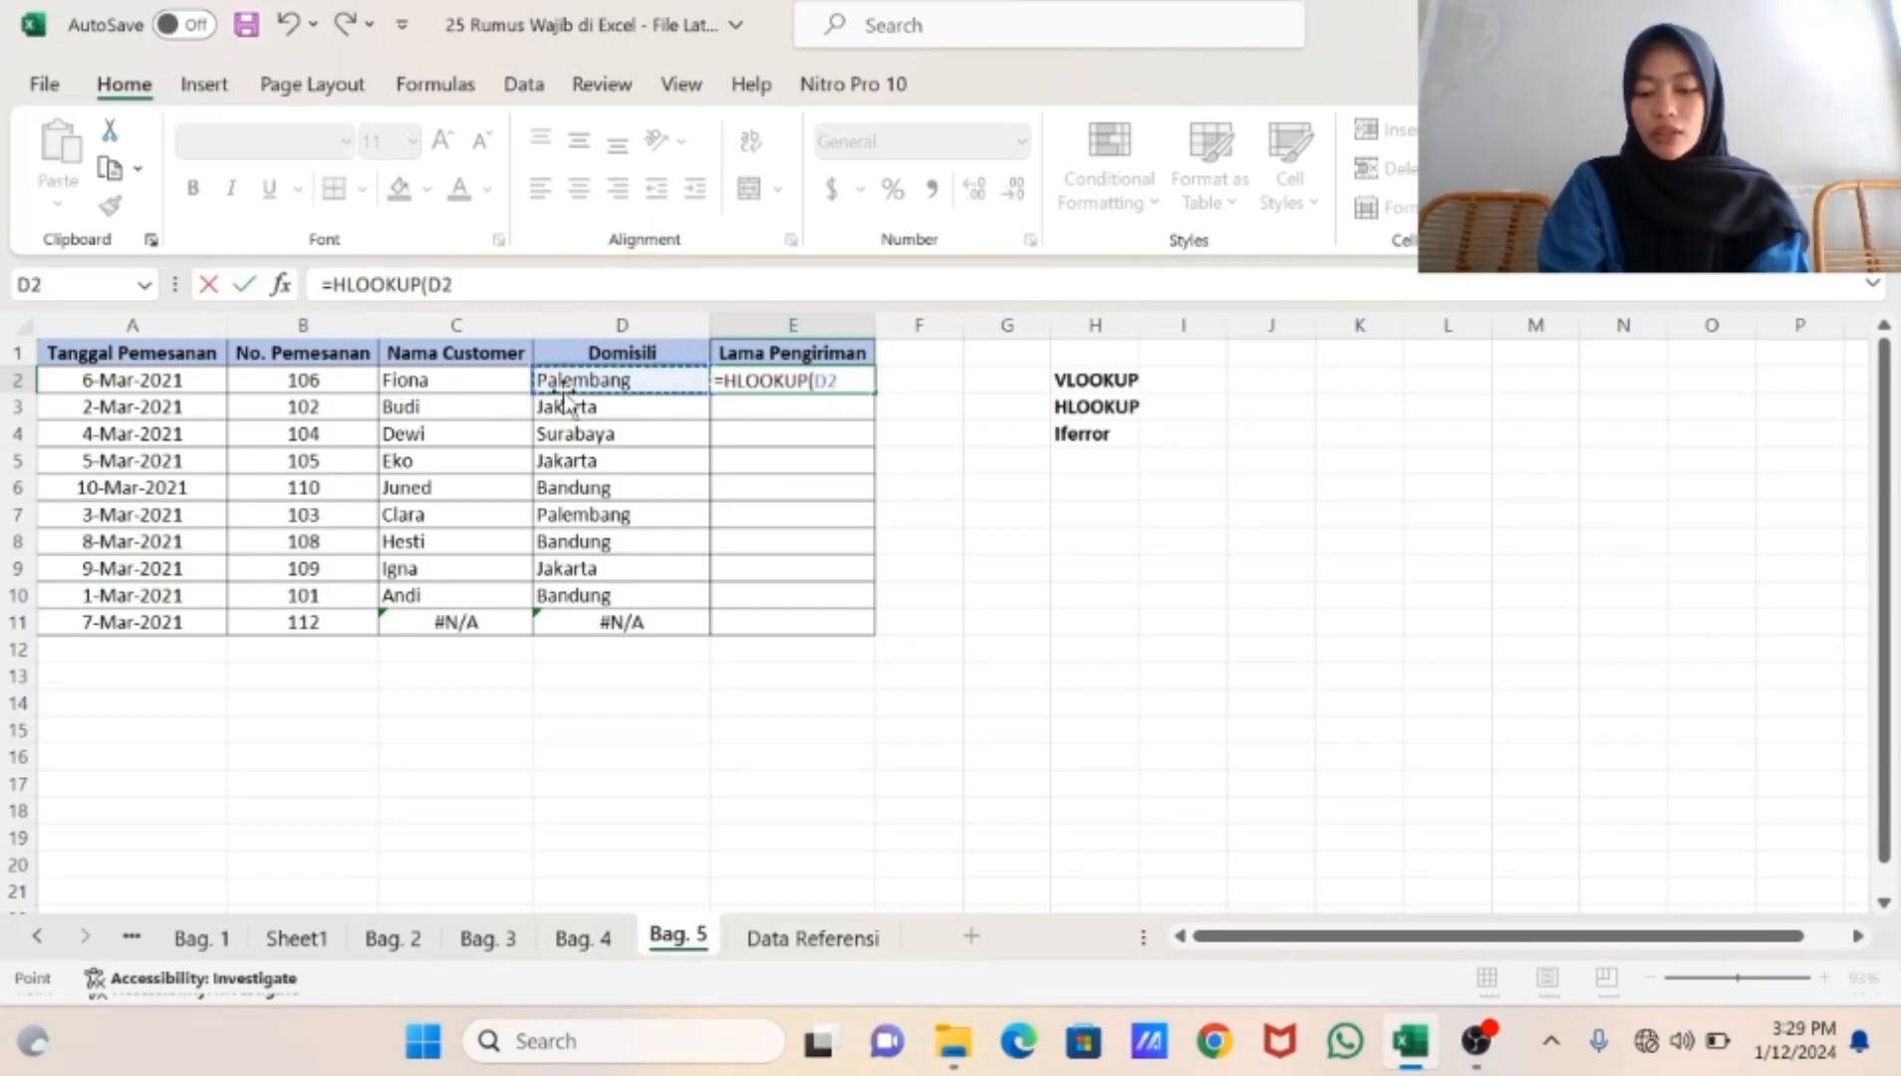
pyautogui.write(',')
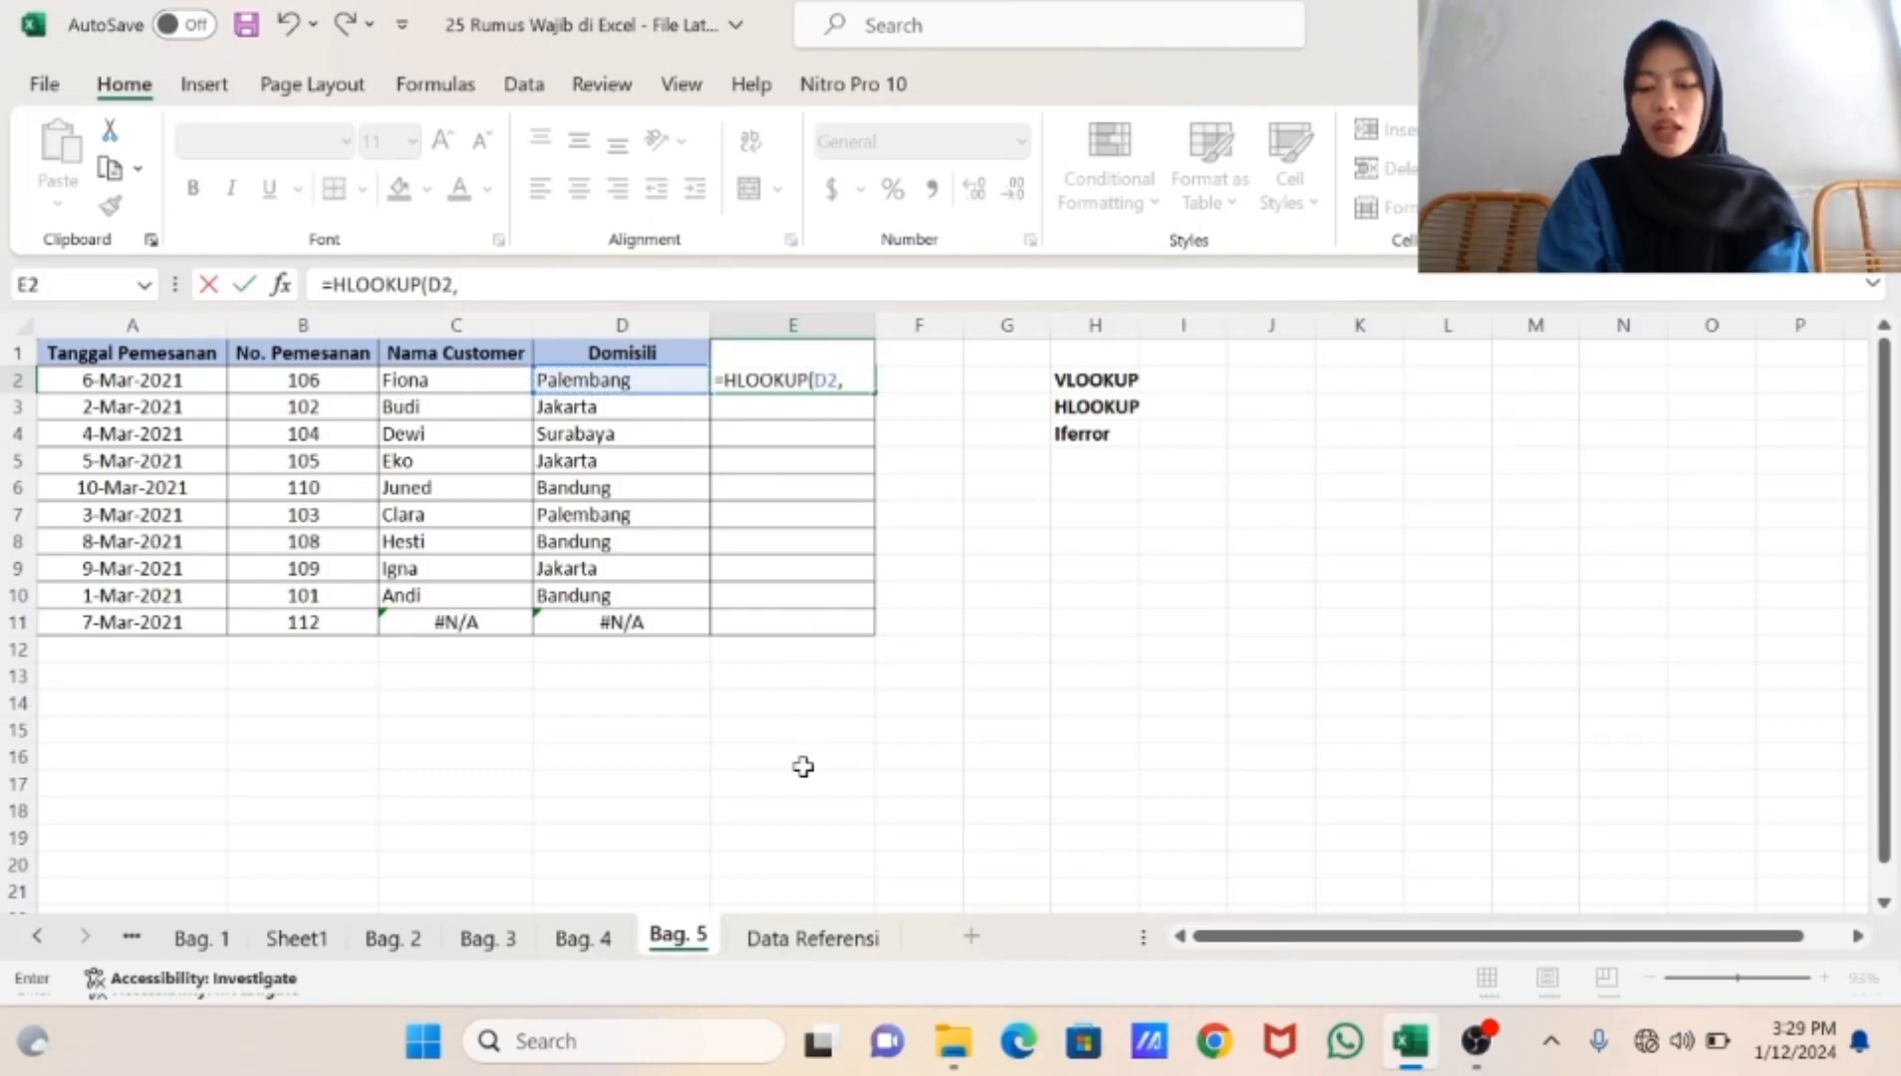
# - Set the HLOOKUP's table range to A14:F15 on sheet Data Referensi, locked as the absolute reference $A$14:$F$15
pyautogui.click(807, 938)
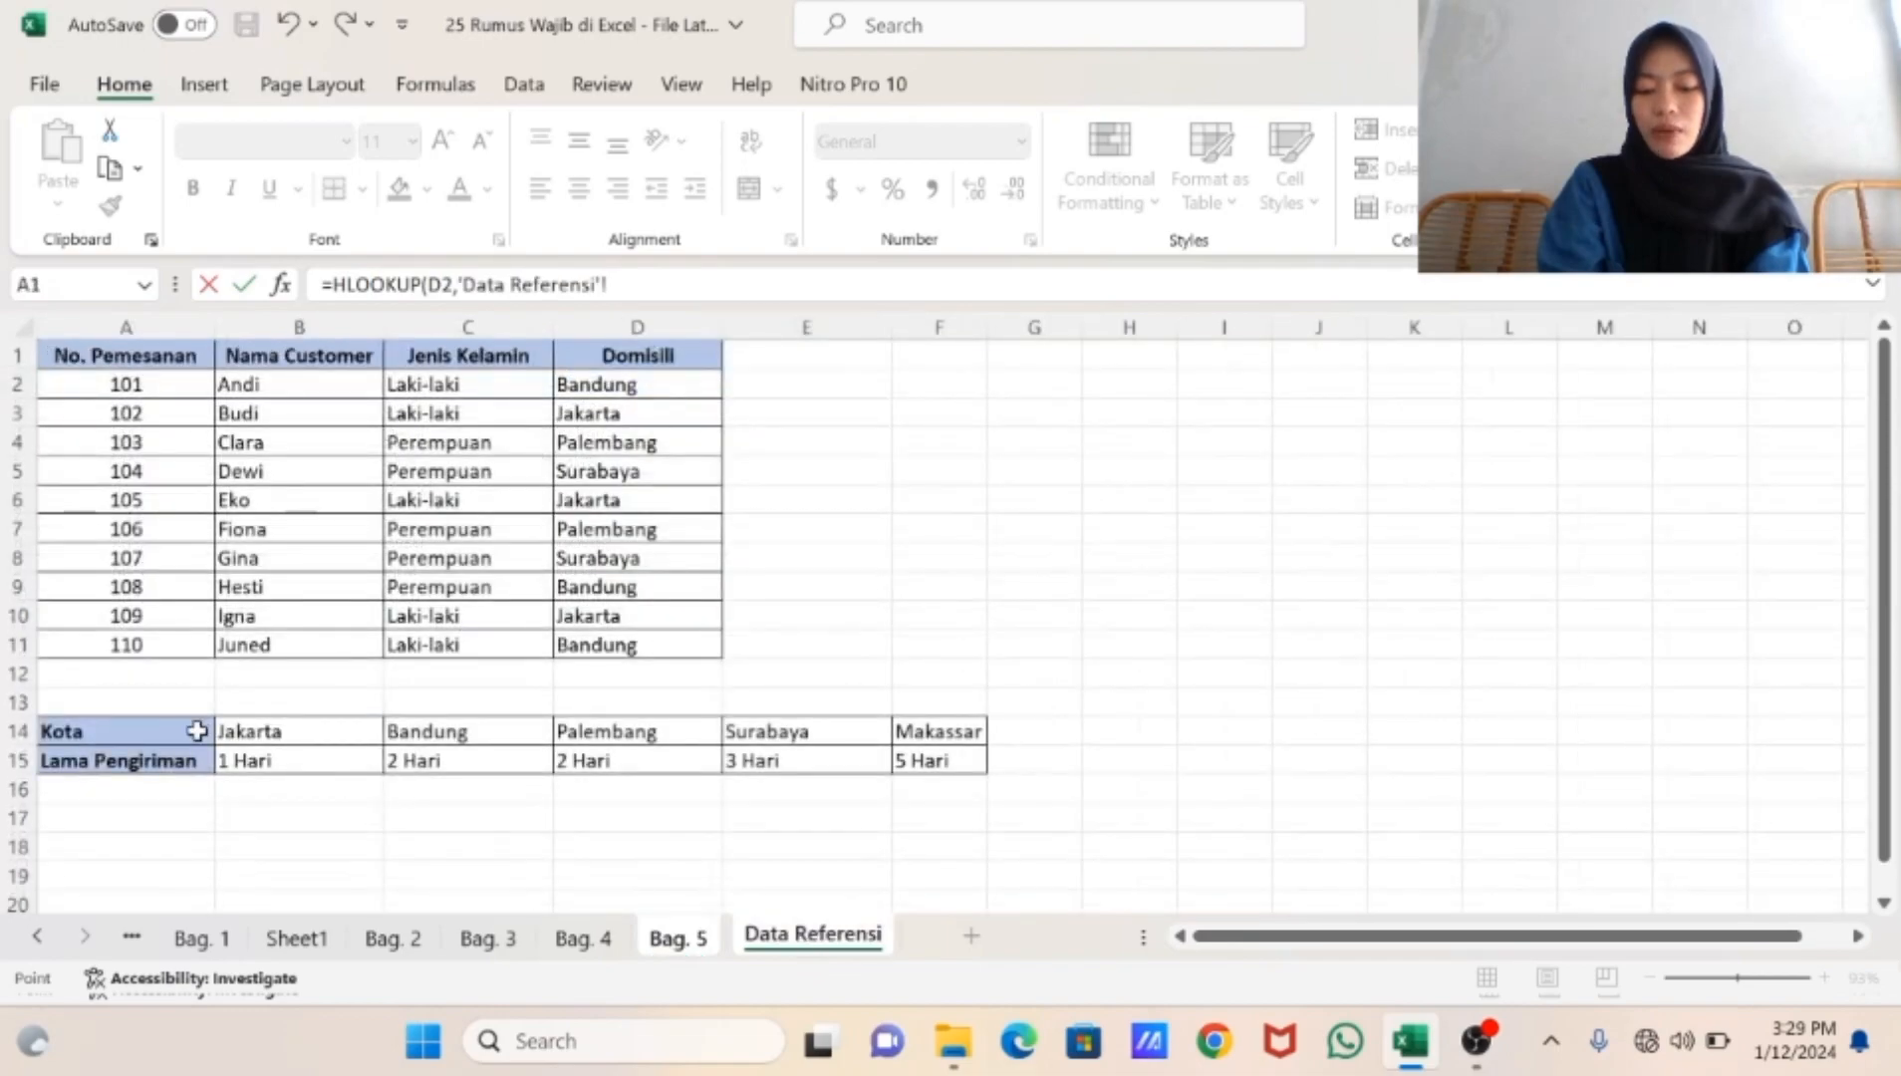
pyautogui.moveTo(196, 730); pyautogui.dragTo(900, 764)
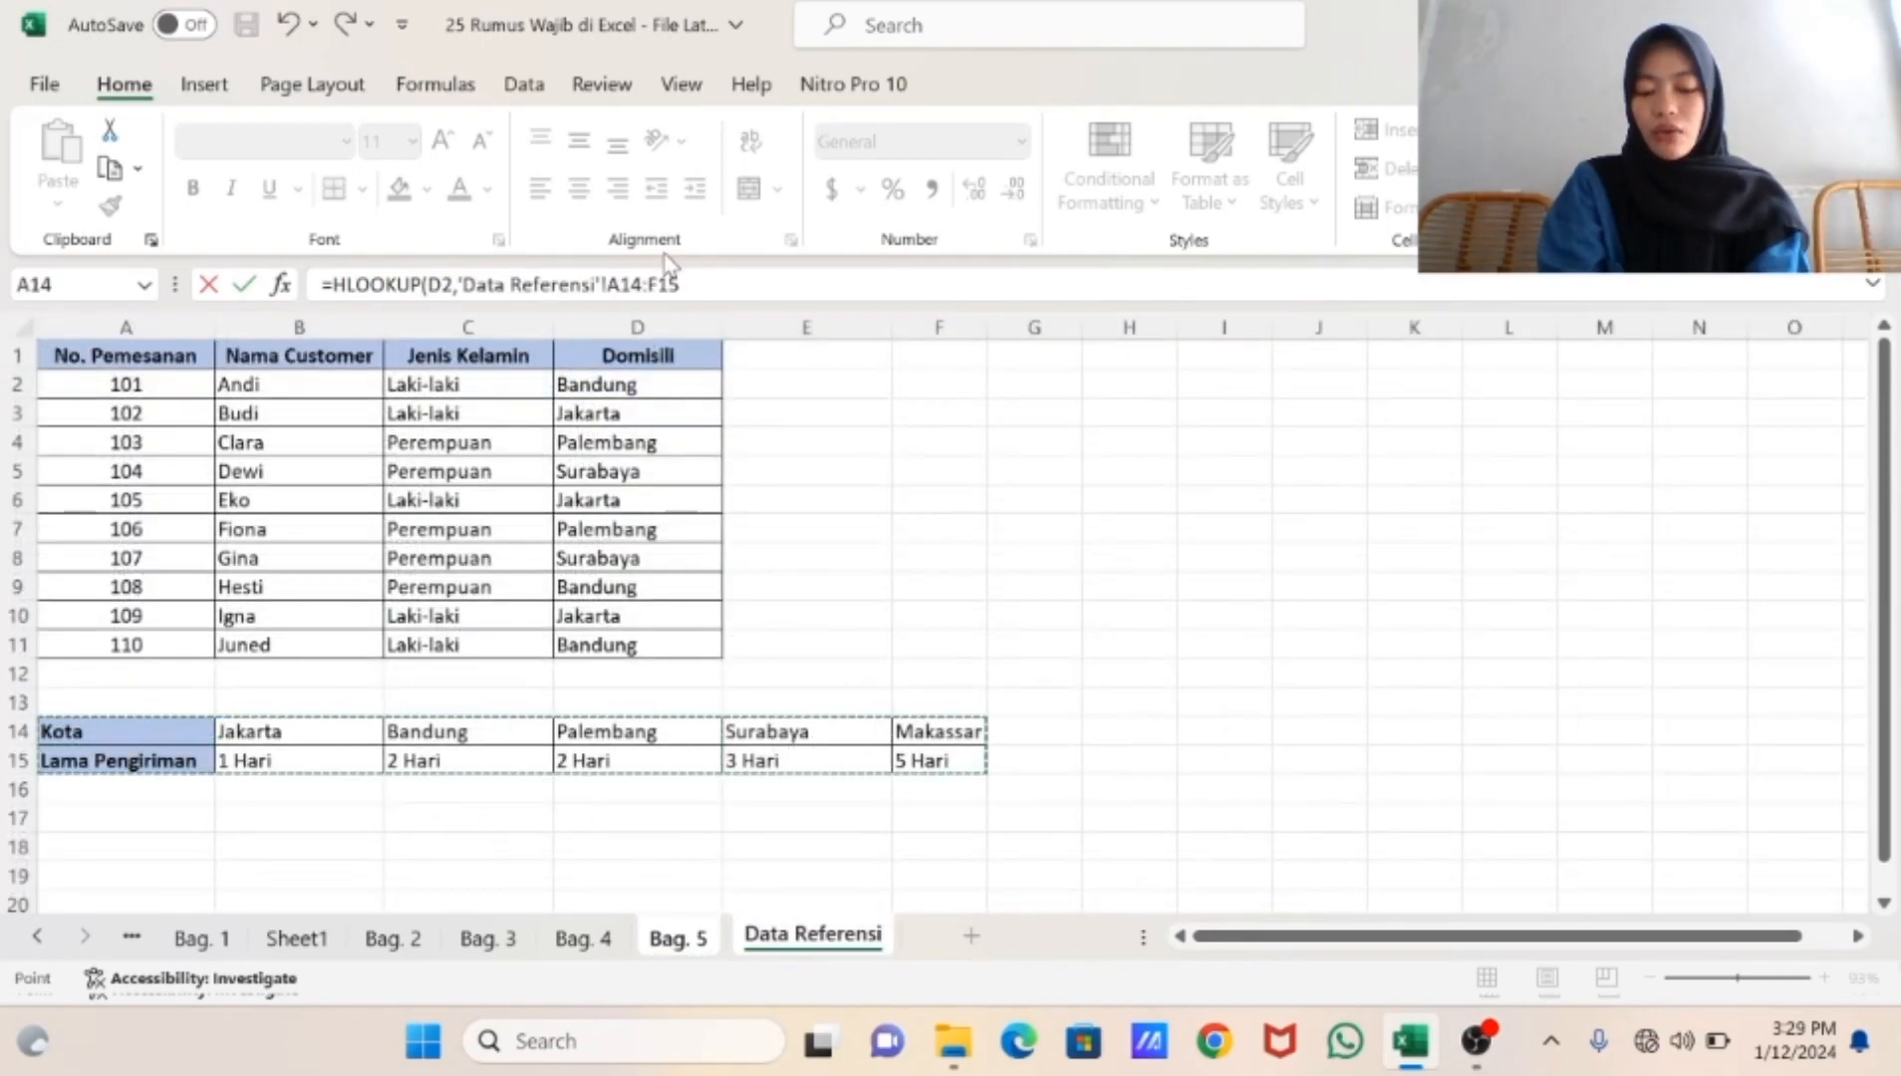
pyautogui.moveTo(680, 283); pyautogui.dragTo(610, 283)
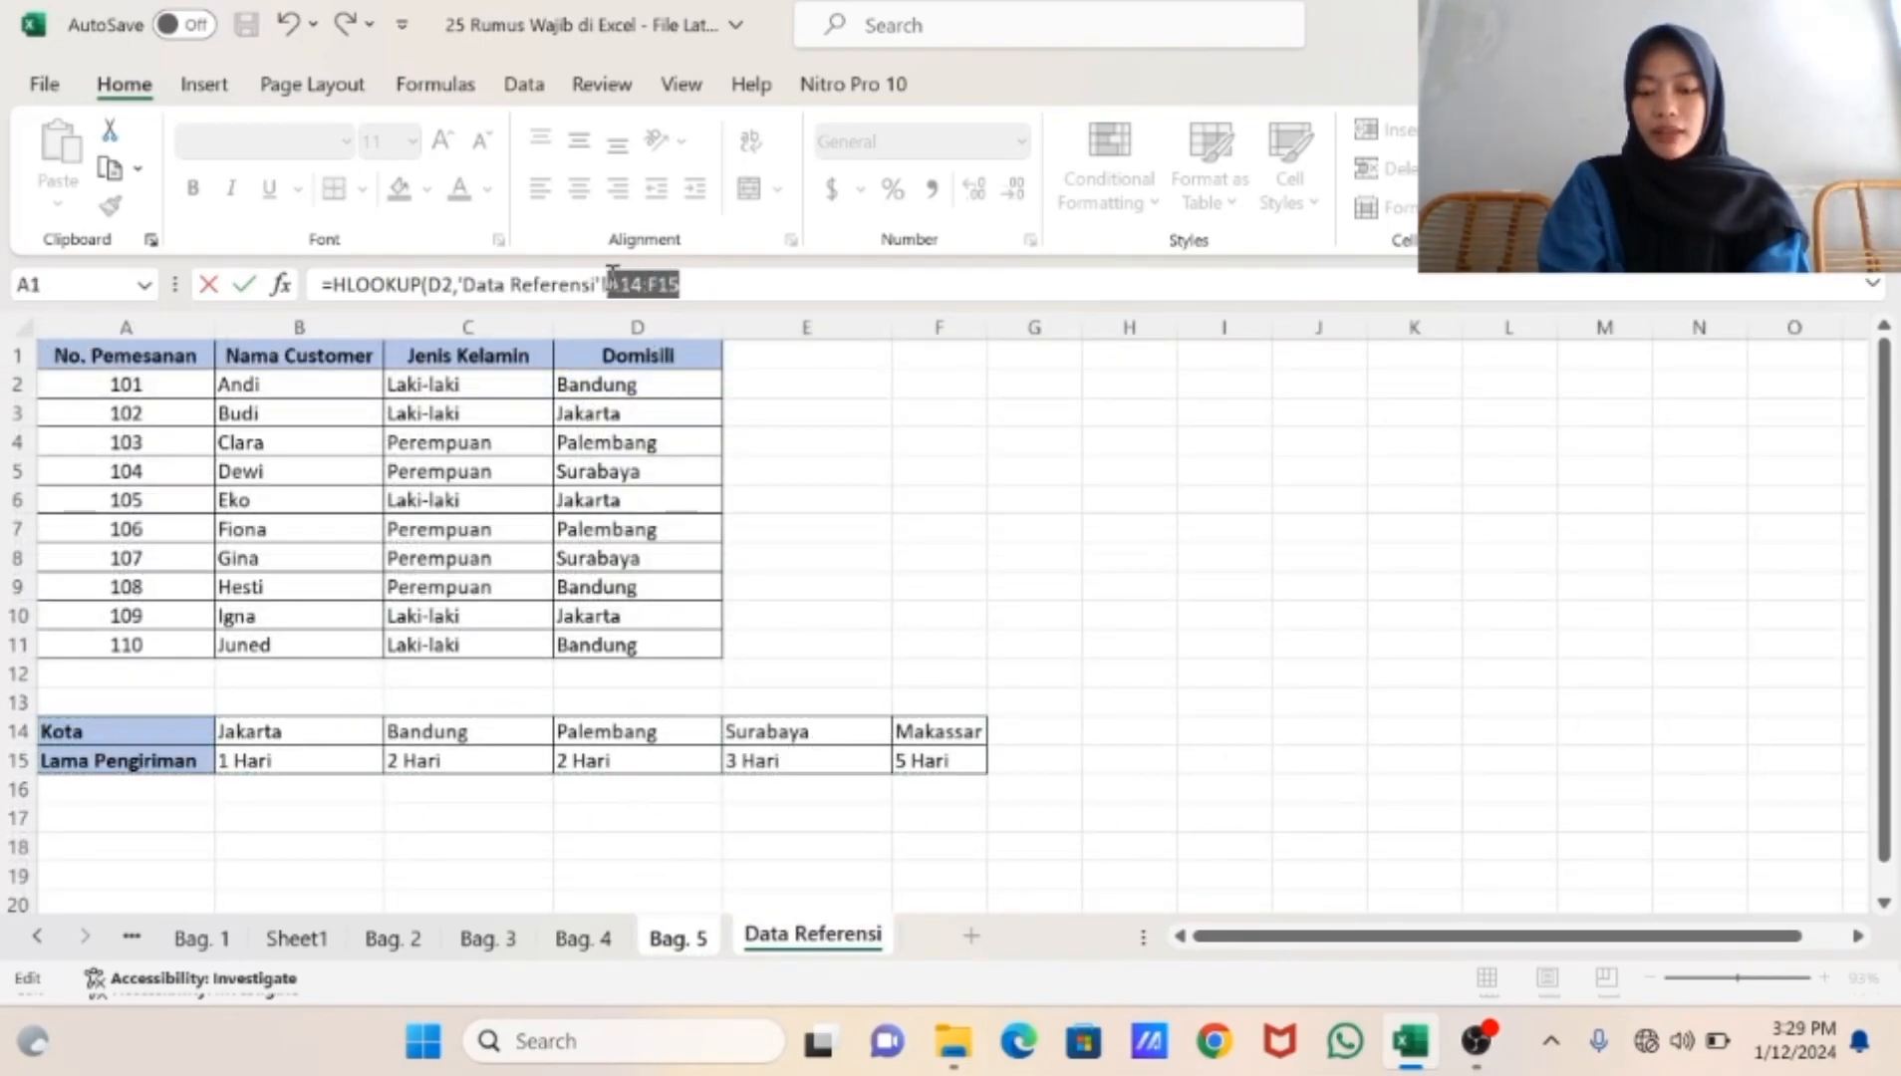
pyautogui.press('F4')
pyautogui.click(730, 287)
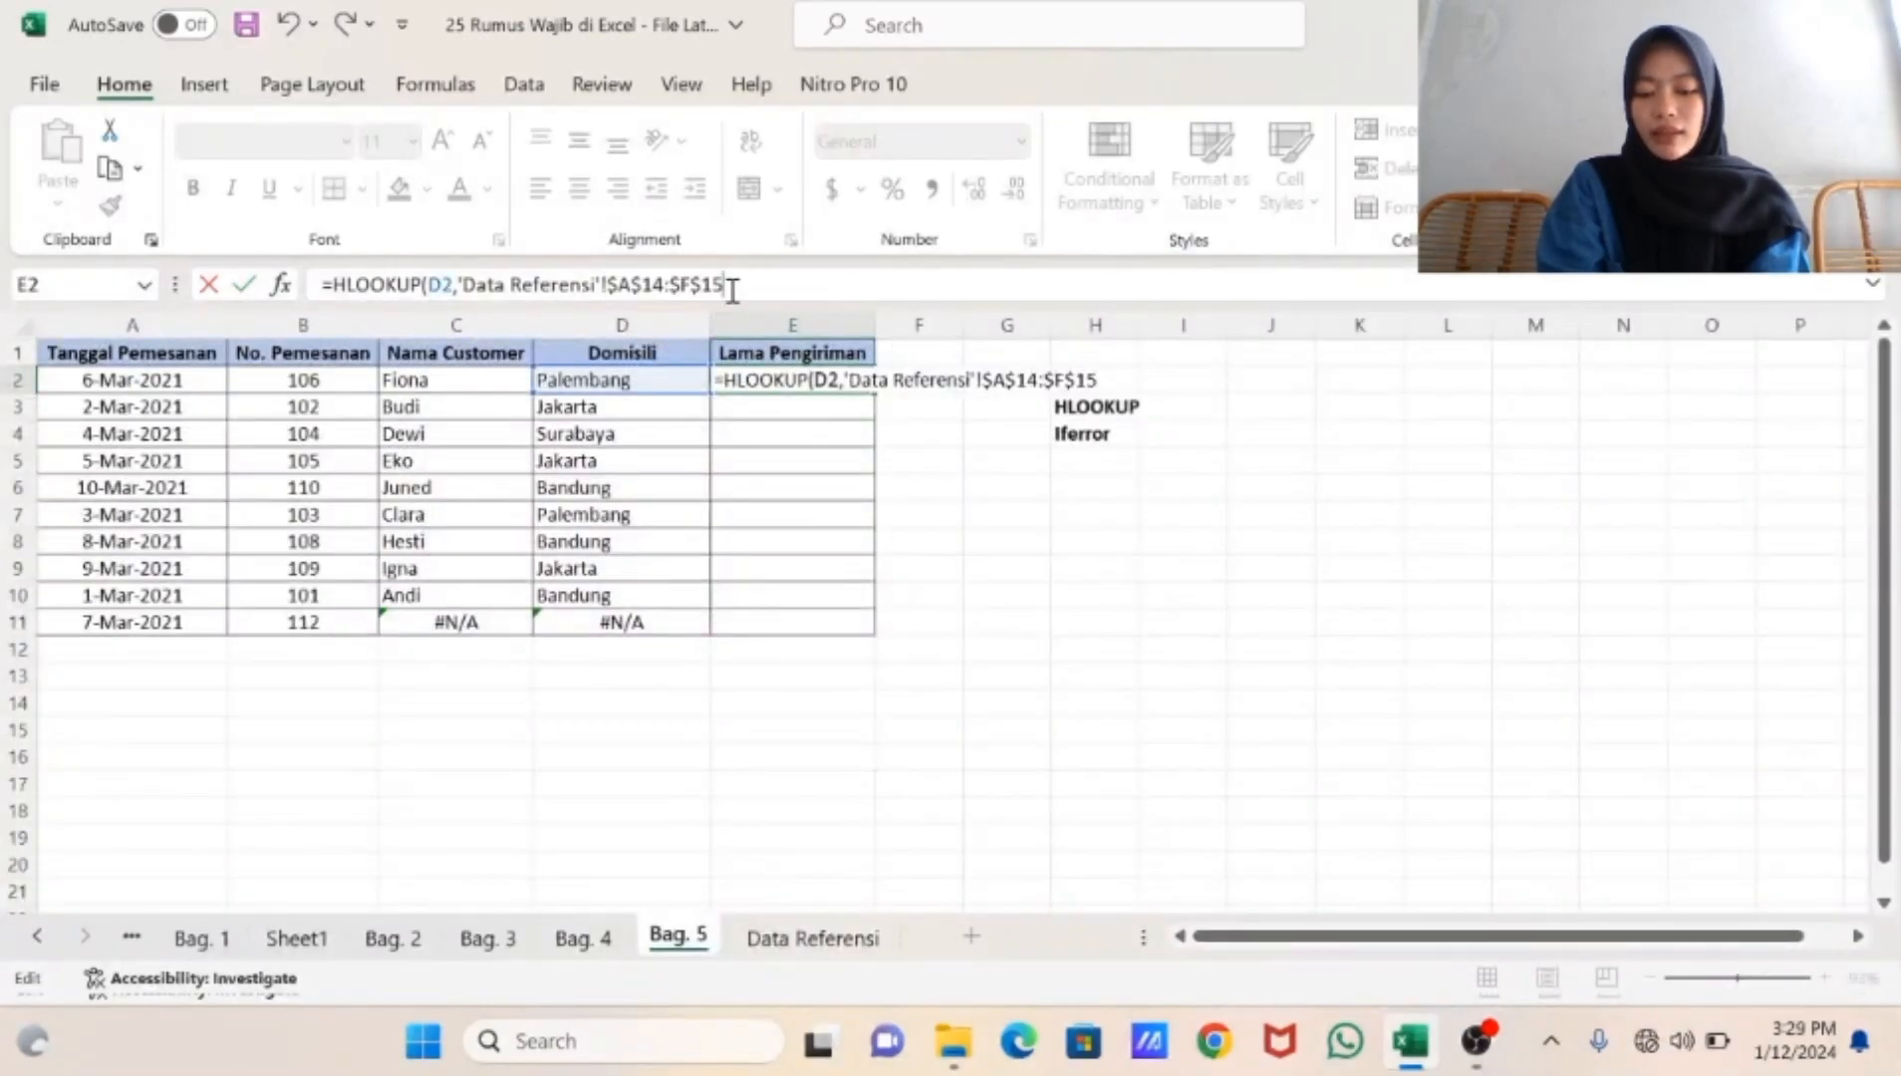
# - Complete the HLOOKUP in E2 with row index 2 and exact match 0, and fill the formula down to E11
pyautogui.write(',2,0')
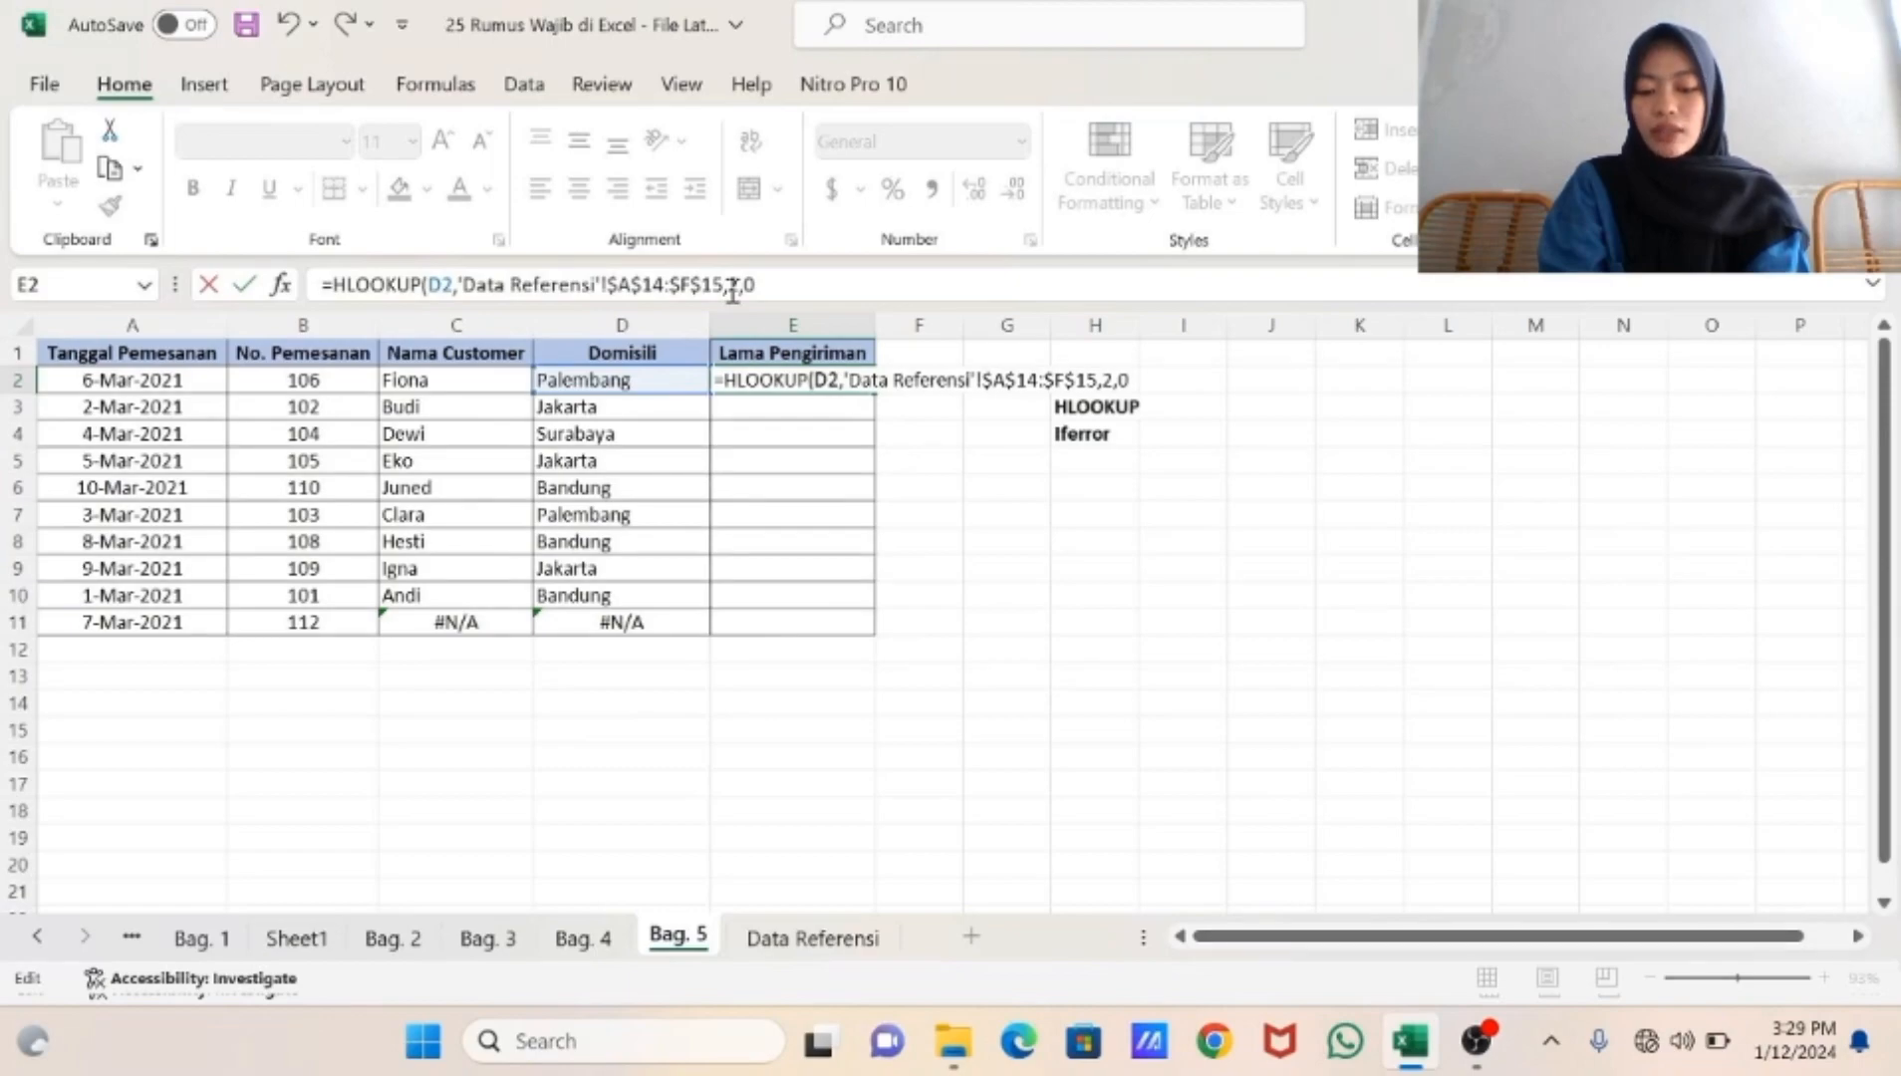
pyautogui.write(')')
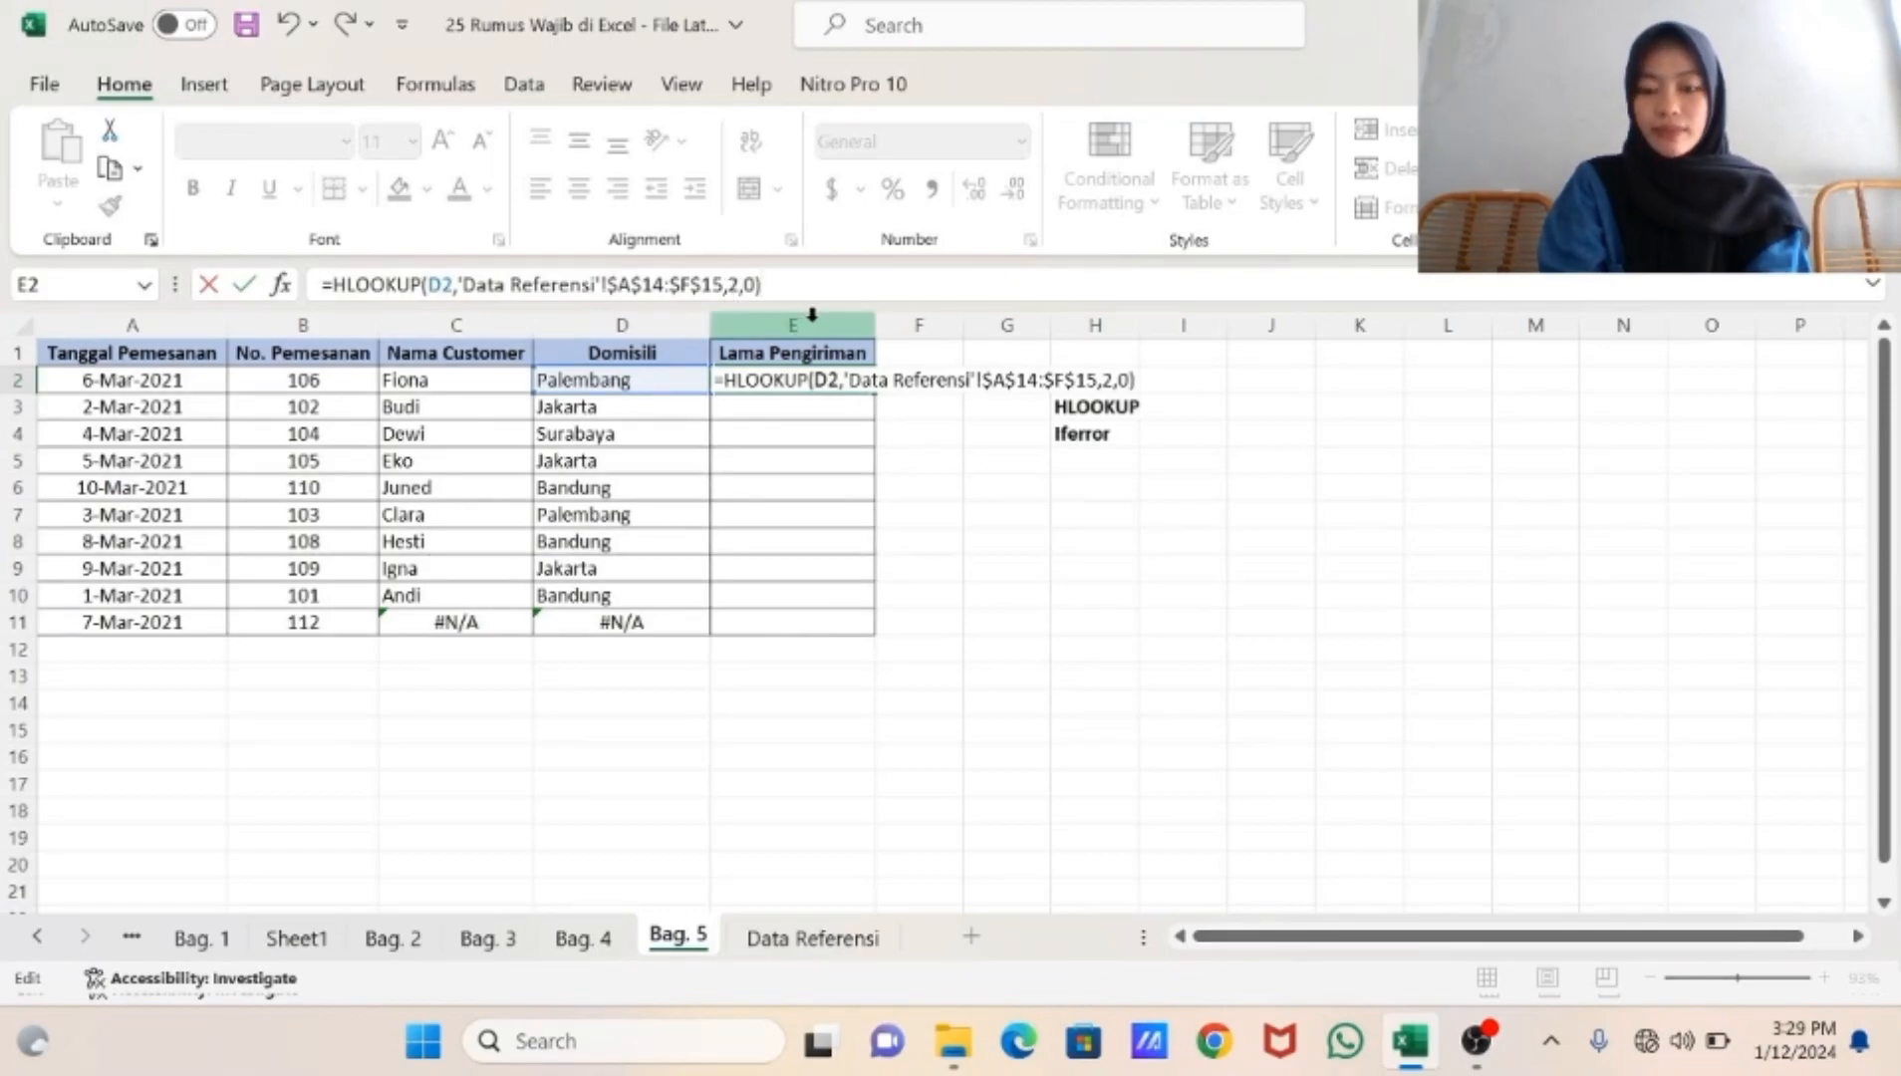
pyautogui.press('Return')
pyautogui.click(835, 382)
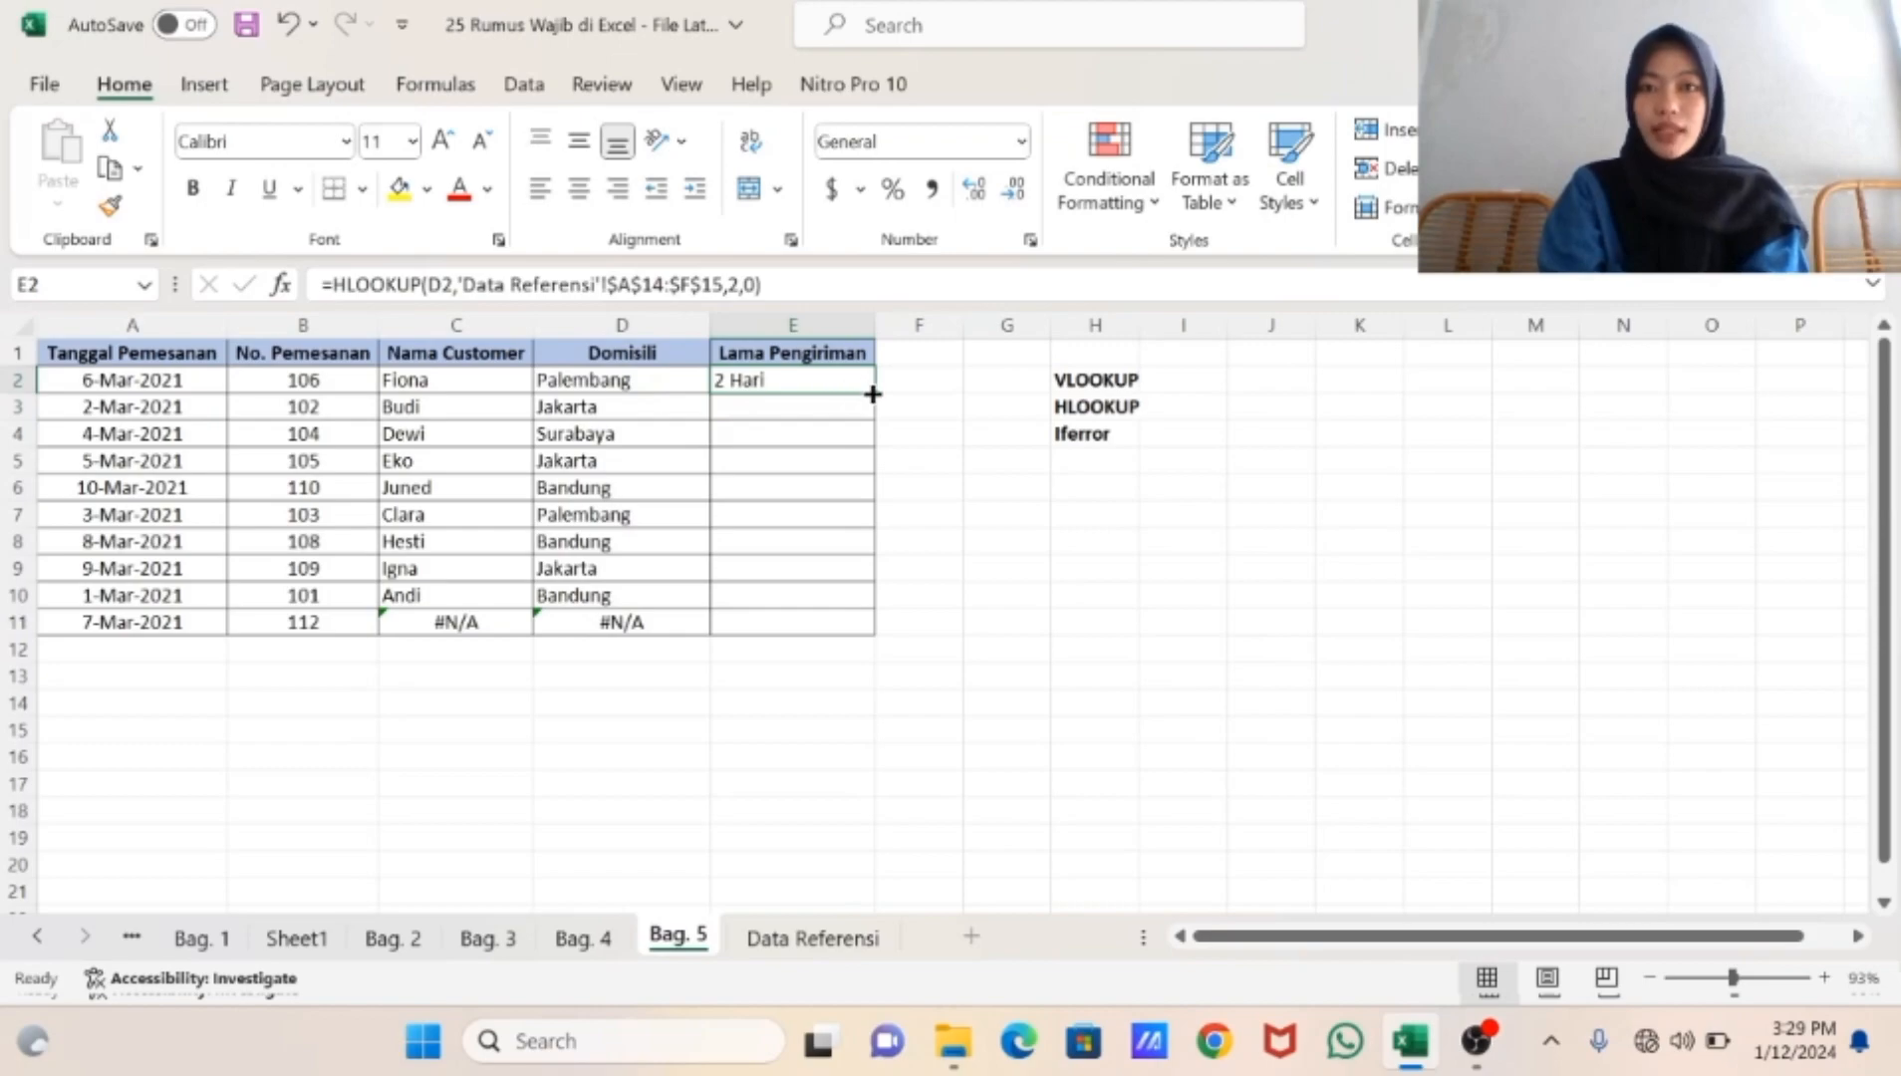
pyautogui.doubleClick(873, 395)
# - Insert the IFERROR function around the start of the existing VLOOKUP formula in C11
pyautogui.doubleClick(487, 623)
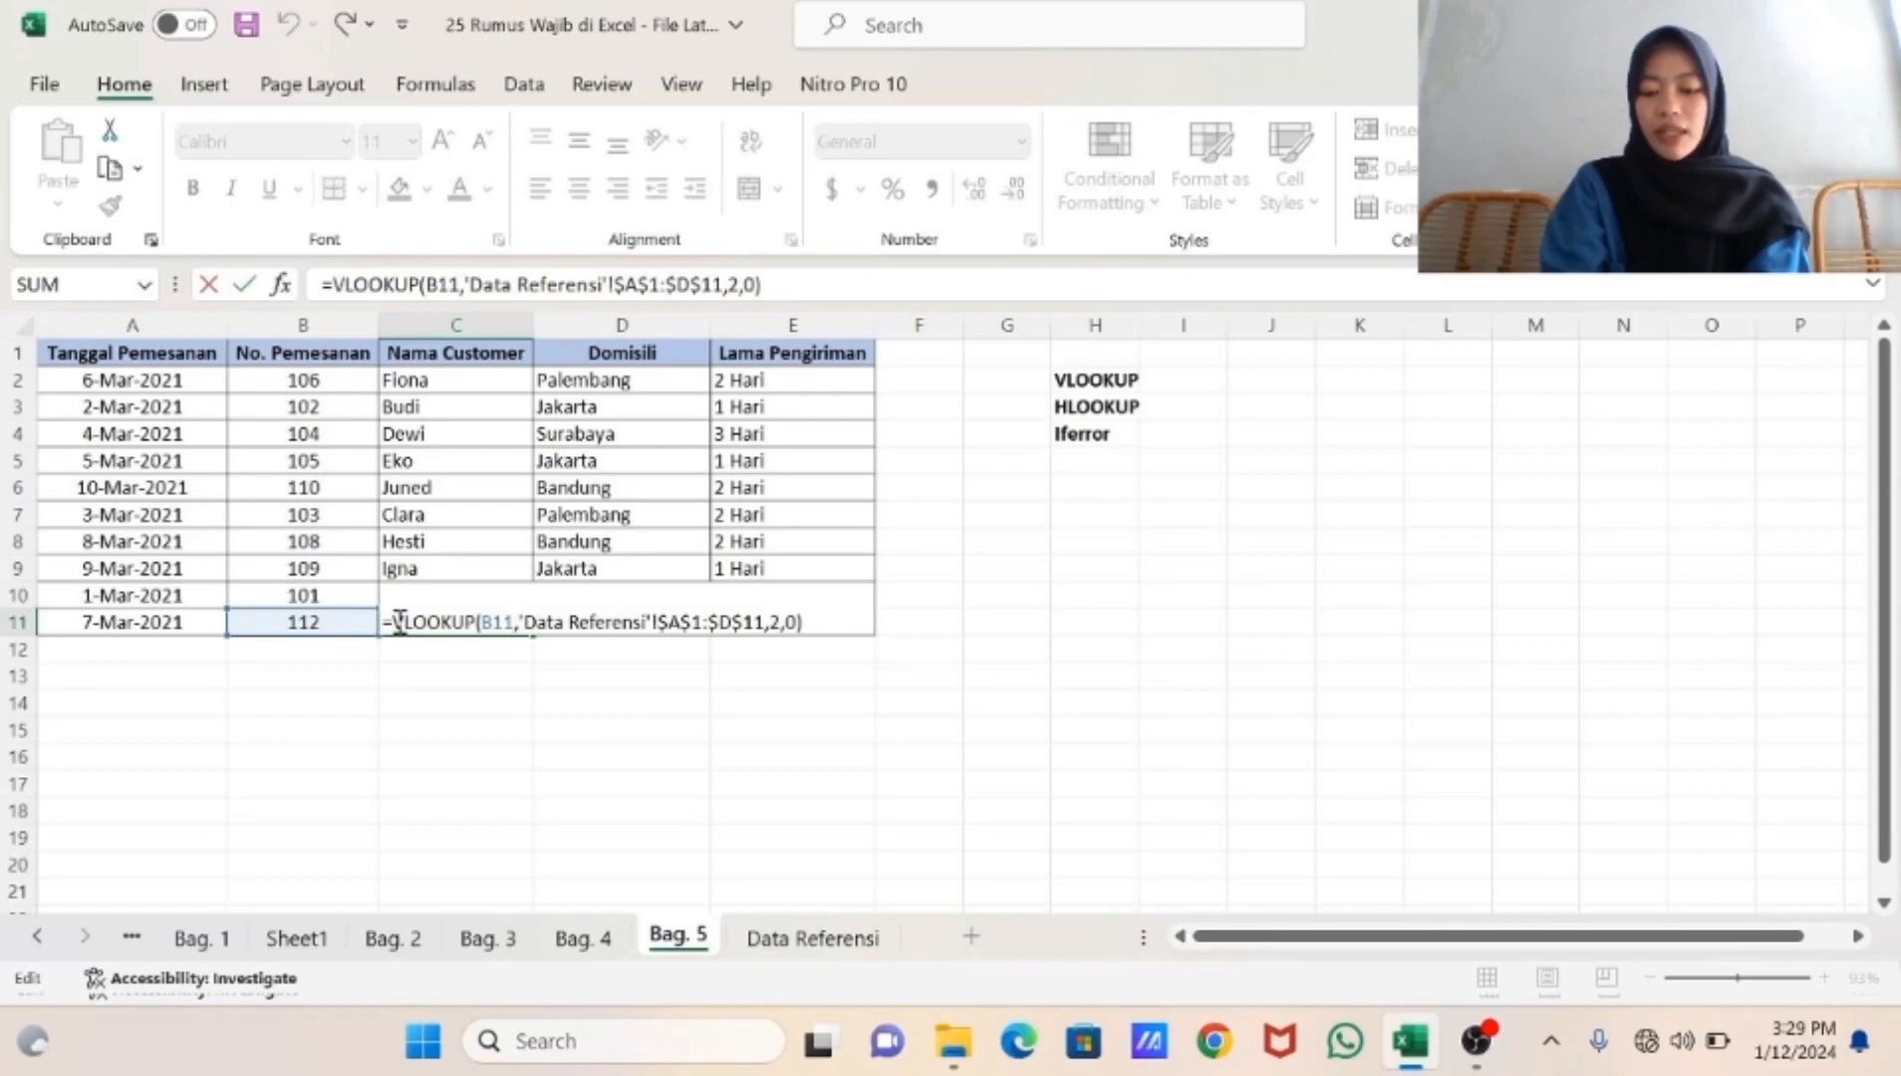
pyautogui.write('if')
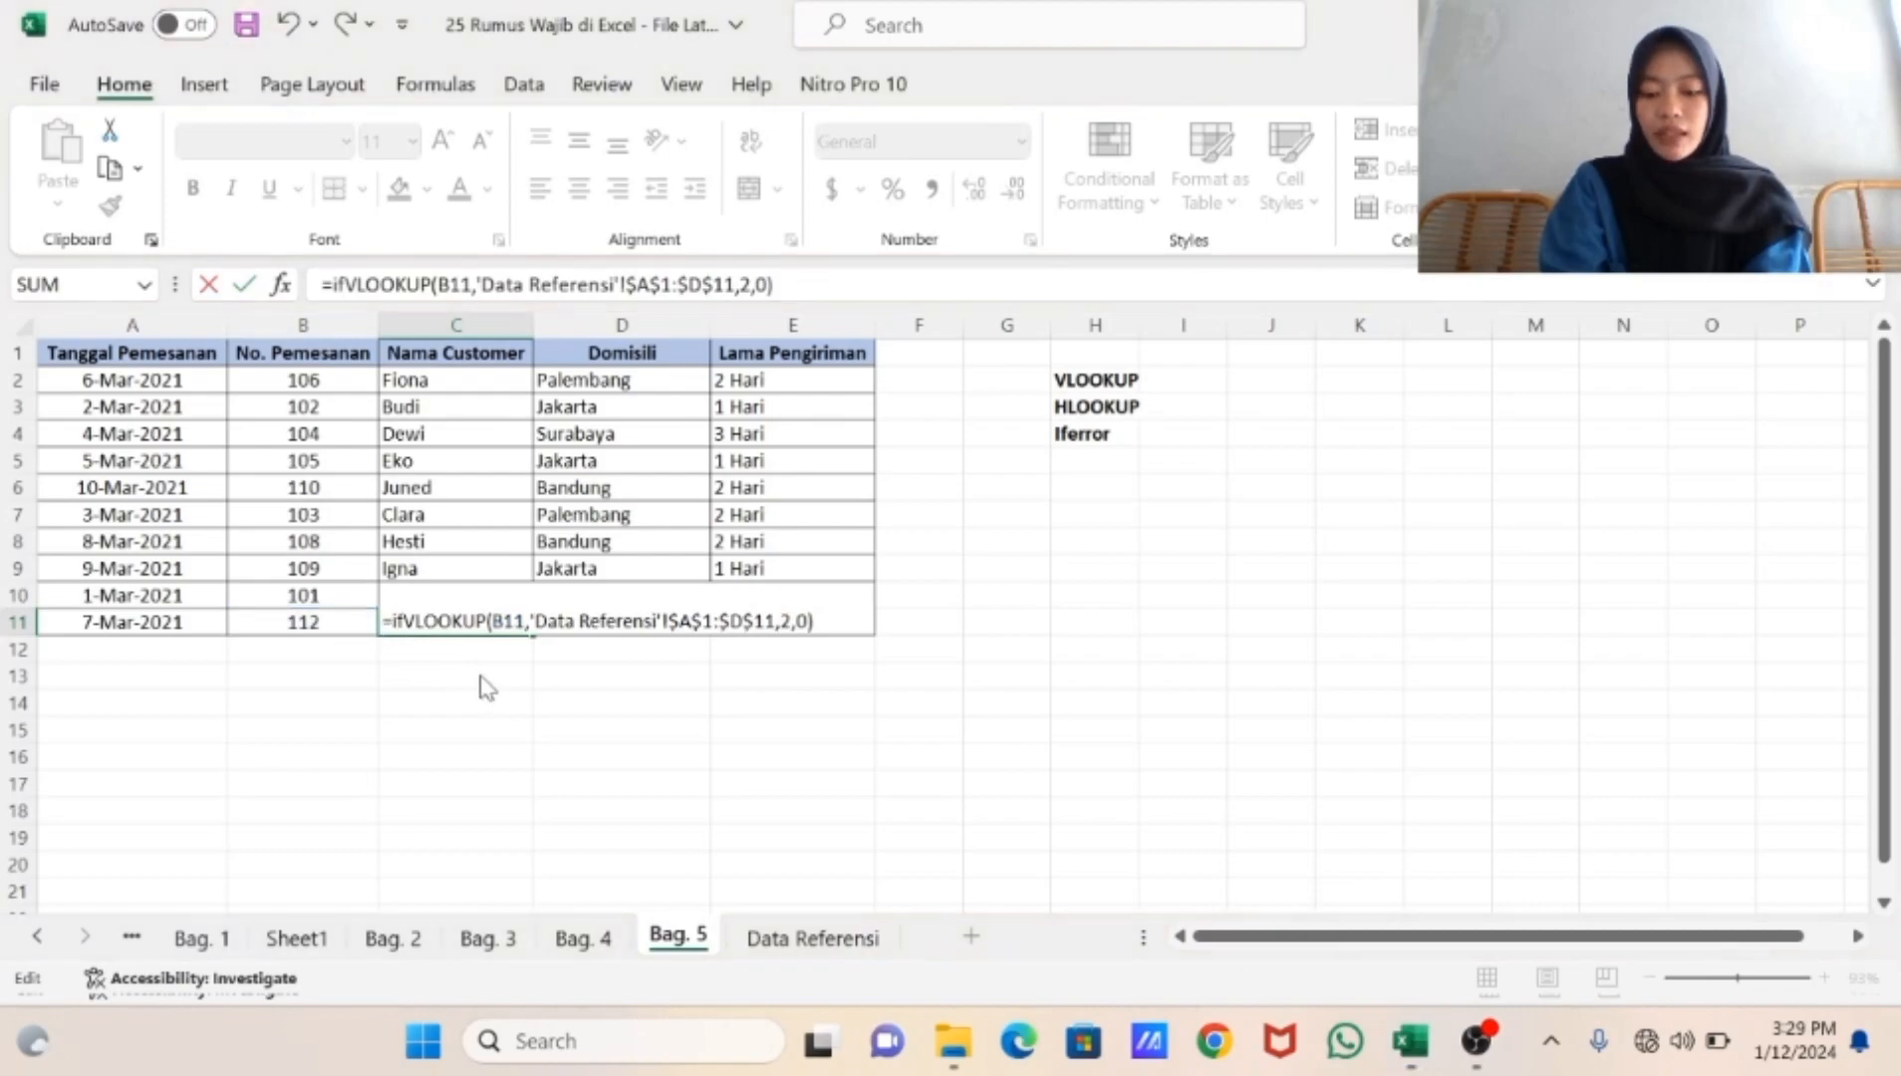
pyautogui.write('error')
pyautogui.press('Tab')
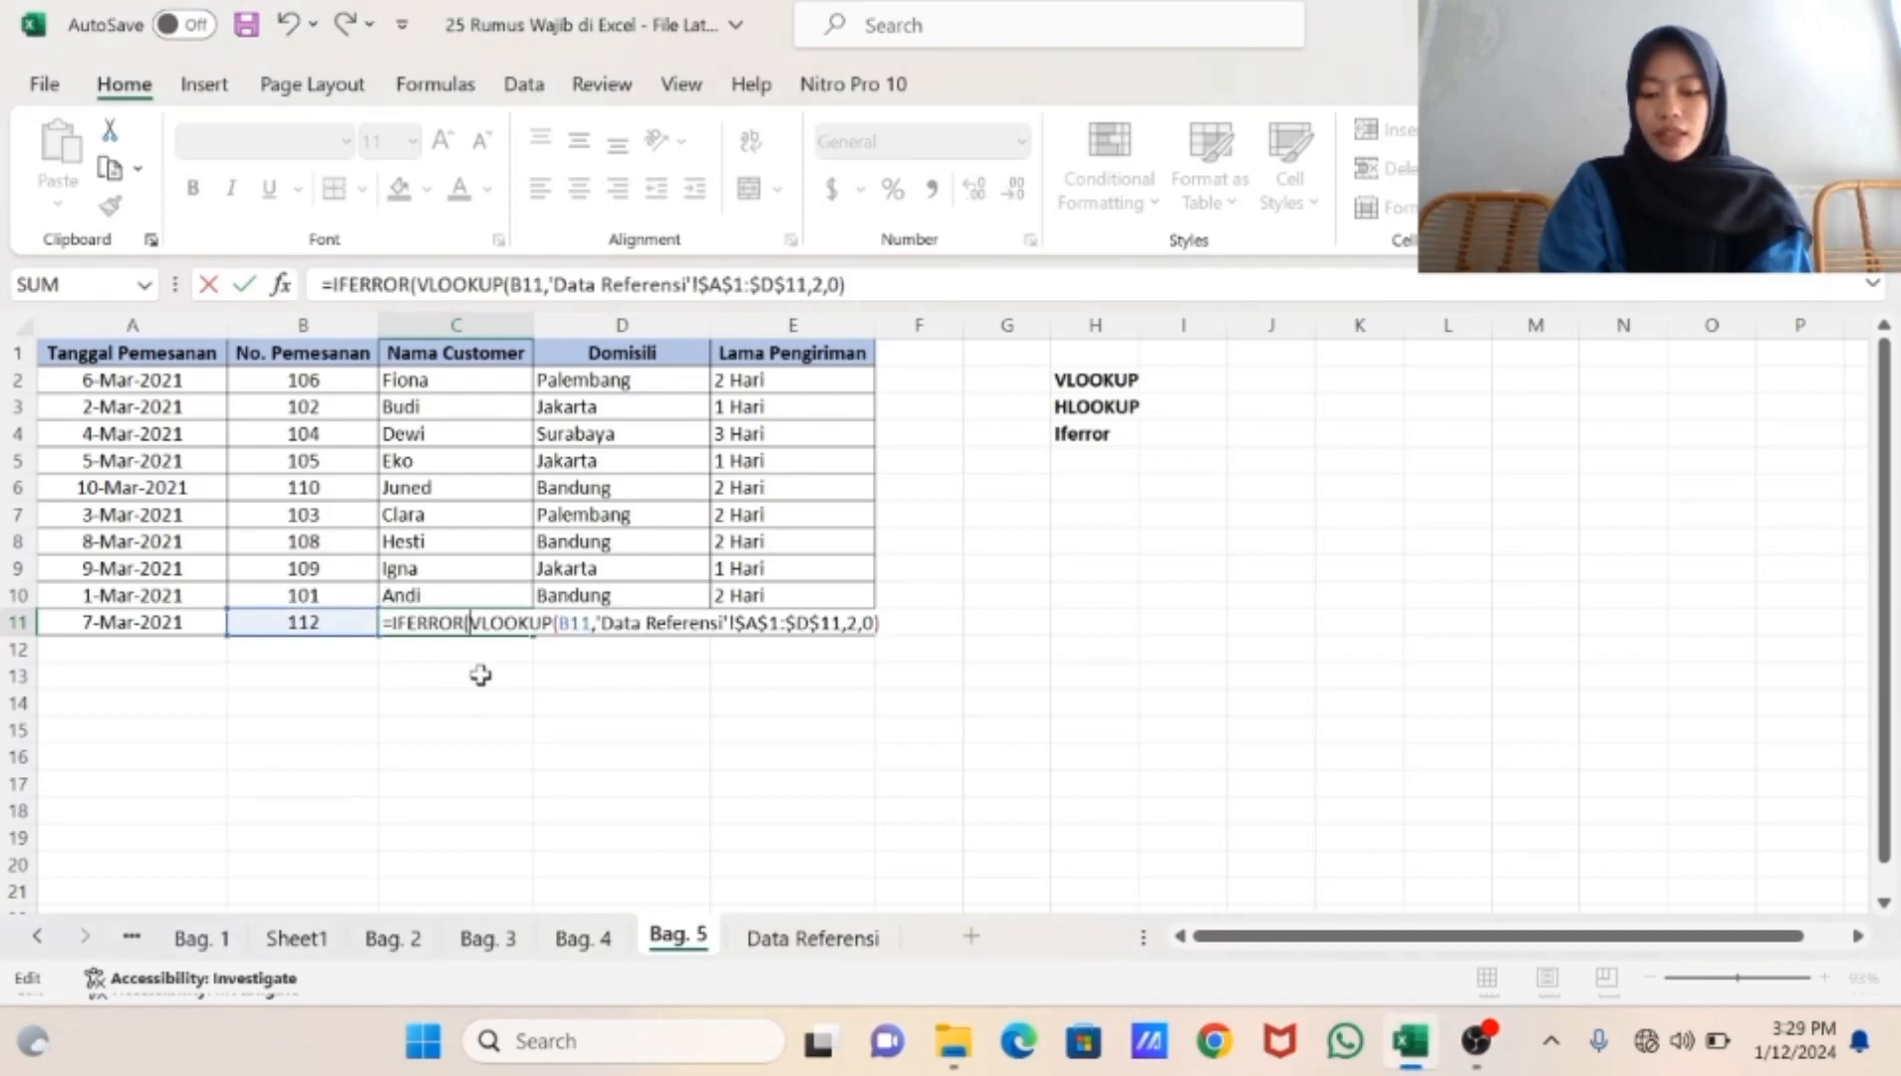
# - Complete the IFERROR in C11 with "tidak ada" as the error value, giving =IFERROR(VLOOKUP(B11,'Data Referensi'!$A$1:$D$11,2,0),"tidak ada")
pyautogui.click(886, 622)
pyautogui.write('"ti')
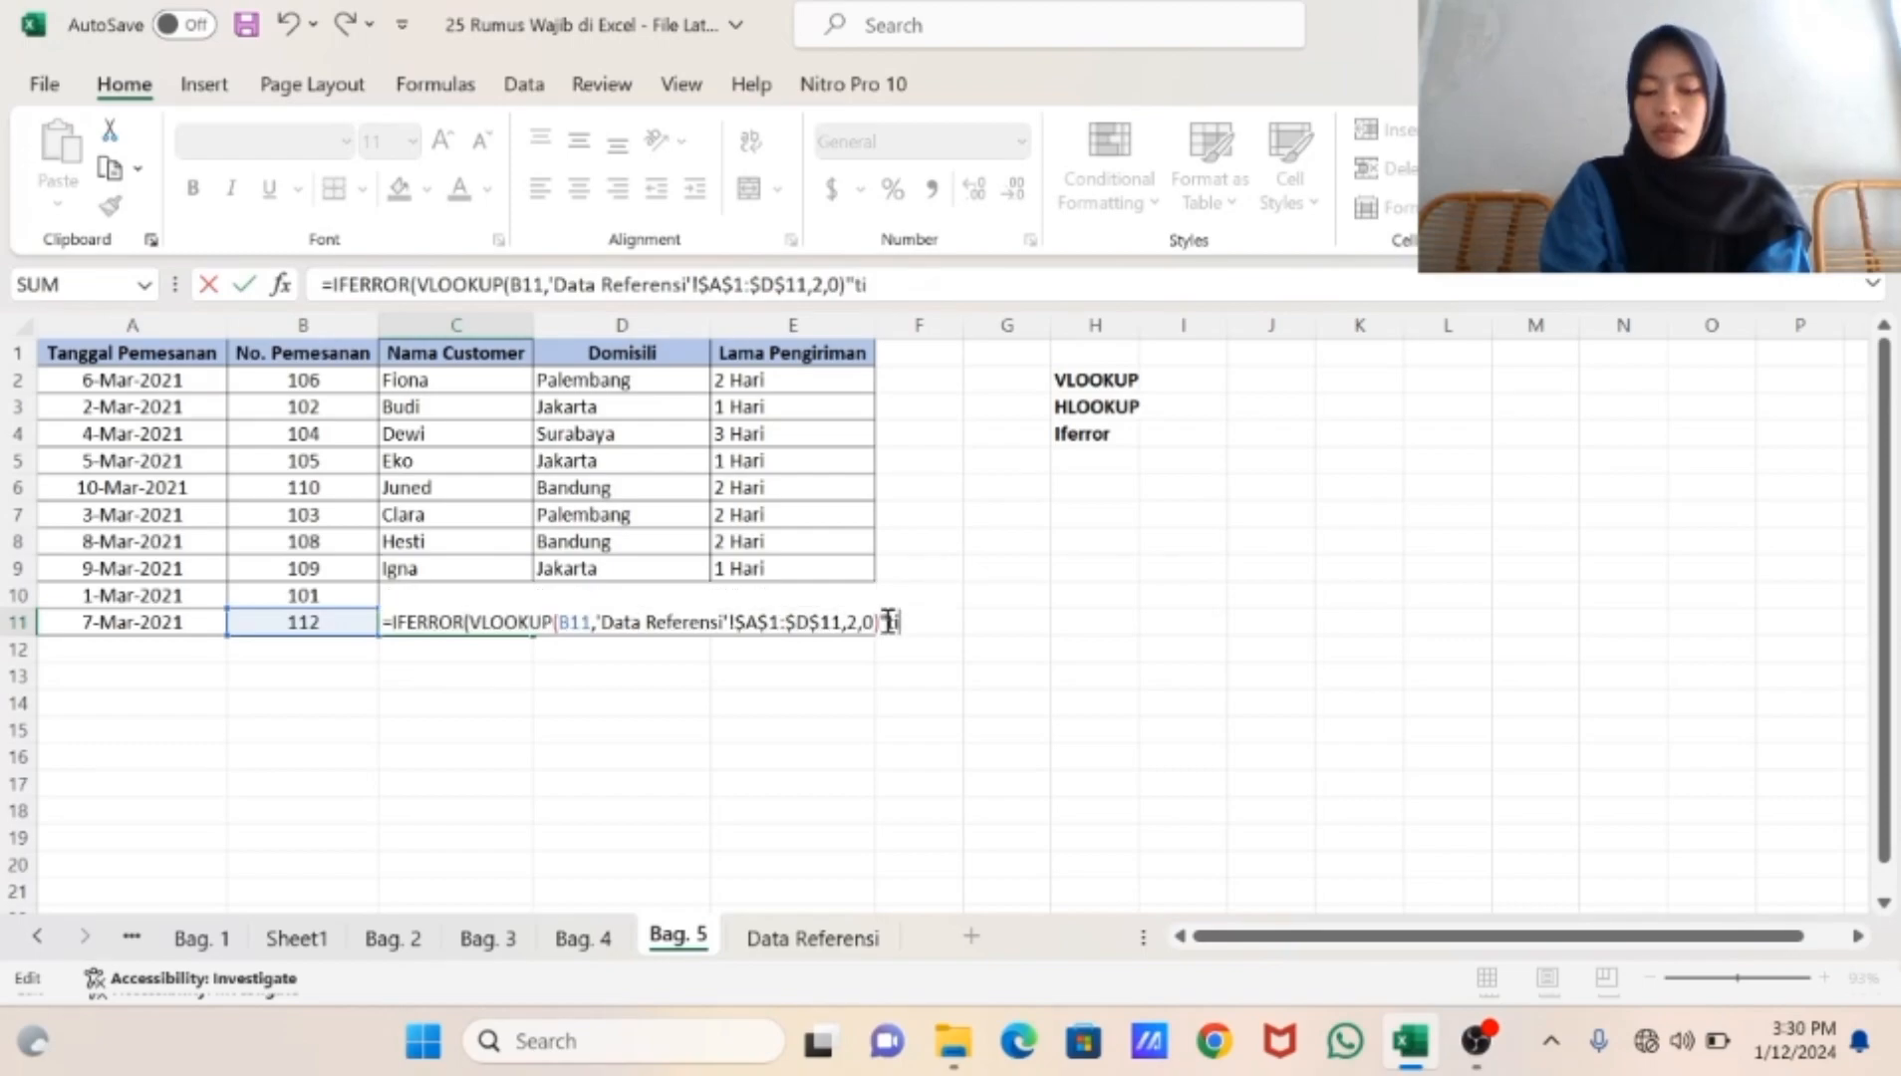
pyautogui.write('dak')
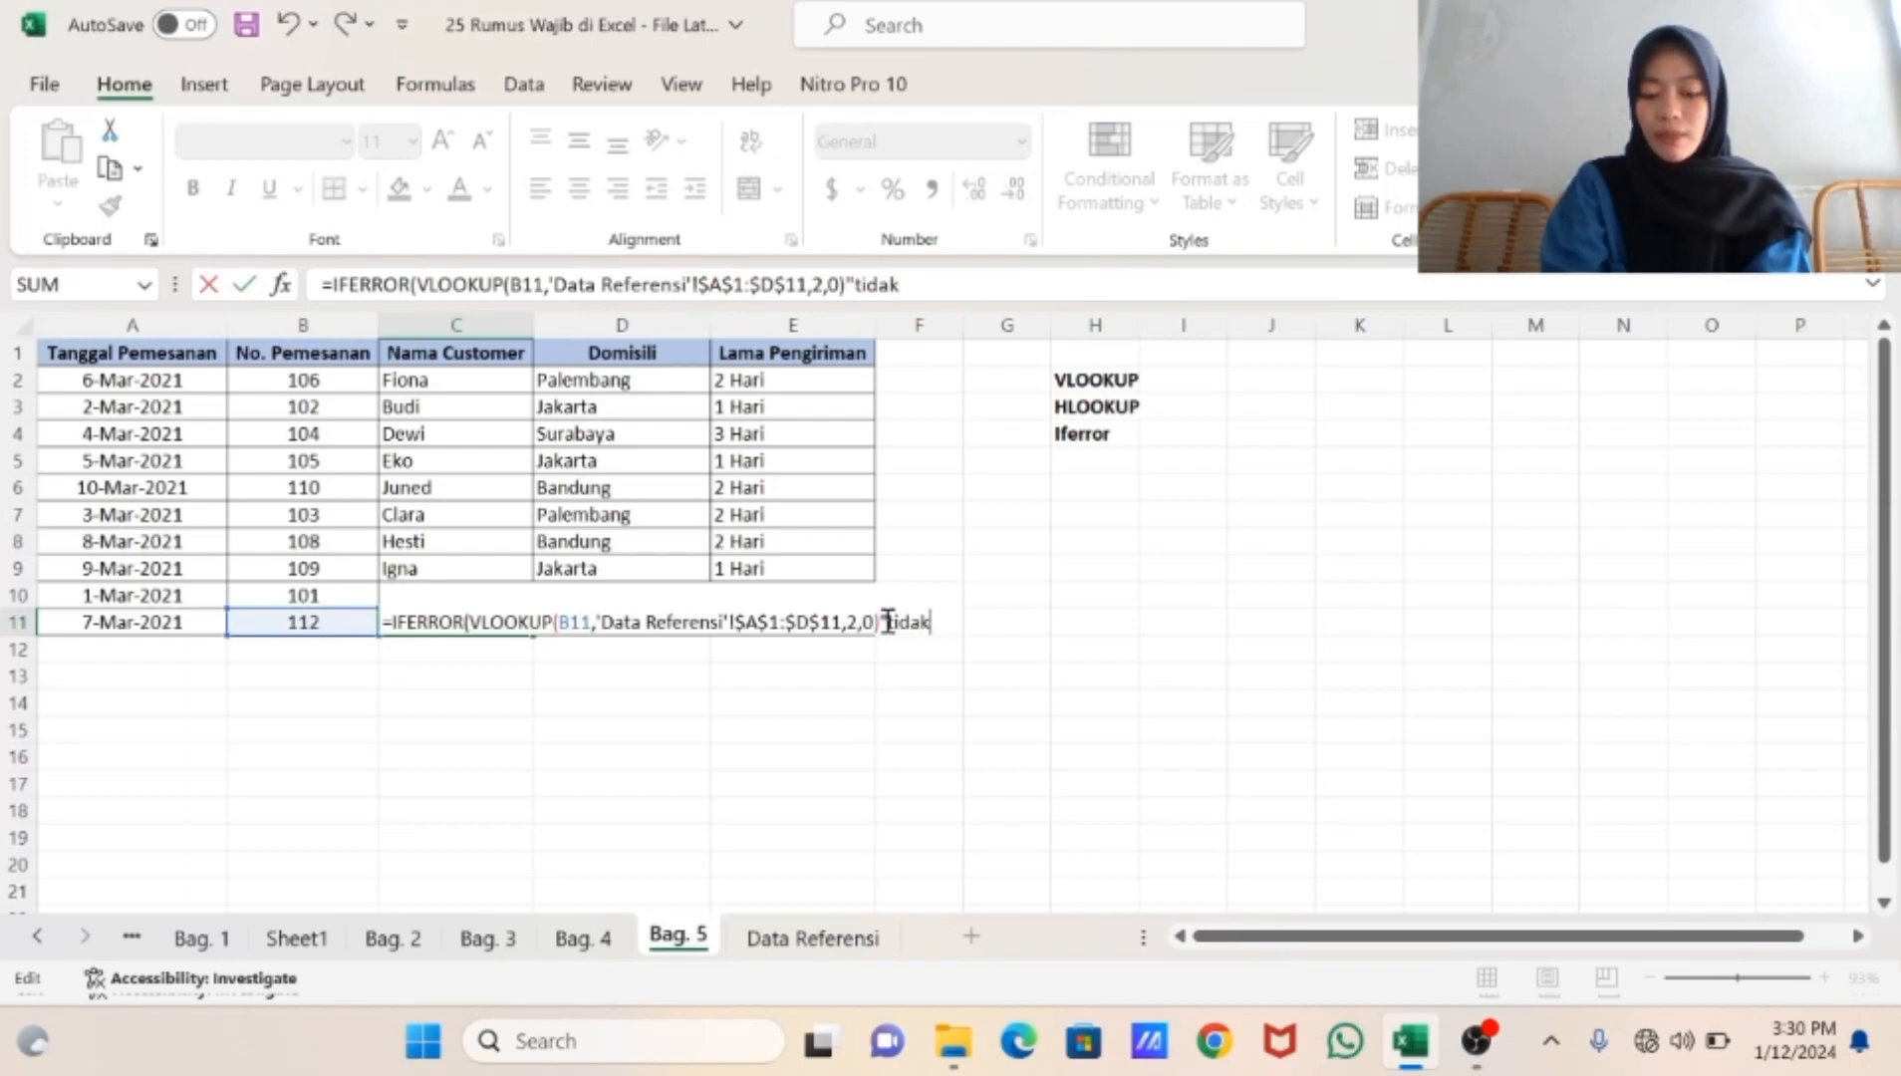
pyautogui.write(' ada')
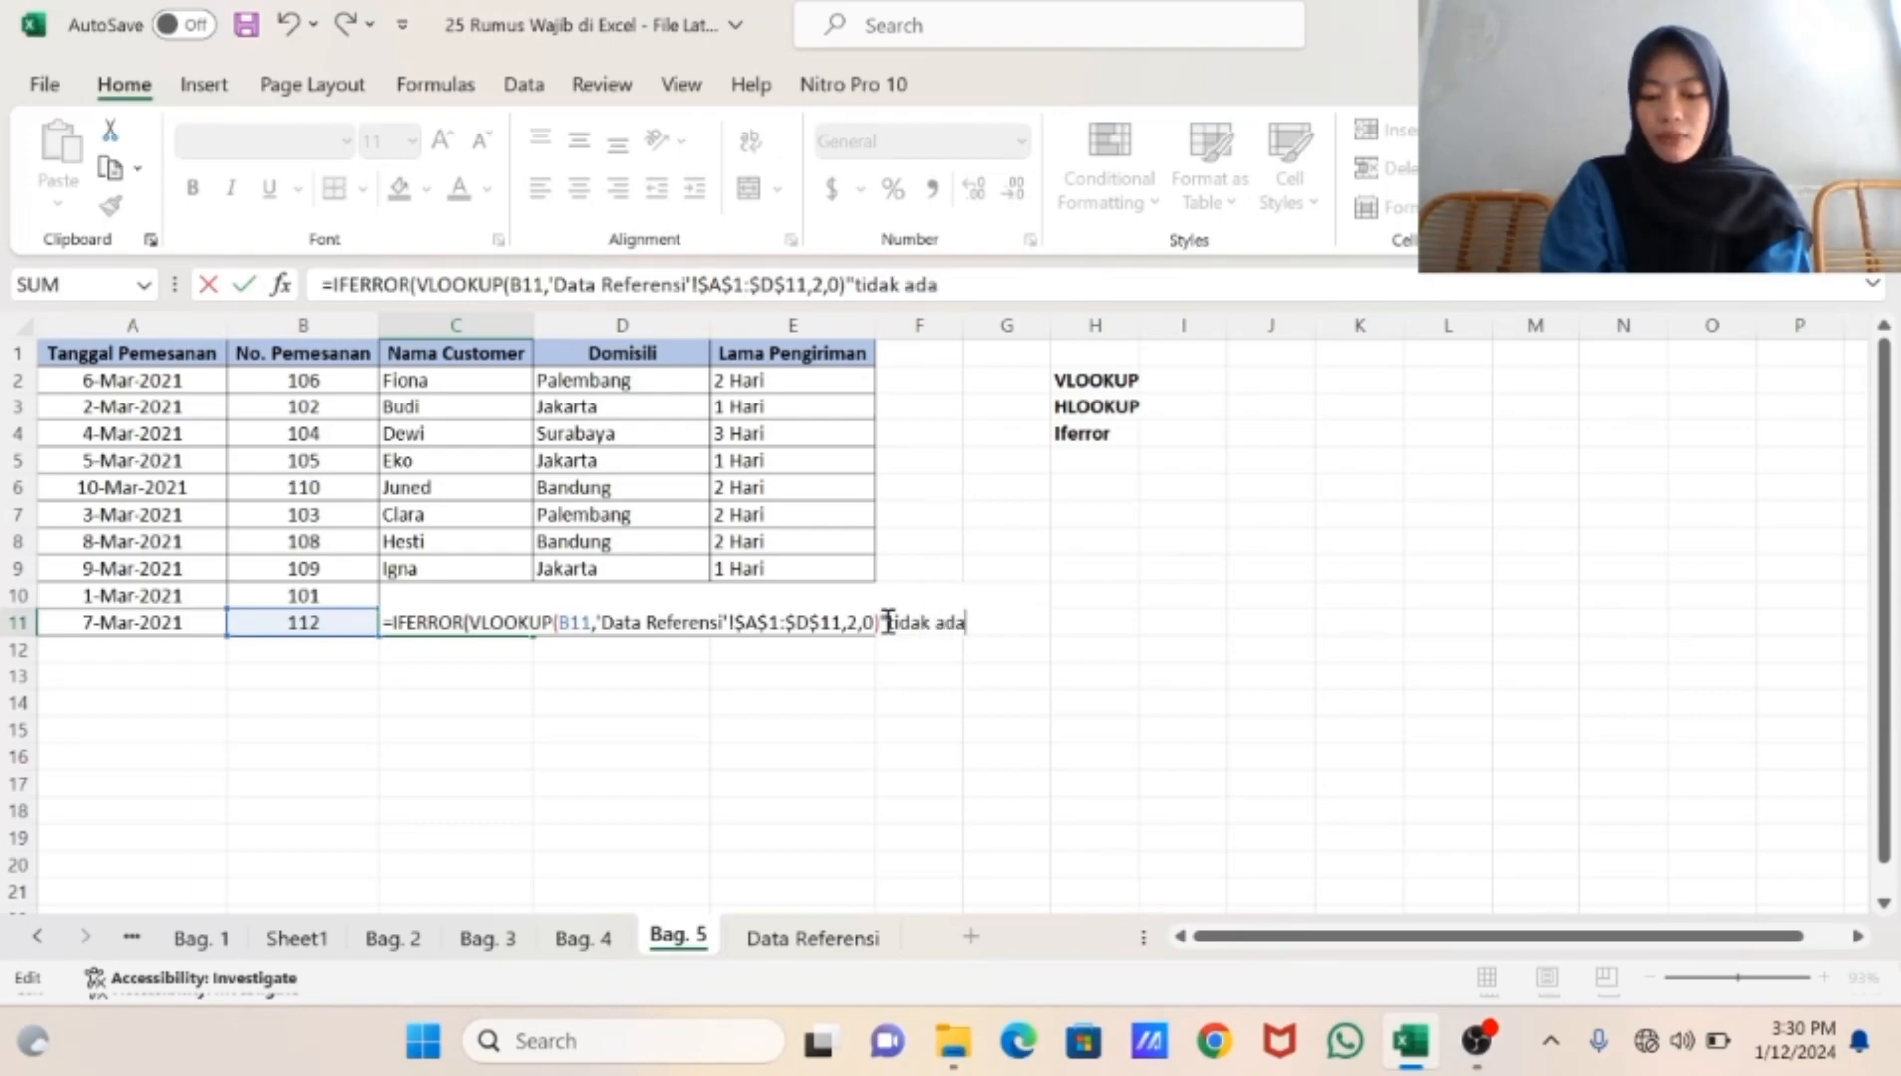
pyautogui.write('")')
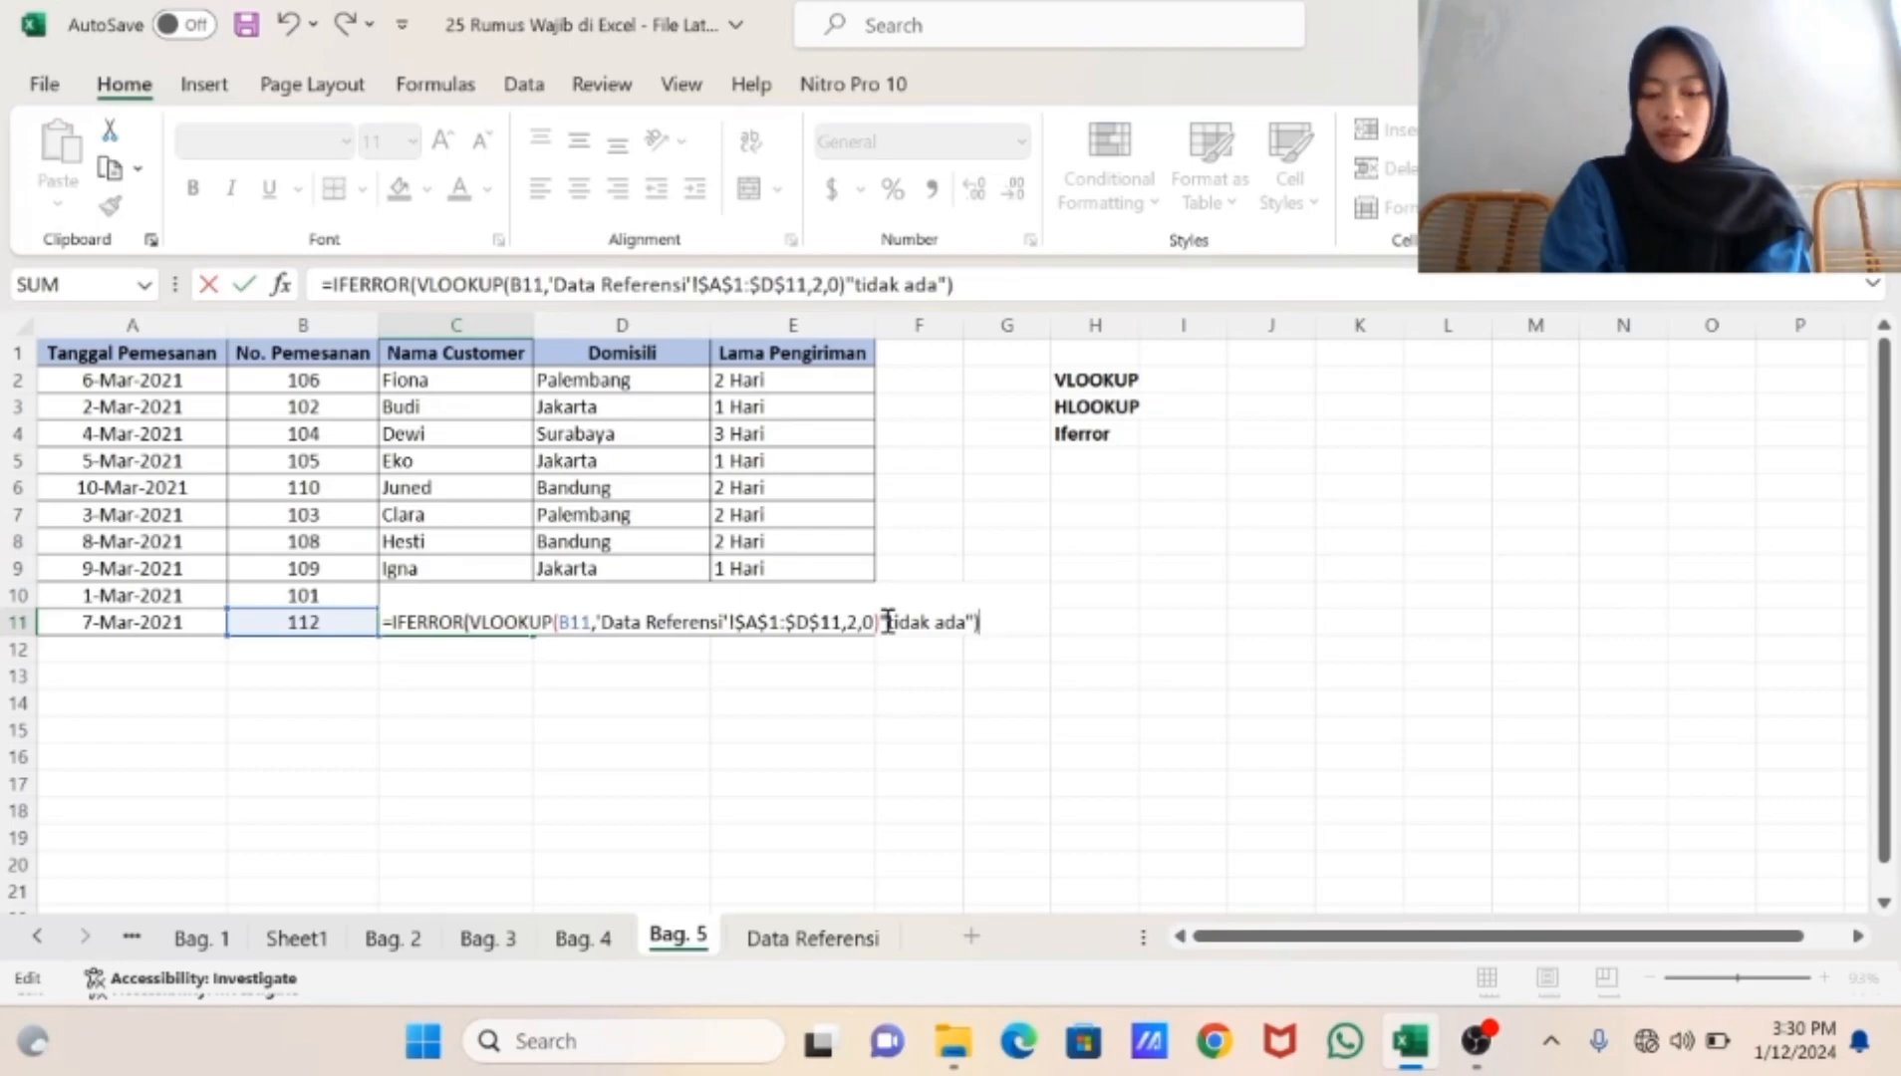
pyautogui.click(893, 652)
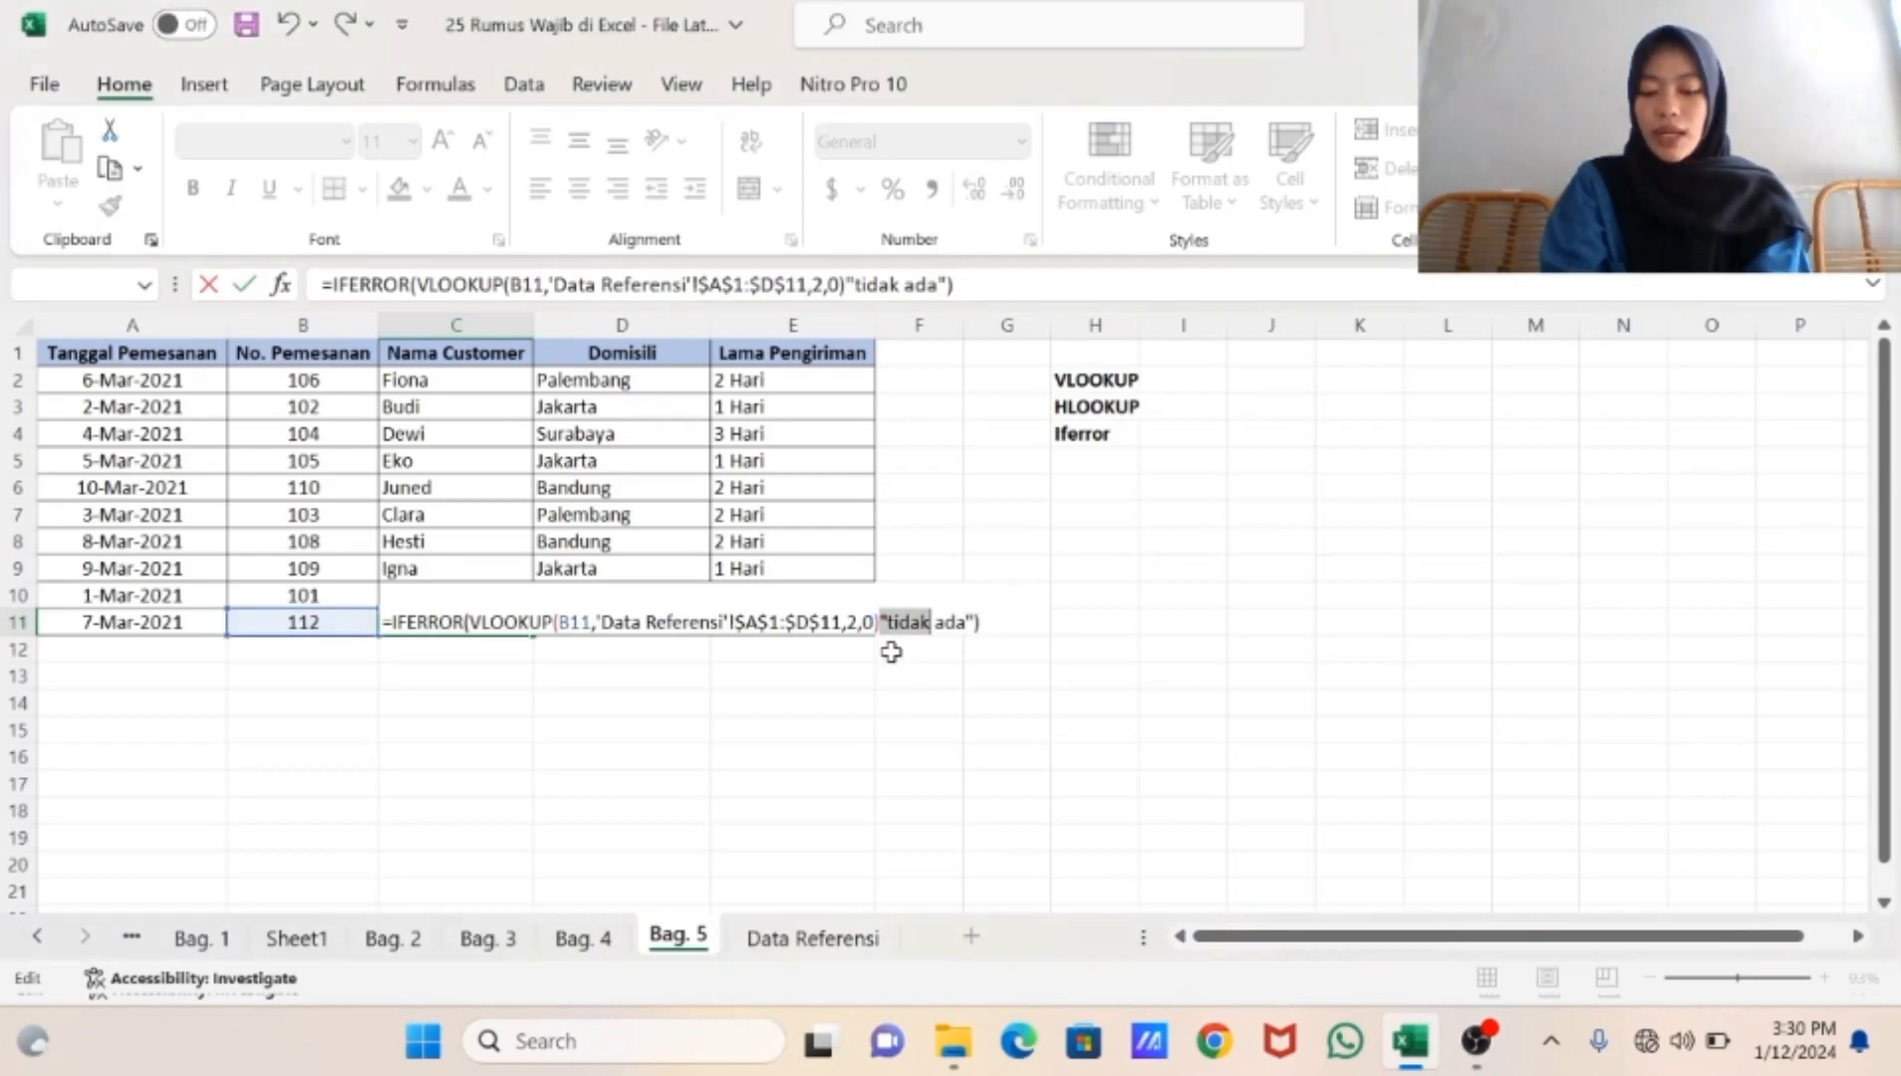
pyautogui.click(885, 631)
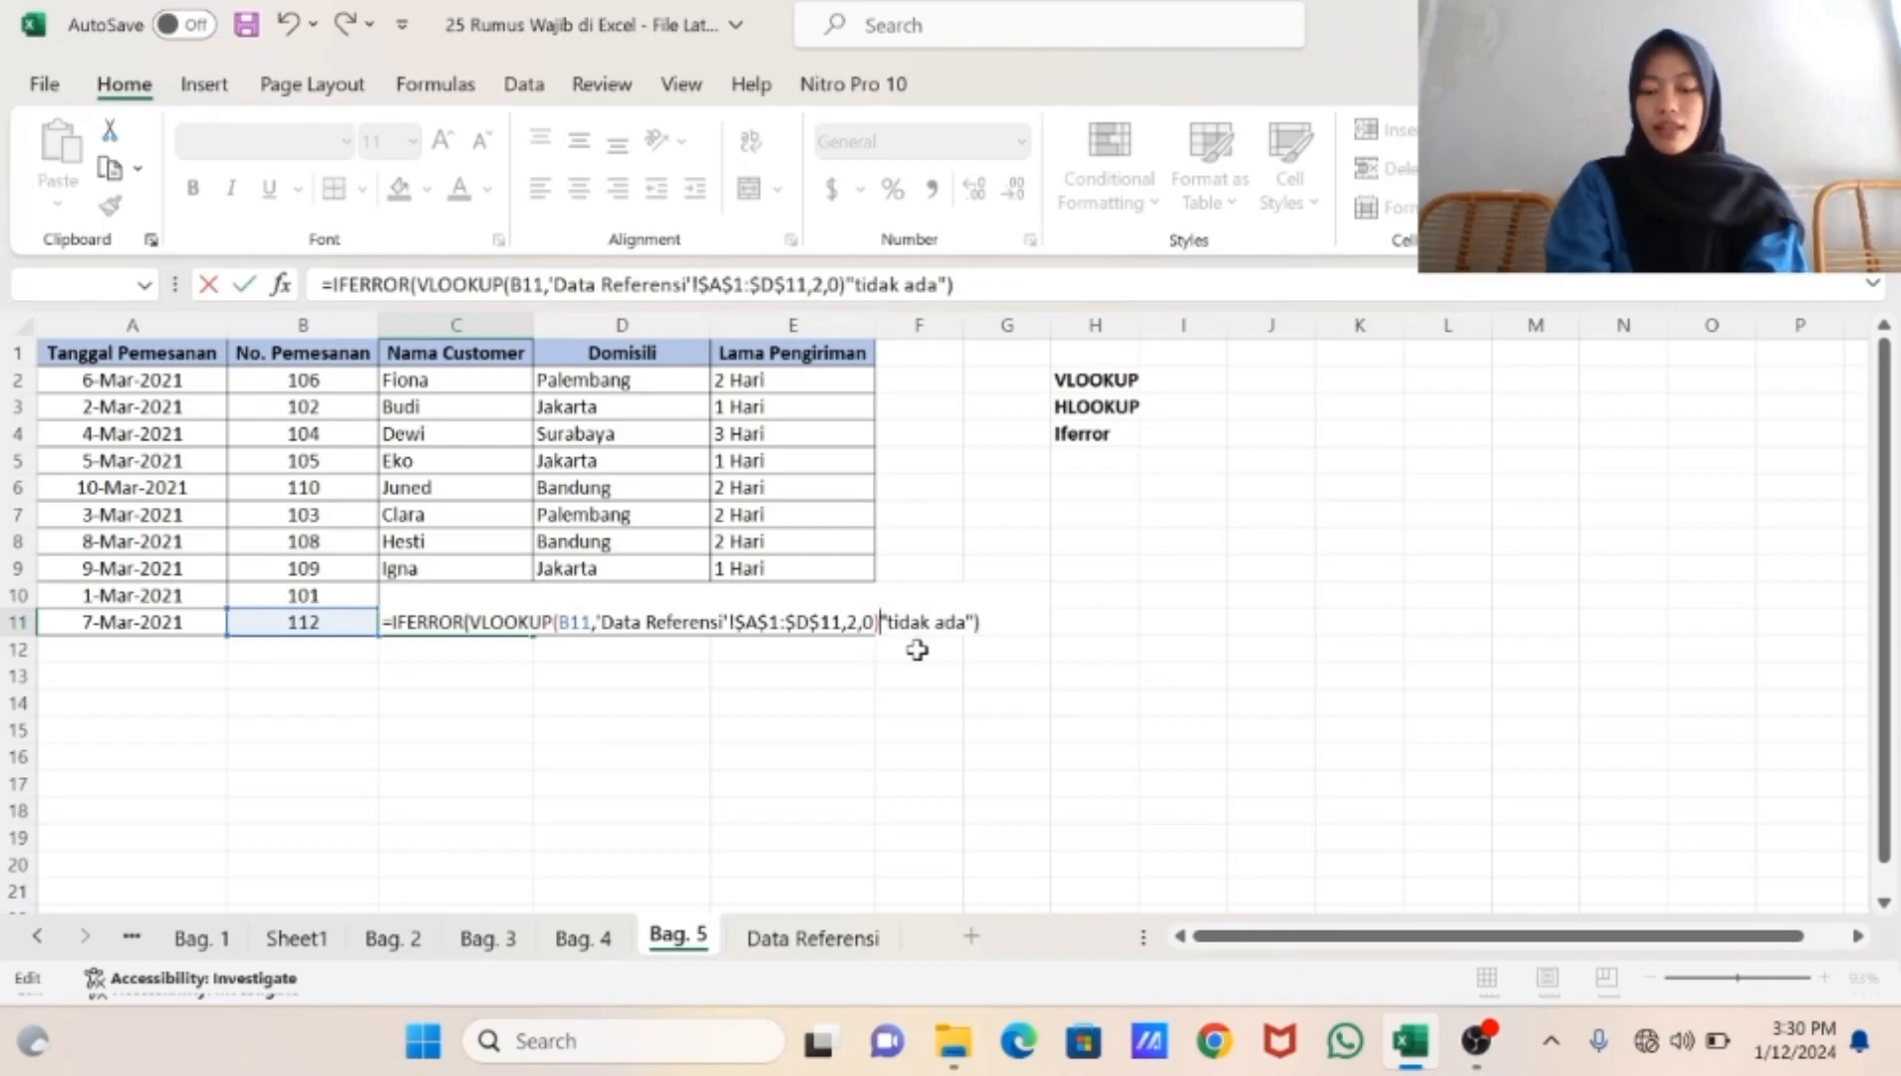
pyautogui.write(',')
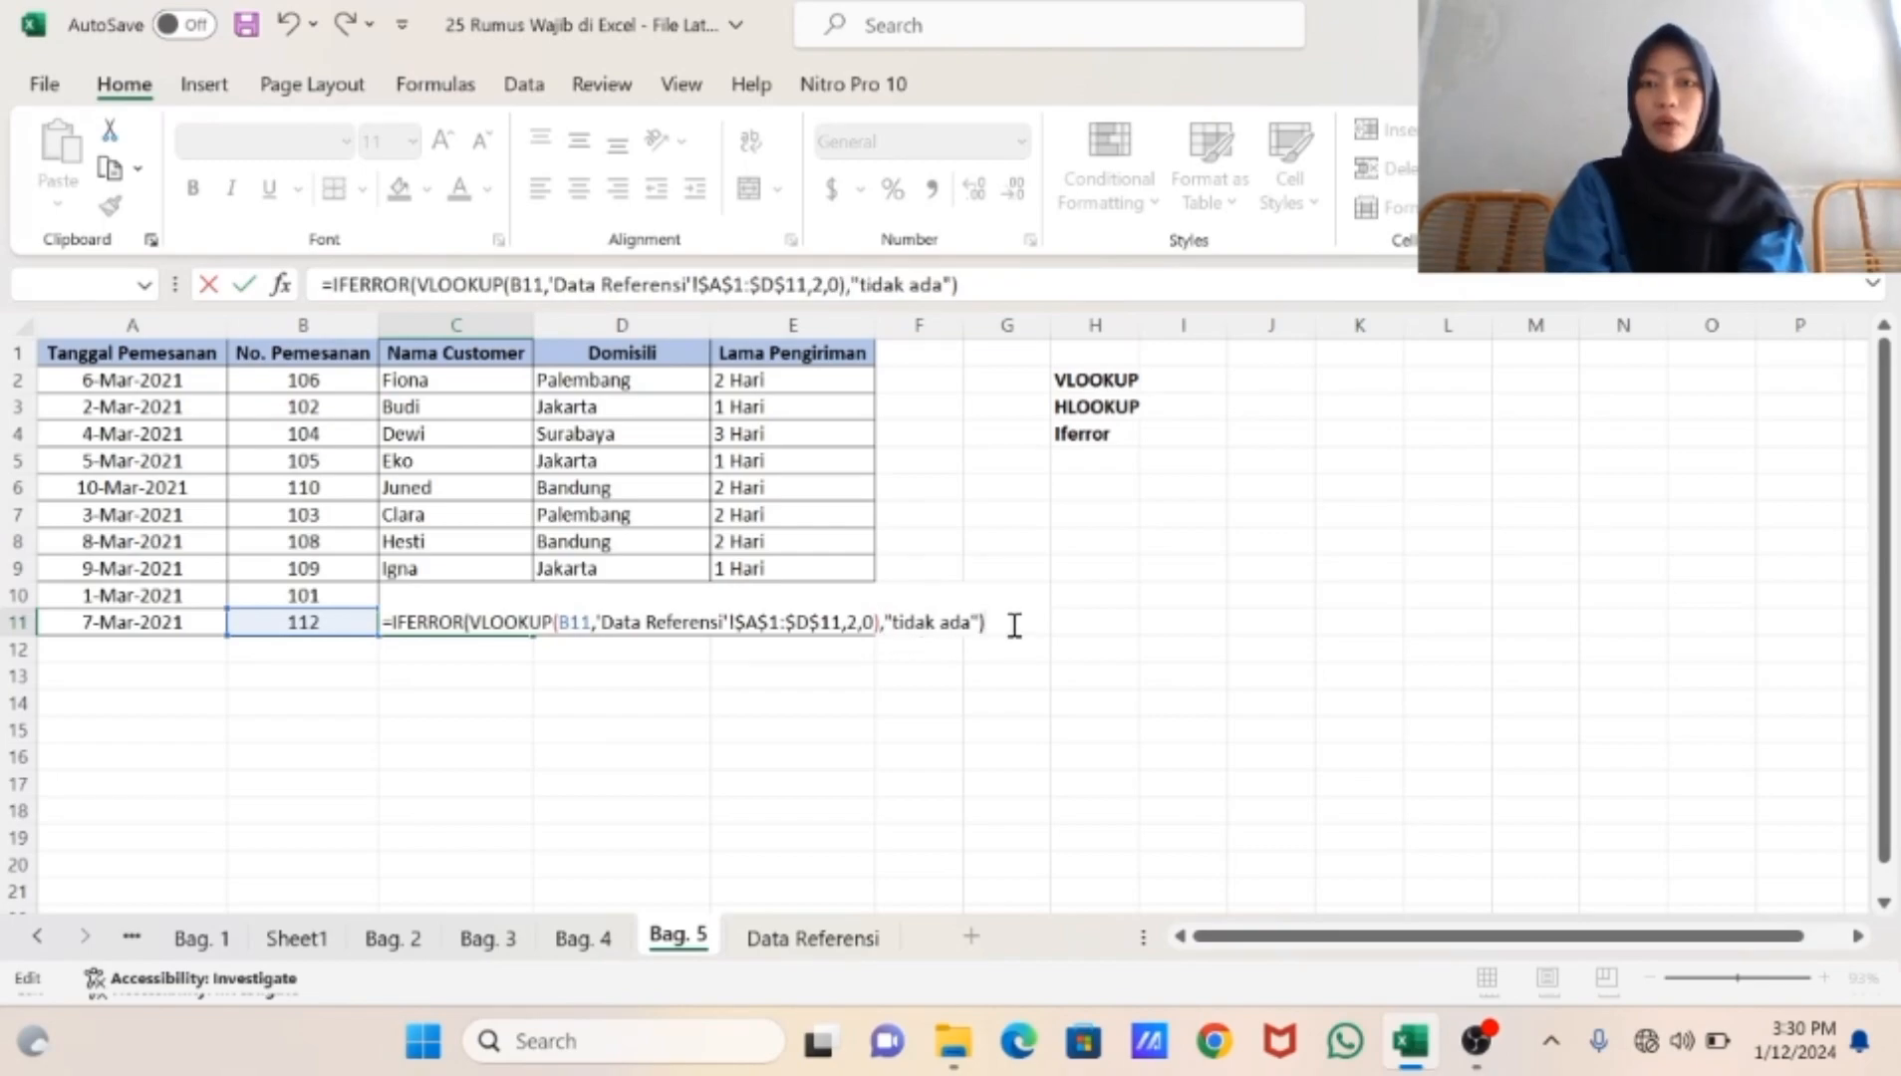
pyautogui.press('Return')
pyautogui.click(483, 621)
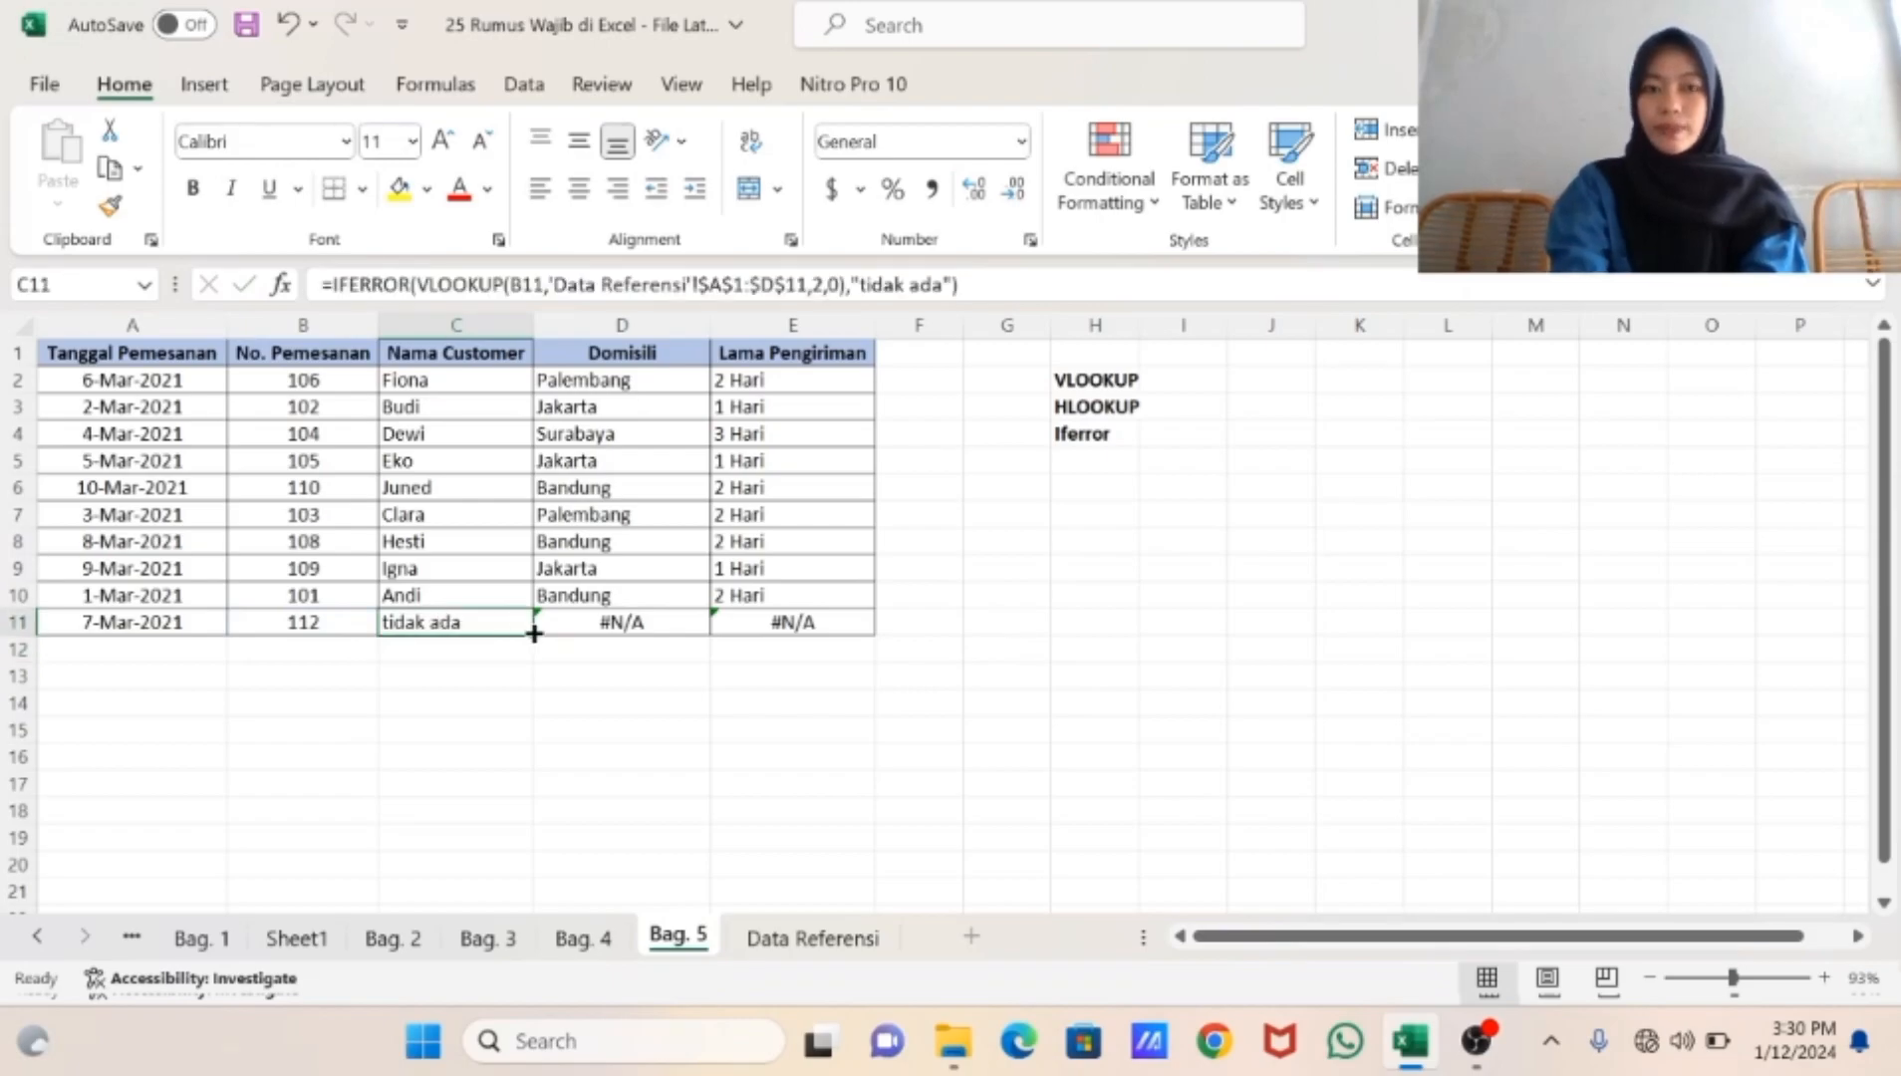